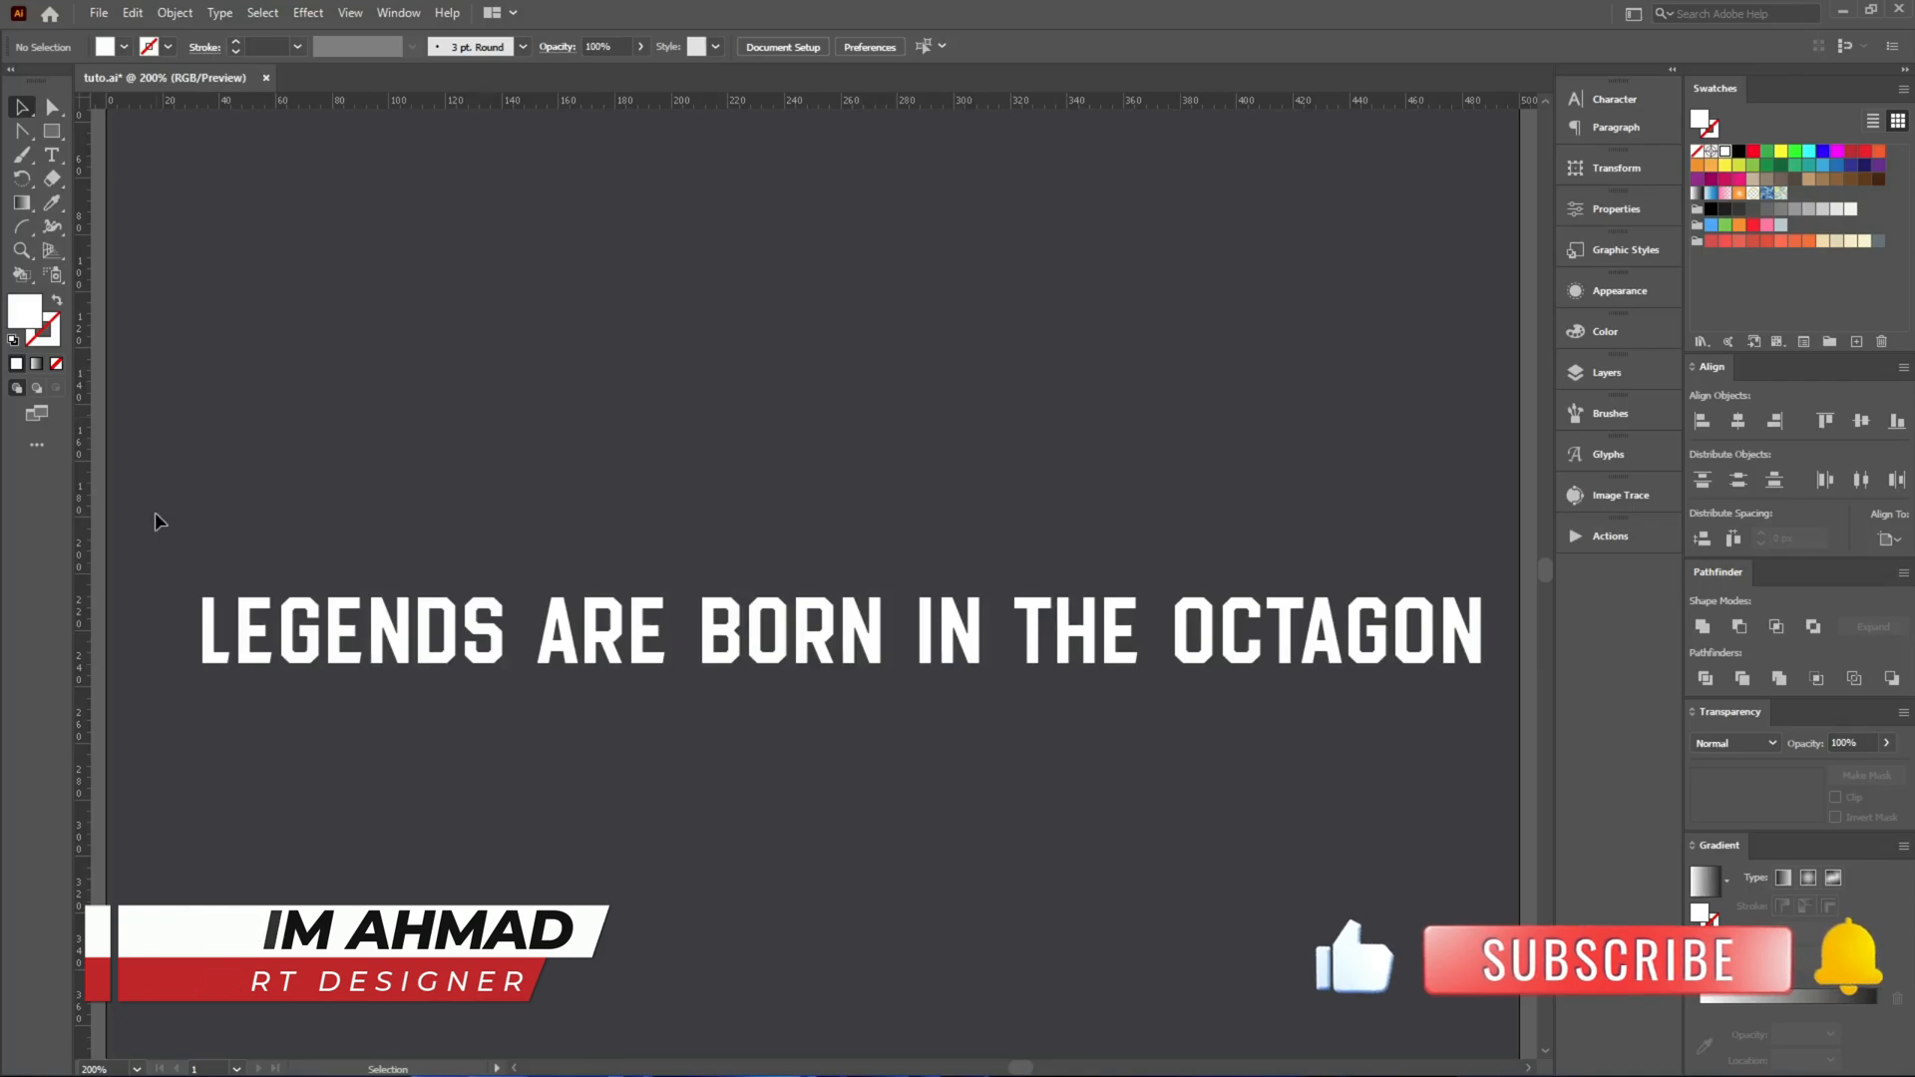
Look over the slogan "LEGENDS ARE BORN IN THE OCTAGON", the font name text and the boxer artwork beside the artboard.
drag(154, 513, 1486, 784)
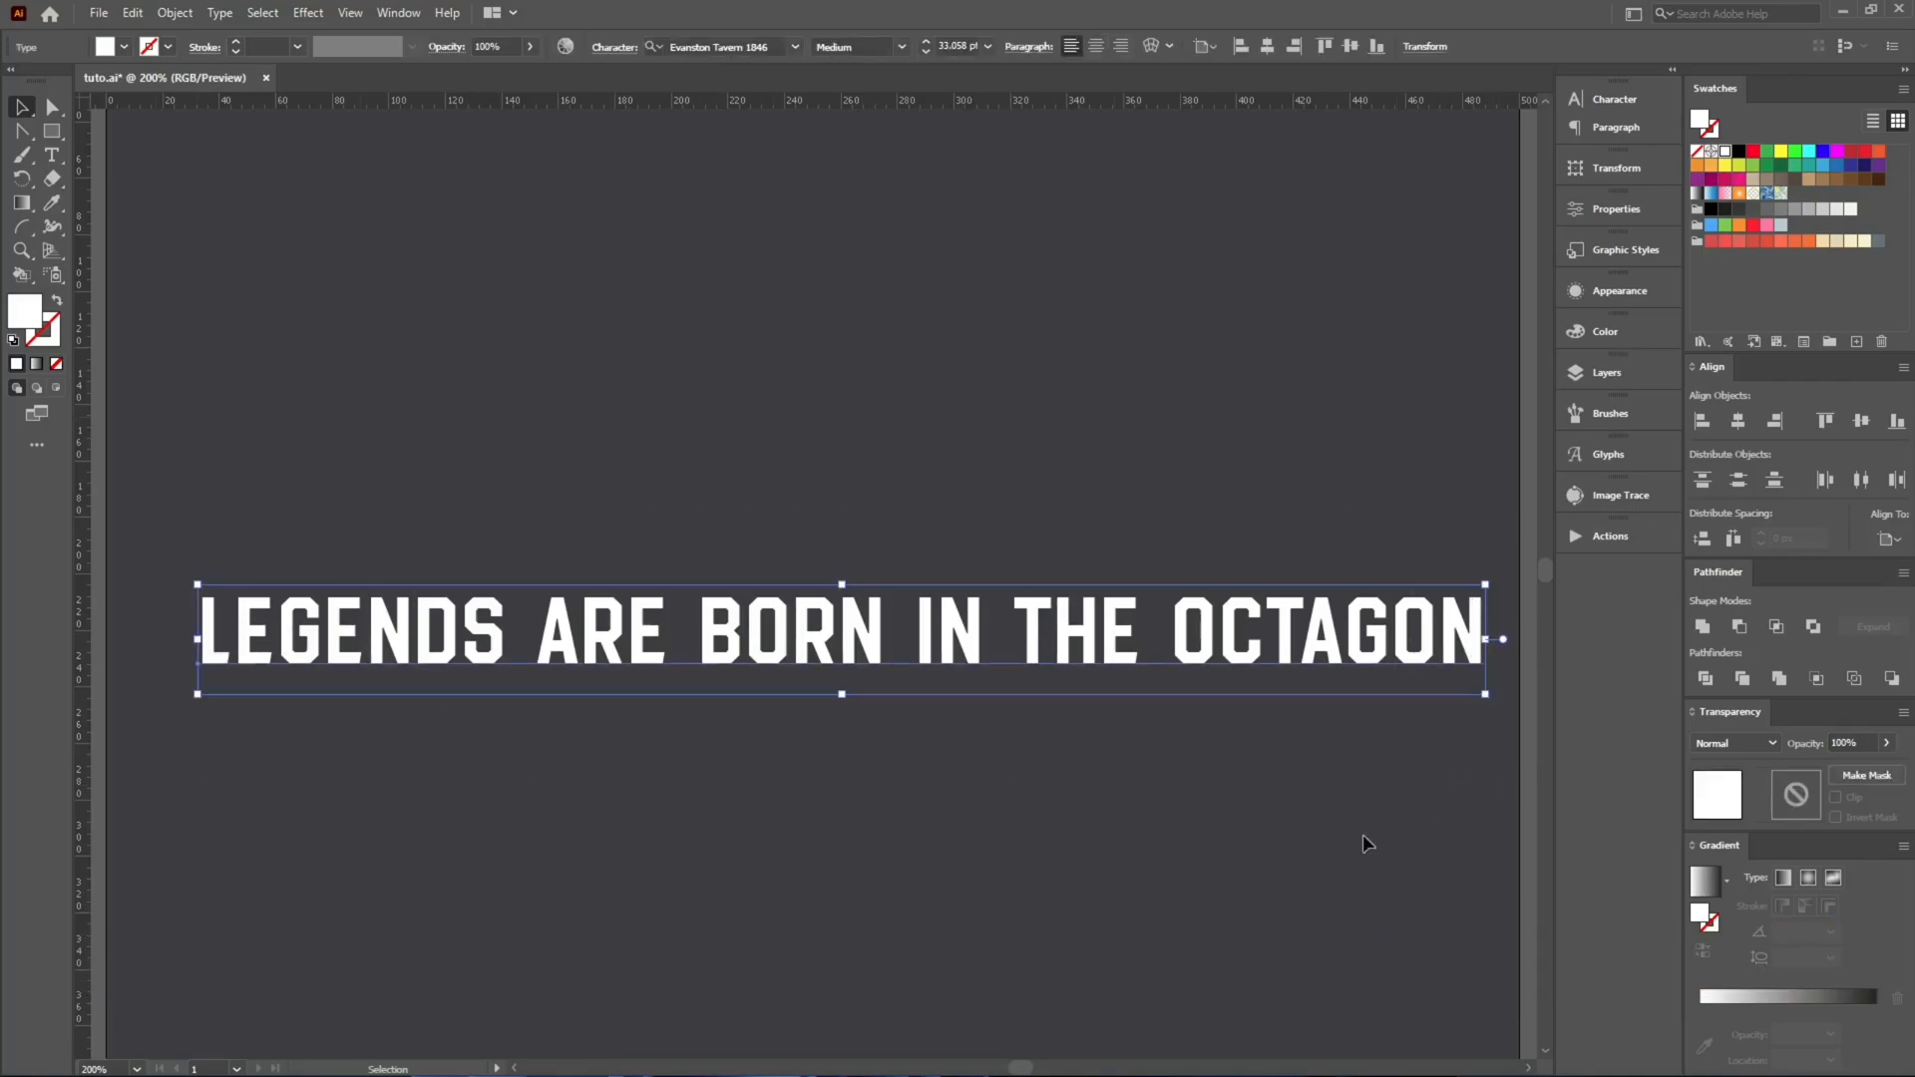
click(1196, 870)
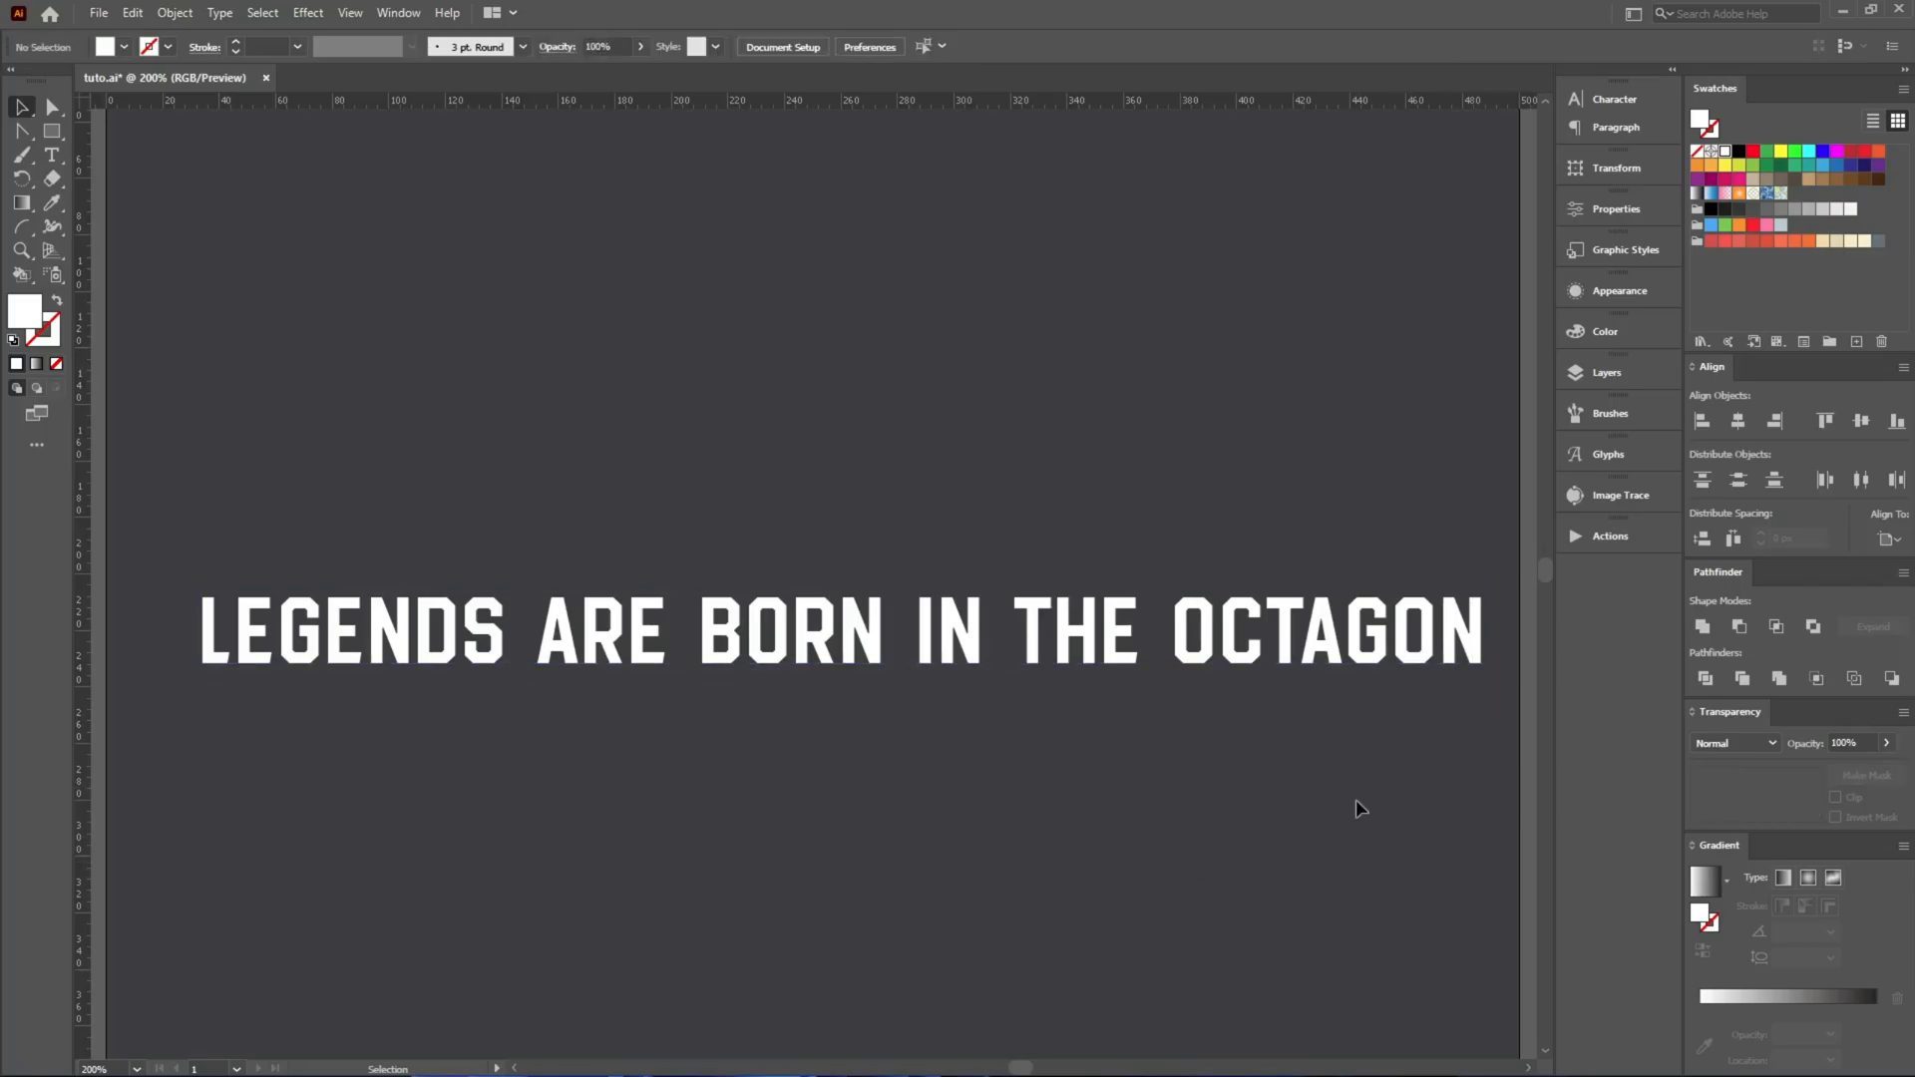
key(t)
double_click(1194, 657)
key(Escape)
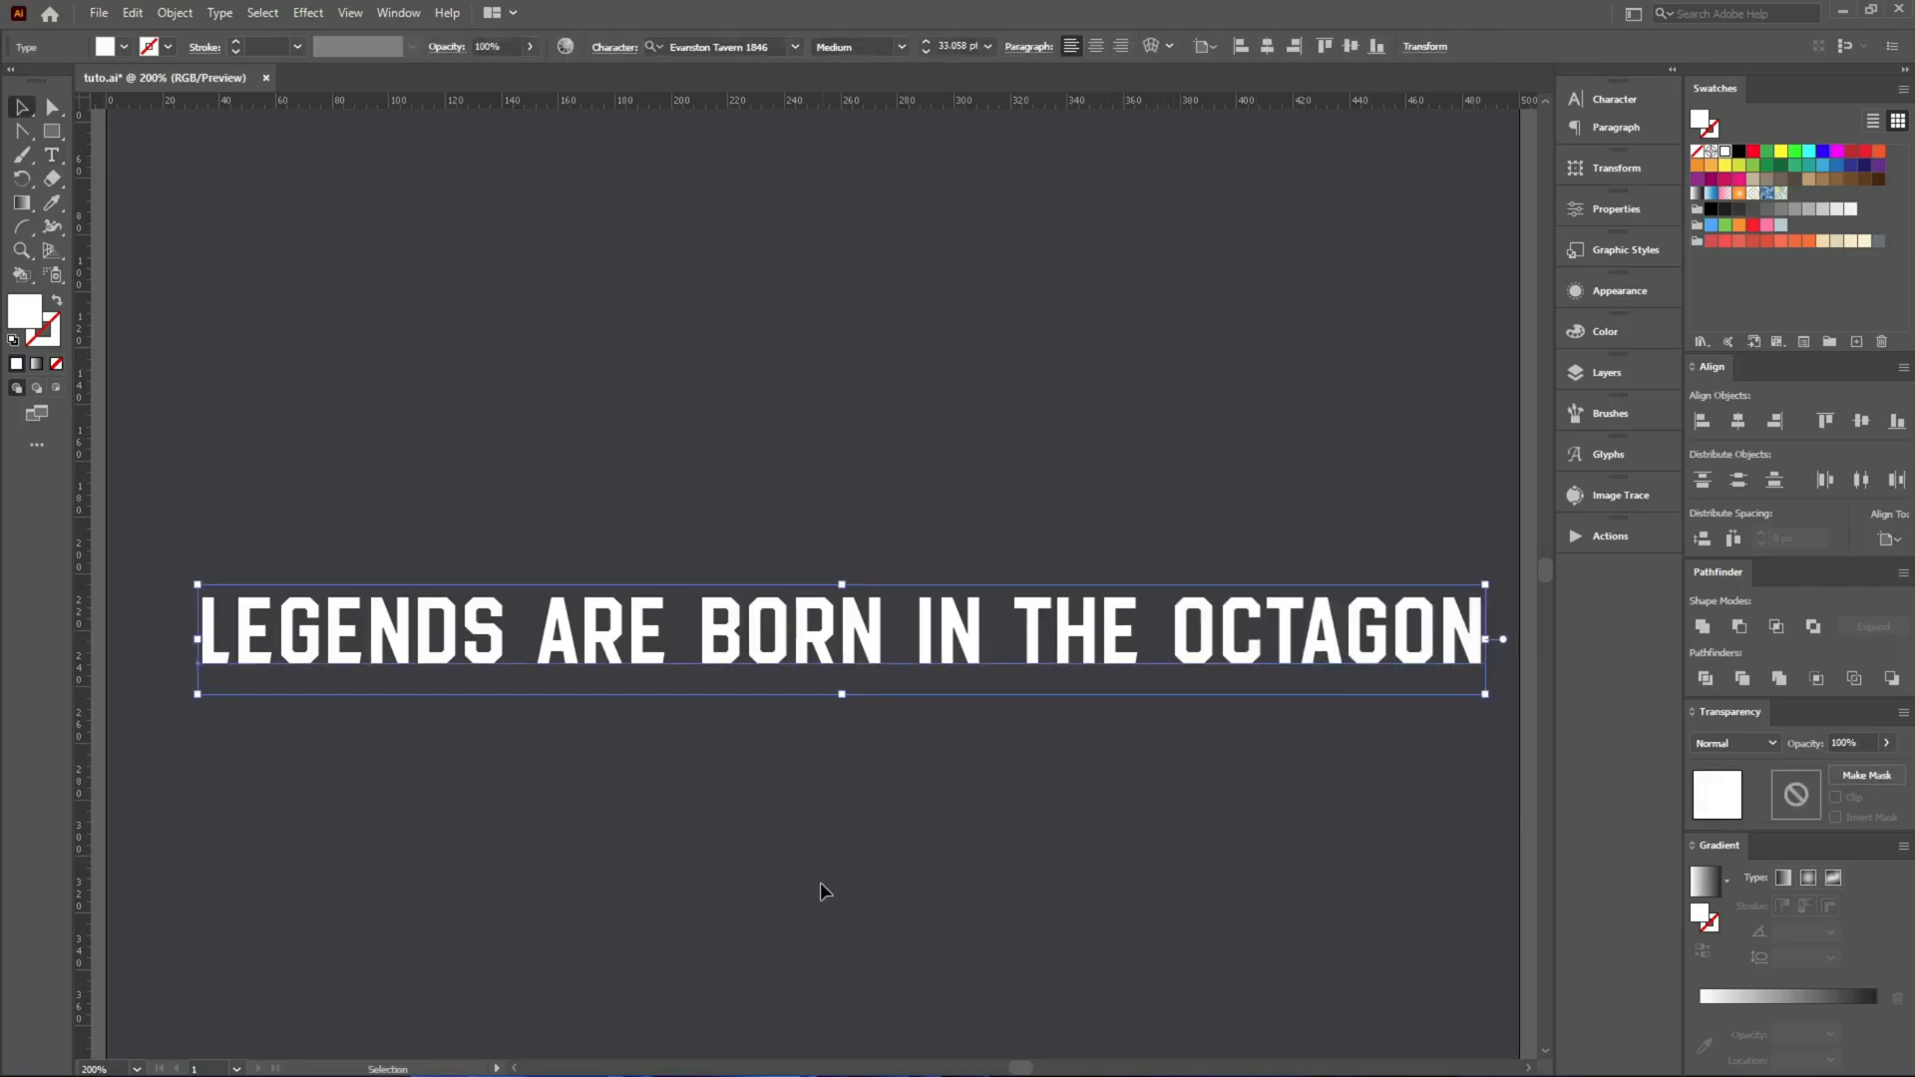
scroll(603, 744, down, 3)
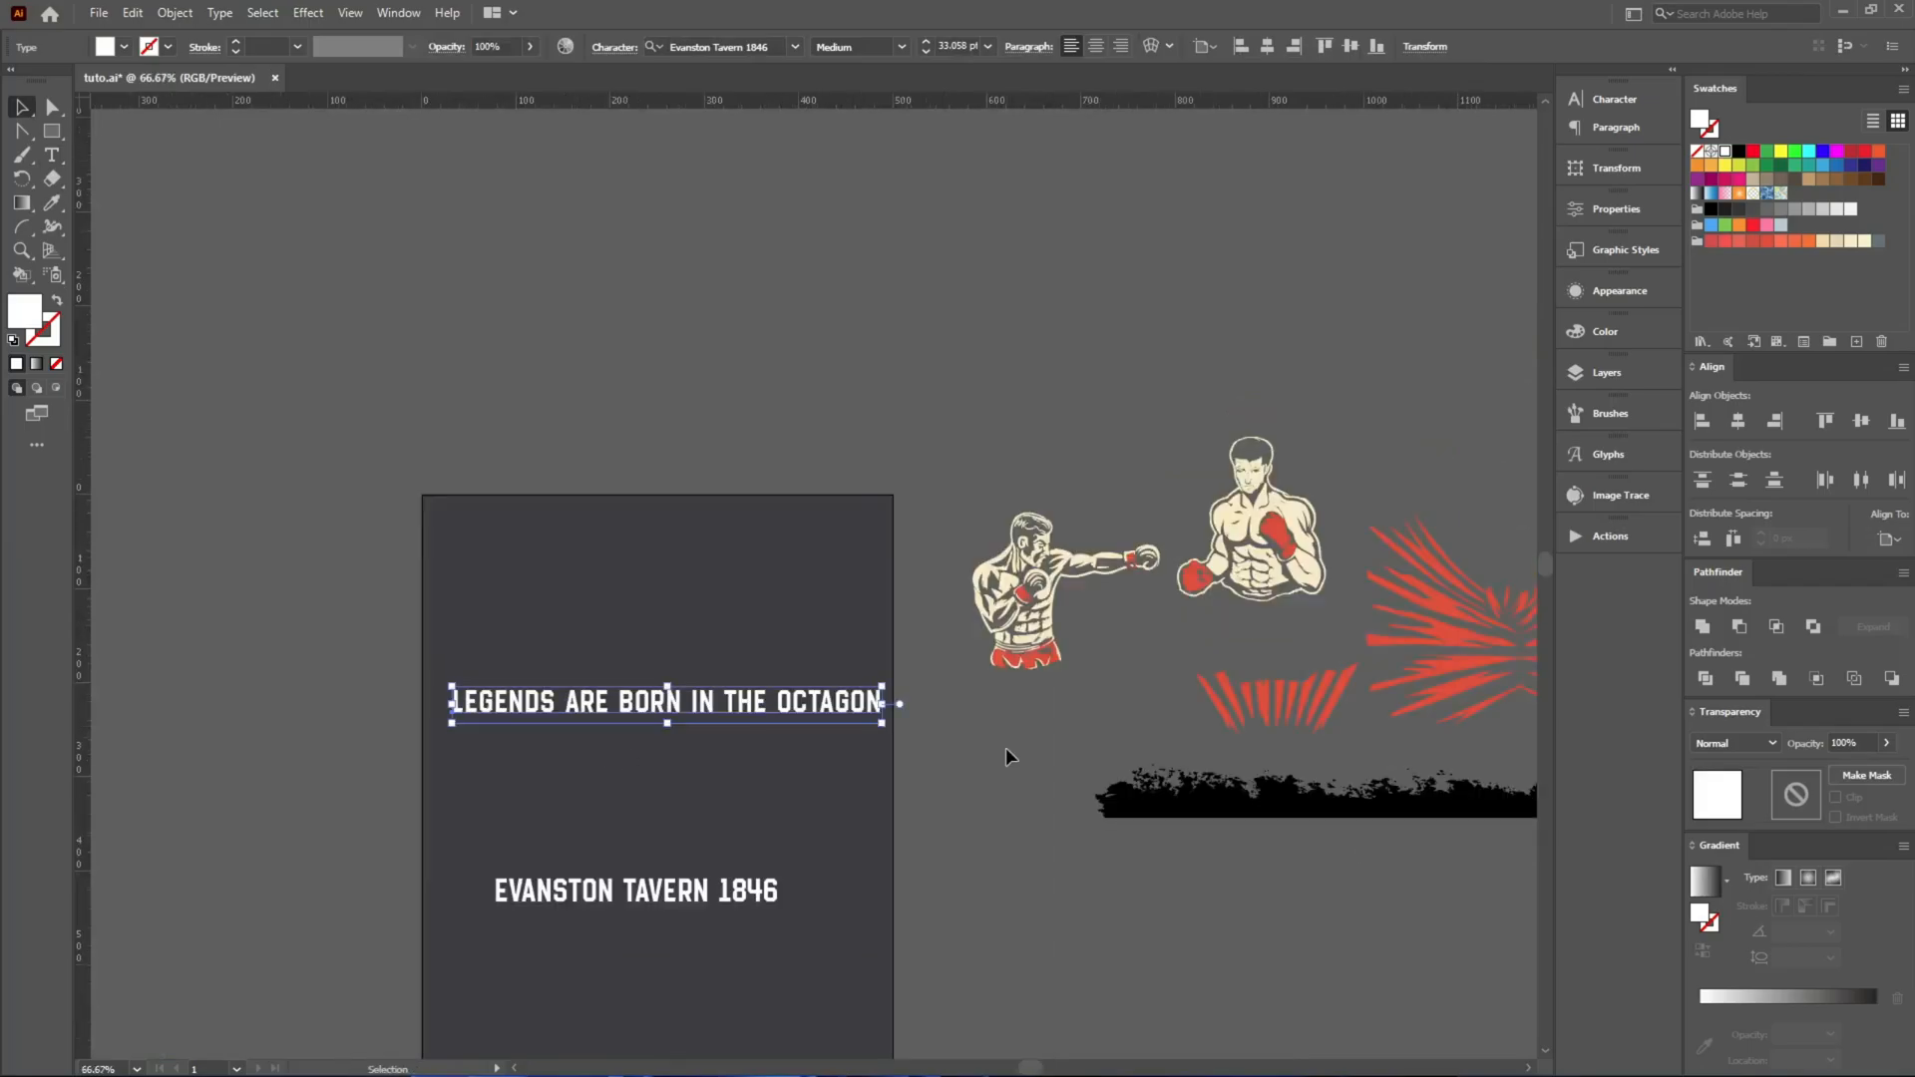
scroll(1102, 583, up, 2)
drag(595, 672, 746, 624)
scroll(764, 713, up, 3)
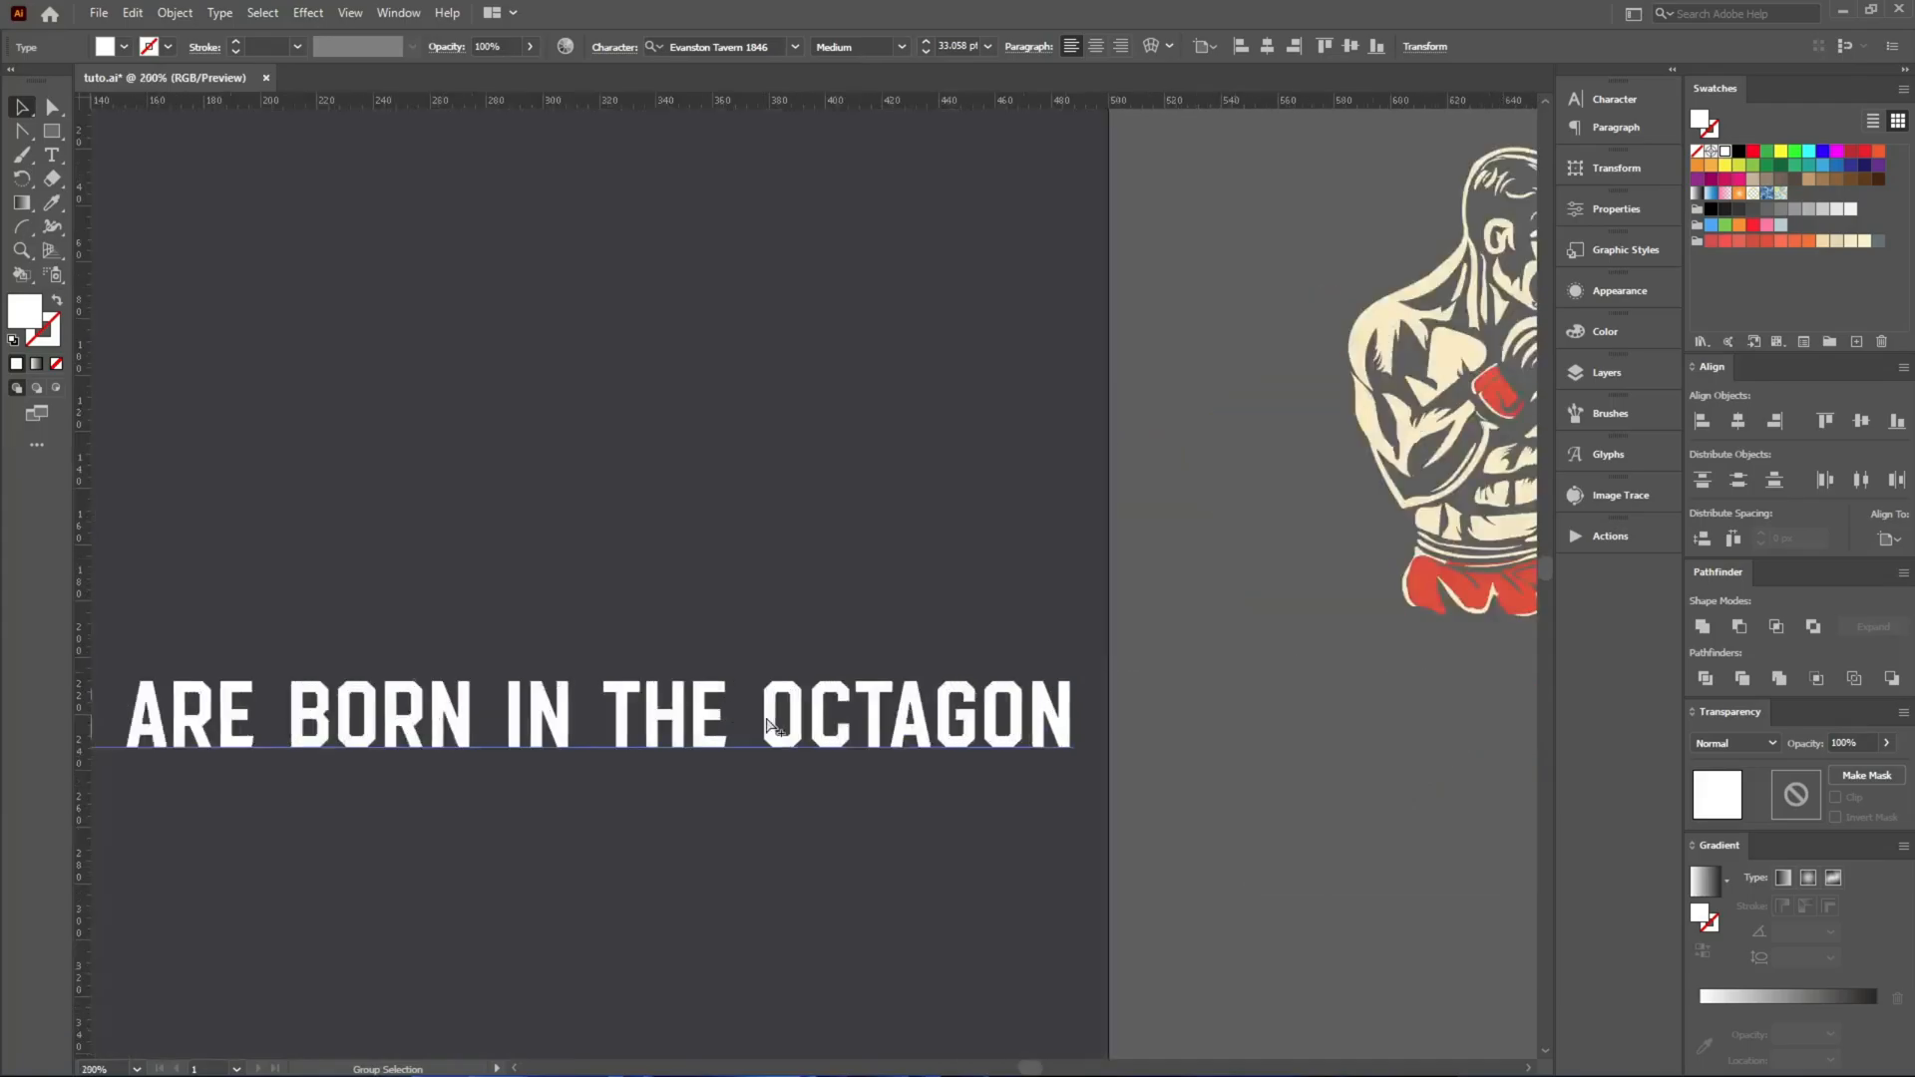
scroll(640, 666, down, 3)
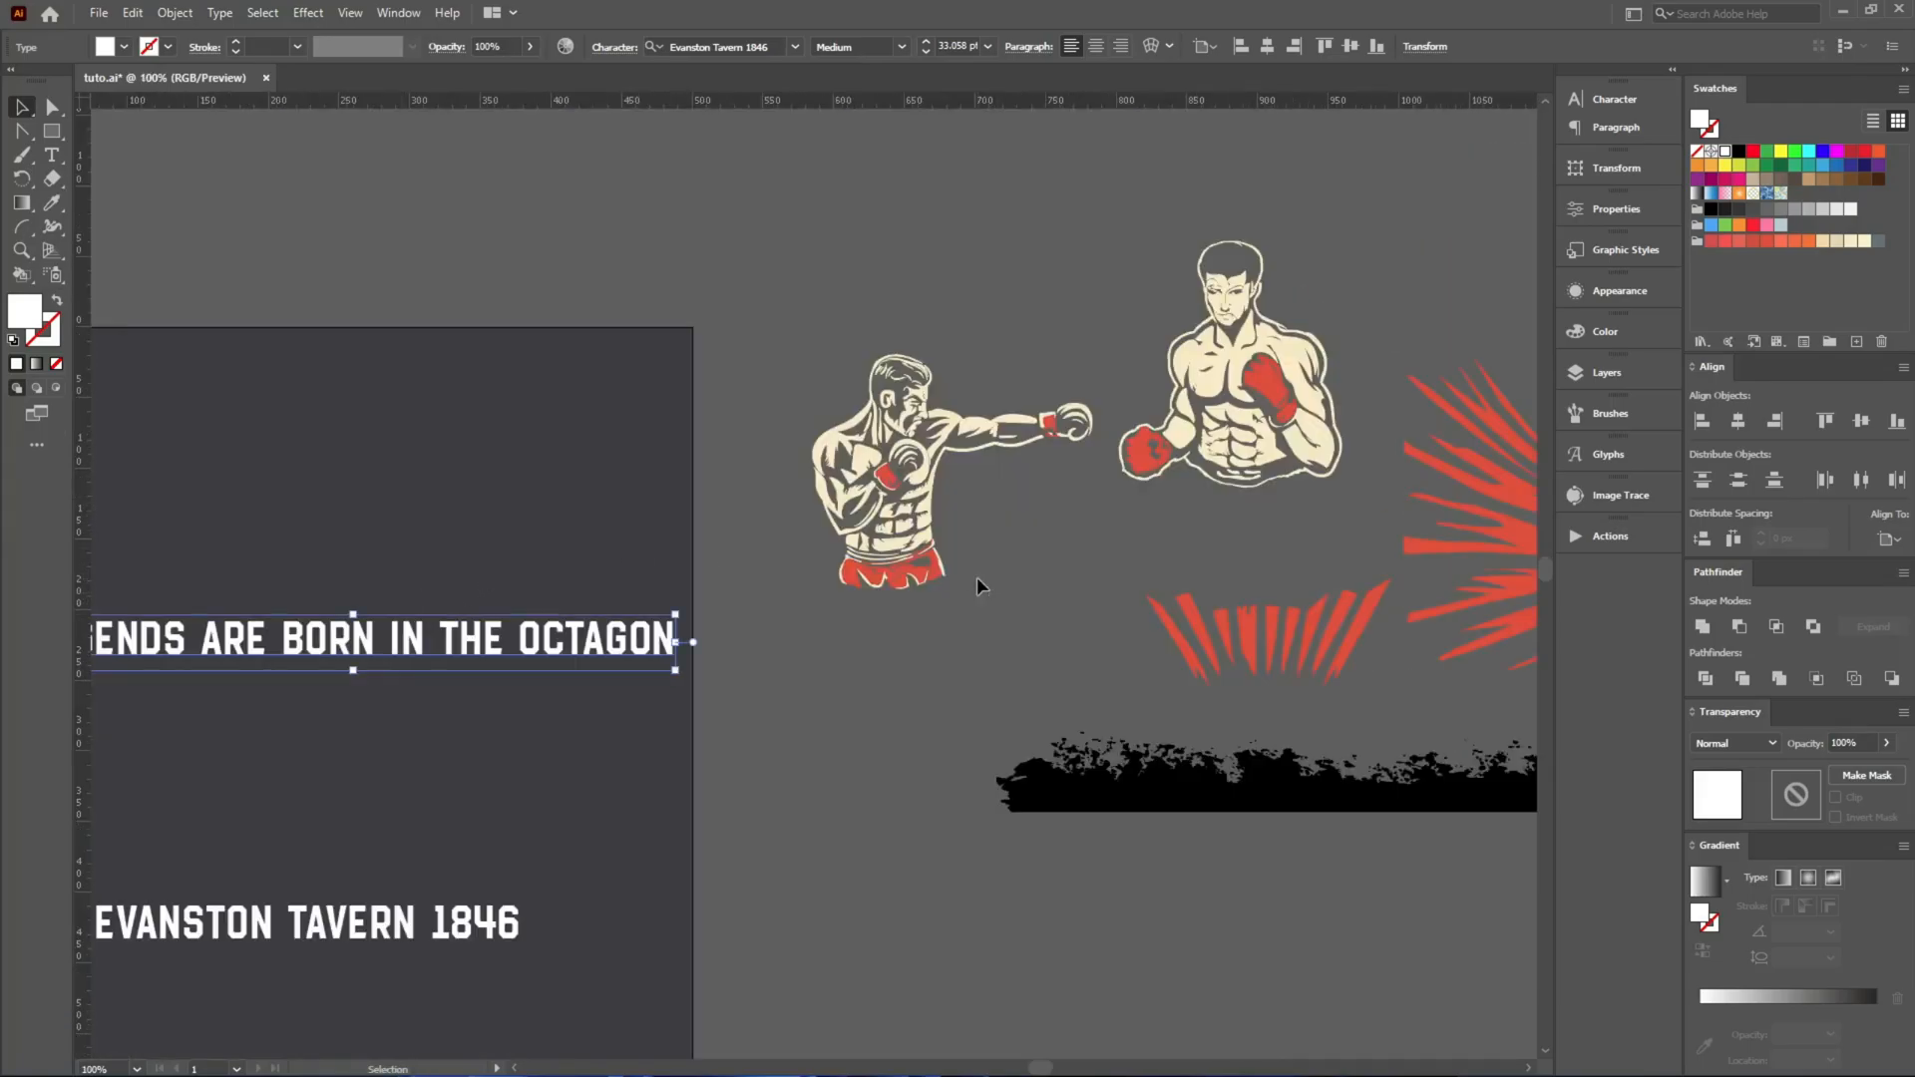
drag(547, 515, 445, 540)
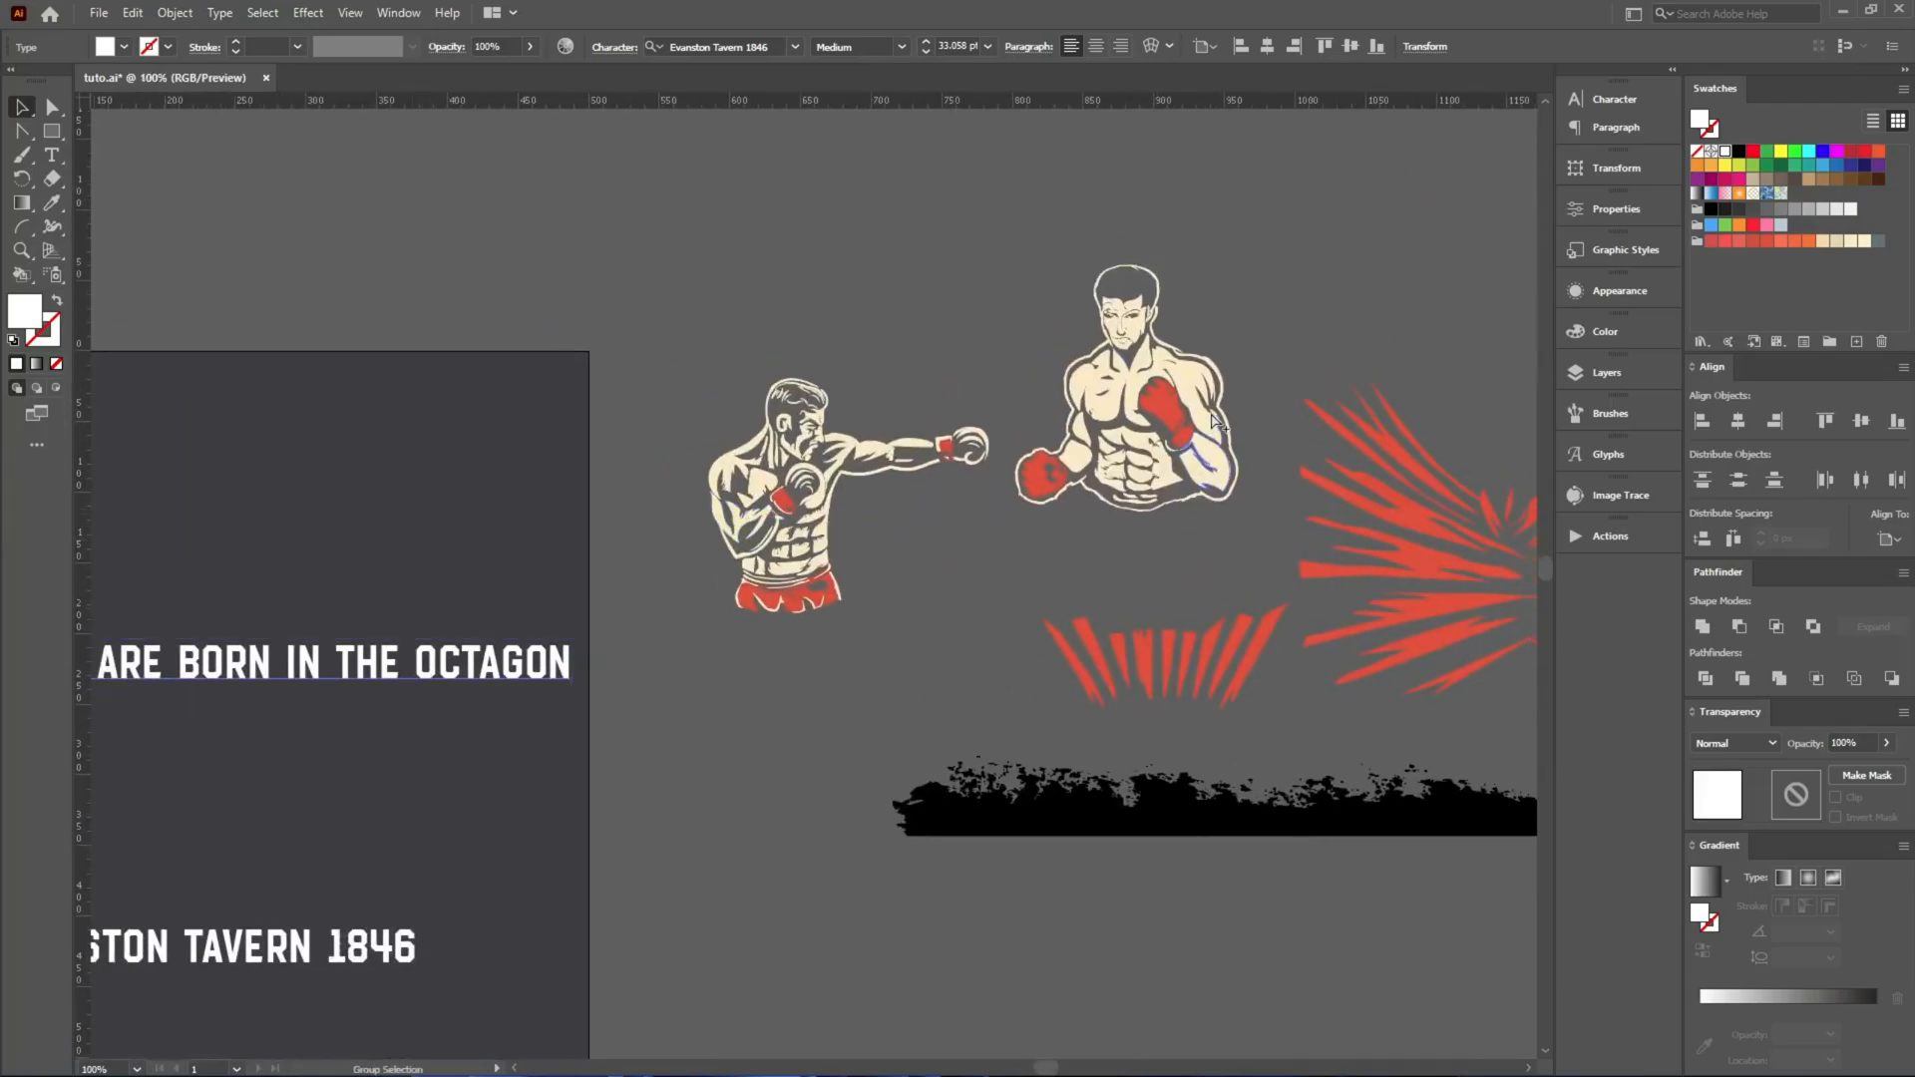
scroll(1214, 424, up, 3)
drag(726, 495, 1424, 404)
drag(529, 553, 1290, 321)
drag(761, 457, 1118, 261)
key(t)
key(v)
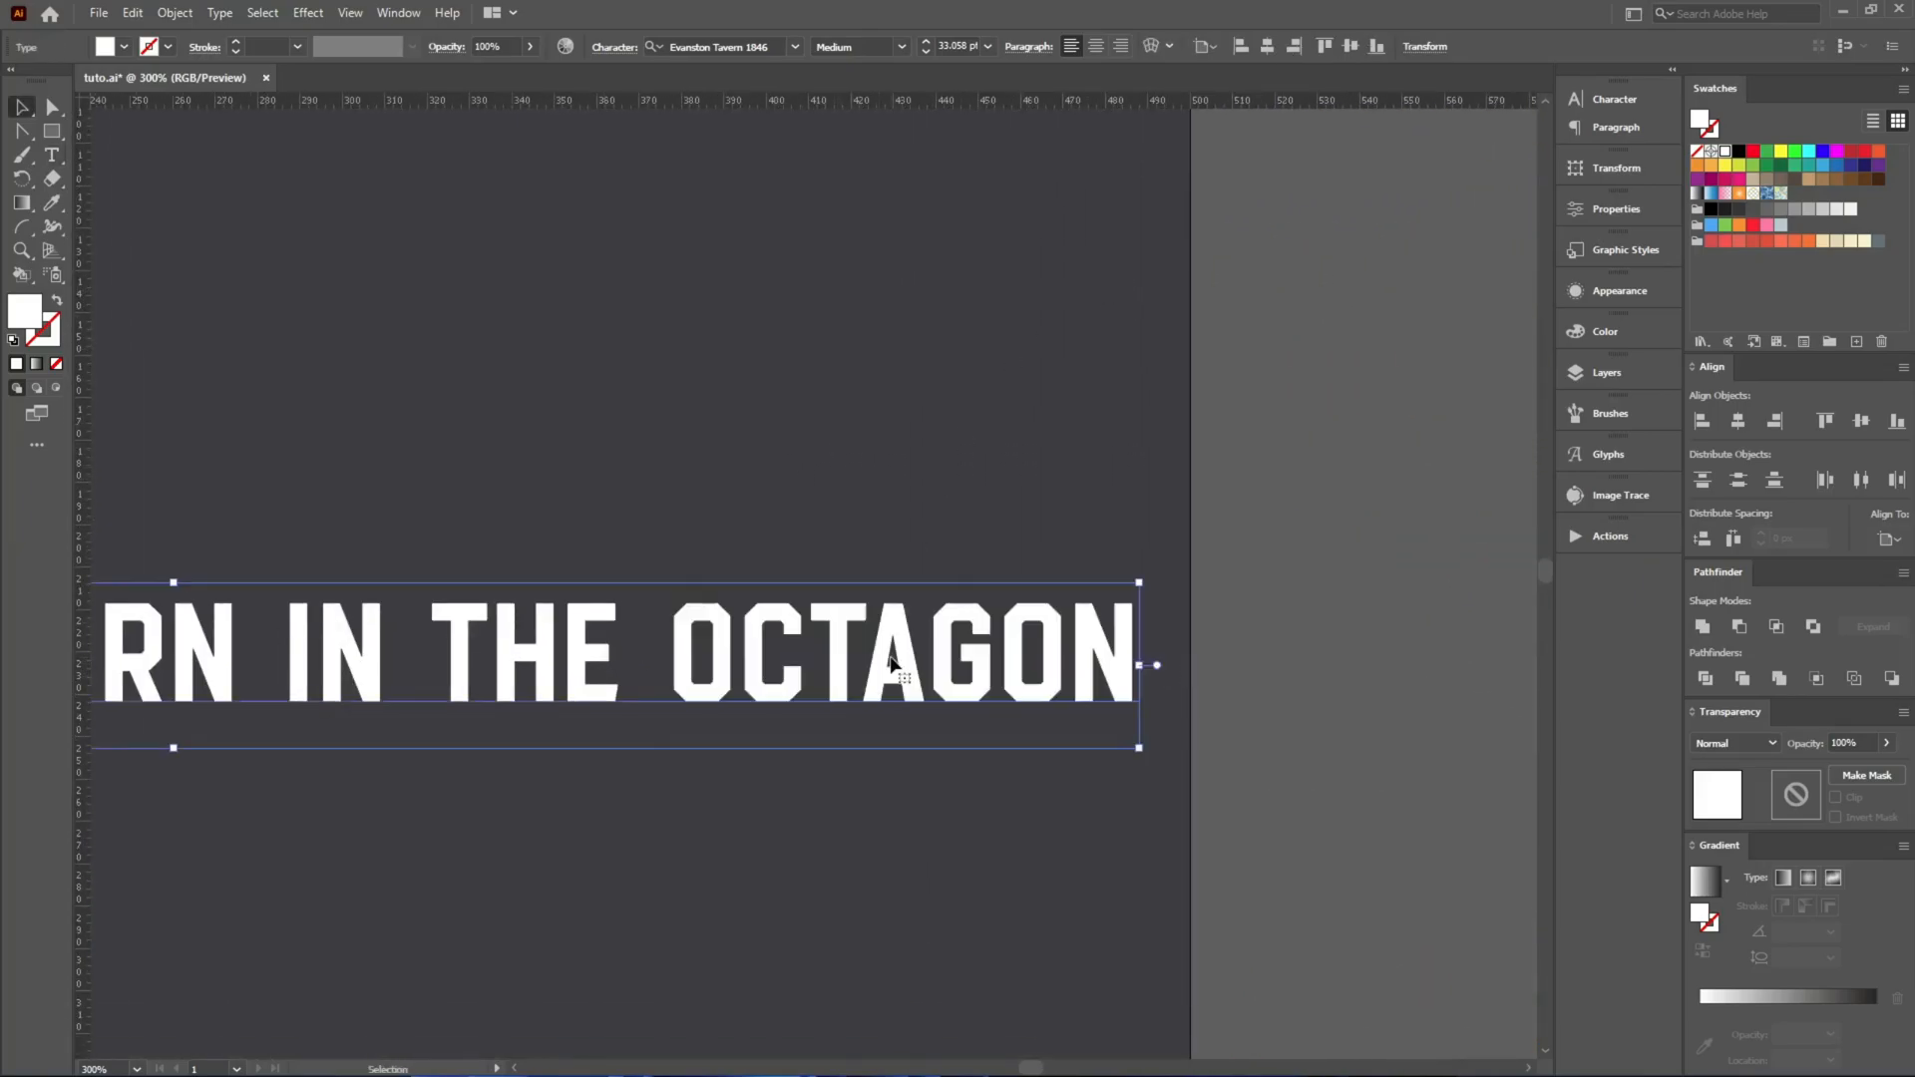
Draw a white hexagon about 66 px wide above the slogan and number its six sides with the Paintbrush.
drag(46, 137, 102, 171)
drag(488, 307, 564, 425)
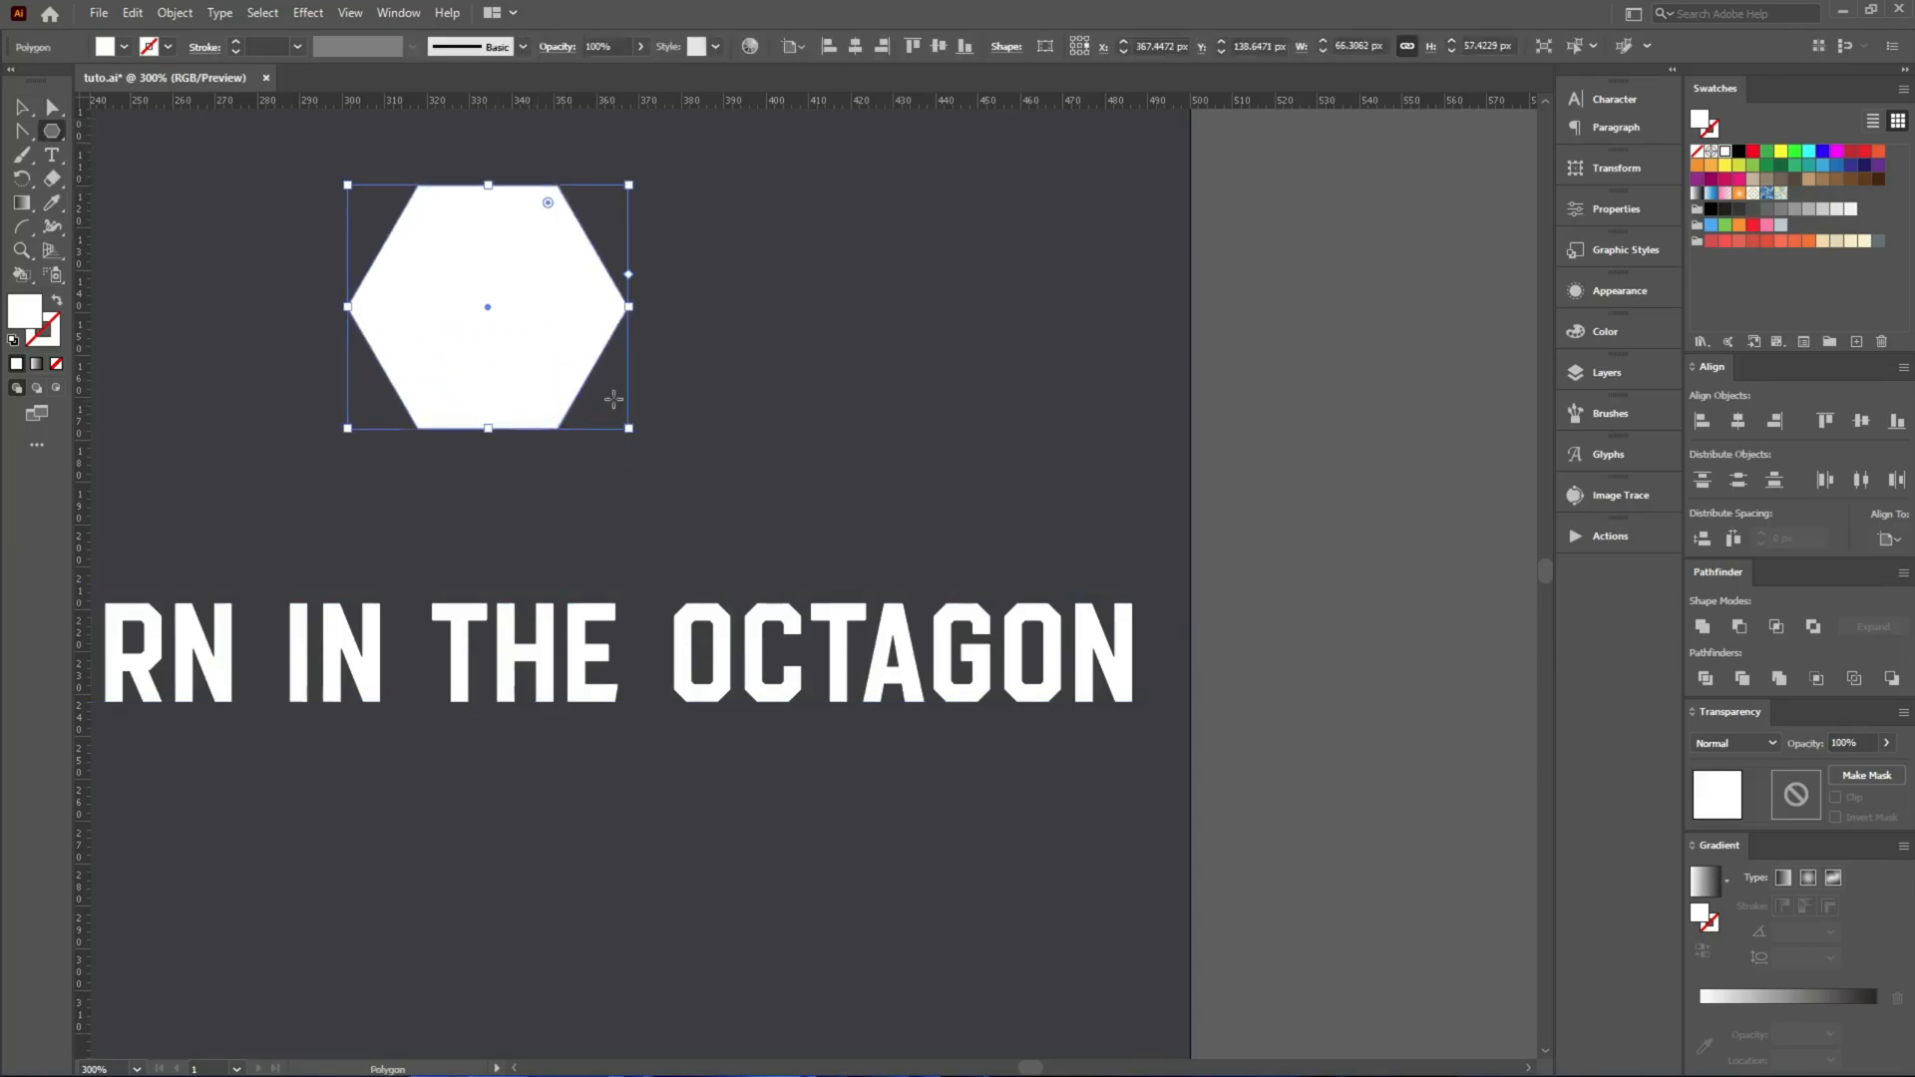
key(b)
scroll(478, 219, up, 3)
drag(600, 343, 644, 387)
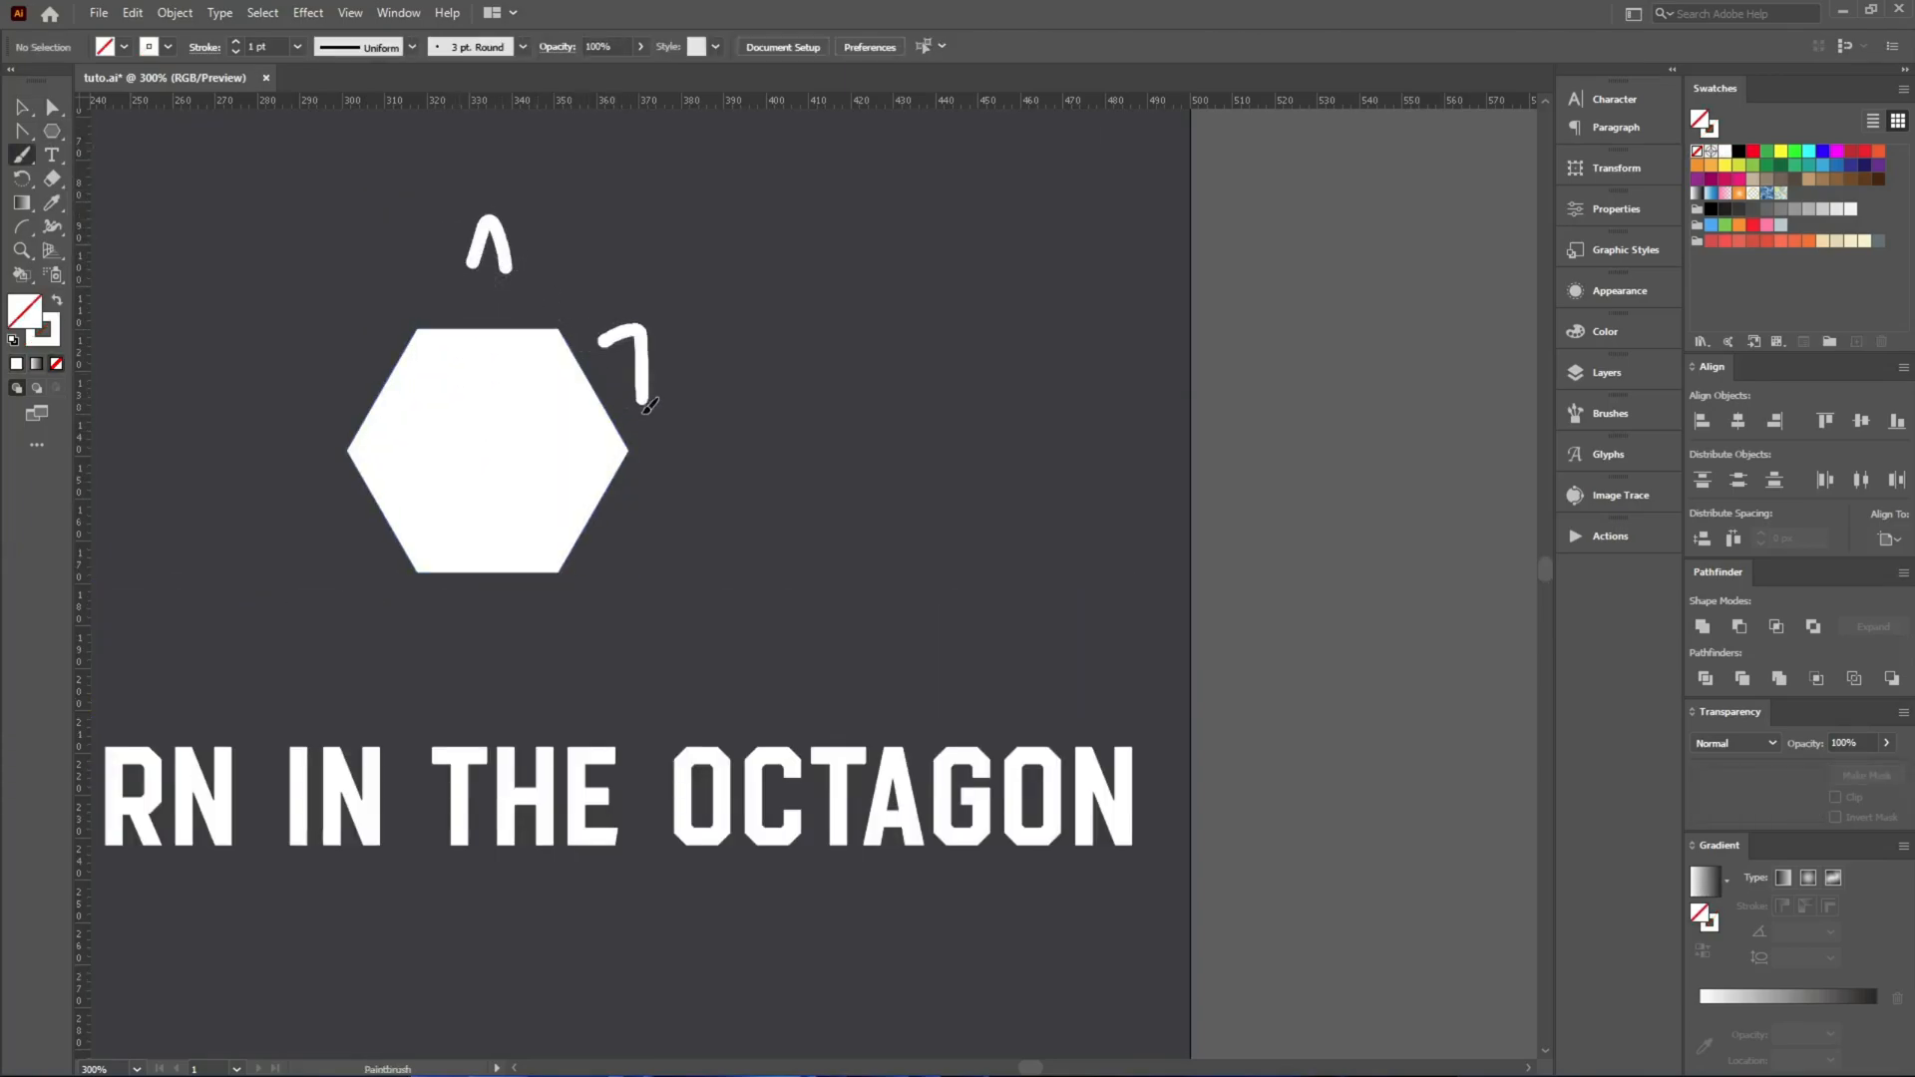
drag(672, 498, 625, 580)
drag(444, 589, 524, 677)
drag(334, 502, 376, 575)
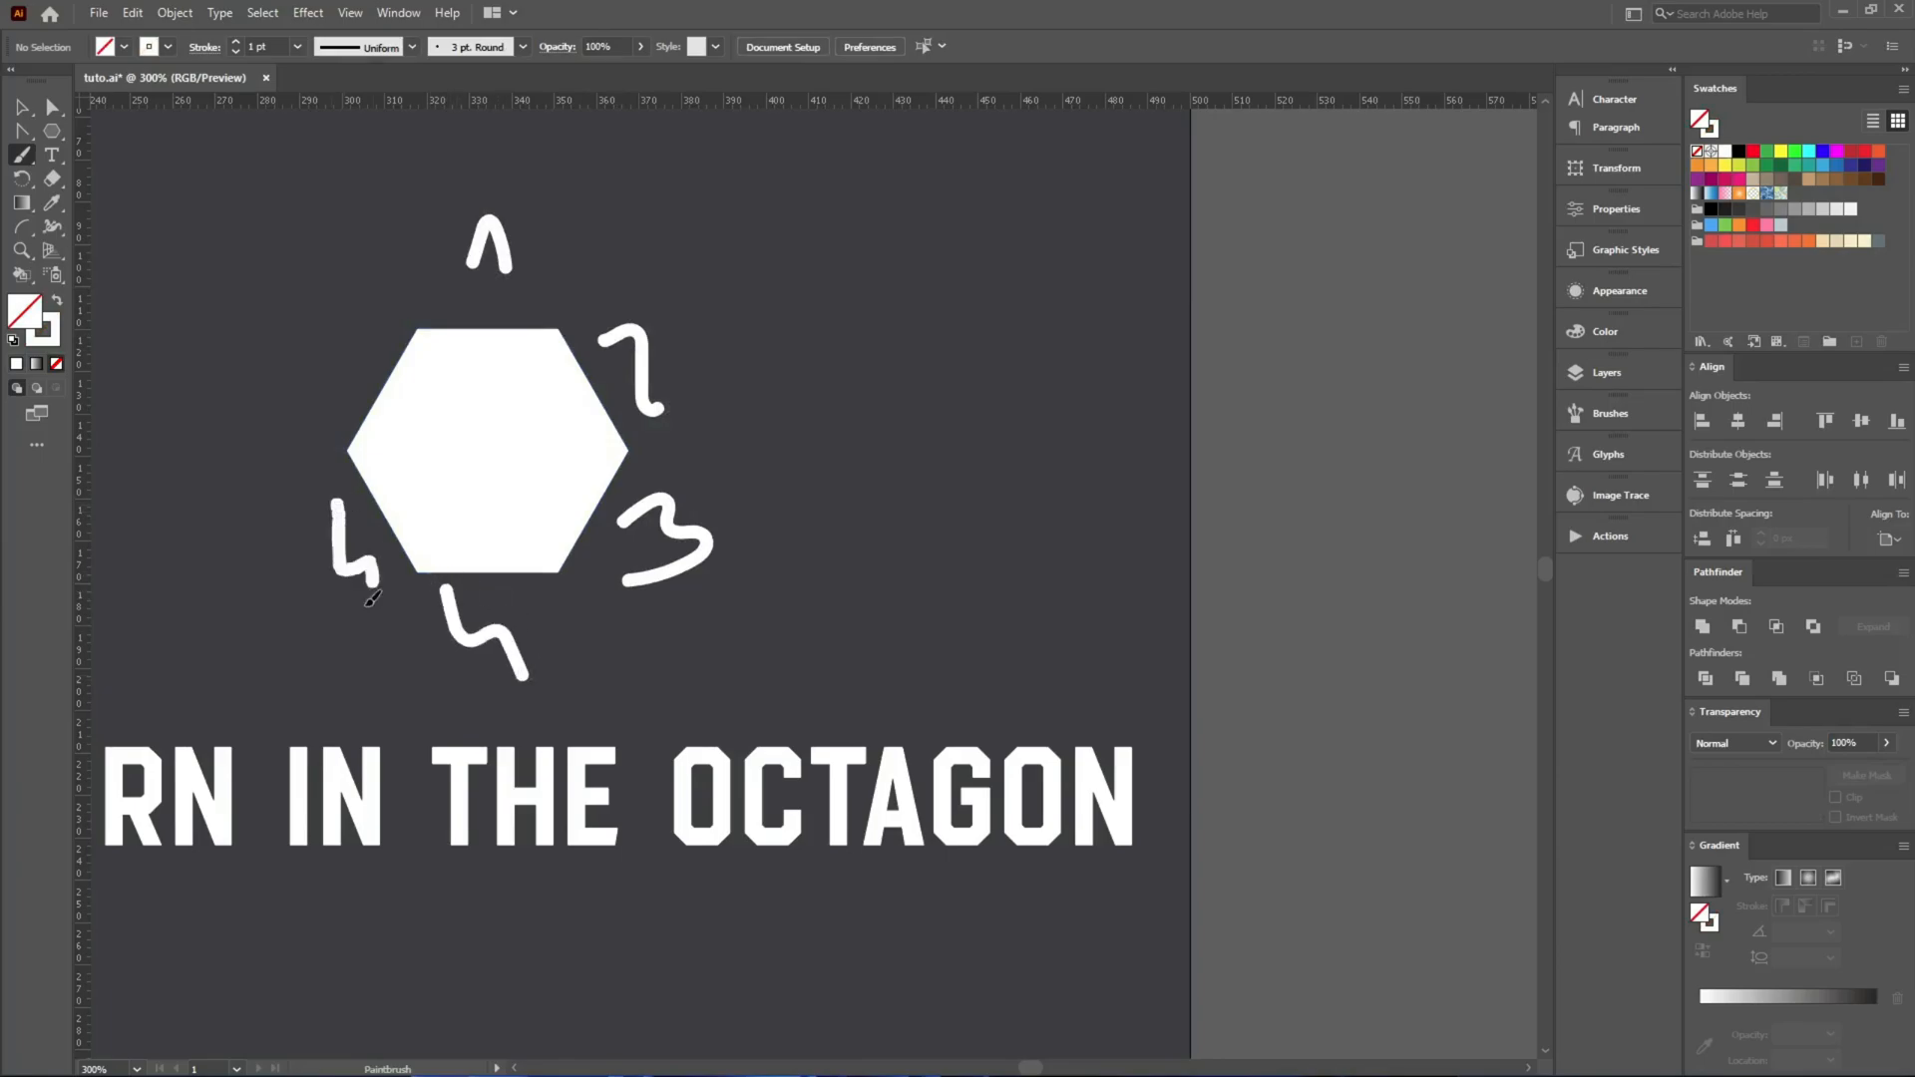
drag(351, 341, 385, 377)
Delete the hexagon together with the handwritten numbers around it.
key(v)
click(481, 399)
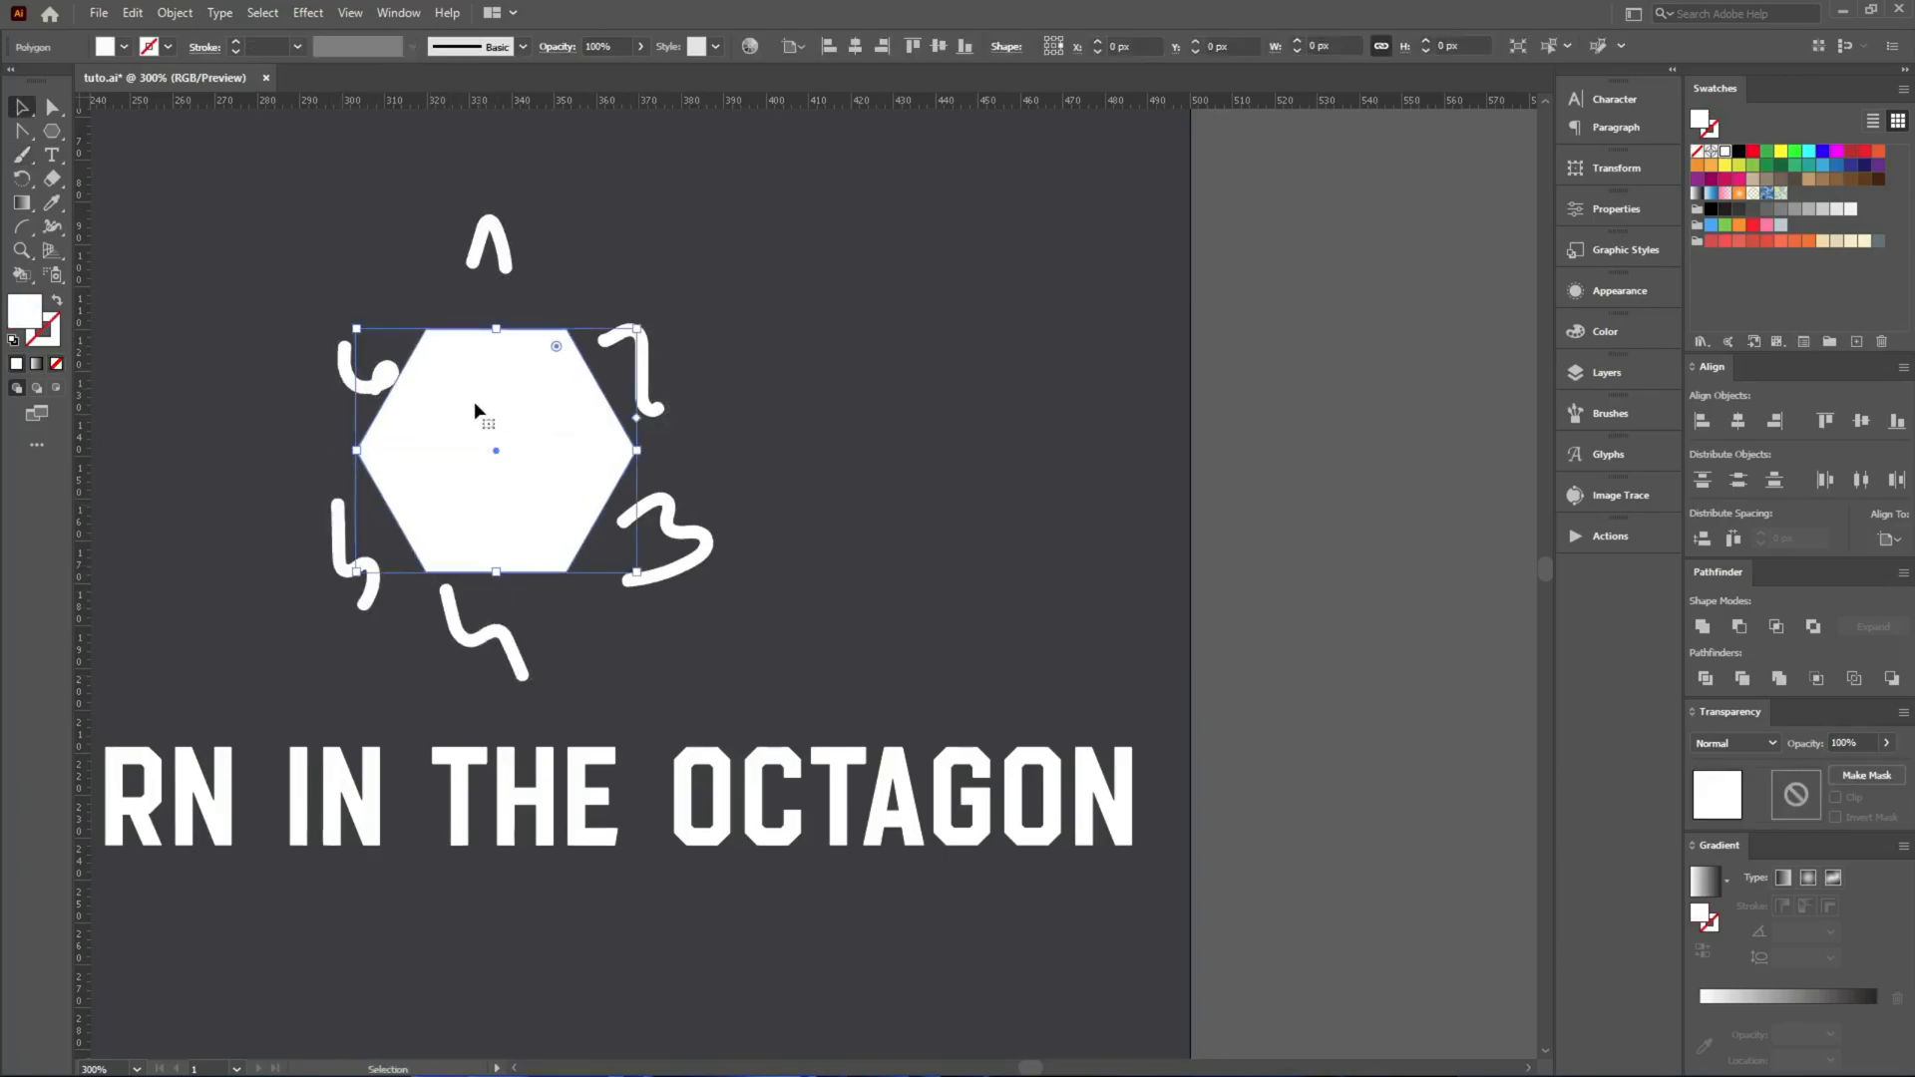
scroll(383, 407, up, 1)
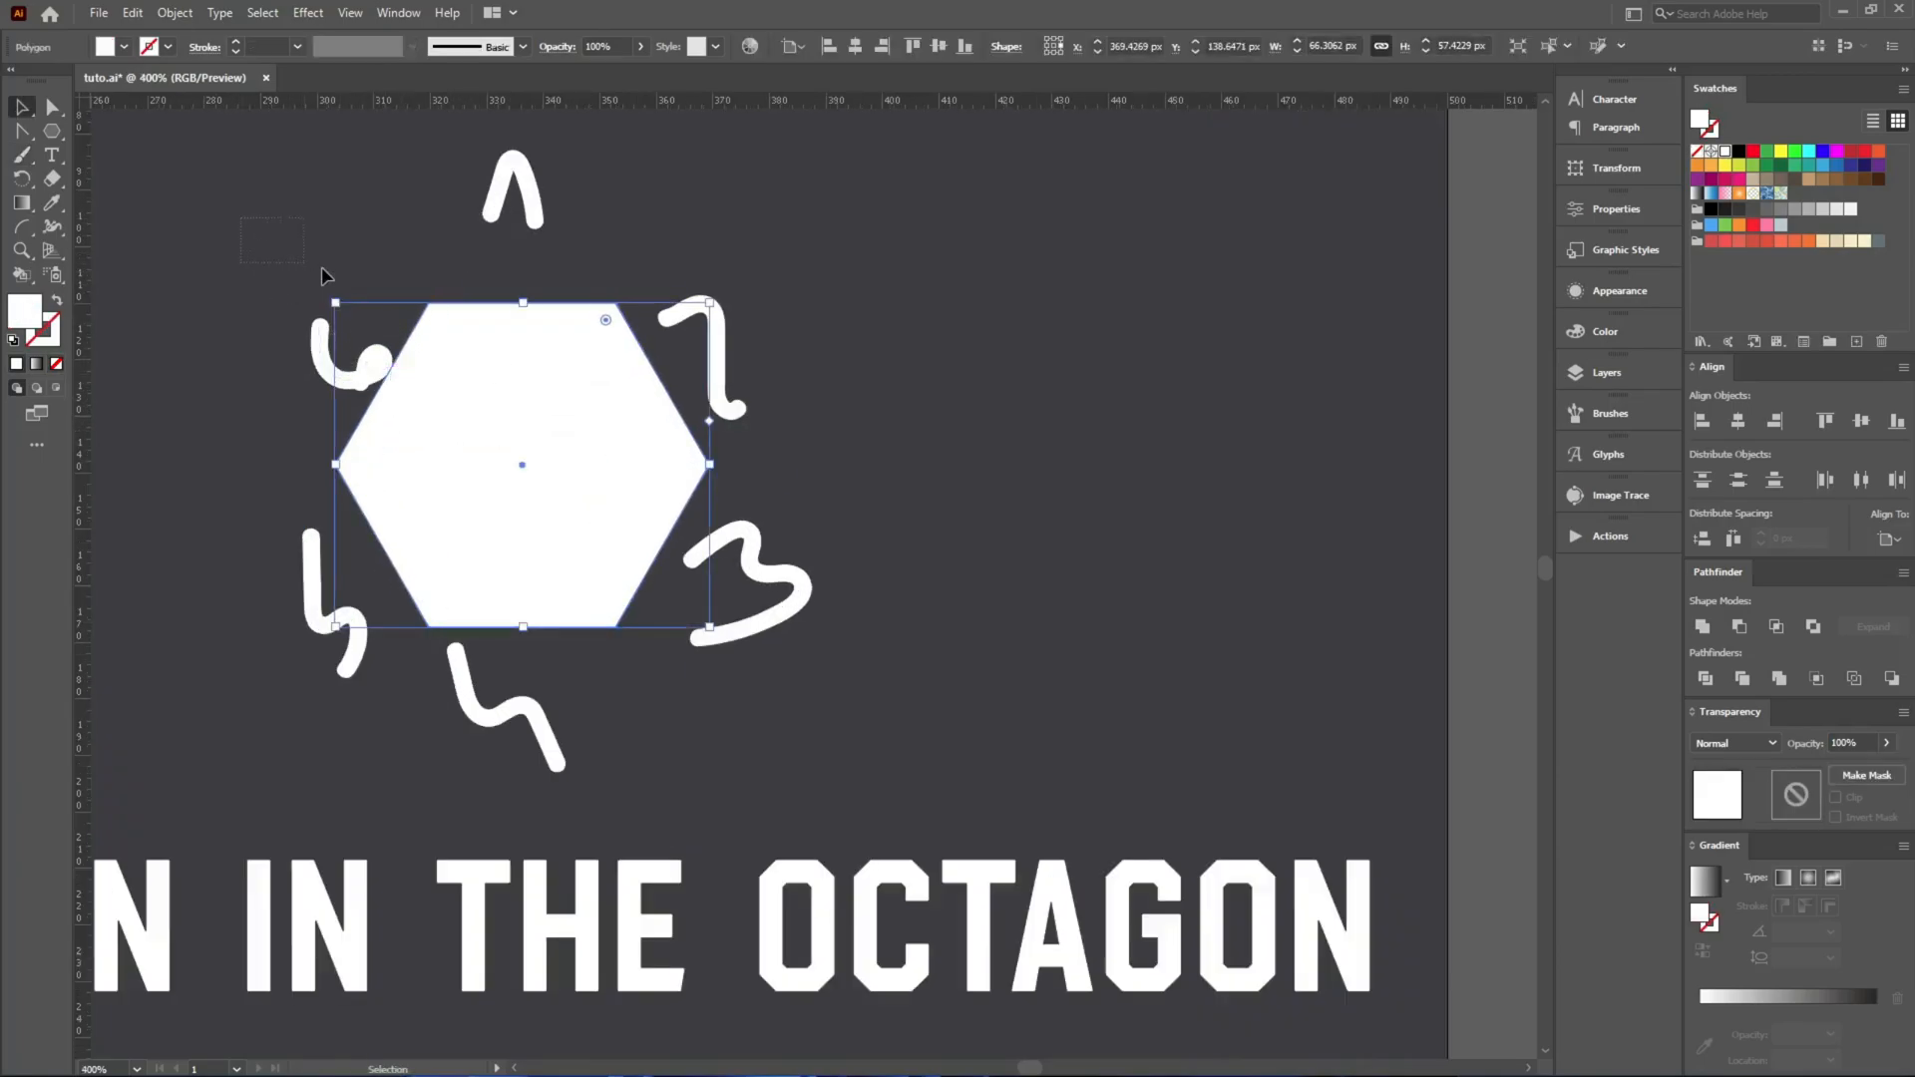
drag(818, 722, 819, 722)
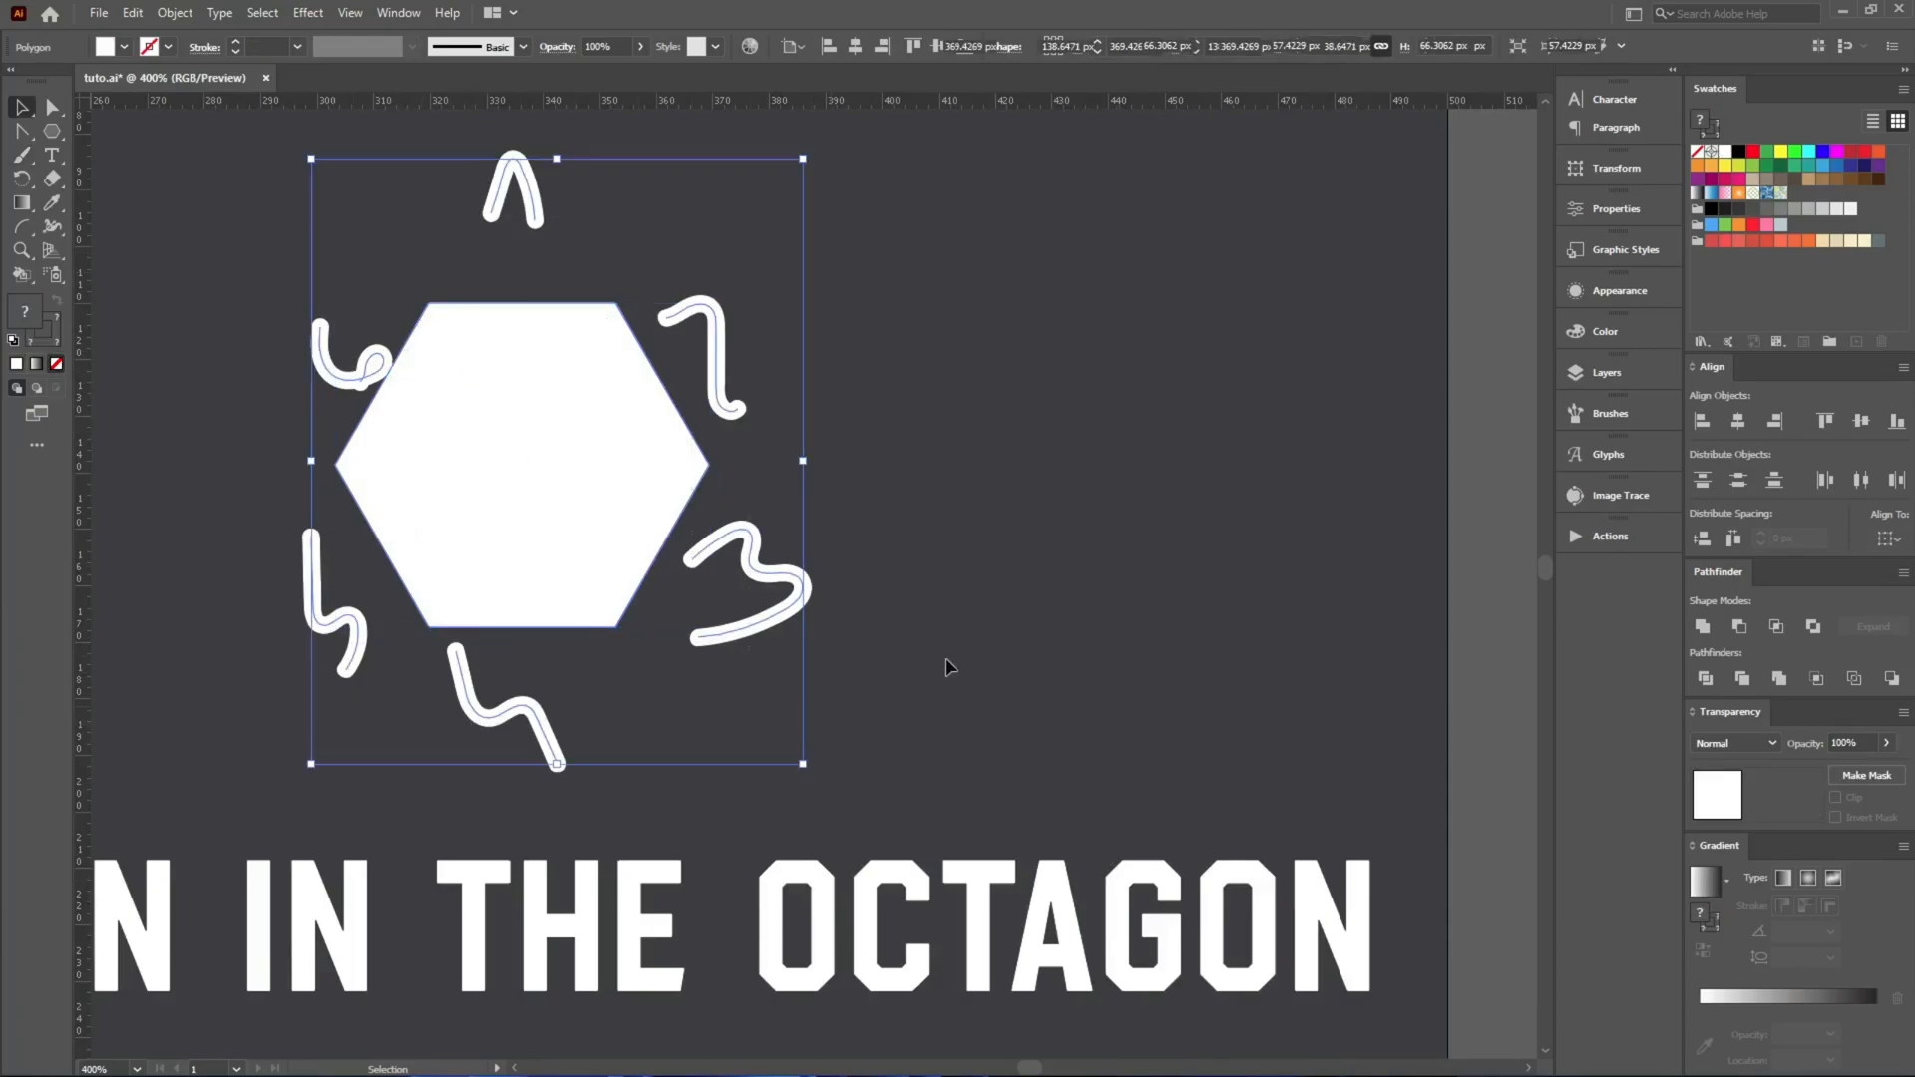
key(Delete)
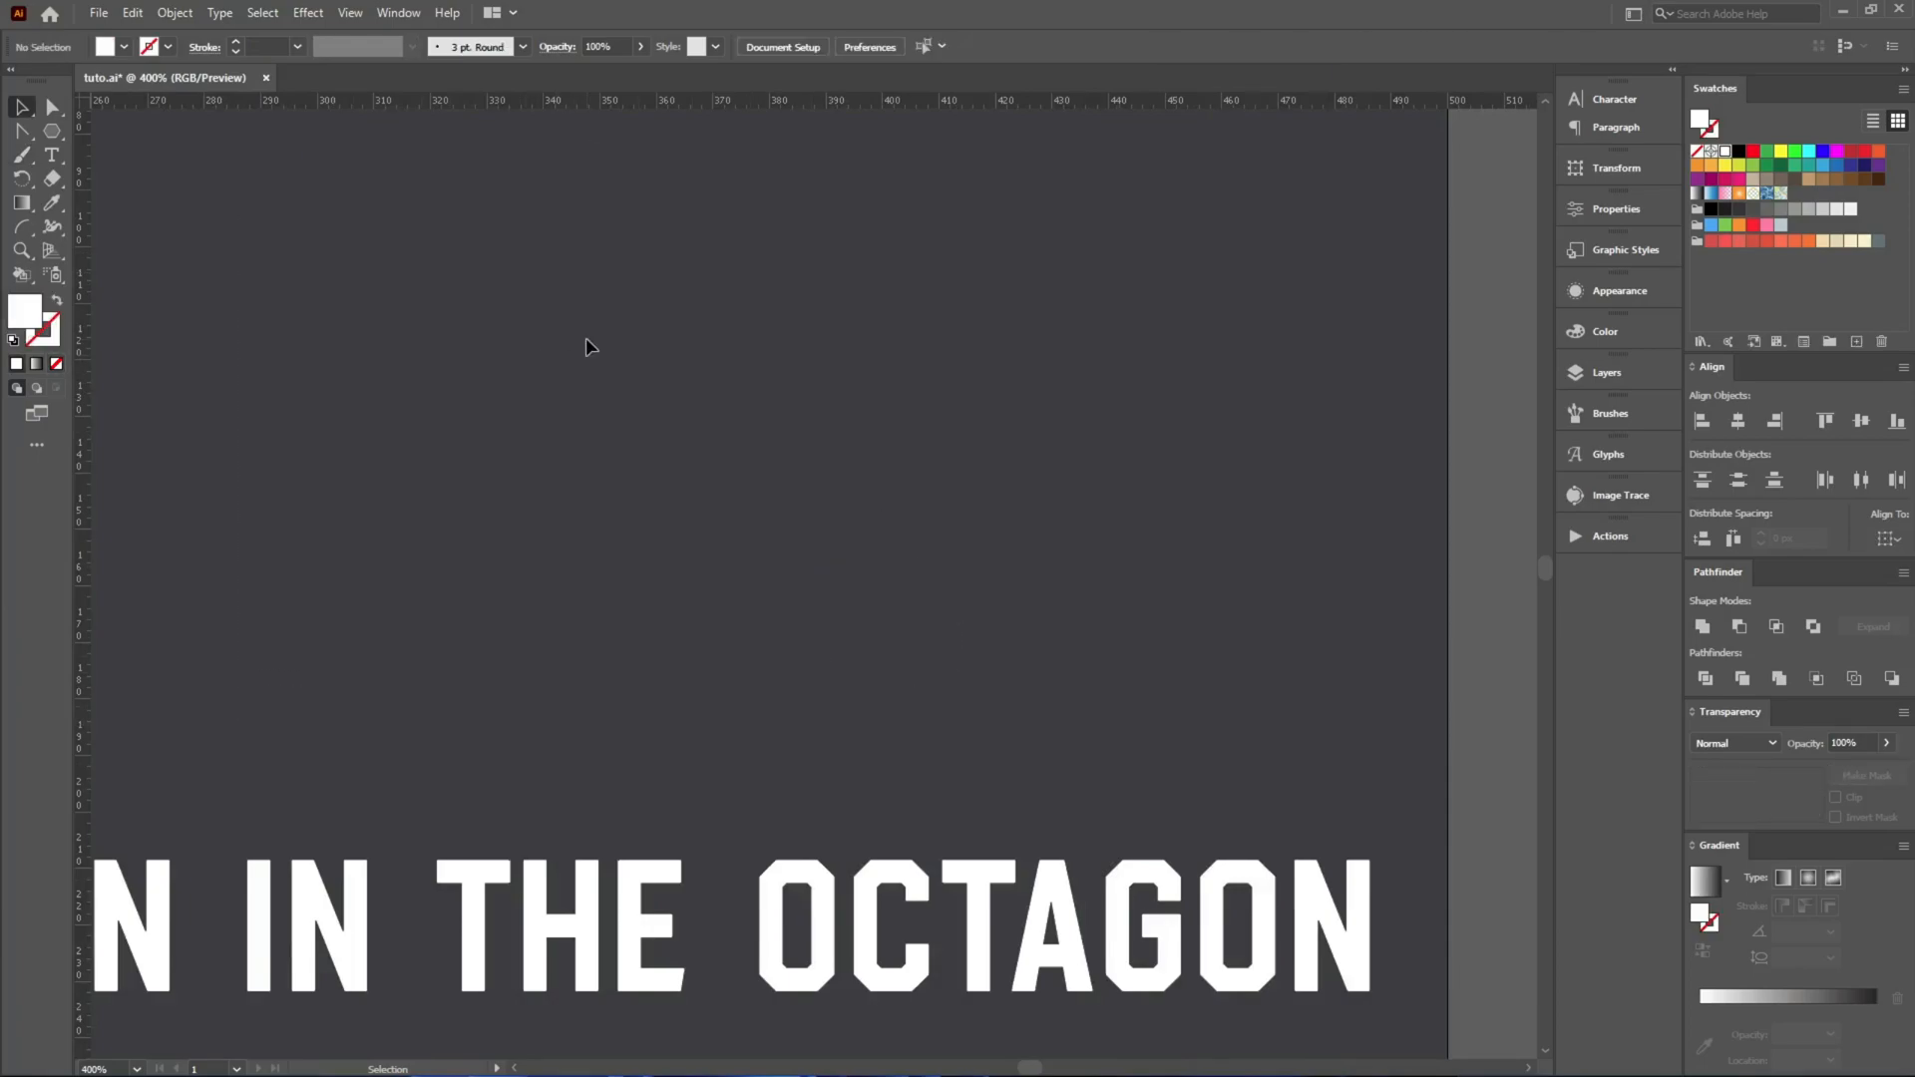
Switch to Google Chrome and look through Google Images results for "mma" for a photo of an octagon cage.
mouse_move(697, 1049)
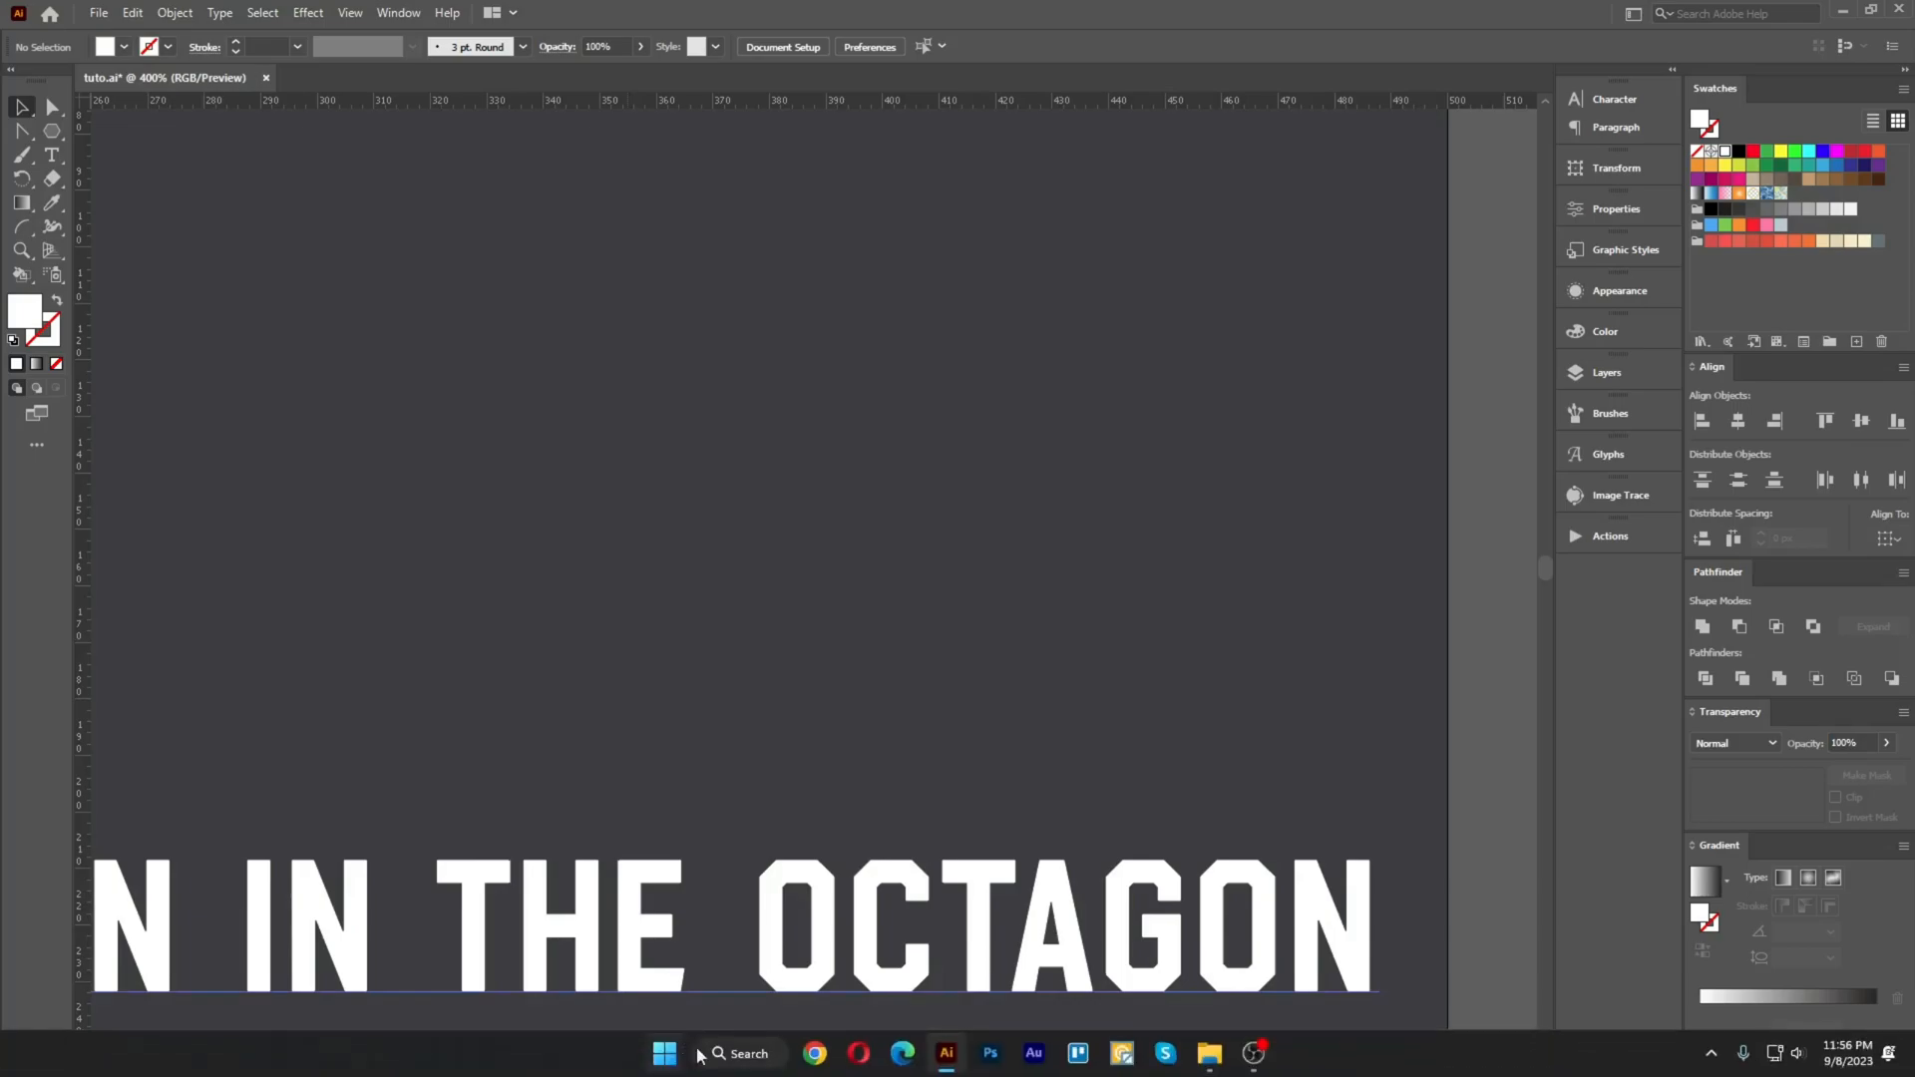
click(815, 1059)
click(286, 106)
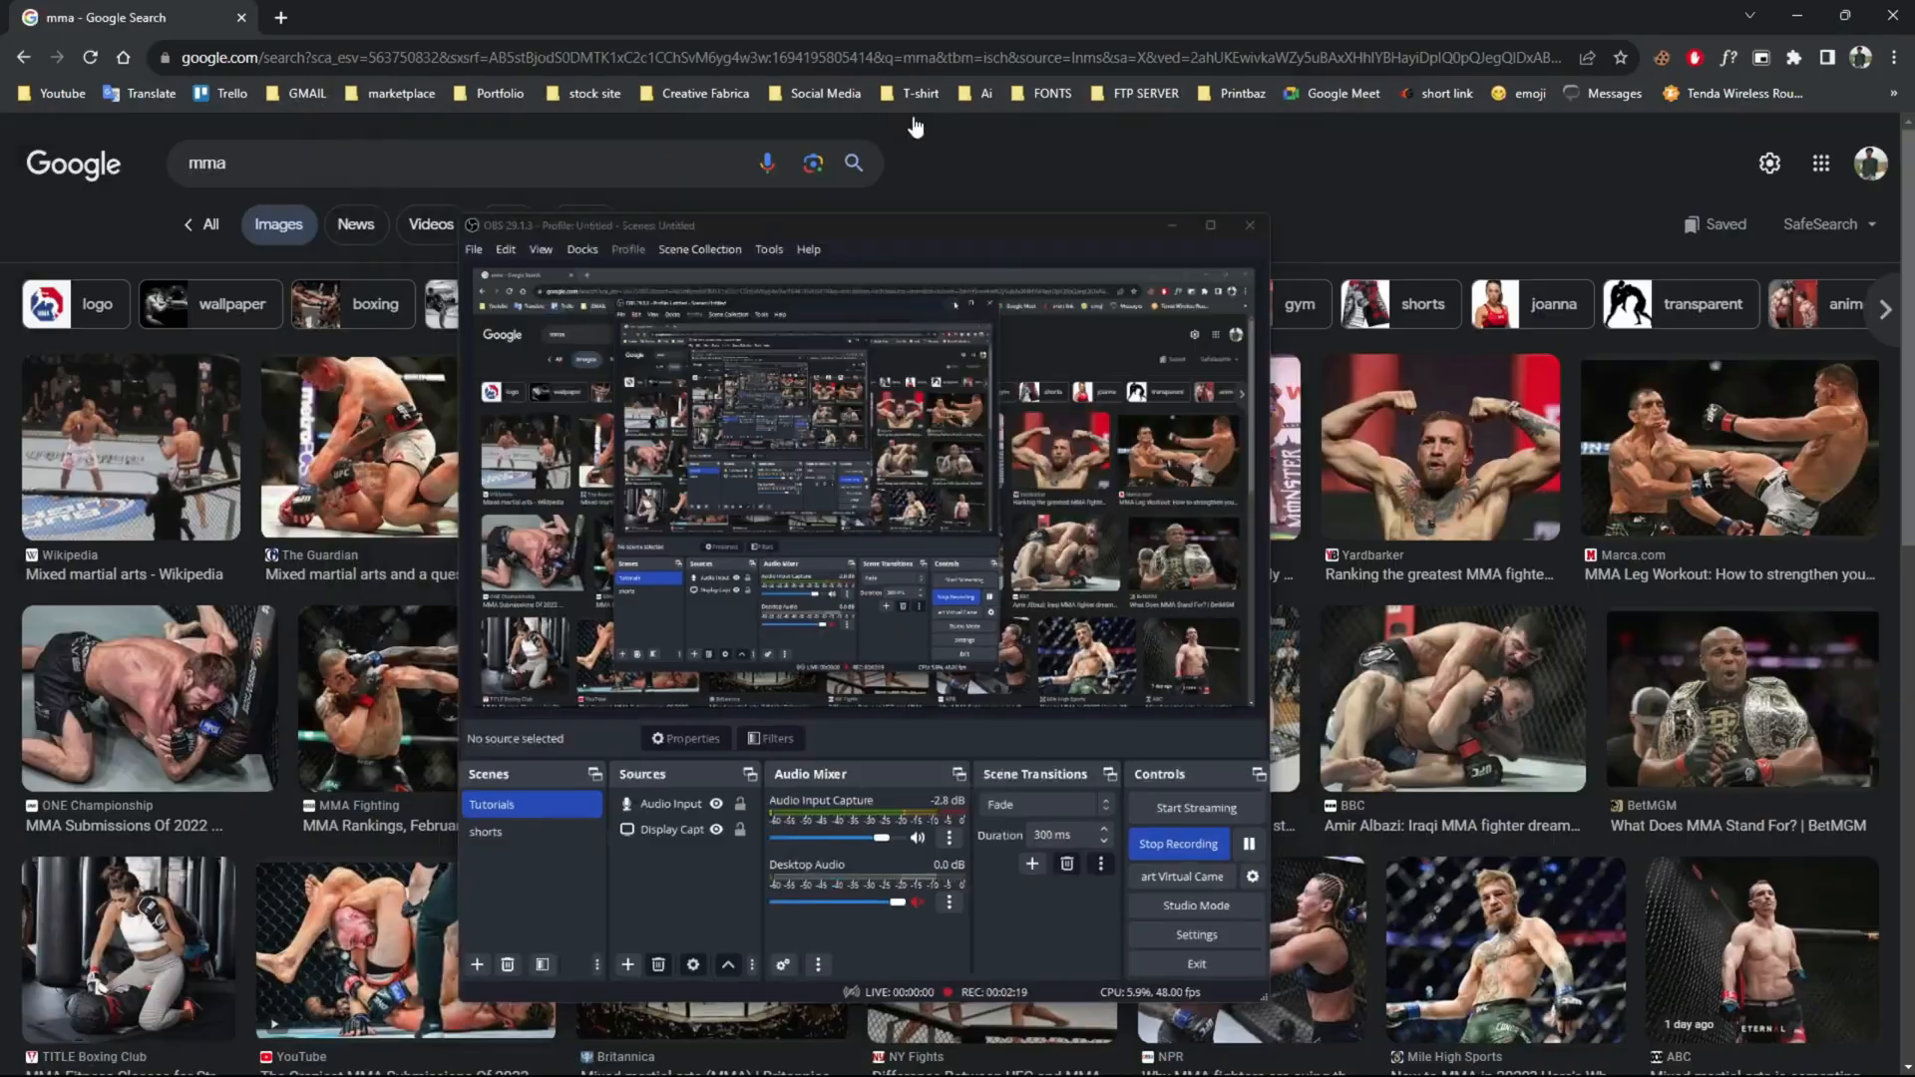
click(914, 120)
drag(230, 163, 125, 165)
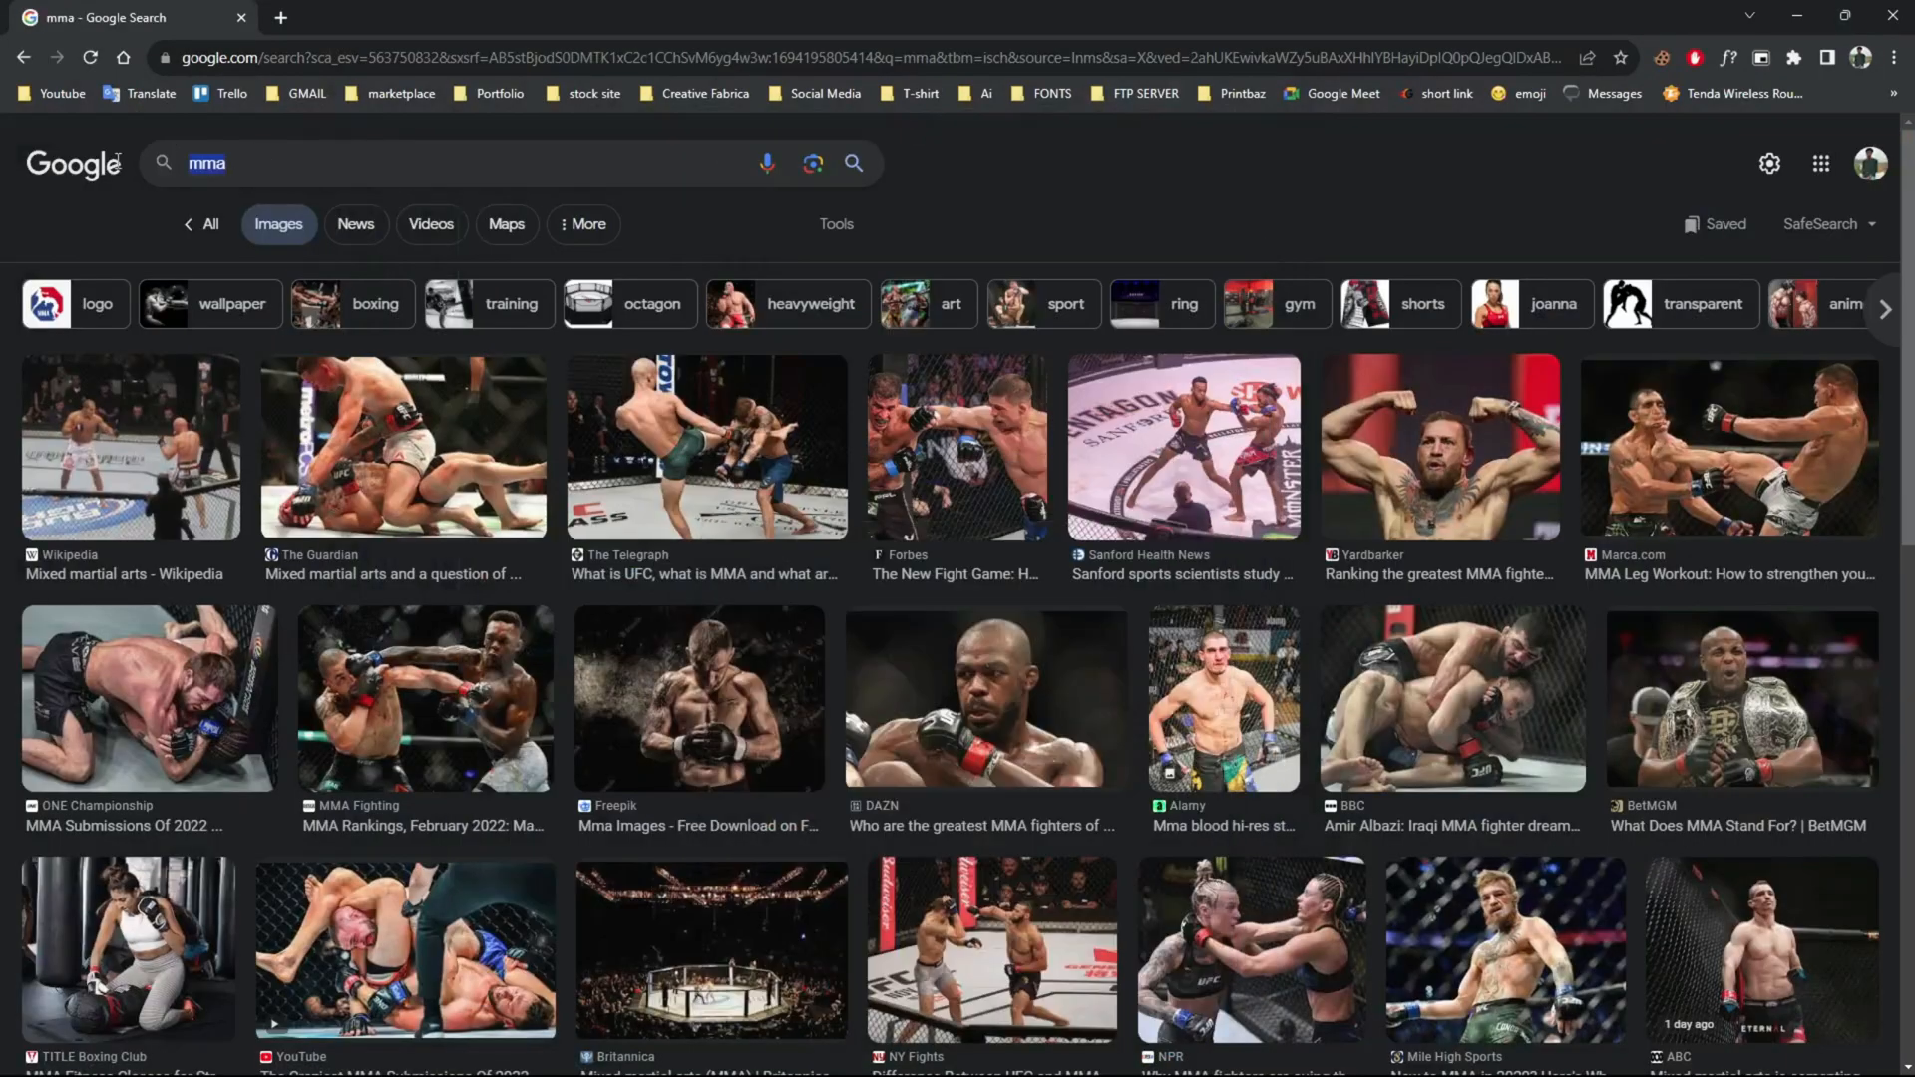
click(1137, 186)
scroll(1157, 188, down, 5)
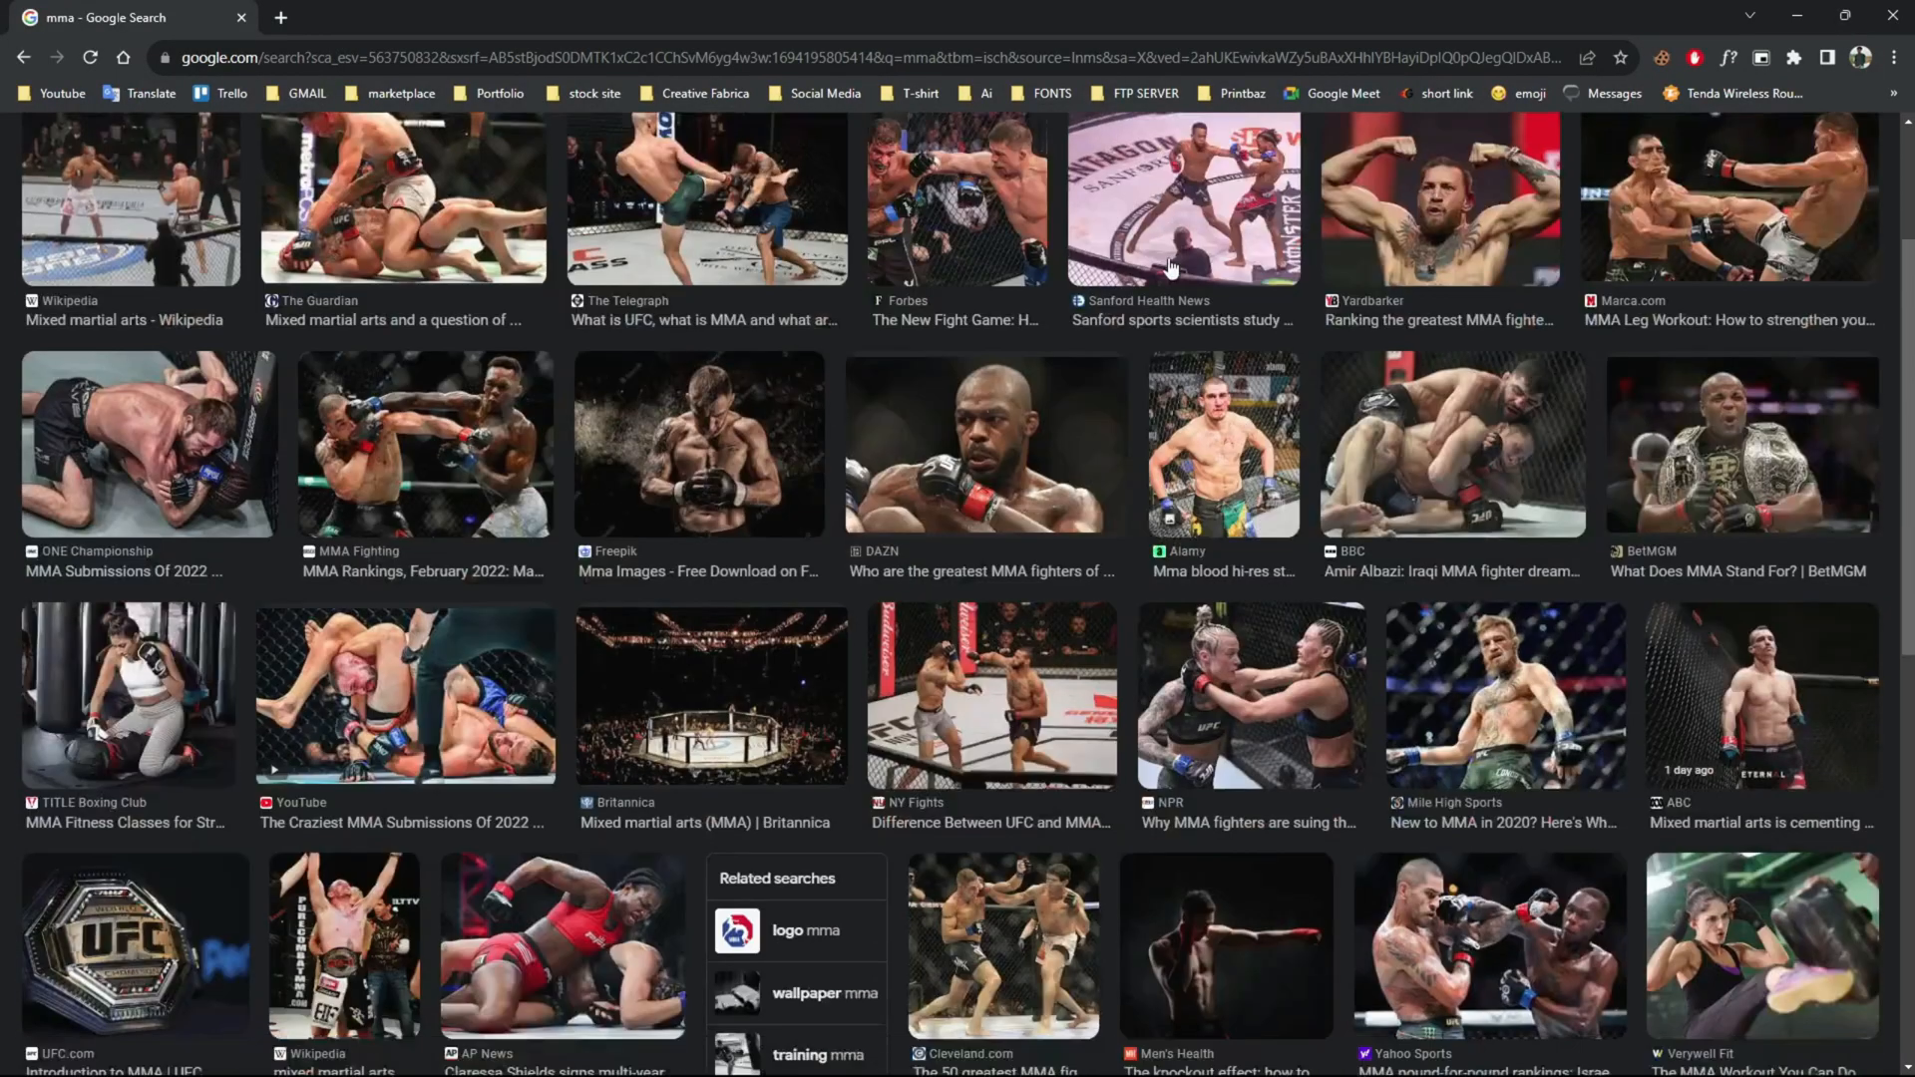
mouse_move(671, 584)
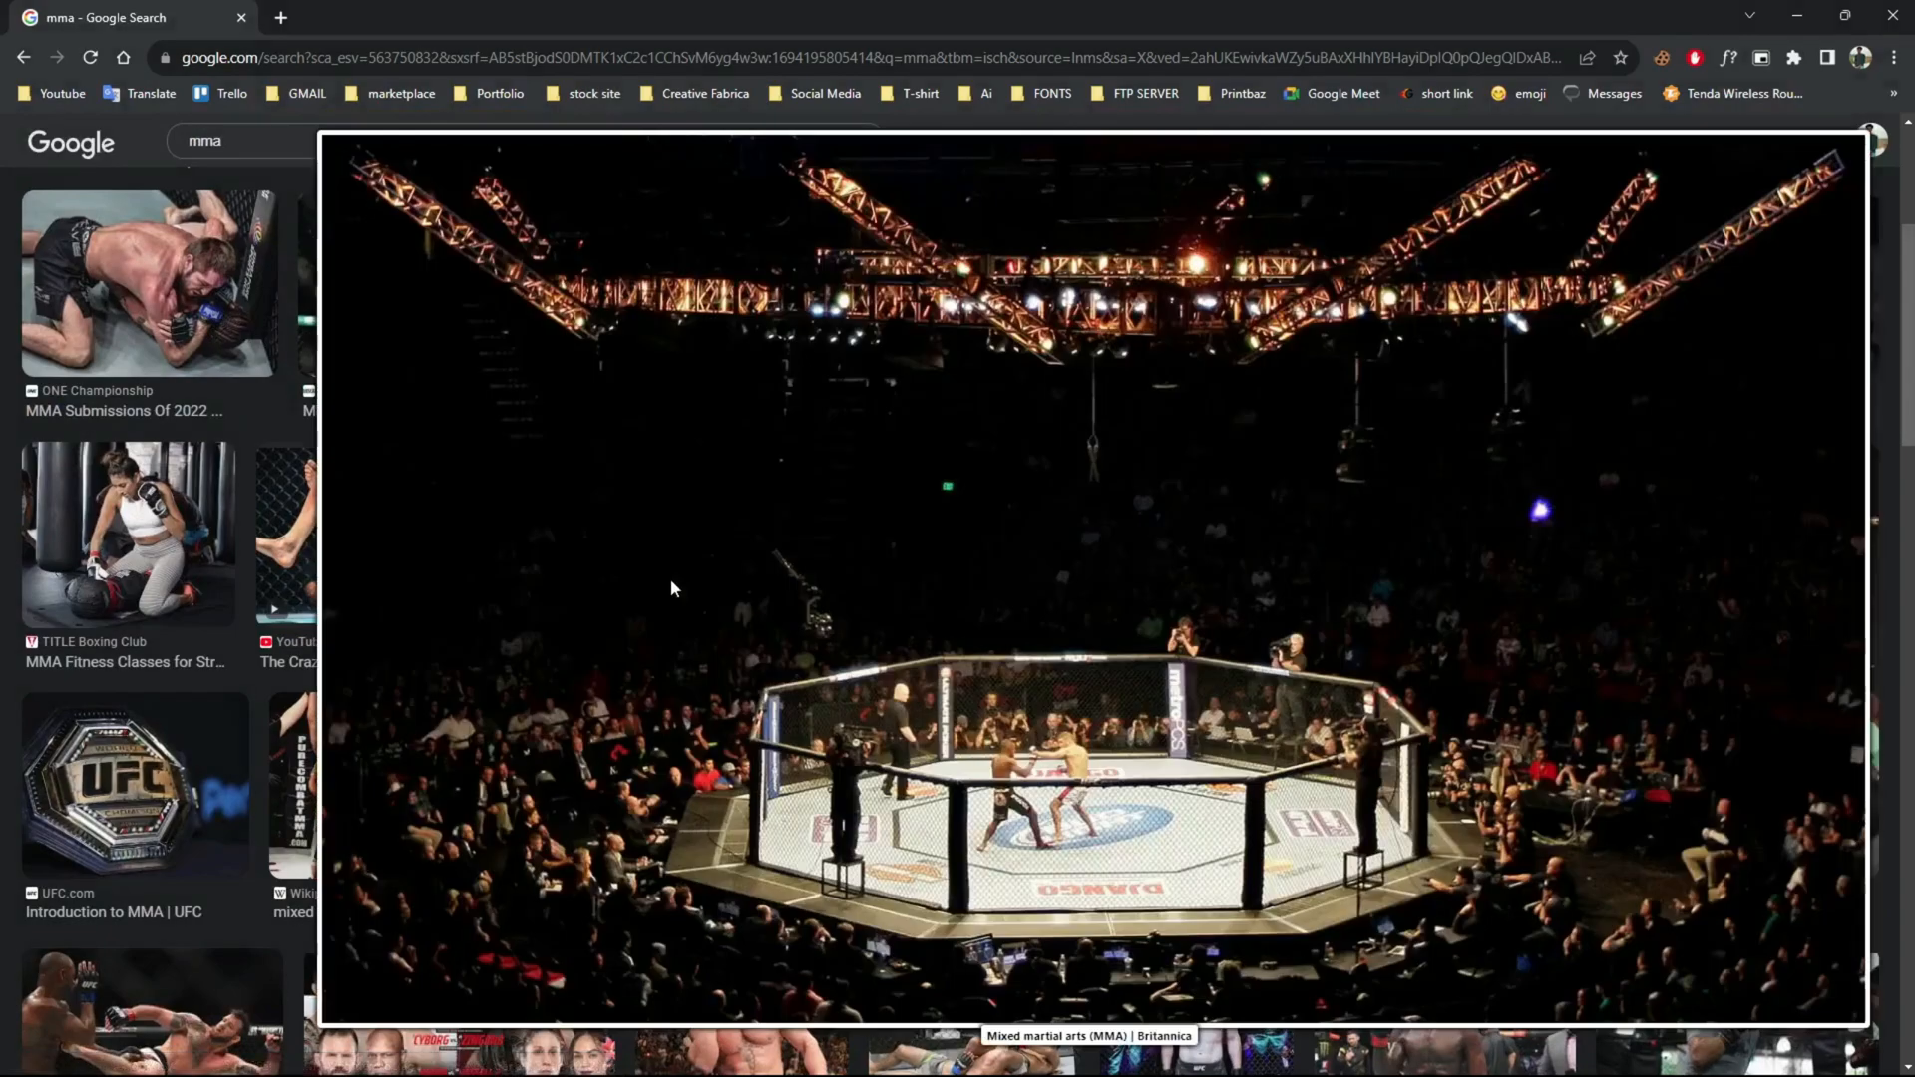
Capture the octagon cage area of the enlarged arena photo as a screenshot and copy it.
key(Print)
drag(592, 487, 1538, 982)
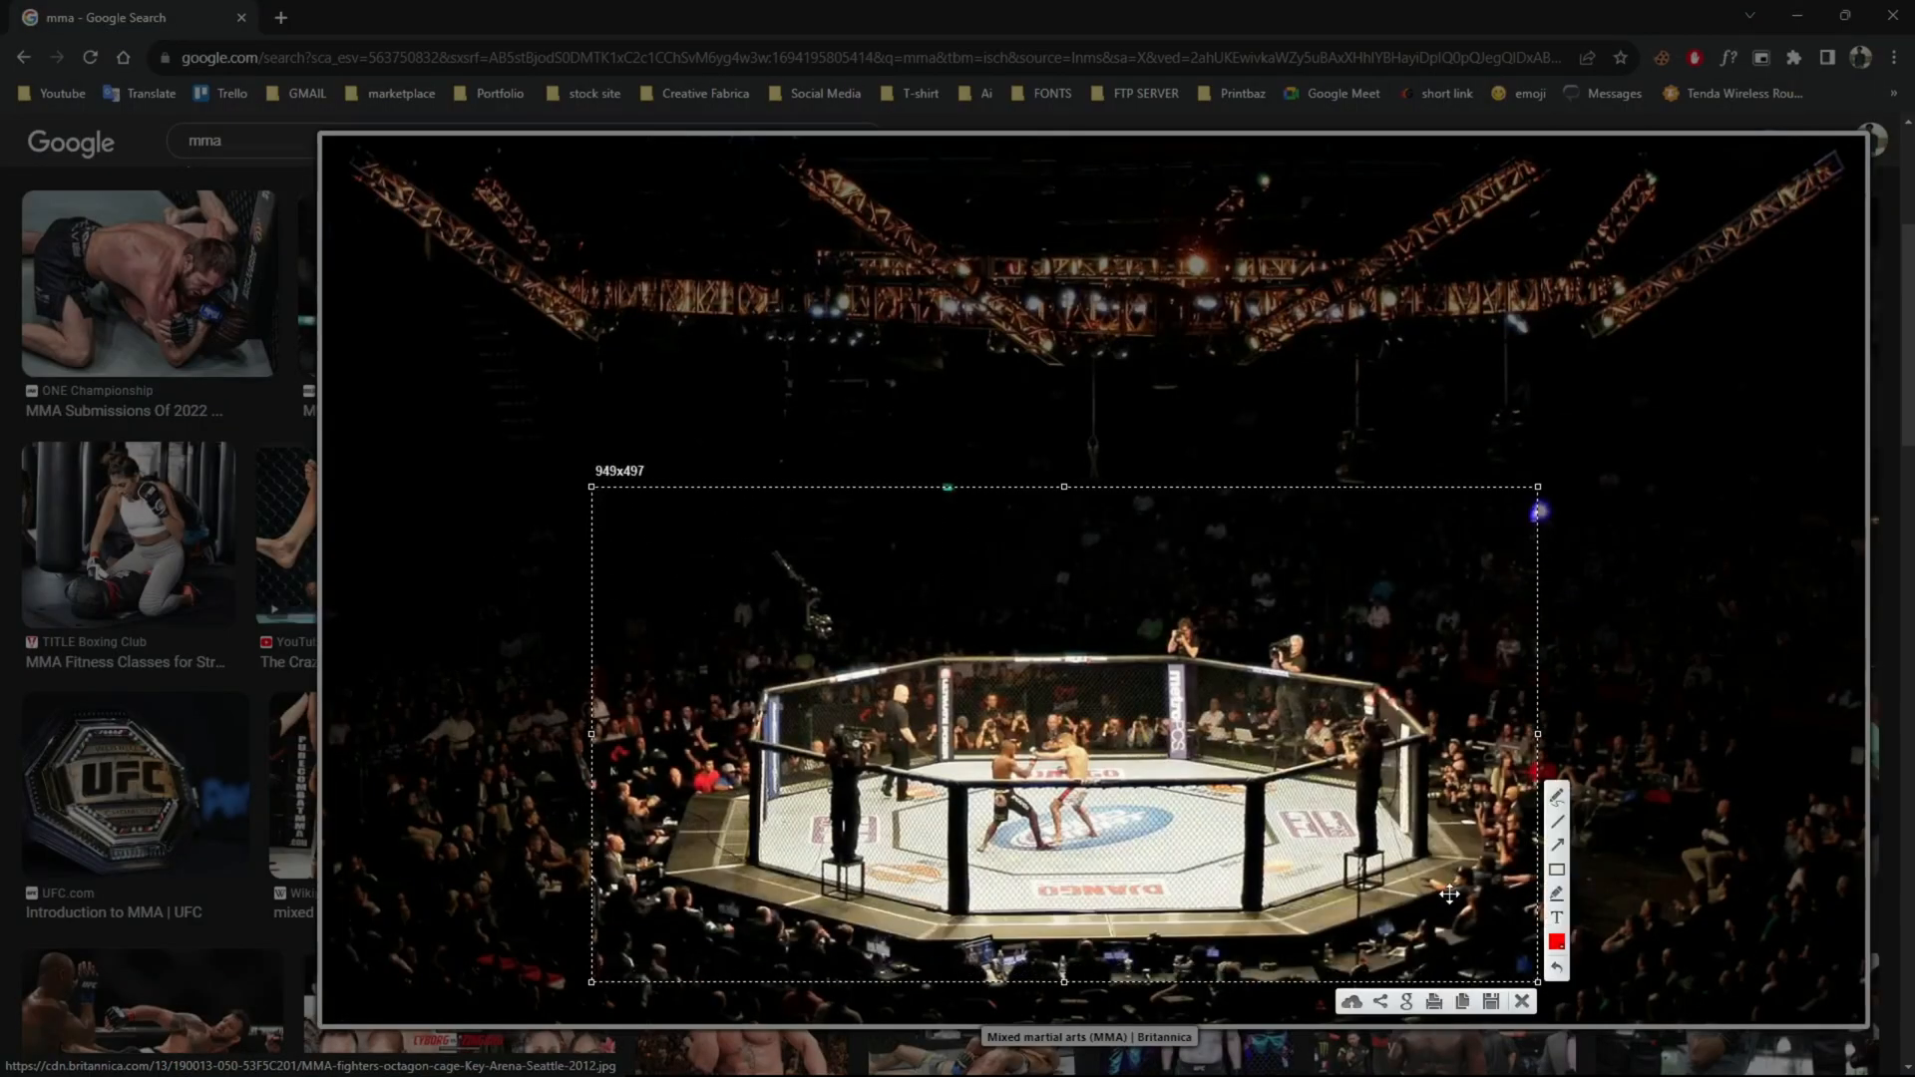
key(ctrl+c)
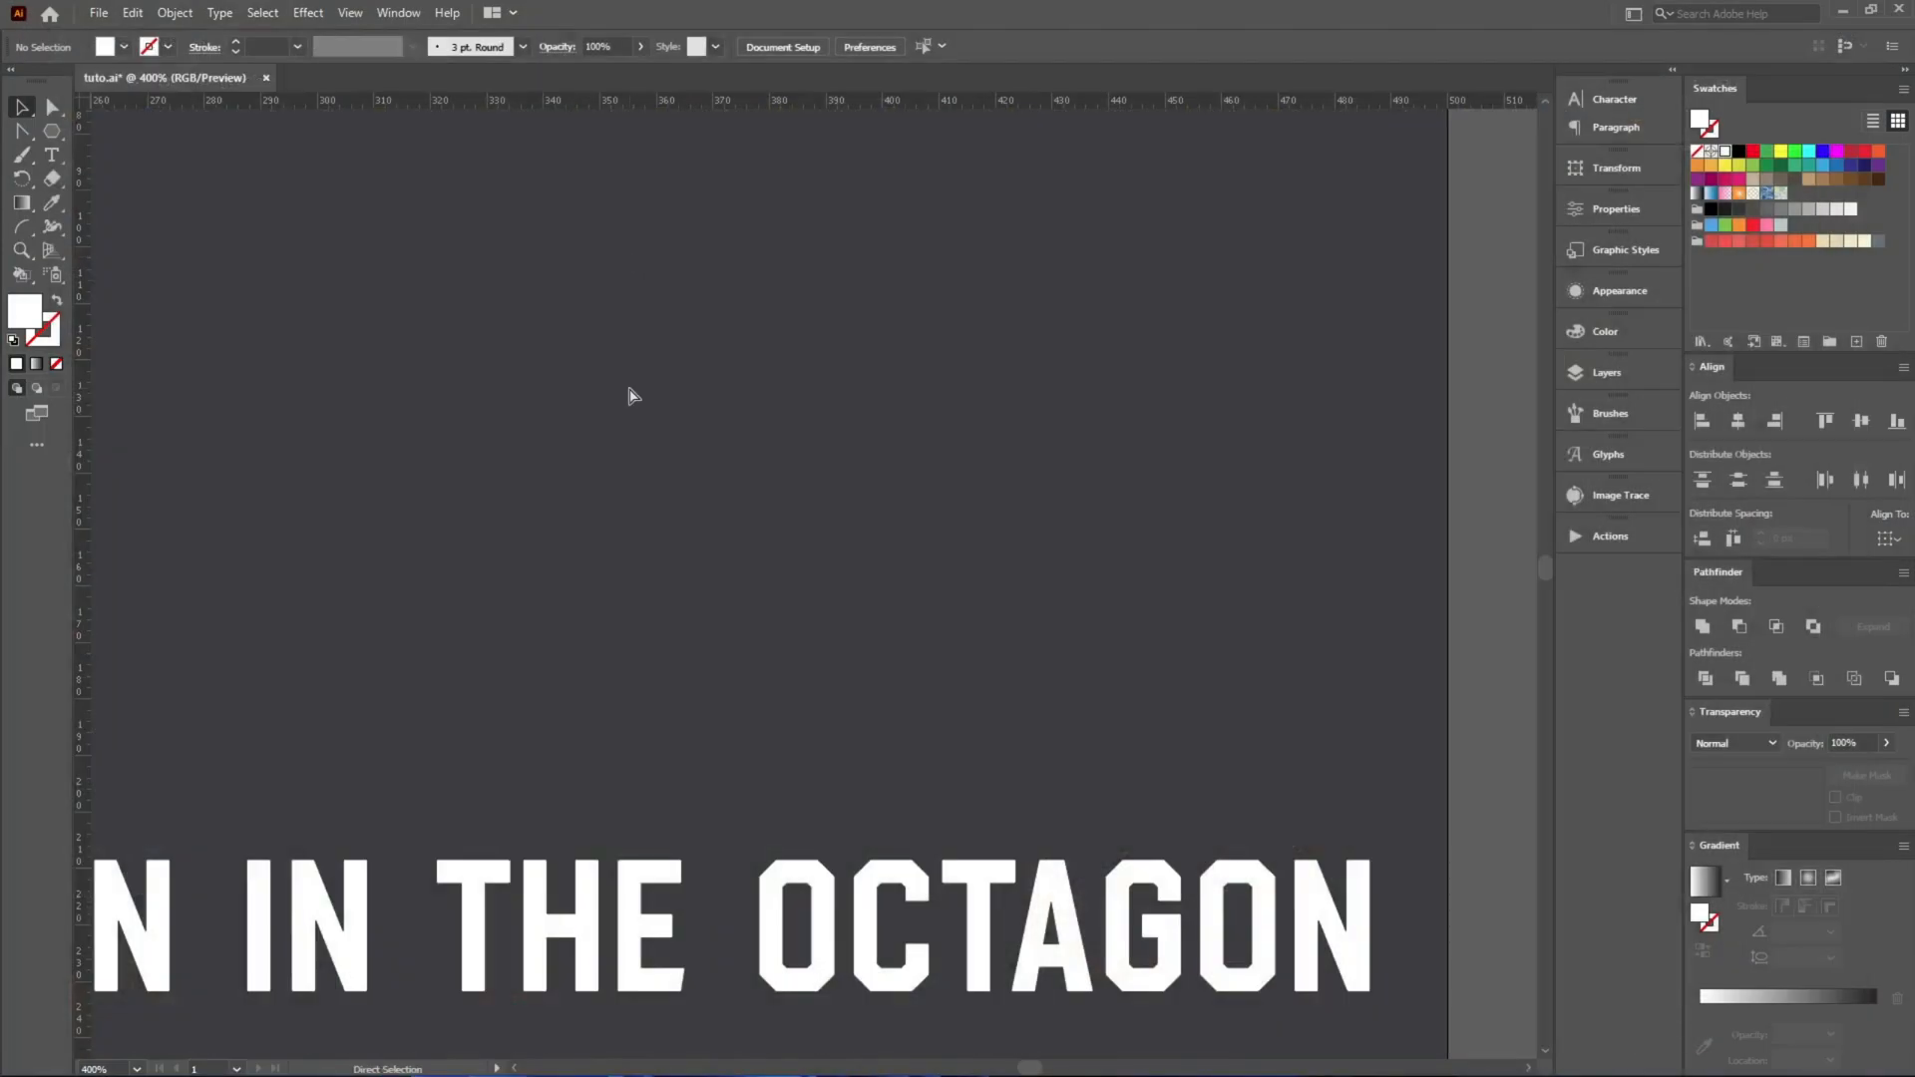
Switch back to Illustrator, paste the captured arena photo and place it over the lower edge of the artboard.
key(ctrl+v)
scroll(864, 135, down, 5)
drag(898, 178, 606, 797)
click(1151, 761)
scroll(1149, 758, down, 2)
Number the eight sides of the octagon cage on the photo from 1 to 8 with the Paintbrush.
key(b)
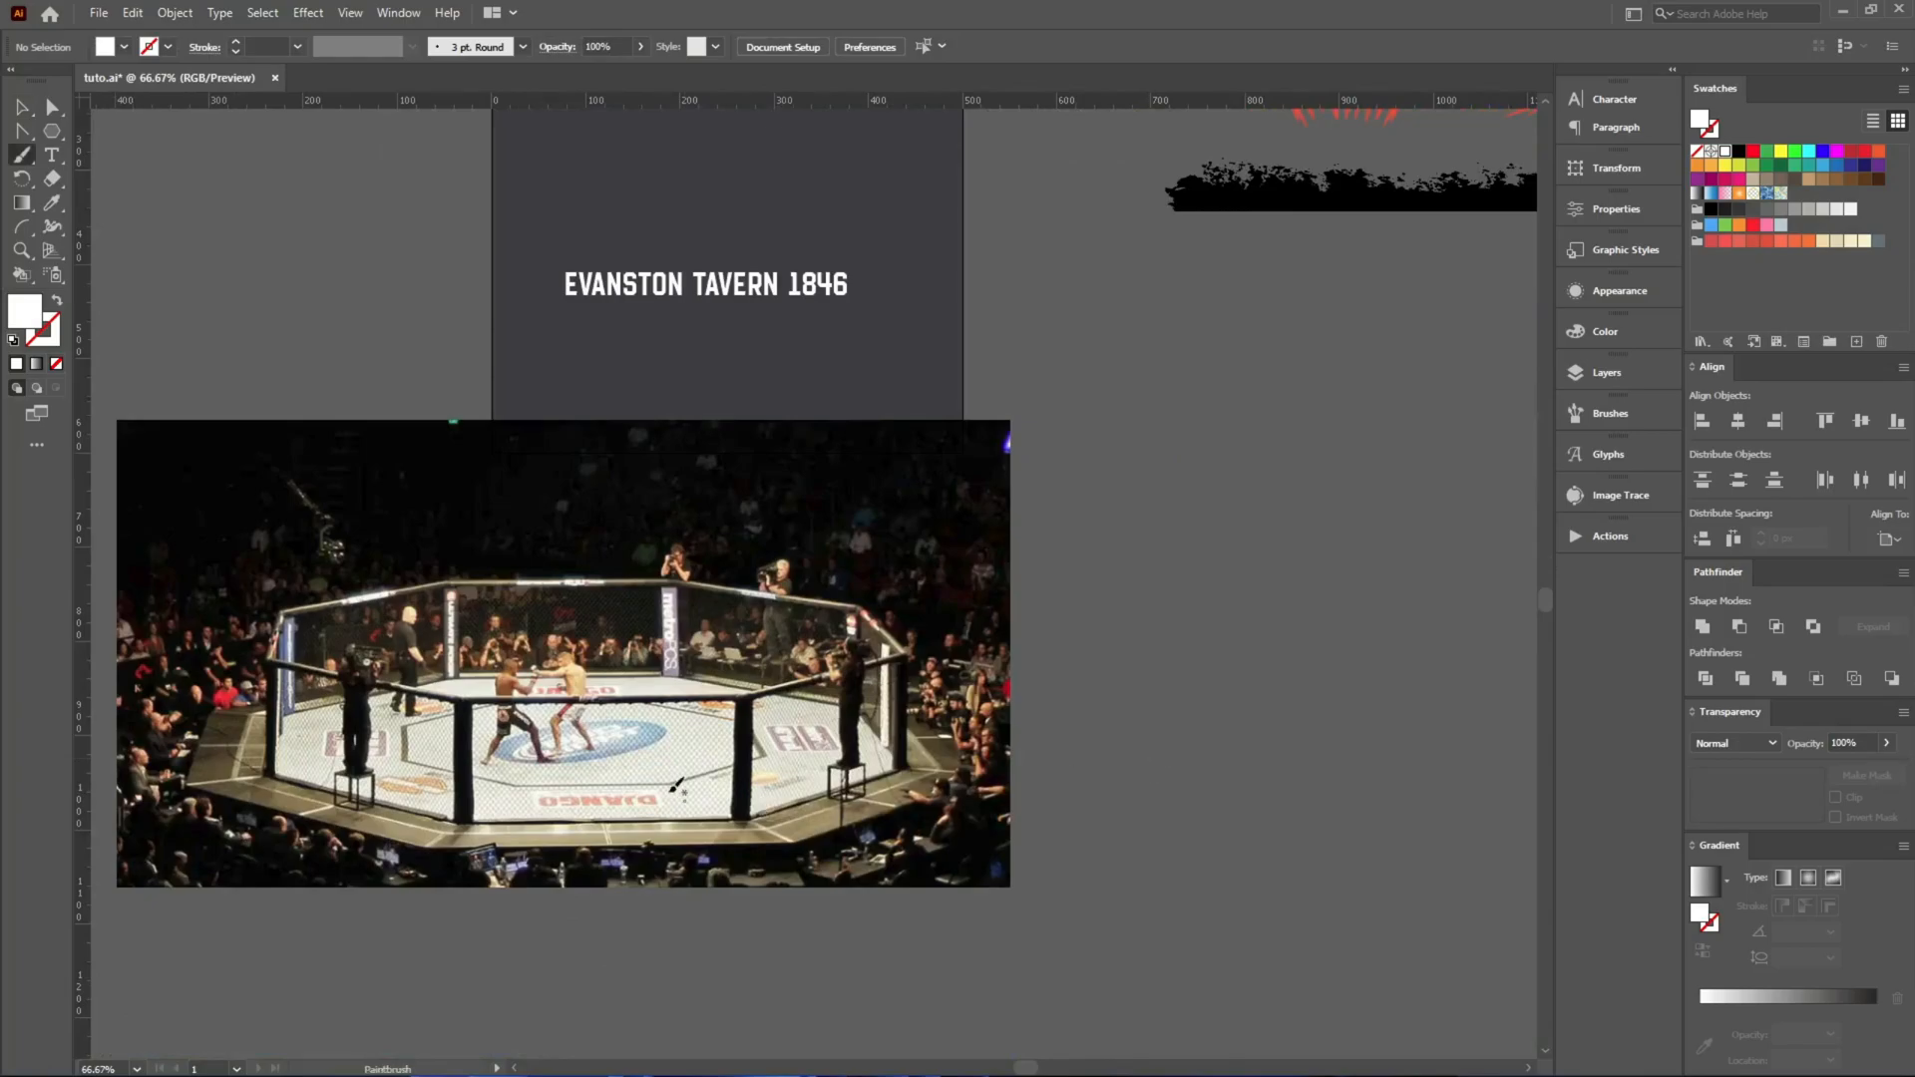
scroll(613, 763, up, 2)
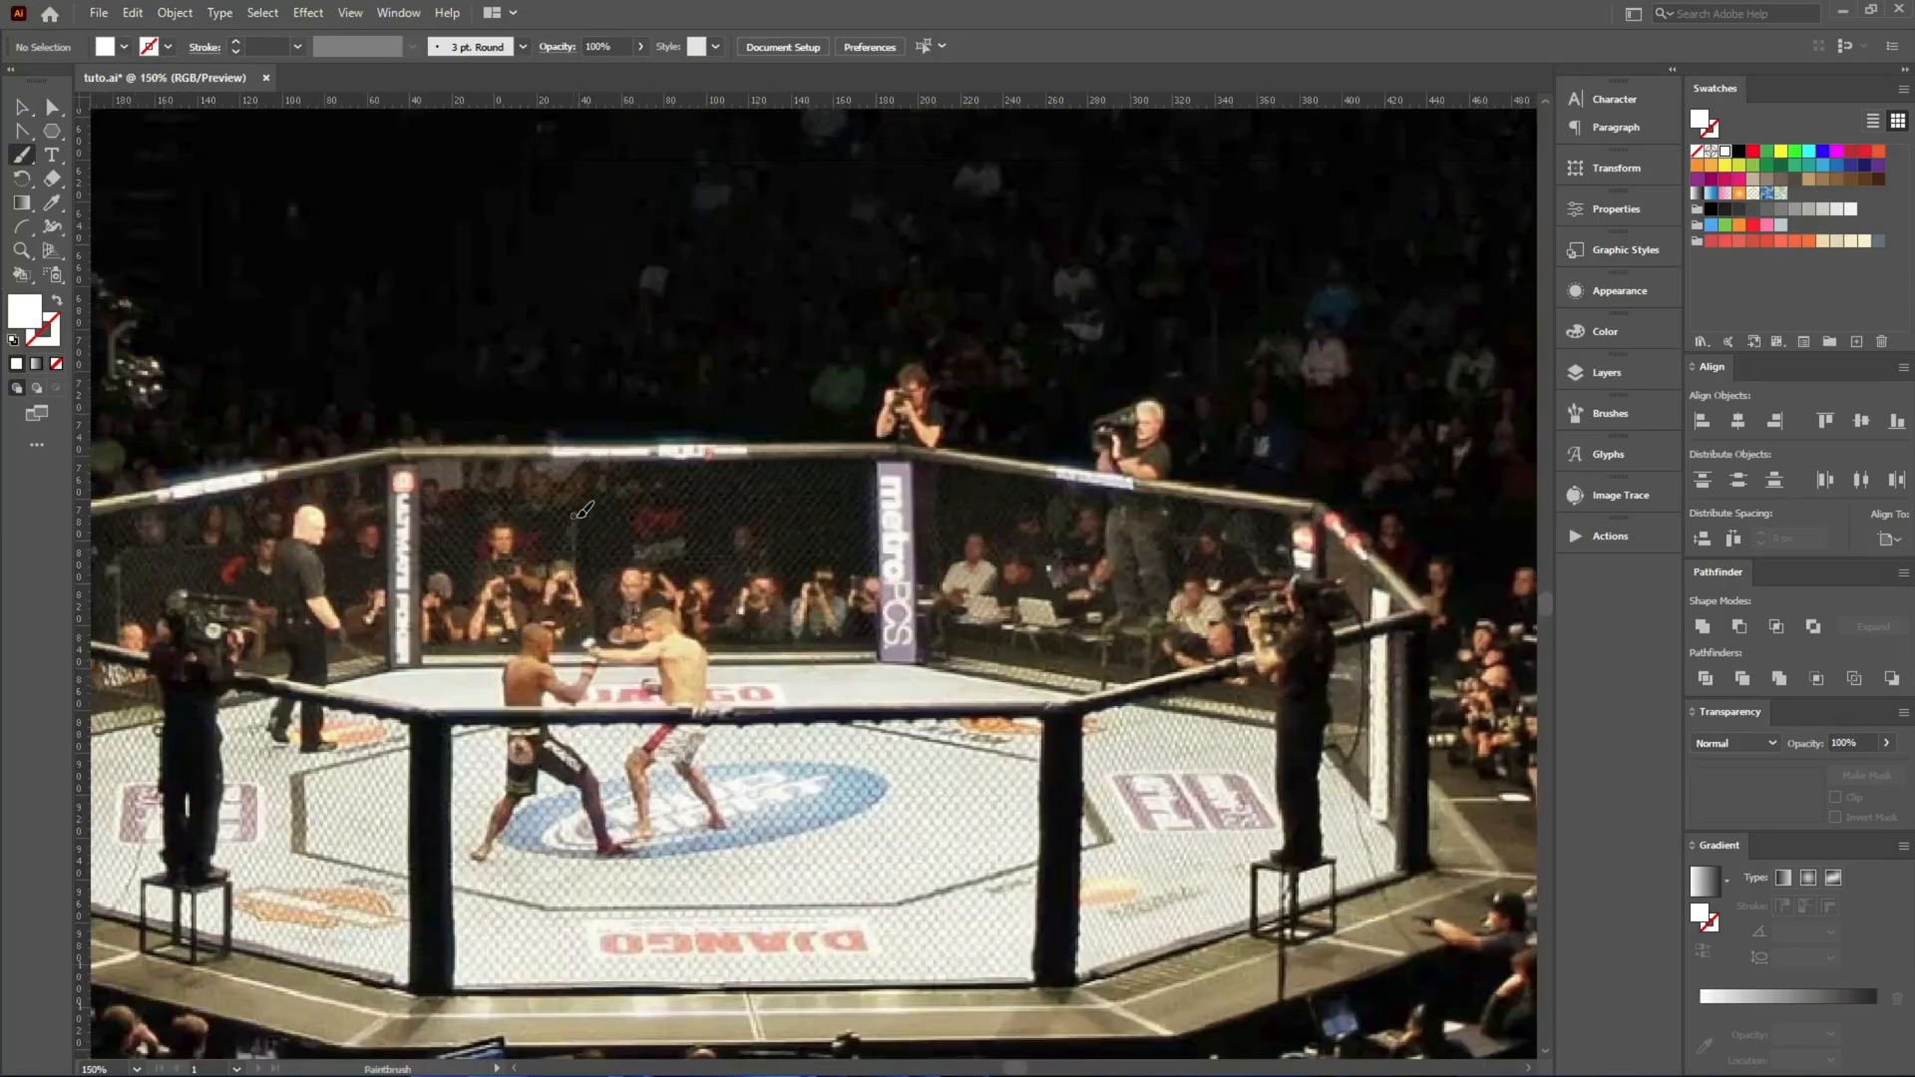
drag(626, 577, 625, 579)
drag(979, 559, 1098, 569)
mouse_move(1347, 576)
mouse_down()
mouse_move(740, 566)
mouse_move(882, 599)
mouse_up()
scroll(733, 568, up, 3)
scroll(1102, 653, down, 5)
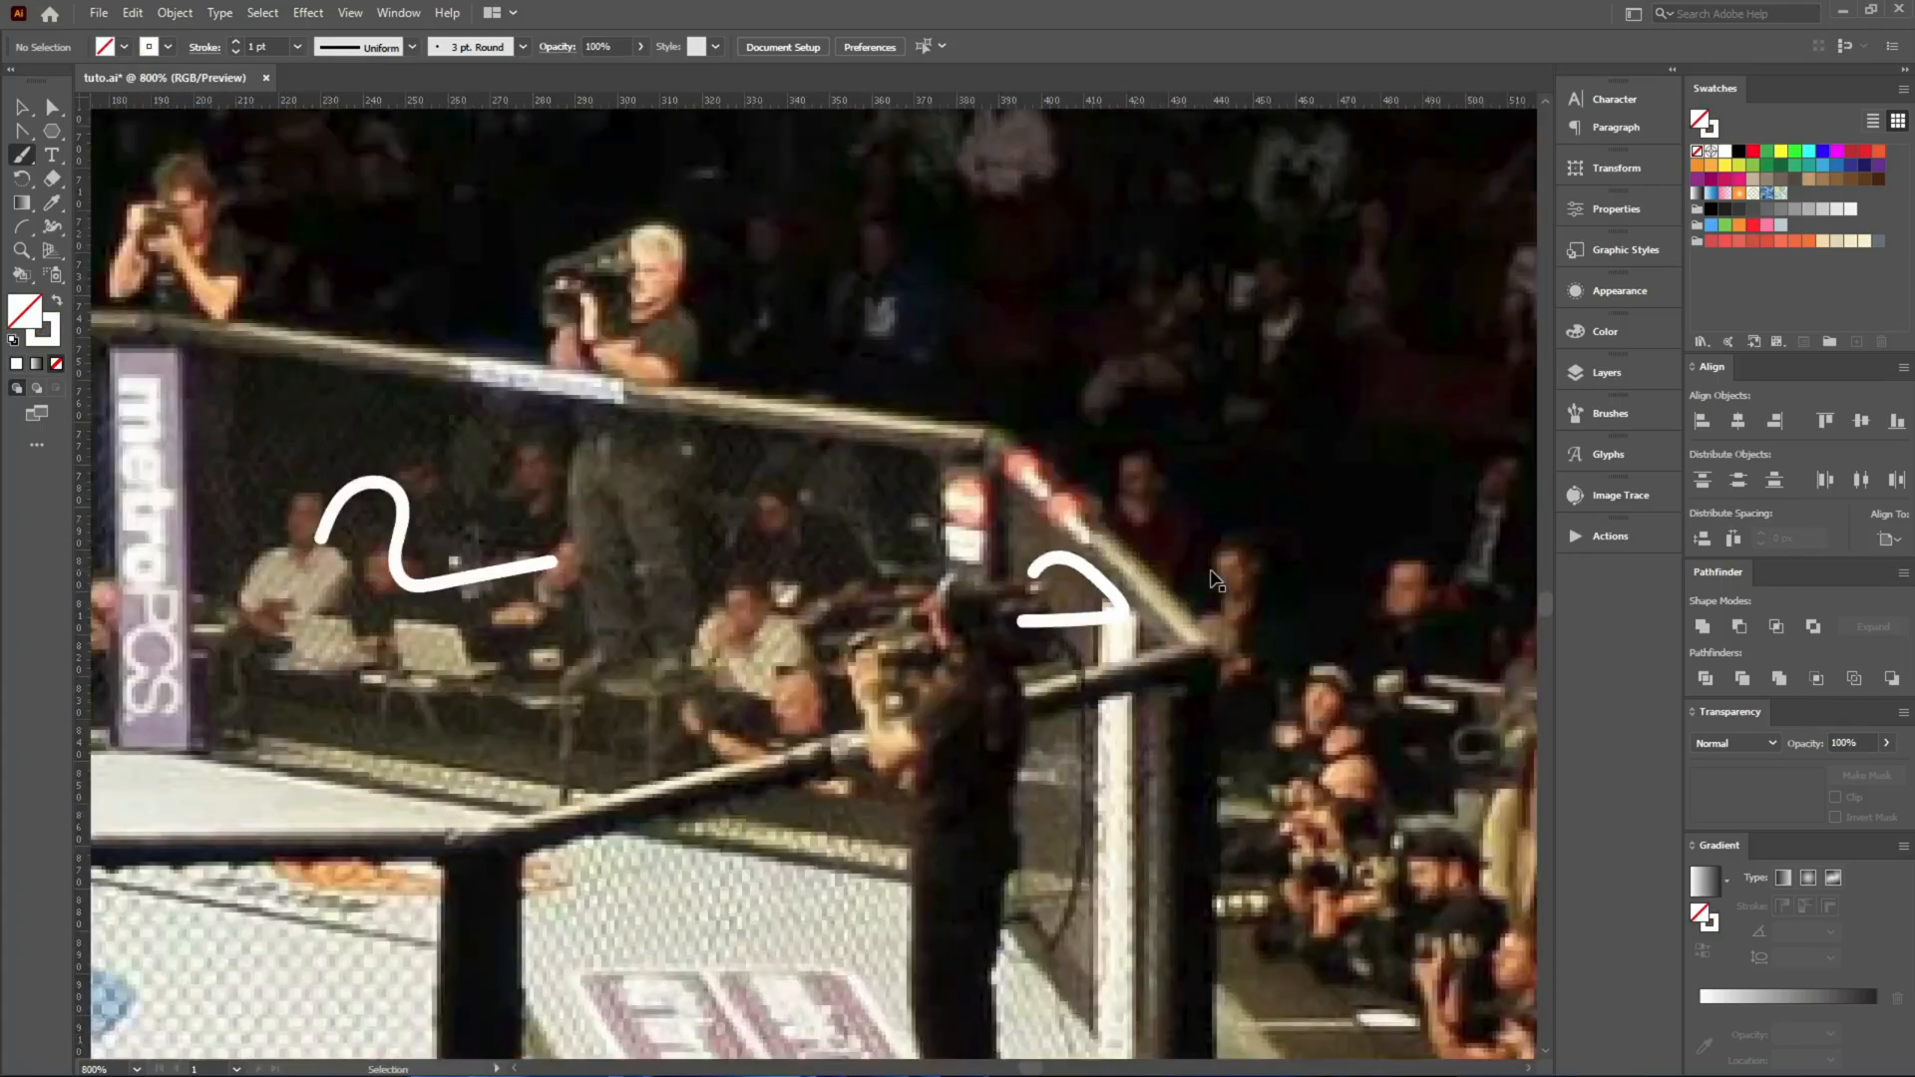
drag(1201, 749, 1198, 750)
scroll(886, 720, up, 2)
mouse_move(878, 680)
mouse_down()
mouse_move(1016, 725)
mouse_move(890, 799)
mouse_move(1018, 653)
mouse_up()
mouse_move(411, 593)
mouse_down()
mouse_move(479, 687)
mouse_move(396, 682)
mouse_move(735, 715)
mouse_up()
drag(385, 465, 454, 565)
drag(714, 249, 704, 284)
Delete the arena photo together with the handwritten side numbers.
key(v)
scroll(528, 424, down, 3)
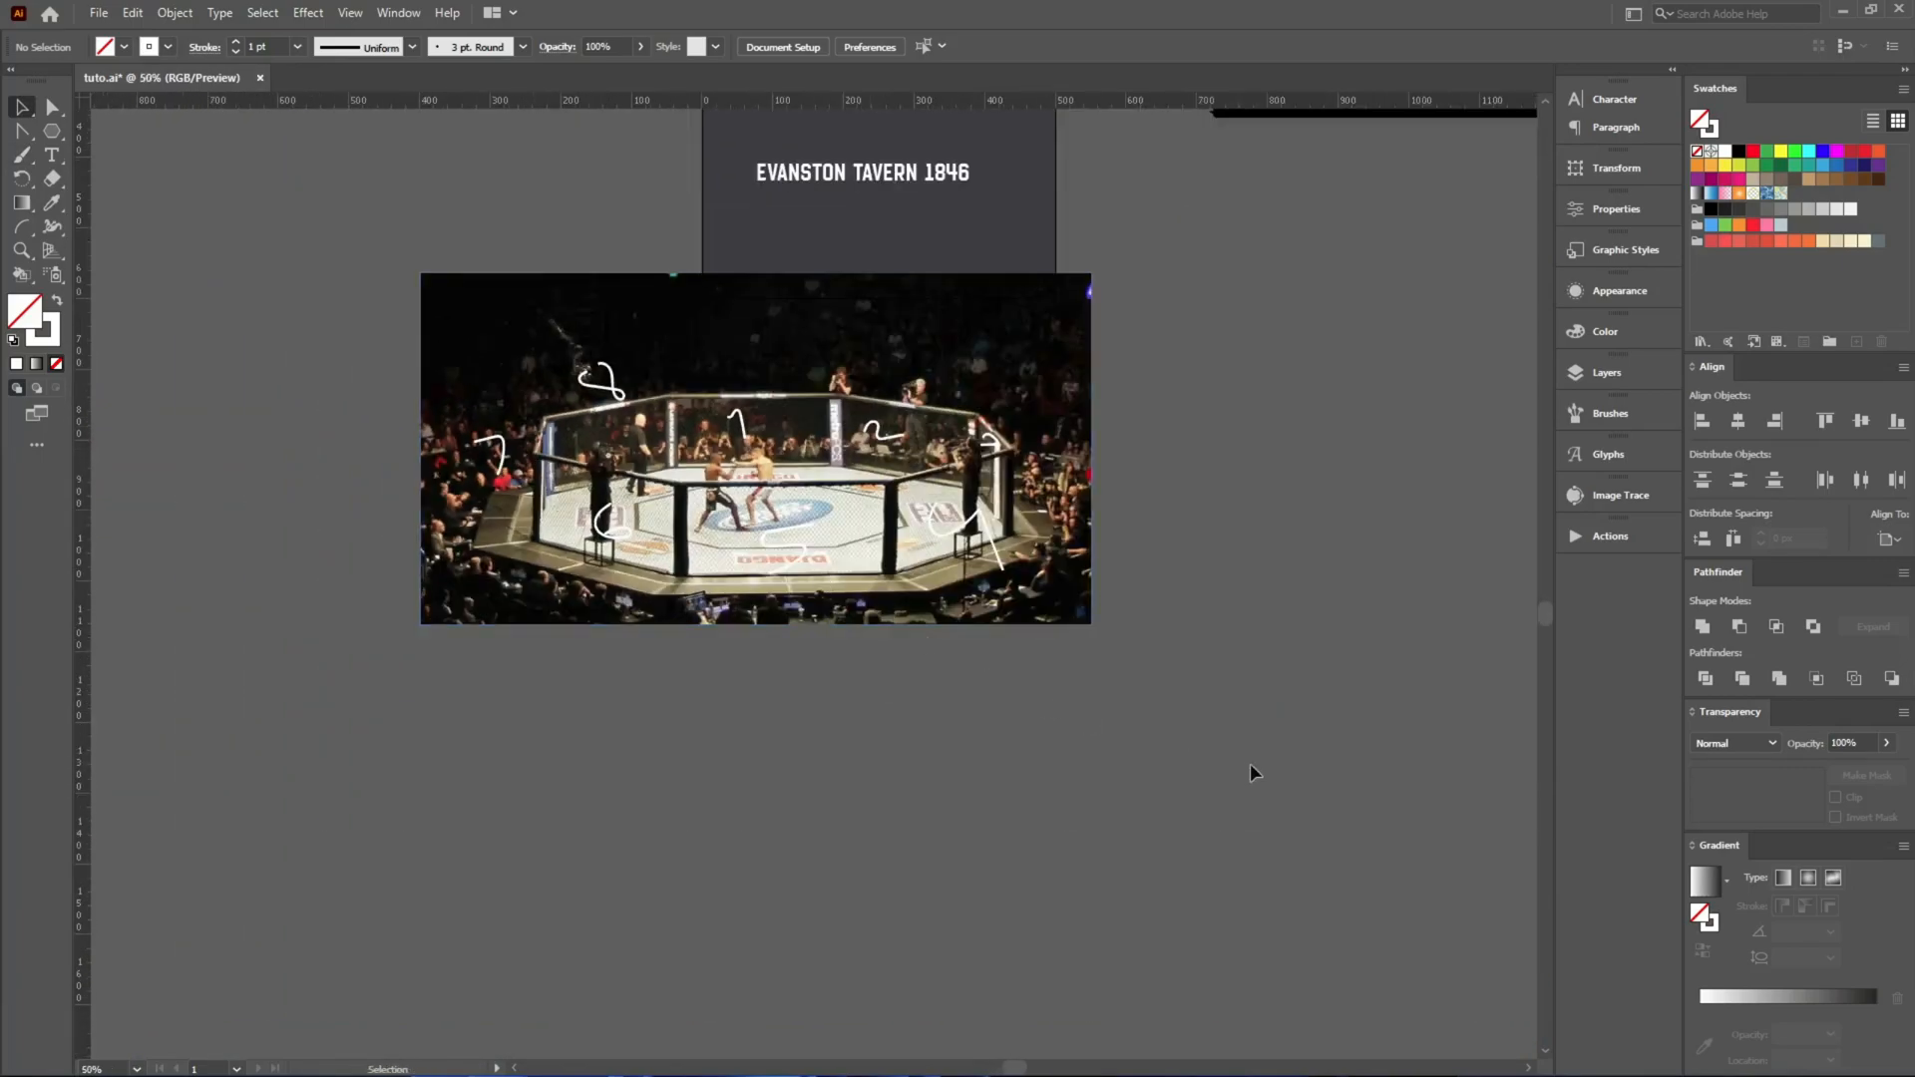
drag(397, 270, 391, 271)
key(Delete)
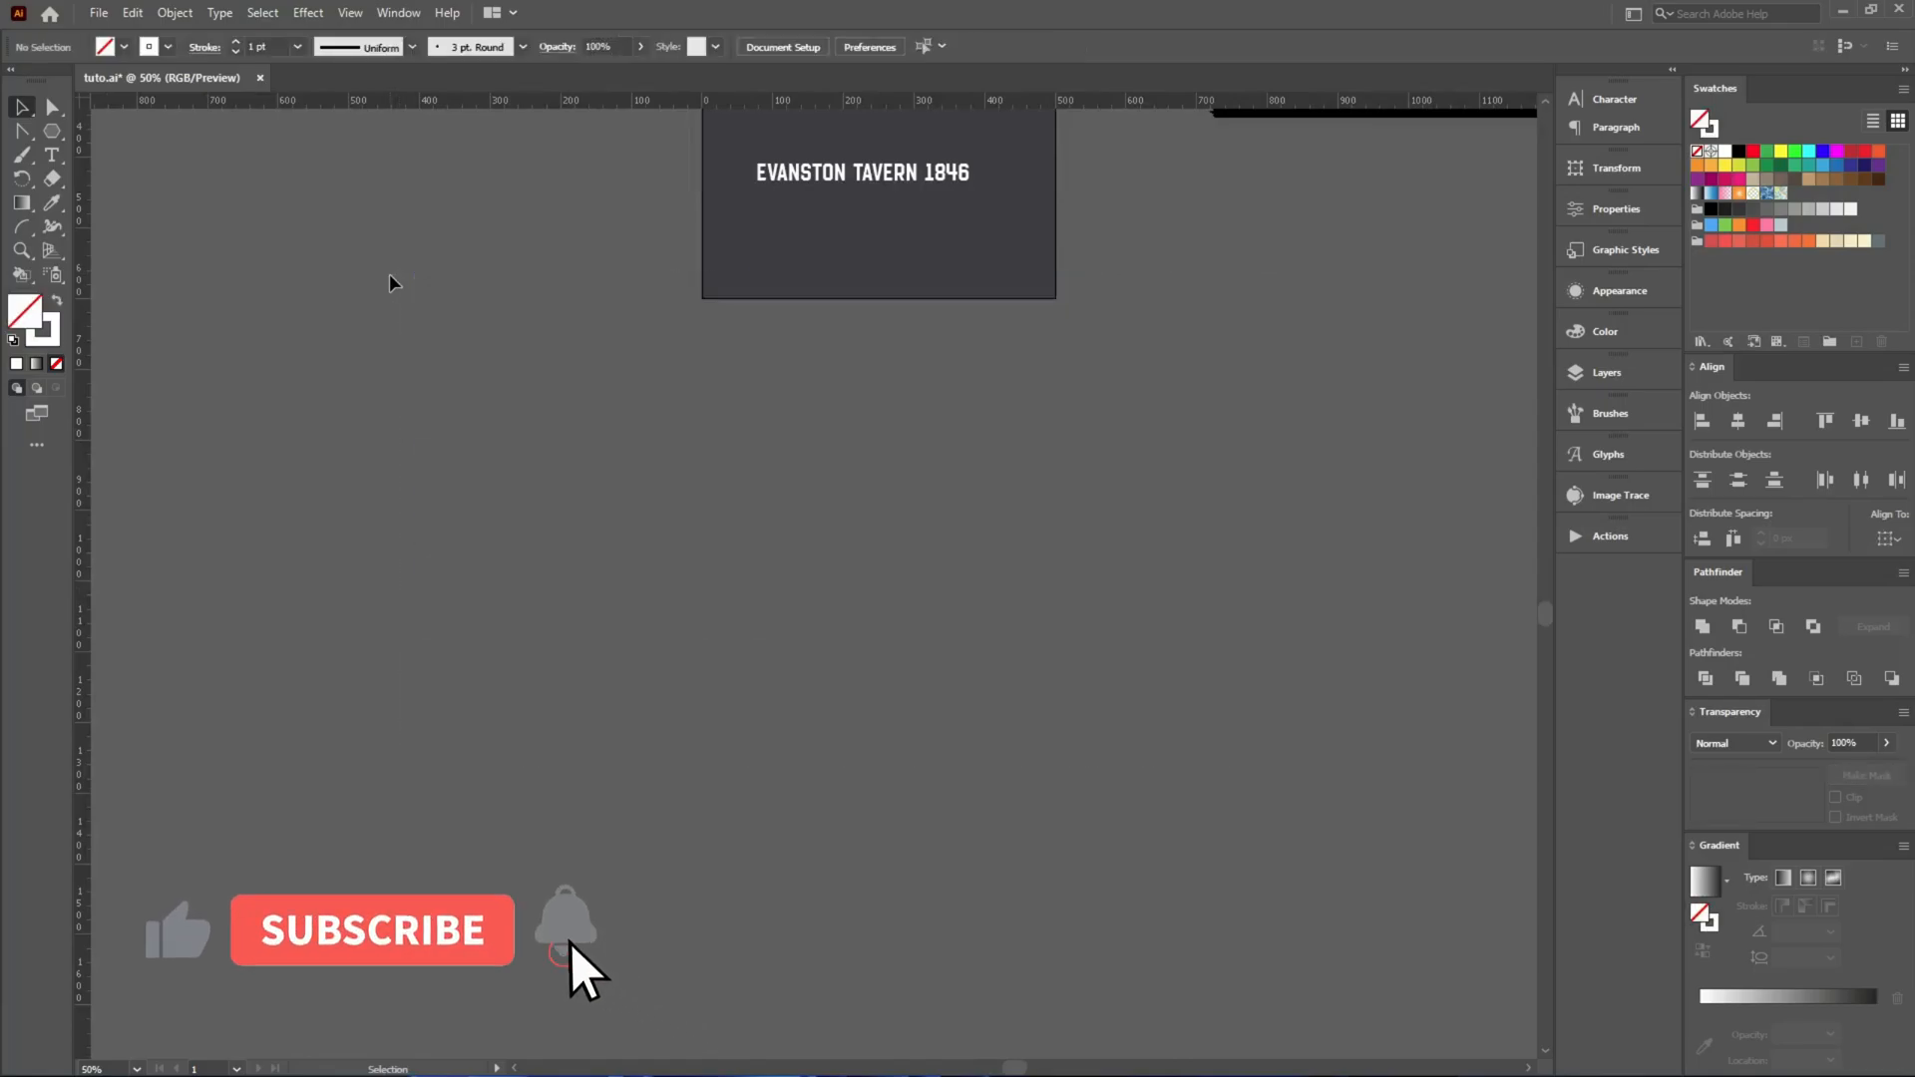
Shift the slogan sideways toward the artboard's right edge and delete the "EVANSTON TAVERN 1846" text below it.
scroll(957, 555, up, 3)
scroll(984, 171, up, 3)
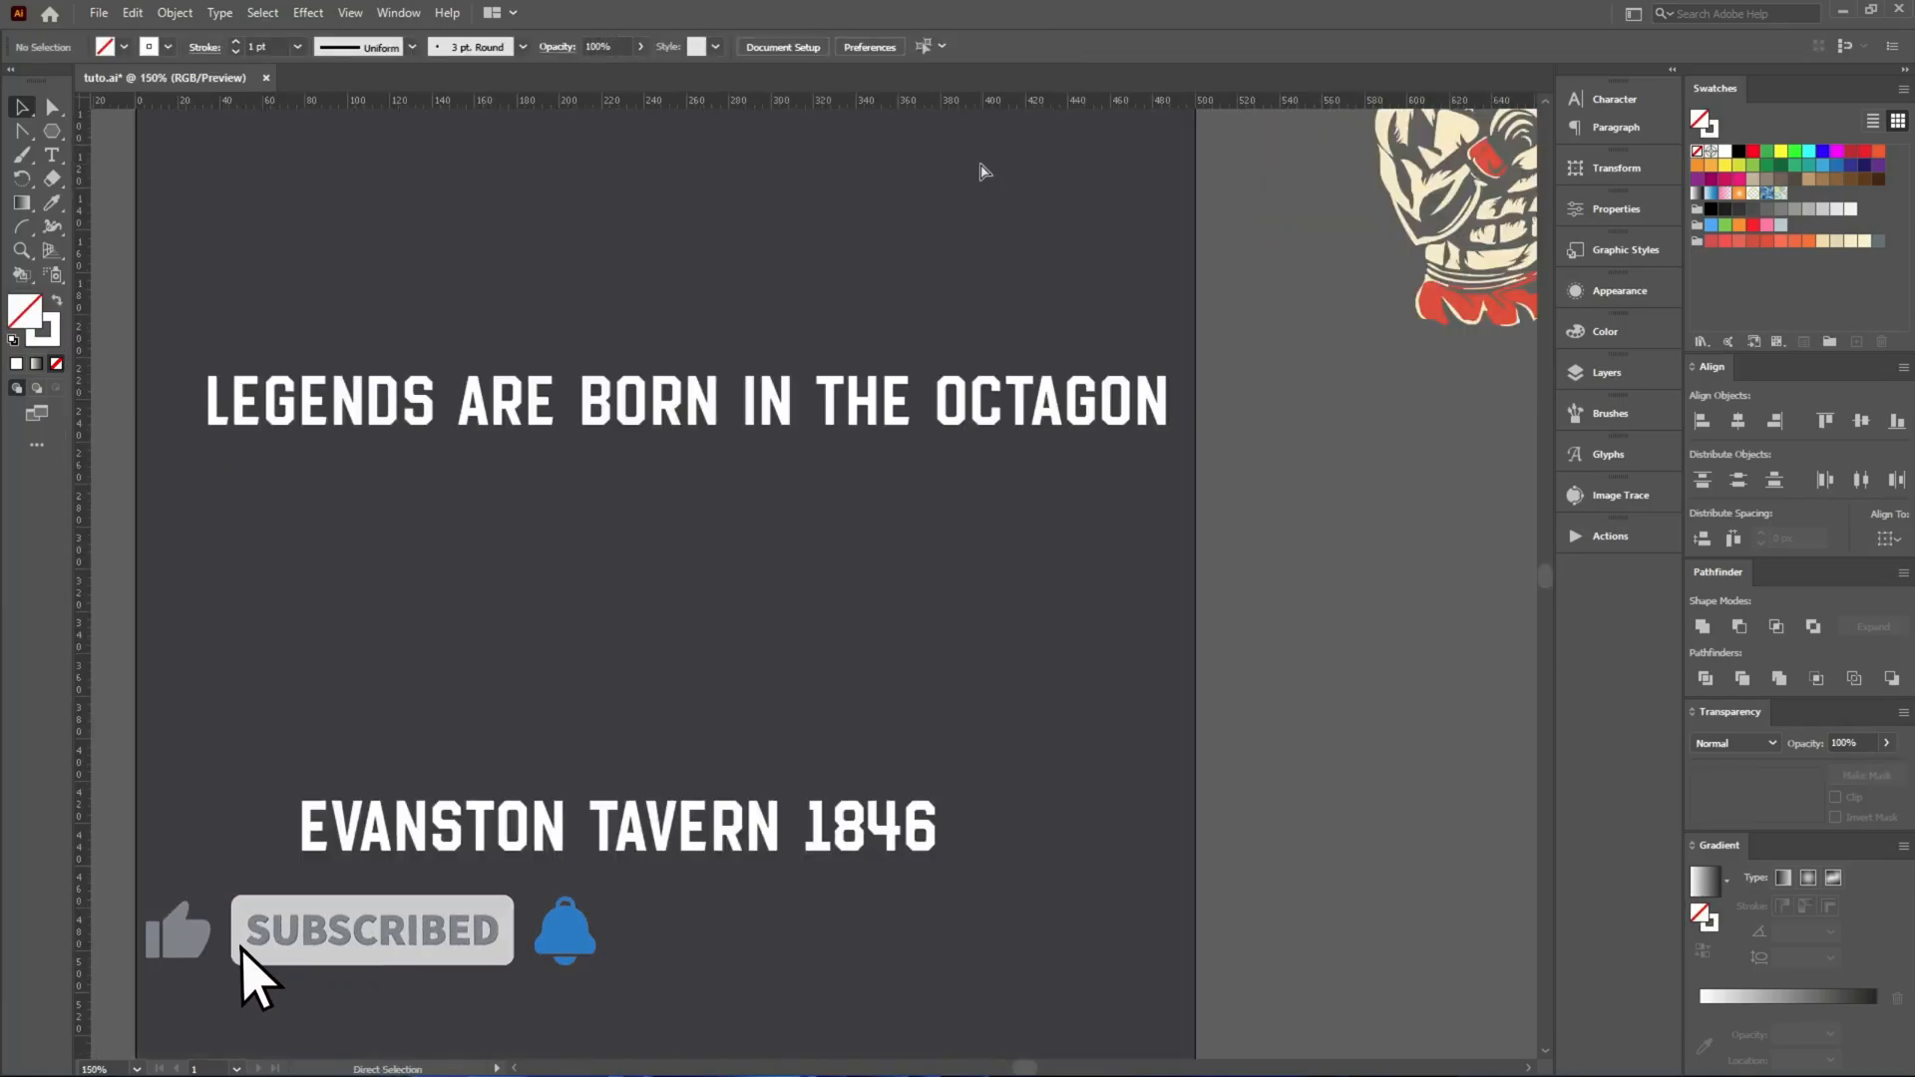
drag(510, 423, 676, 424)
drag(479, 831, 554, 701)
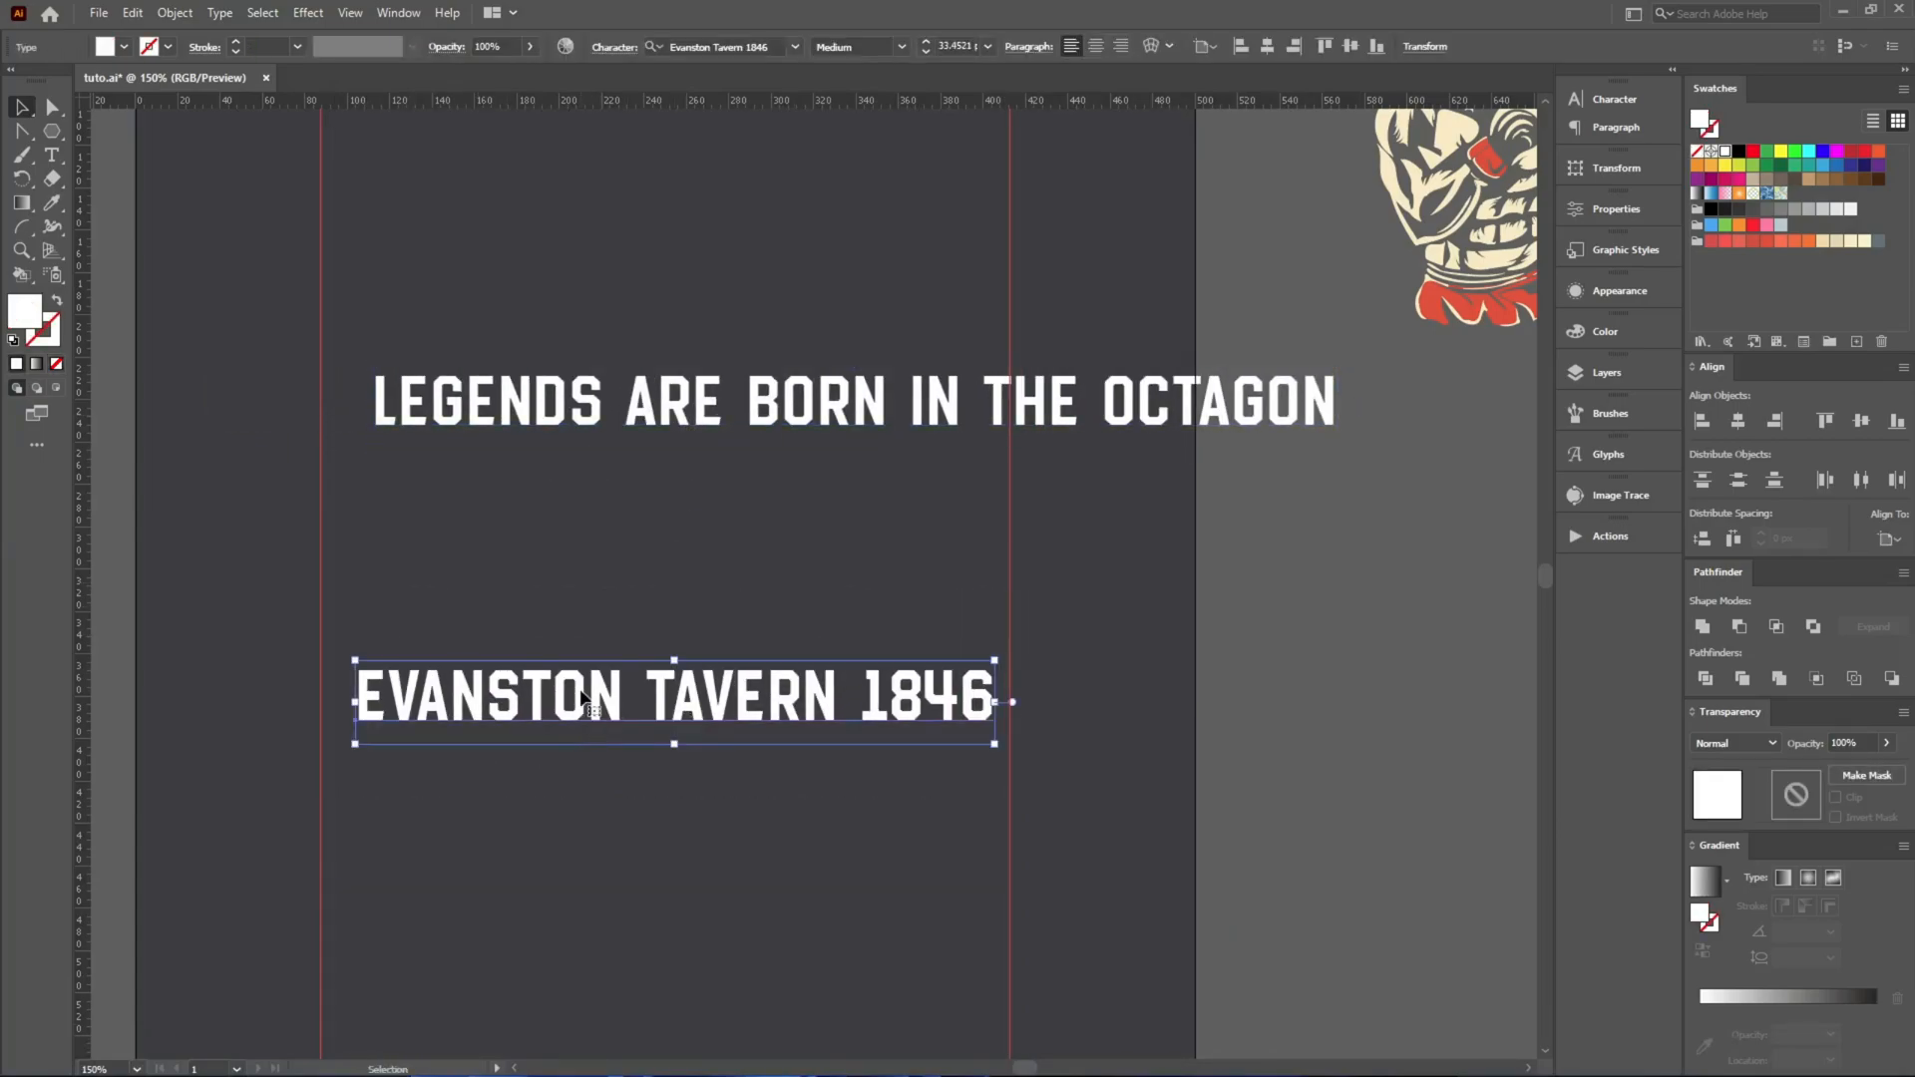
key(Delete)
Break the slogan into four lines: LEGENDS, ARE, BORN IN THE, and OCTAGON.
key(t)
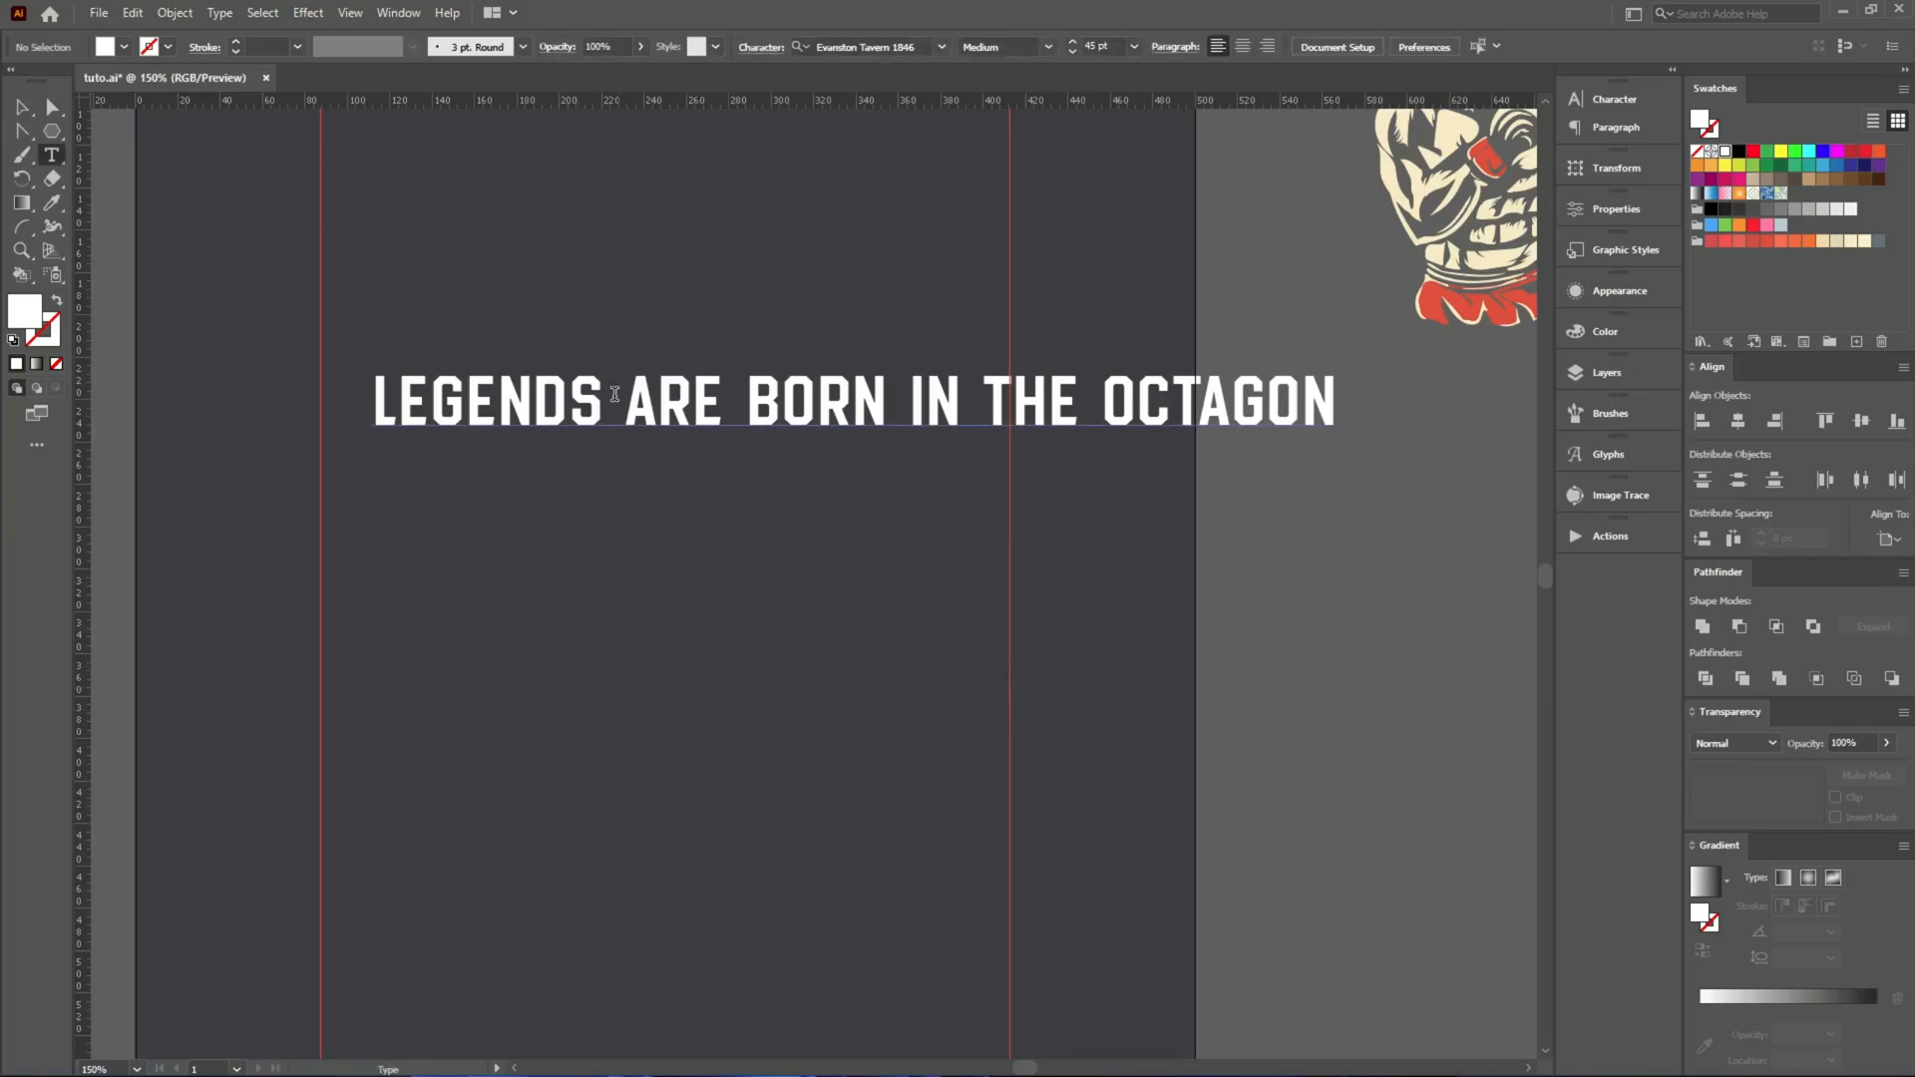
mouse_move(620, 400)
mouse_down()
mouse_move(583, 404)
mouse_move(599, 409)
mouse_up()
key(Return)
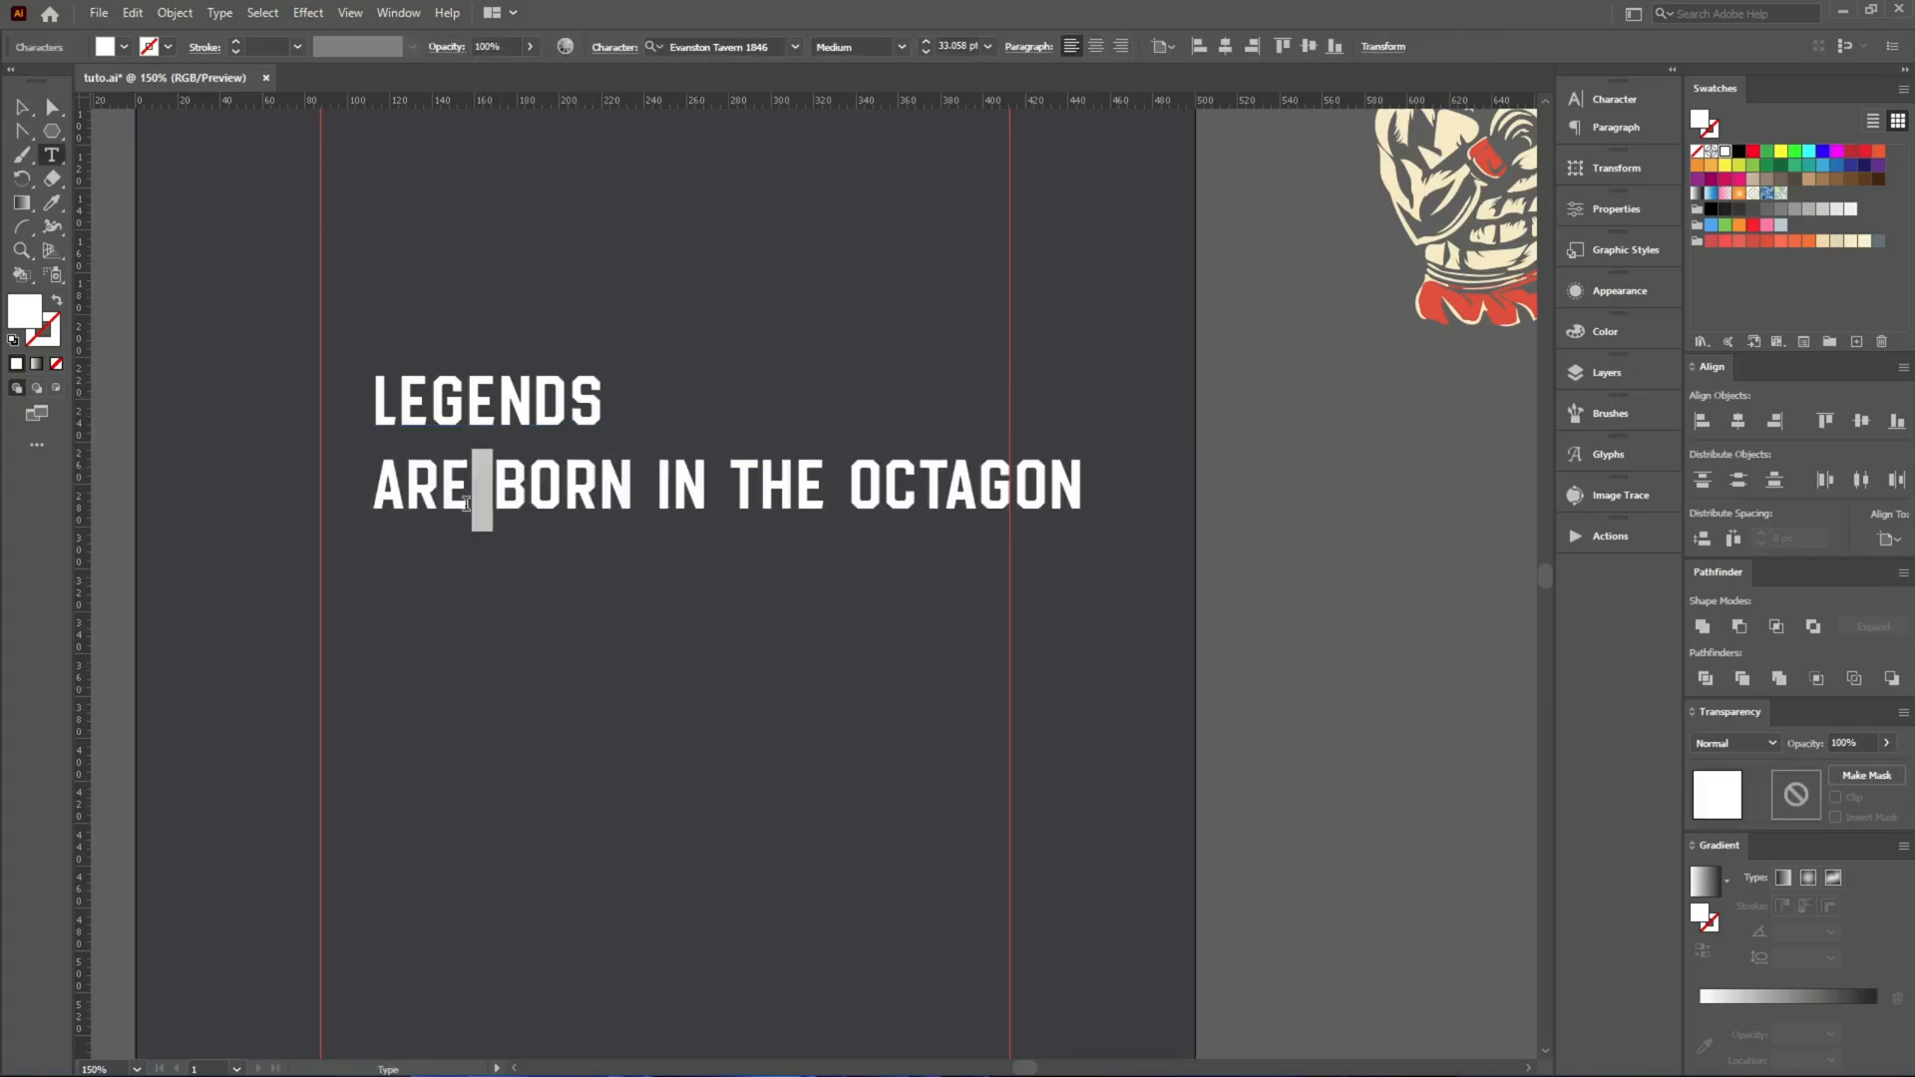
drag(475, 501, 470, 502)
key(Return)
drag(724, 576, 705, 575)
key(Return)
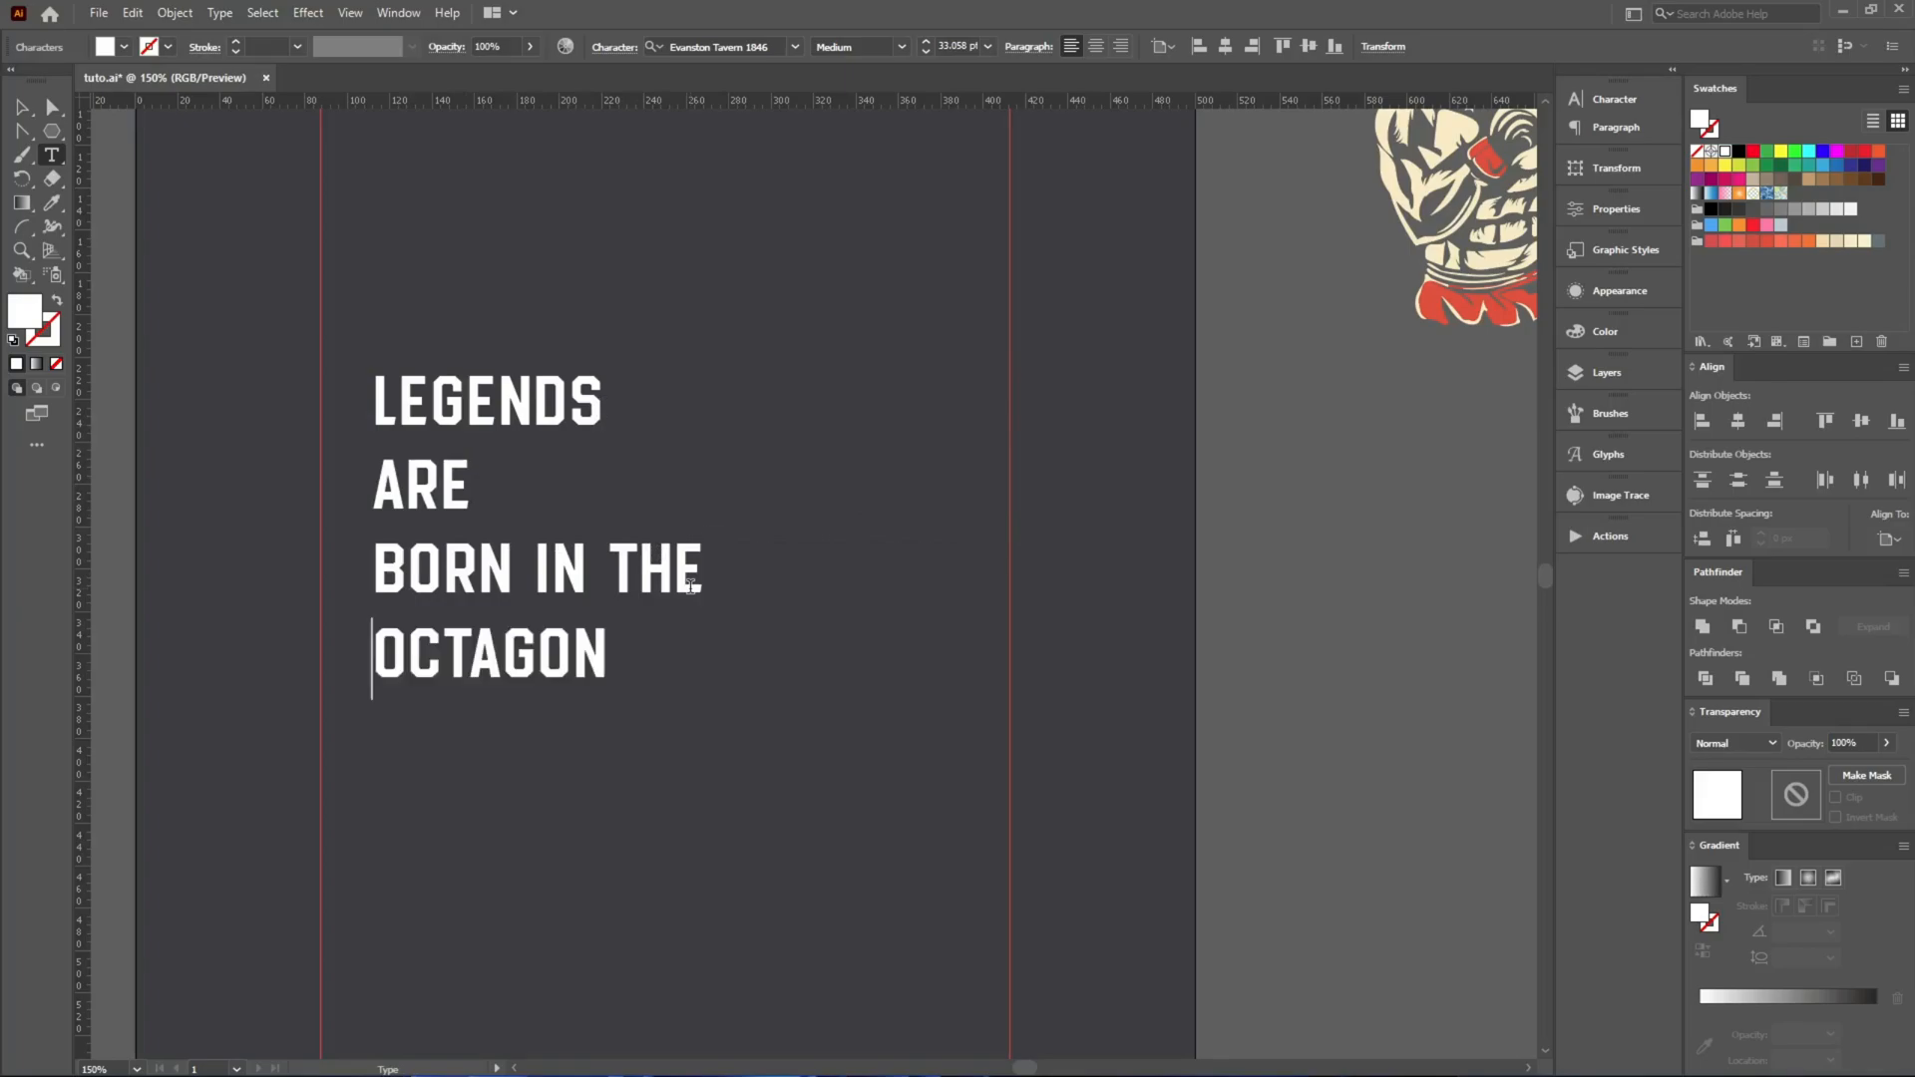
key(Escape)
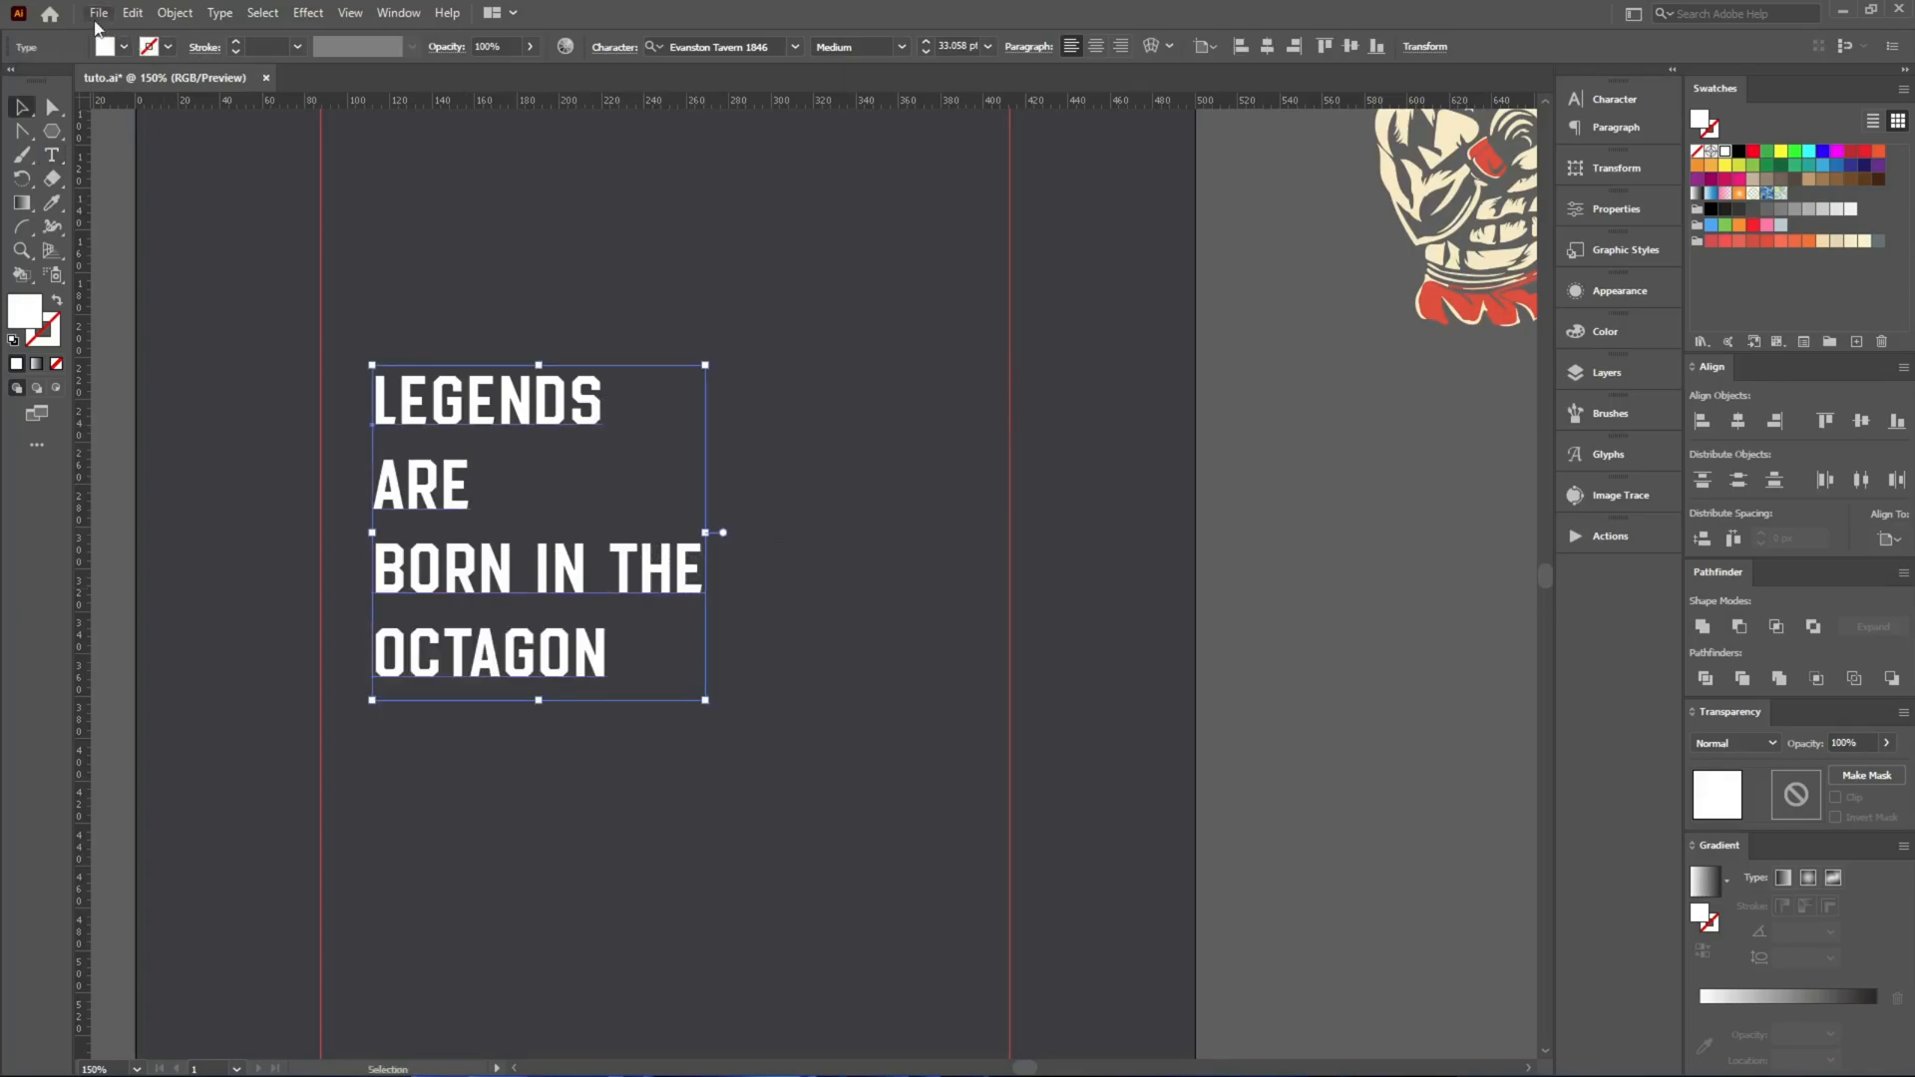
Run the divideTextFrame script on the four-line slogan to split it into separate text objects.
click(99, 14)
mouse_move(155, 469)
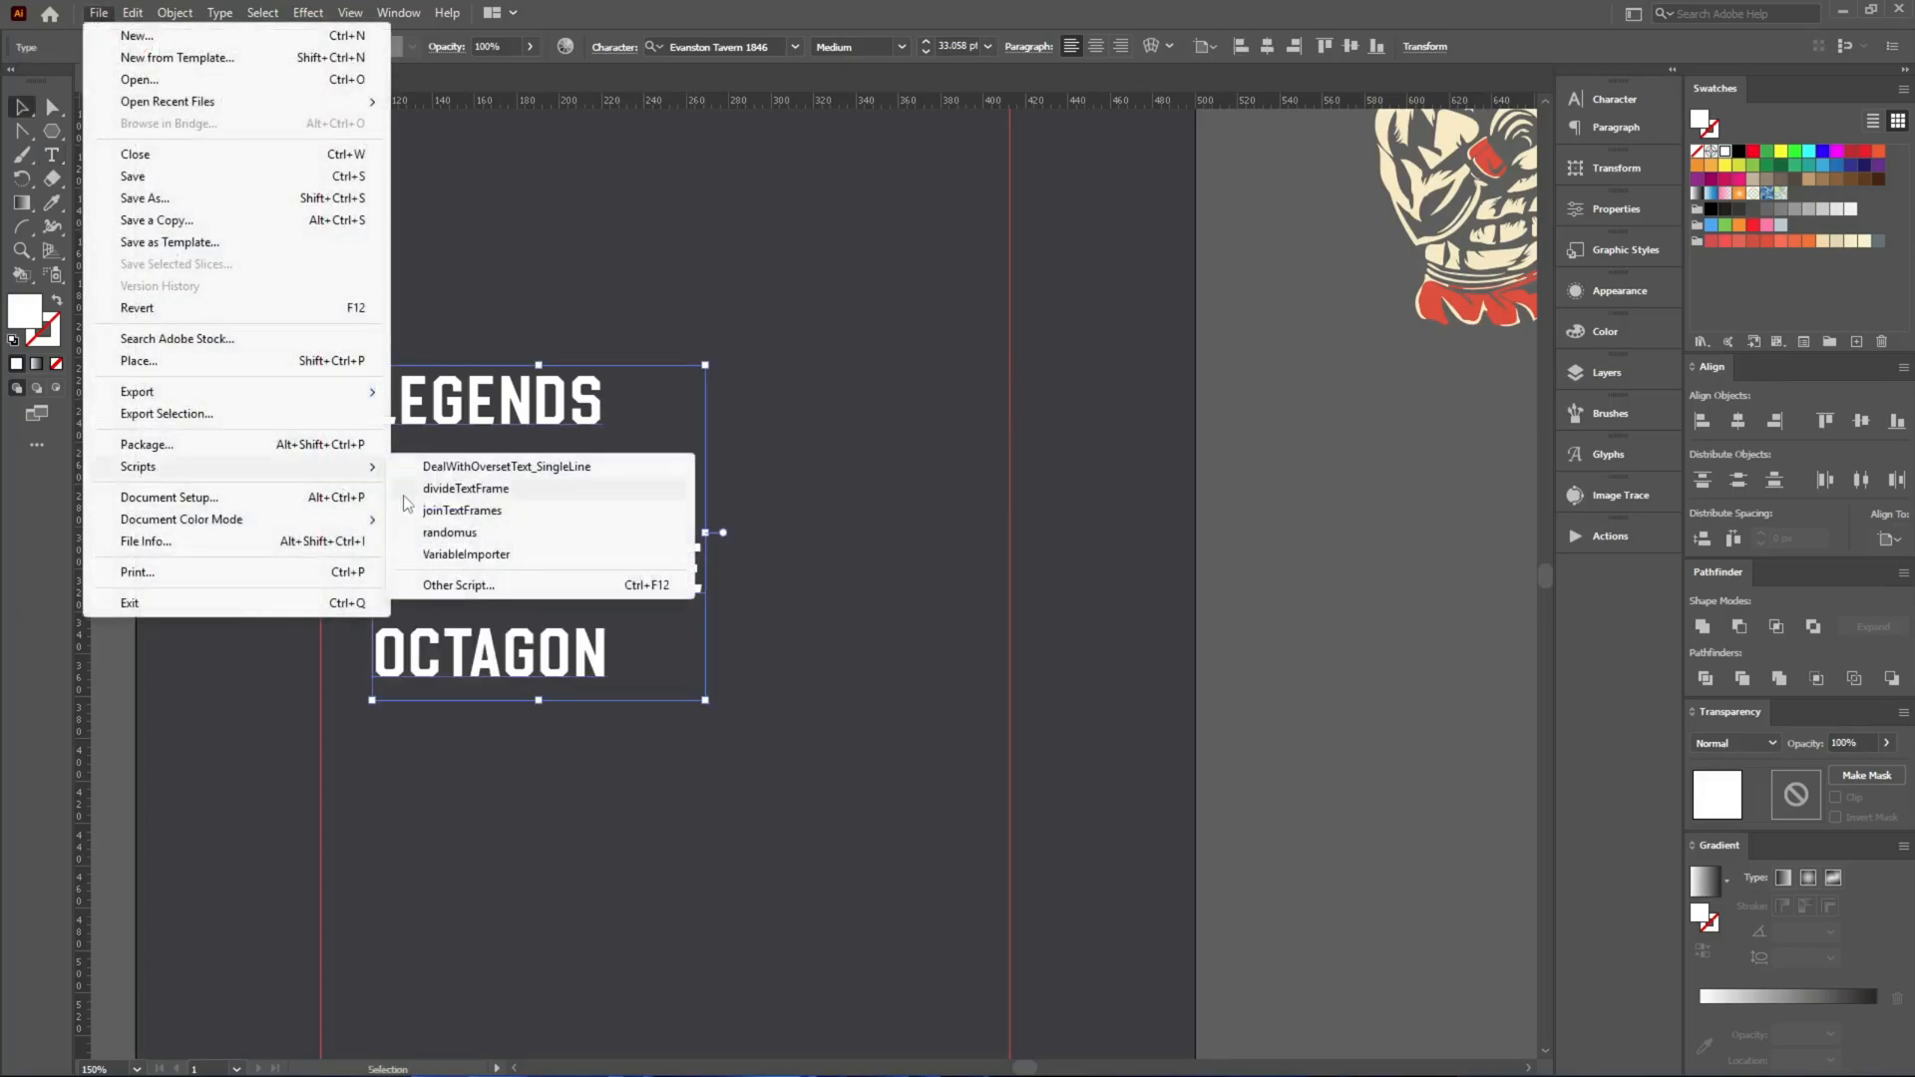
click(439, 489)
click(647, 774)
Move the four slogan lines together off the artboard into the empty area to its left.
scroll(736, 796, down, 3)
click(638, 686)
drag(638, 687, 324, 555)
click(637, 736)
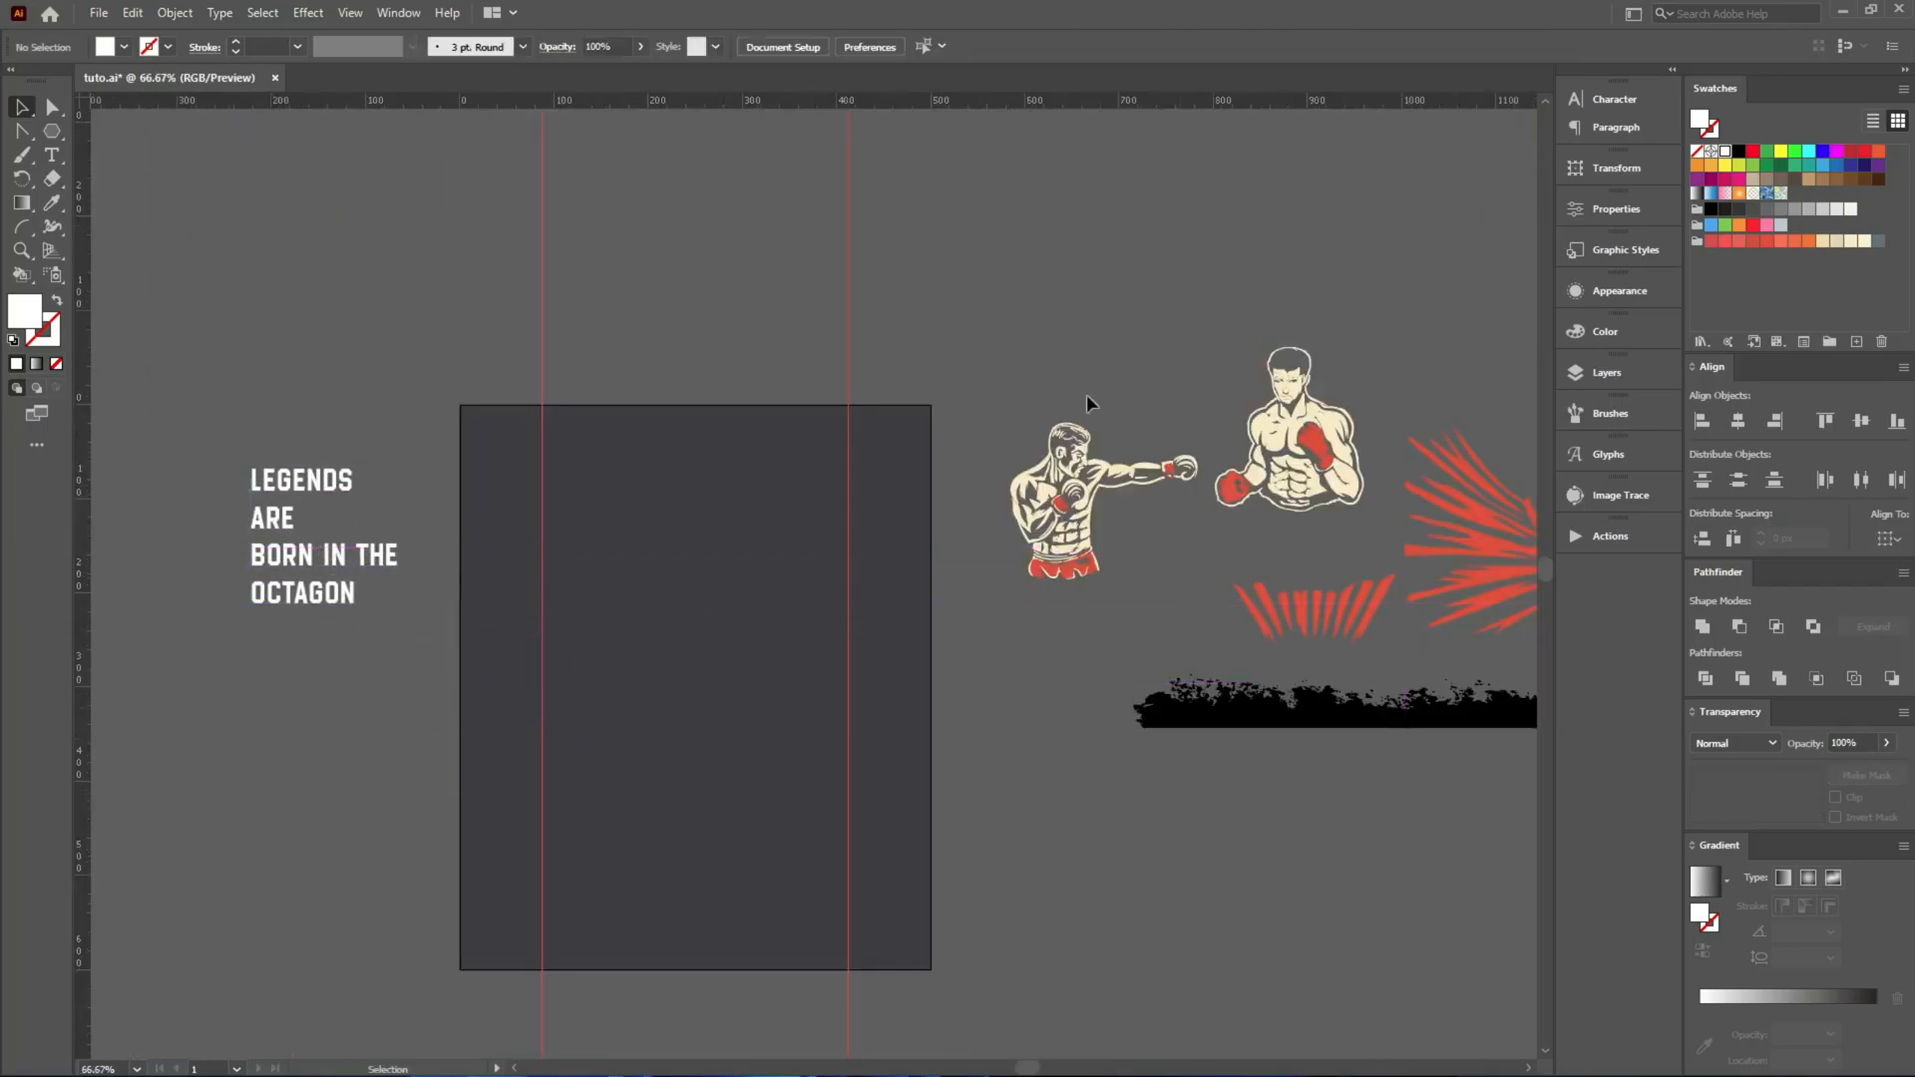
Move both boxers onto the artboard, center them horizontally, and place the punching boxer below and to the left of the other.
drag(1334, 506, 868, 663)
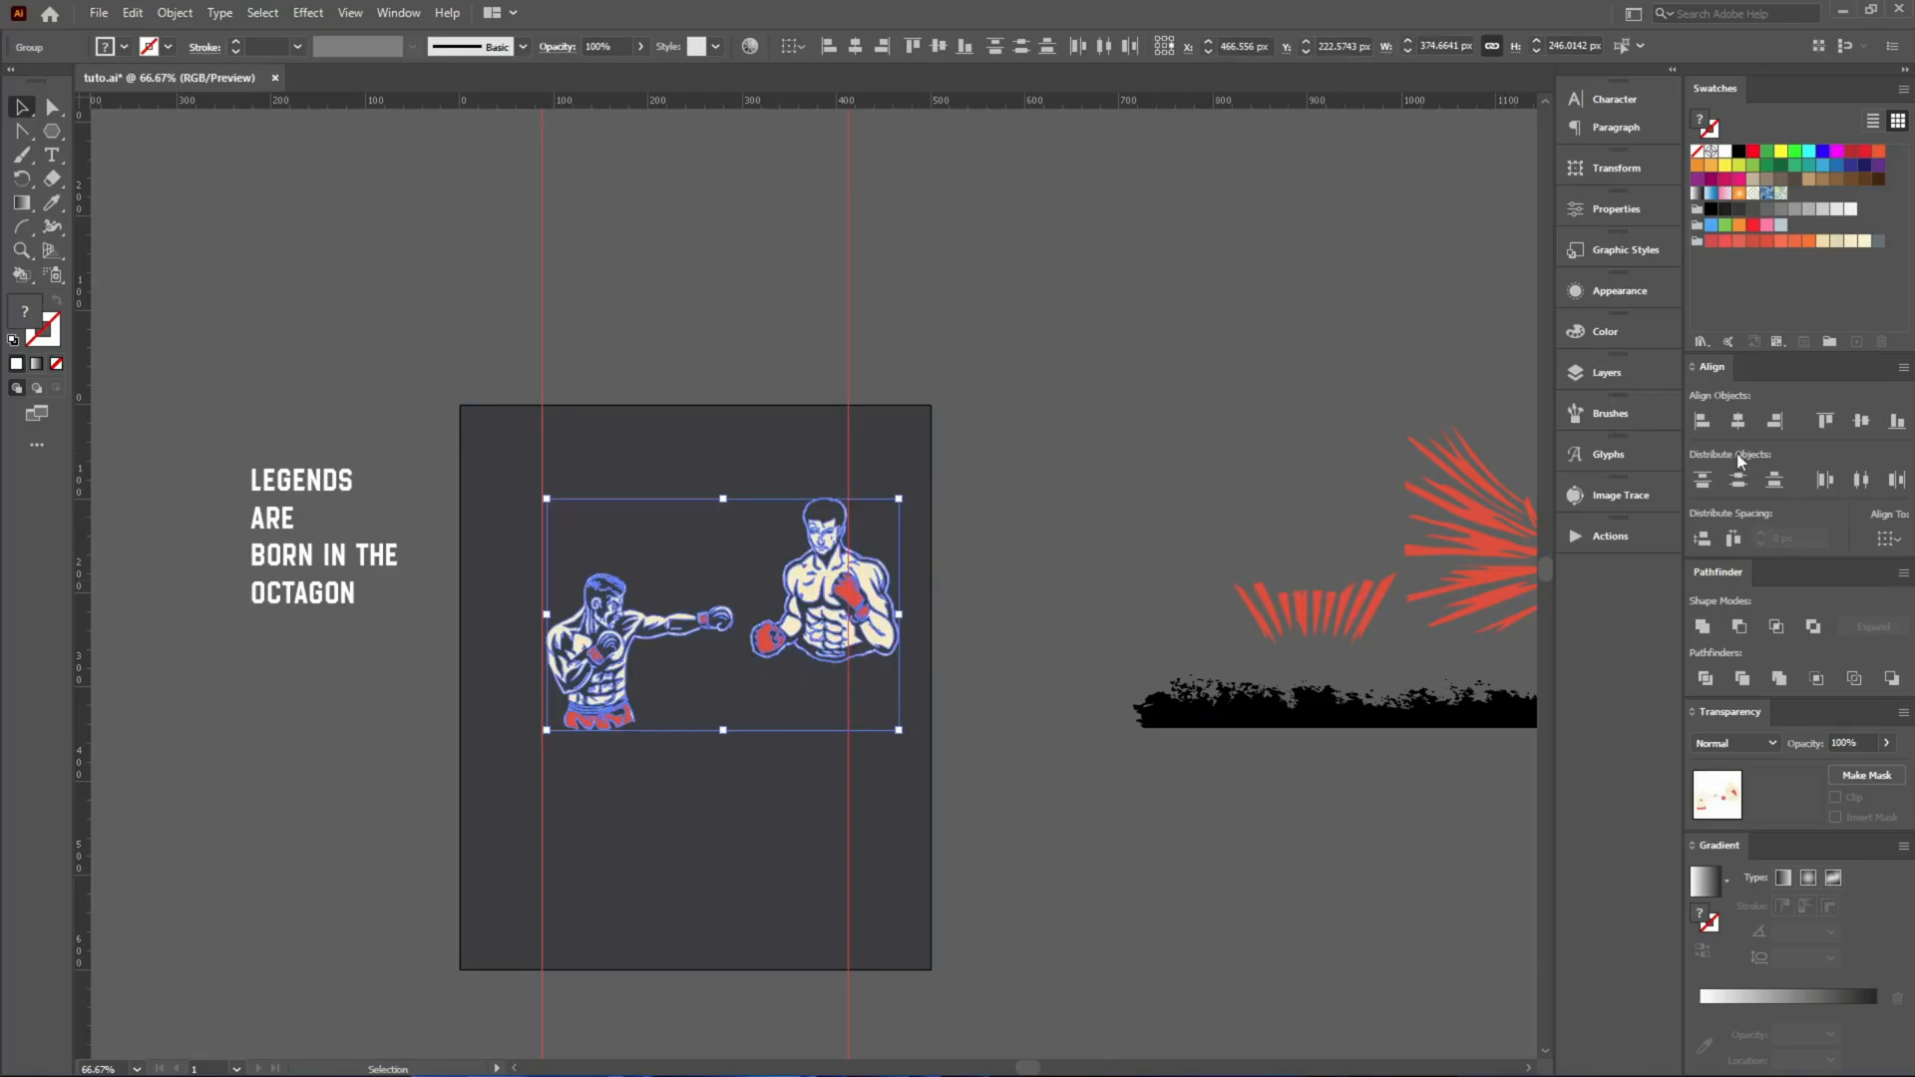
click(1735, 423)
scroll(690, 730, up, 2)
click(790, 796)
drag(721, 600, 597, 765)
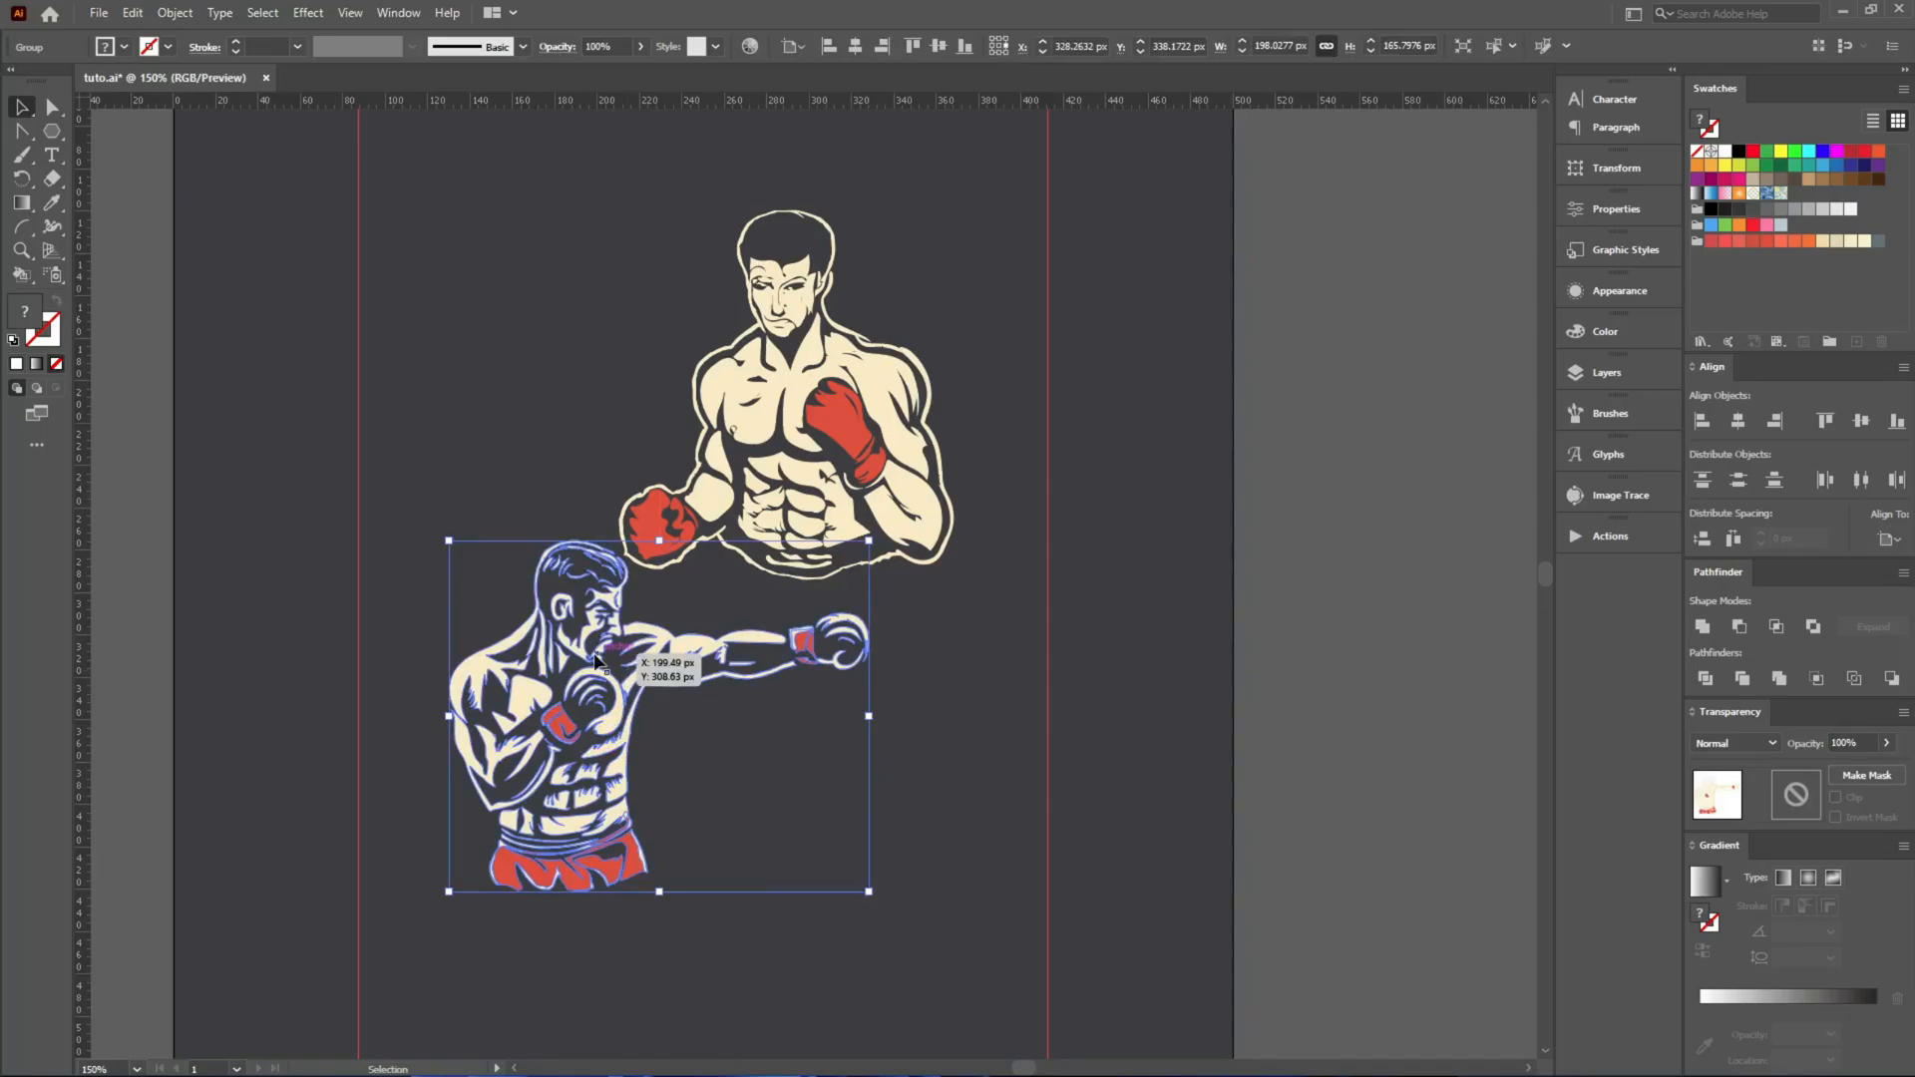
click(861, 770)
Examine the line work of the punching boxer and the front-facing boxer up close.
scroll(564, 662, up, 5)
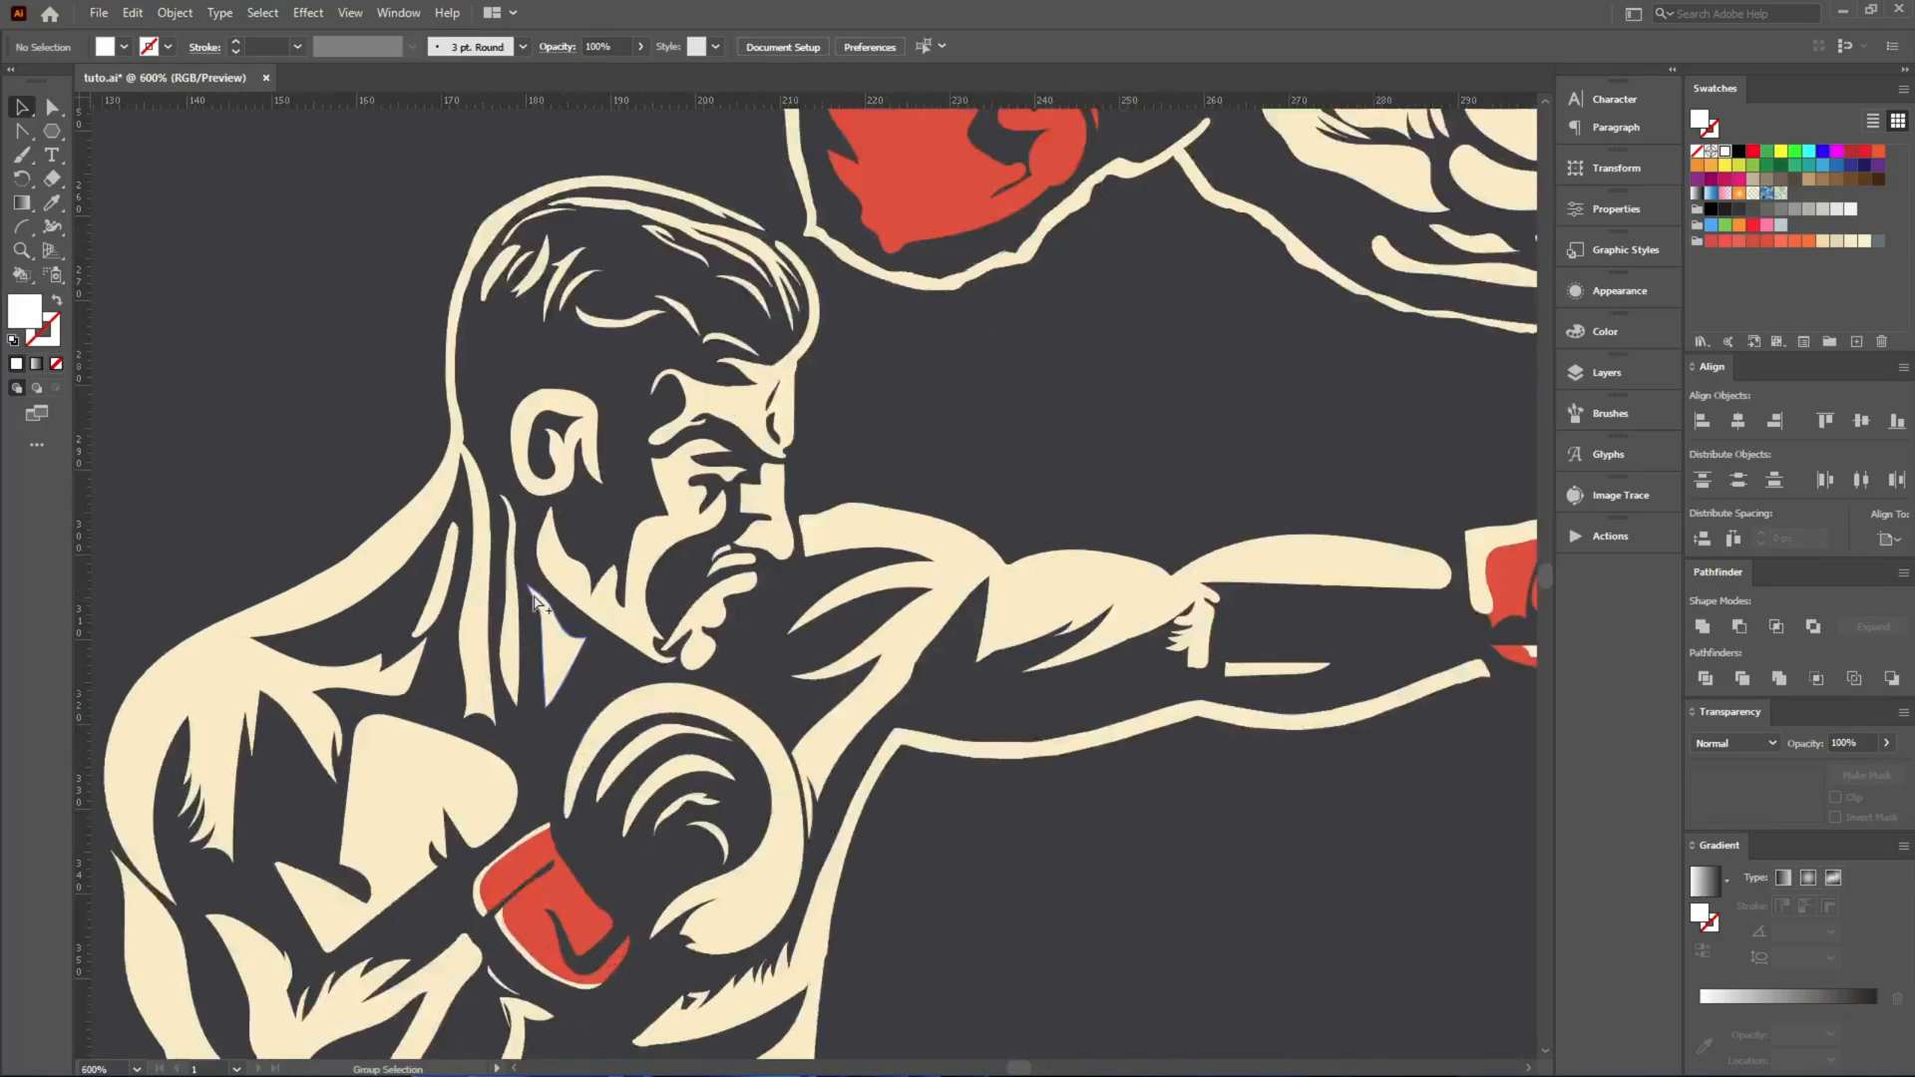
scroll(499, 422, down, 4)
key(space)
drag(866, 325, 817, 379)
drag(772, 204, 771, 801)
click(999, 566)
drag(783, 656, 860, 197)
key(space)
drag(834, 311, 824, 652)
drag(824, 651, 751, 460)
click(1055, 386)
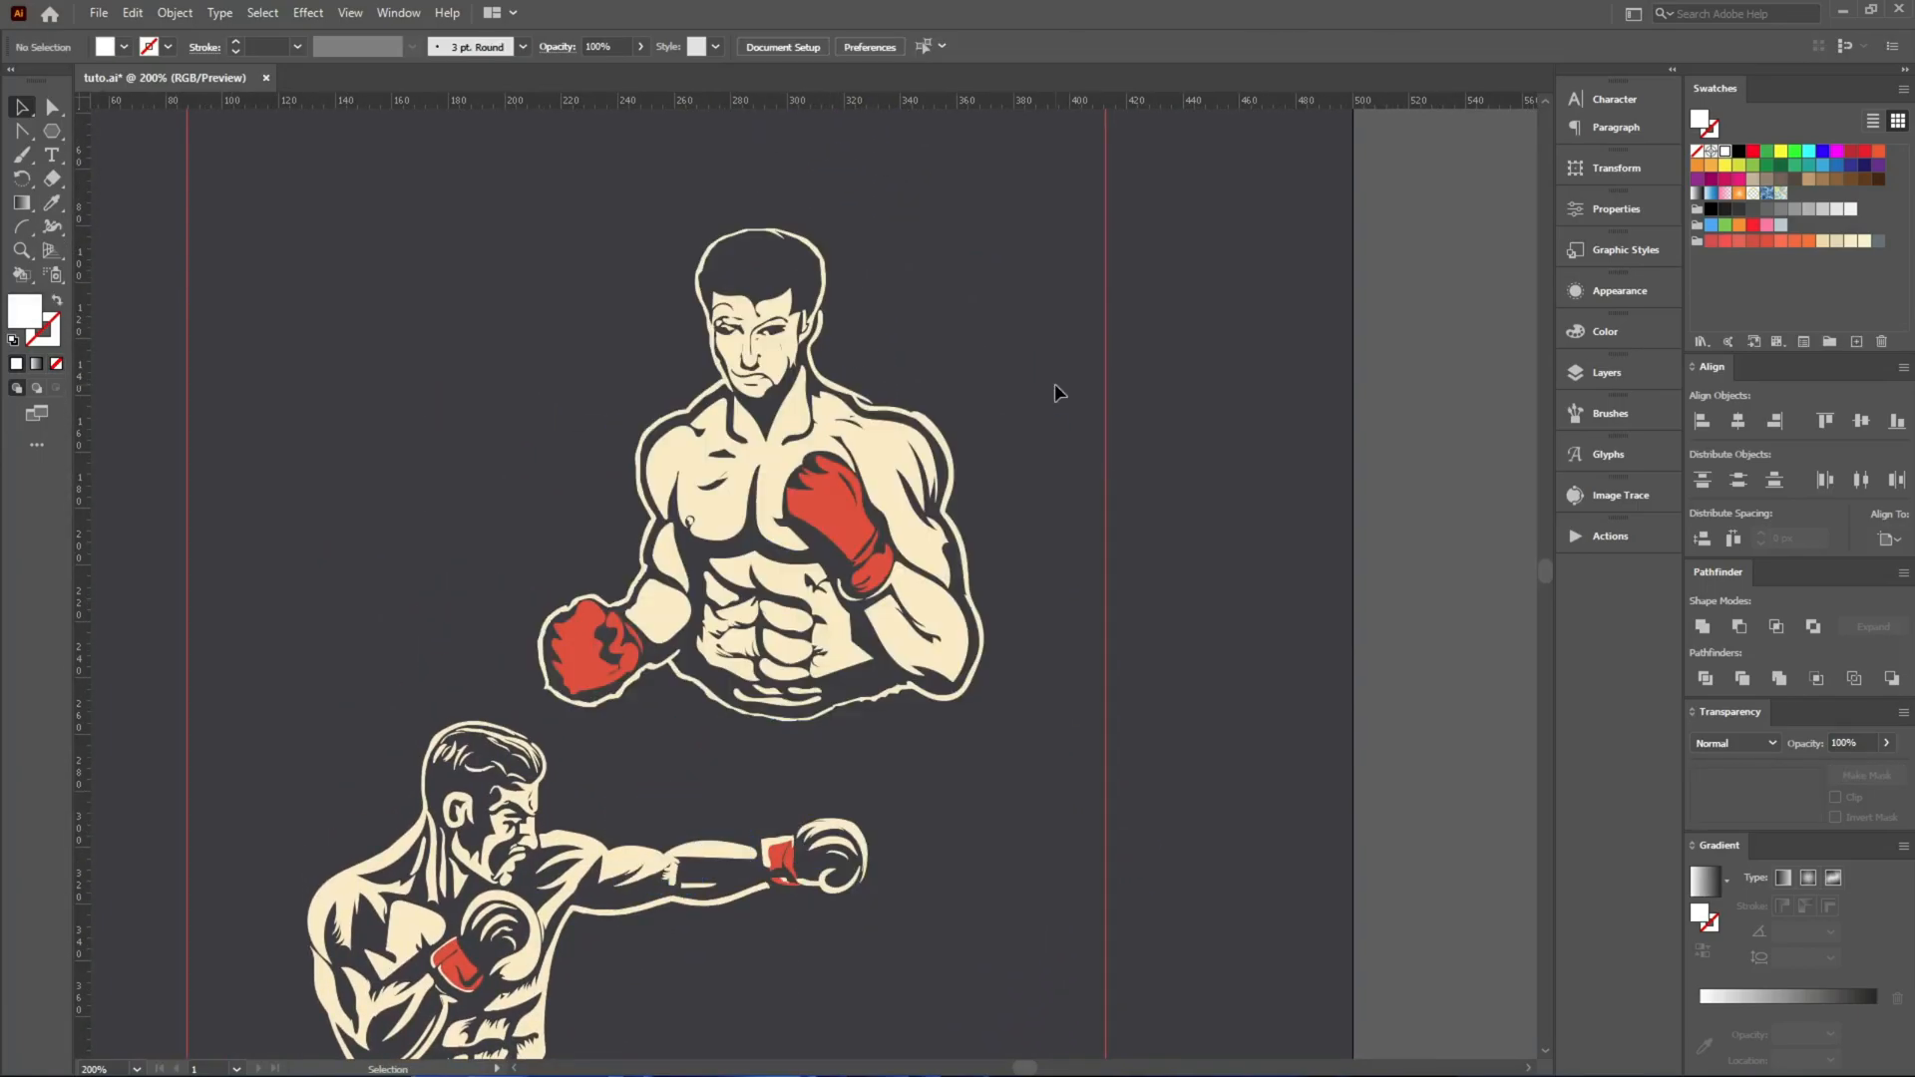
Inspect the punching boxer's face and torso shading and the red shapes of the front-facing boxer's lowered glove.
scroll(999, 478, down, 3)
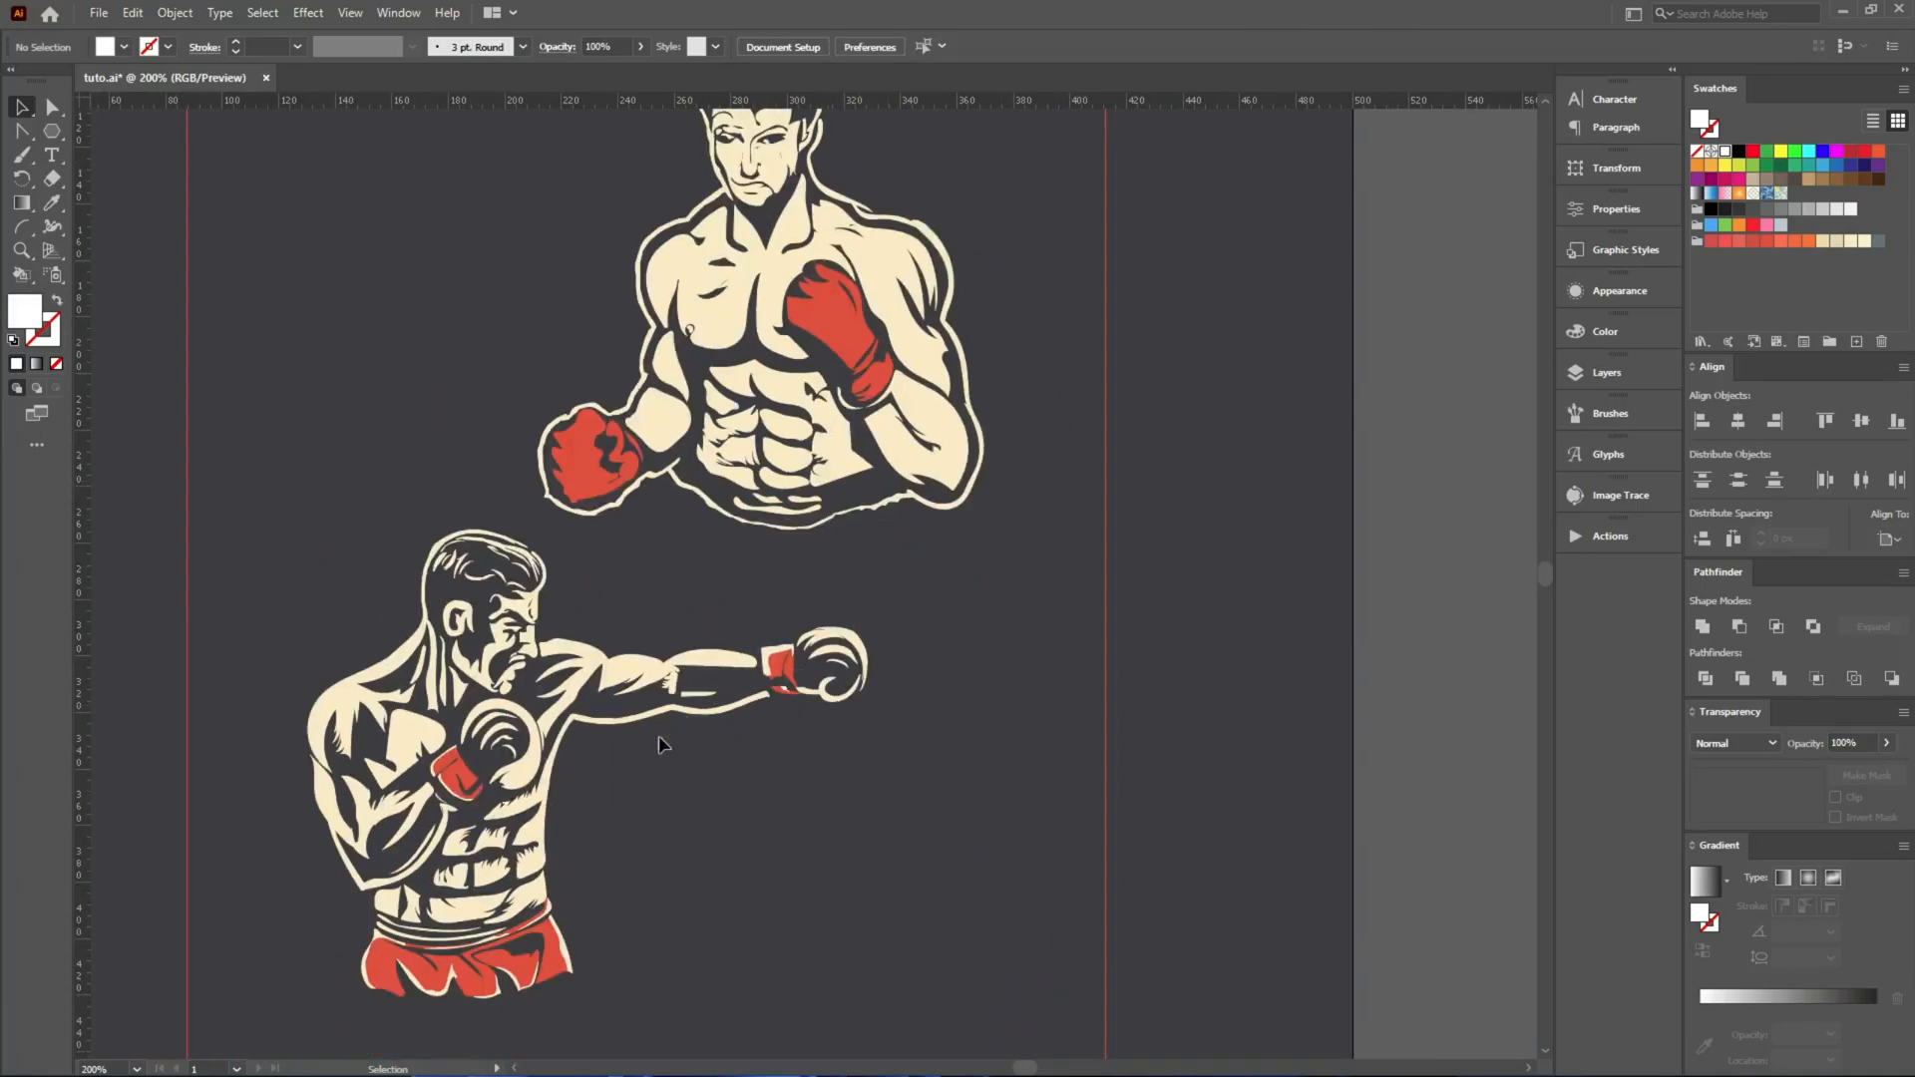
click(363, 722)
click(692, 835)
scroll(539, 610, up, 6)
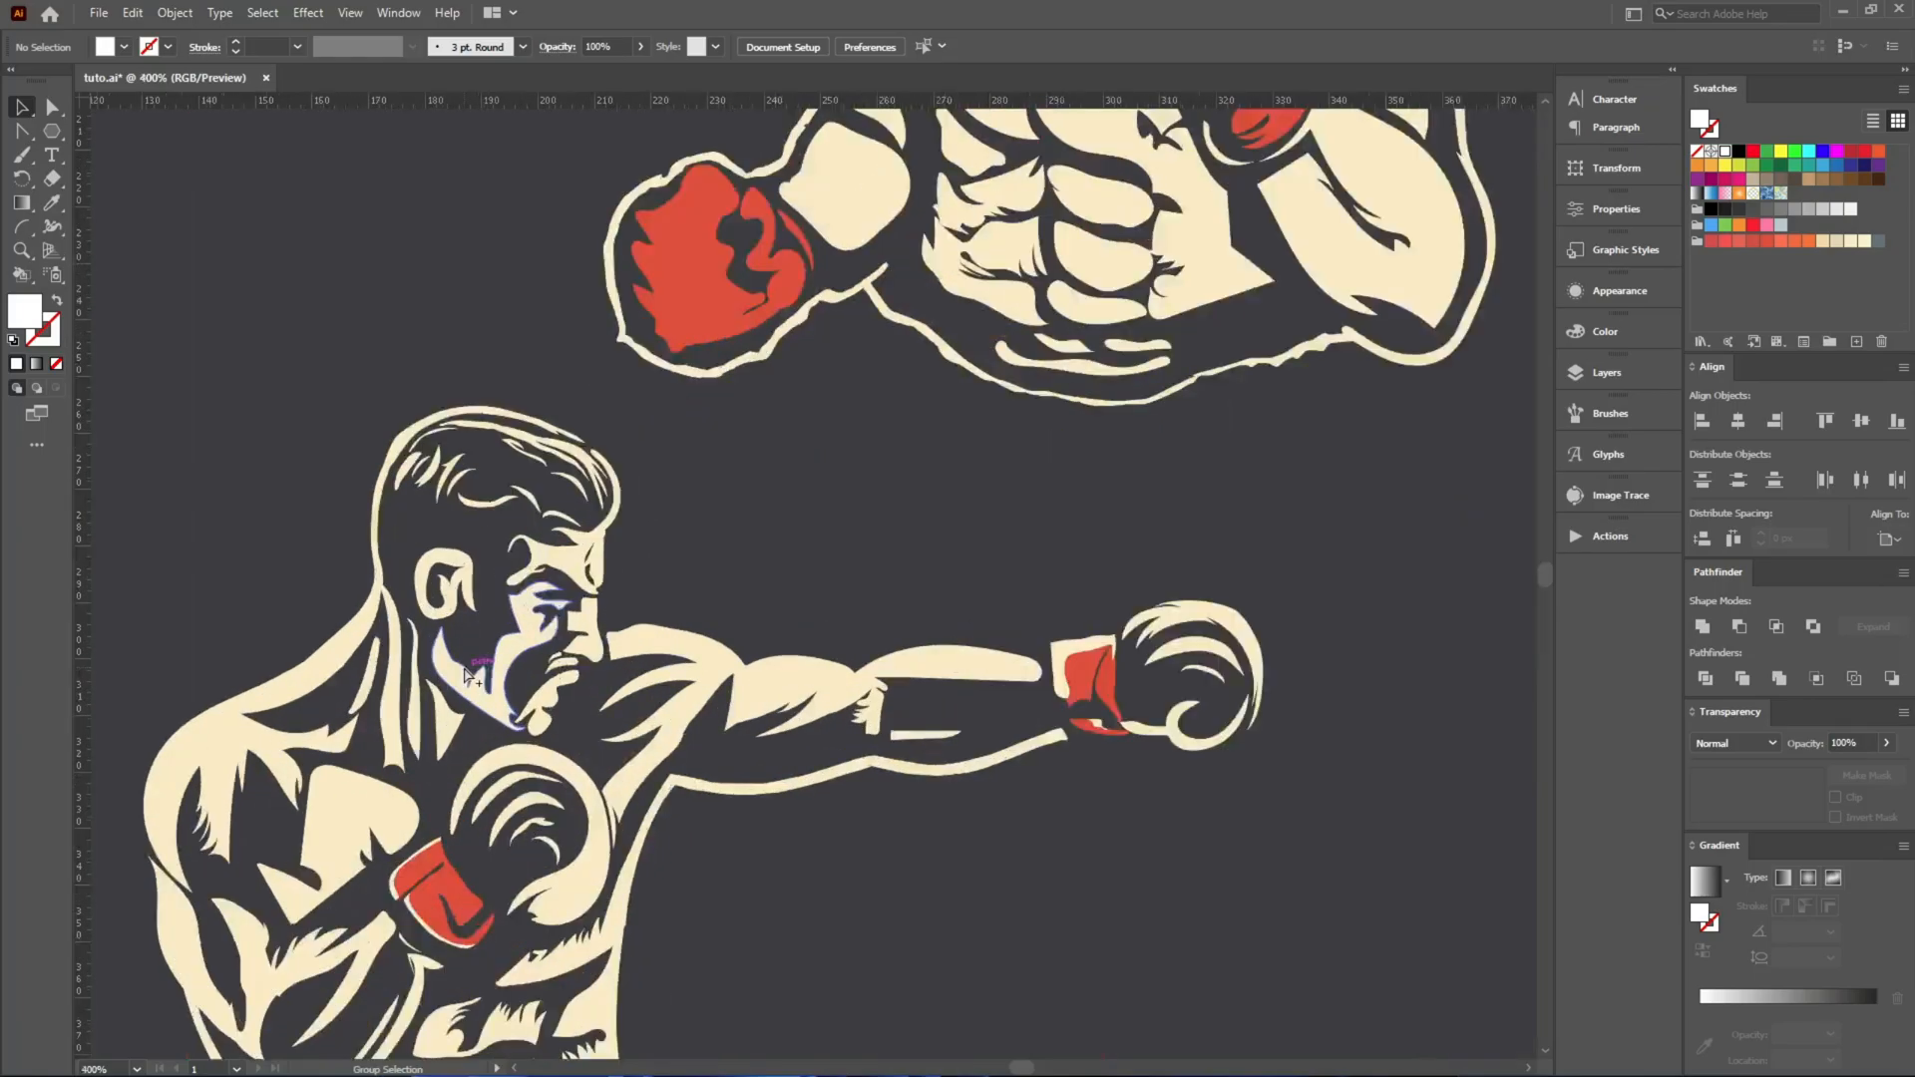
drag(543, 290, 550, 765)
scroll(401, 419, up, 4)
scroll(521, 428, down, 7)
drag(403, 816, 663, 563)
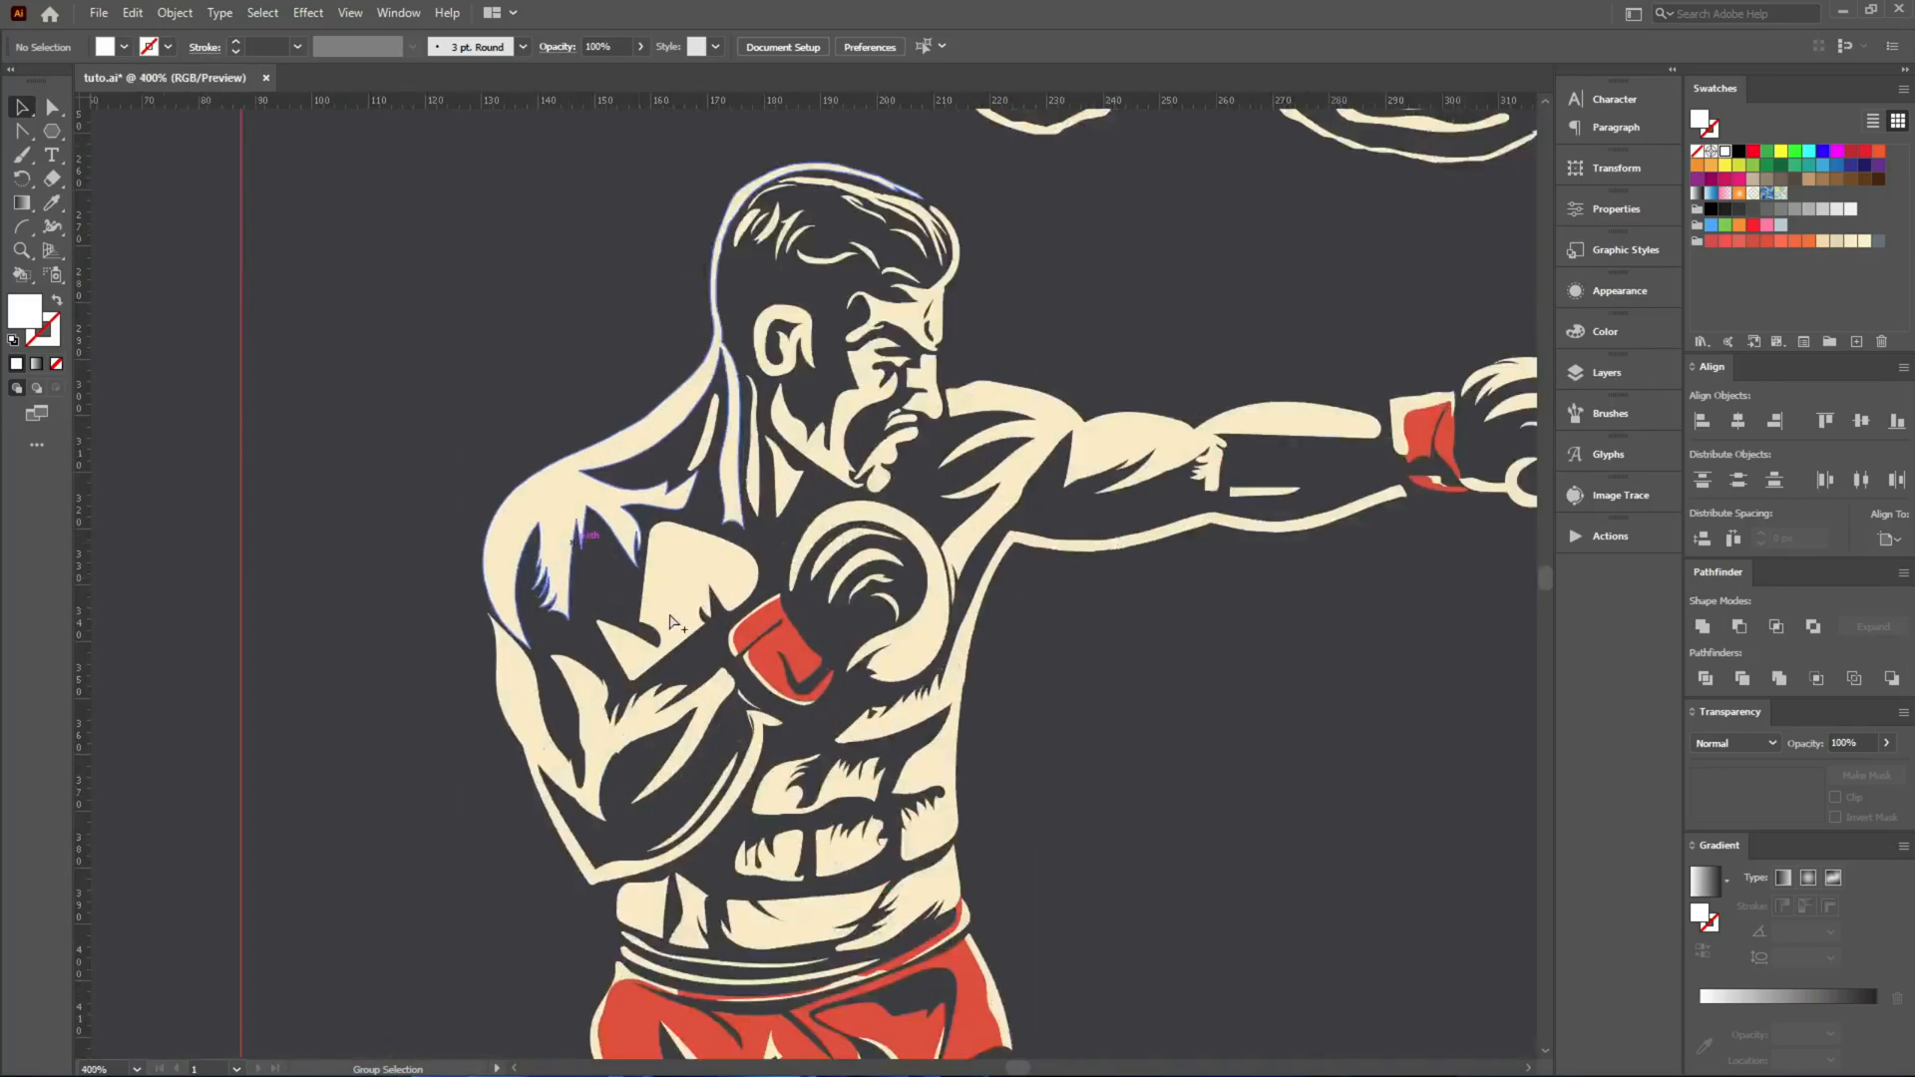
scroll(664, 564, up, 1)
drag(924, 427, 641, 906)
drag(958, 429, 355, 894)
scroll(355, 893, up, 3)
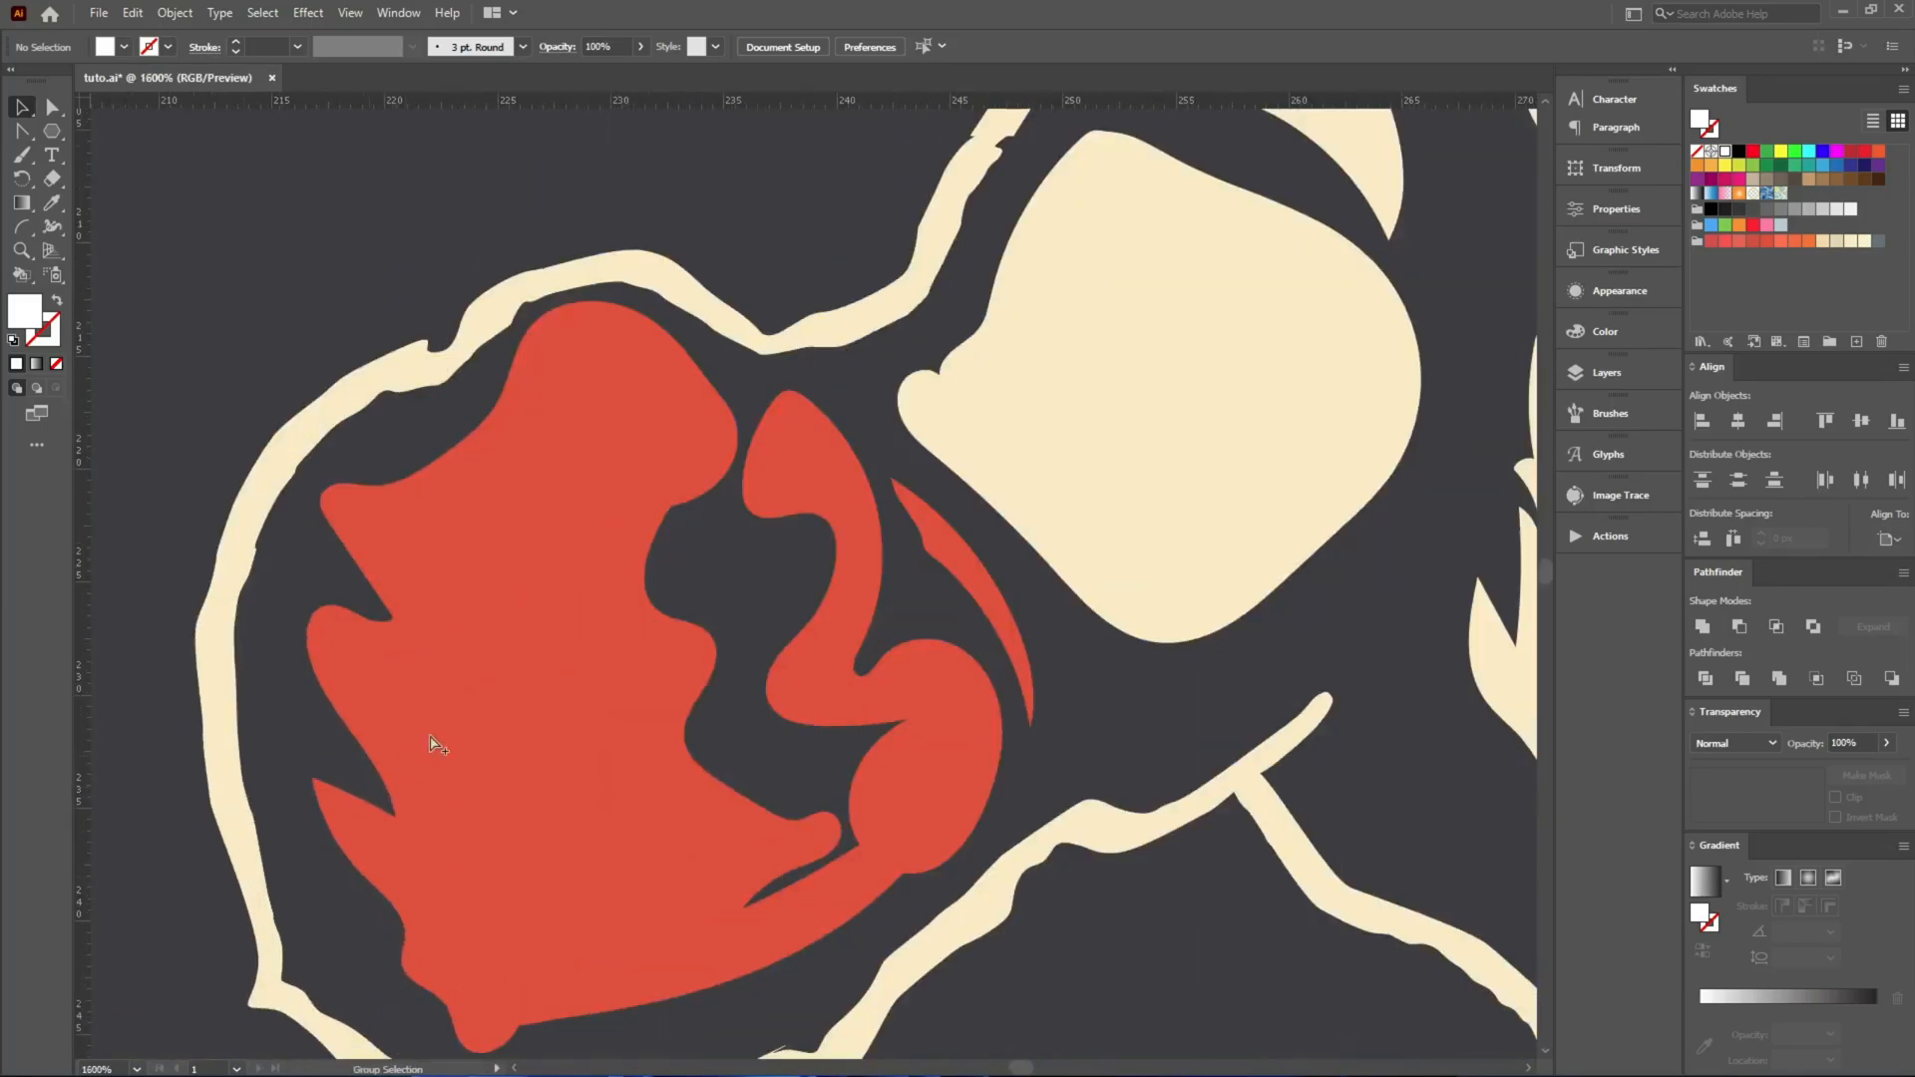
scroll(568, 673, down, 6)
scroll(605, 678, up, 5)
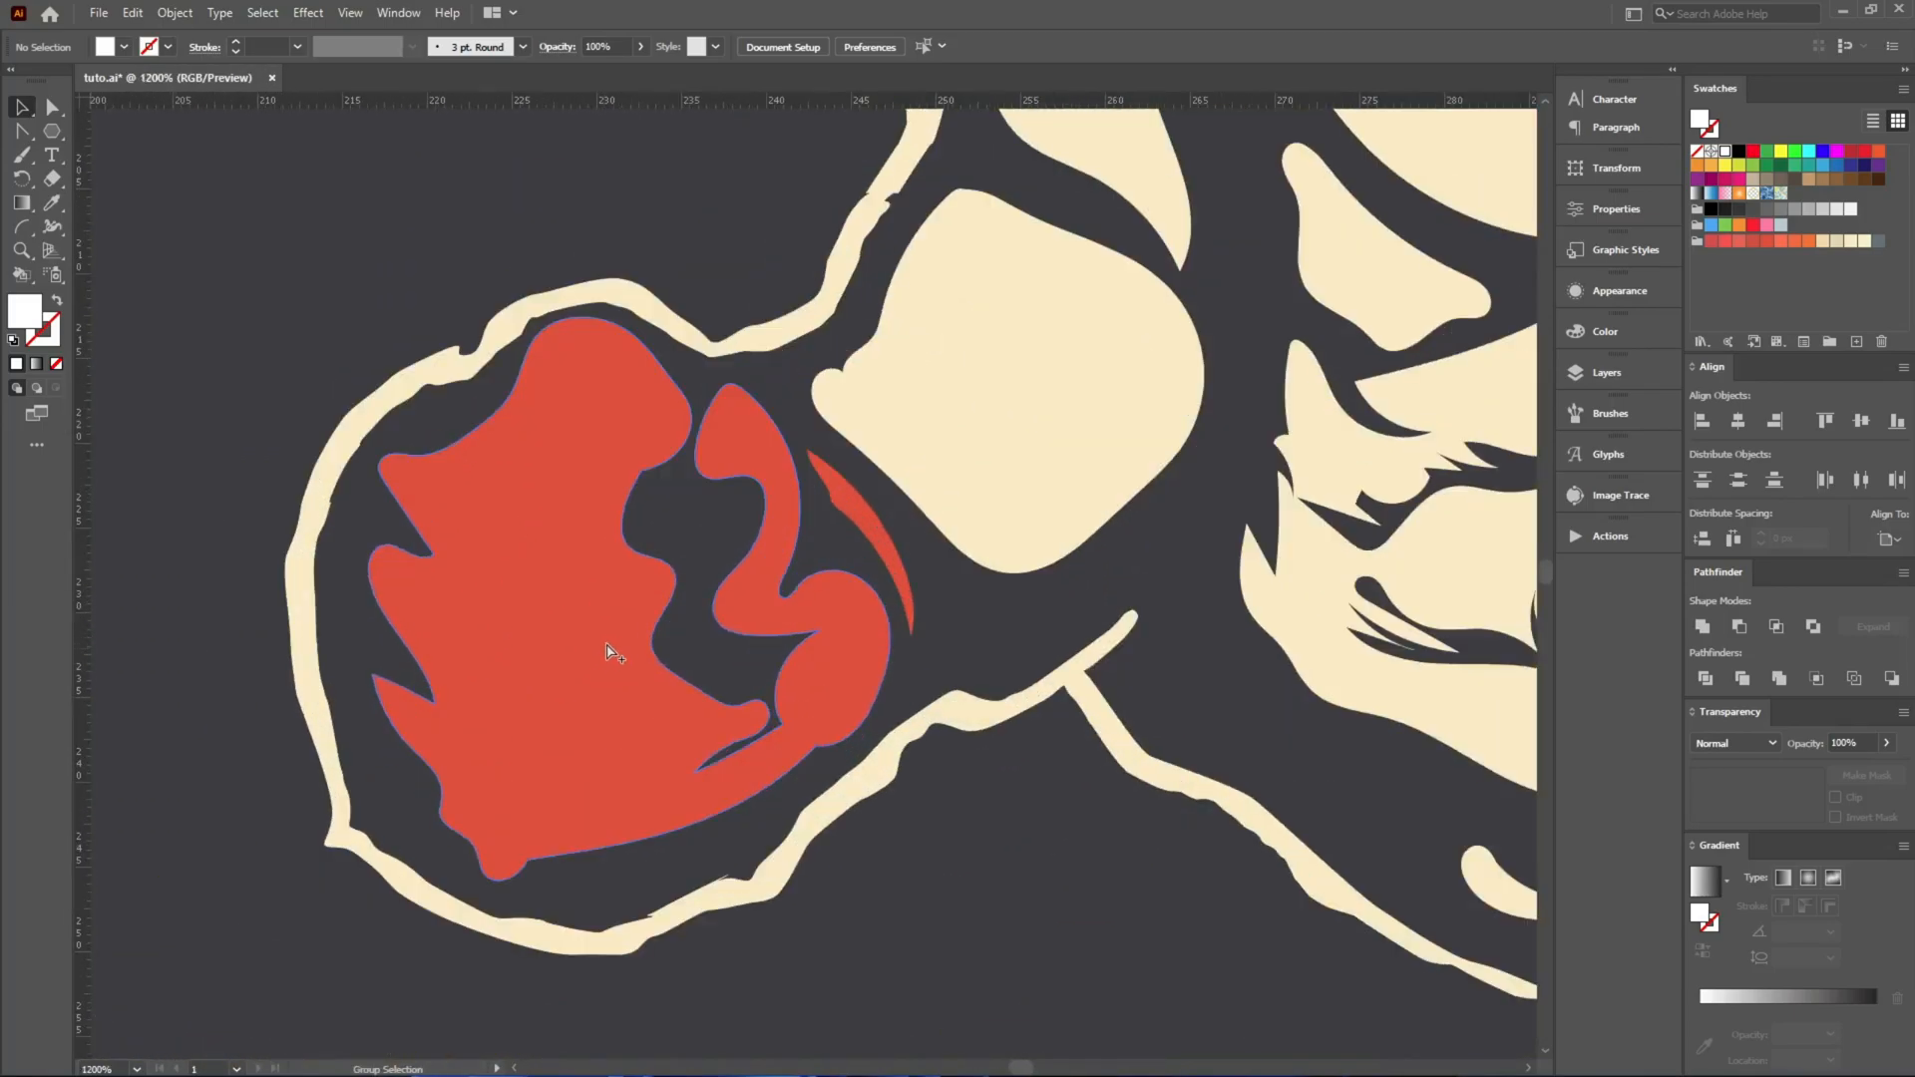
scroll(611, 641, down, 8)
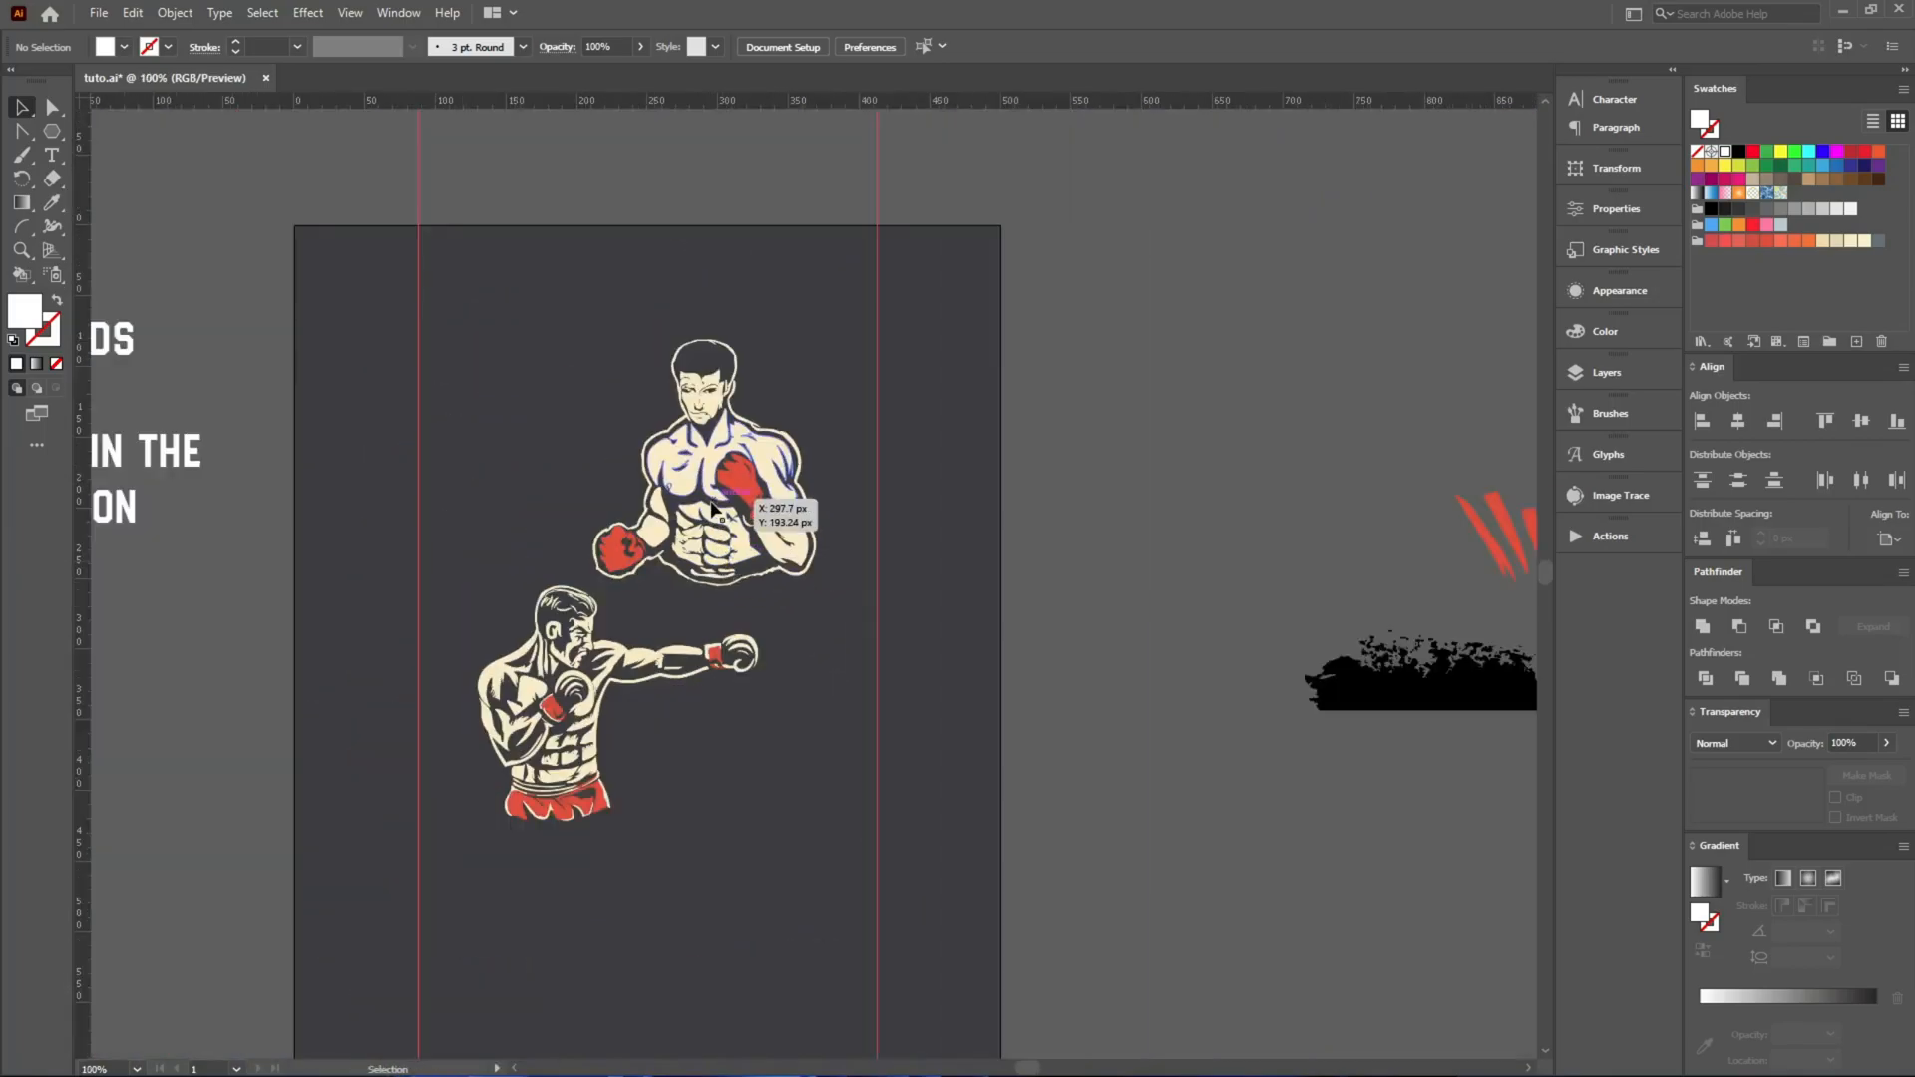
Spread the boxers apart, the front-facing one over the artboard's right edge and the punching one over its left edge.
drag(588, 544, 942, 514)
drag(675, 650, 305, 660)
click(673, 617)
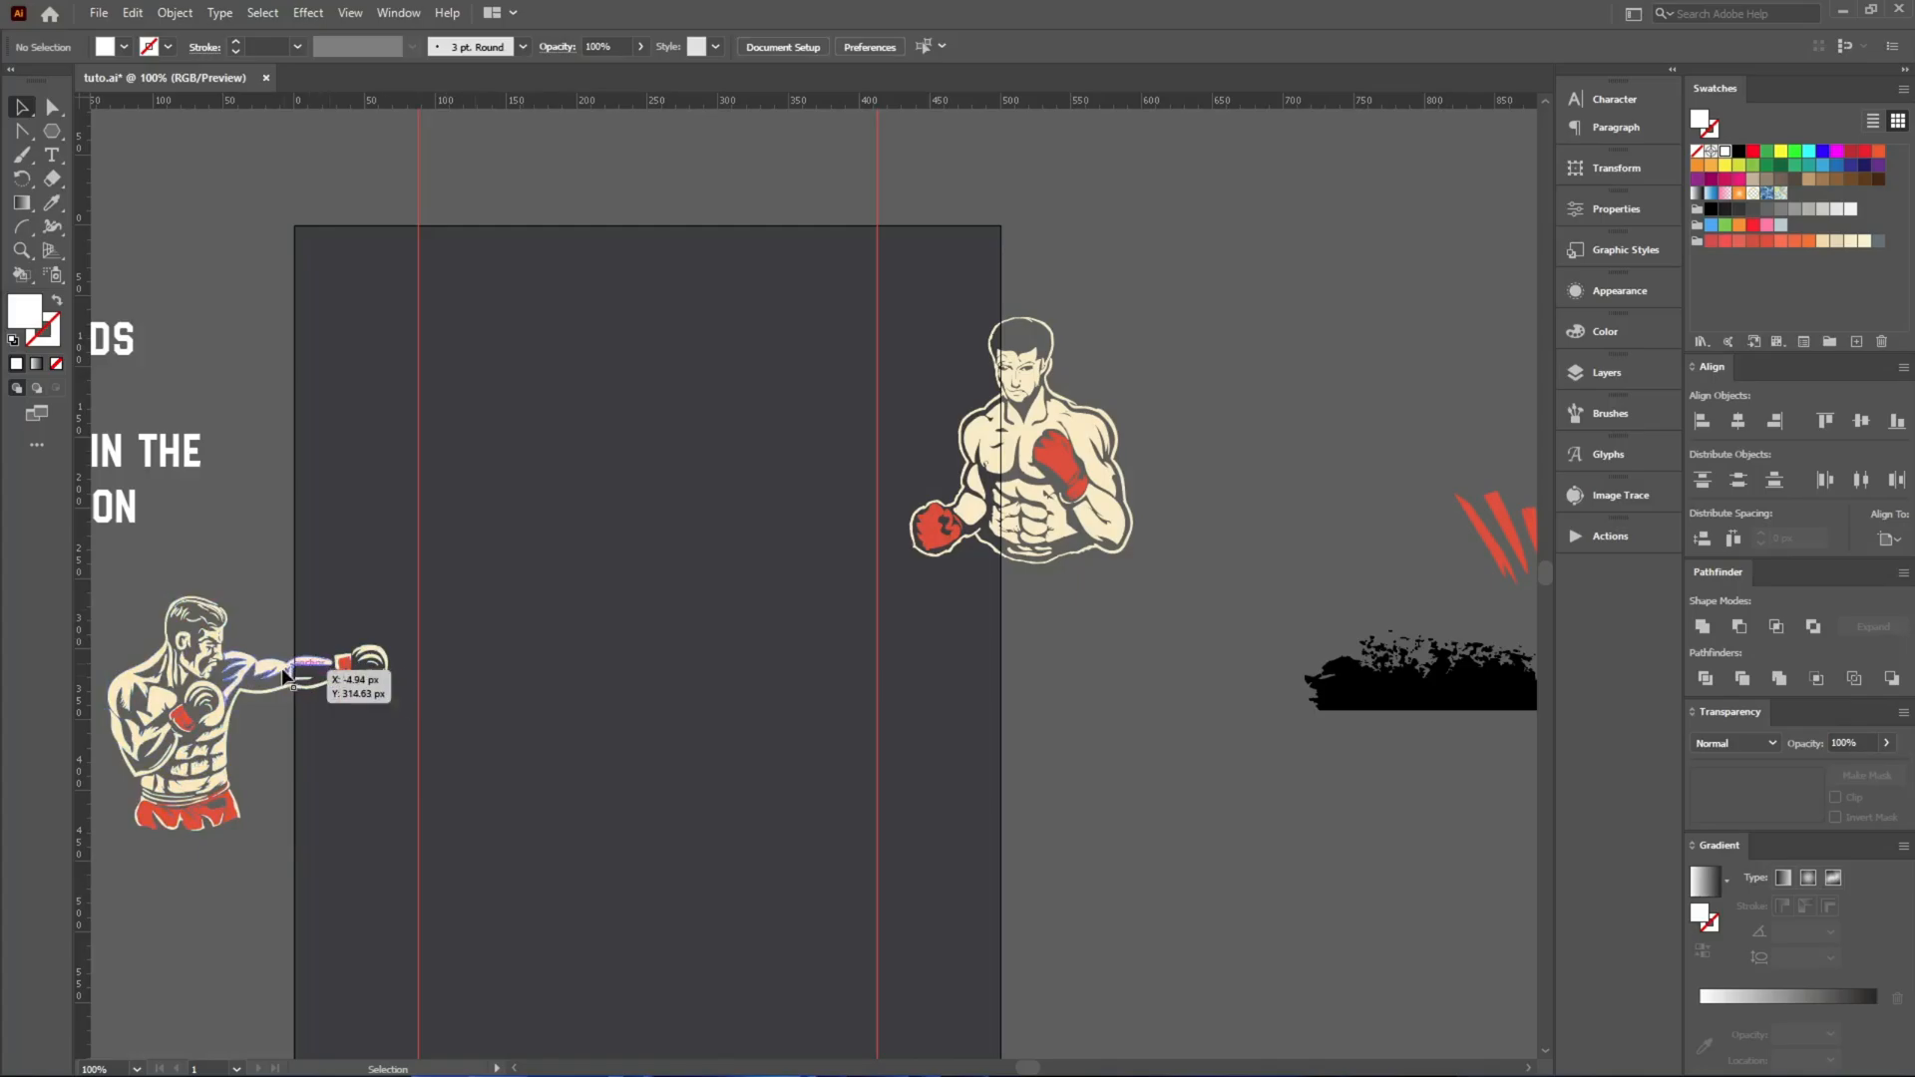
Move the small forked red stroke at the center of the large ray artwork slightly upward and rotate it a little counterclockwise.
scroll(704, 681, down, 4)
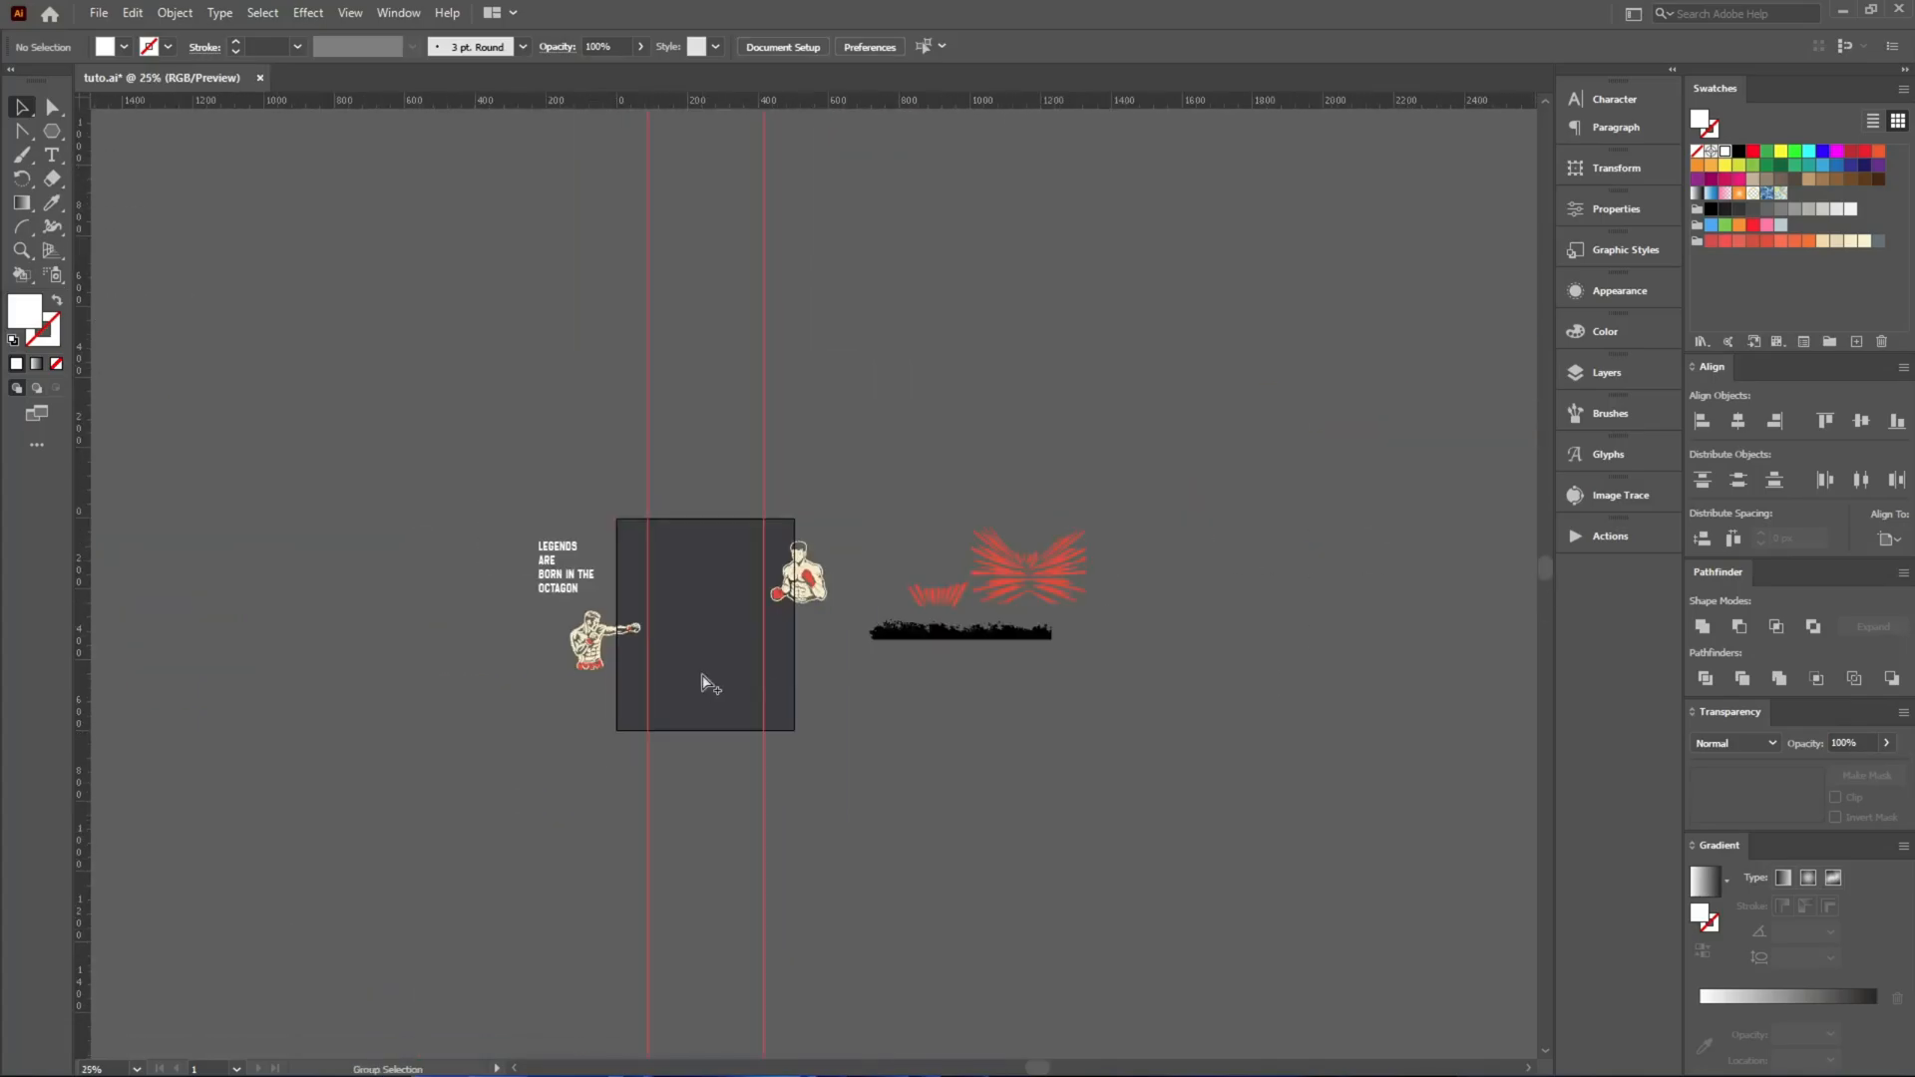
scroll(985, 602, up, 6)
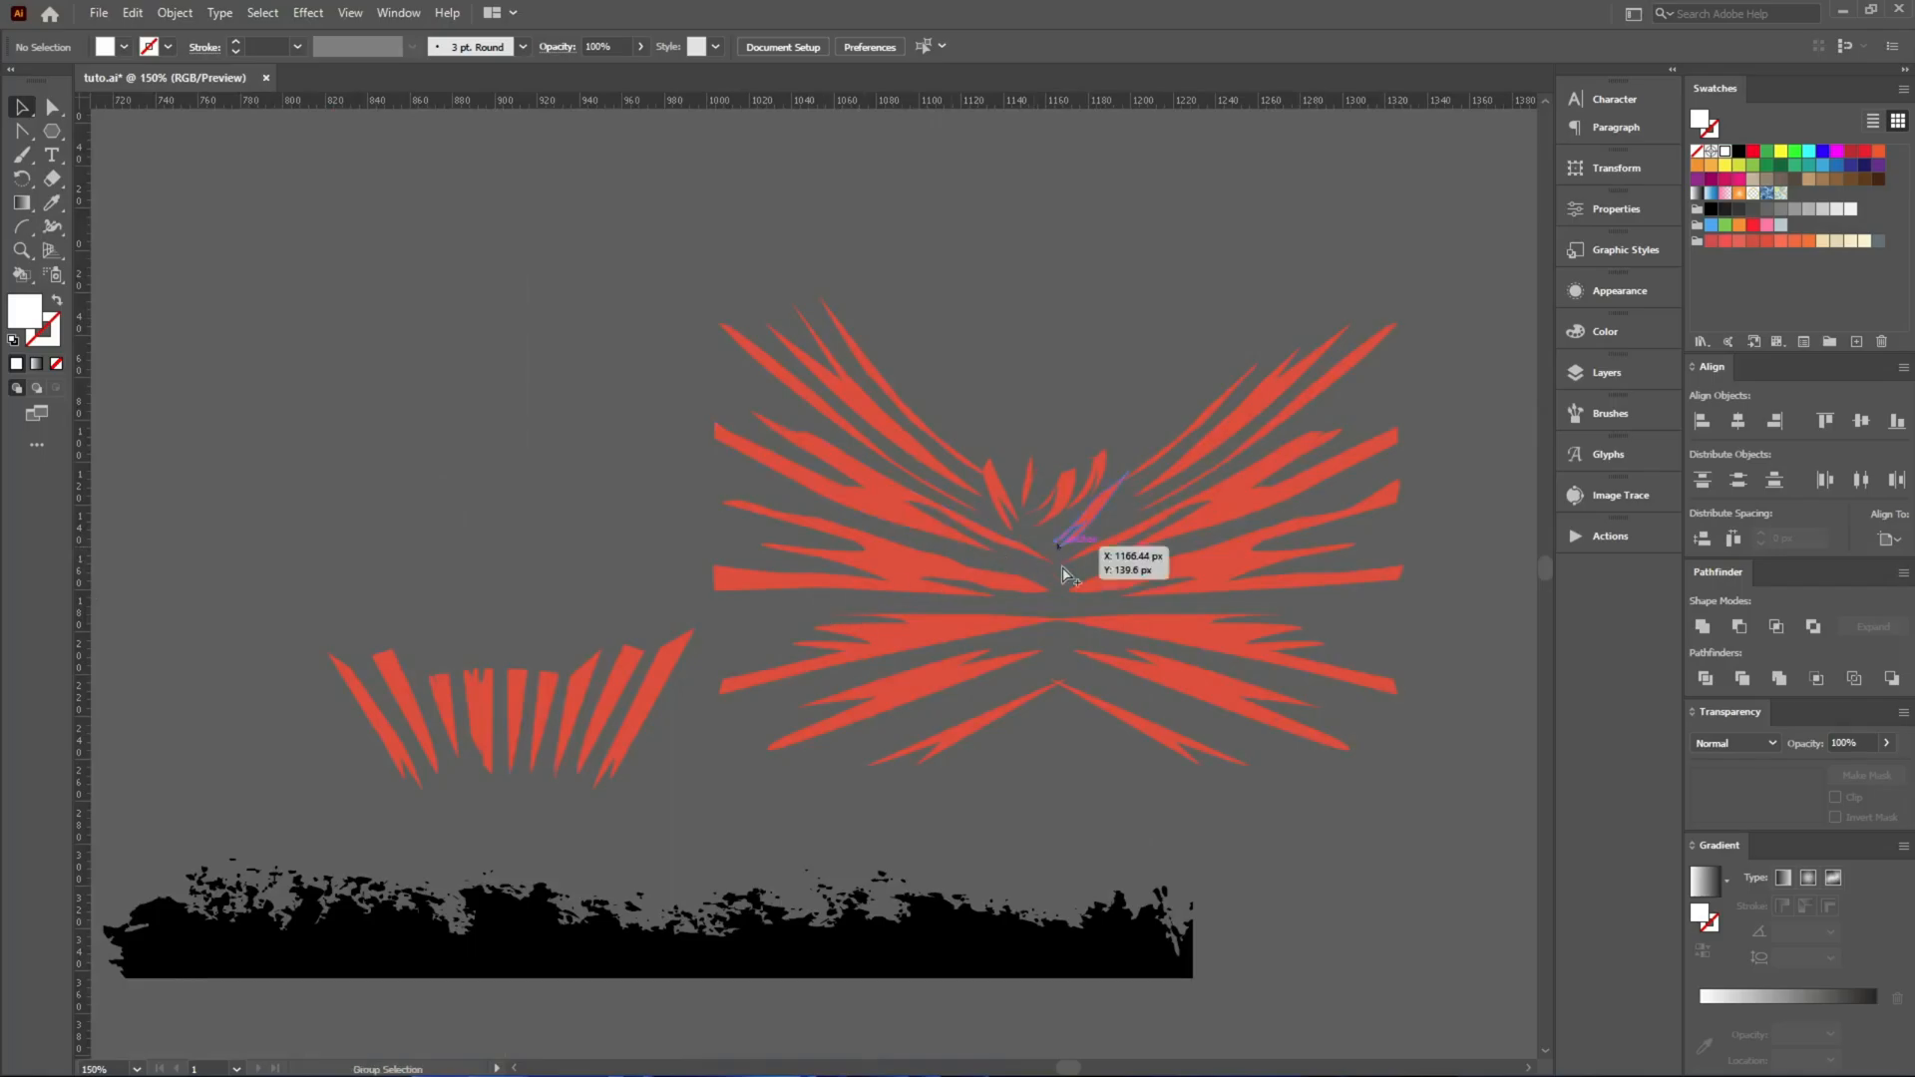
scroll(1065, 557, up, 4)
scroll(1043, 620, down, 4)
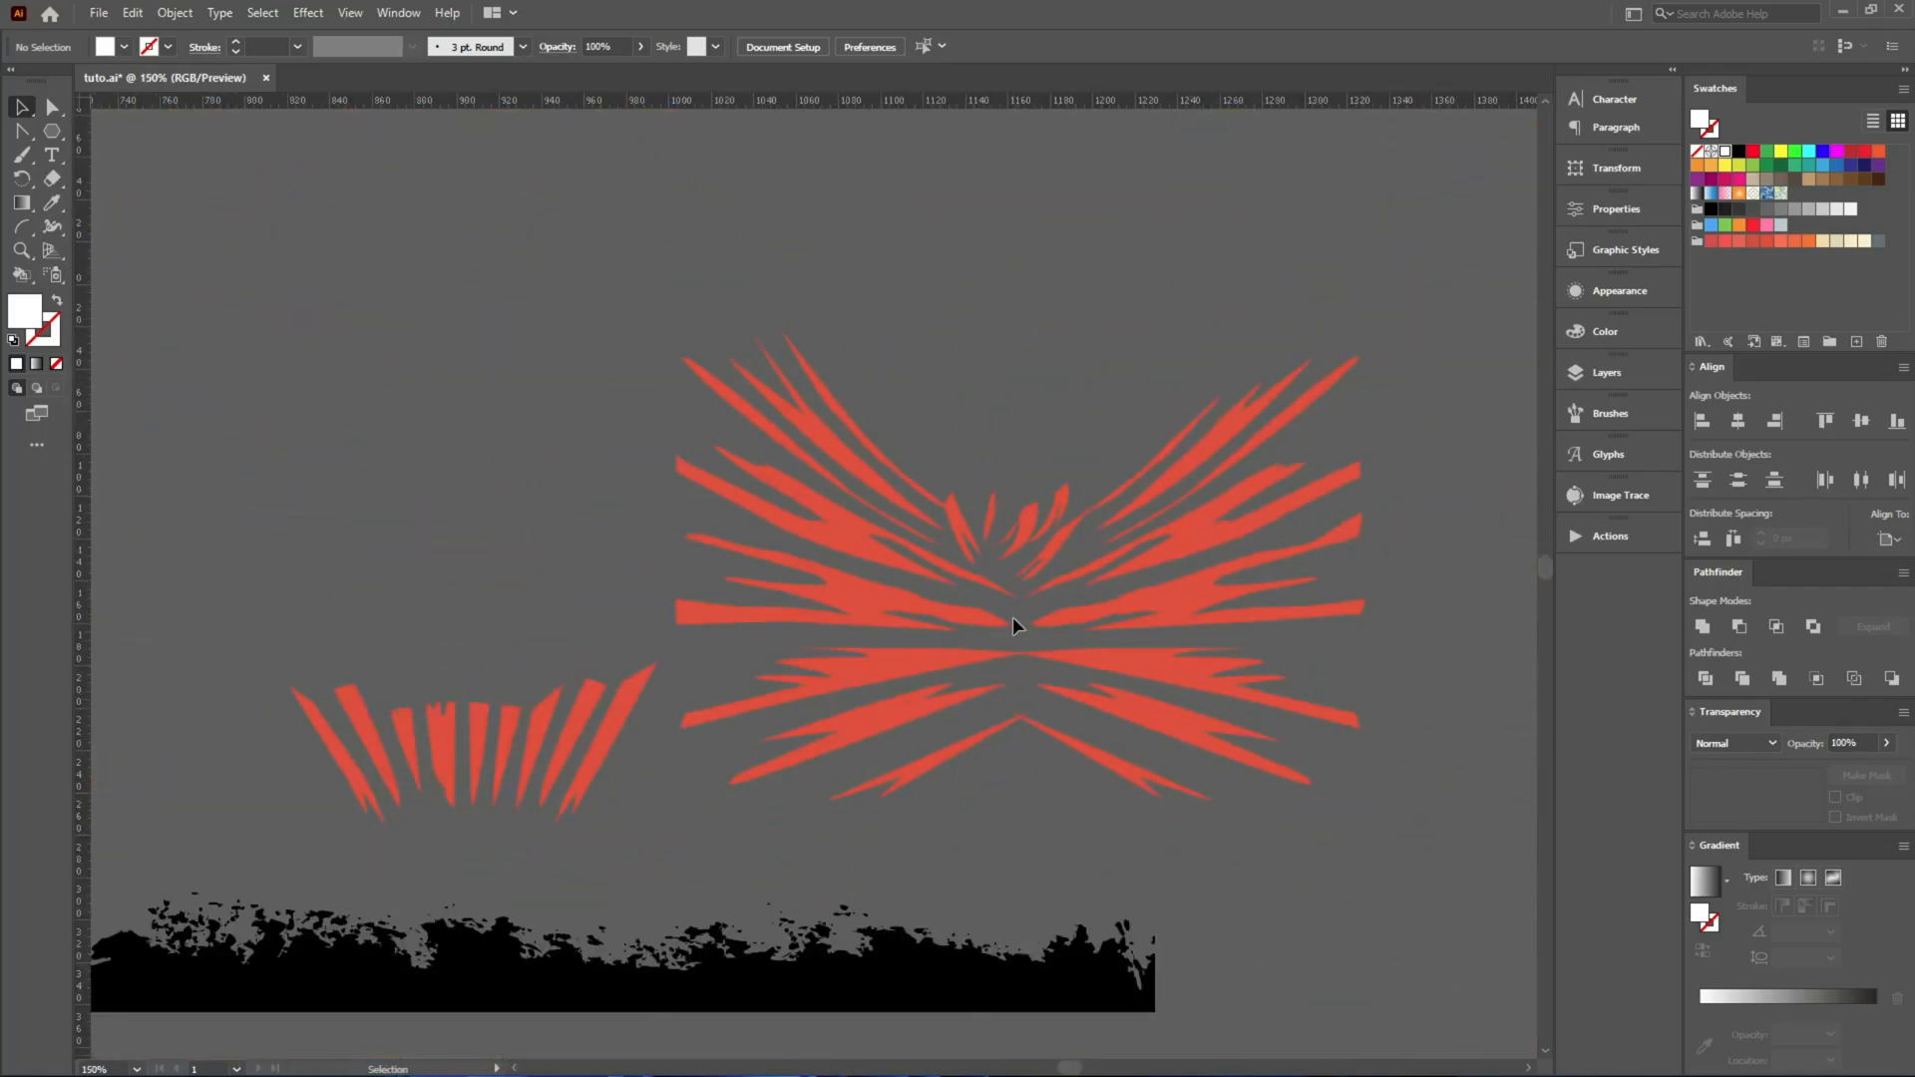
scroll(1015, 499, up, 5)
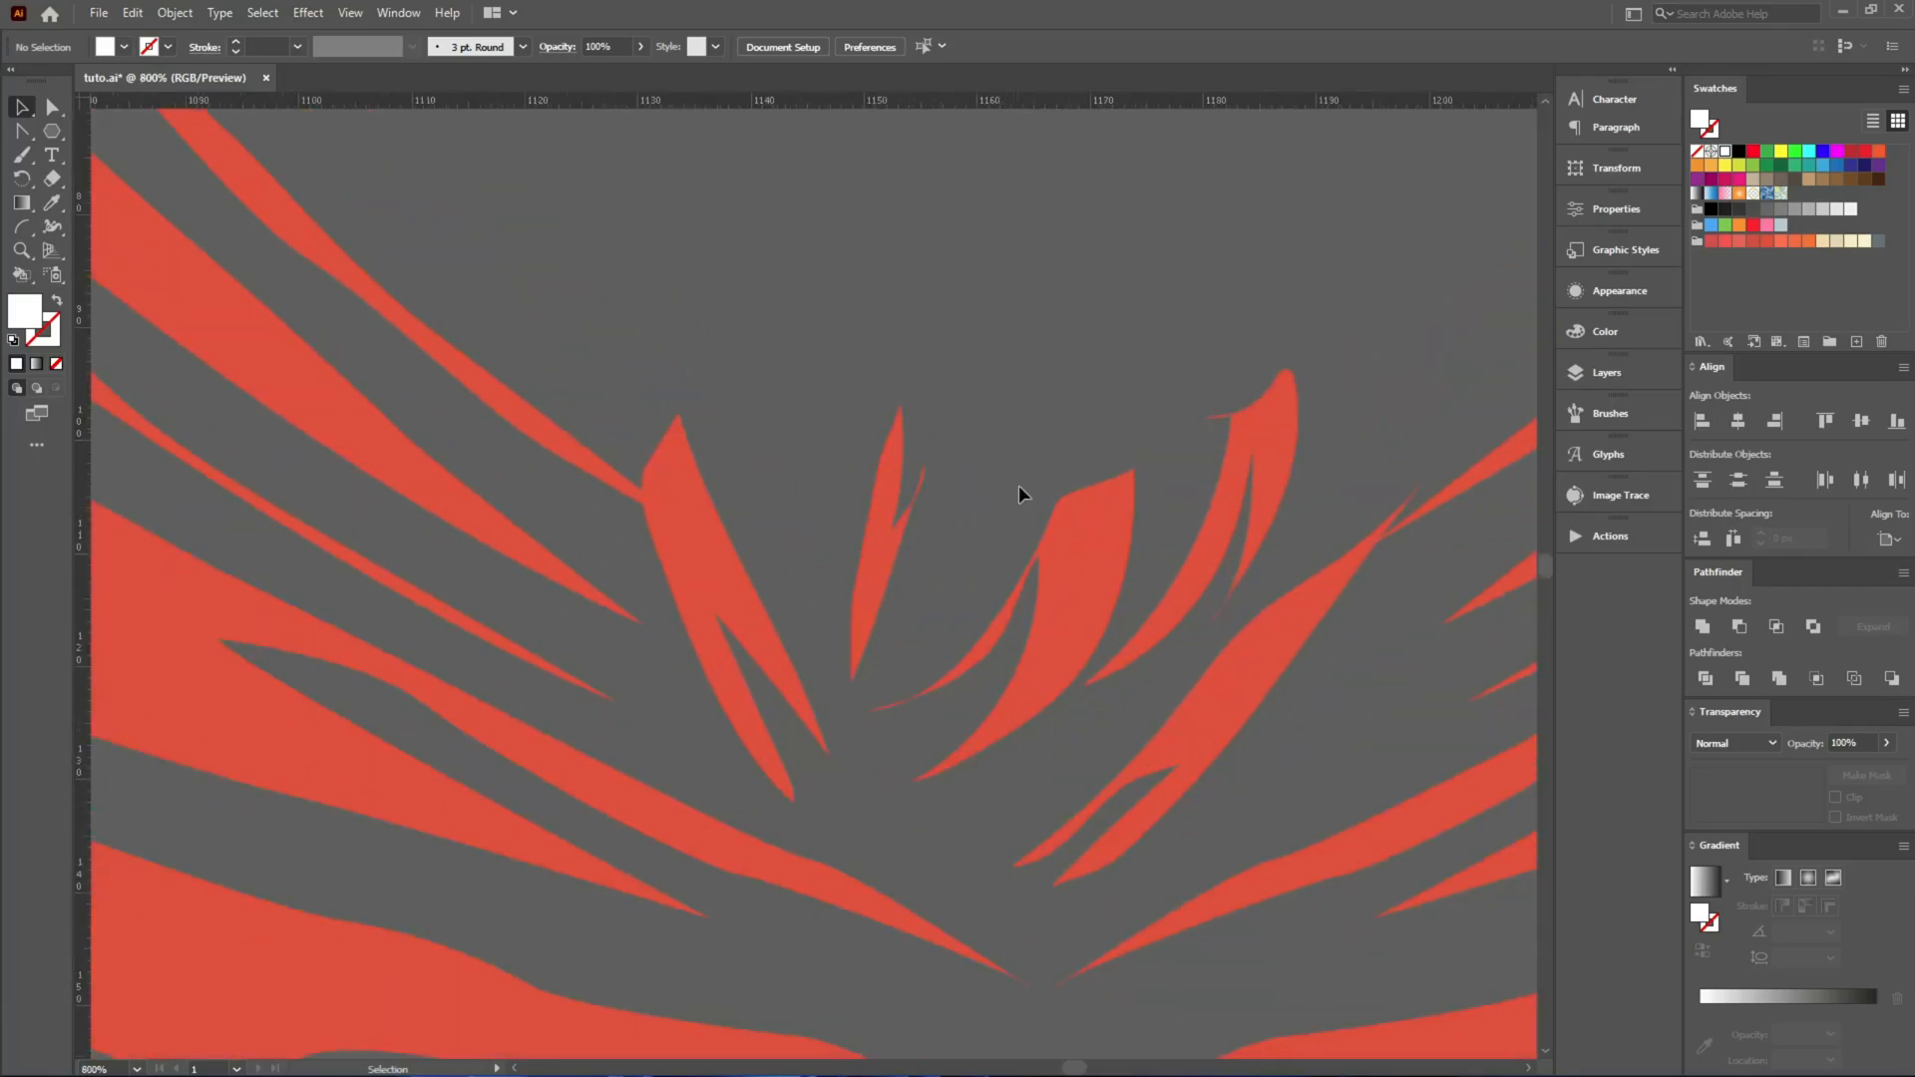
drag(1105, 551, 1098, 509)
key(v)
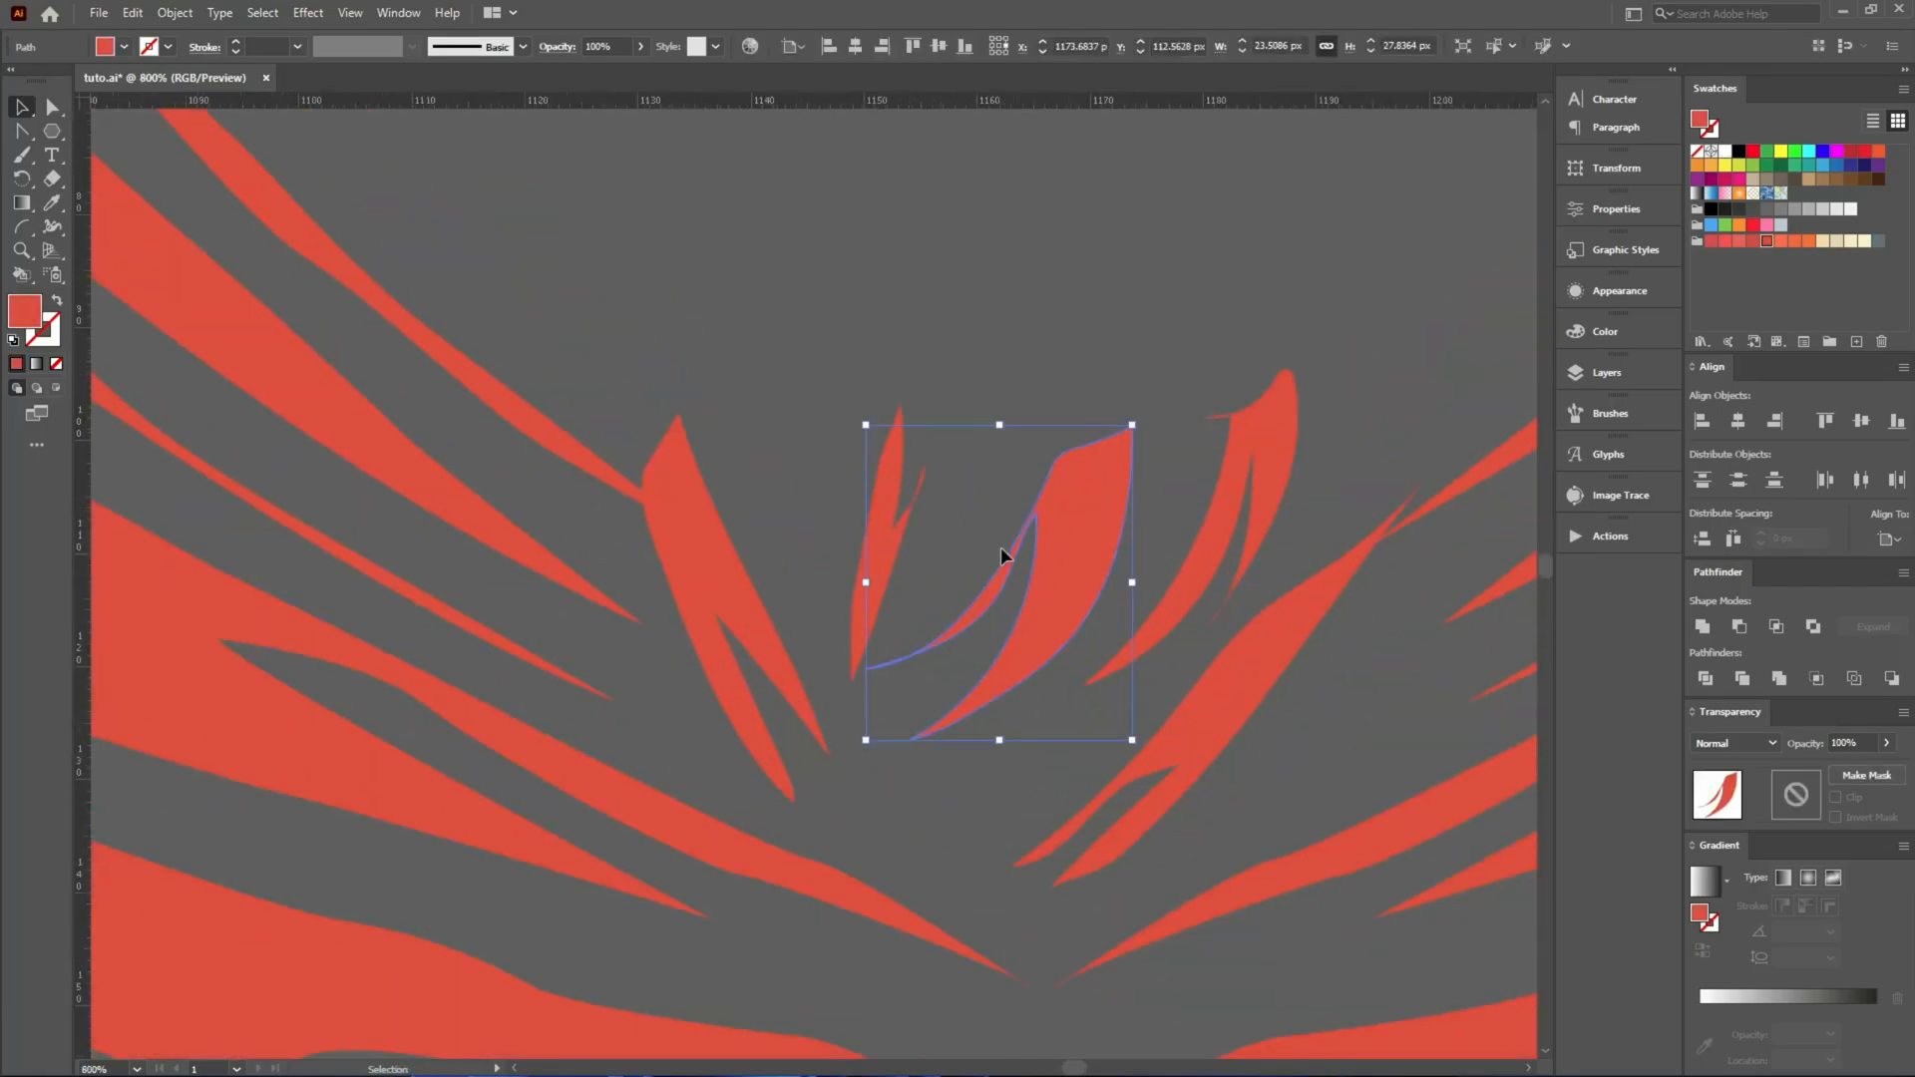
drag(1137, 413, 1121, 319)
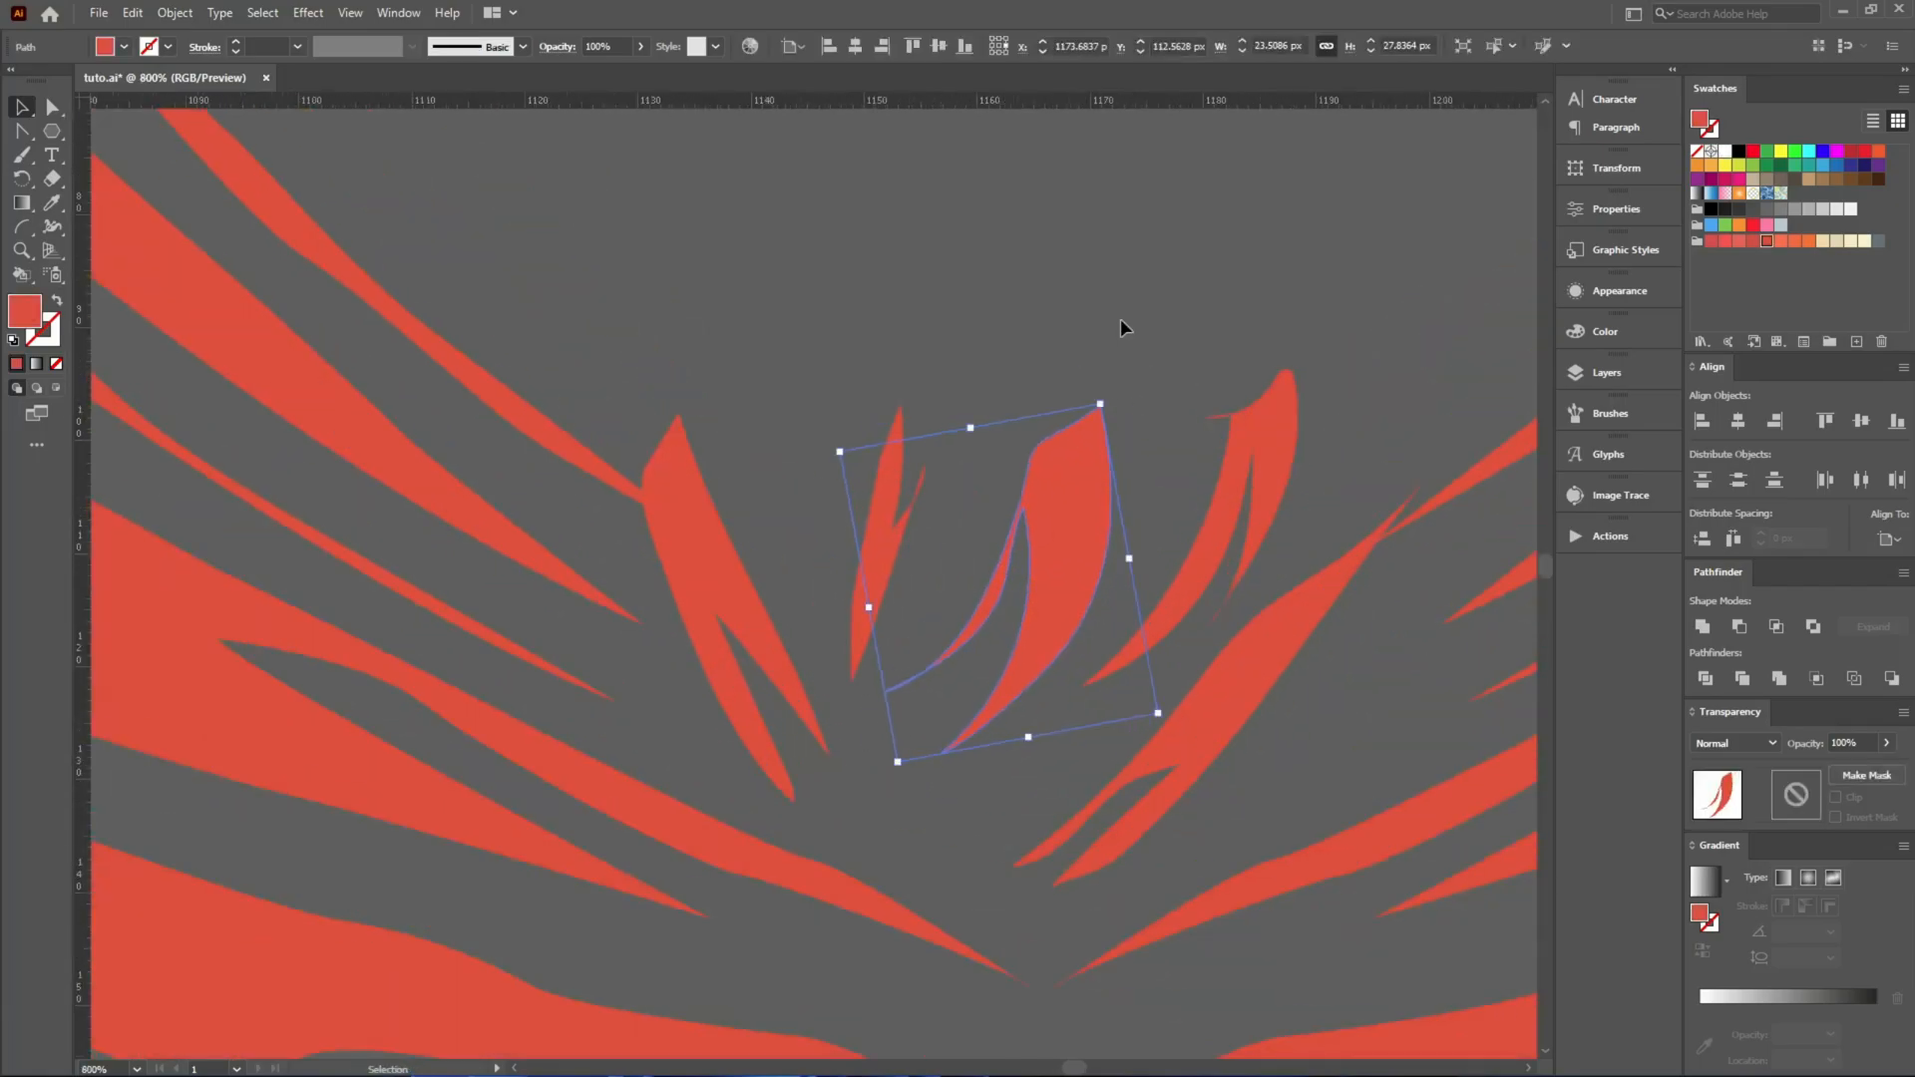
click(1115, 325)
Place the two boxers side by side between the vertical guides, with the punching boxer on the left.
scroll(1109, 359, down, 4)
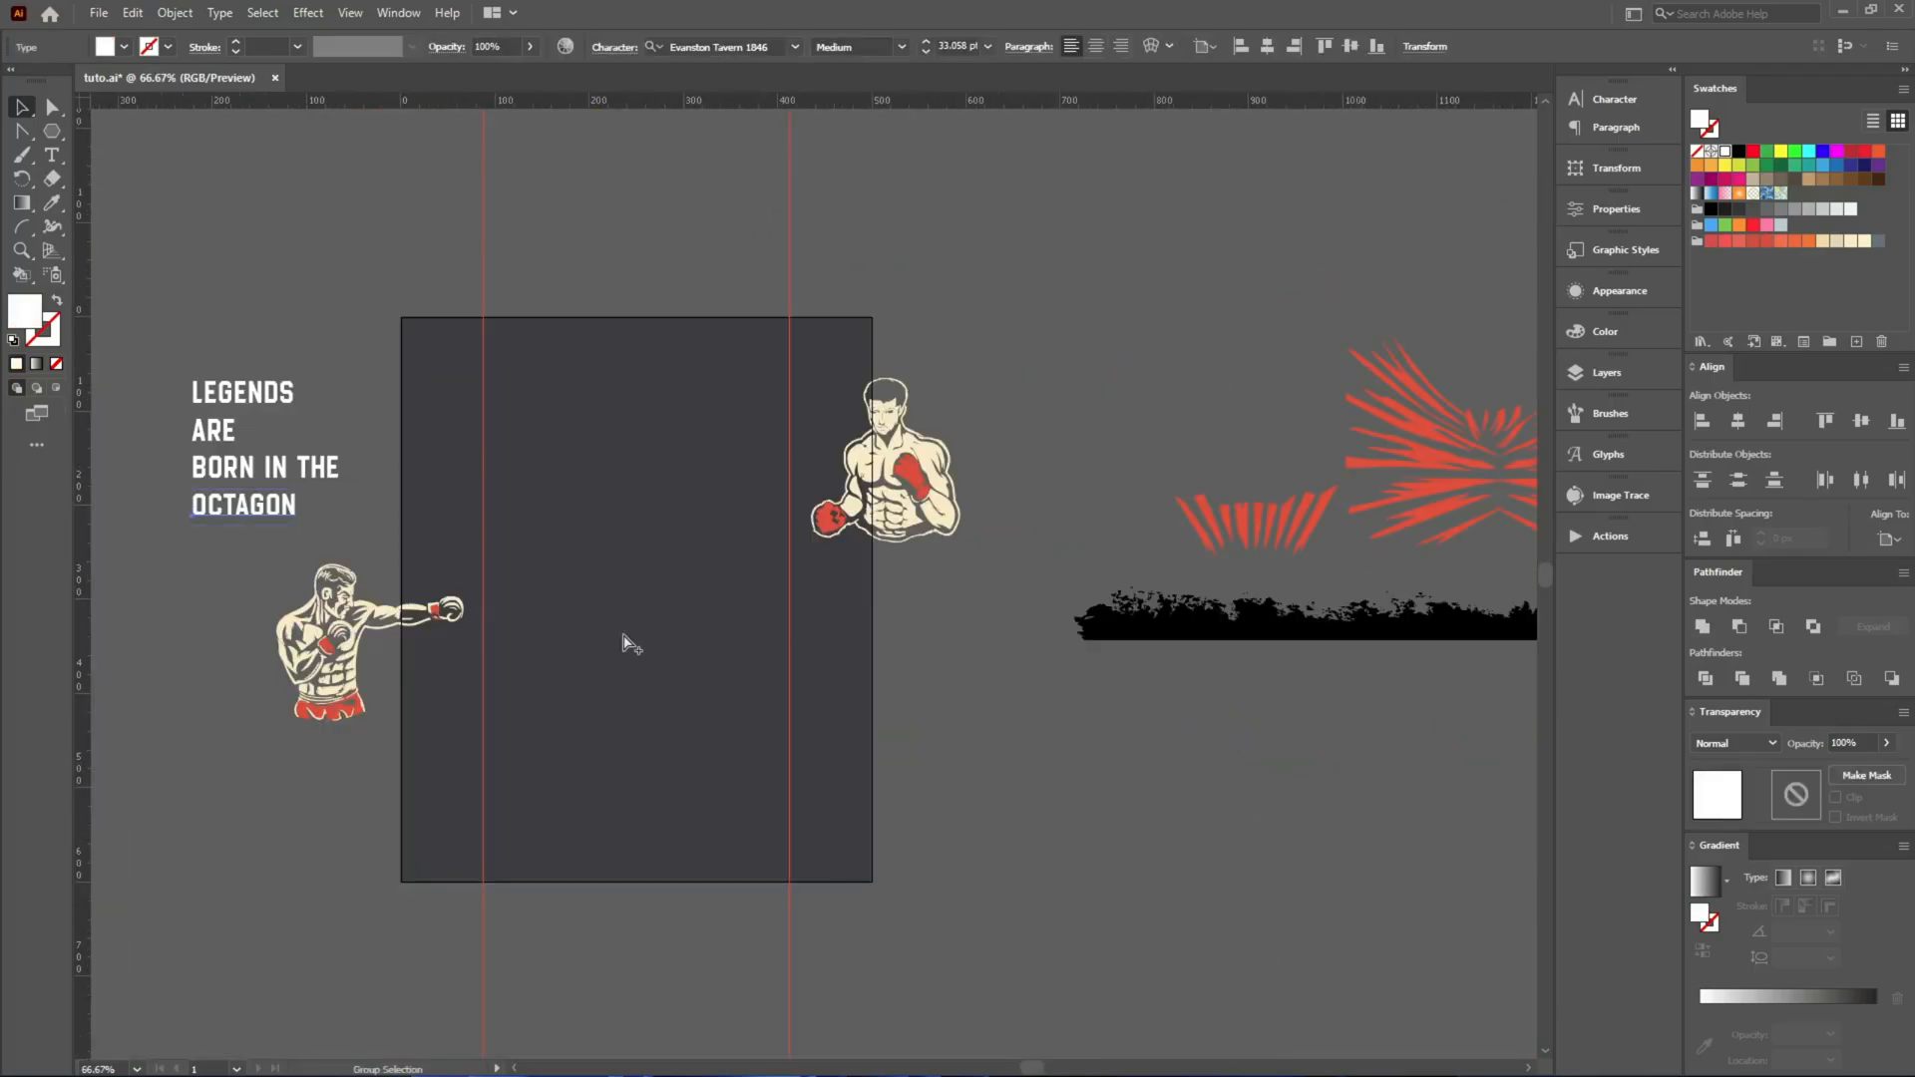
key(ctrl+plus)
key(ctrl+plus)
drag(781, 522, 795, 489)
drag(1414, 412, 1019, 663)
click(1256, 890)
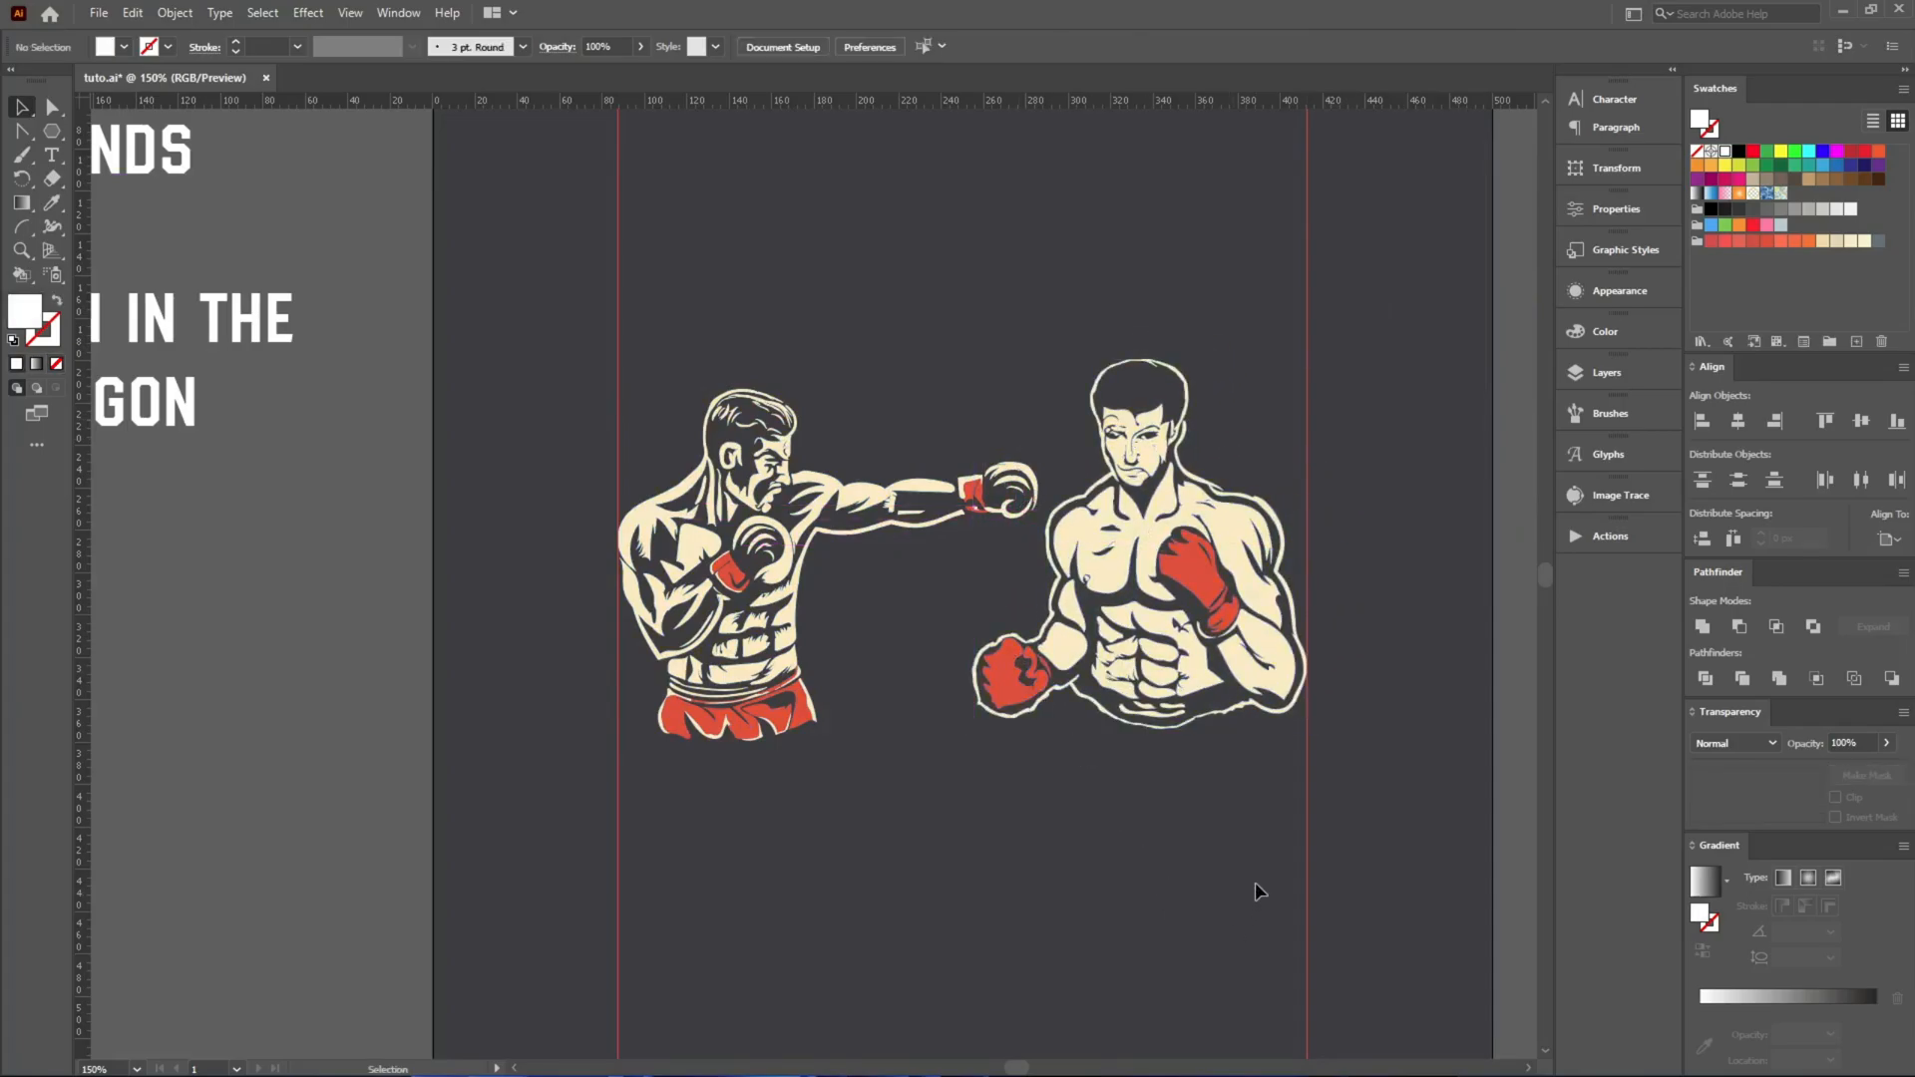
Align the two boxers along their bottom edges and group them.
drag(1254, 795, 565, 454)
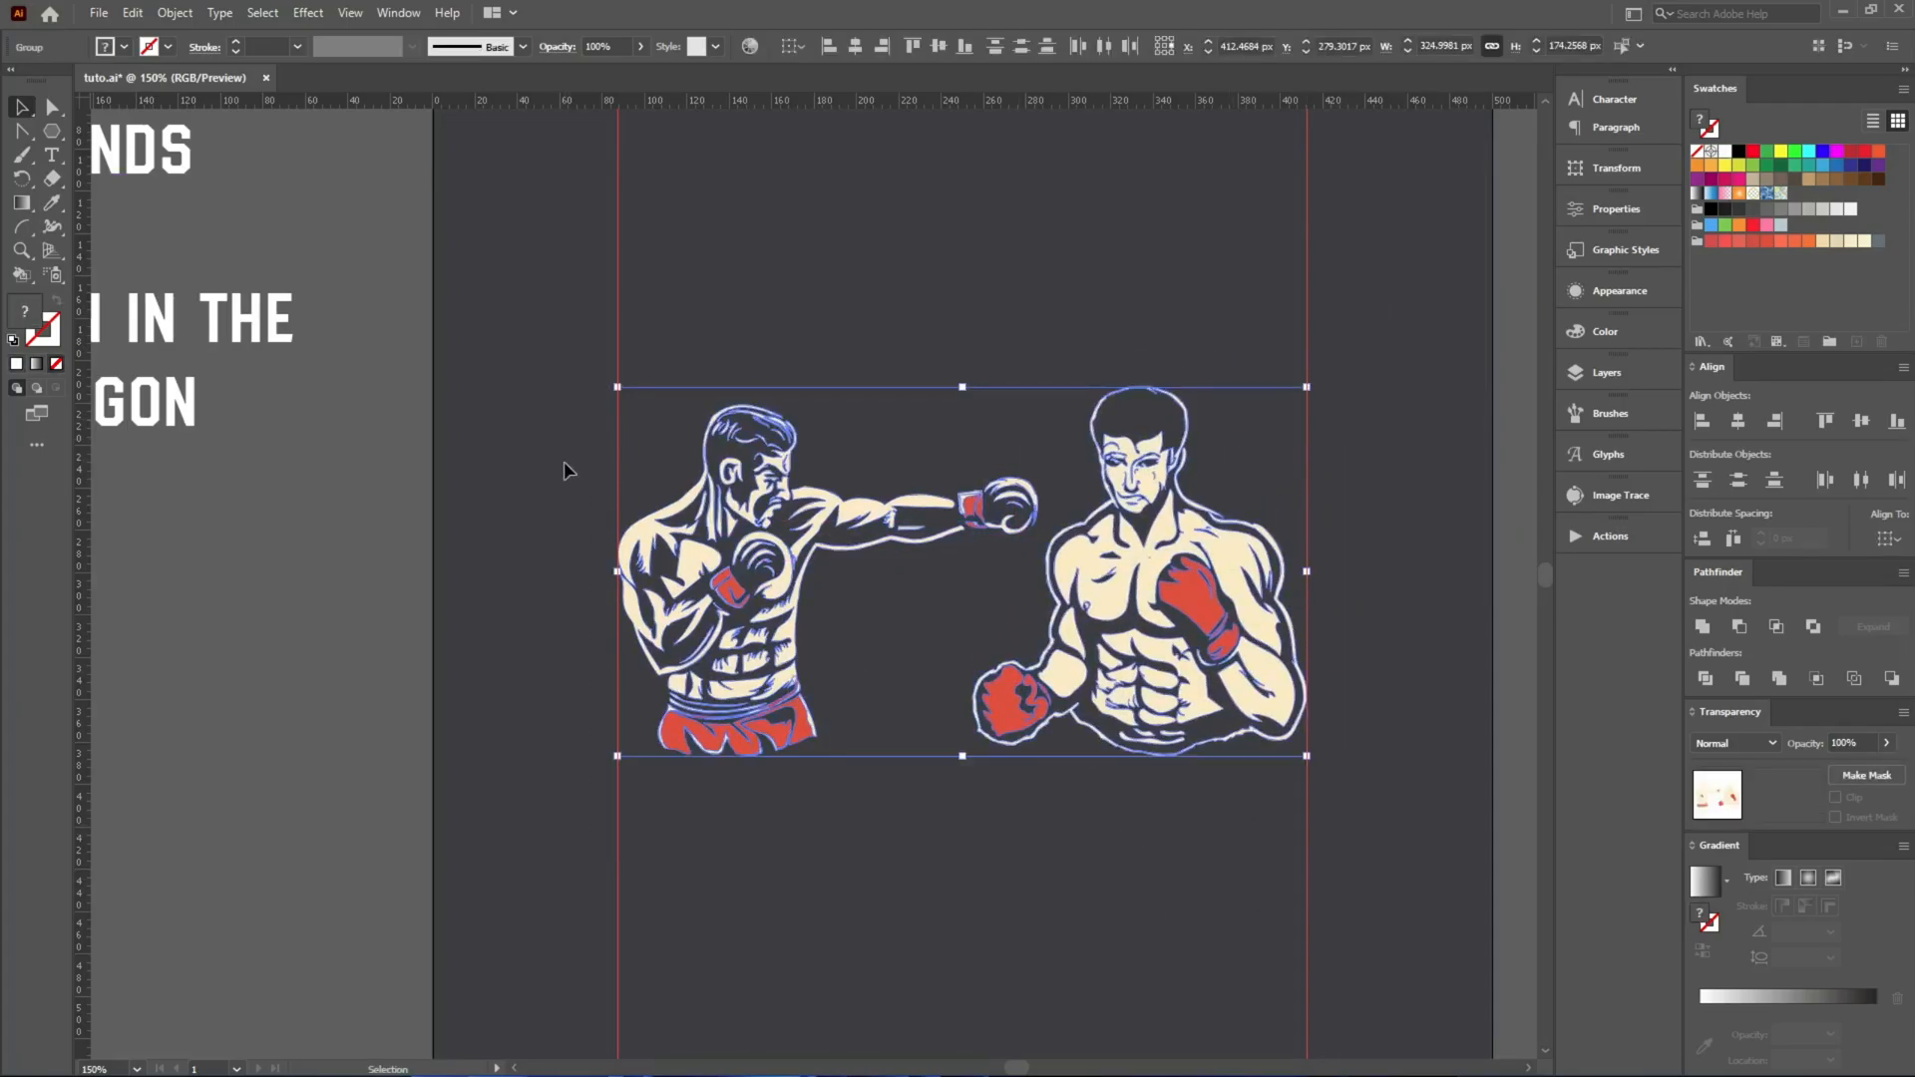
click(589, 384)
click(878, 516)
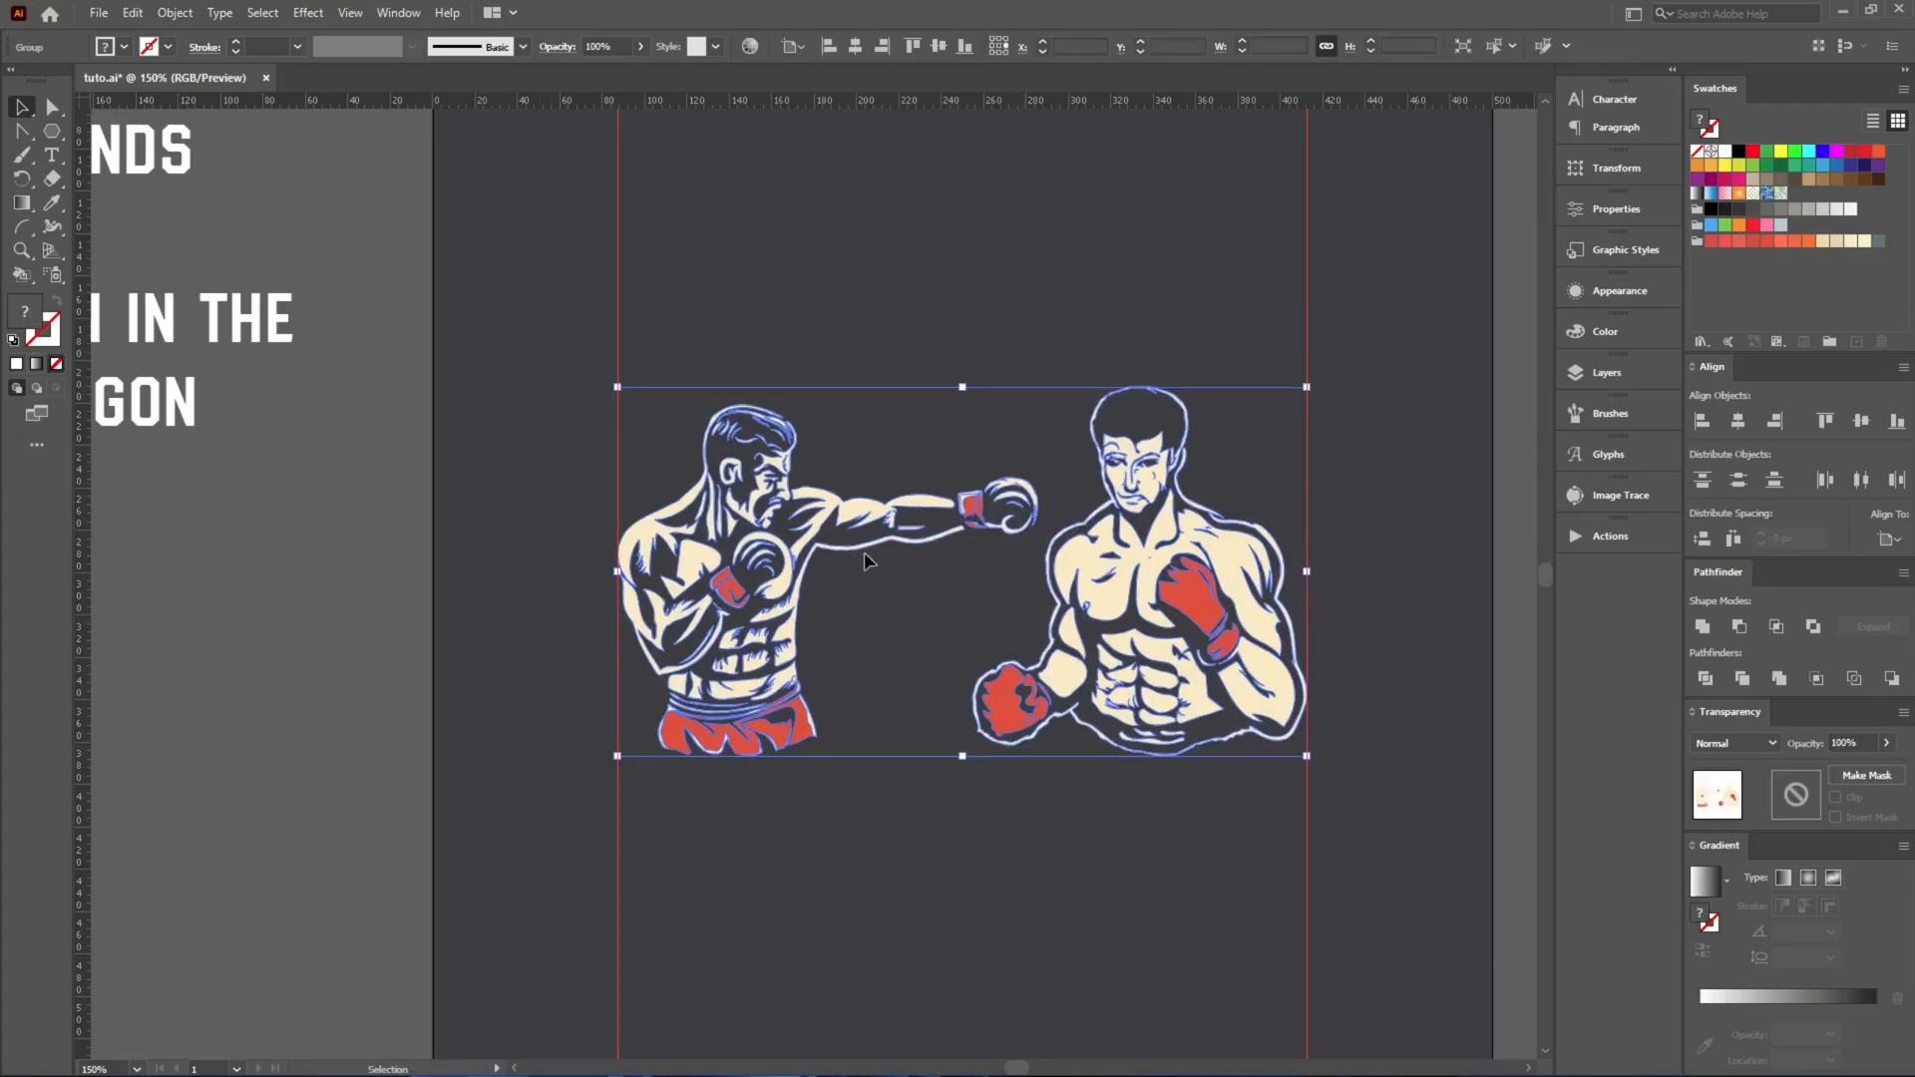
mouse_move(859, 505)
mouse_down()
mouse_move(682, 391)
mouse_move(859, 508)
mouse_up()
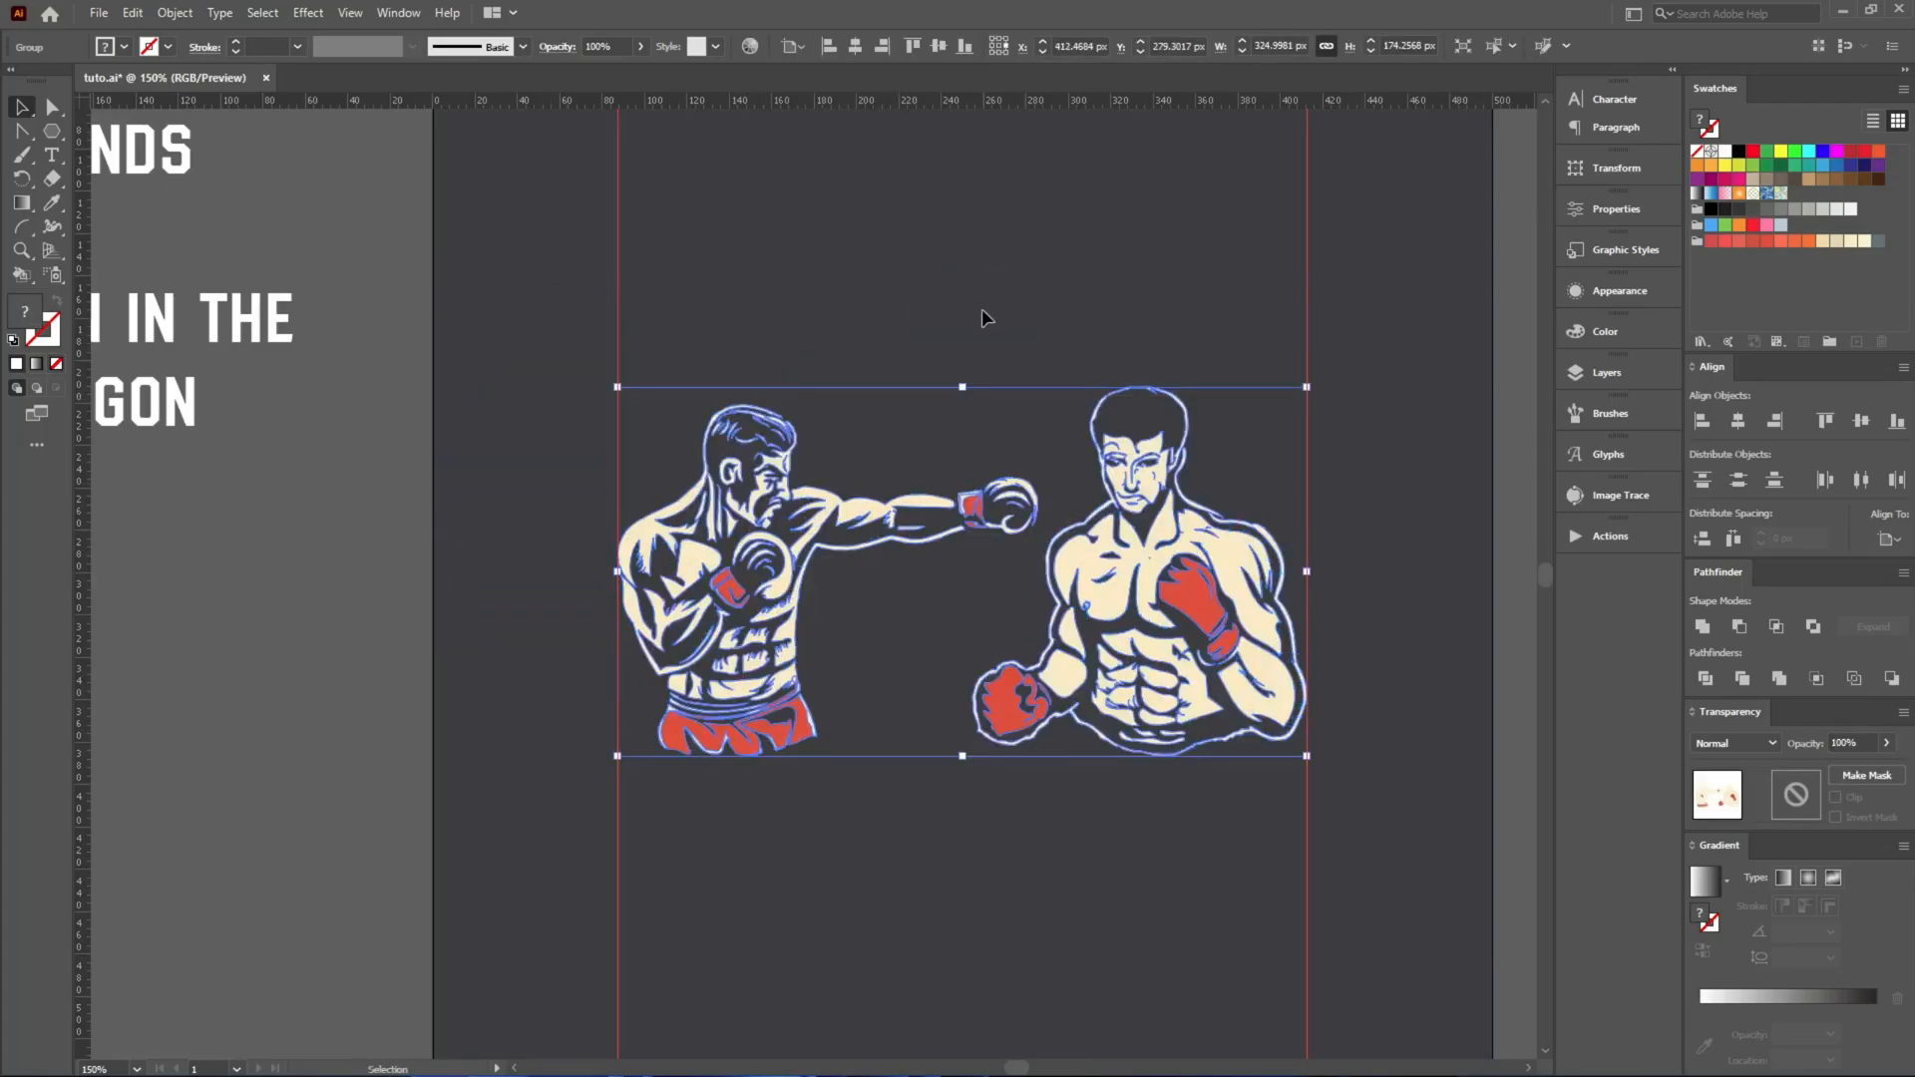
click(981, 308)
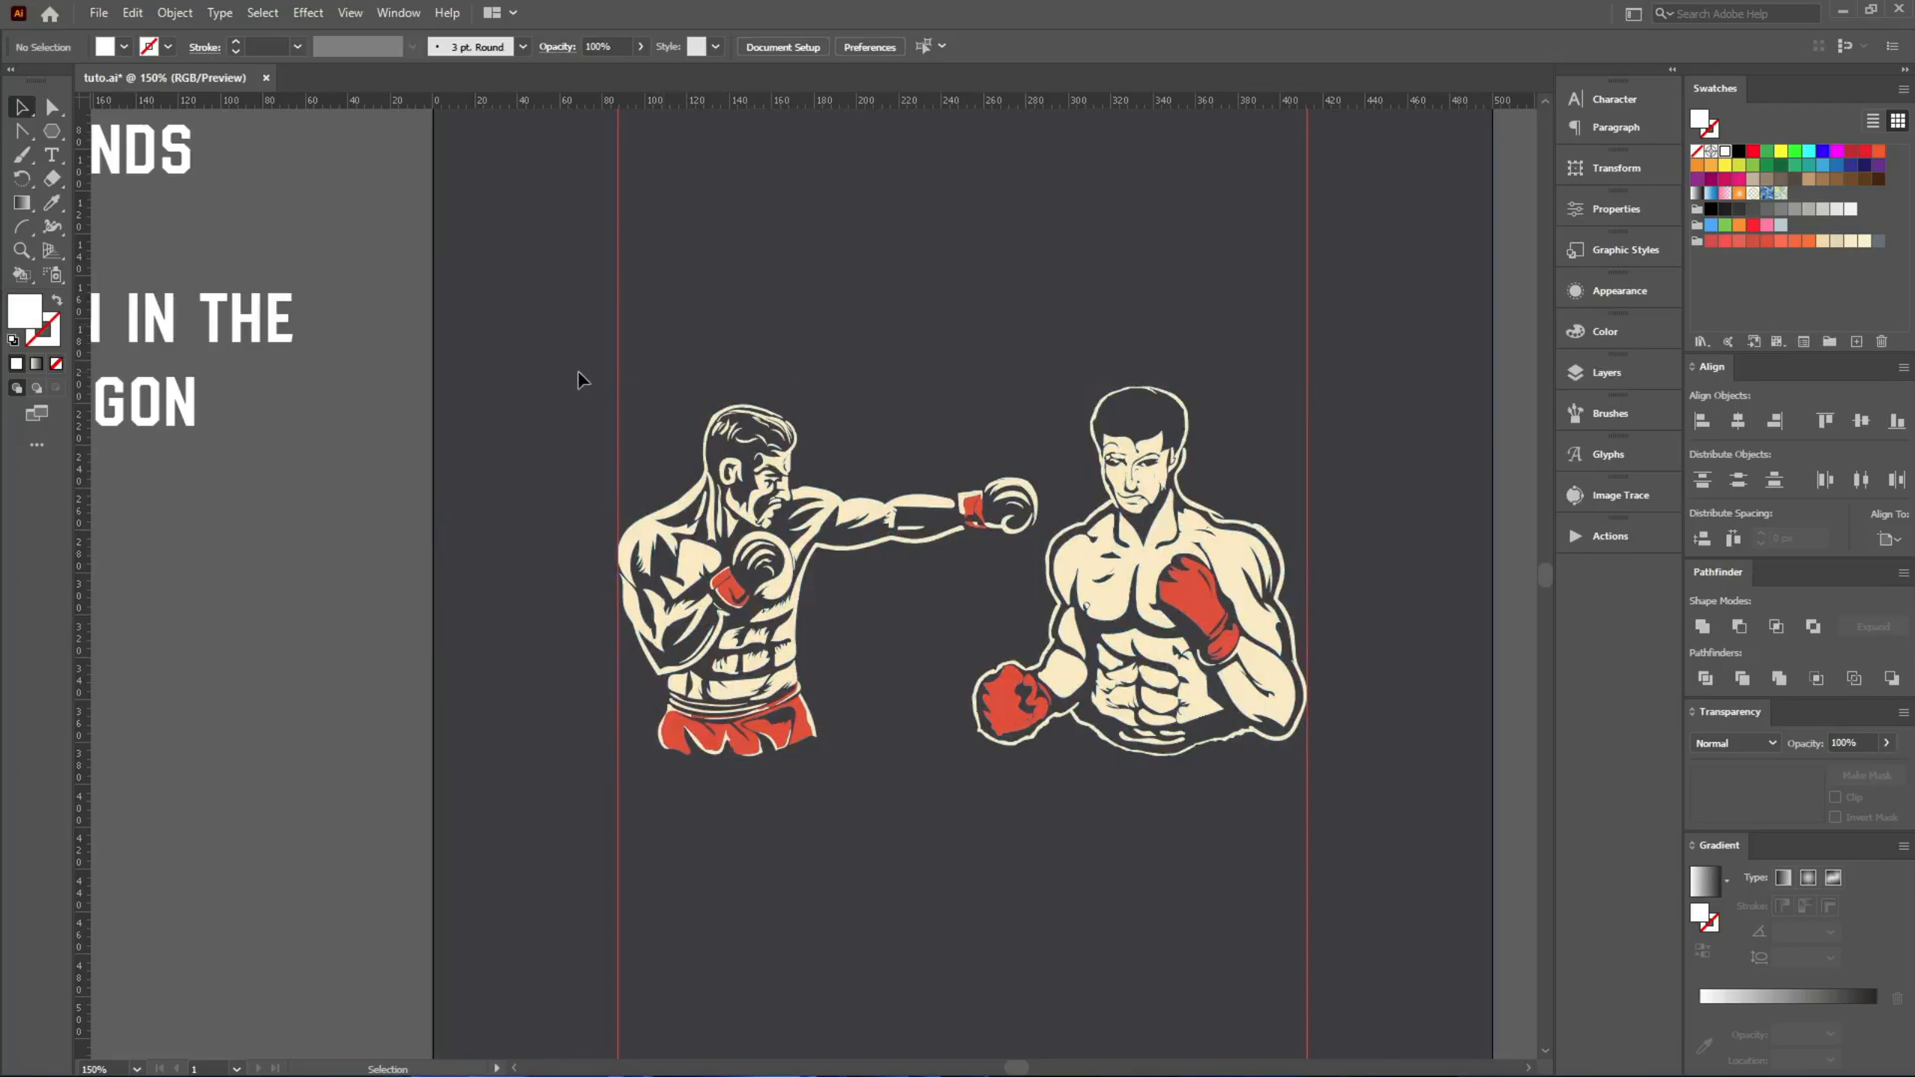
Move the word OCTAGON onto the artboard below the boxers and convert it to outlines.
click(155, 423)
scroll(277, 399, down, 1)
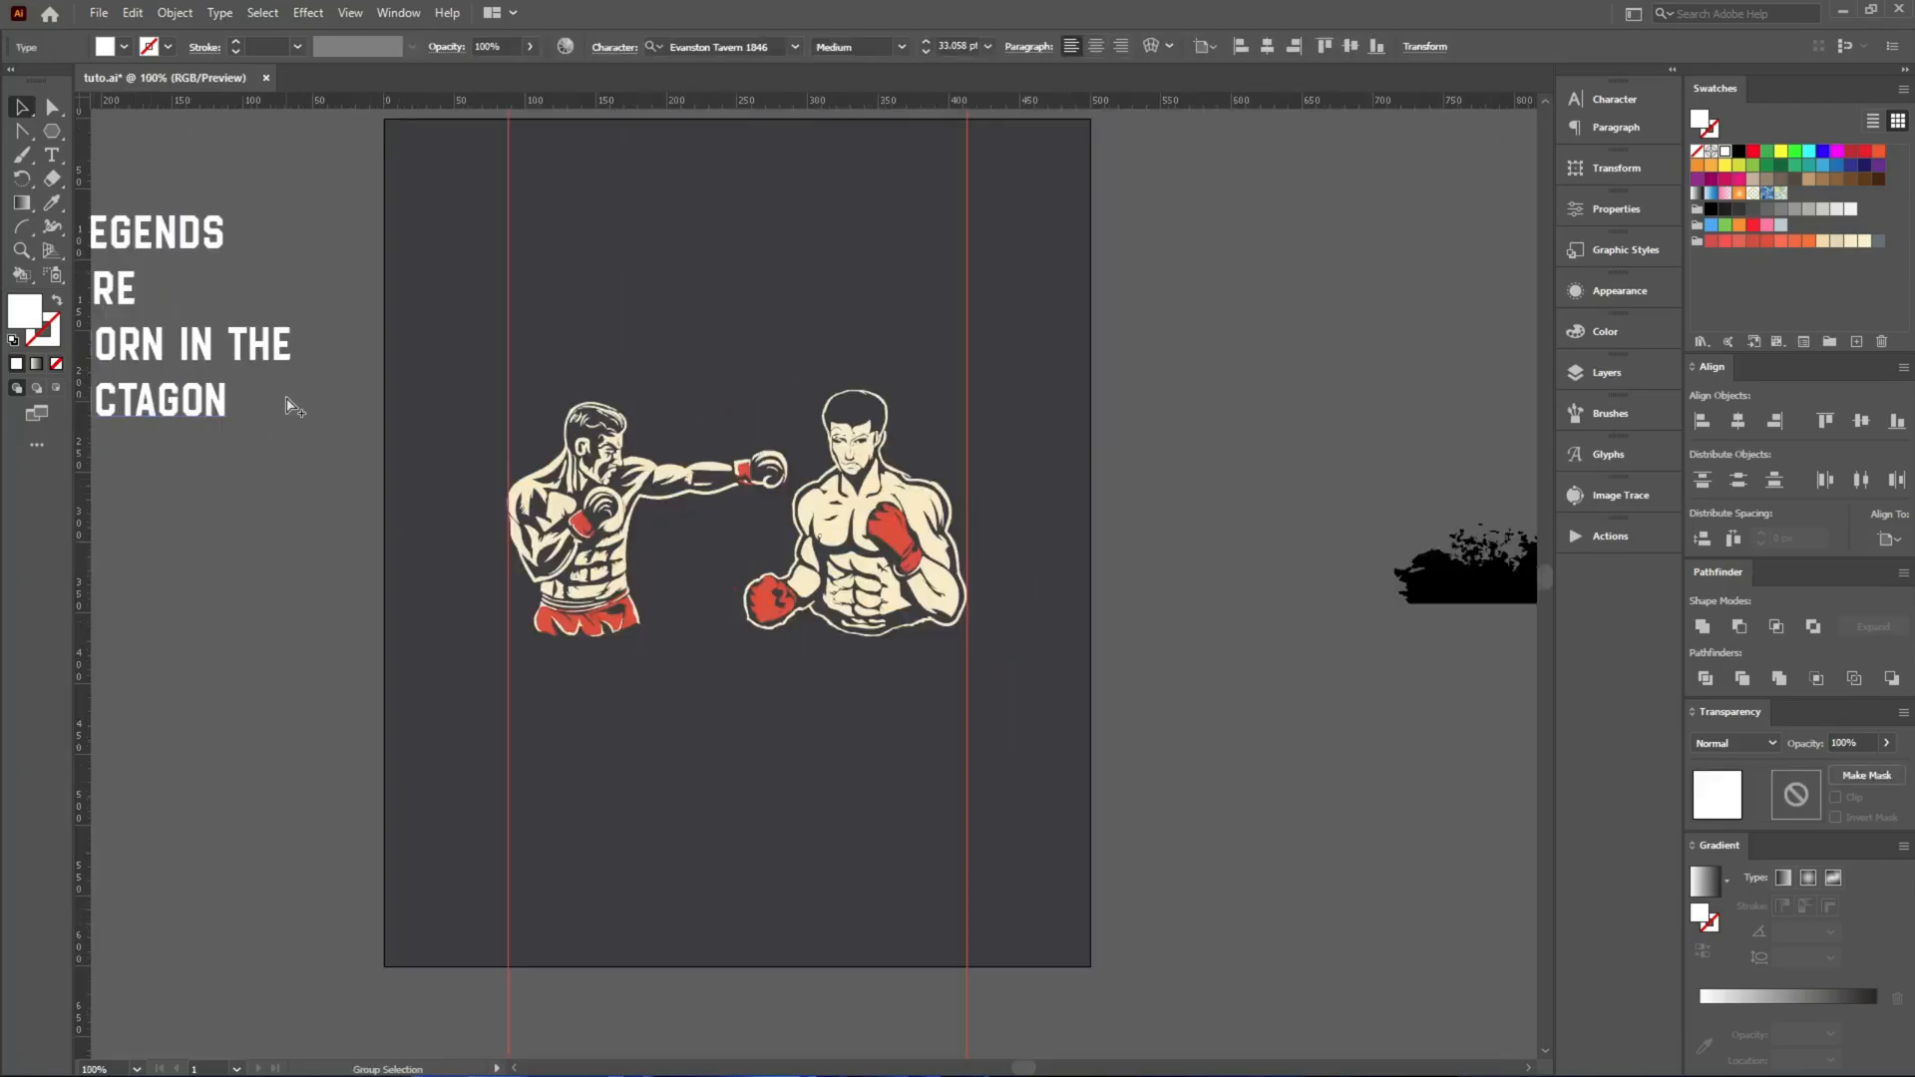
drag(199, 404, 753, 691)
right_click(753, 691)
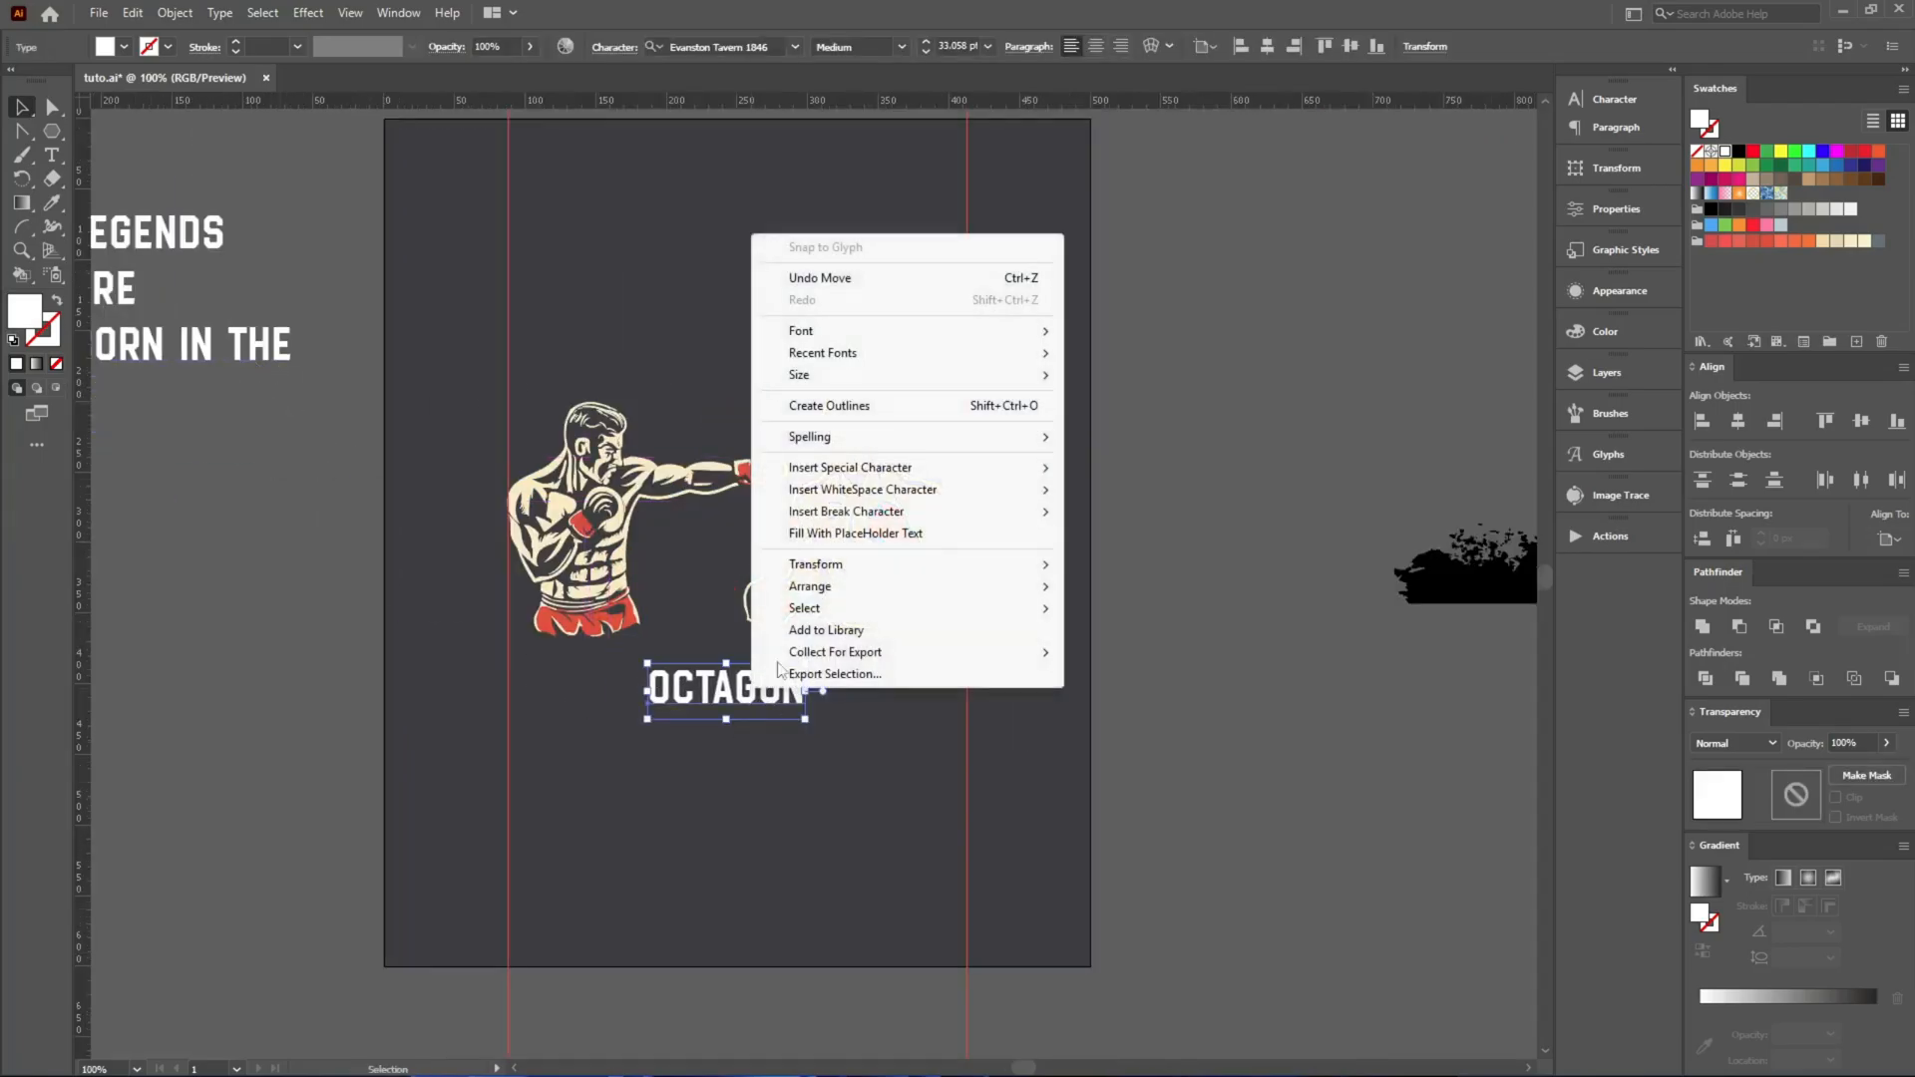
click(830, 415)
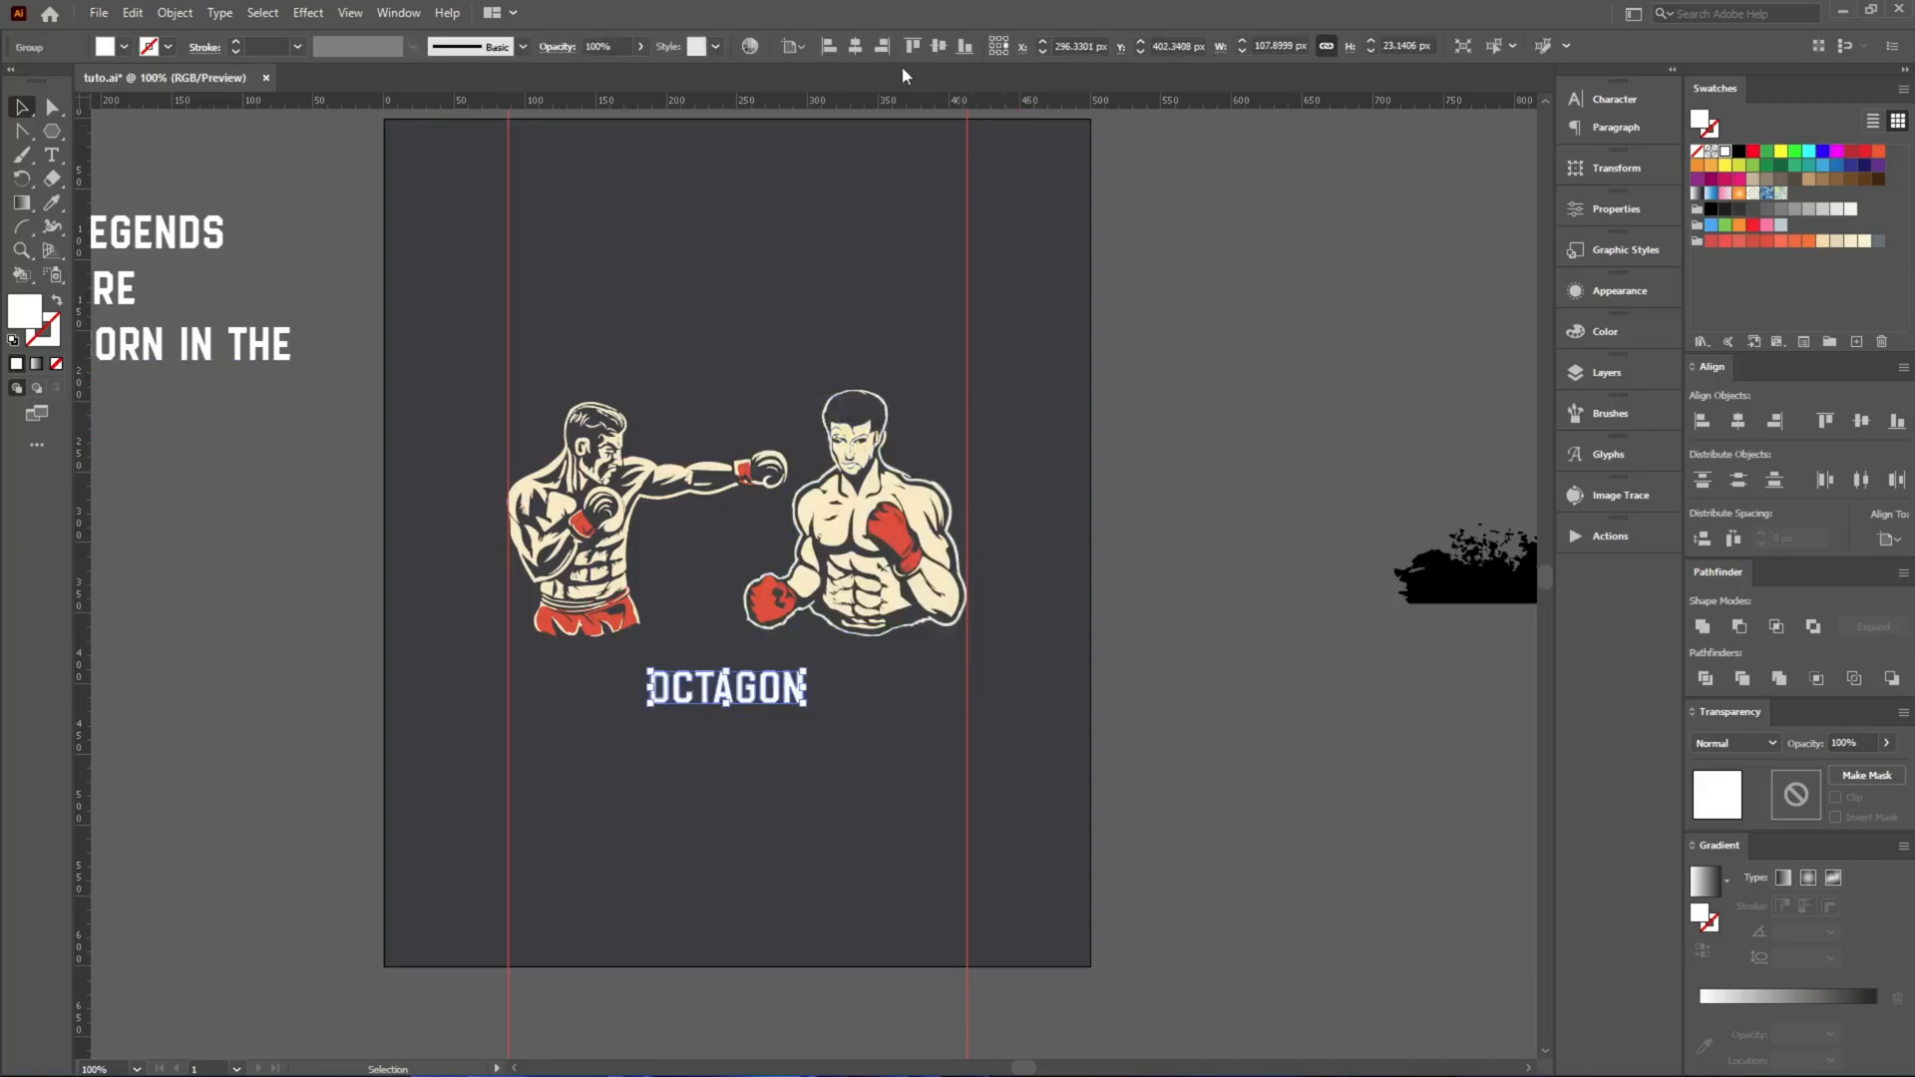
Center OCTAGON horizontally, enlarge it to span the two vertical guides, and shift it down toward the artboard's lower part.
click(855, 47)
scroll(771, 677, up, 3)
drag(771, 674, 1112, 799)
scroll(1087, 627, down, 4)
scroll(923, 586, up, 1)
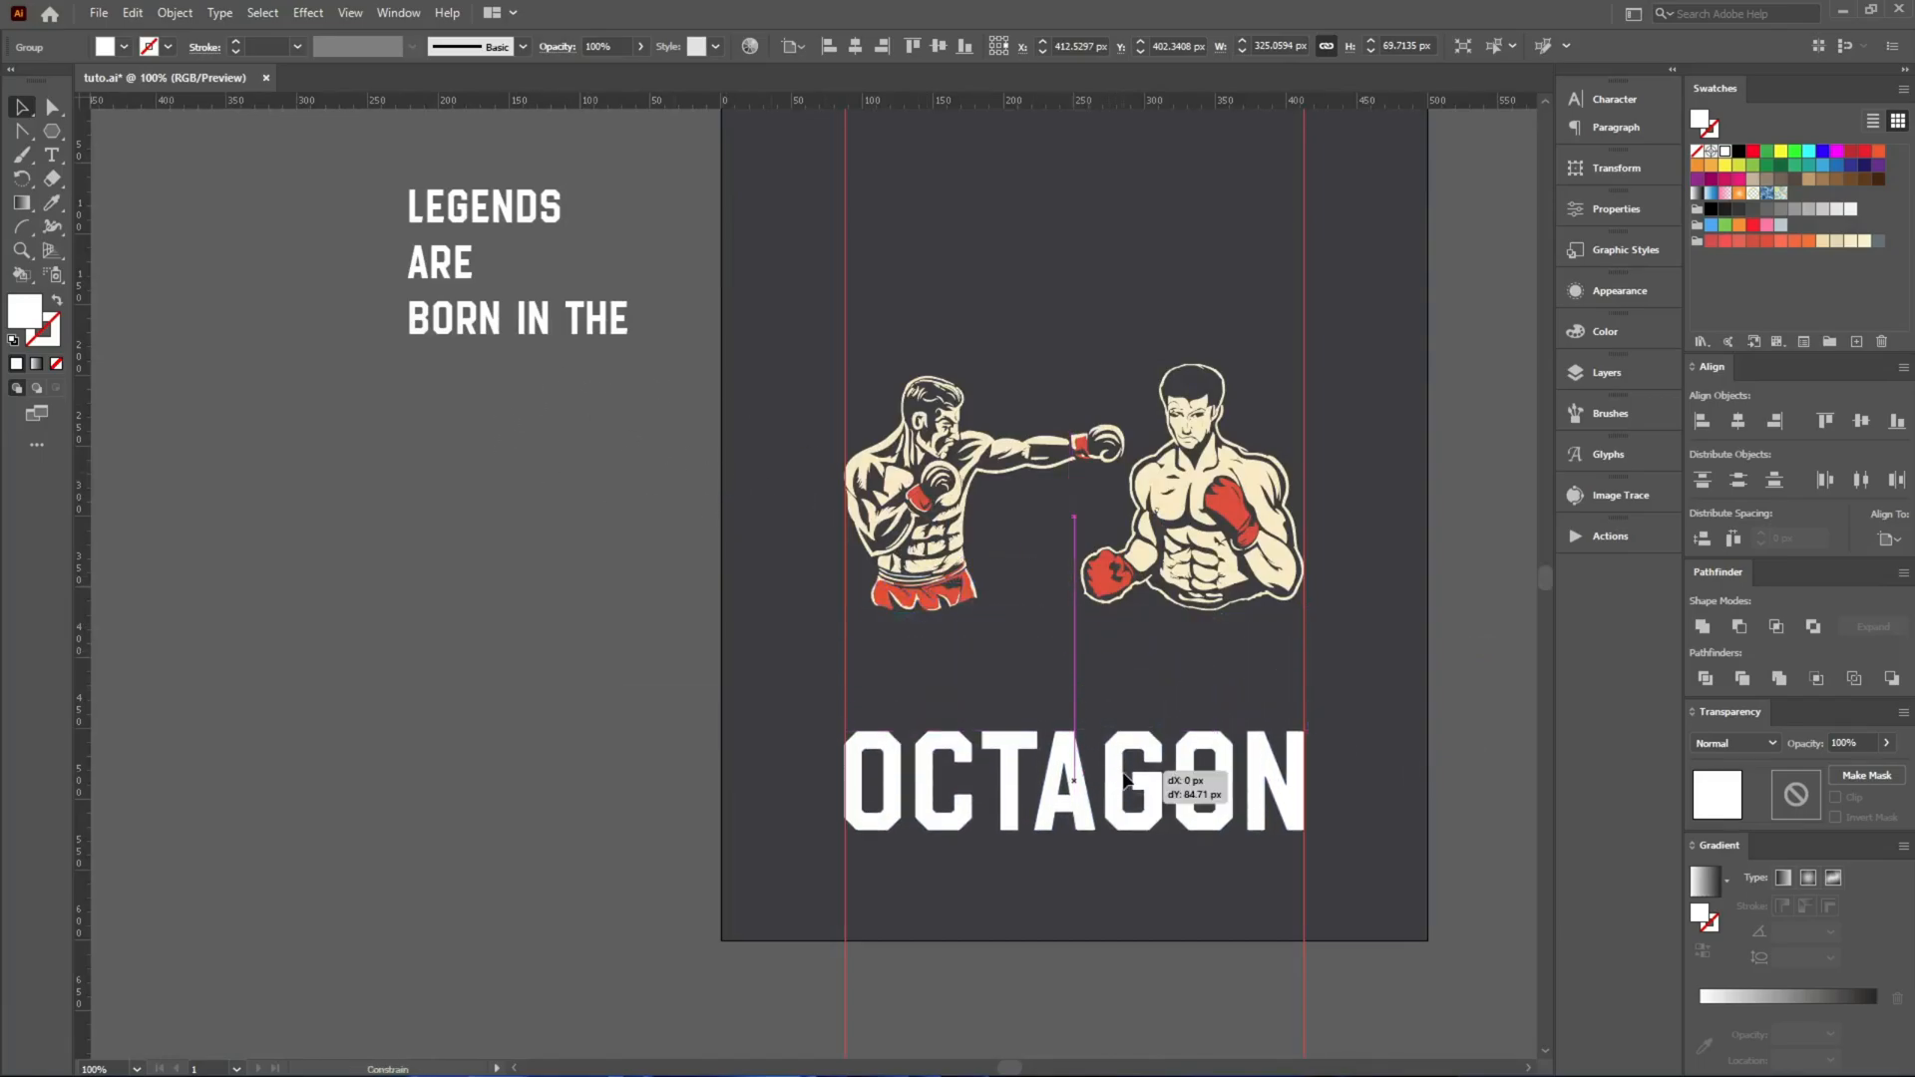
Move the BORN IN THE line between the boxers and OCTAGON and convert it to outlines.
drag(604, 338, 1155, 659)
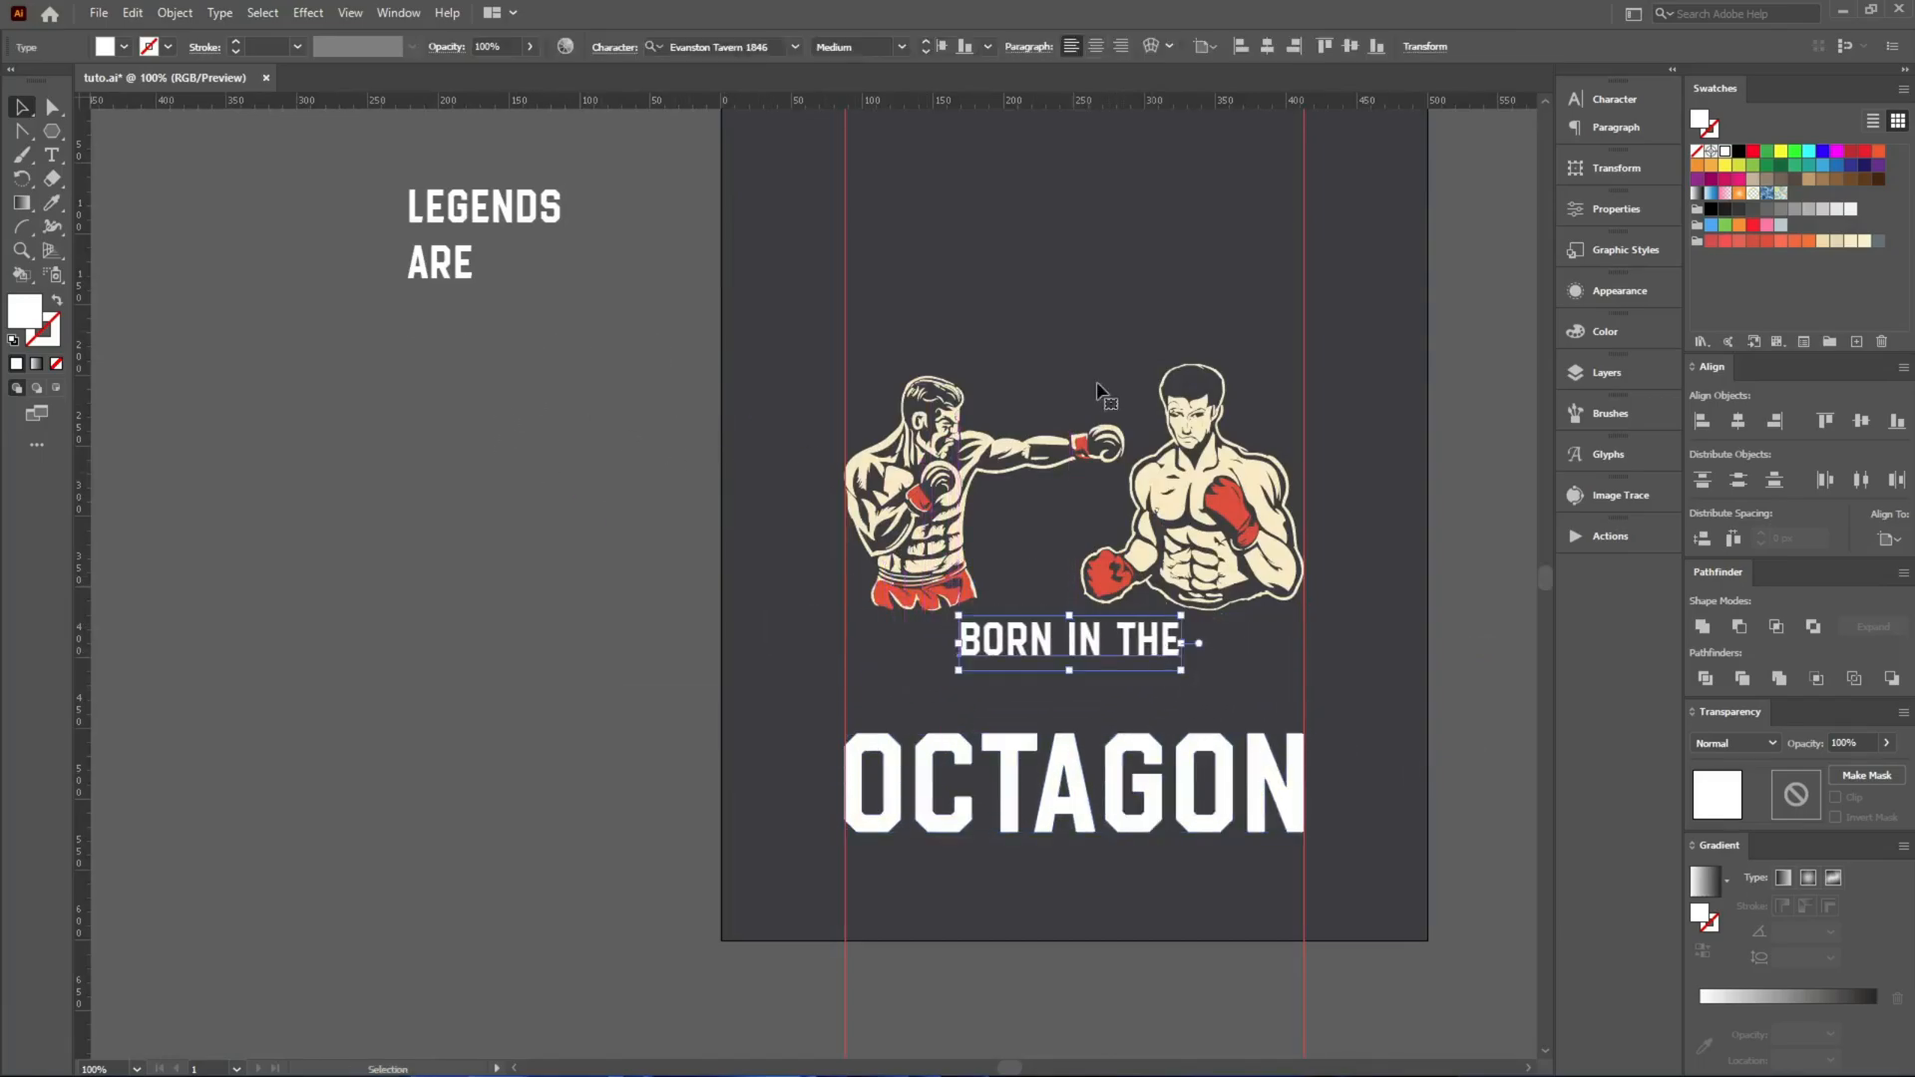
right_click(1140, 643)
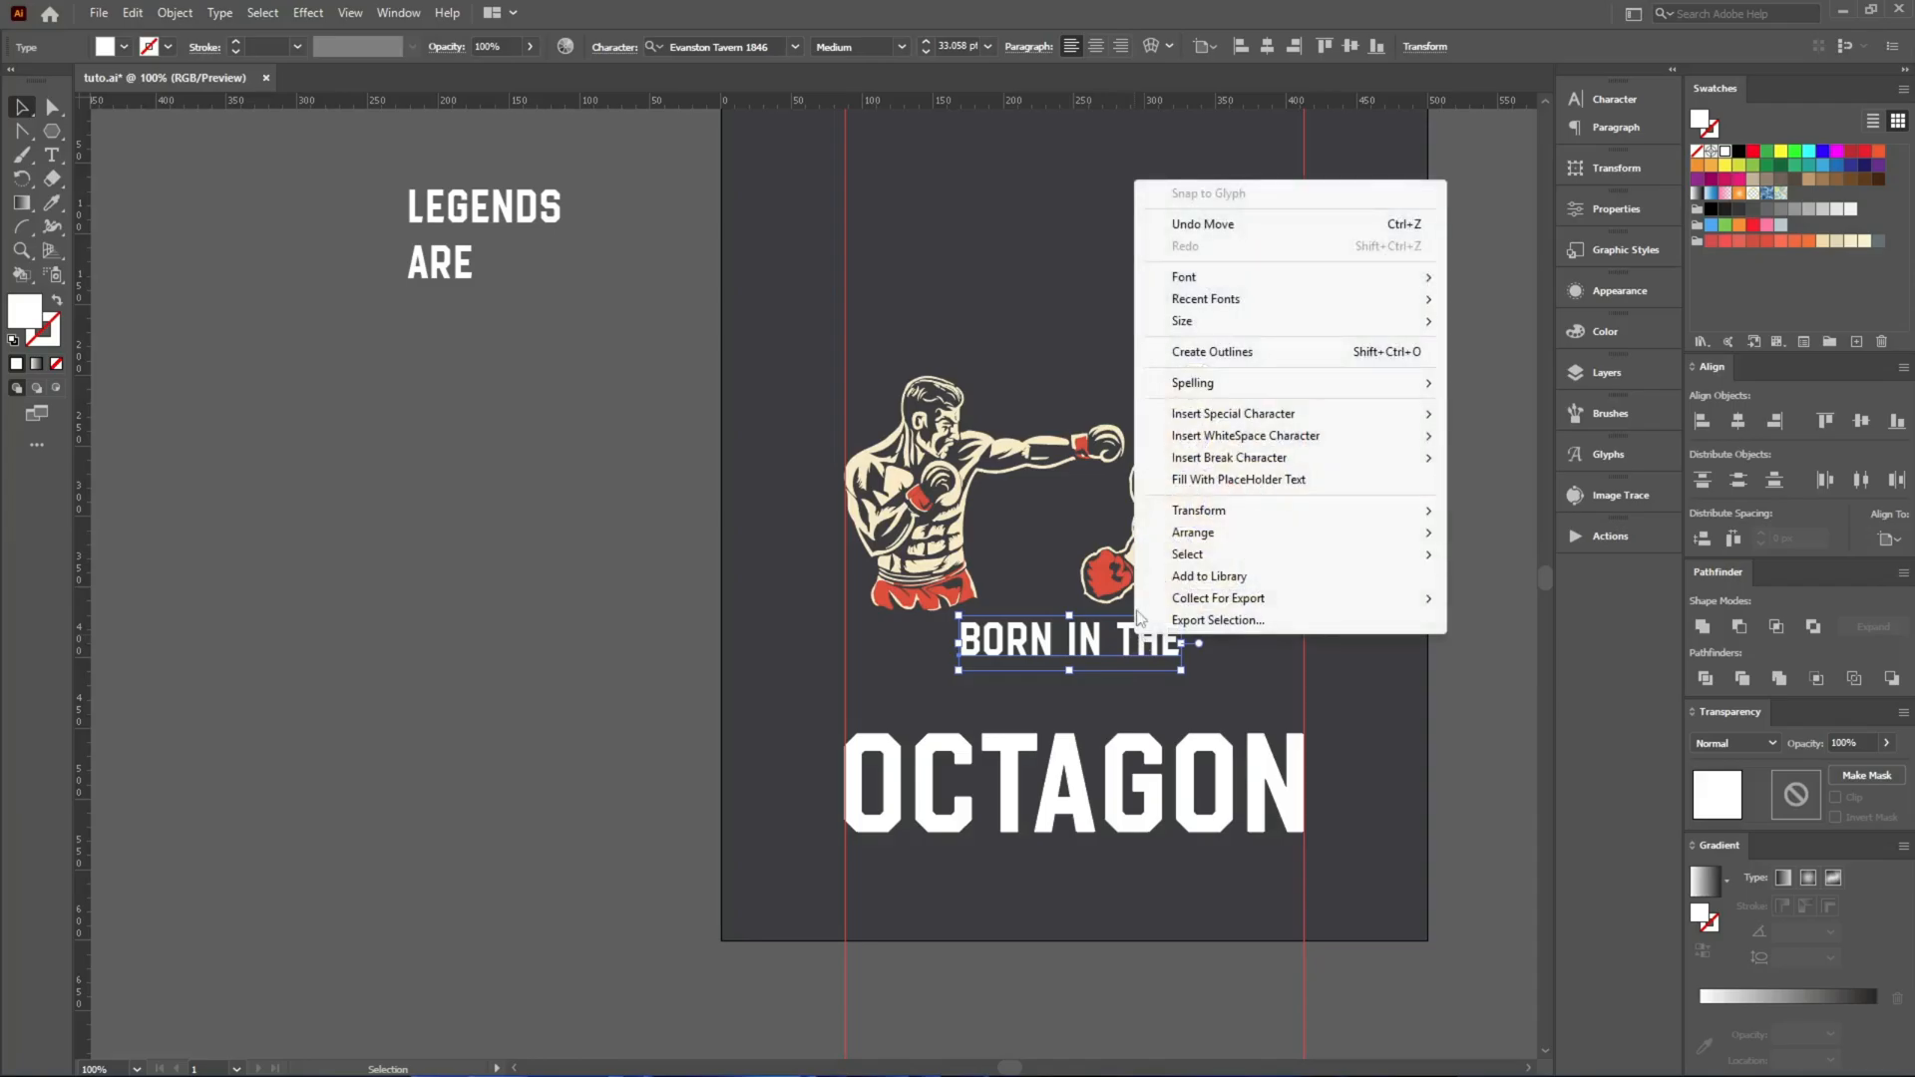
click(1181, 352)
Enlarge BORN IN THE to span the two vertical guides and position it just above OCTAGON, clear of the boxers.
scroll(1439, 795, up, 2)
drag(924, 482, 1169, 492)
scroll(315, 358, up, 4)
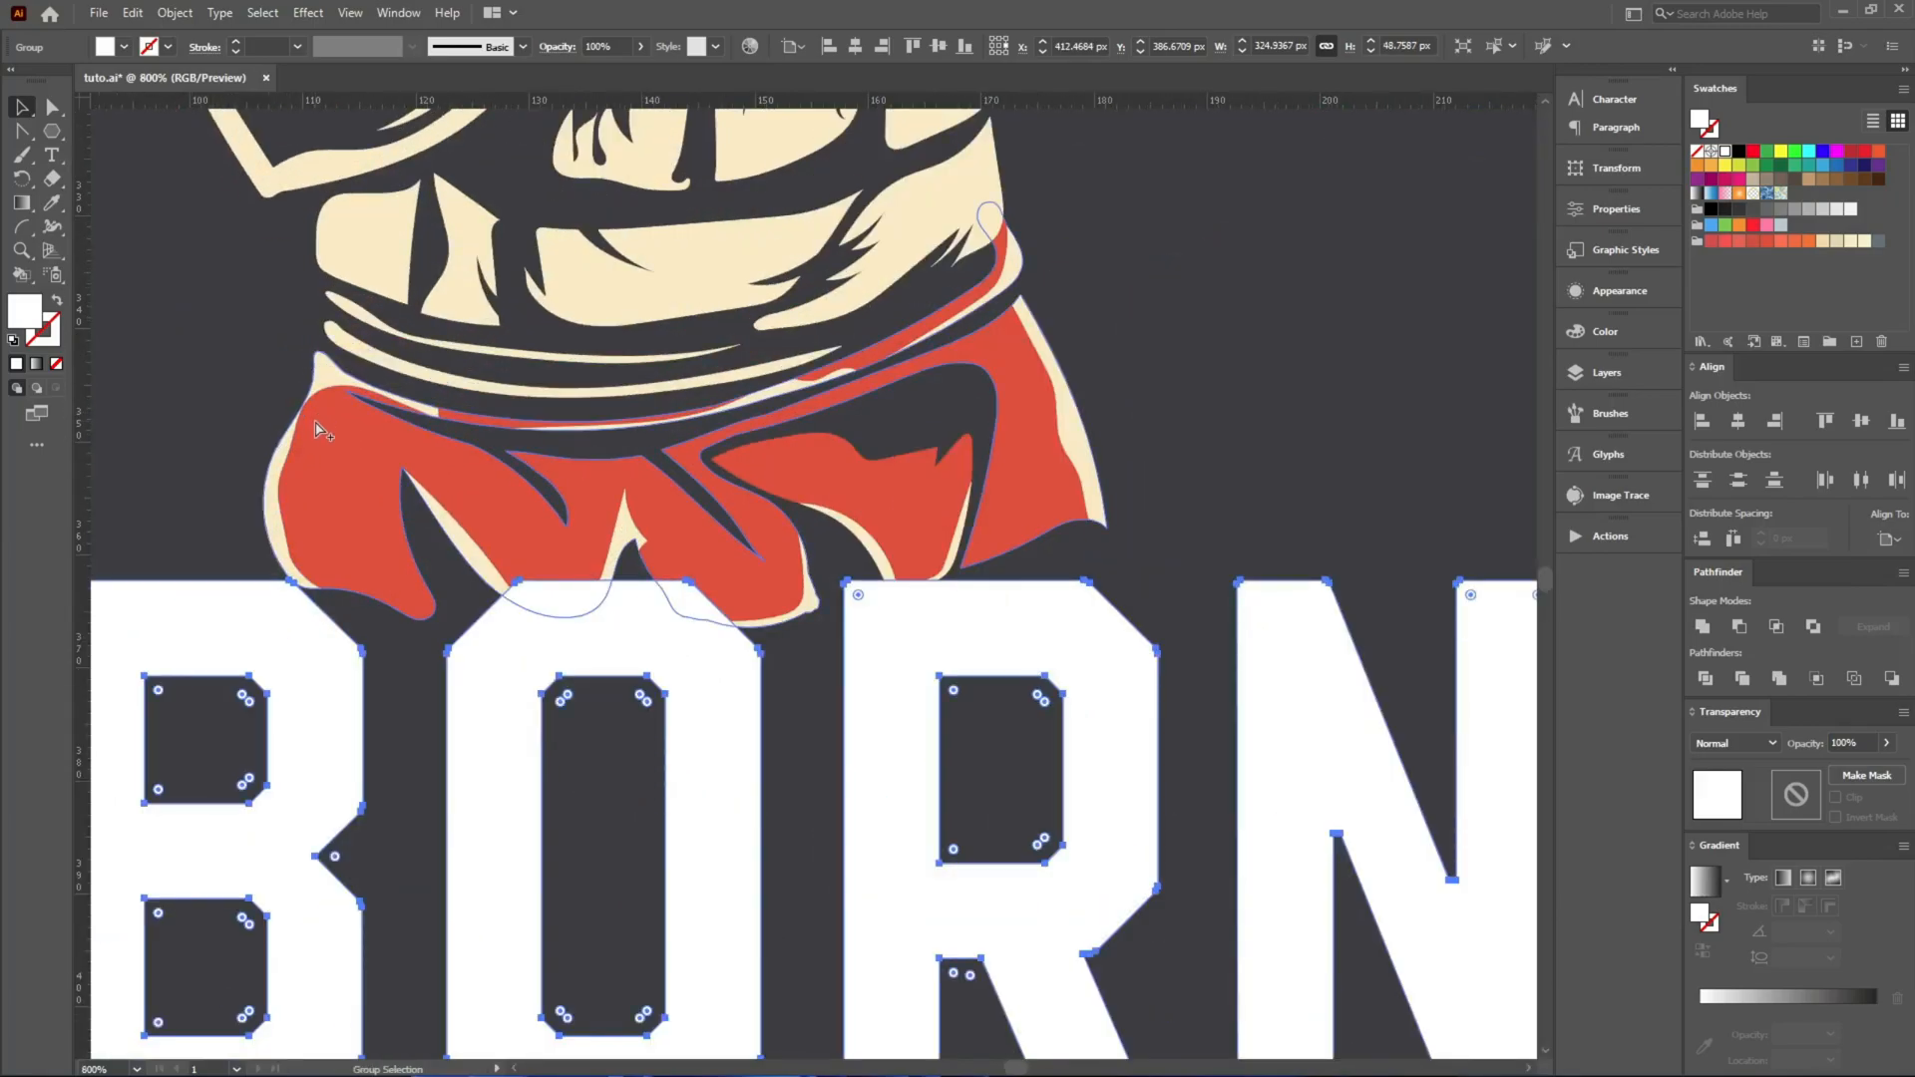
scroll(415, 449, down, 4)
drag(654, 544, 654, 672)
click(546, 572)
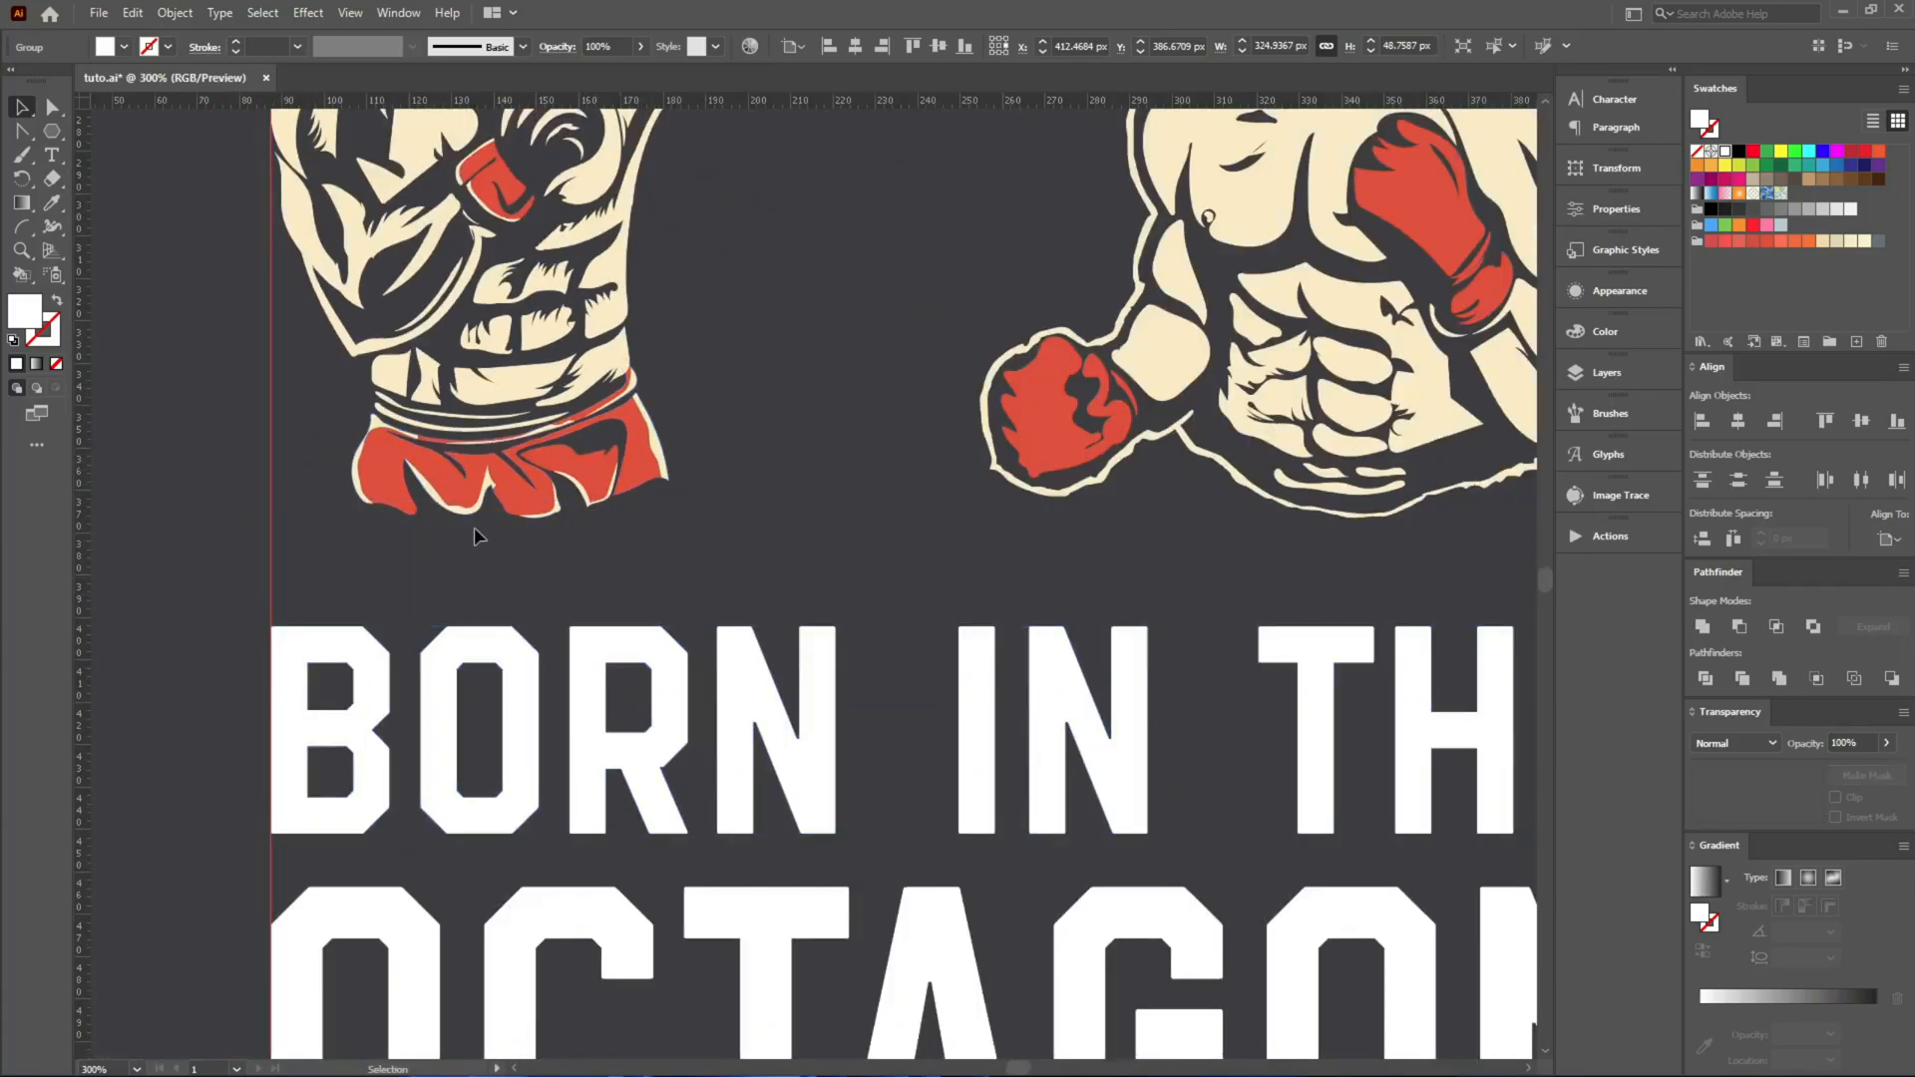
Draw a straight horizontal line with the Pen tool from the left guide to the right guide above BORN IN THE.
right_click(22, 132)
click(76, 255)
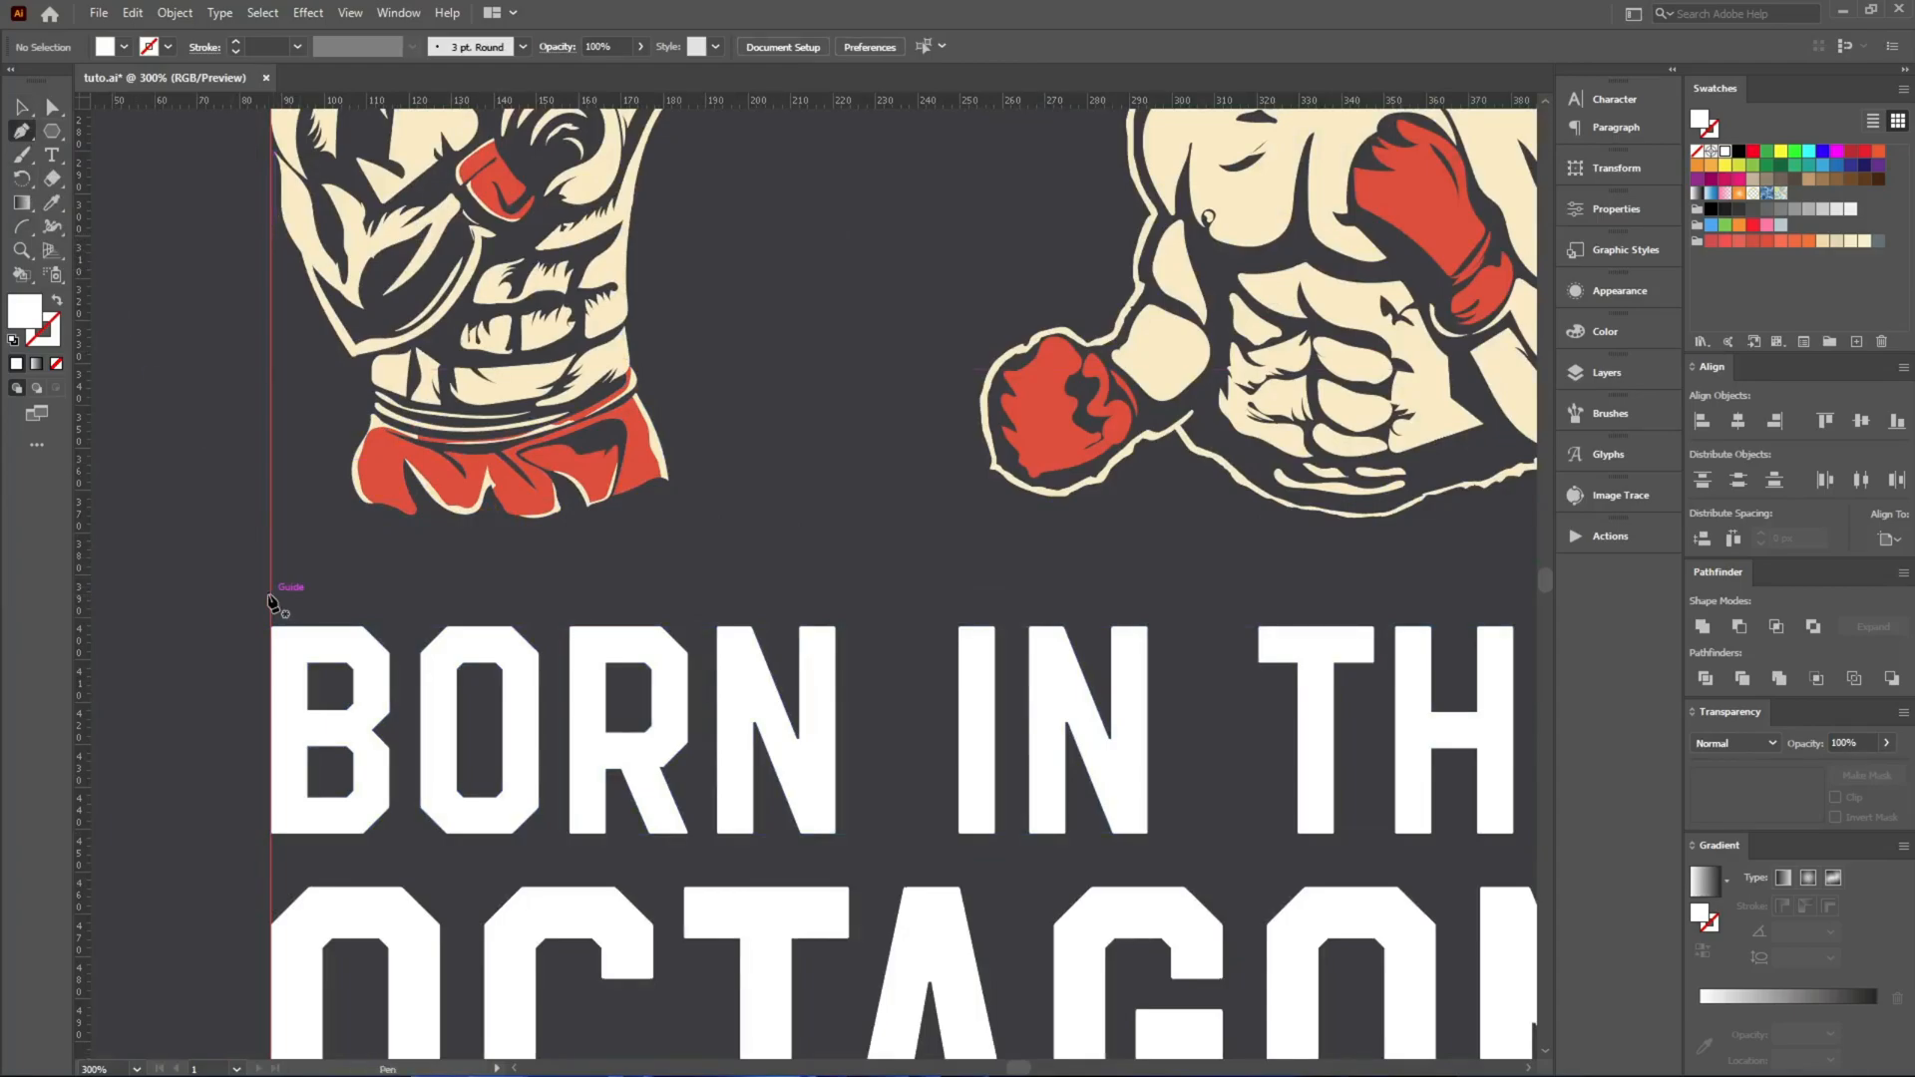
click(271, 596)
mouse_move(1153, 624)
mouse_down()
mouse_move(387, 600)
mouse_move(470, 662)
mouse_up()
click(885, 578)
key(v)
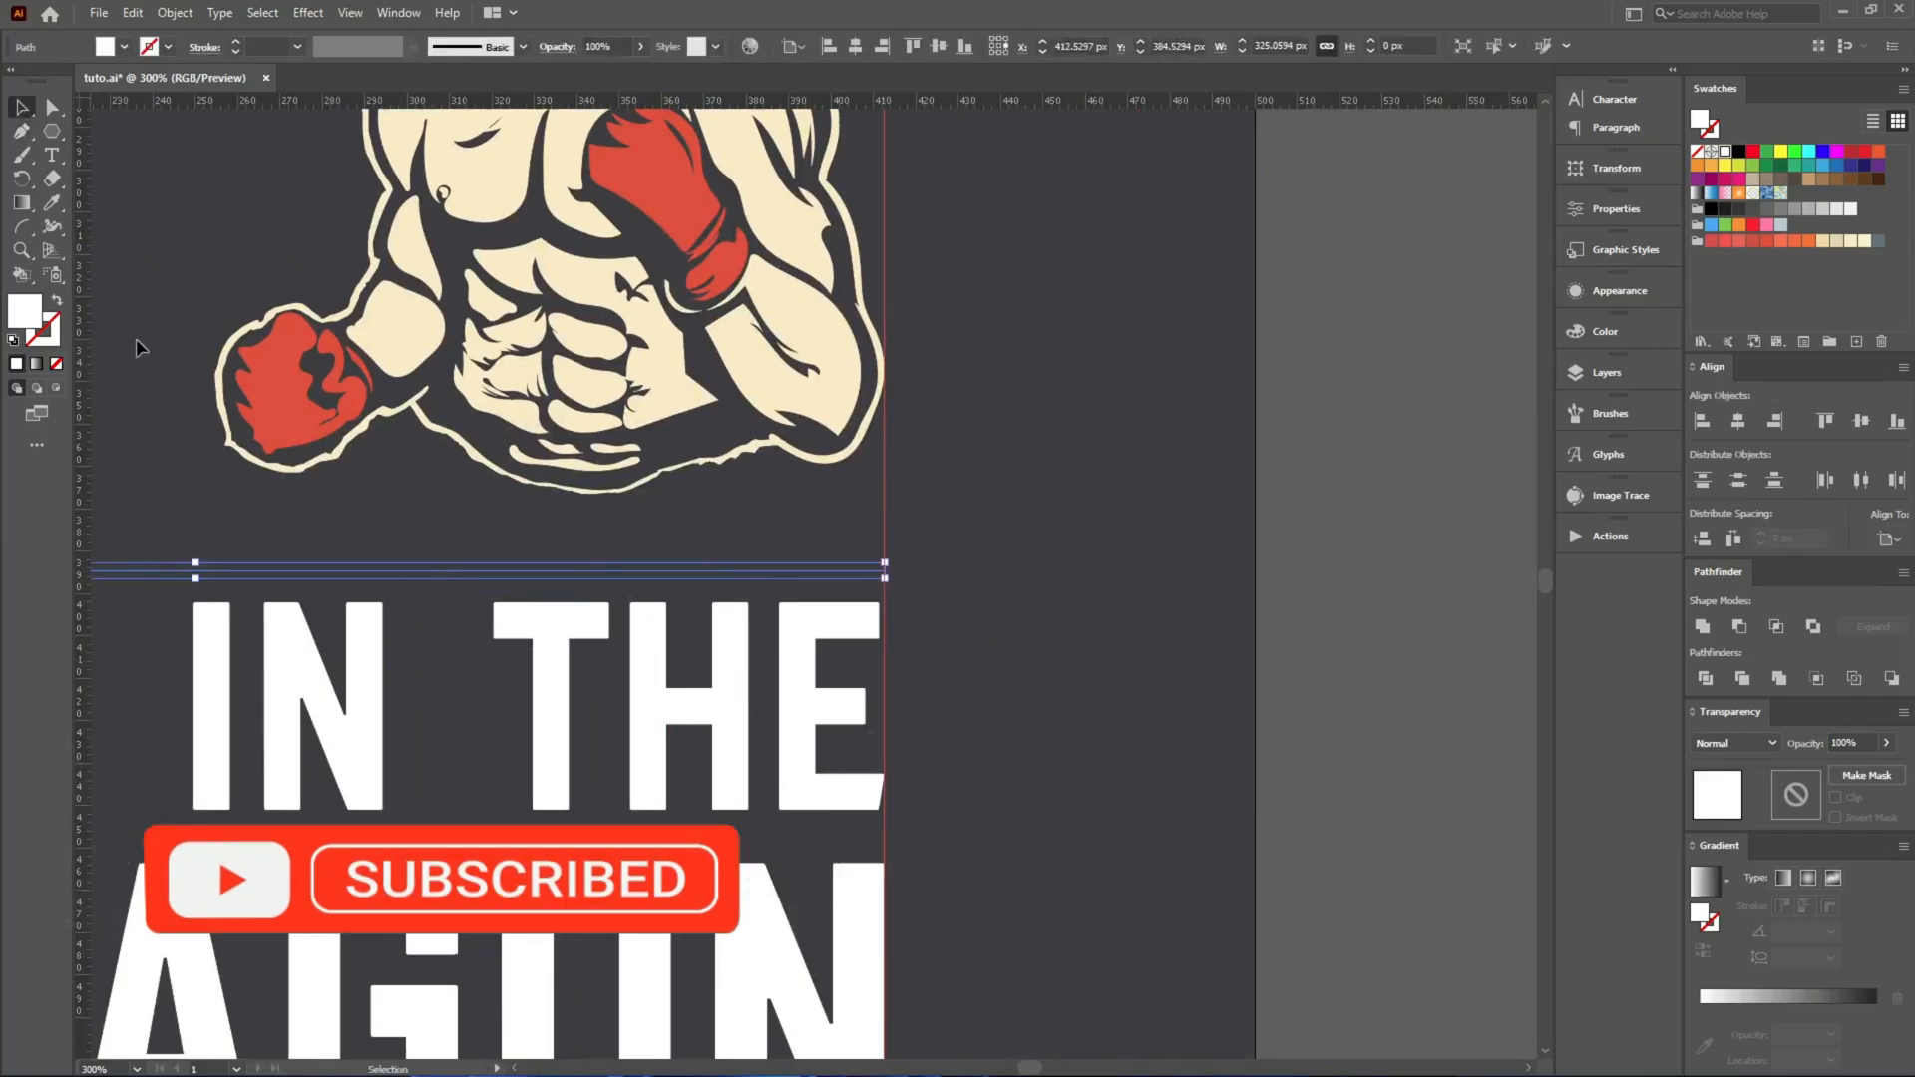
Swap the line's fill and stroke so it has a white stroke, and set the stroke weight to 3 pt.
click(57, 300)
drag(259, 490, 795, 546)
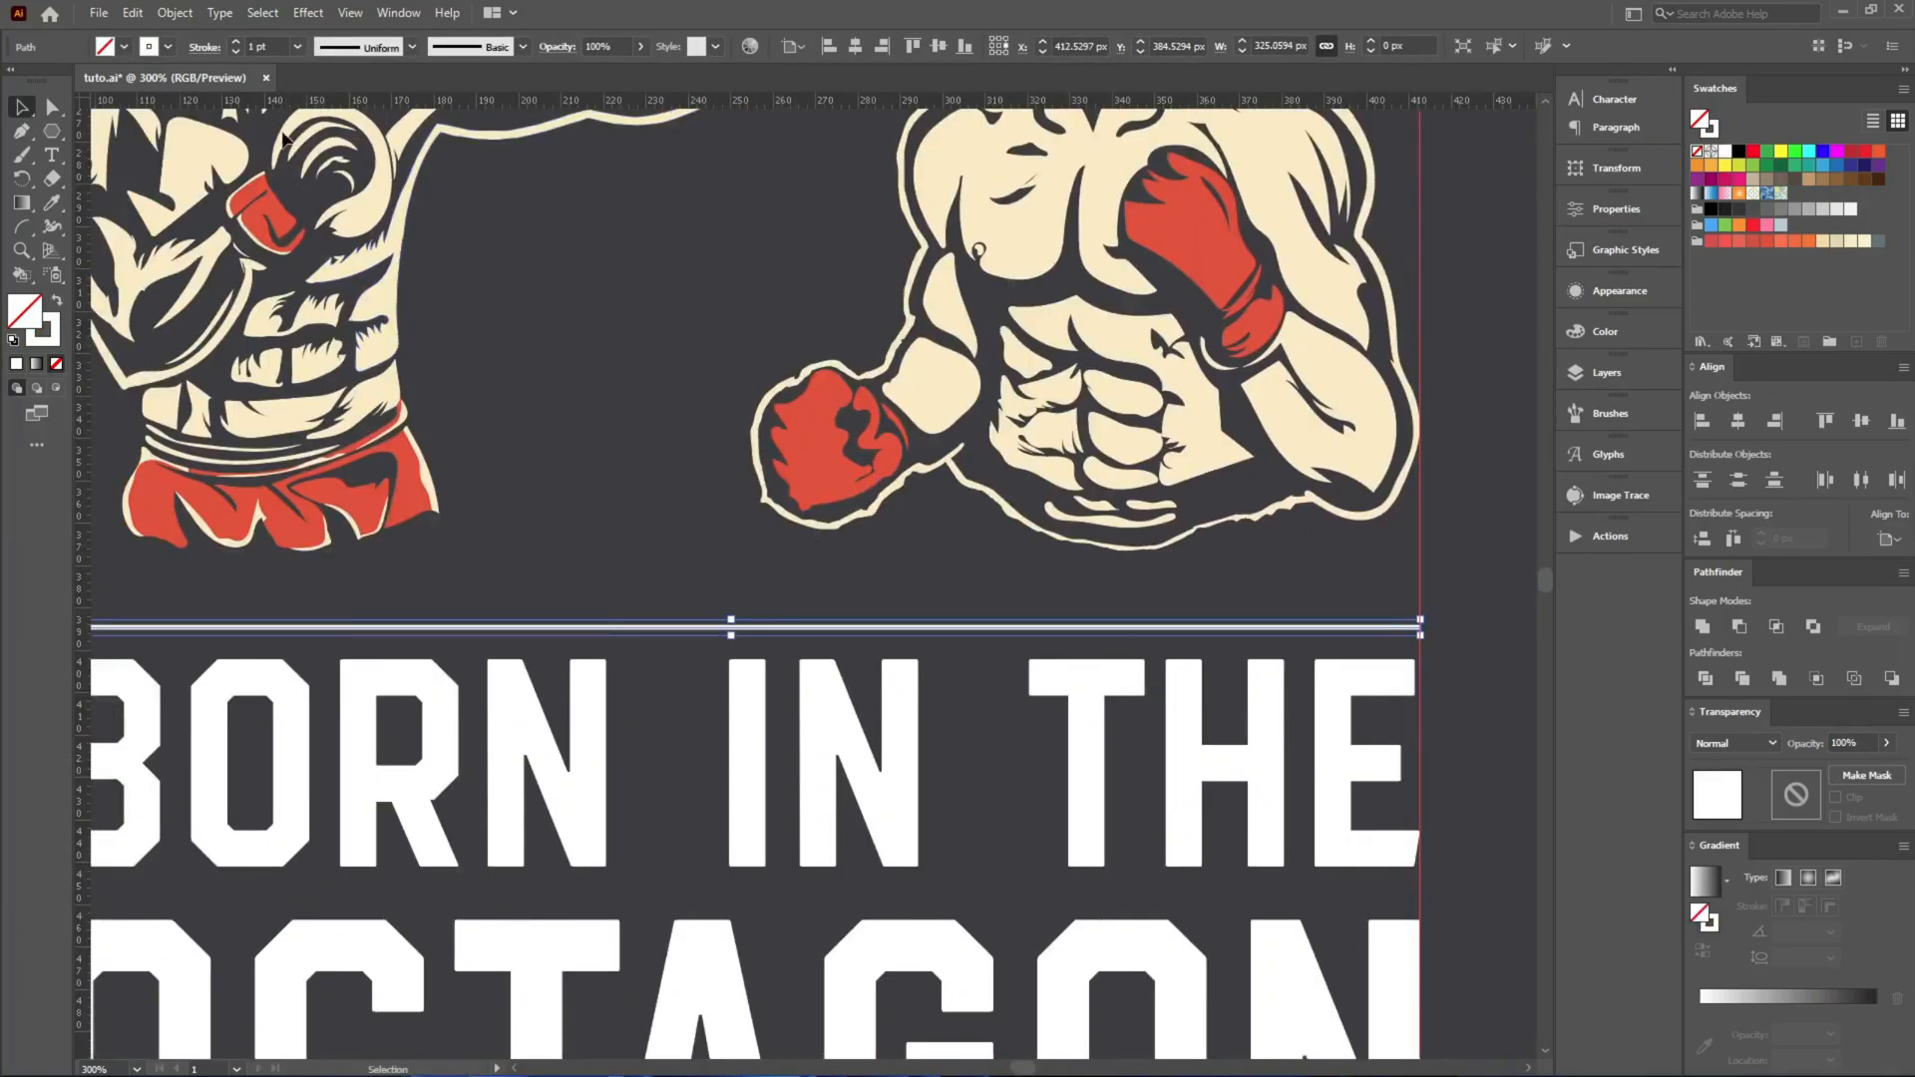
scroll(277, 46, up, 2)
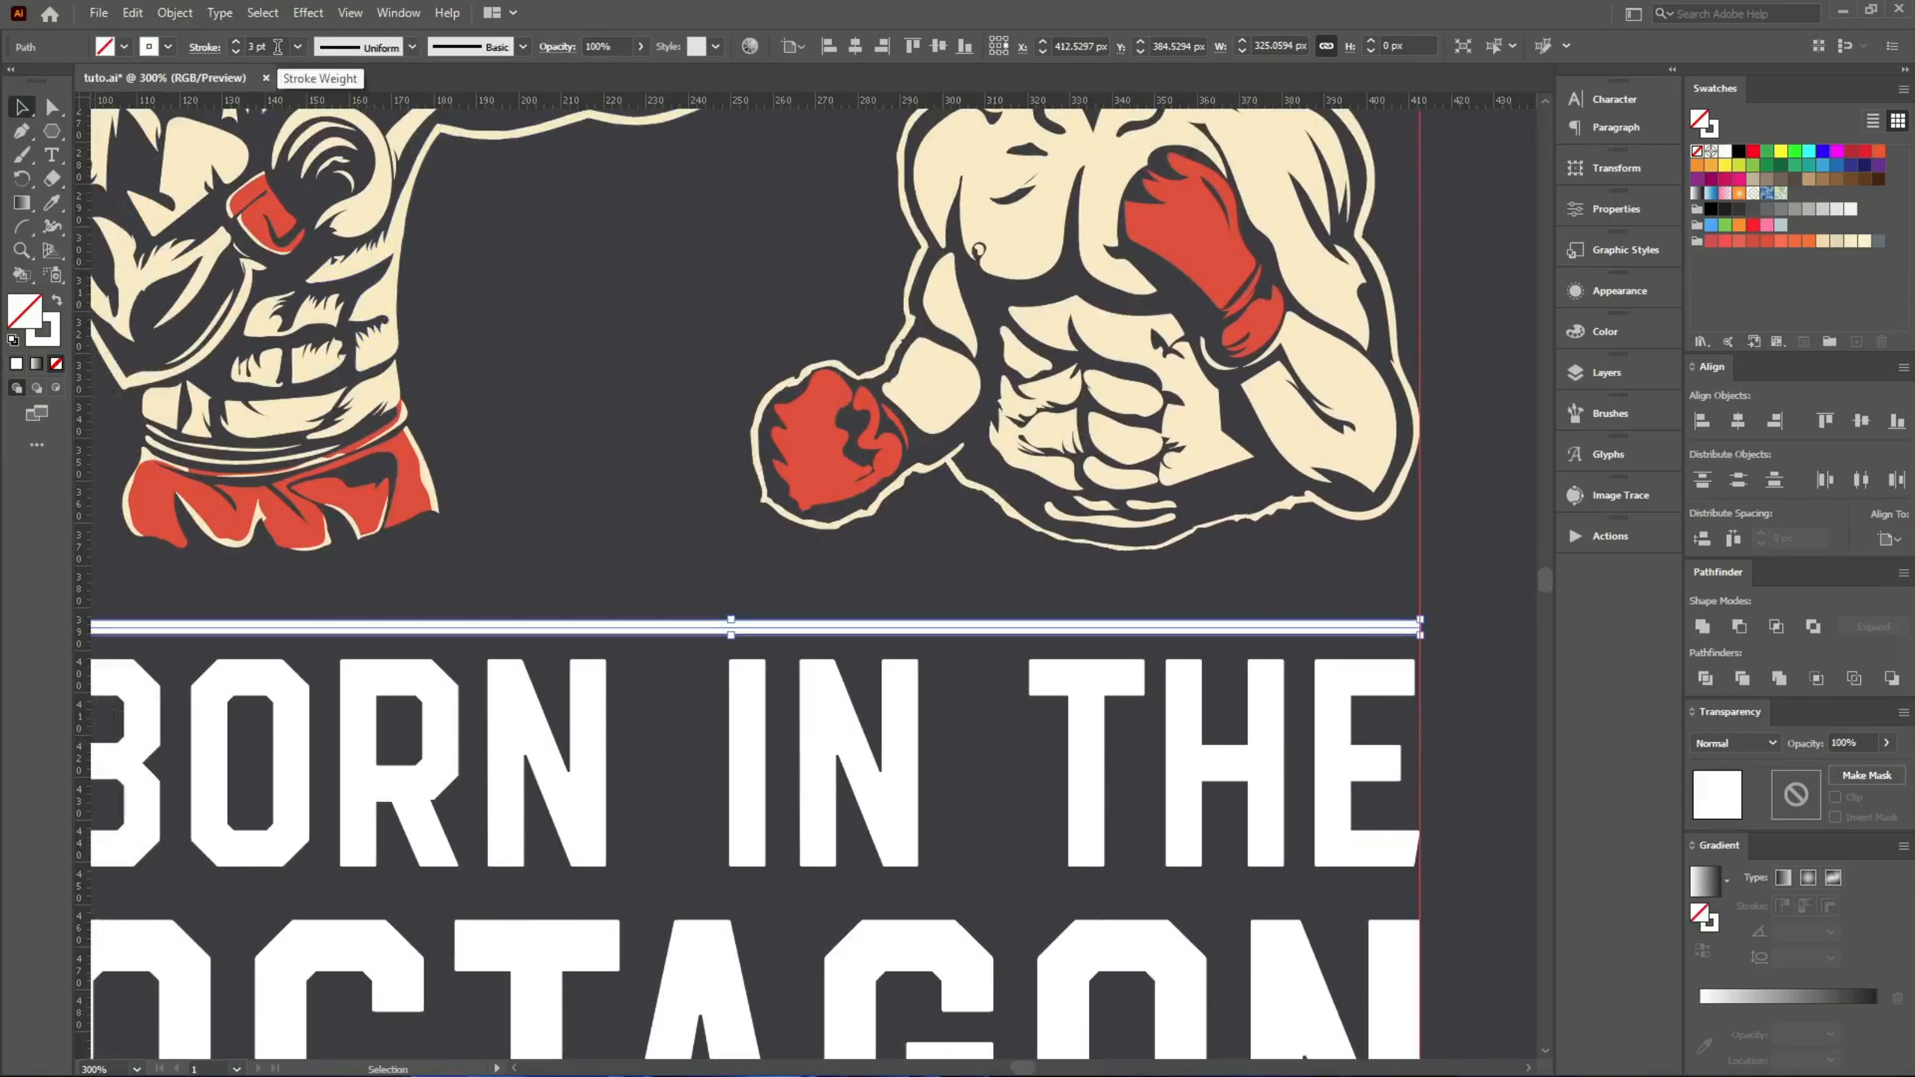
Move BORN IN THE slightly up toward the white line and group it with the line.
drag(591, 745, 594, 734)
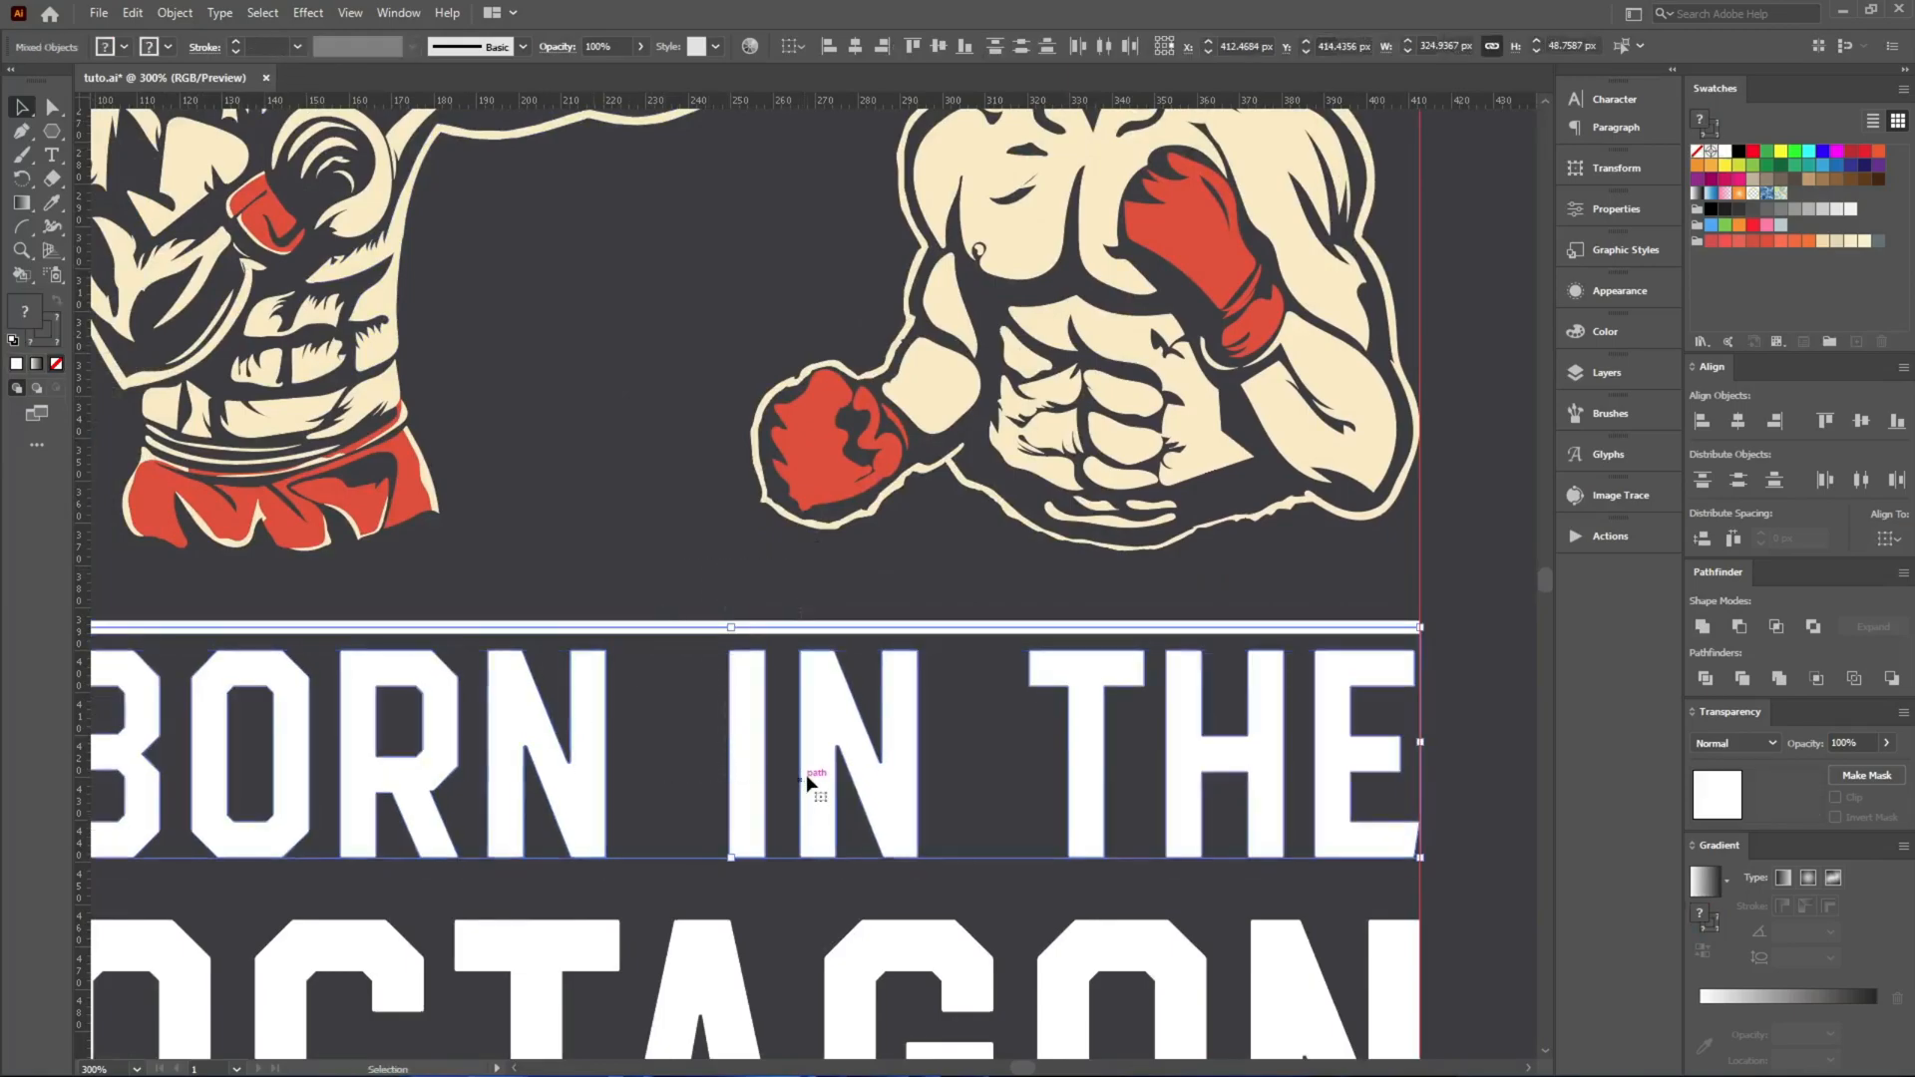
shift+click(1122, 626)
scroll(1123, 626, down, 1)
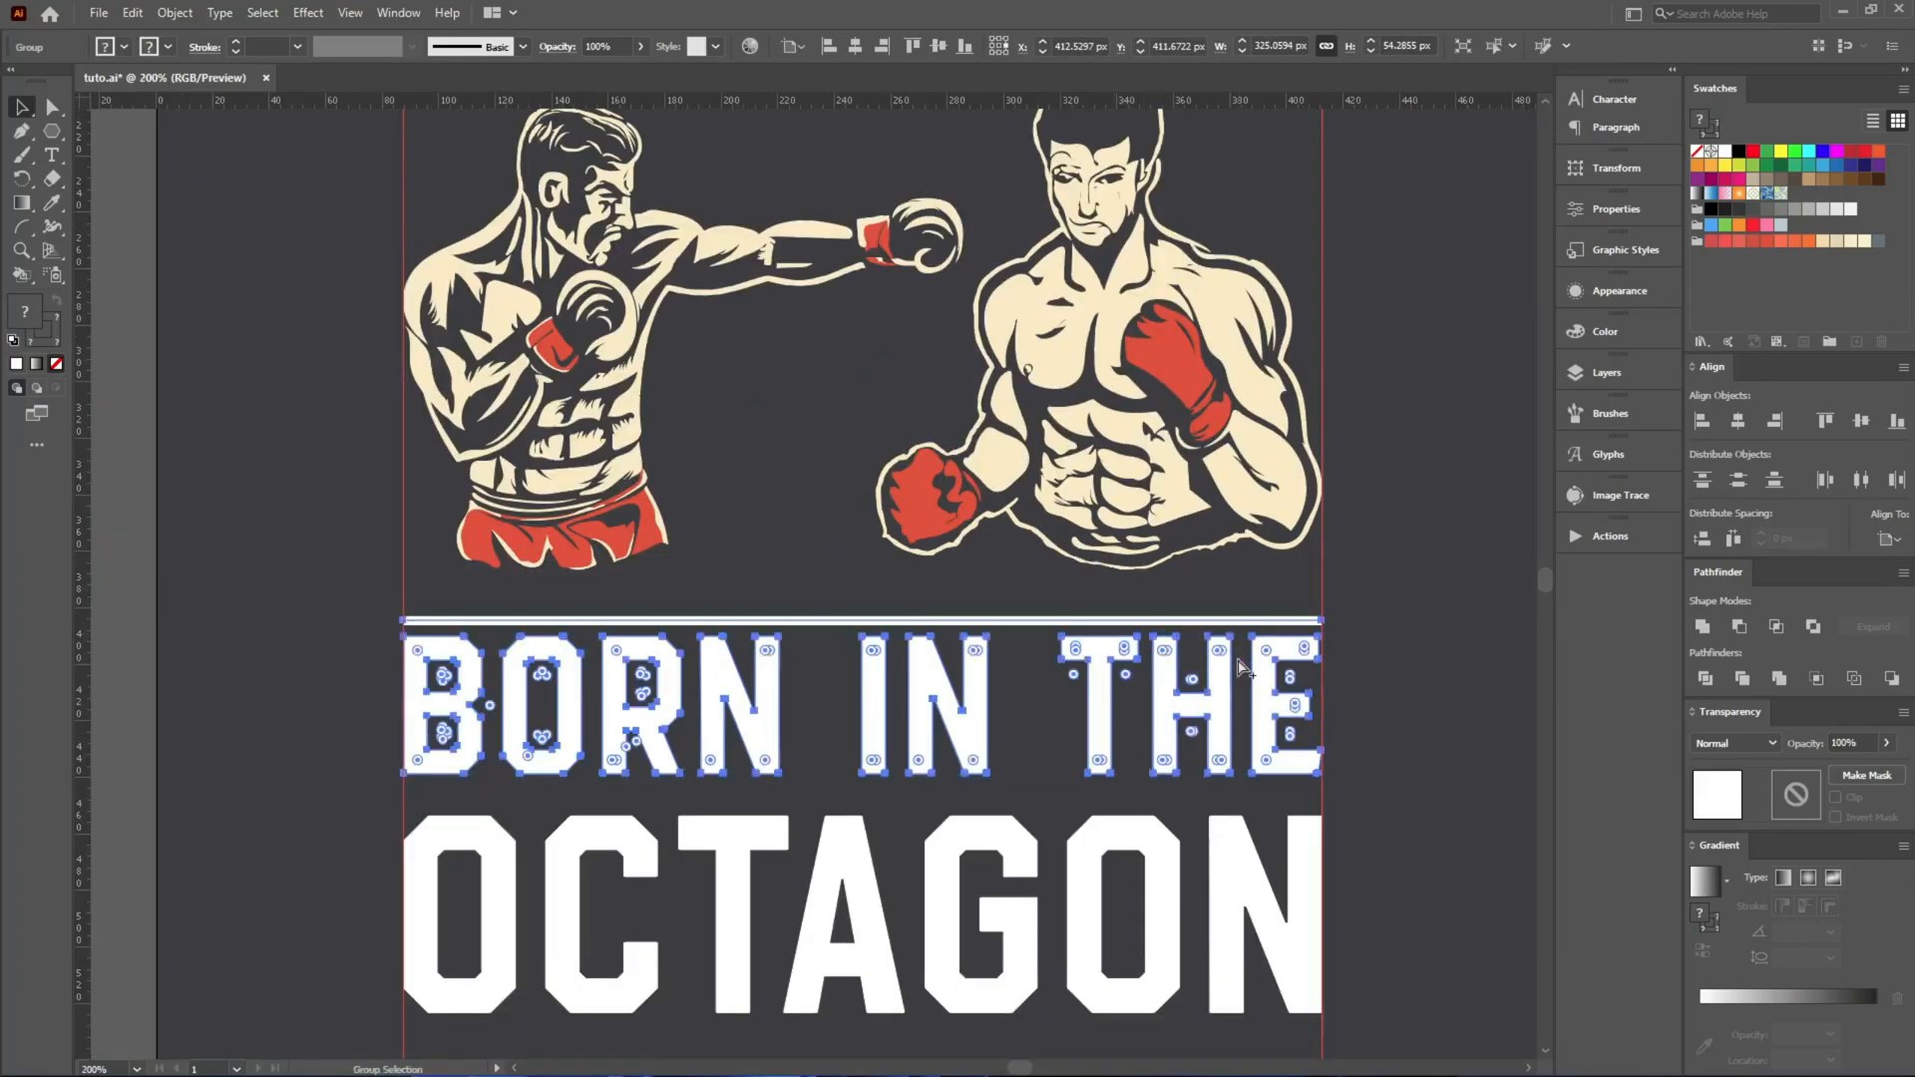
scroll(977, 700, up, 1)
Apply an Arch warp effect to the lettering and line group with a horizontal bend of -13%.
key(ctrl+alt+shift+w)
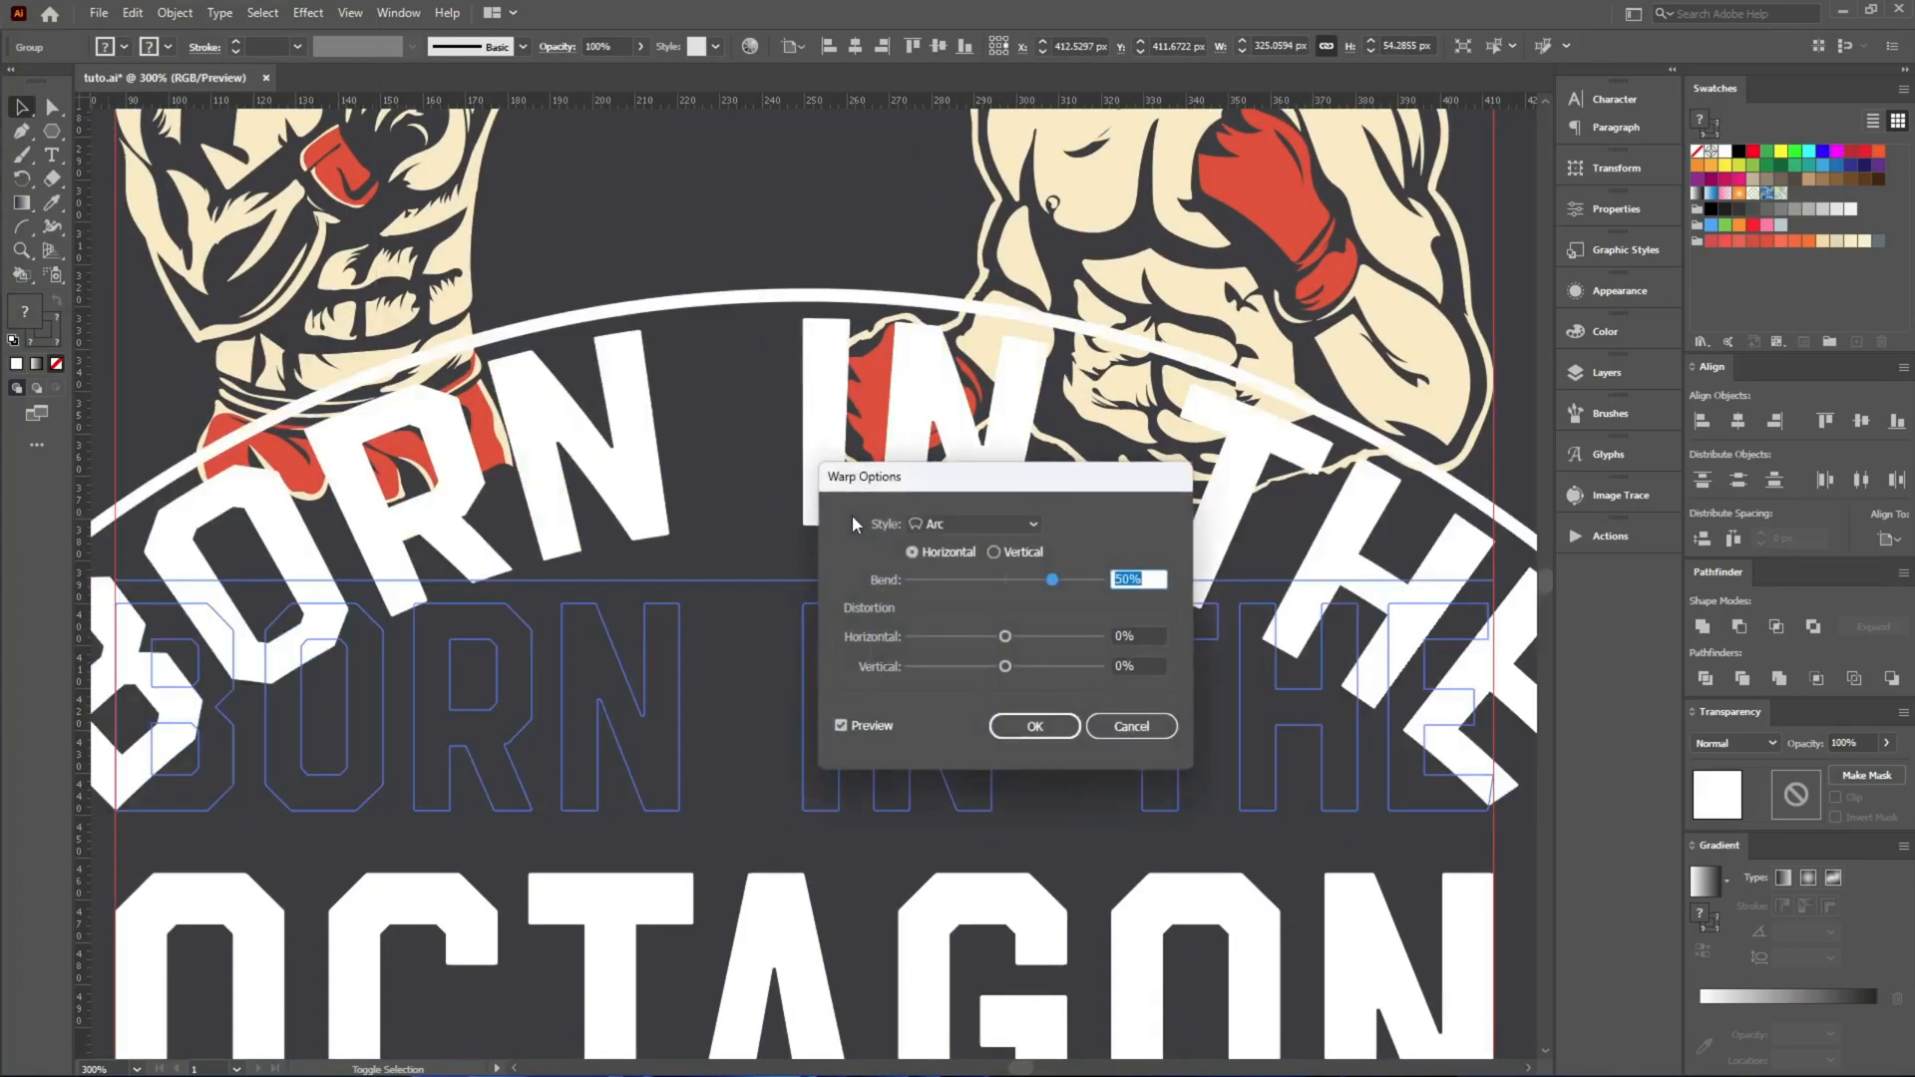
key(Escape)
click(307, 13)
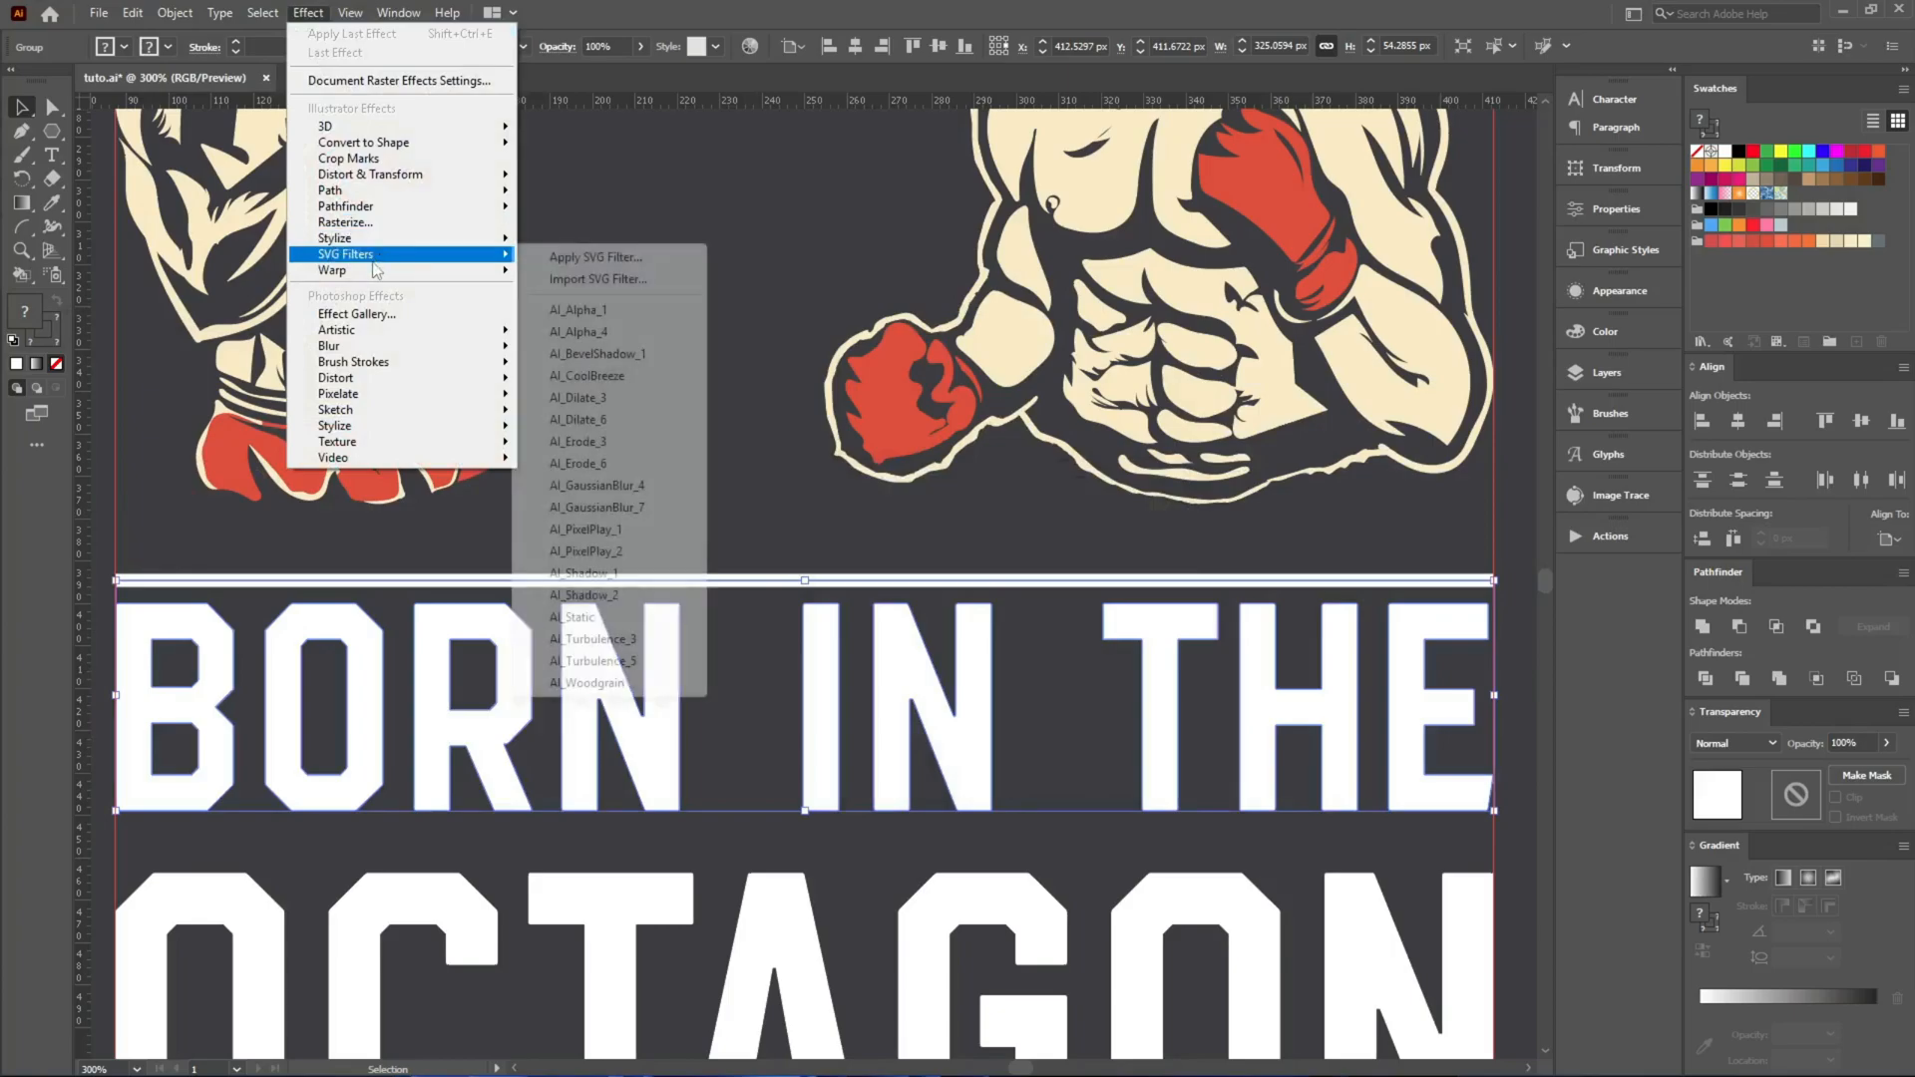
mouse_move(419, 270)
click(653, 427)
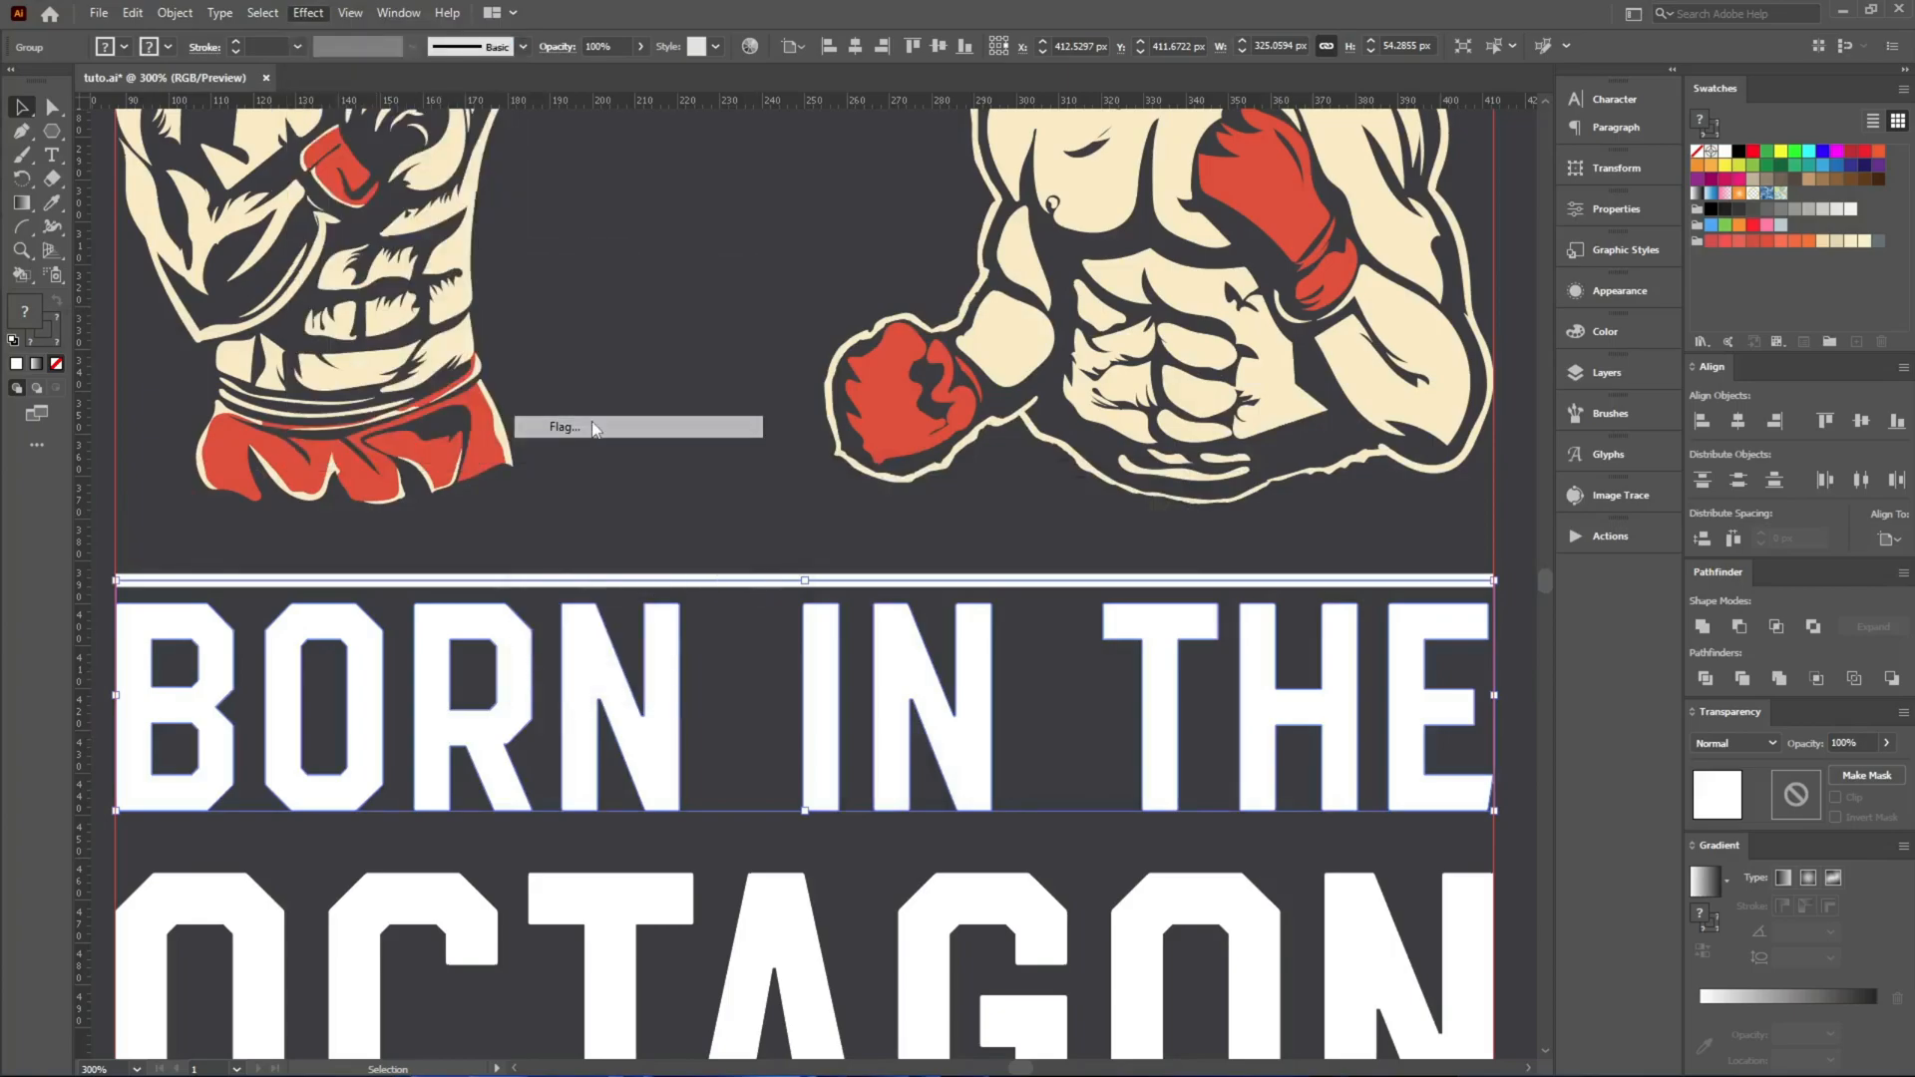
click(948, 525)
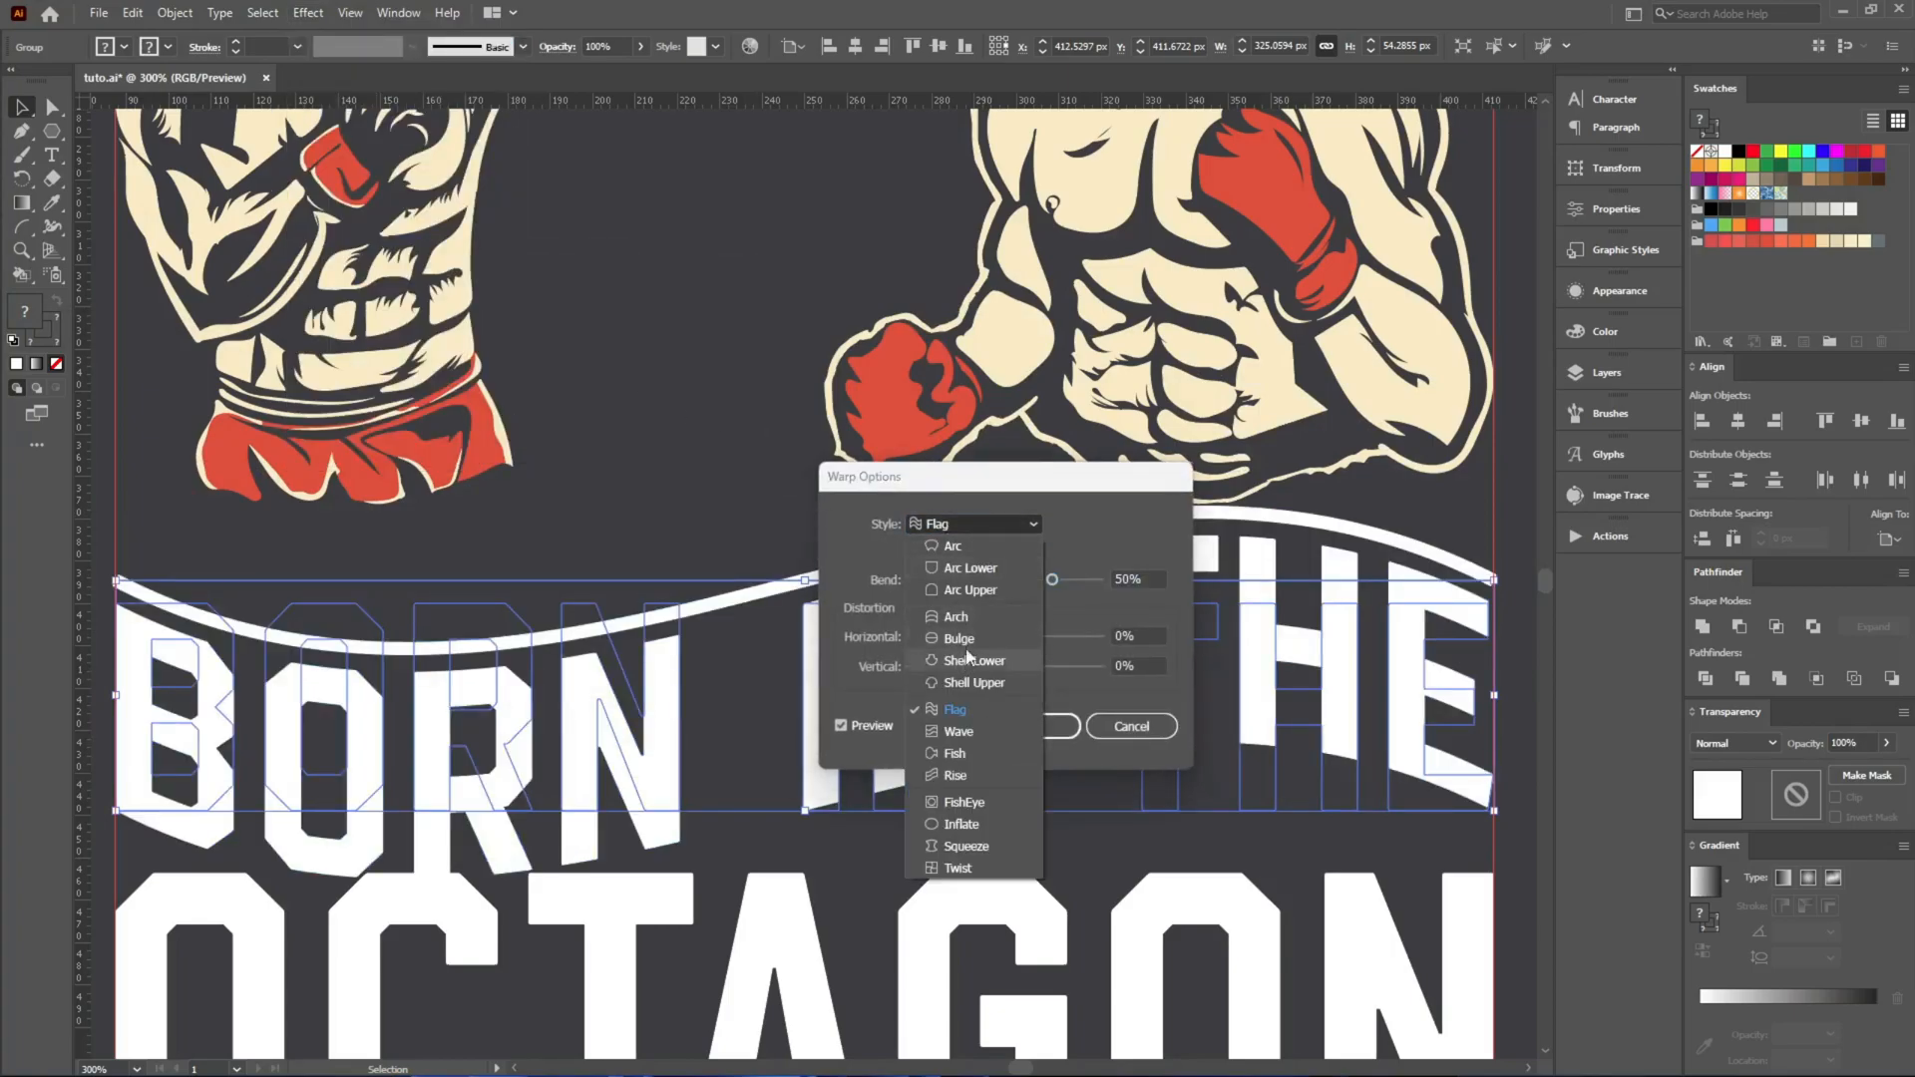
click(990, 609)
click(994, 584)
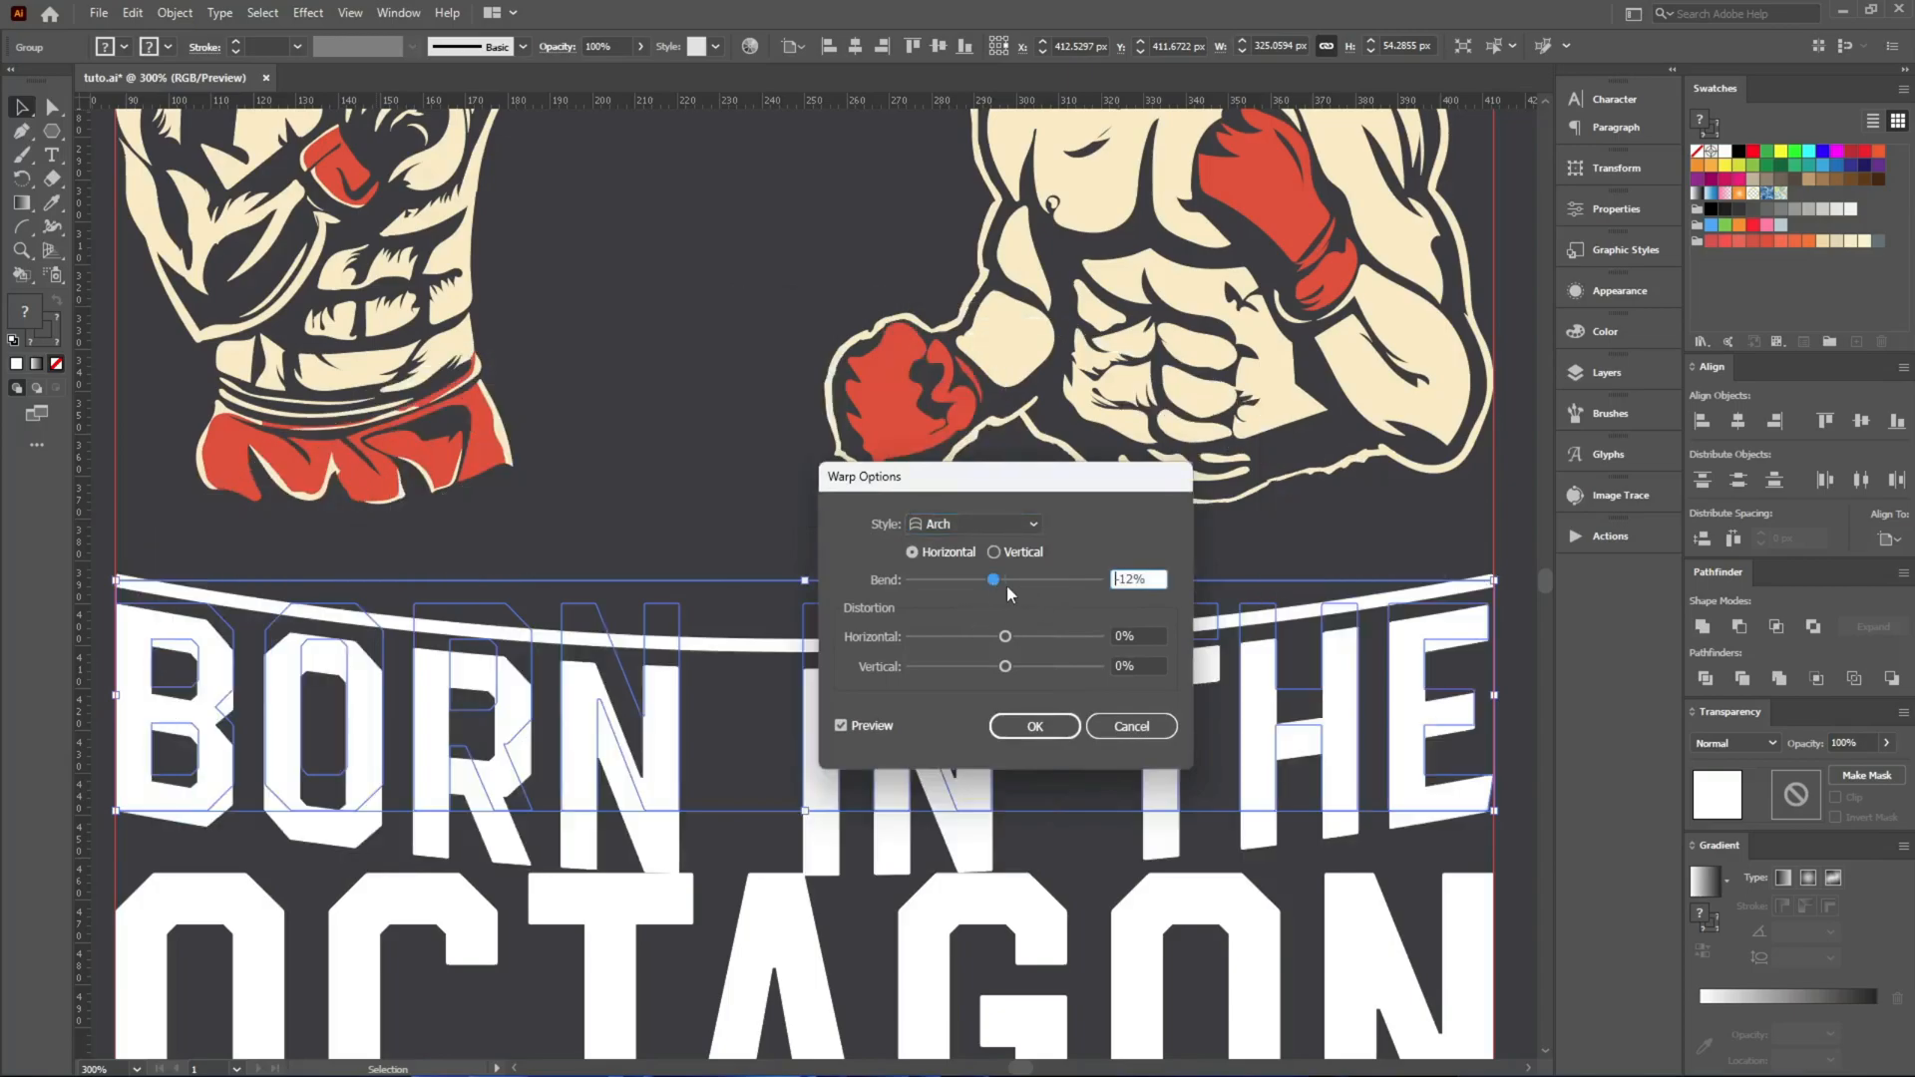
key(Down)
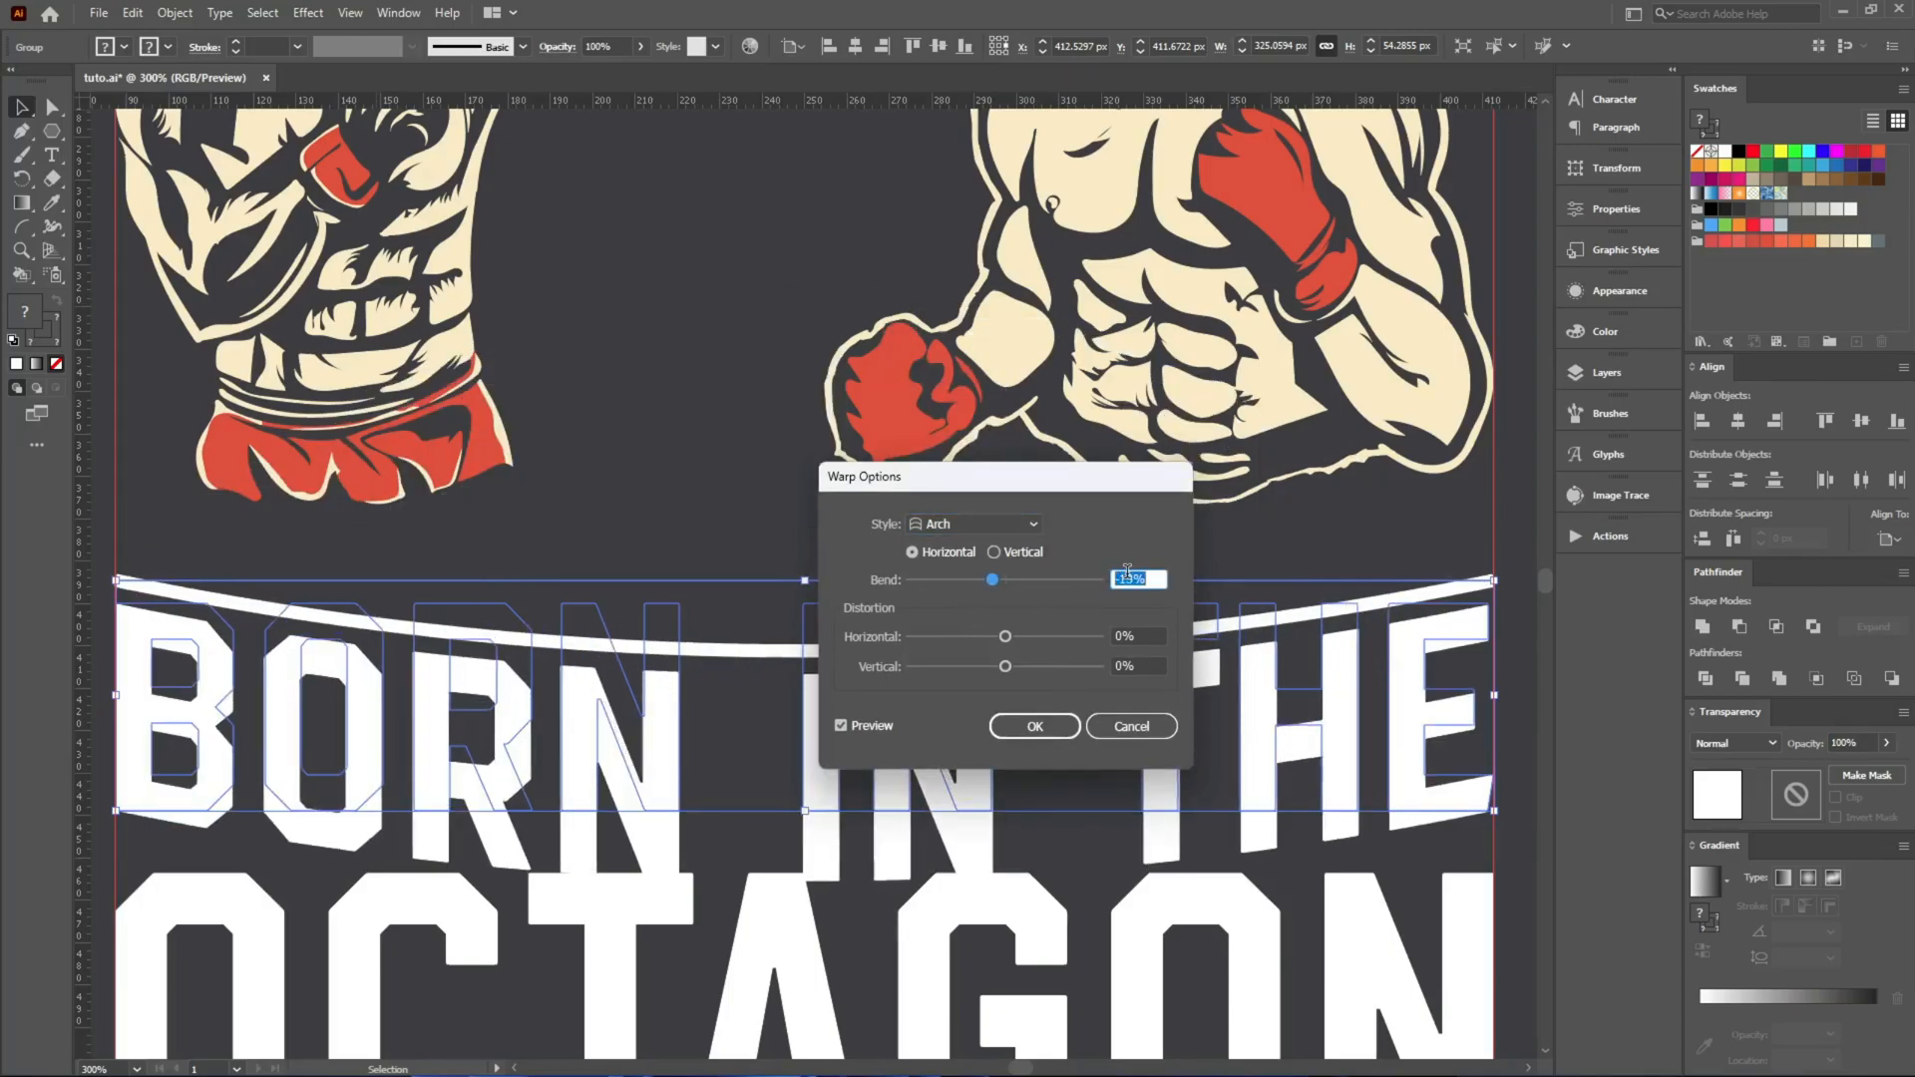
click(1051, 729)
Move the arched BORN IN THE group straight up against the boxers and raise the punching boxer slightly.
drag(1157, 623, 1157, 554)
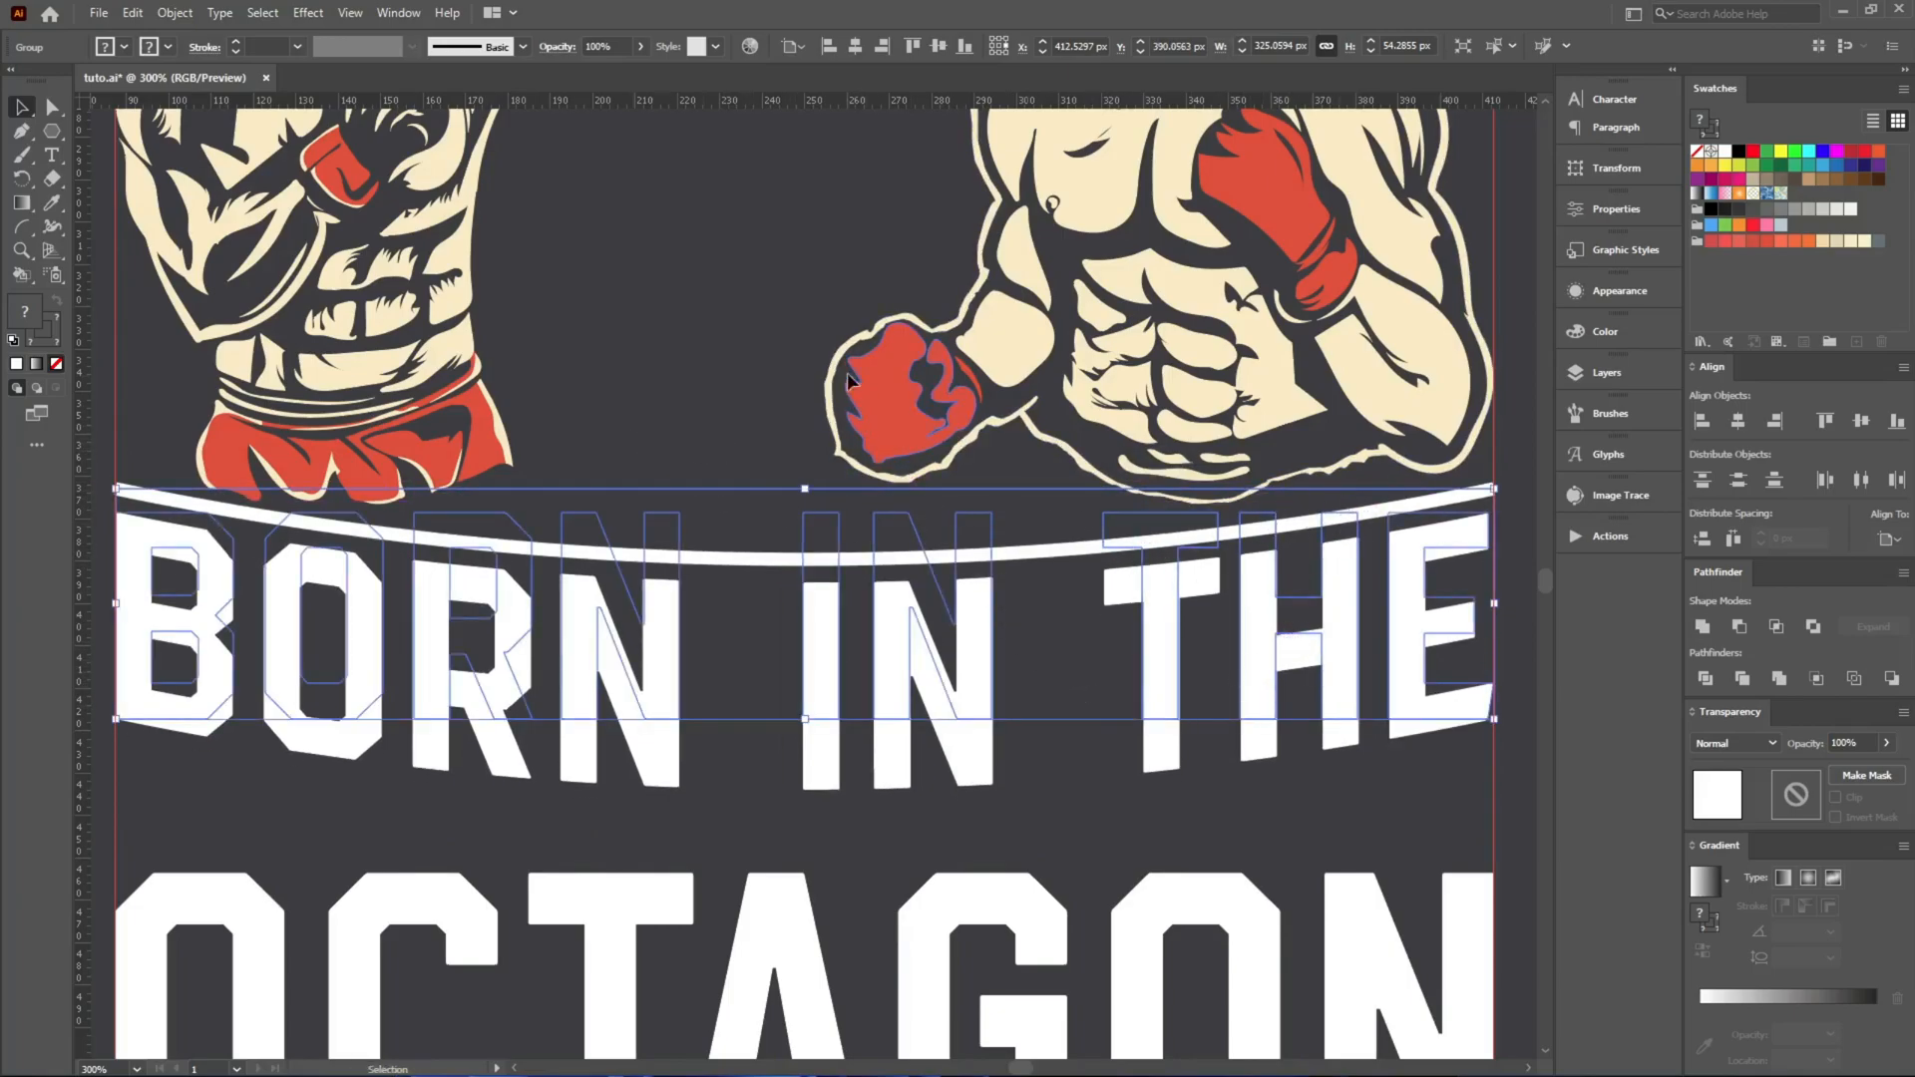
click(906, 371)
double_click(465, 345)
click(465, 344)
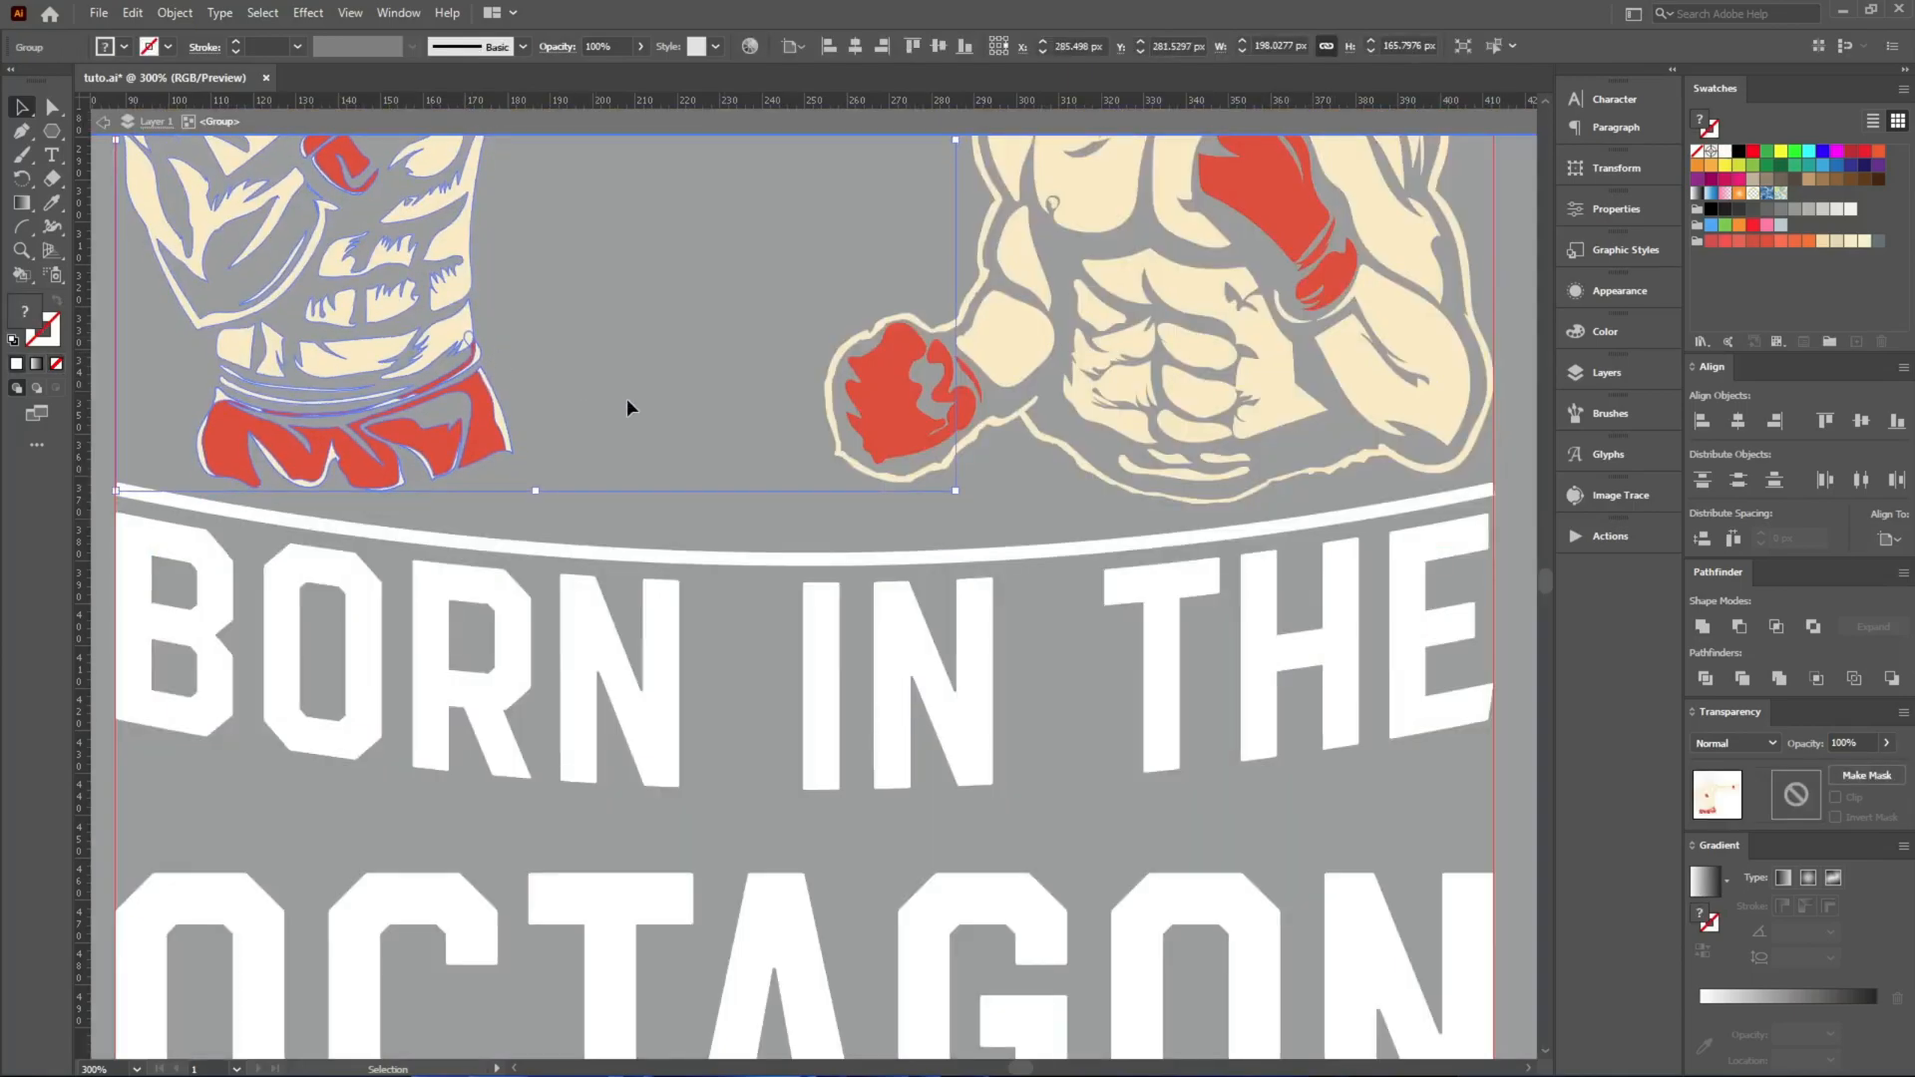
double_click(644, 464)
Nudge the arched BORN IN THE group up a little further, directly beneath the boxers.
click(678, 559)
key(Up)
key(Up)
key(Up)
key(Up)
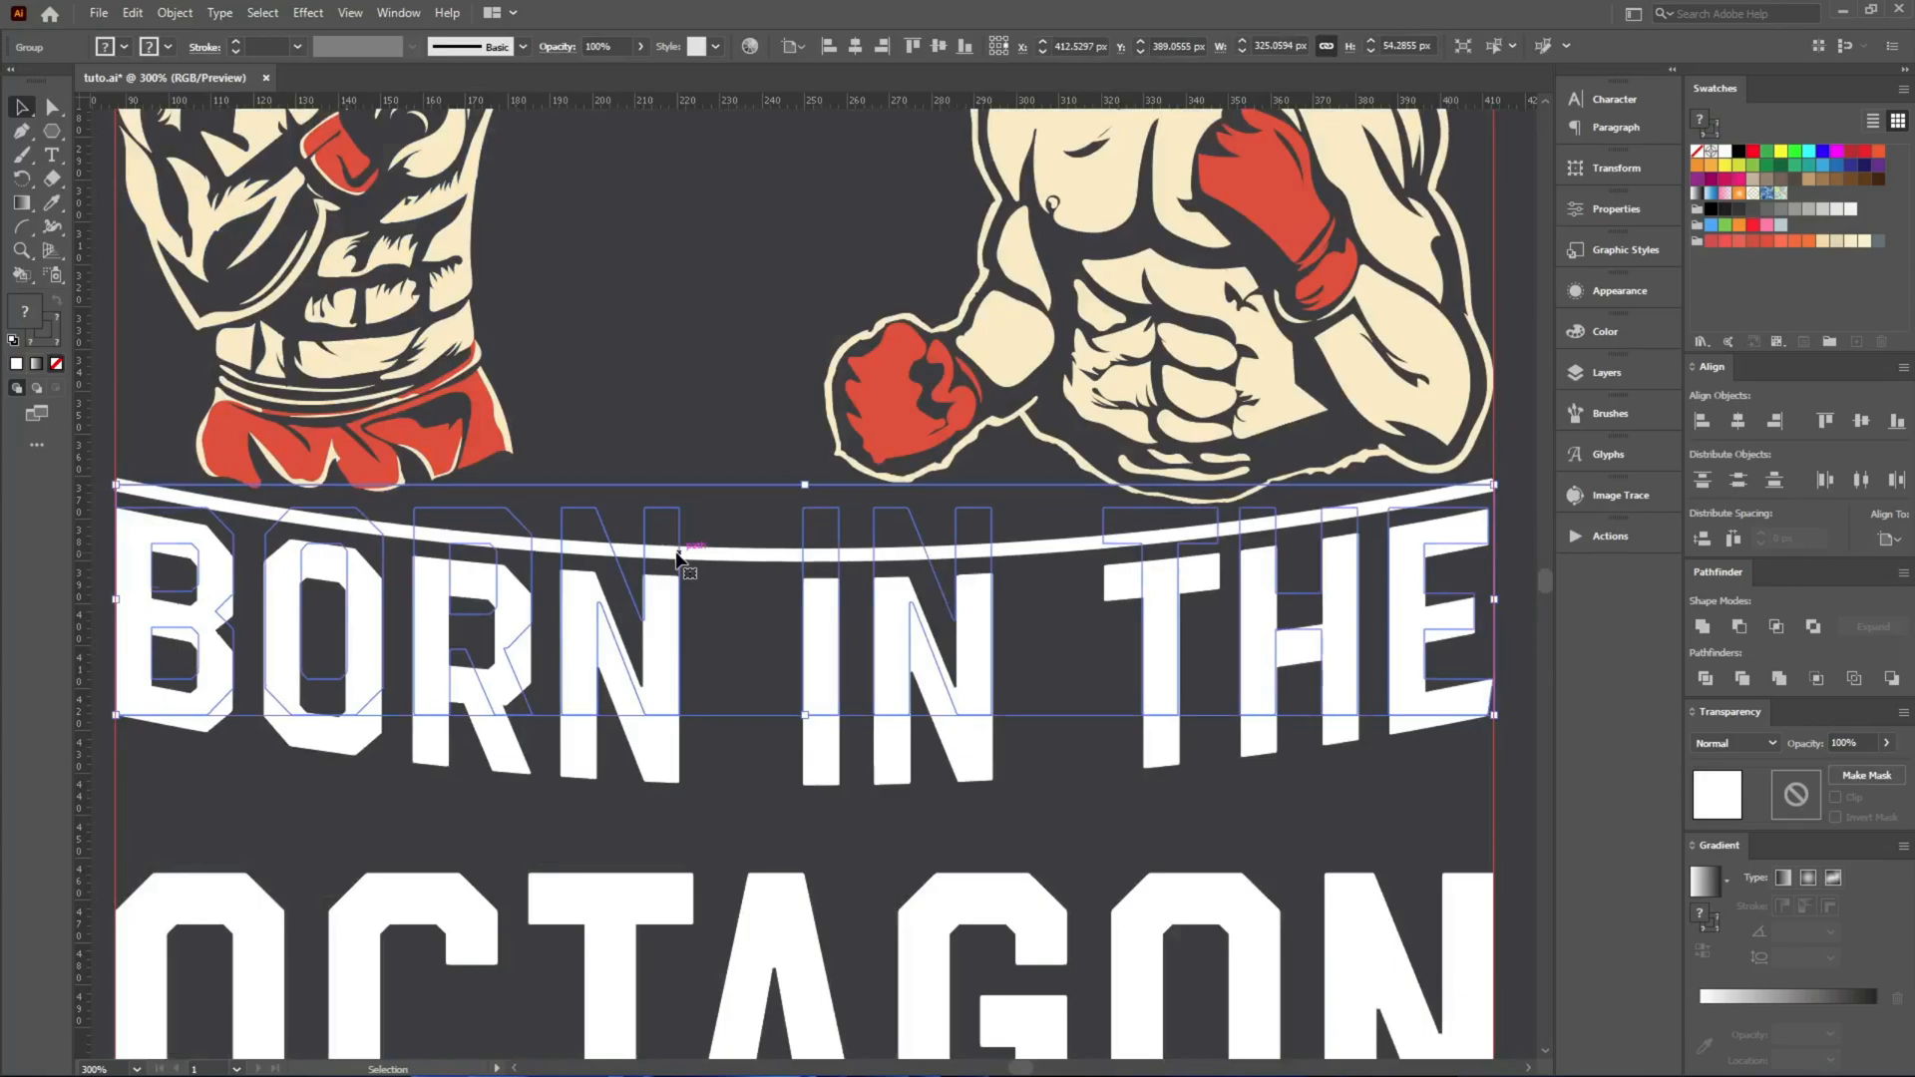
click(645, 378)
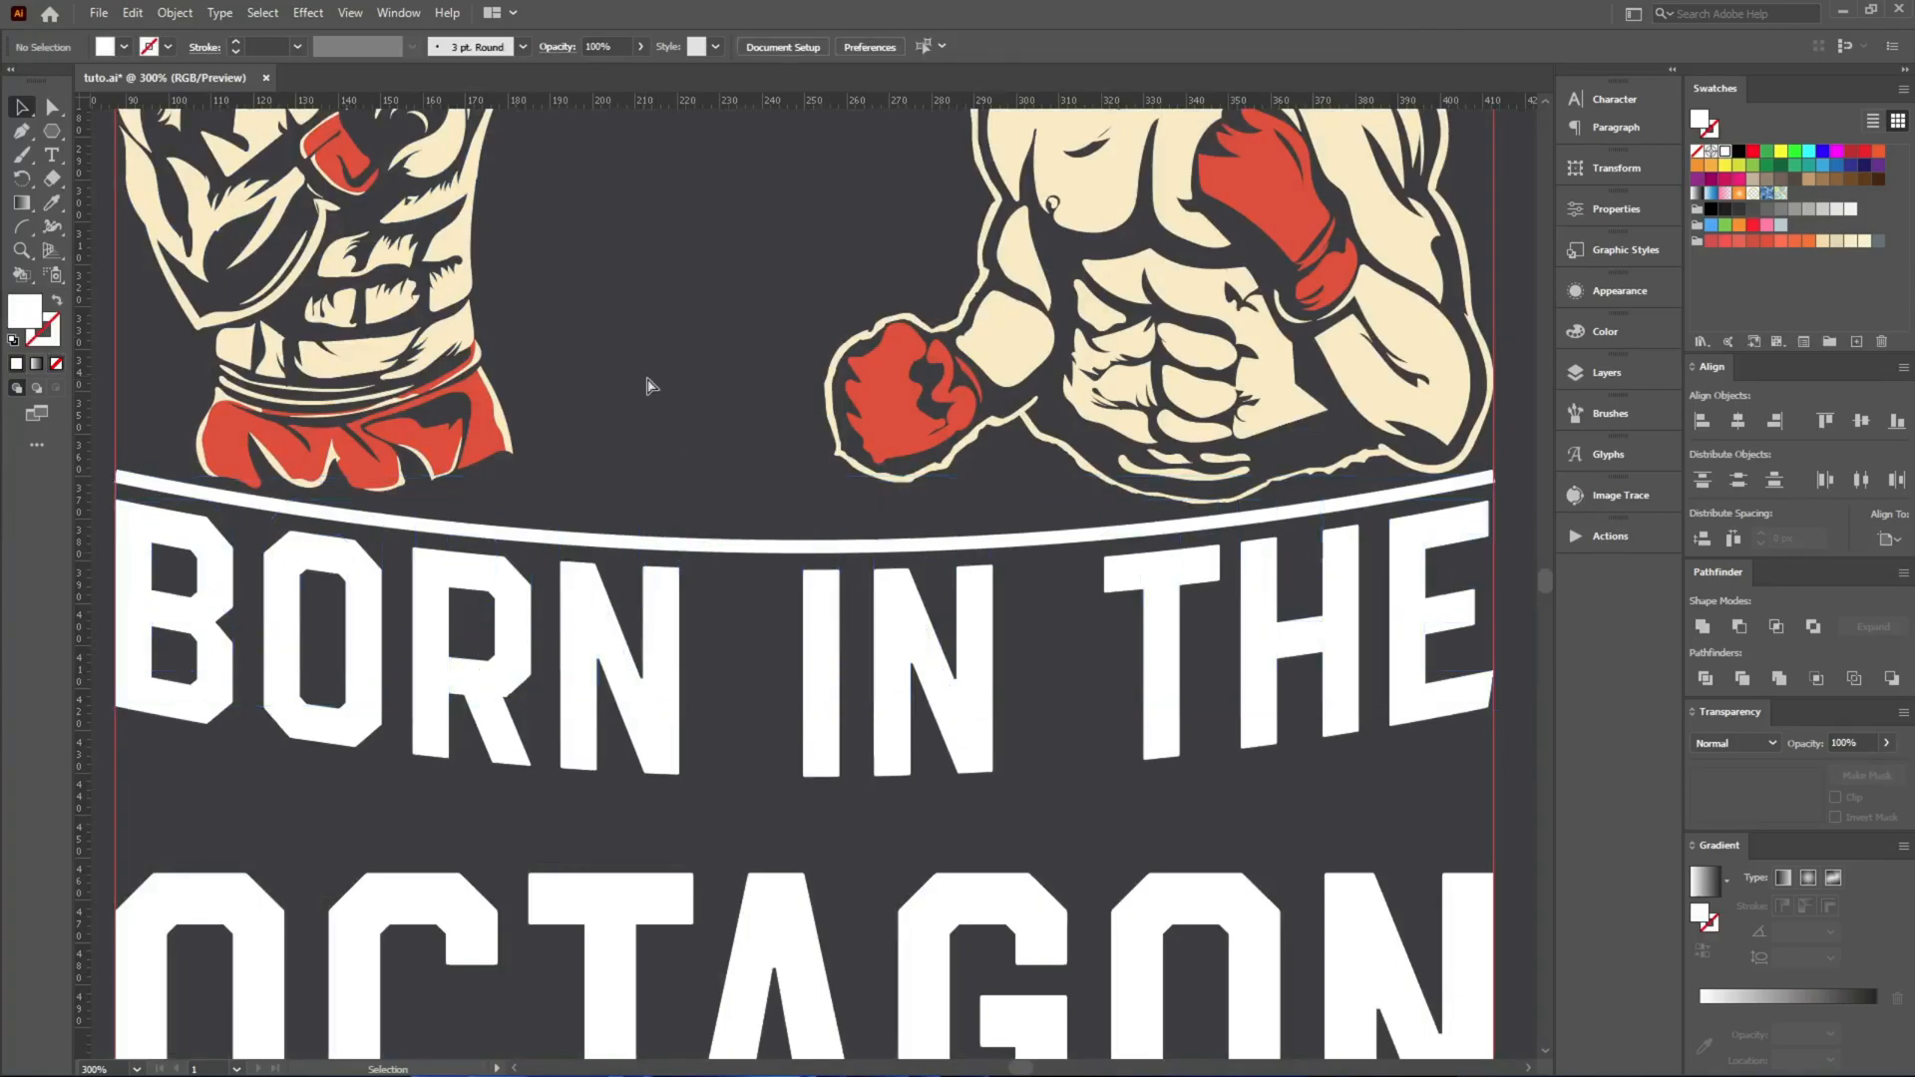
Move OCTAGON straight up about 16.6 px, close beneath the arched BORN IN THE line.
scroll(661, 414, down, 3)
scroll(703, 421, up, 2)
click(624, 610)
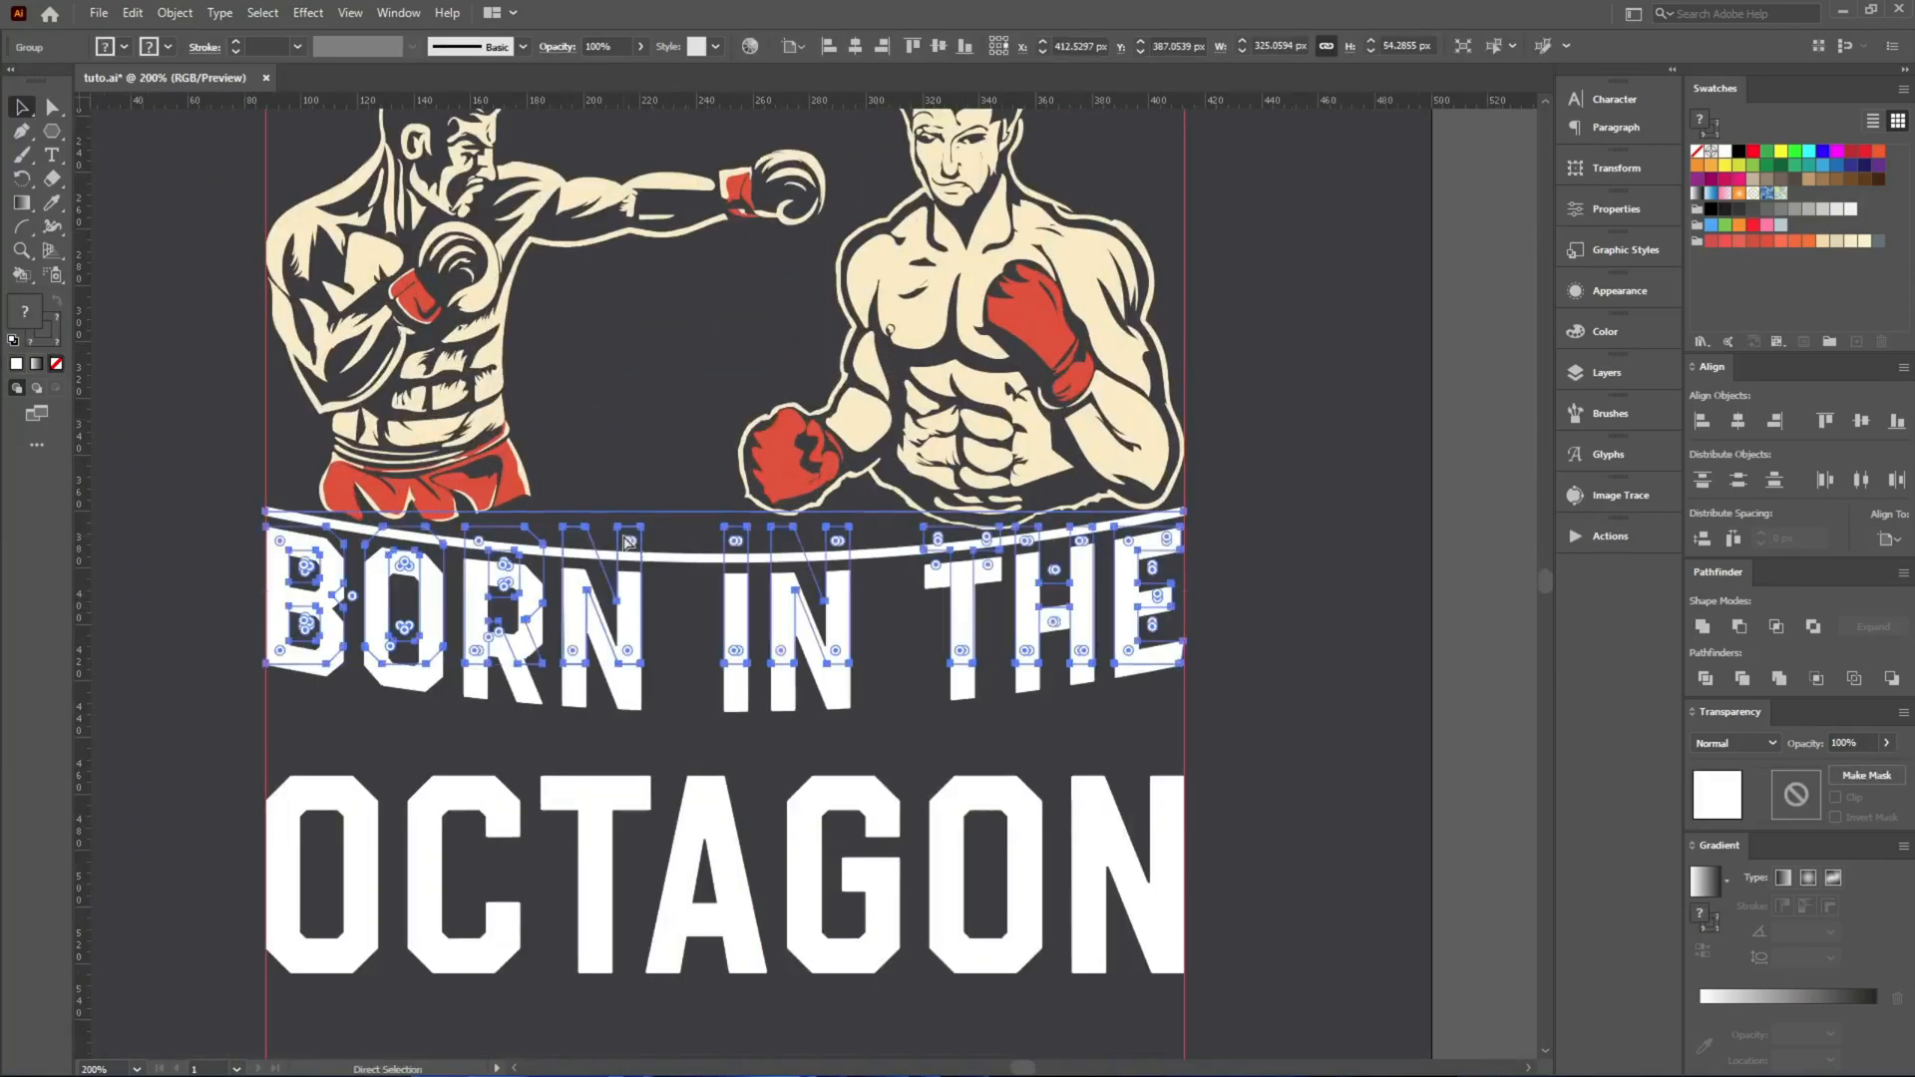
drag(892, 823, 902, 770)
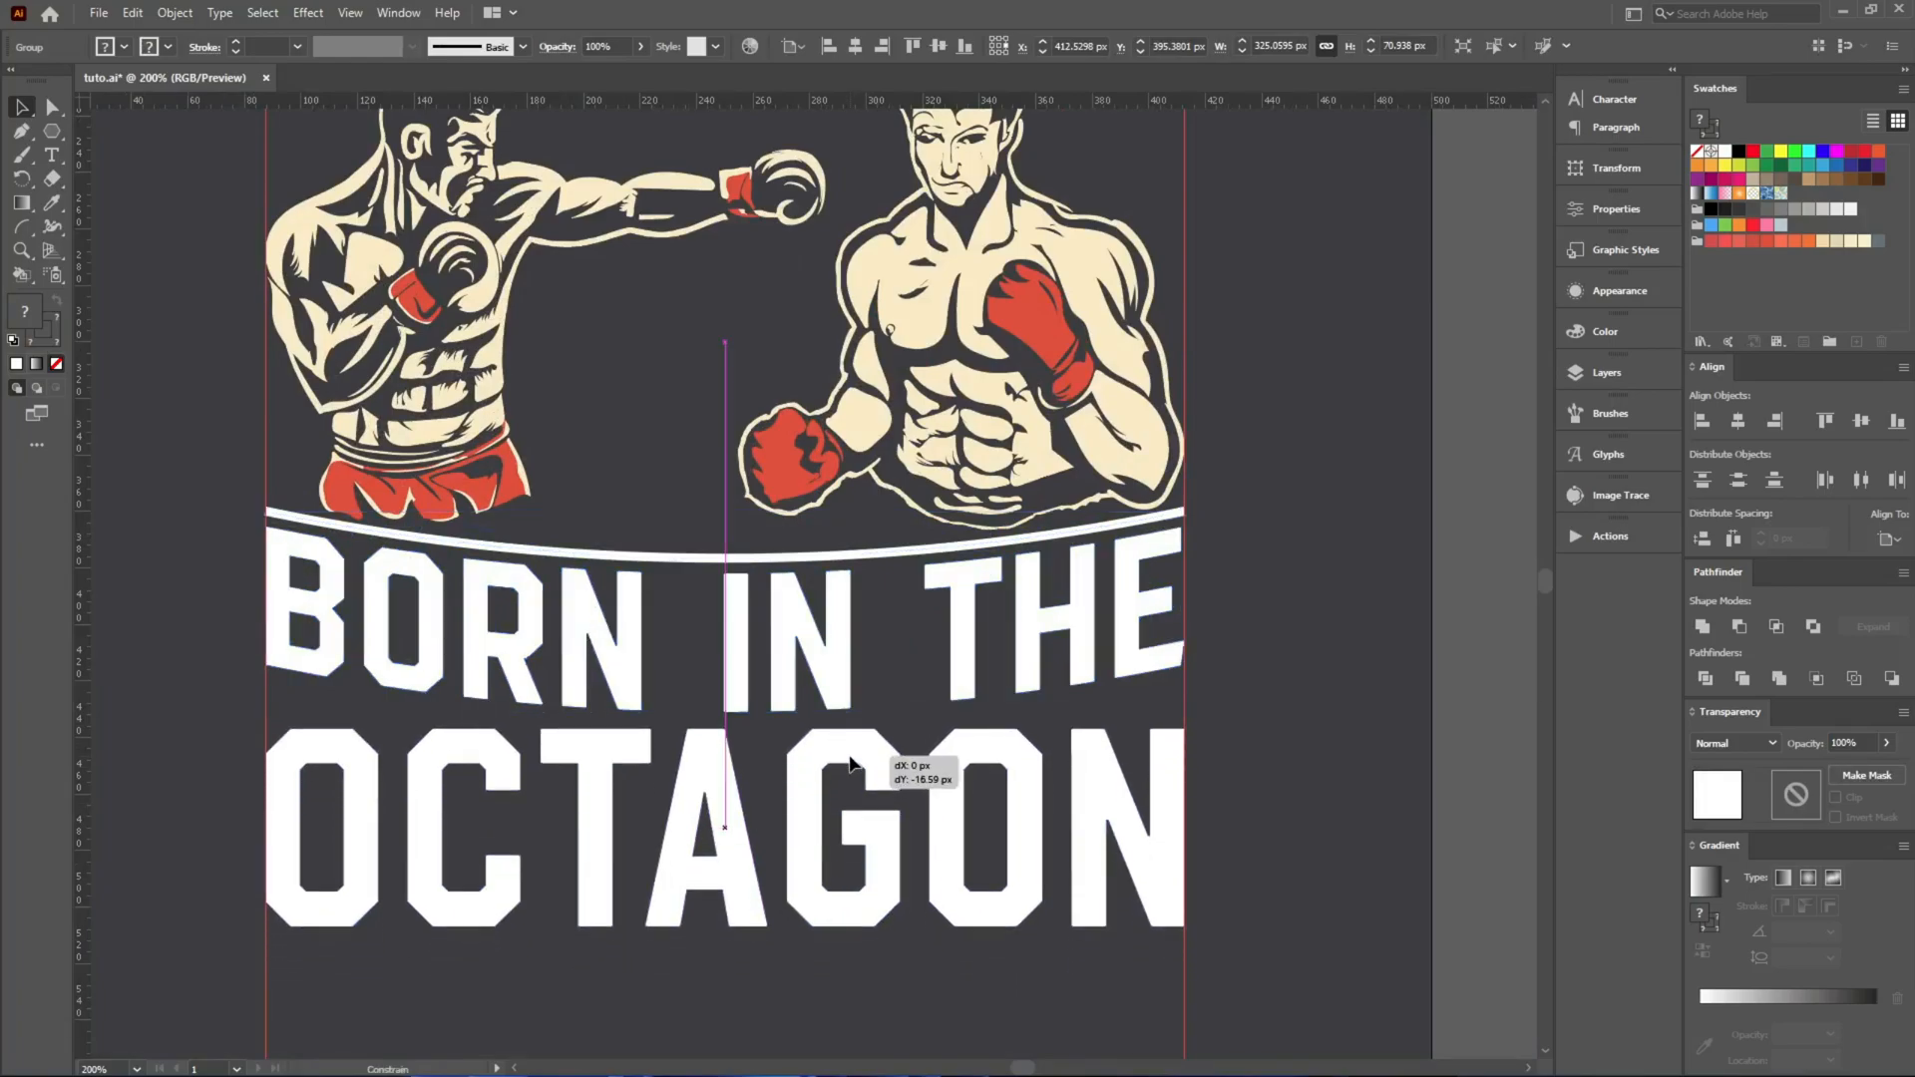
click(1216, 753)
scroll(1217, 754, down, 1)
scroll(1216, 754, up, 4)
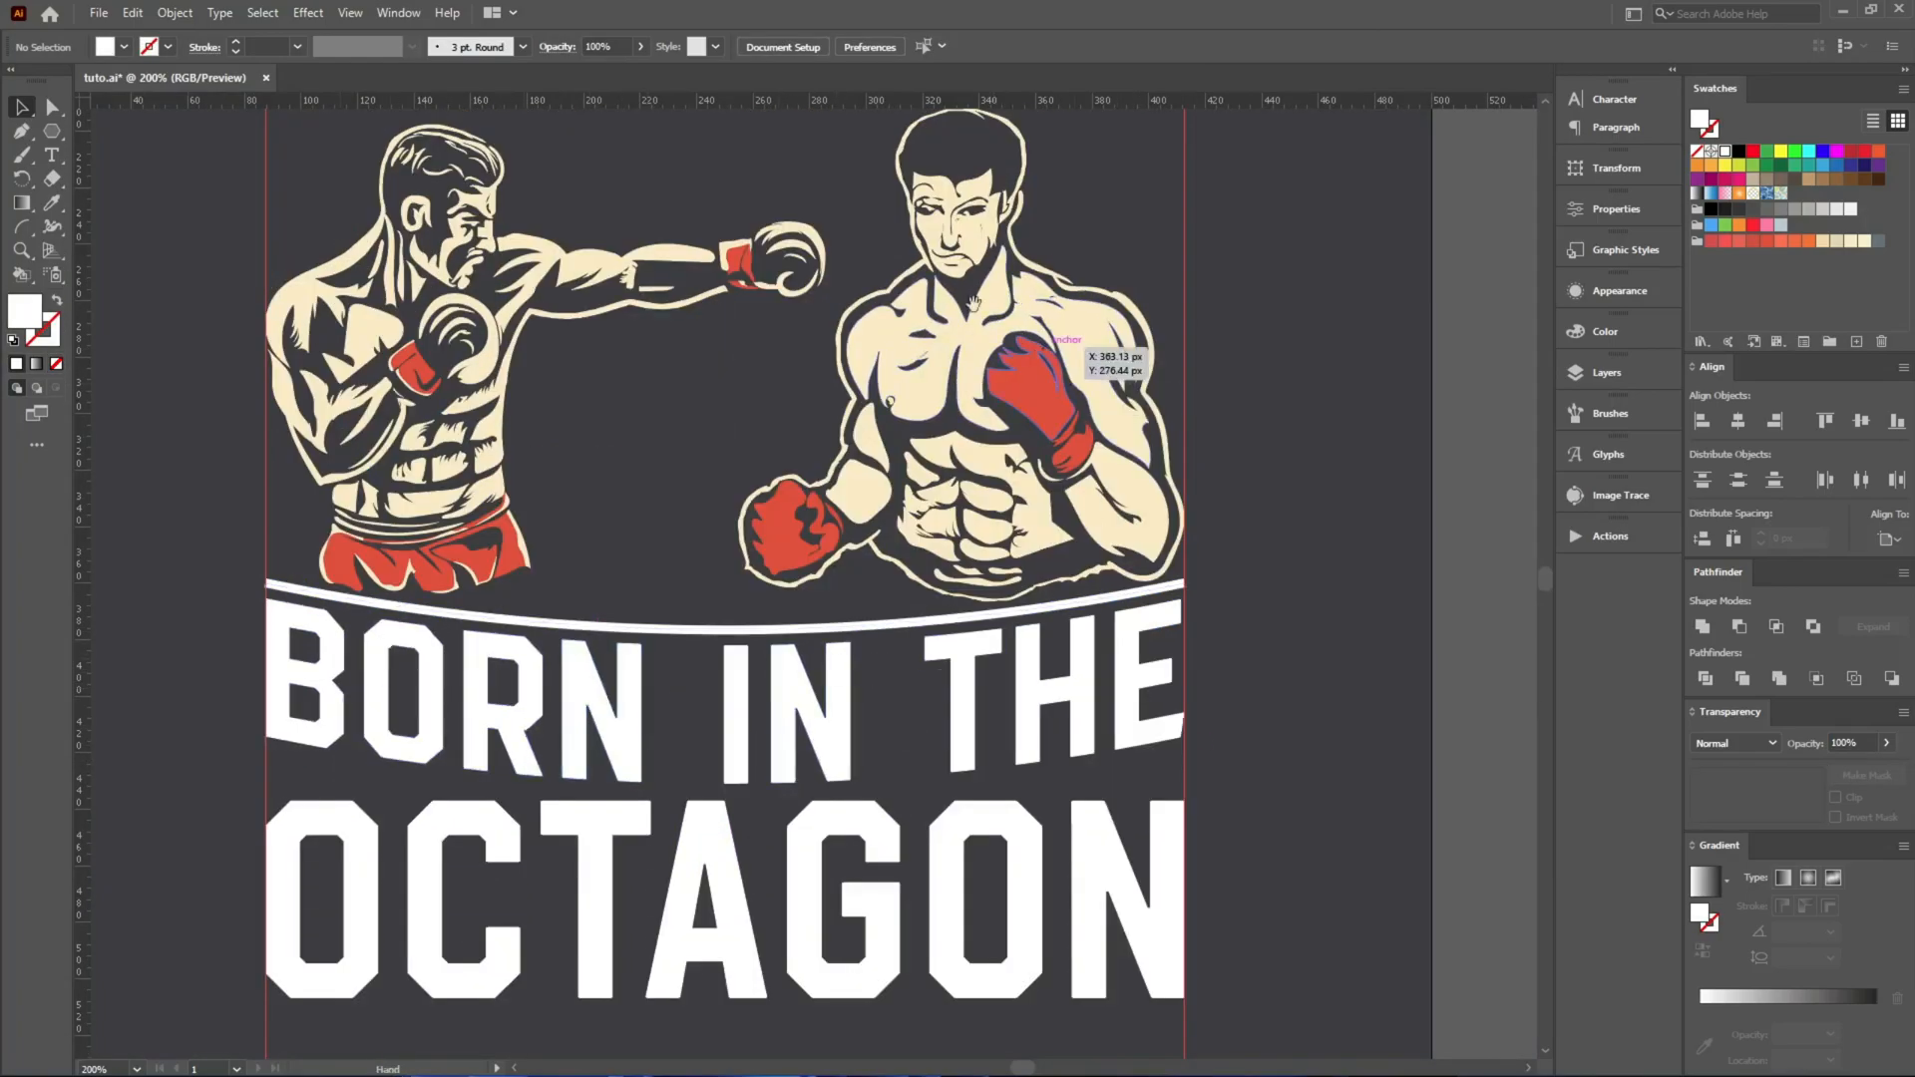
Move the words ARE and LEGENDS onto the artboard above the boxers.
drag(939, 273, 1034, 781)
scroll(772, 488, down, 2)
drag(176, 449, 772, 563)
drag(215, 395, 857, 467)
scroll(820, 542, up, 3)
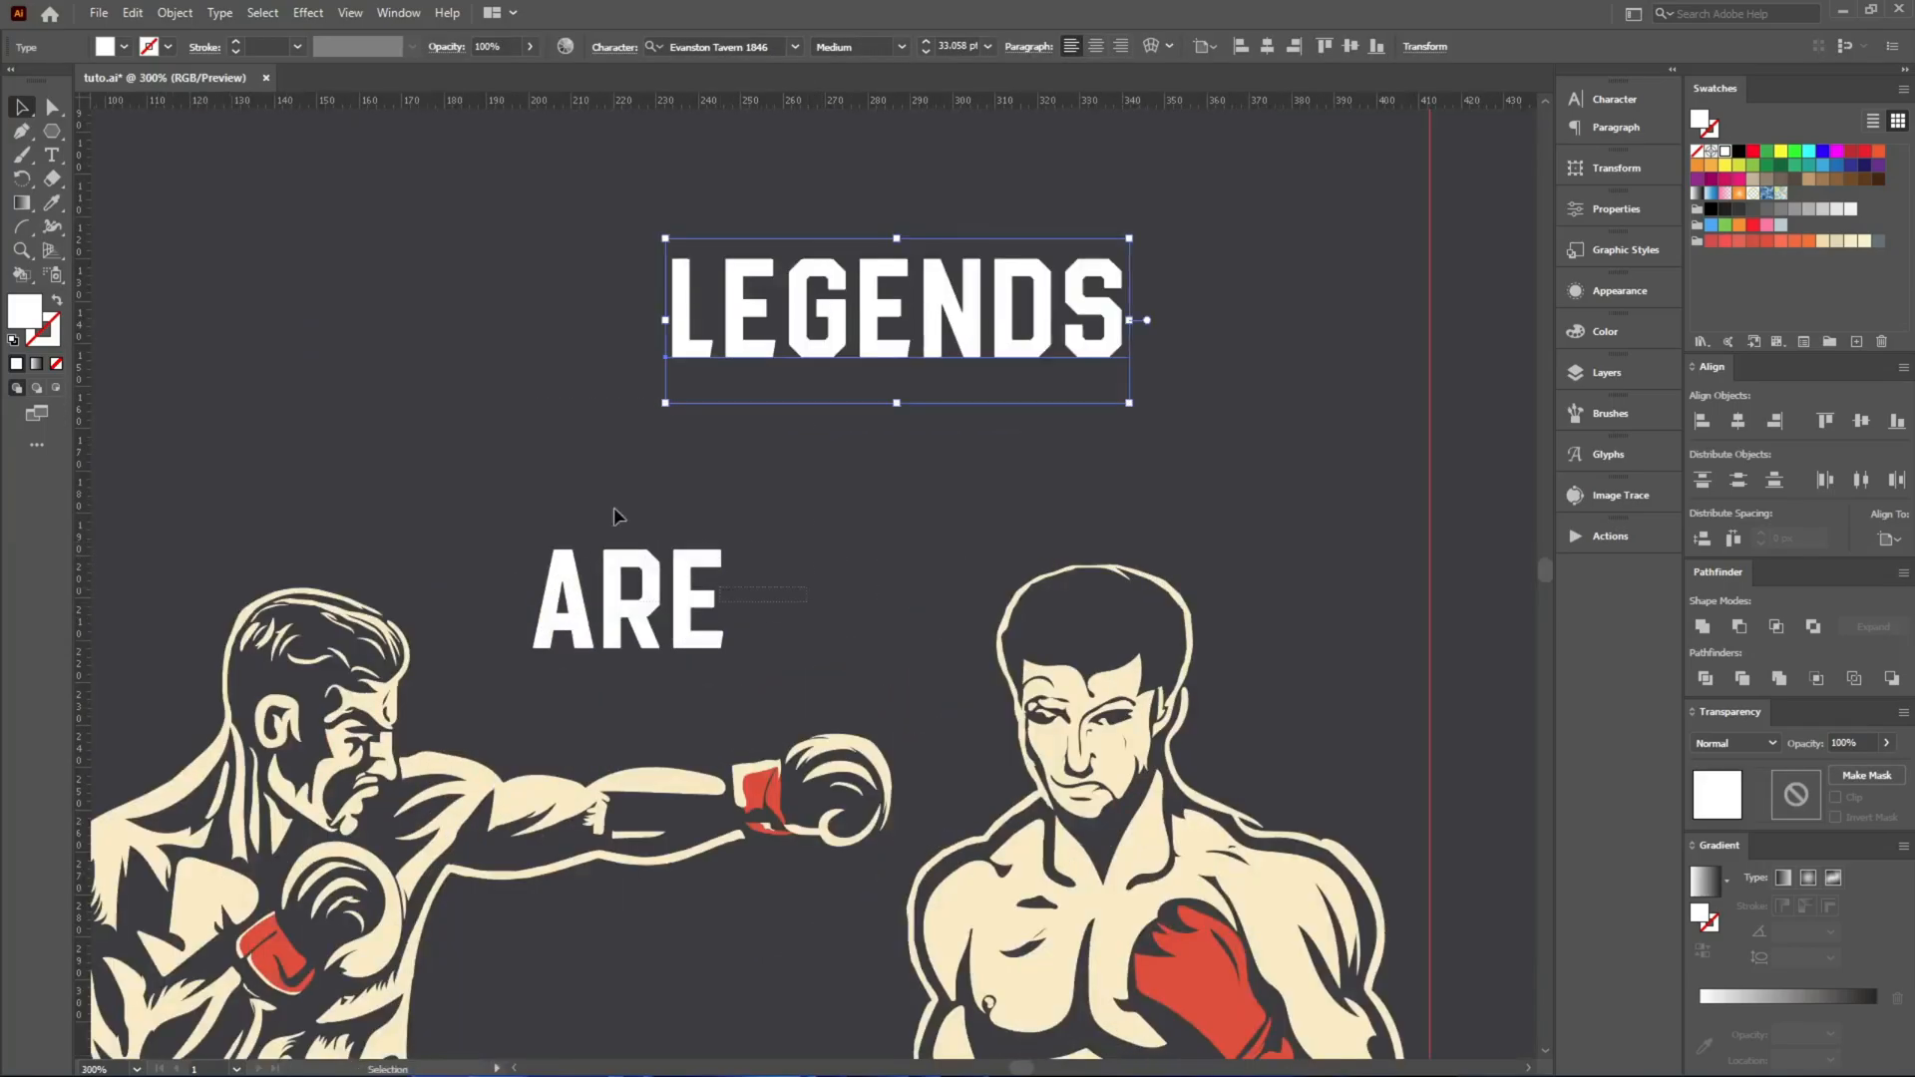
shift+click(678, 568)
right_click(820, 302)
click(765, 456)
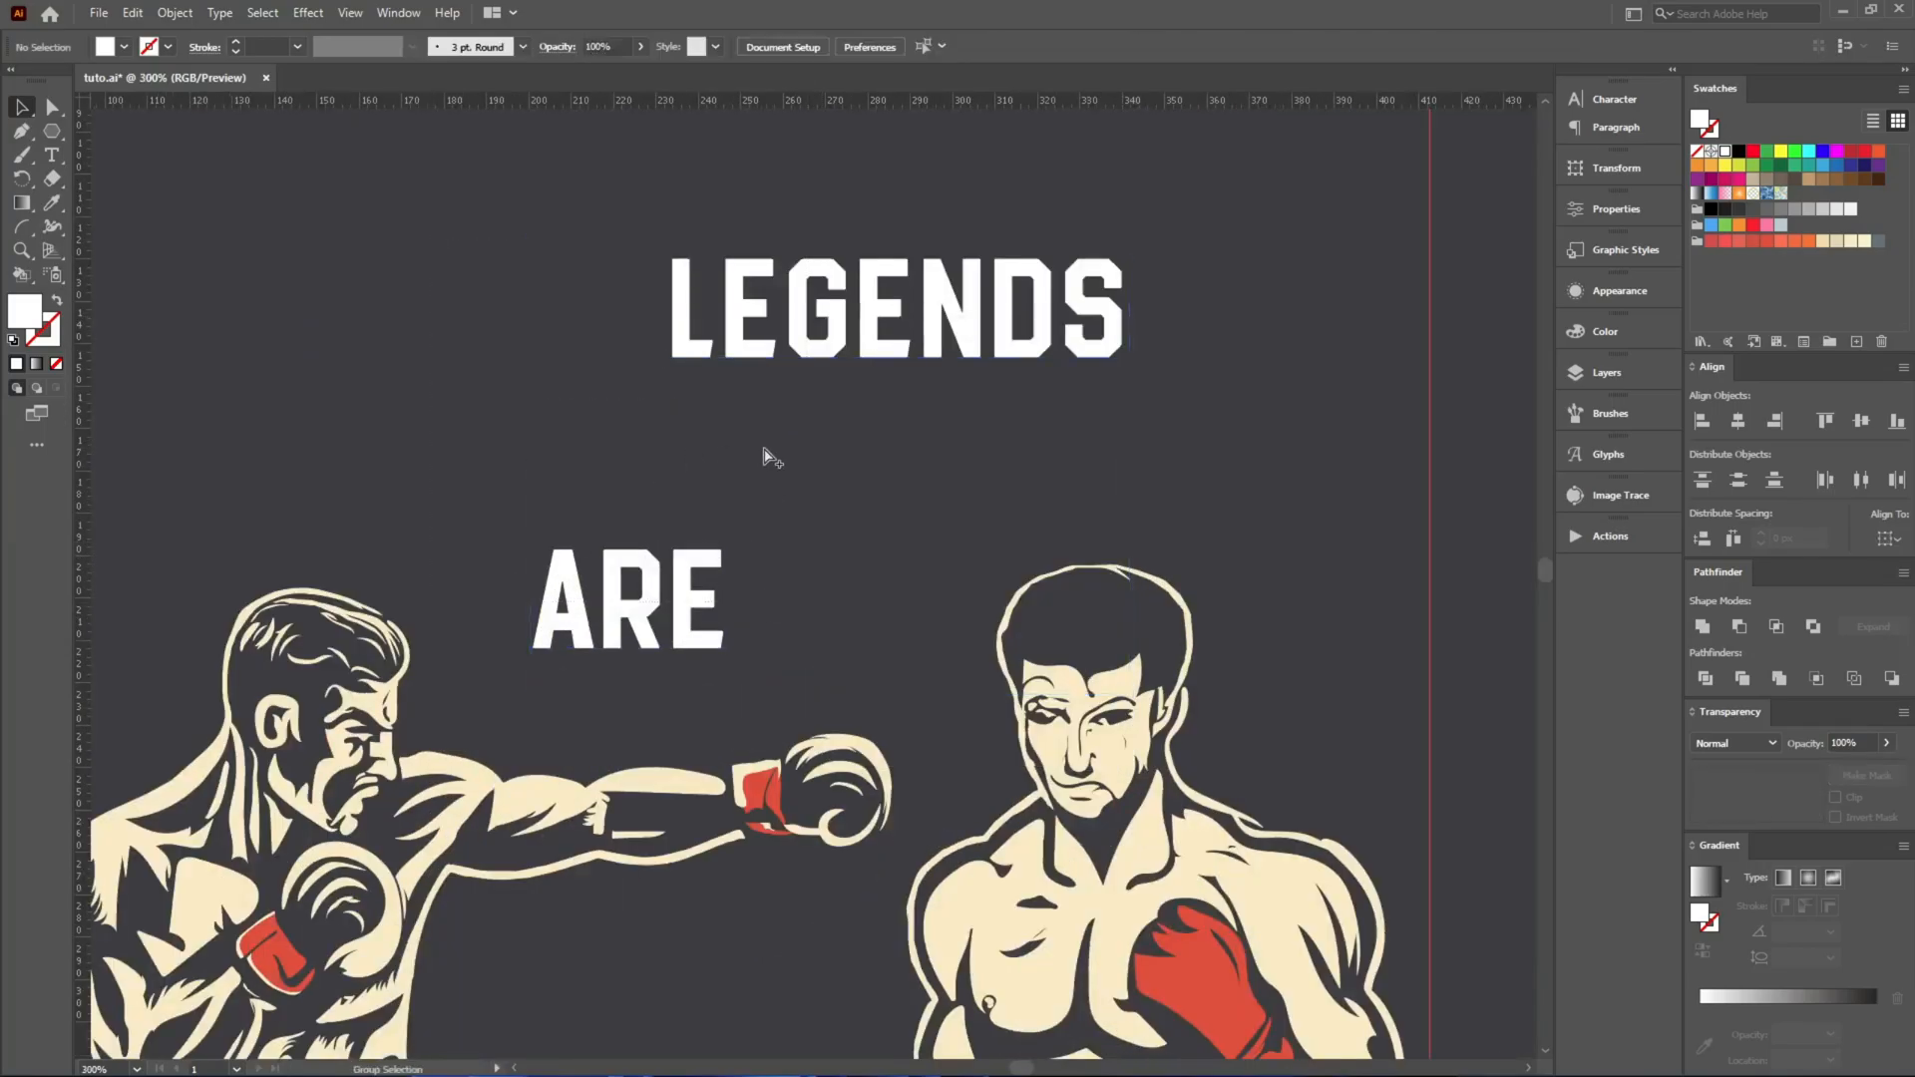
Set LEGENDS aside across the artboard's left edge, leaving ARE above the boxers.
scroll(764, 449, down, 2)
mouse_move(803, 384)
mouse_down()
mouse_move(678, 447)
mouse_move(143, 299)
mouse_up()
click(544, 452)
Try a freehand arch over the boxers with the Paintbrush, then undo it.
key(b)
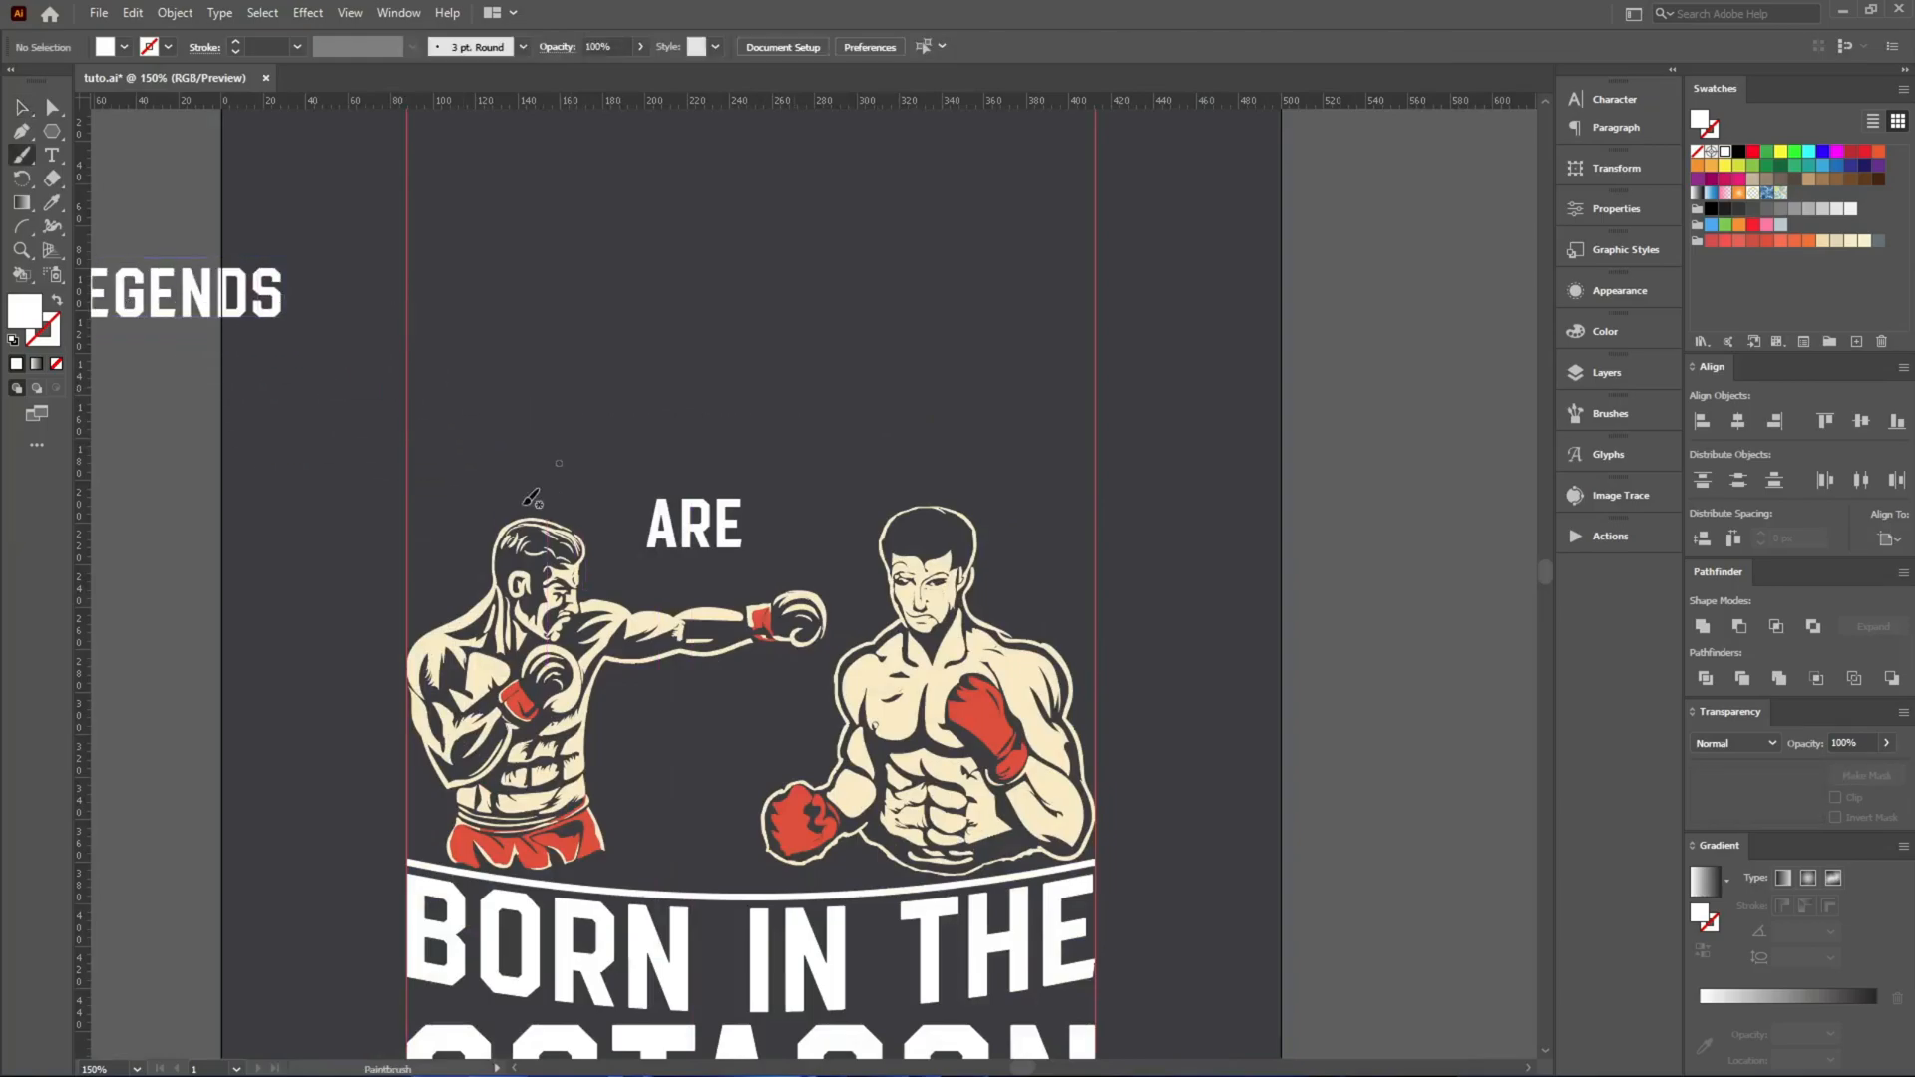
mouse_move(391, 538)
mouse_down()
mouse_move(688, 411)
mouse_move(1157, 554)
mouse_move(1190, 597)
mouse_up()
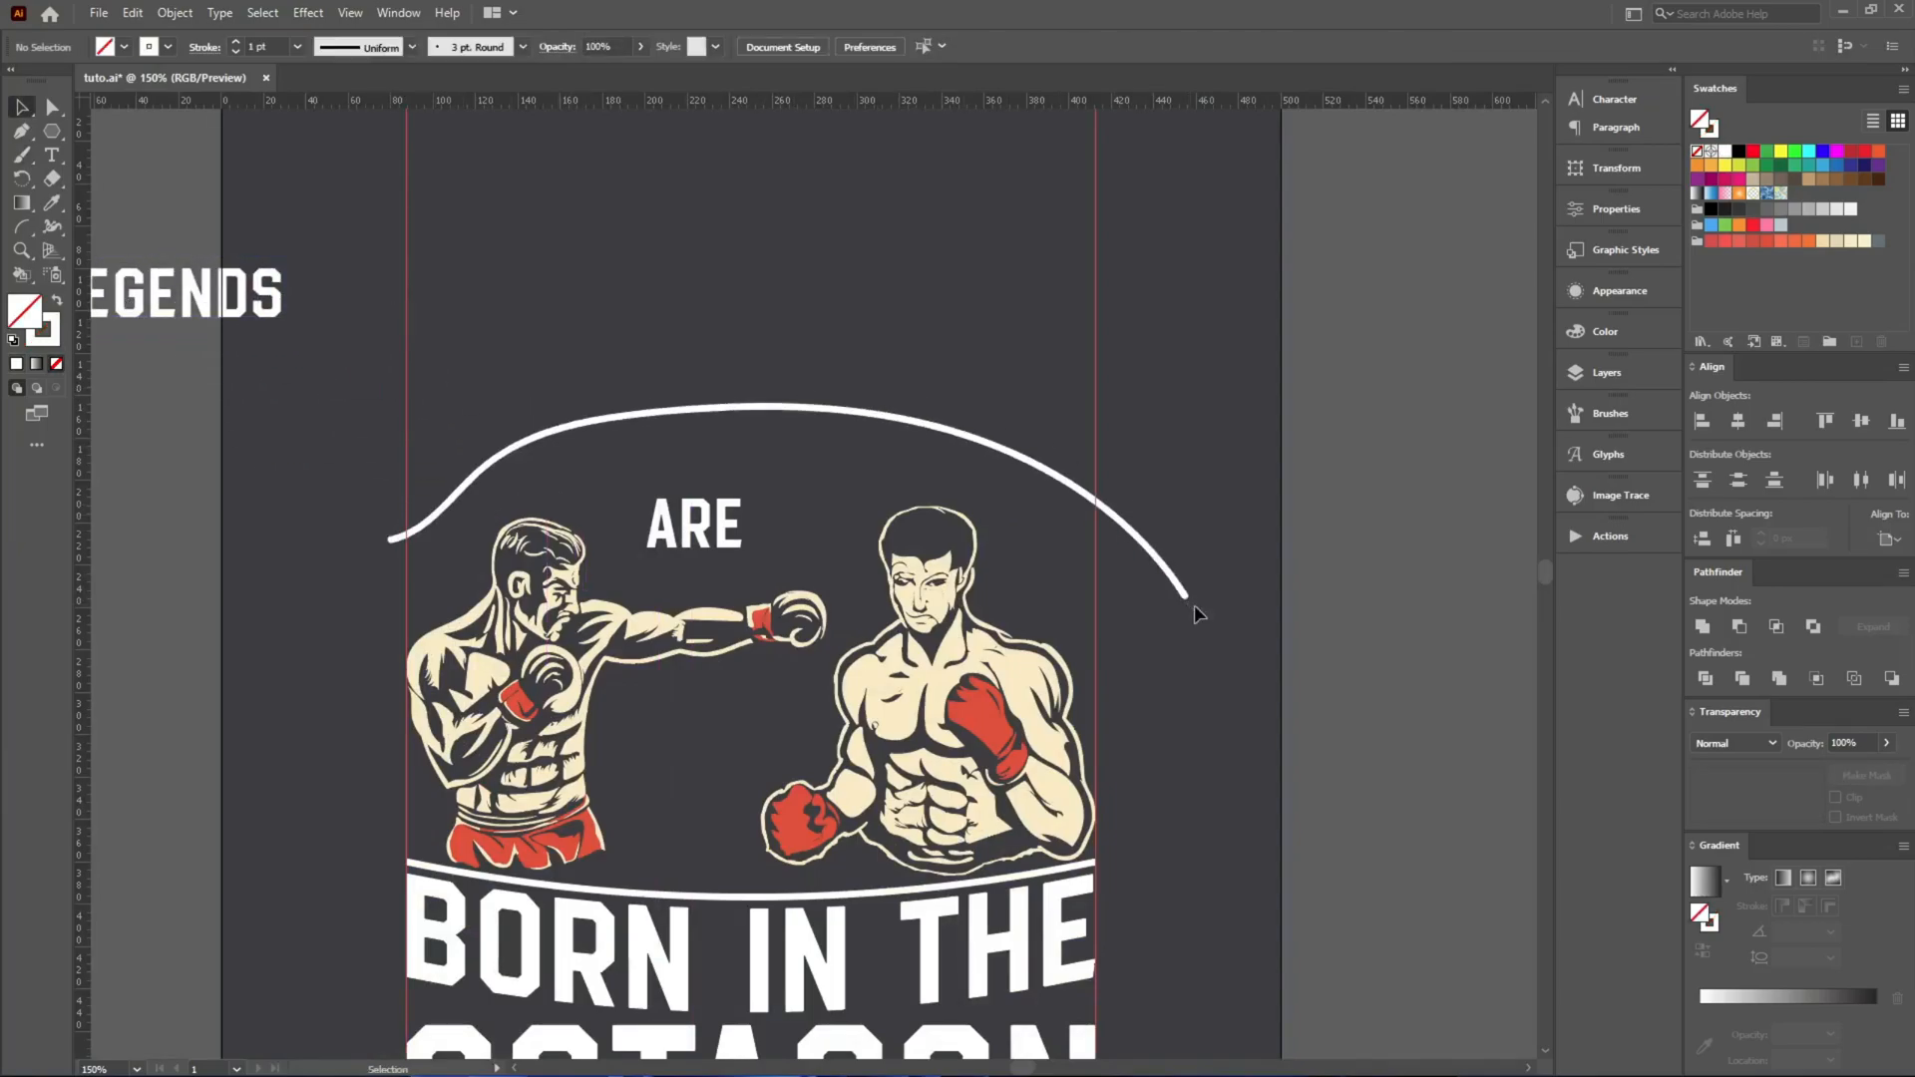
key(ctrl+z)
key(ctrl+z)
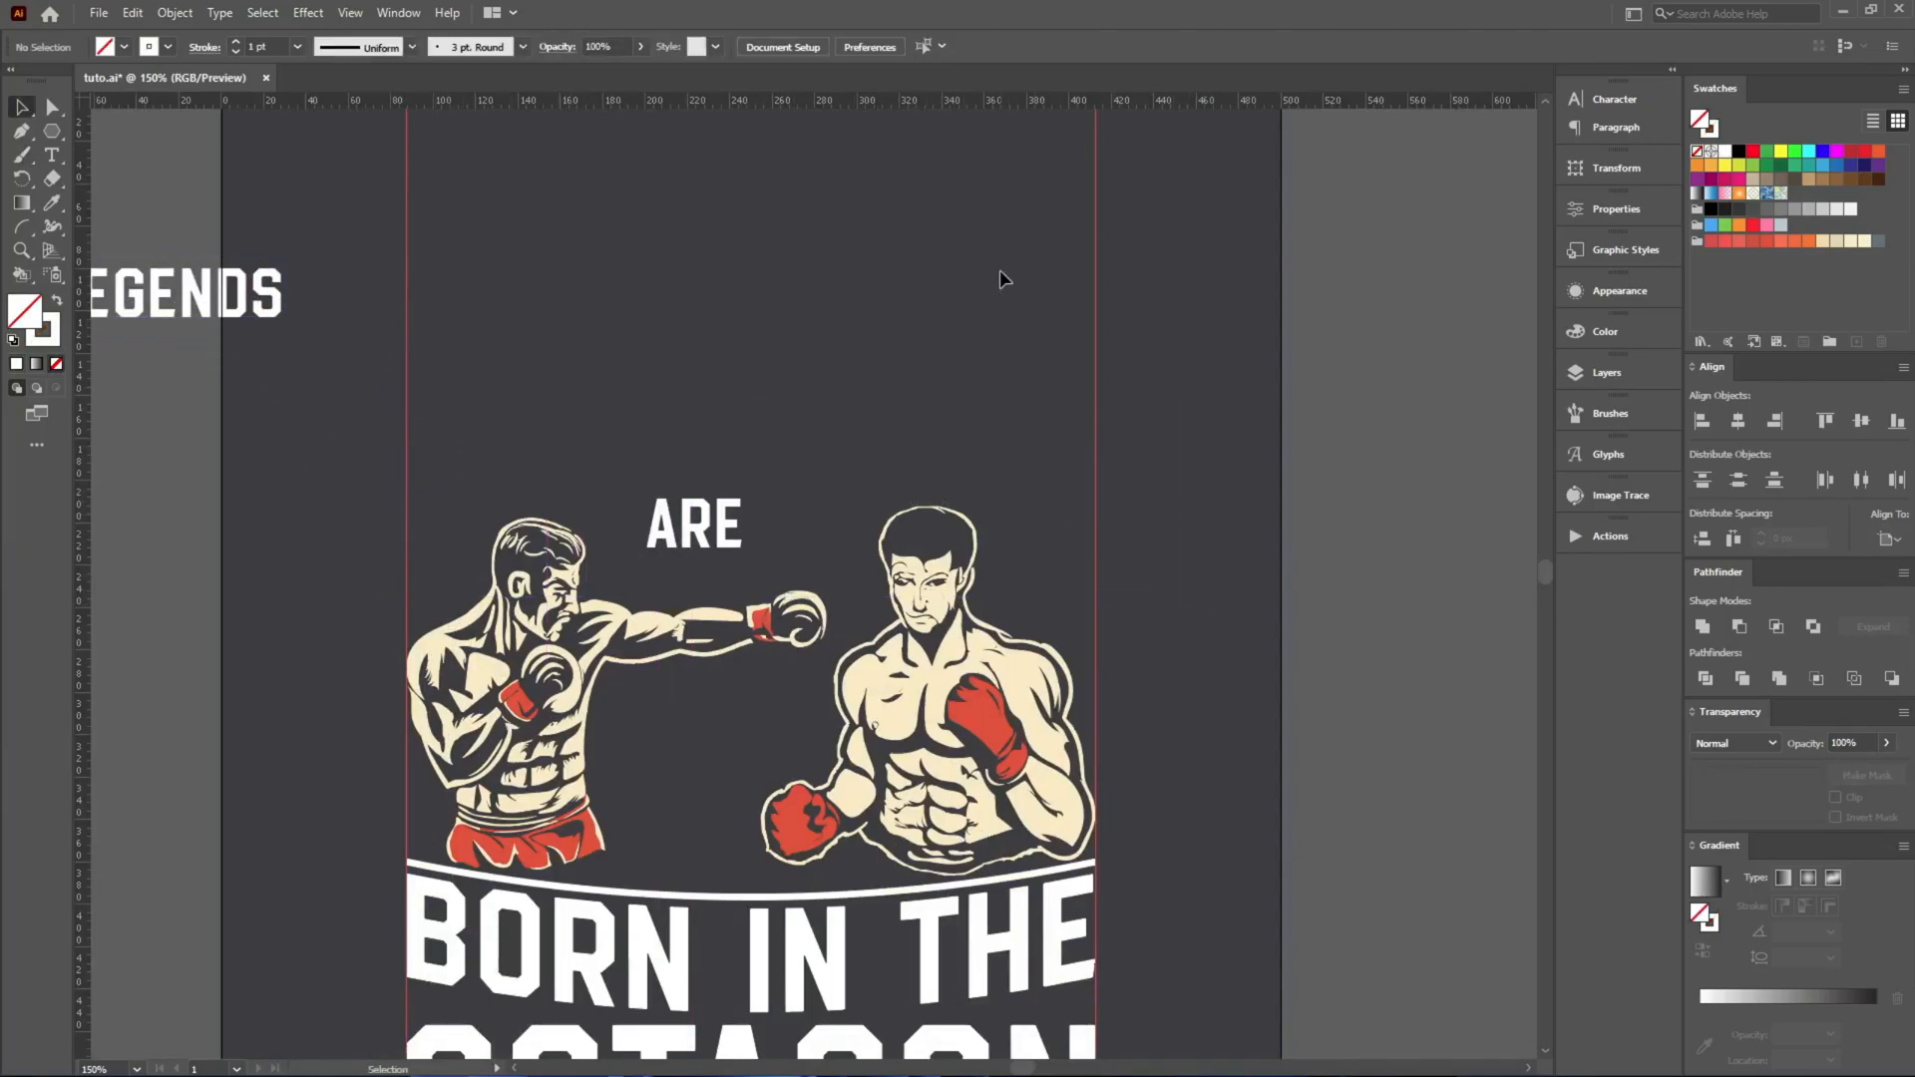
Draw an ellipse about 275 px wide around ARE and stretch its height to about 187 px.
drag(52, 130, 102, 157)
drag(475, 328, 1060, 692)
key(v)
scroll(768, 305, up, 1)
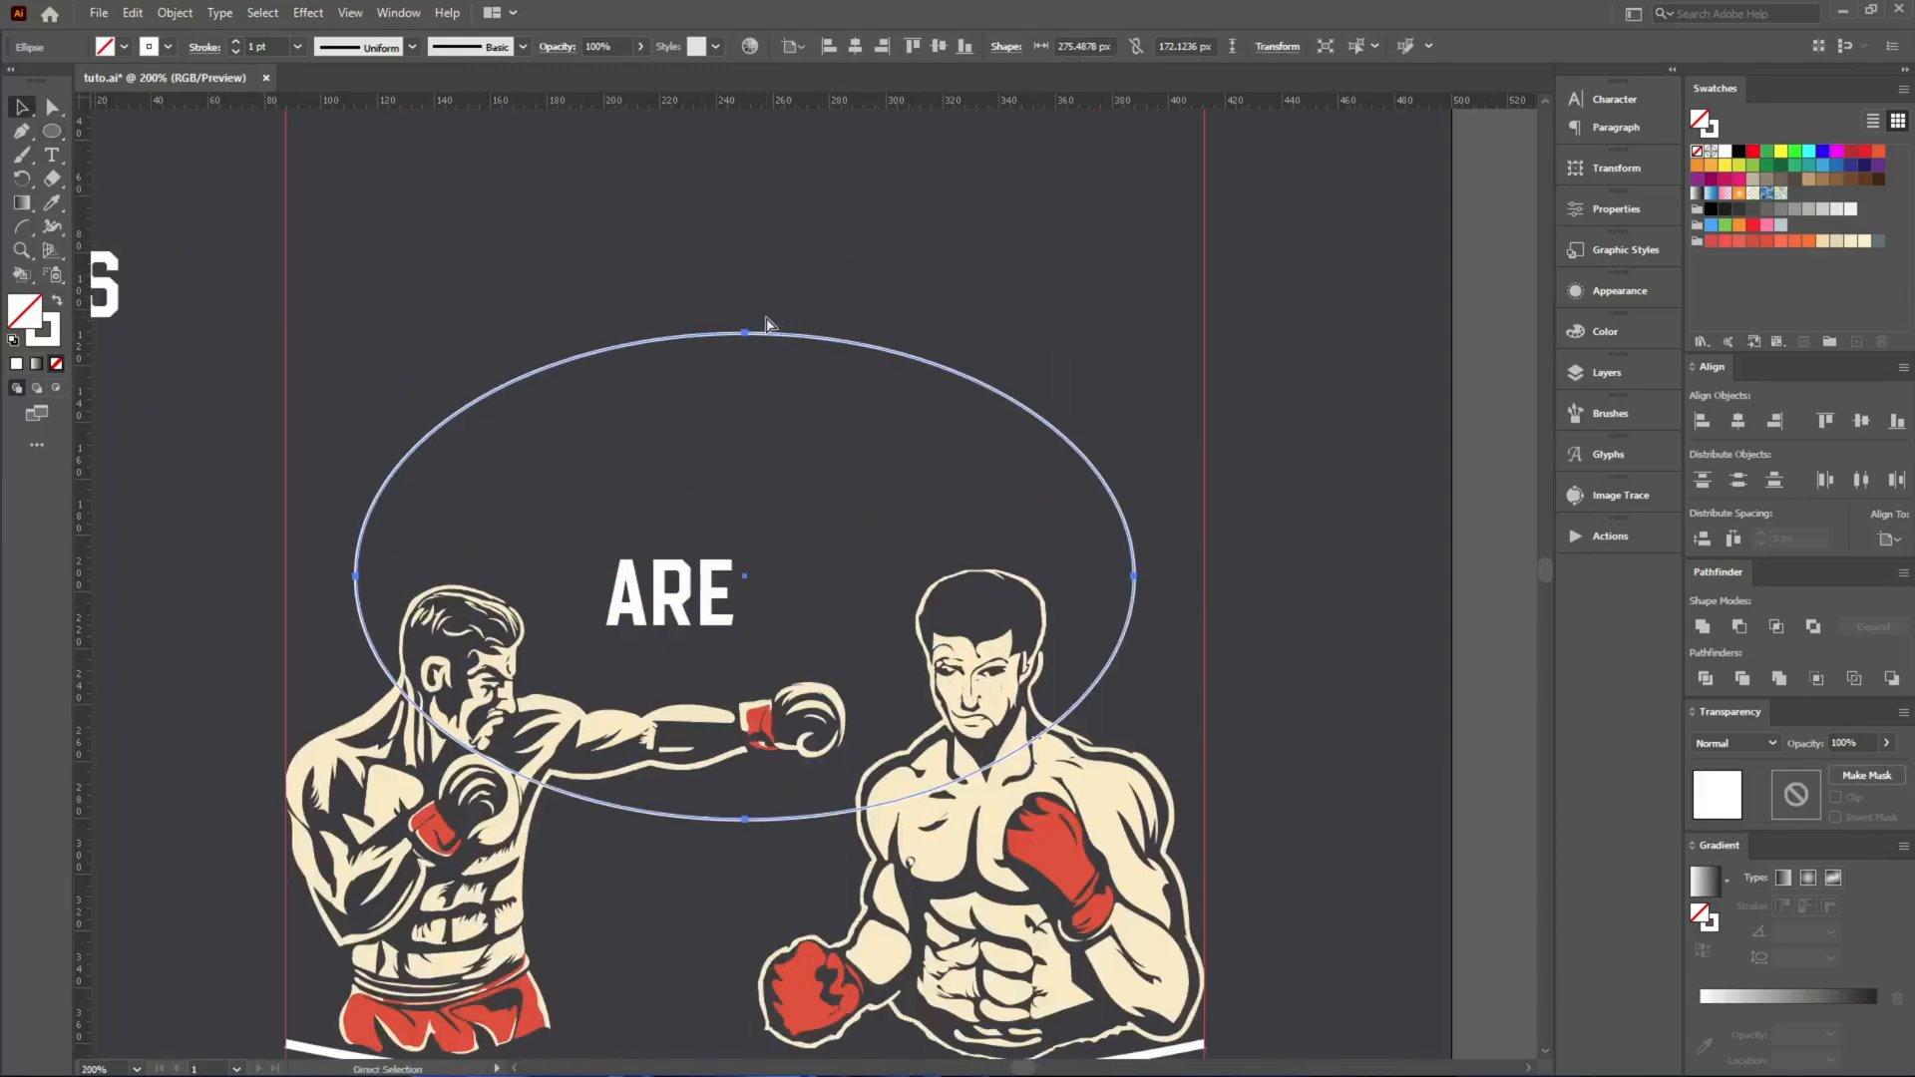
drag(746, 820, 758, 860)
Cut the word LEGENDS and paste it as type on the ellipse path, starting at the ellipse's left anchor.
scroll(885, 411, down, 1)
drag(261, 327, 454, 320)
key(ctrl+x)
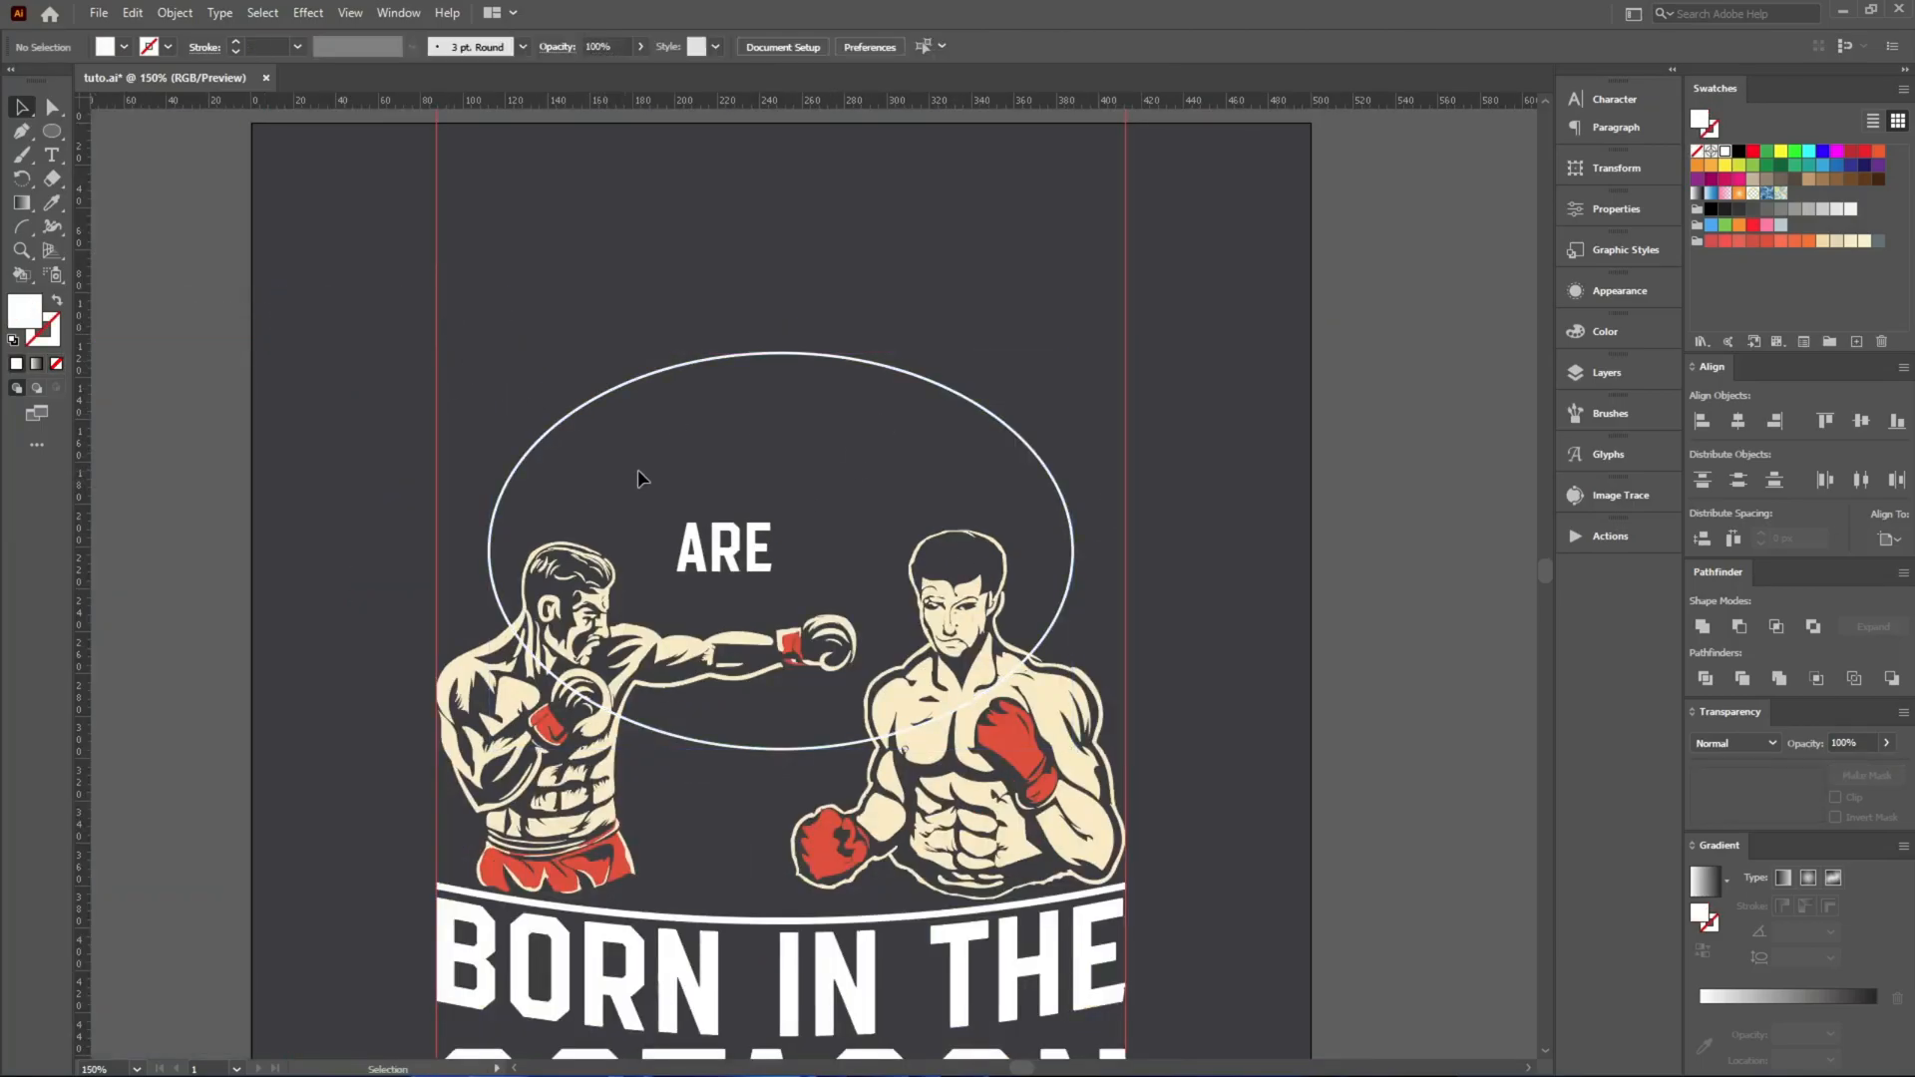
click(601, 397)
scroll(588, 431, up, 2)
drag(55, 156, 112, 180)
scroll(394, 629, up, 5)
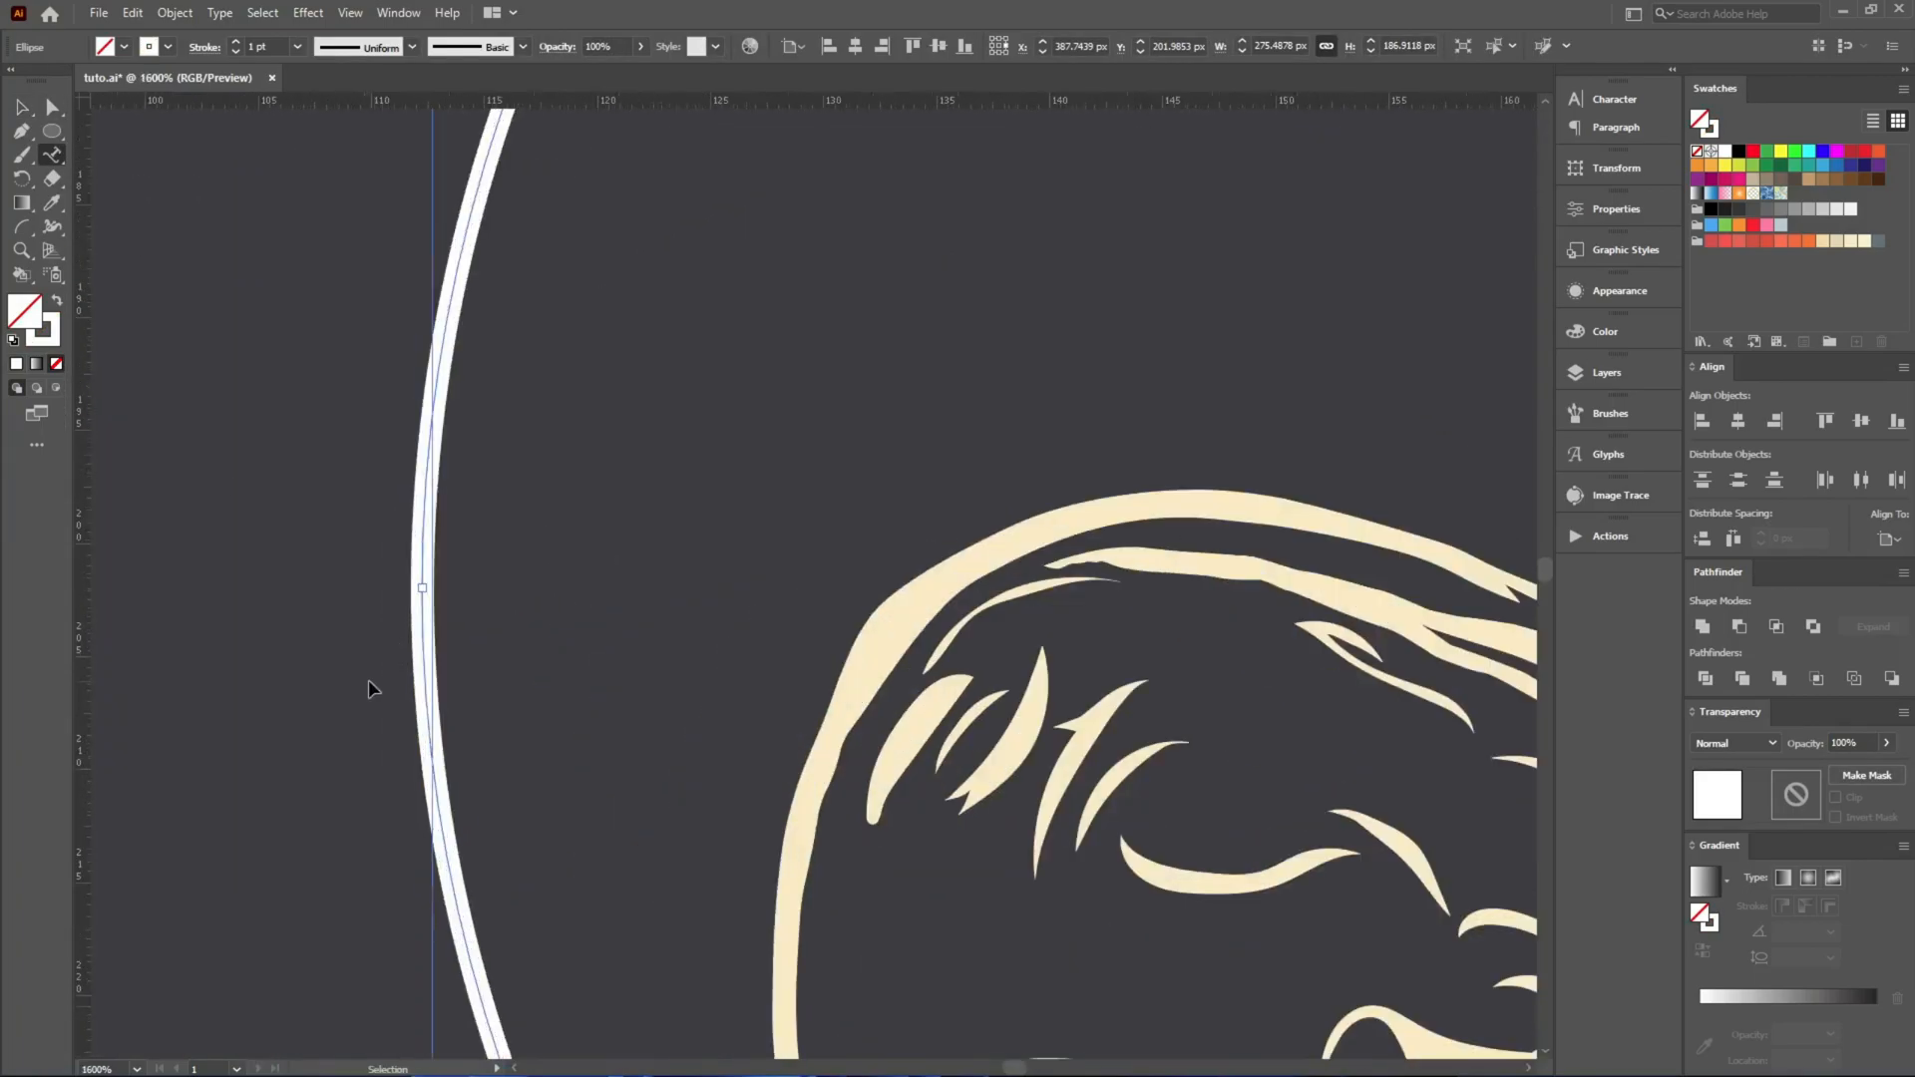
click(421, 588)
key(ctrl+v)
key(Escape)
Extend the text range over the ellipse's upper half and centre-align LEGENDS at its top.
scroll(301, 675, down, 5)
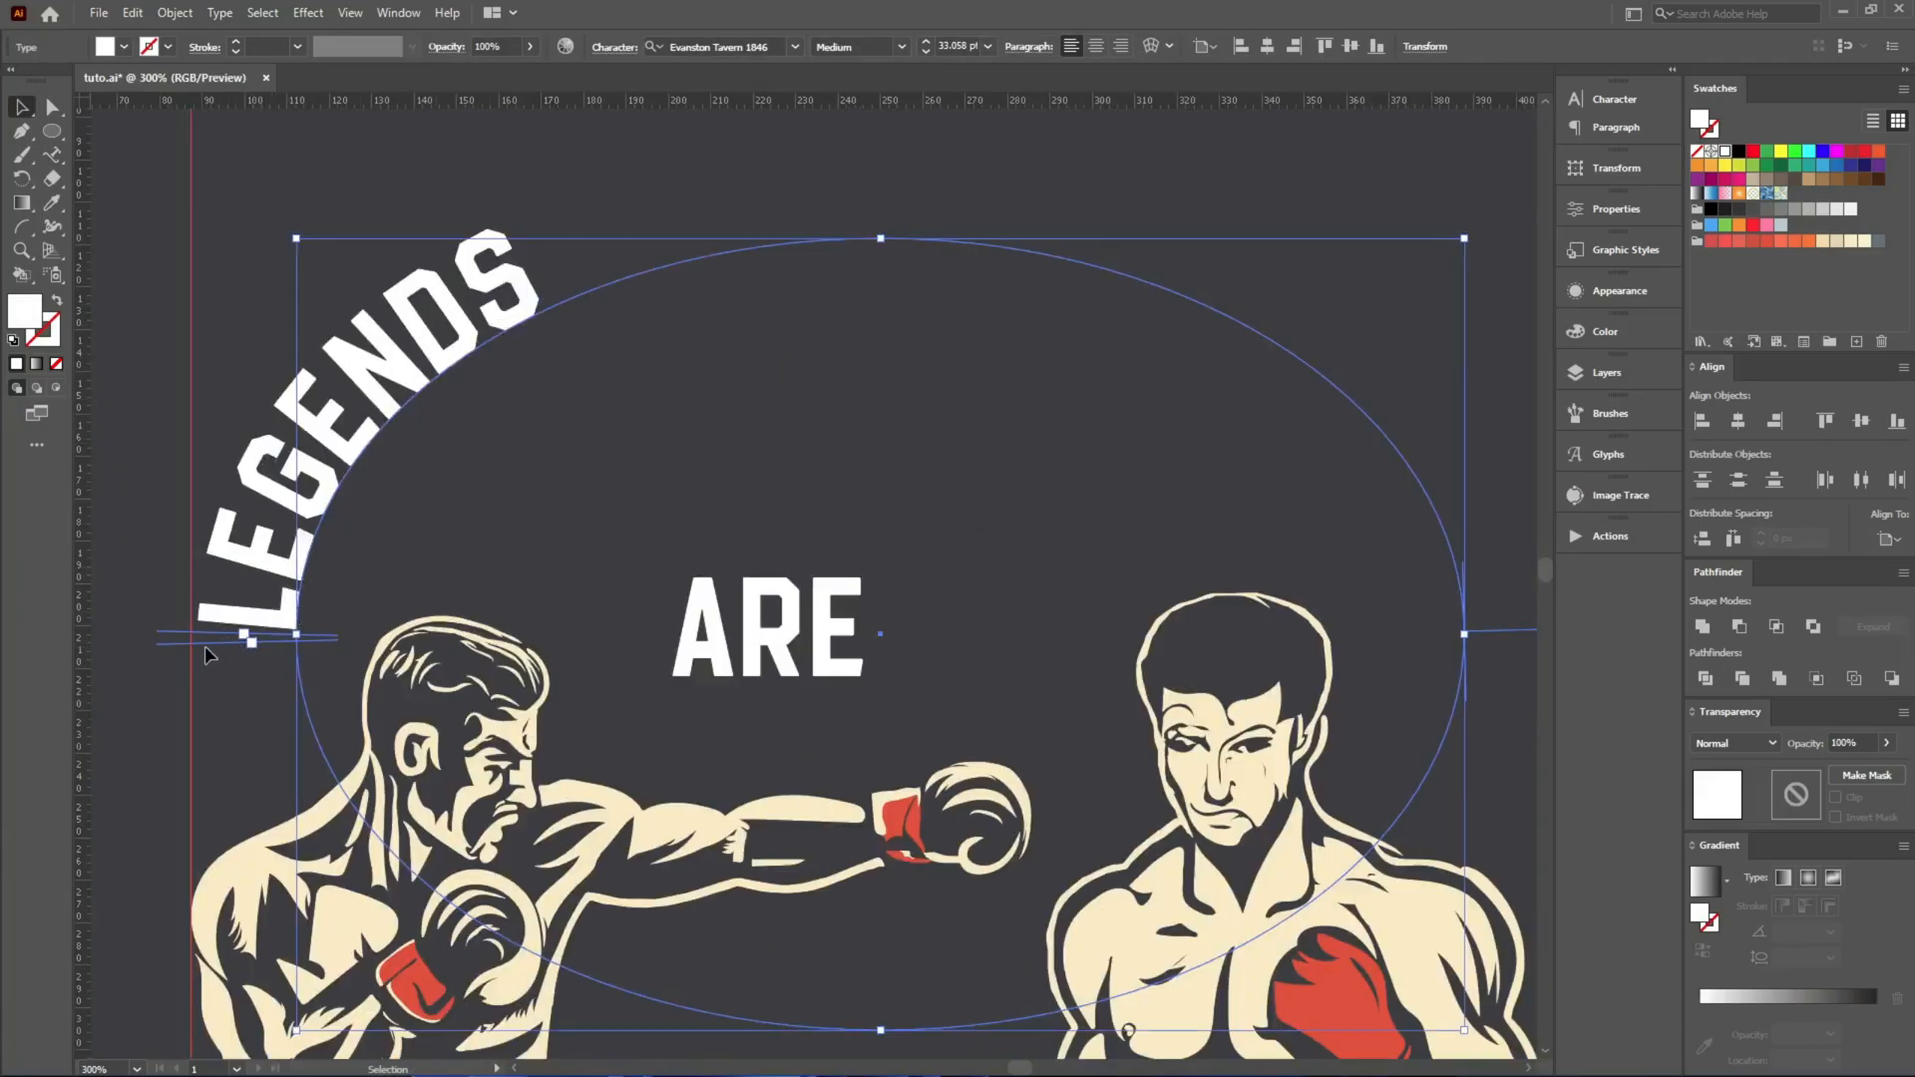
drag(196, 643, 1506, 632)
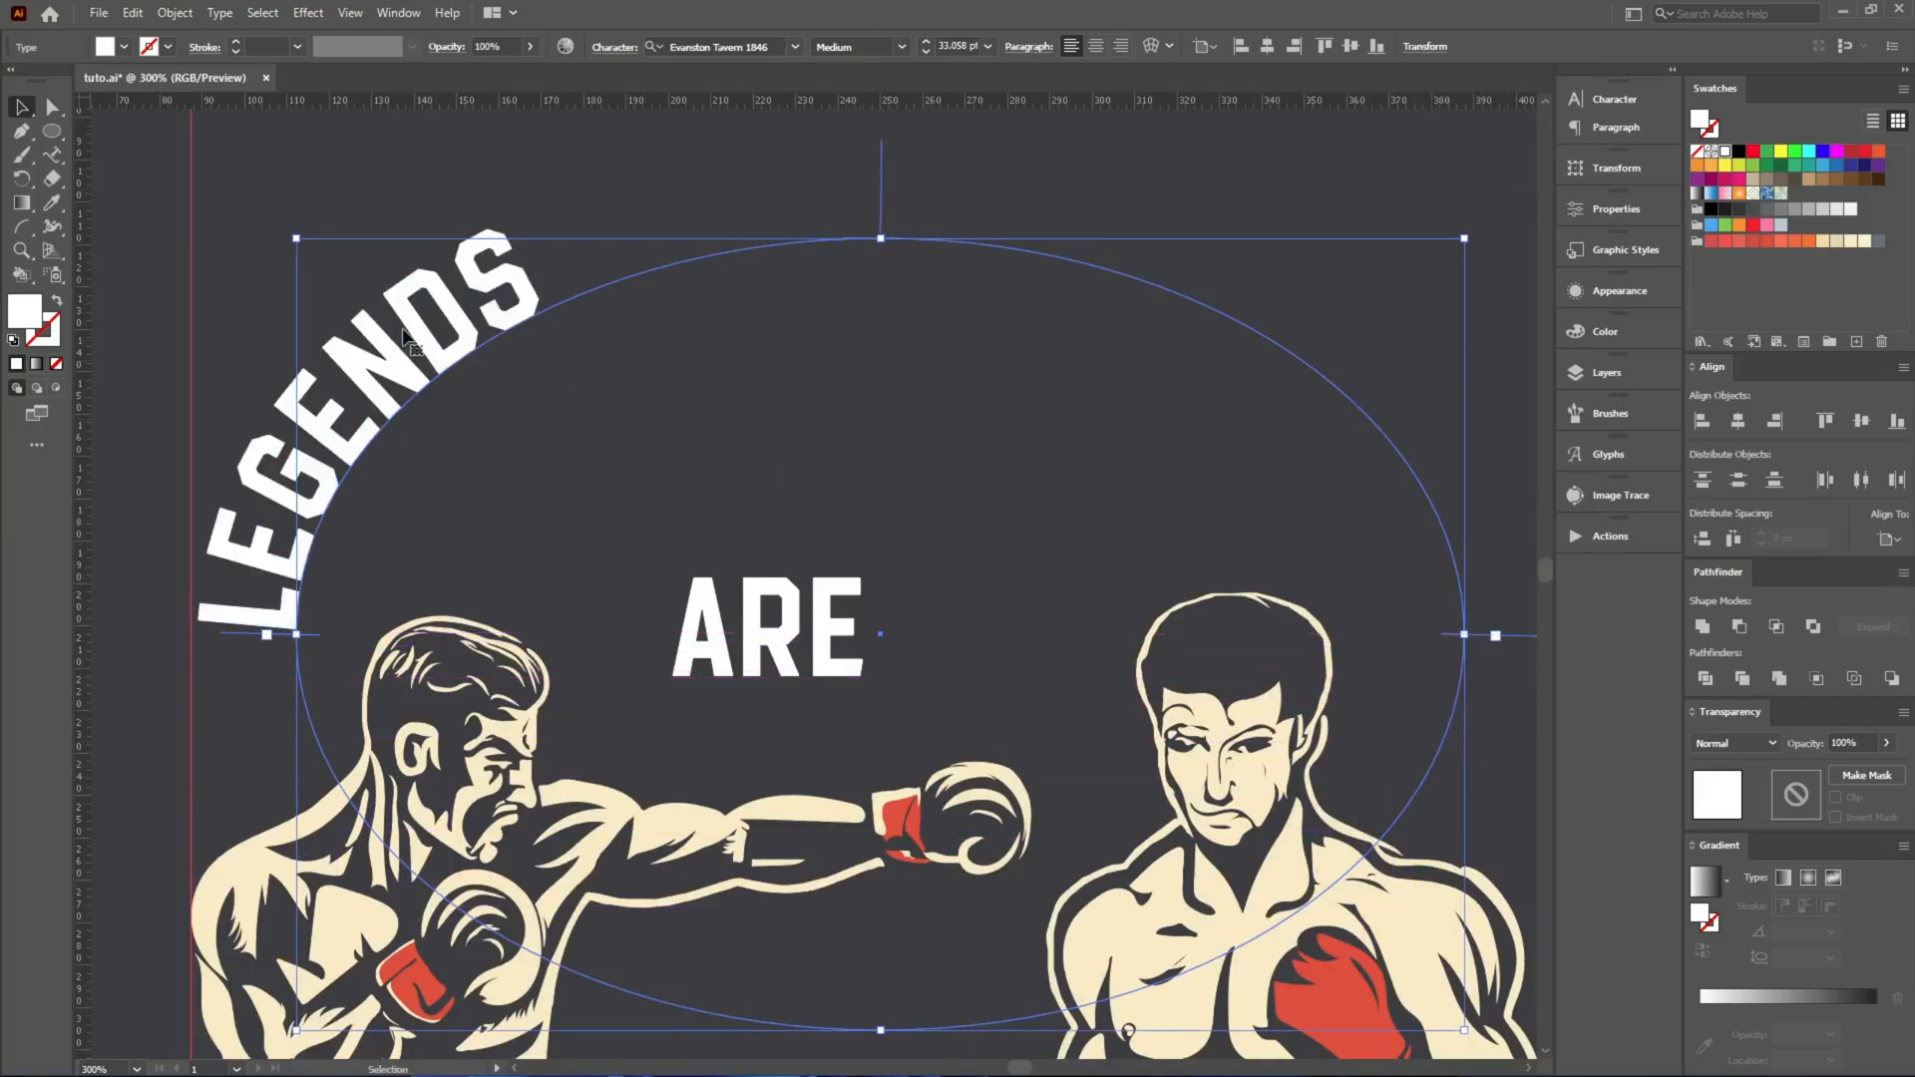
click(1095, 45)
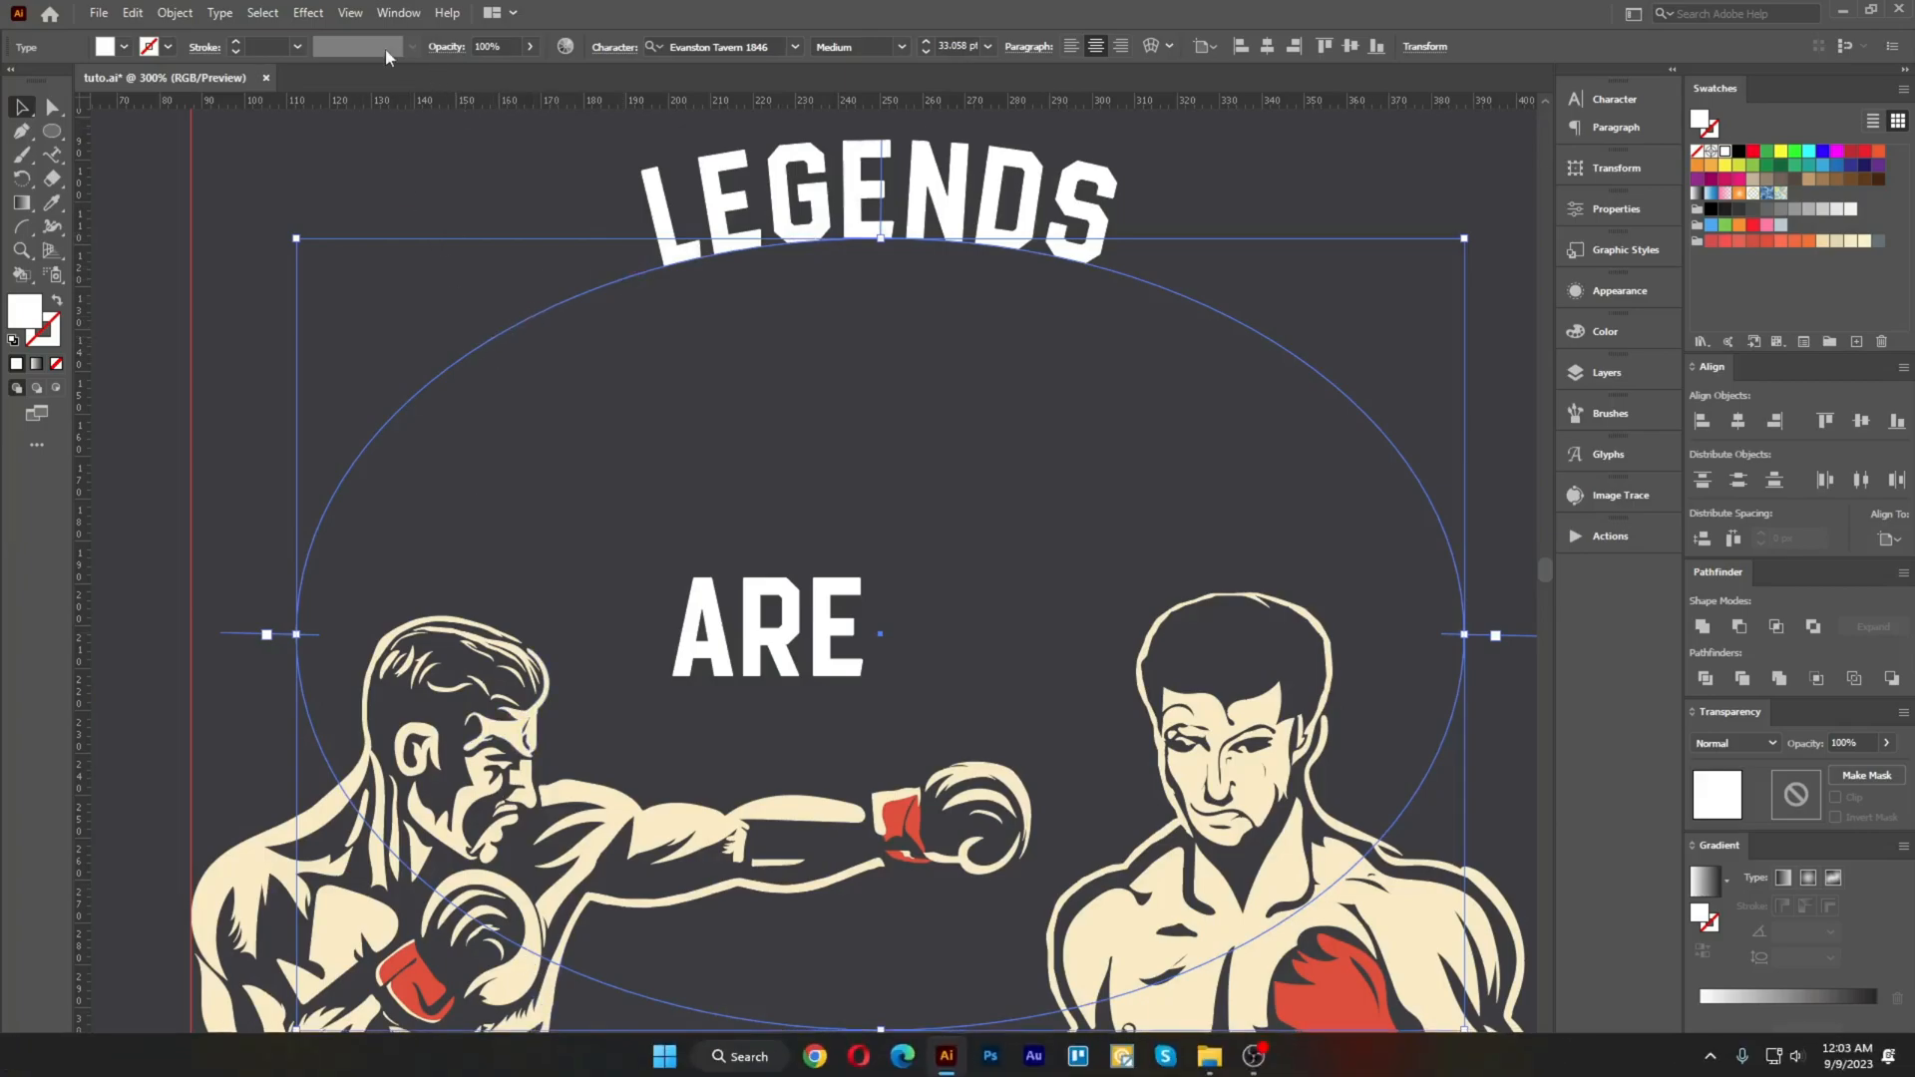
click(220, 12)
mouse_move(289, 207)
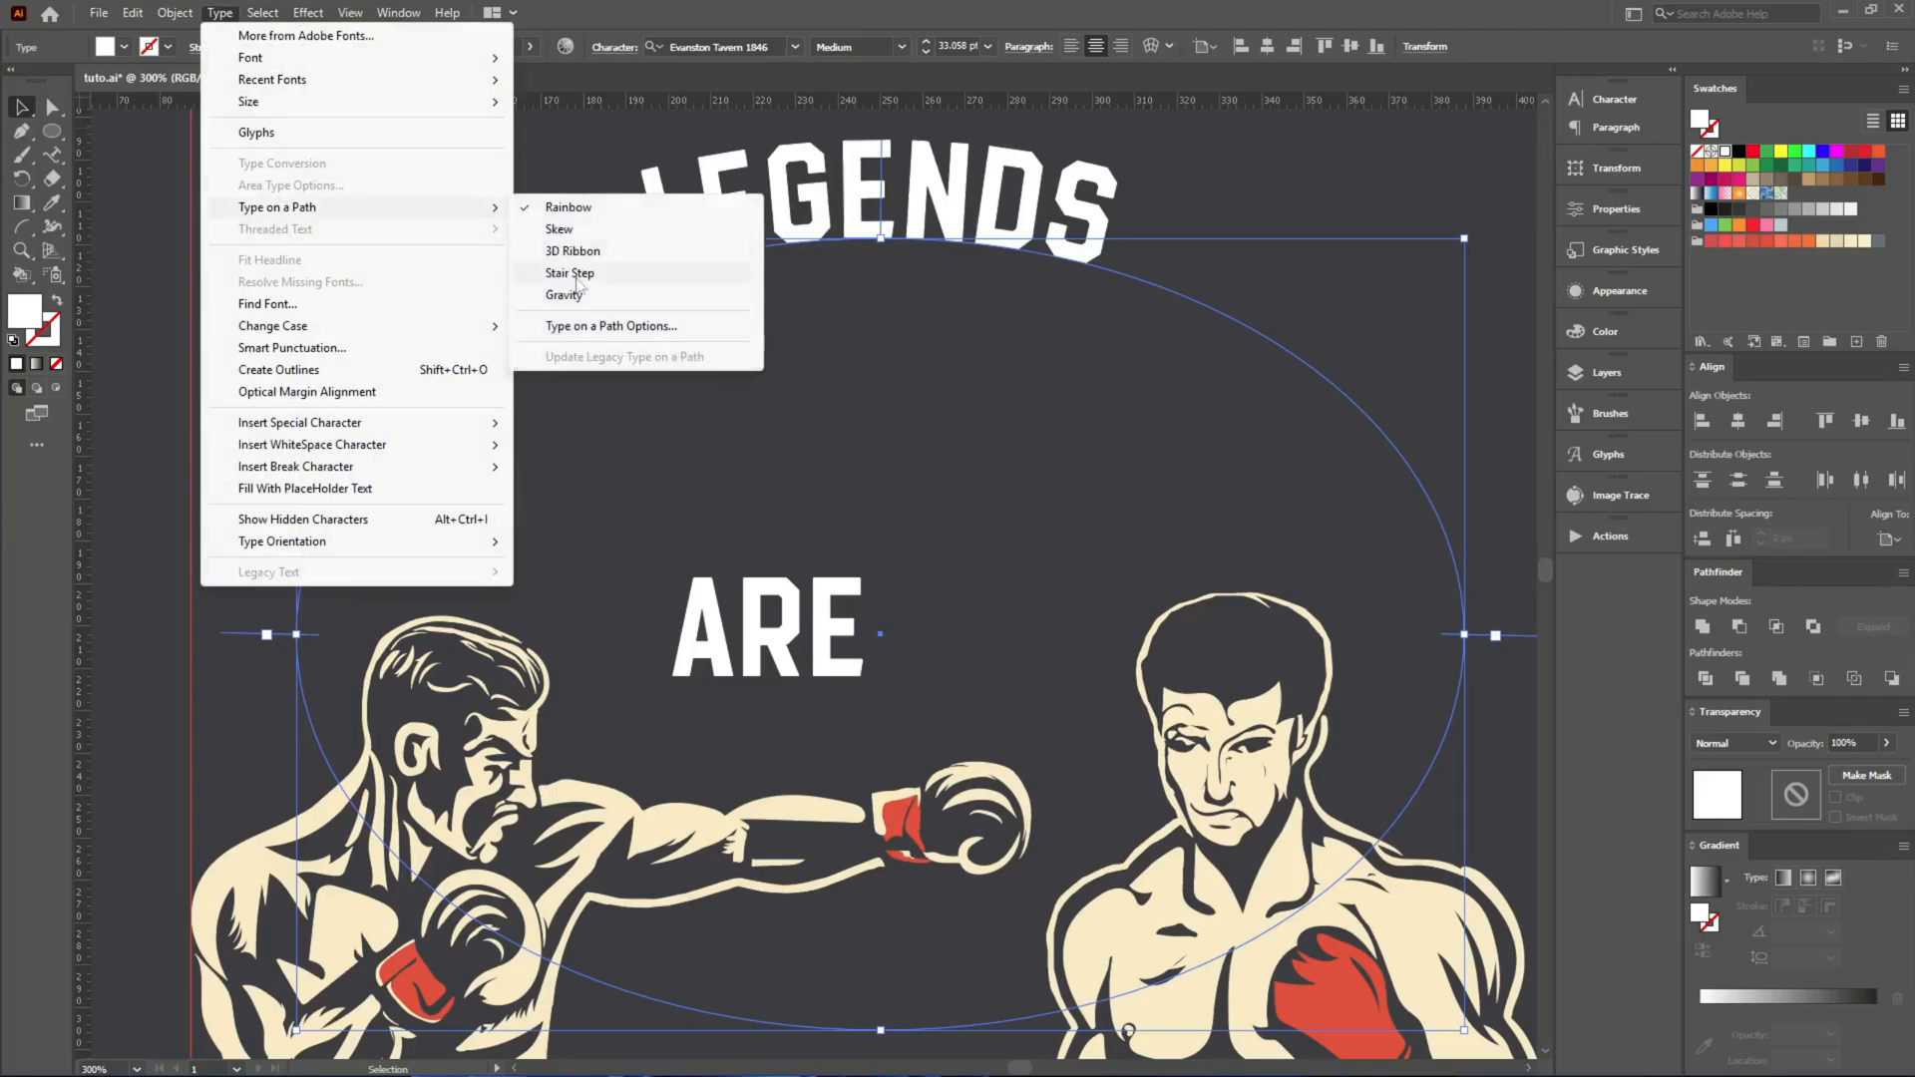
click(604, 325)
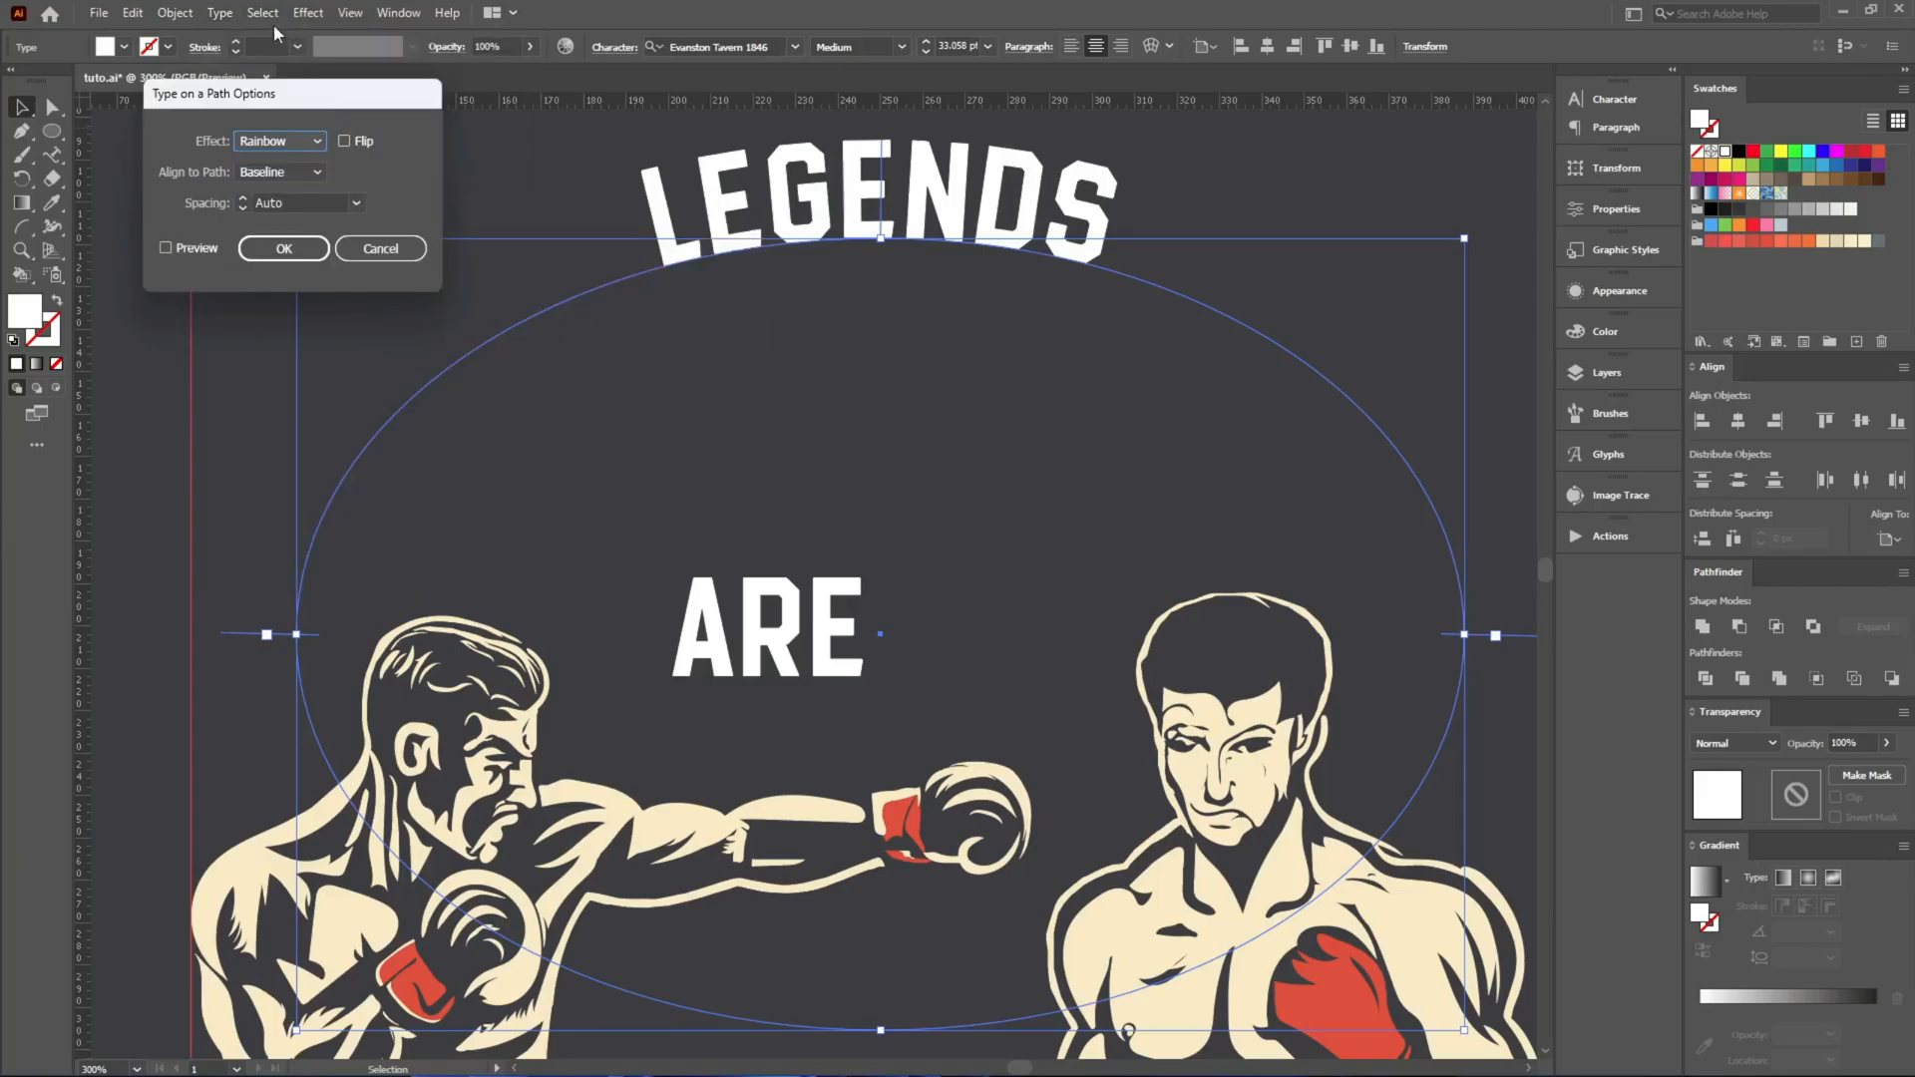
key(Escape)
click(220, 12)
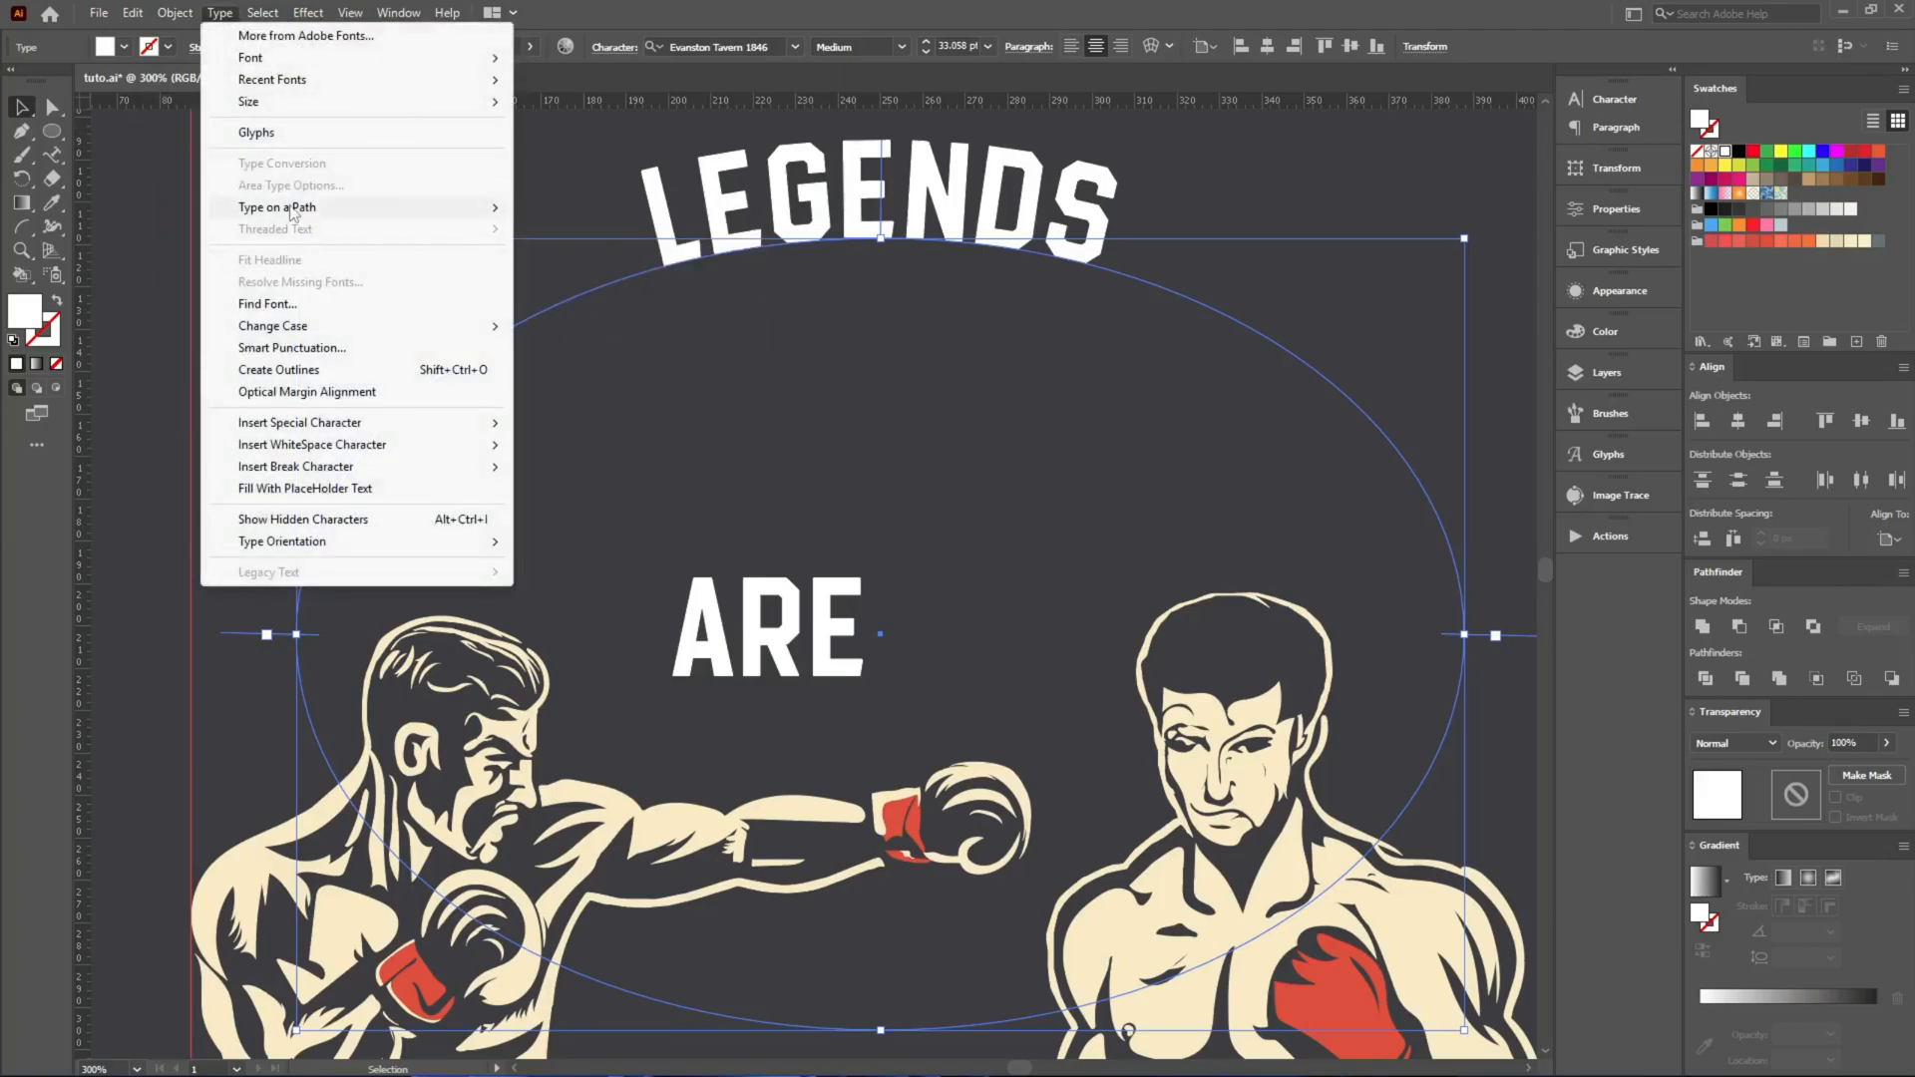
mouse_move(289, 206)
click(668, 329)
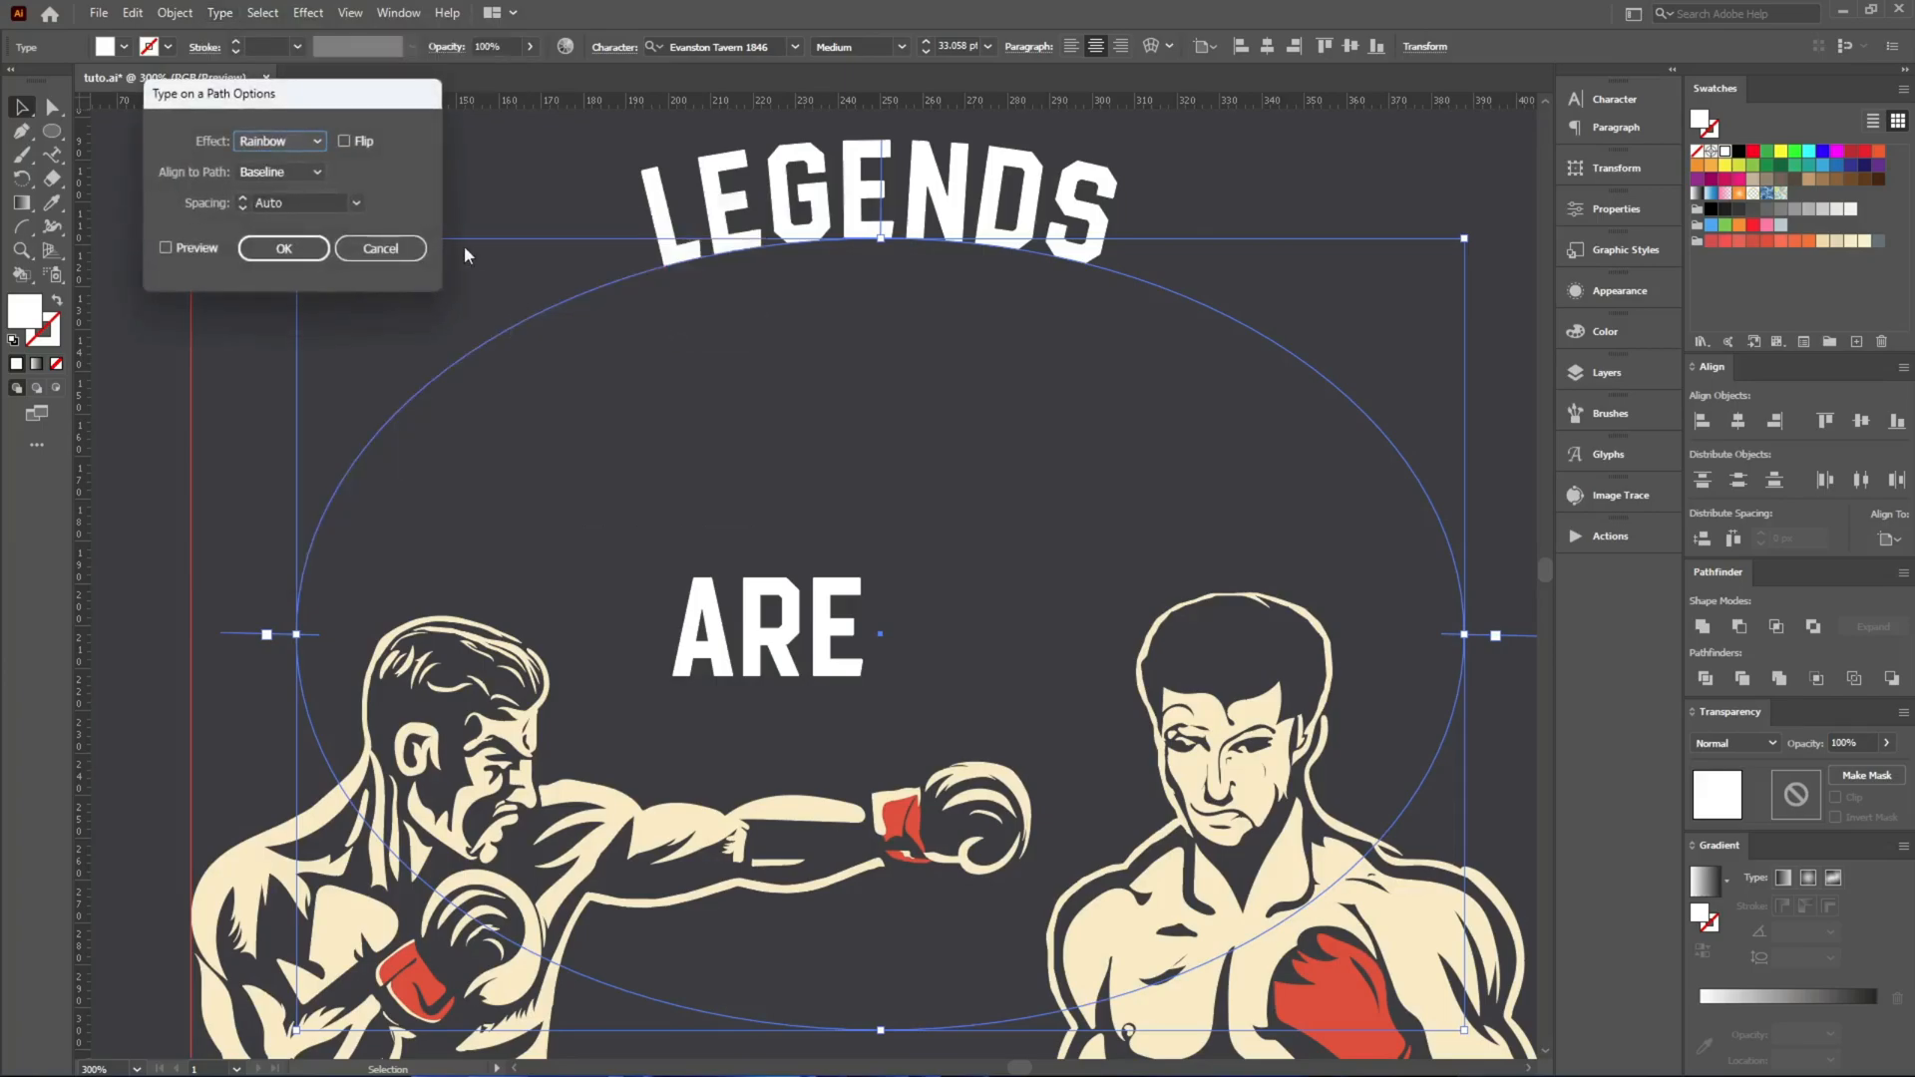
click(369, 247)
Set the LEGENDS path type to align to the path's center with the Rainbow effect.
click(58, 153)
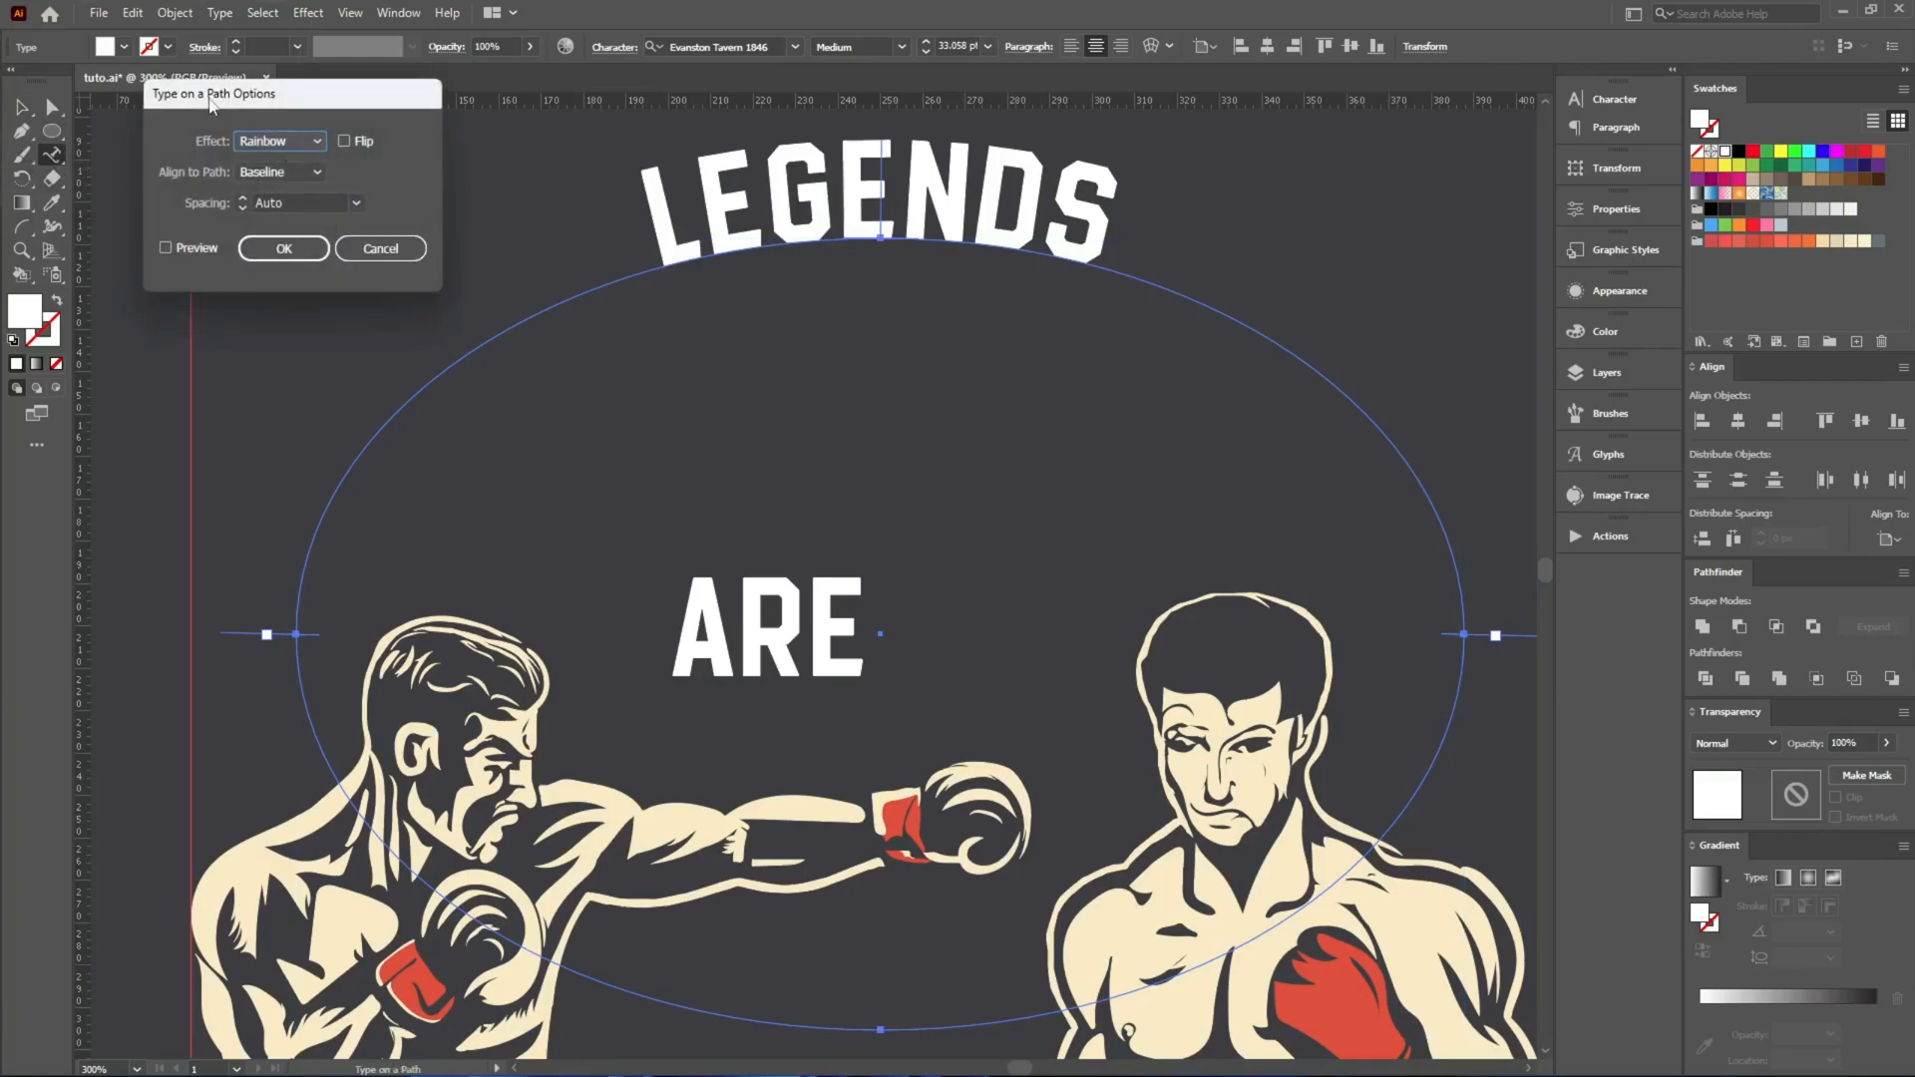
drag(212, 104, 219, 214)
click(175, 358)
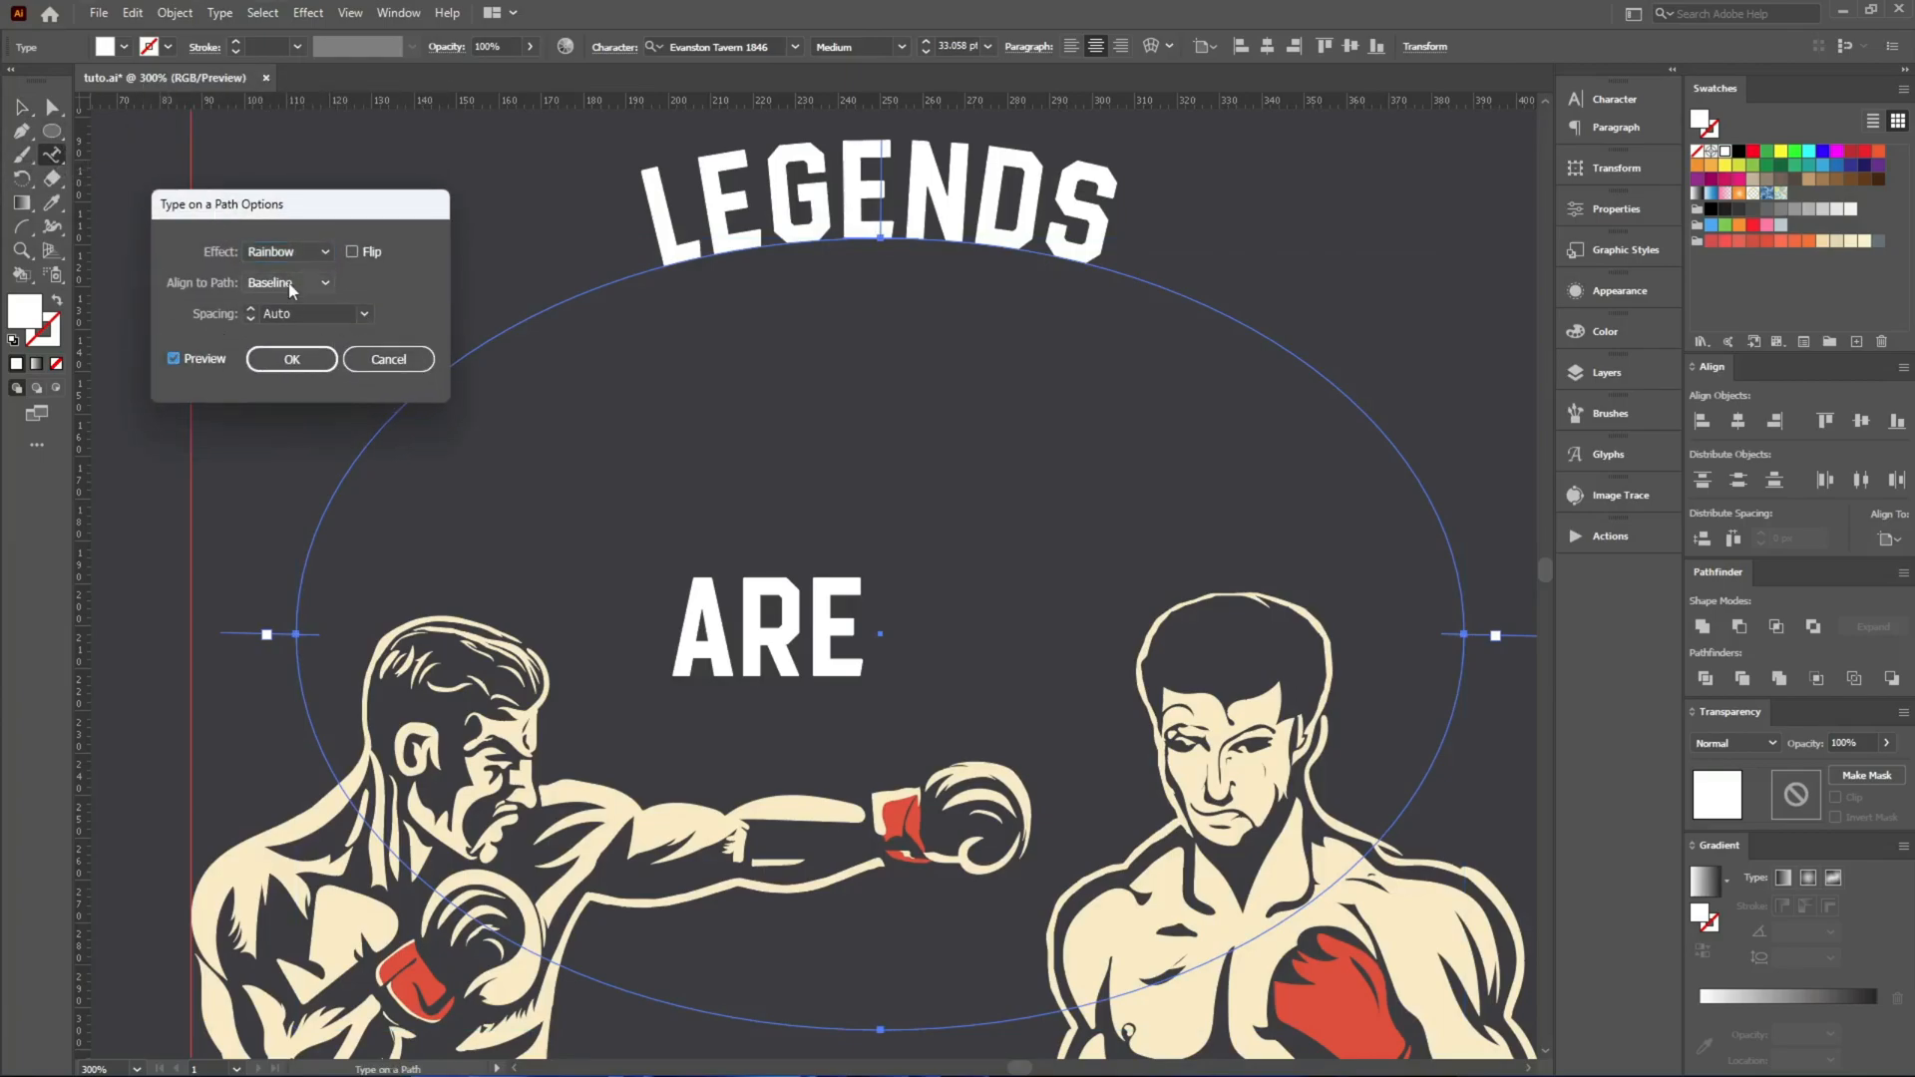
click(288, 282)
click(275, 335)
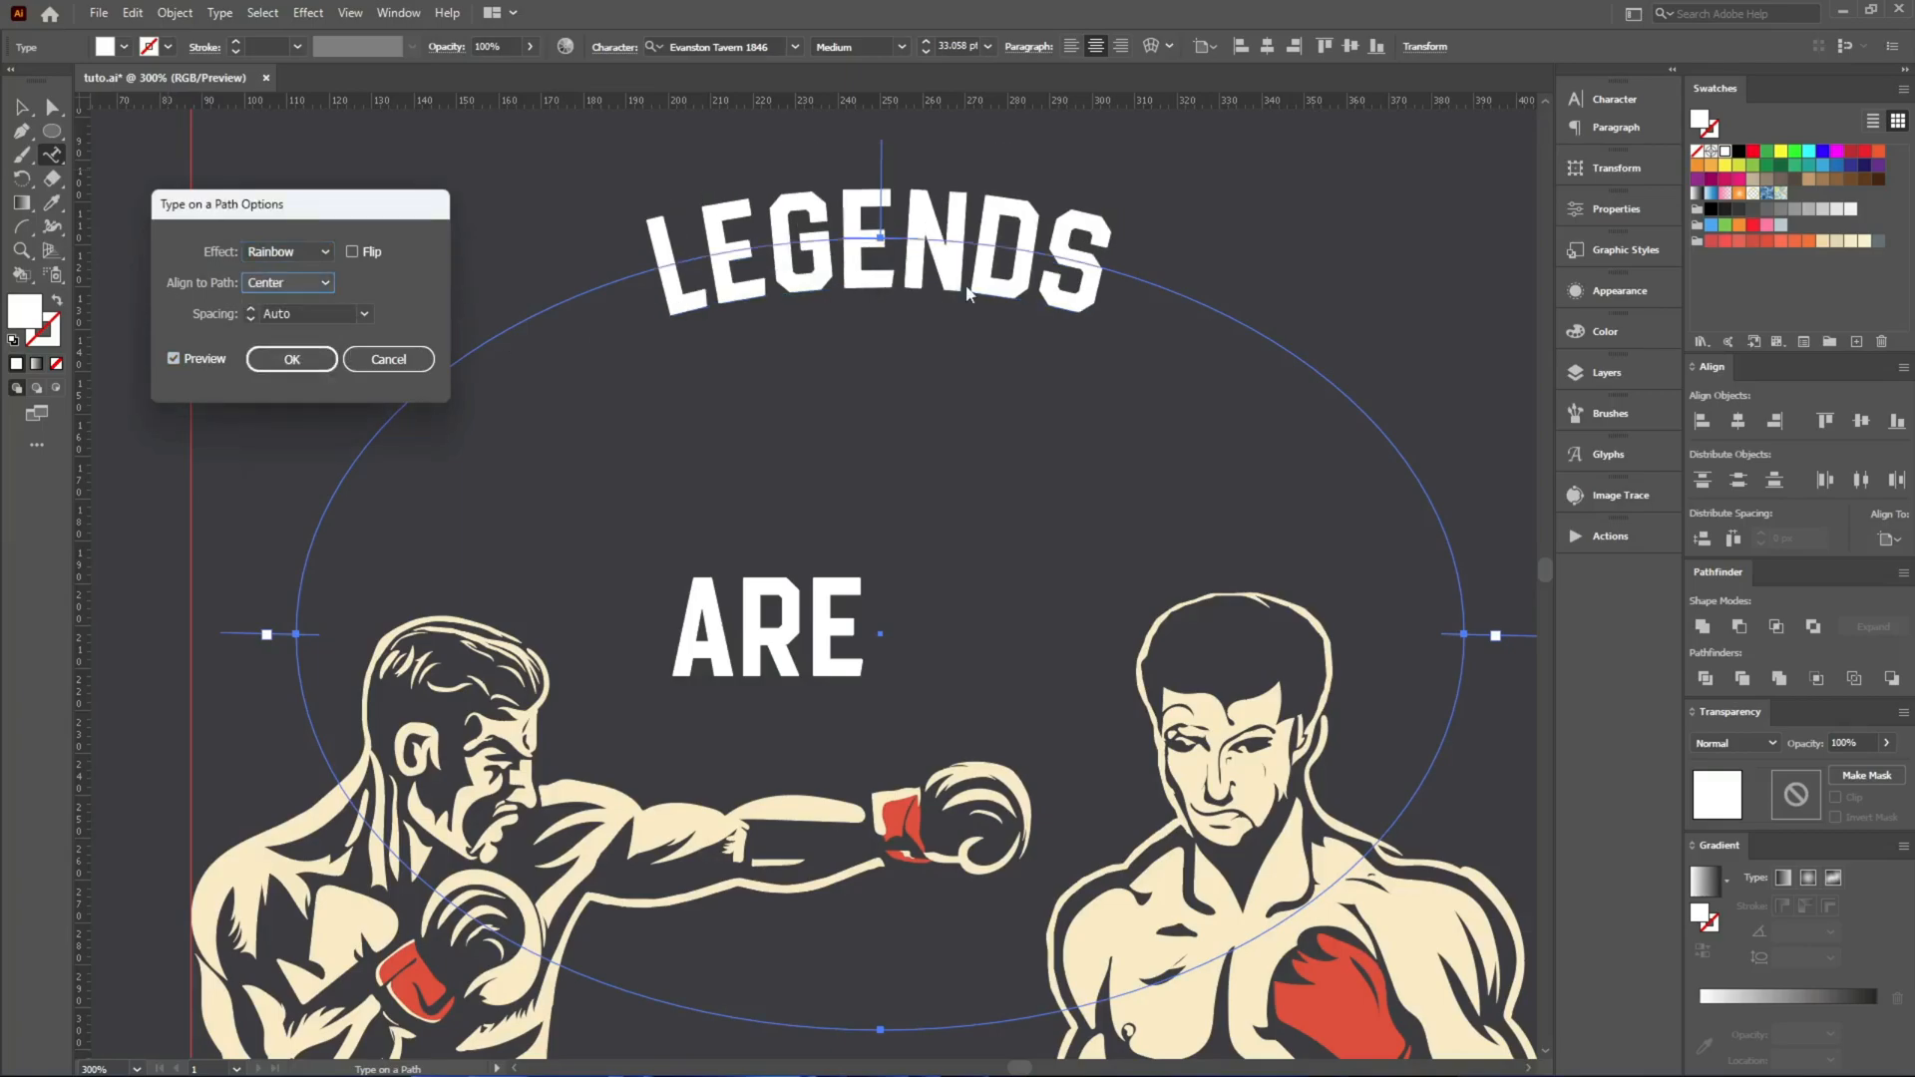
click(291, 359)
Set the LEGENDS font size to 57 pt and widen its letter spacing along the curve.
key(v)
scroll(959, 47, up, 20)
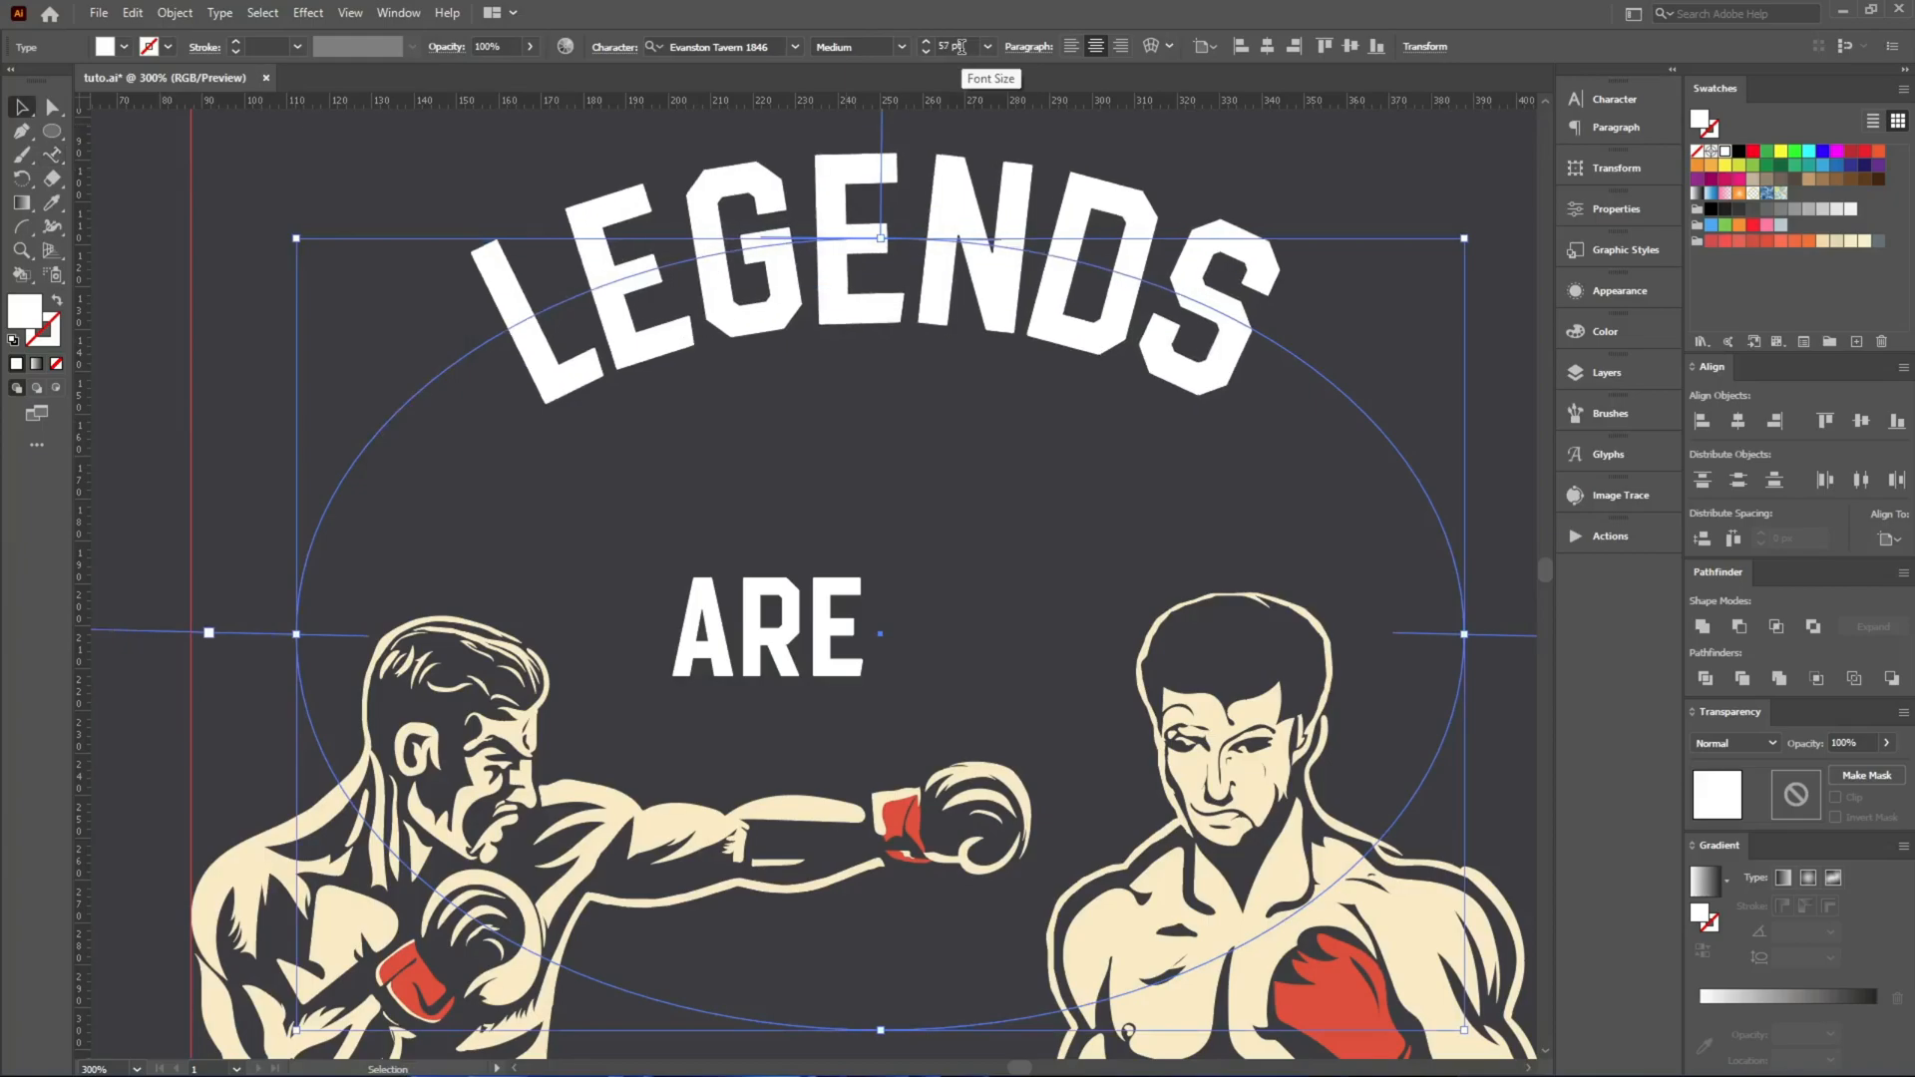
key(alt+Right)
key(alt+Right)
key(alt+Right)
key(alt+Right)
key(alt+Right)
key(alt+Right)
key(alt+Right)
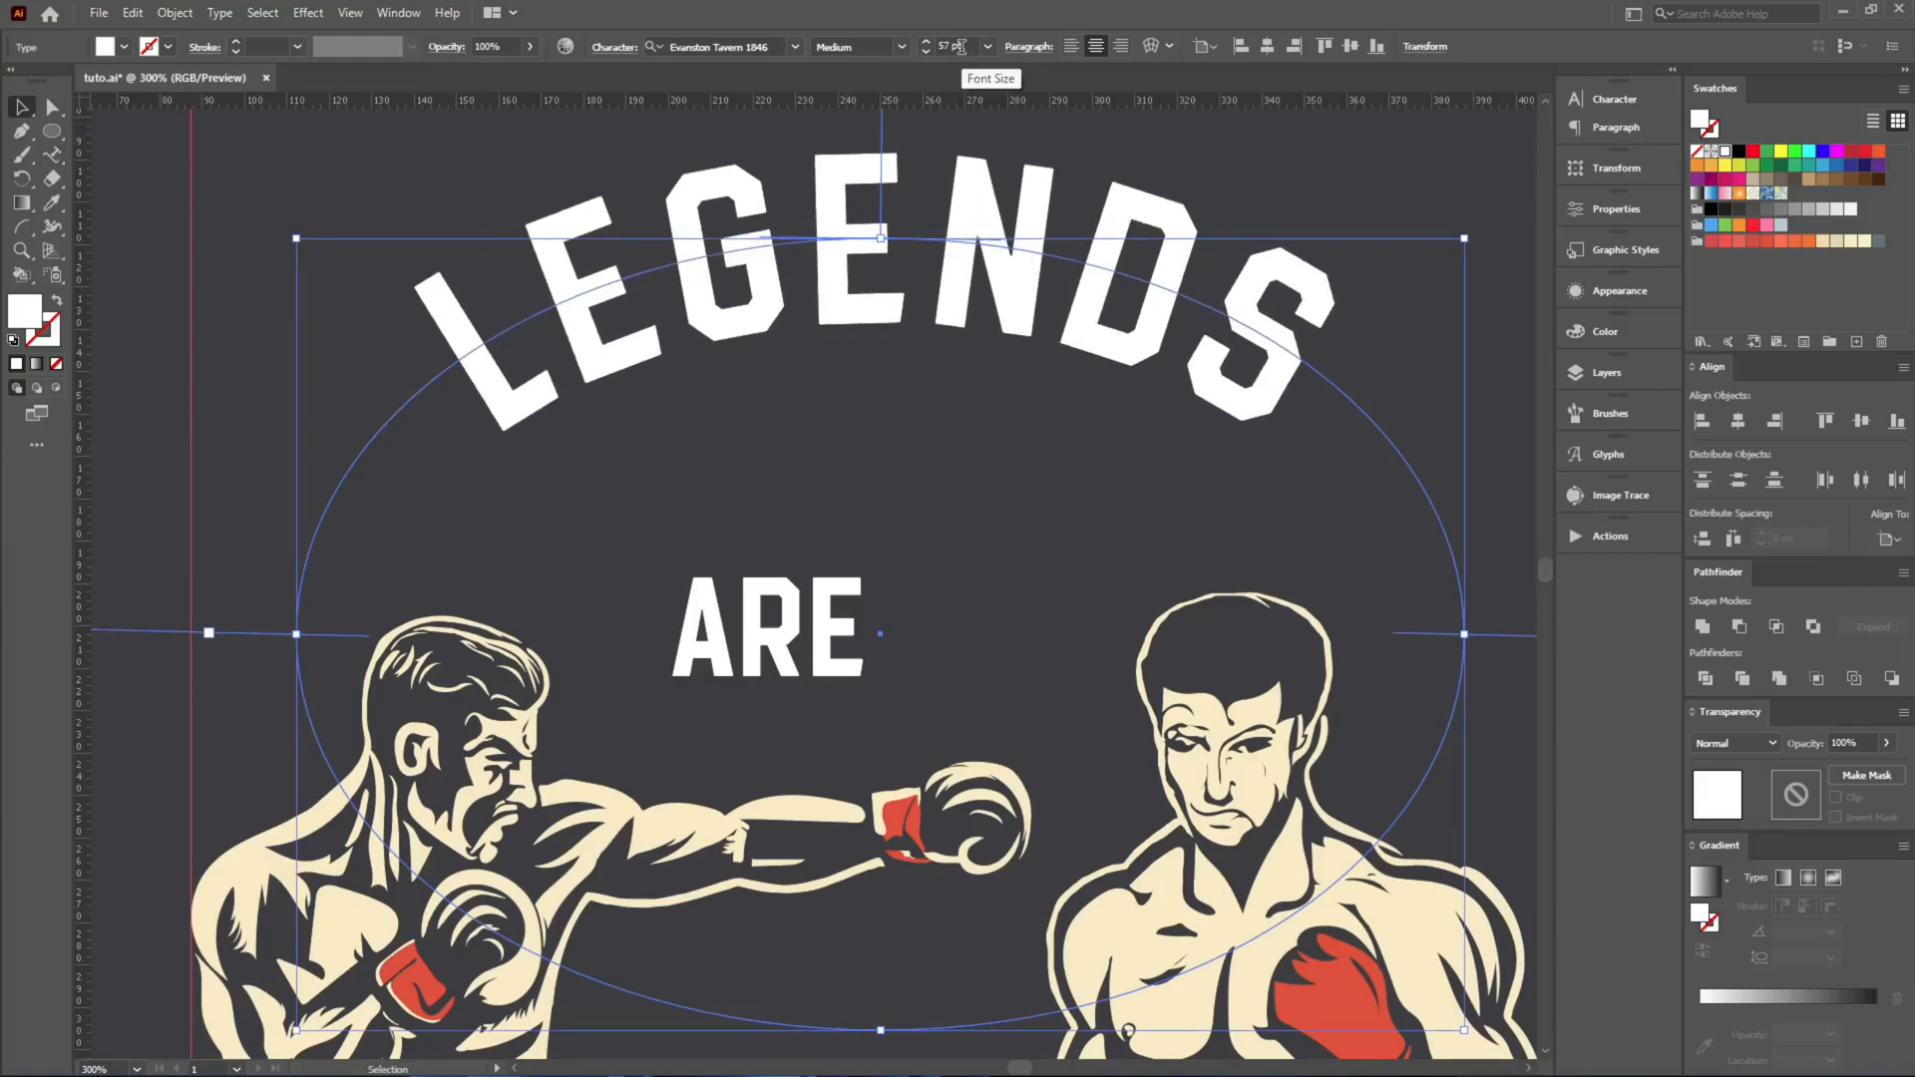
Expand the curved LEGENDS path type into shapes with the Object and Fill options on.
key(ctrl+minus)
key(ctrl+minus)
scroll(1067, 162, up, 2)
key(a)
key(alt+o)
key(x)
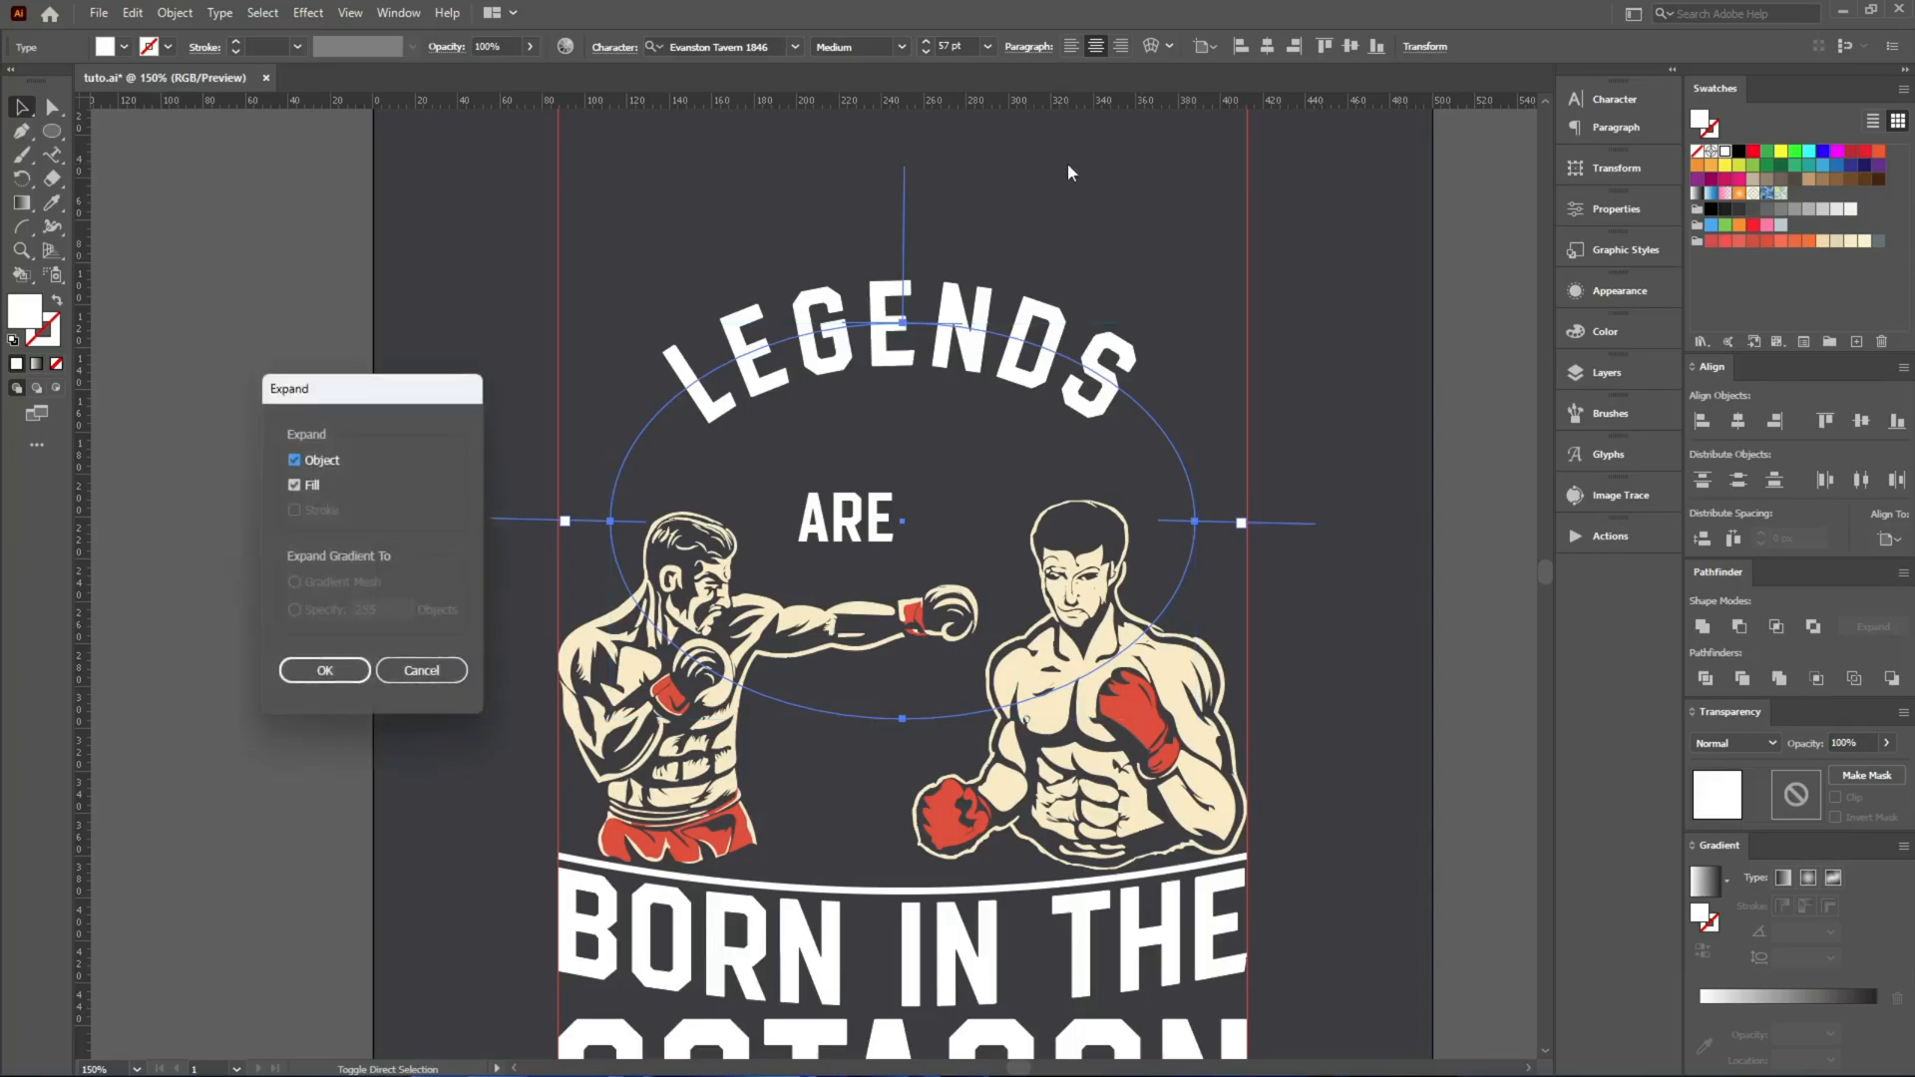
click(326, 667)
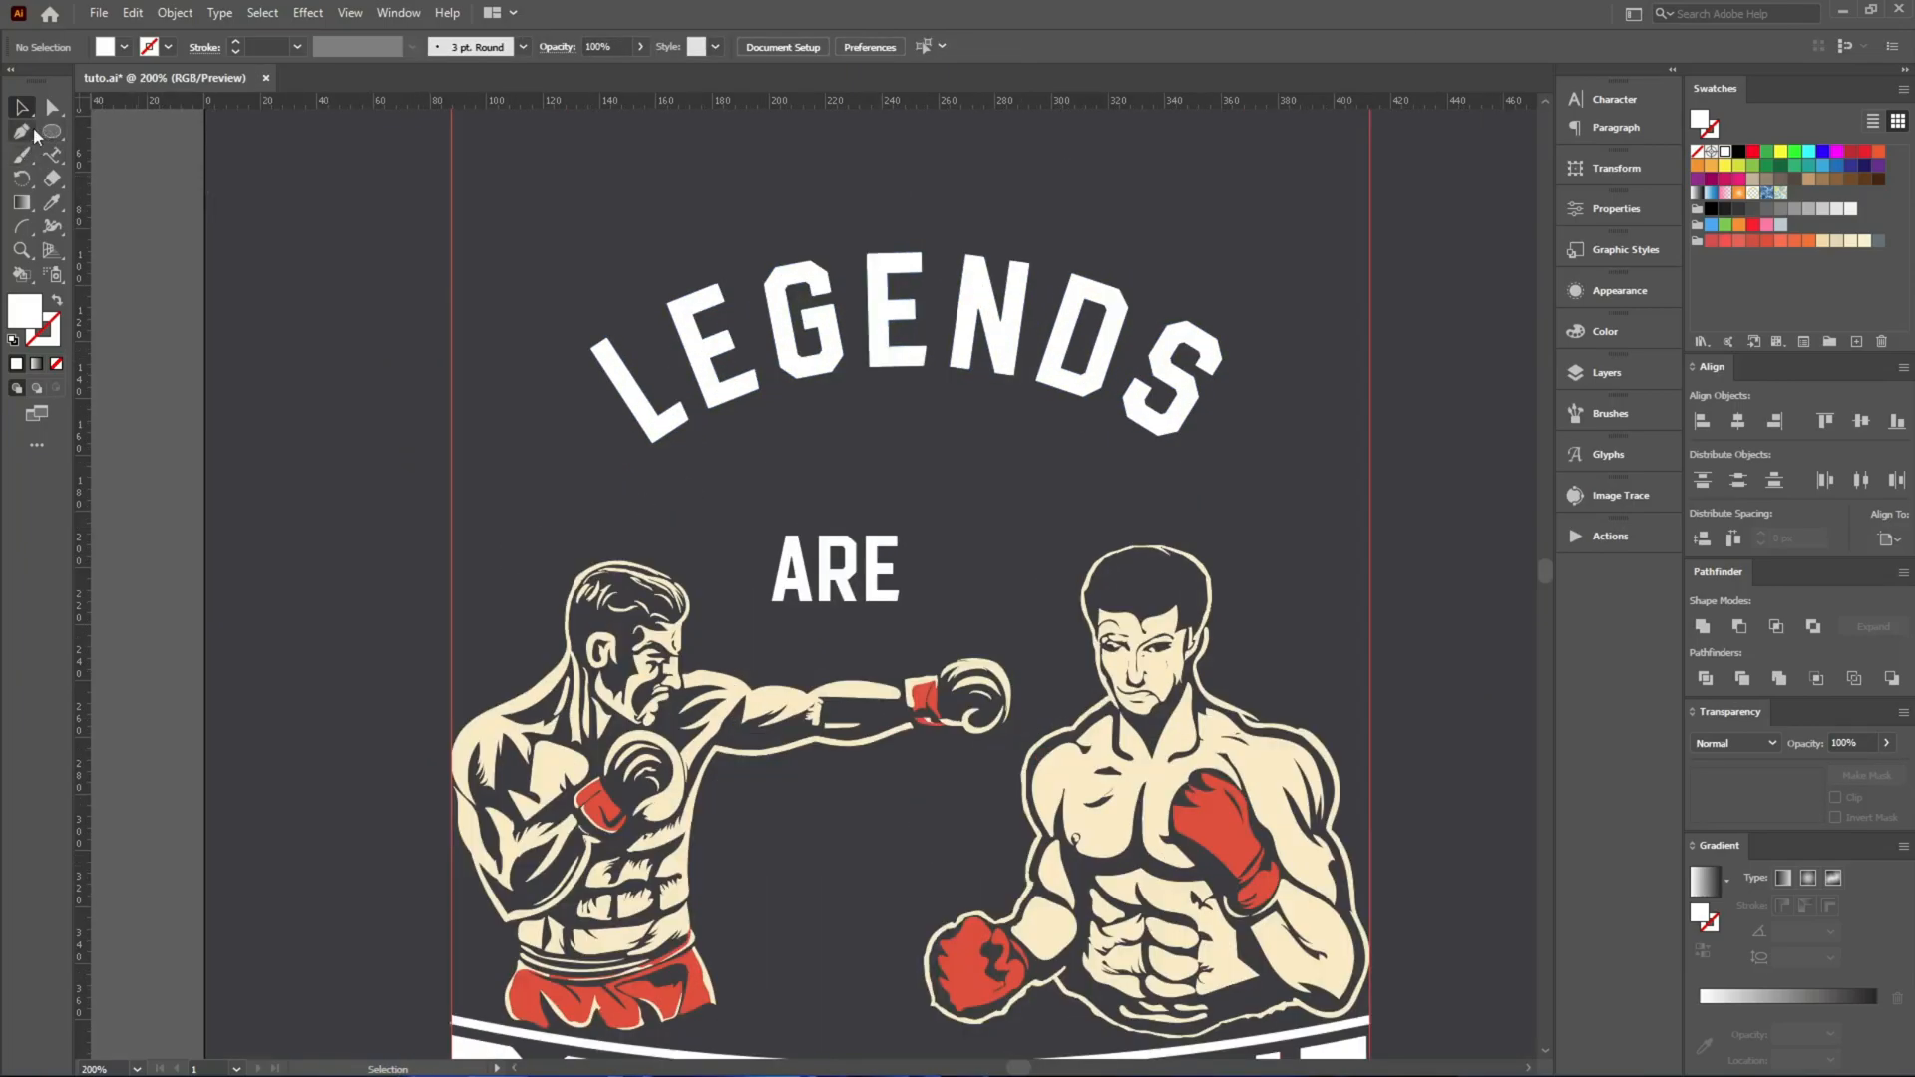
Draw an open bent line beside LEGENDS, vertical with an upper segment slanting inward, using a white stroke and no fill.
click(466, 562)
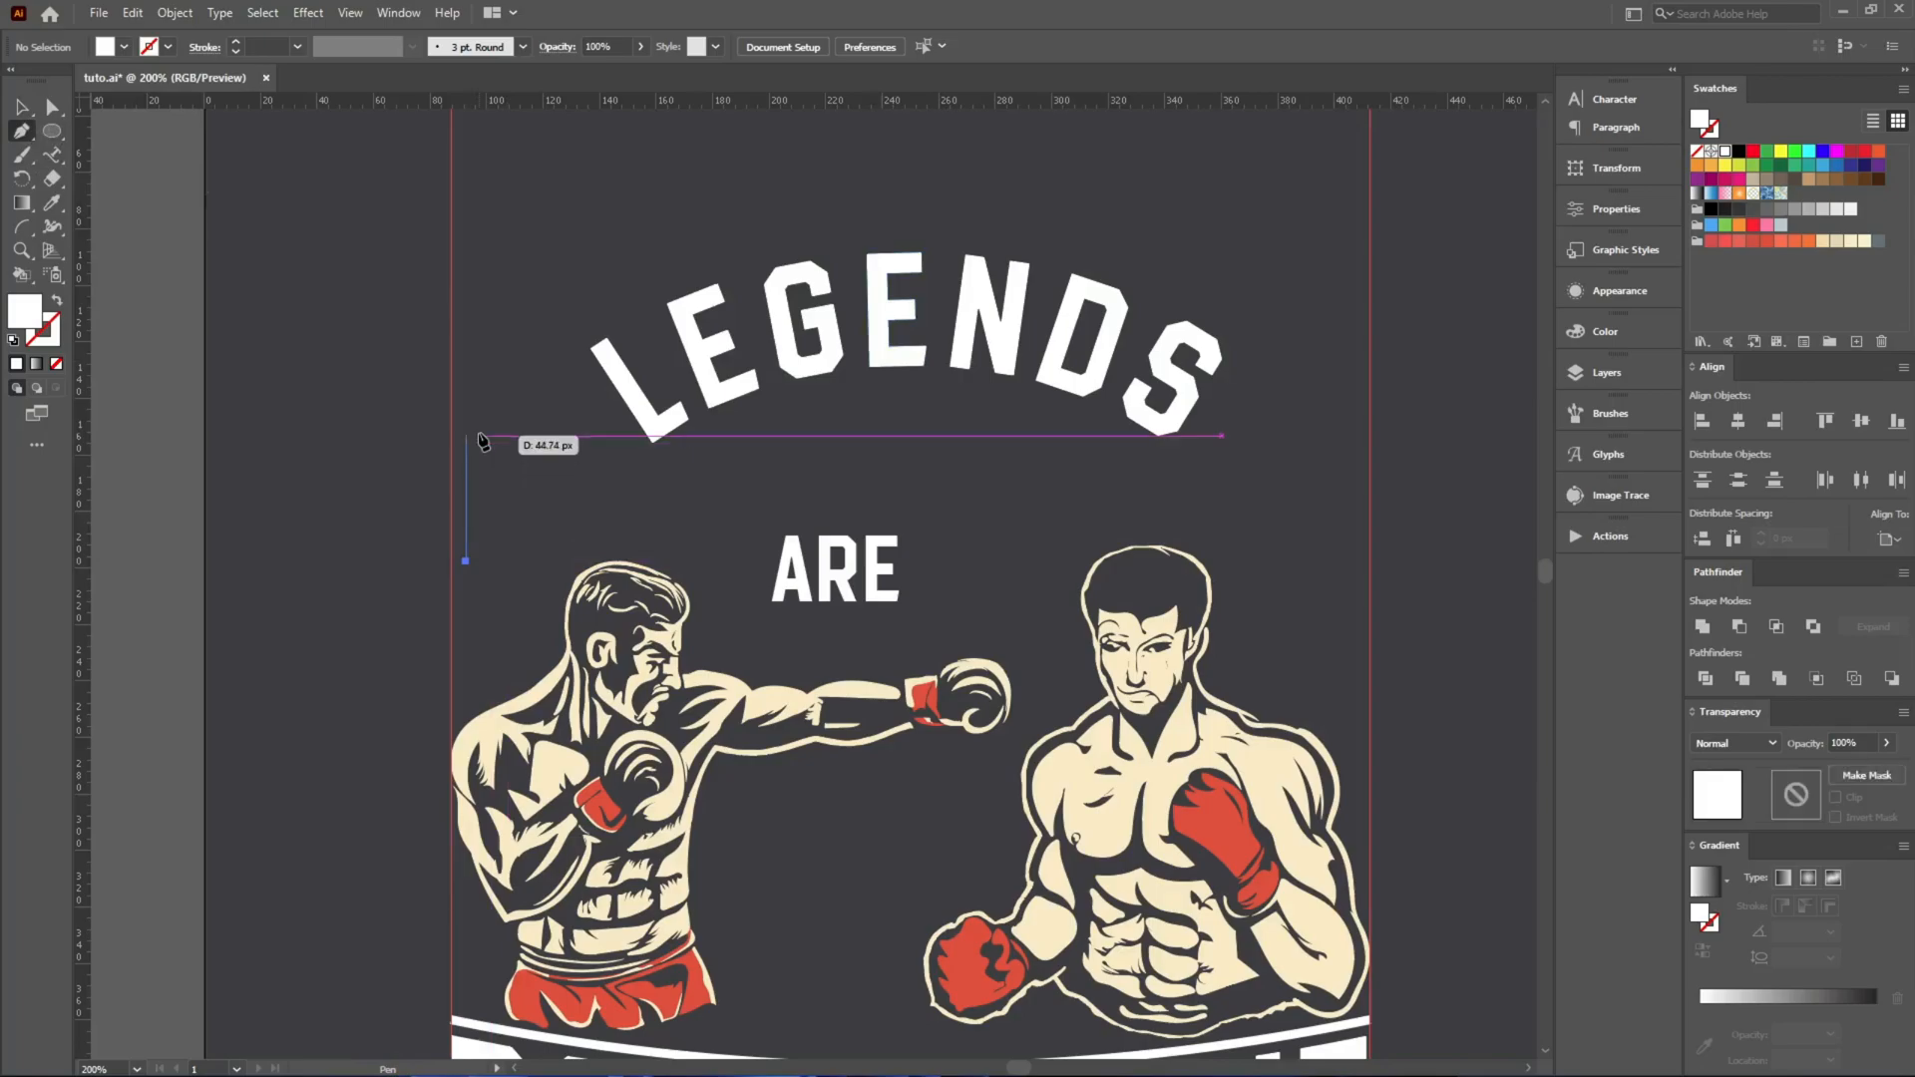
click(466, 431)
click(539, 368)
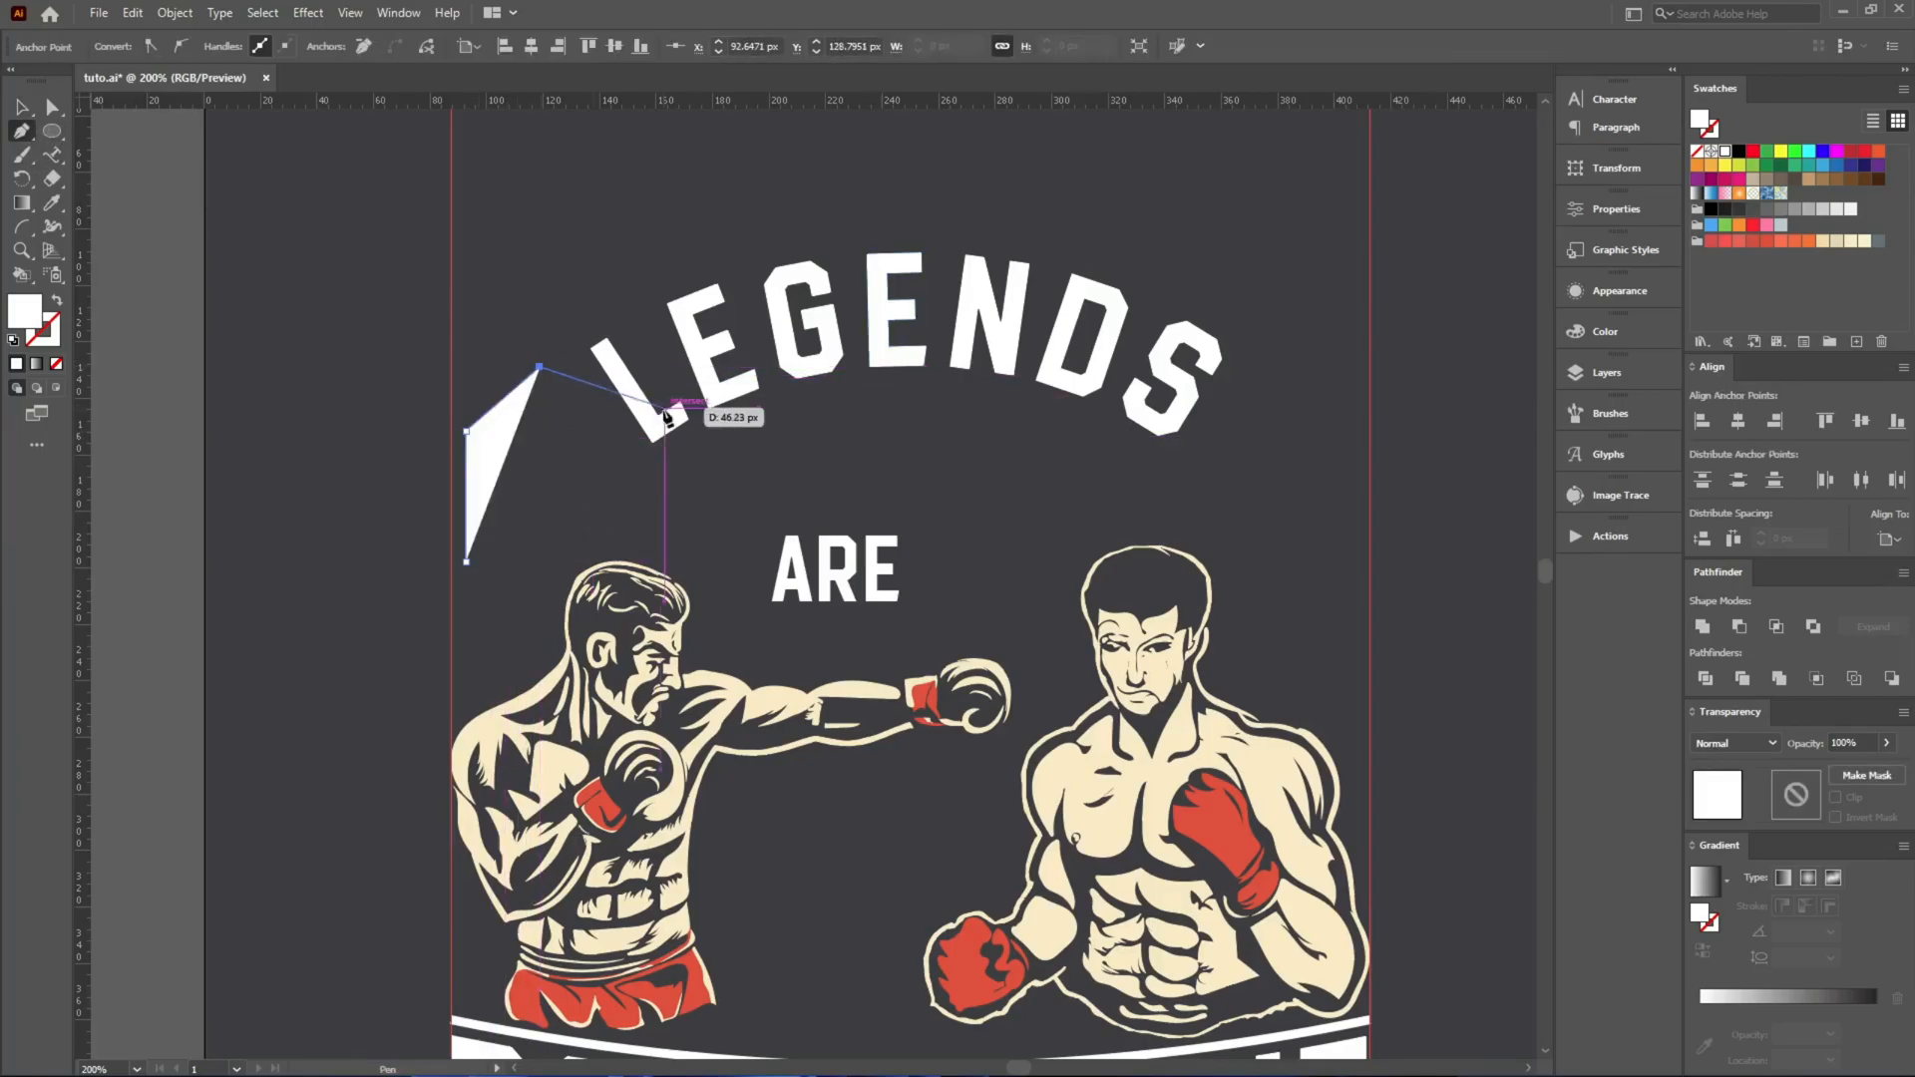
key(shift+x)
key(v)
Extend the bent line's lower end downward and set its stroke to 3 pt.
scroll(468, 556, up, 2)
key(a)
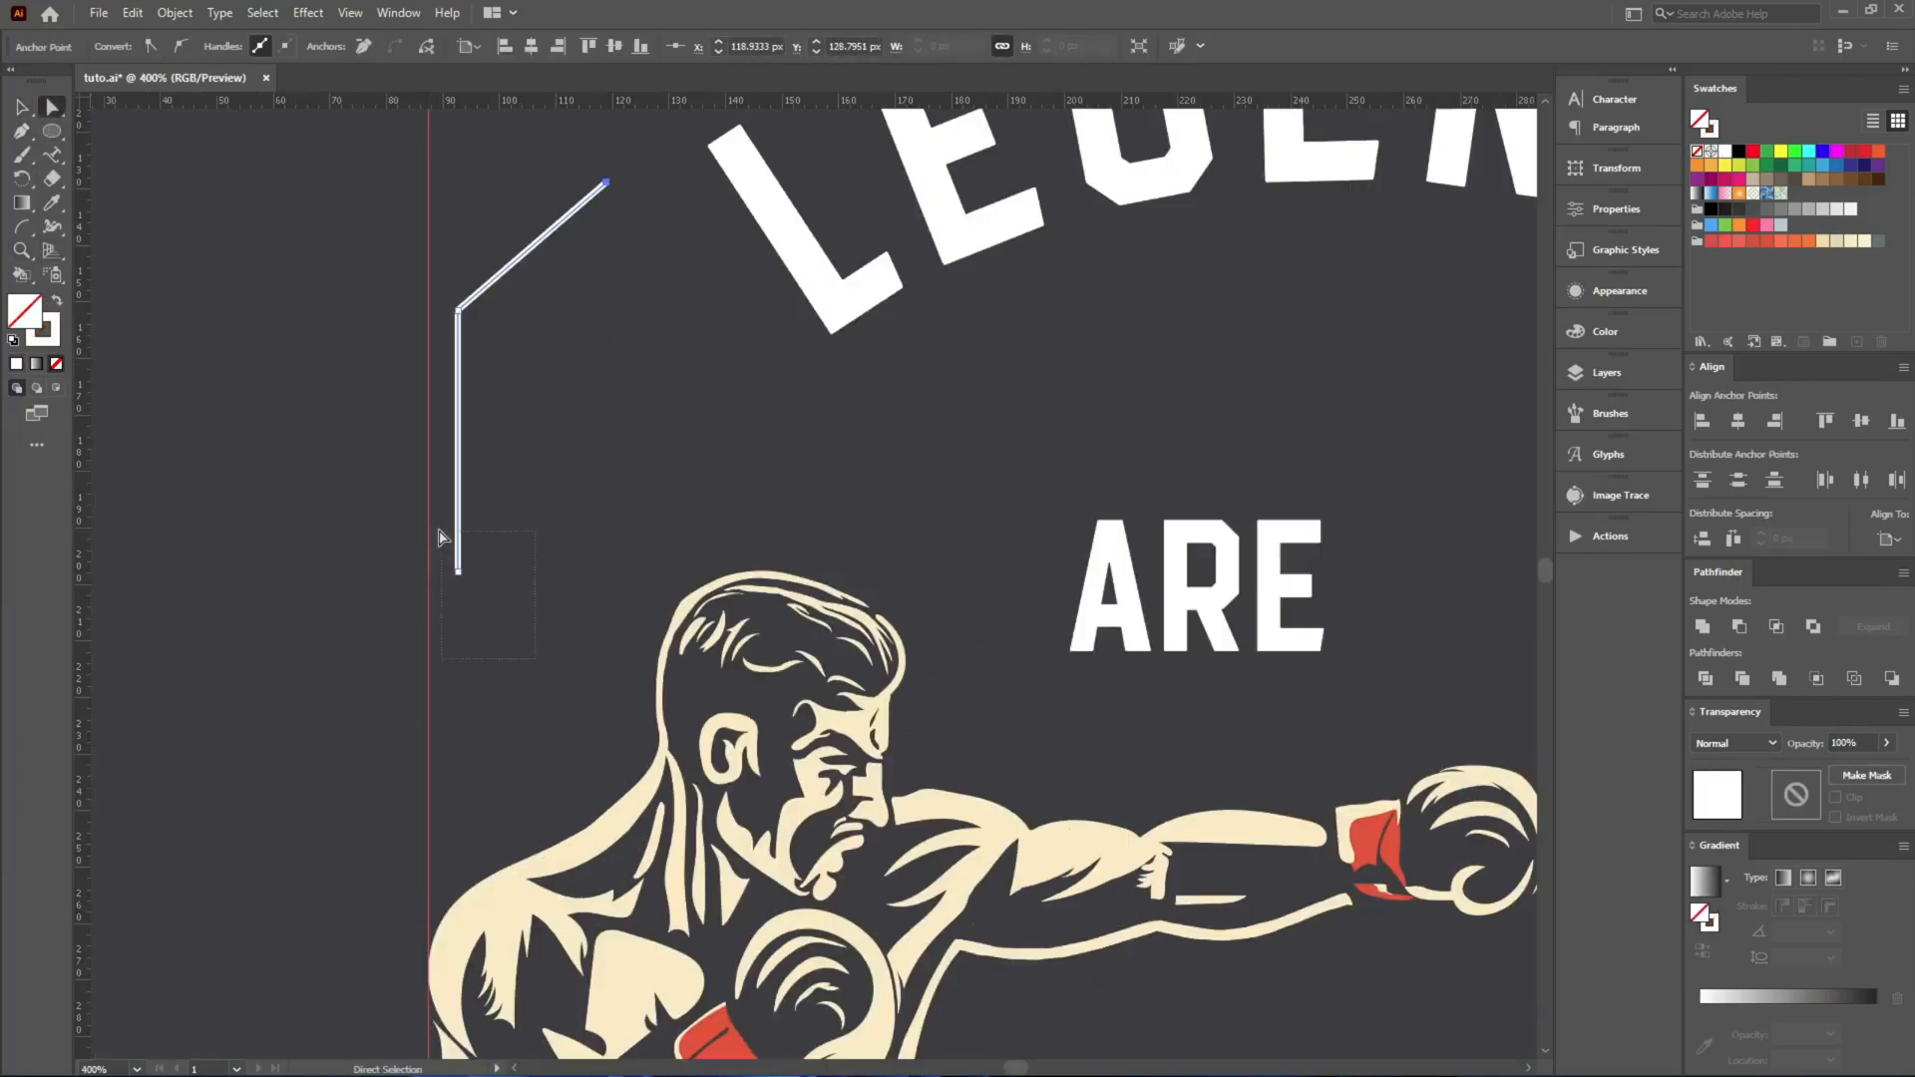
drag(458, 575, 463, 644)
key(v)
scroll(261, 47, up, 3)
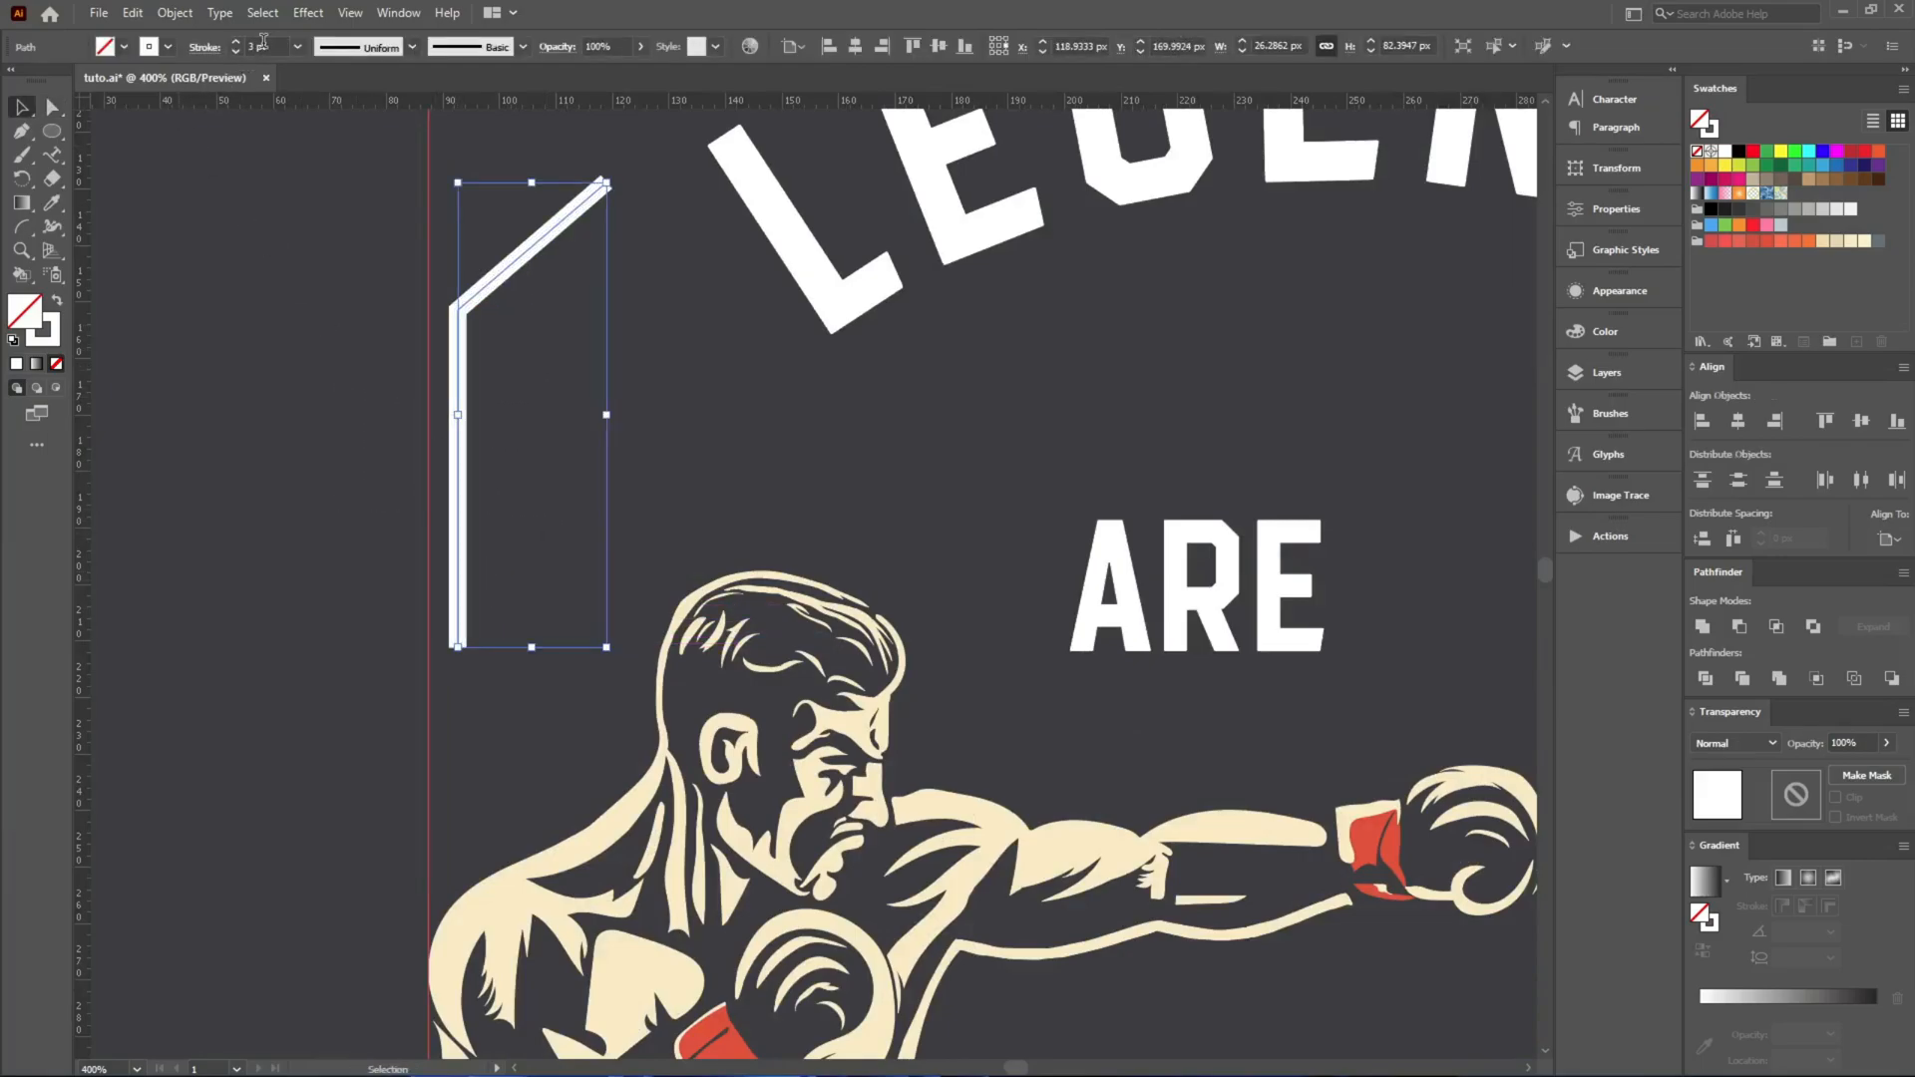
scroll(261, 47, down, 2)
scroll(262, 47, up, 1)
click(511, 393)
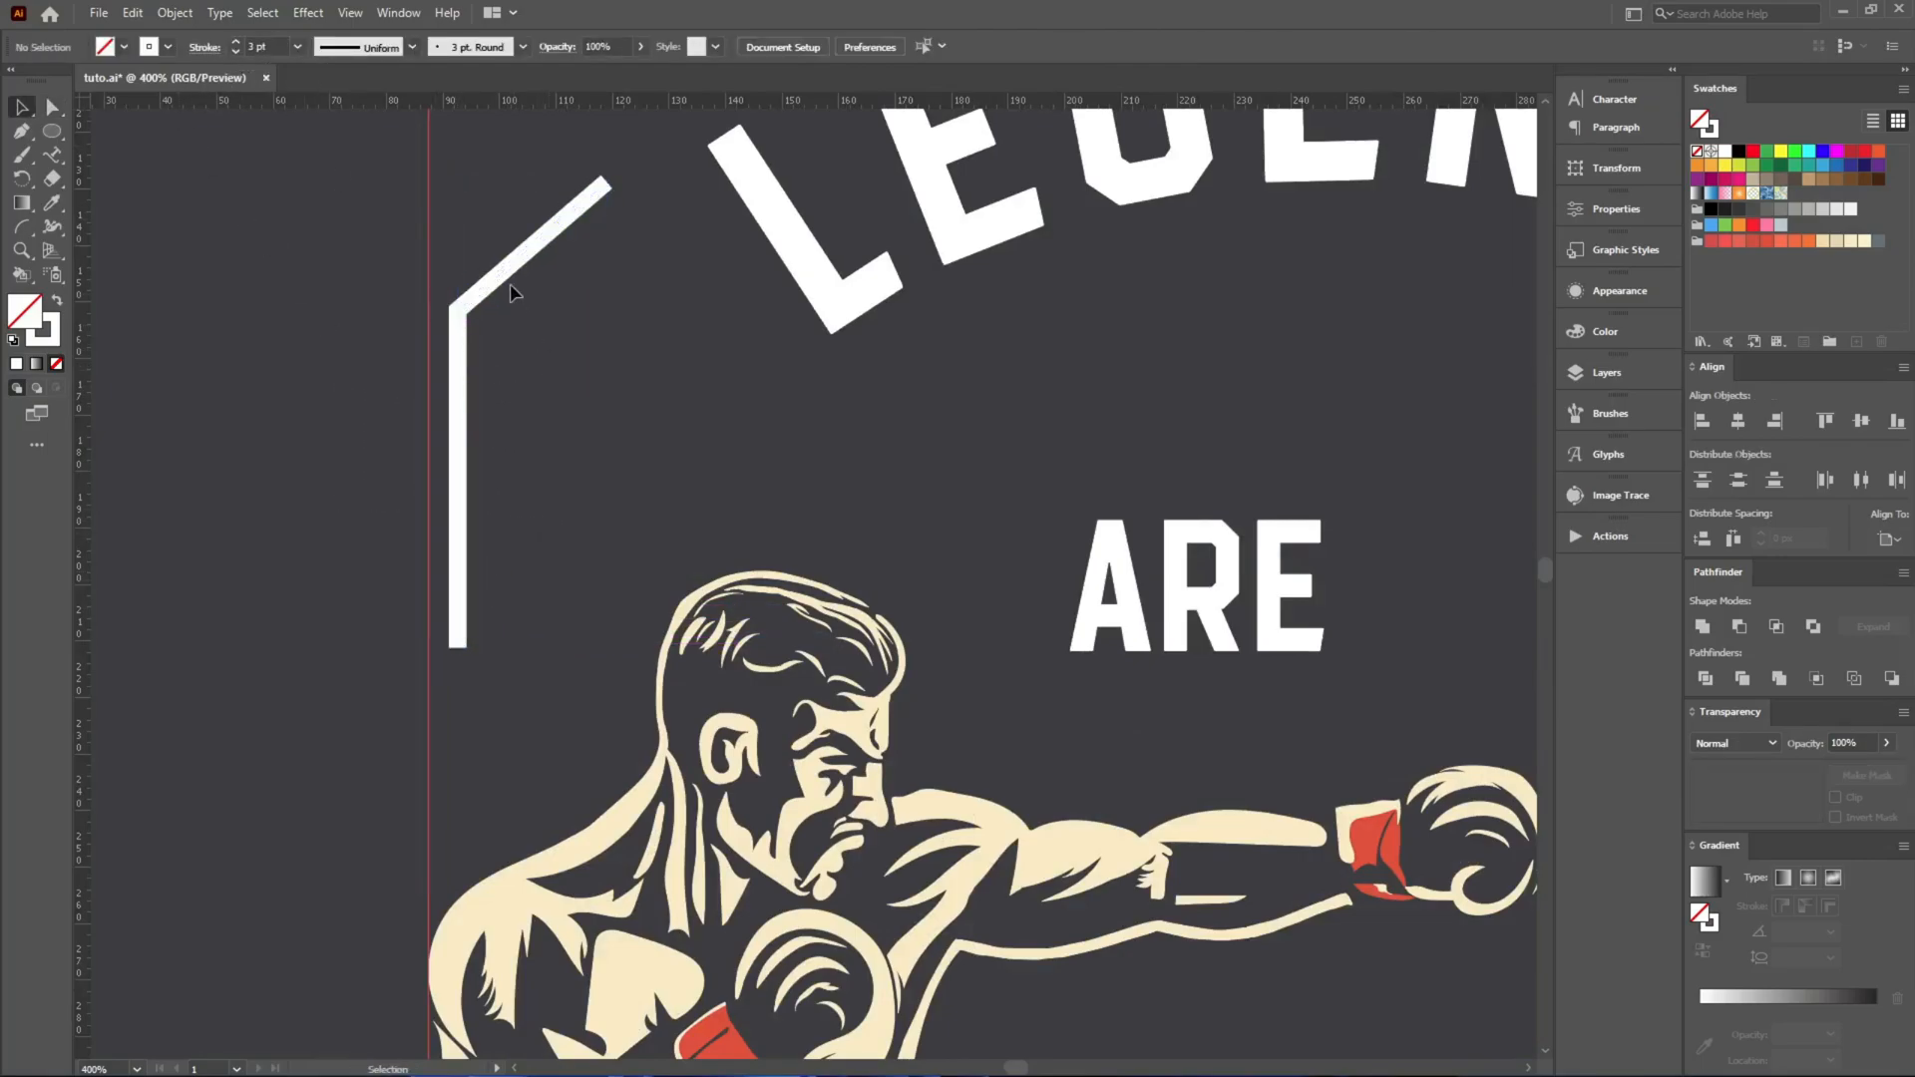
Duplicate the bent line on its inner side and nudge the copy slightly lower and further inward.
drag(507, 278, 566, 288)
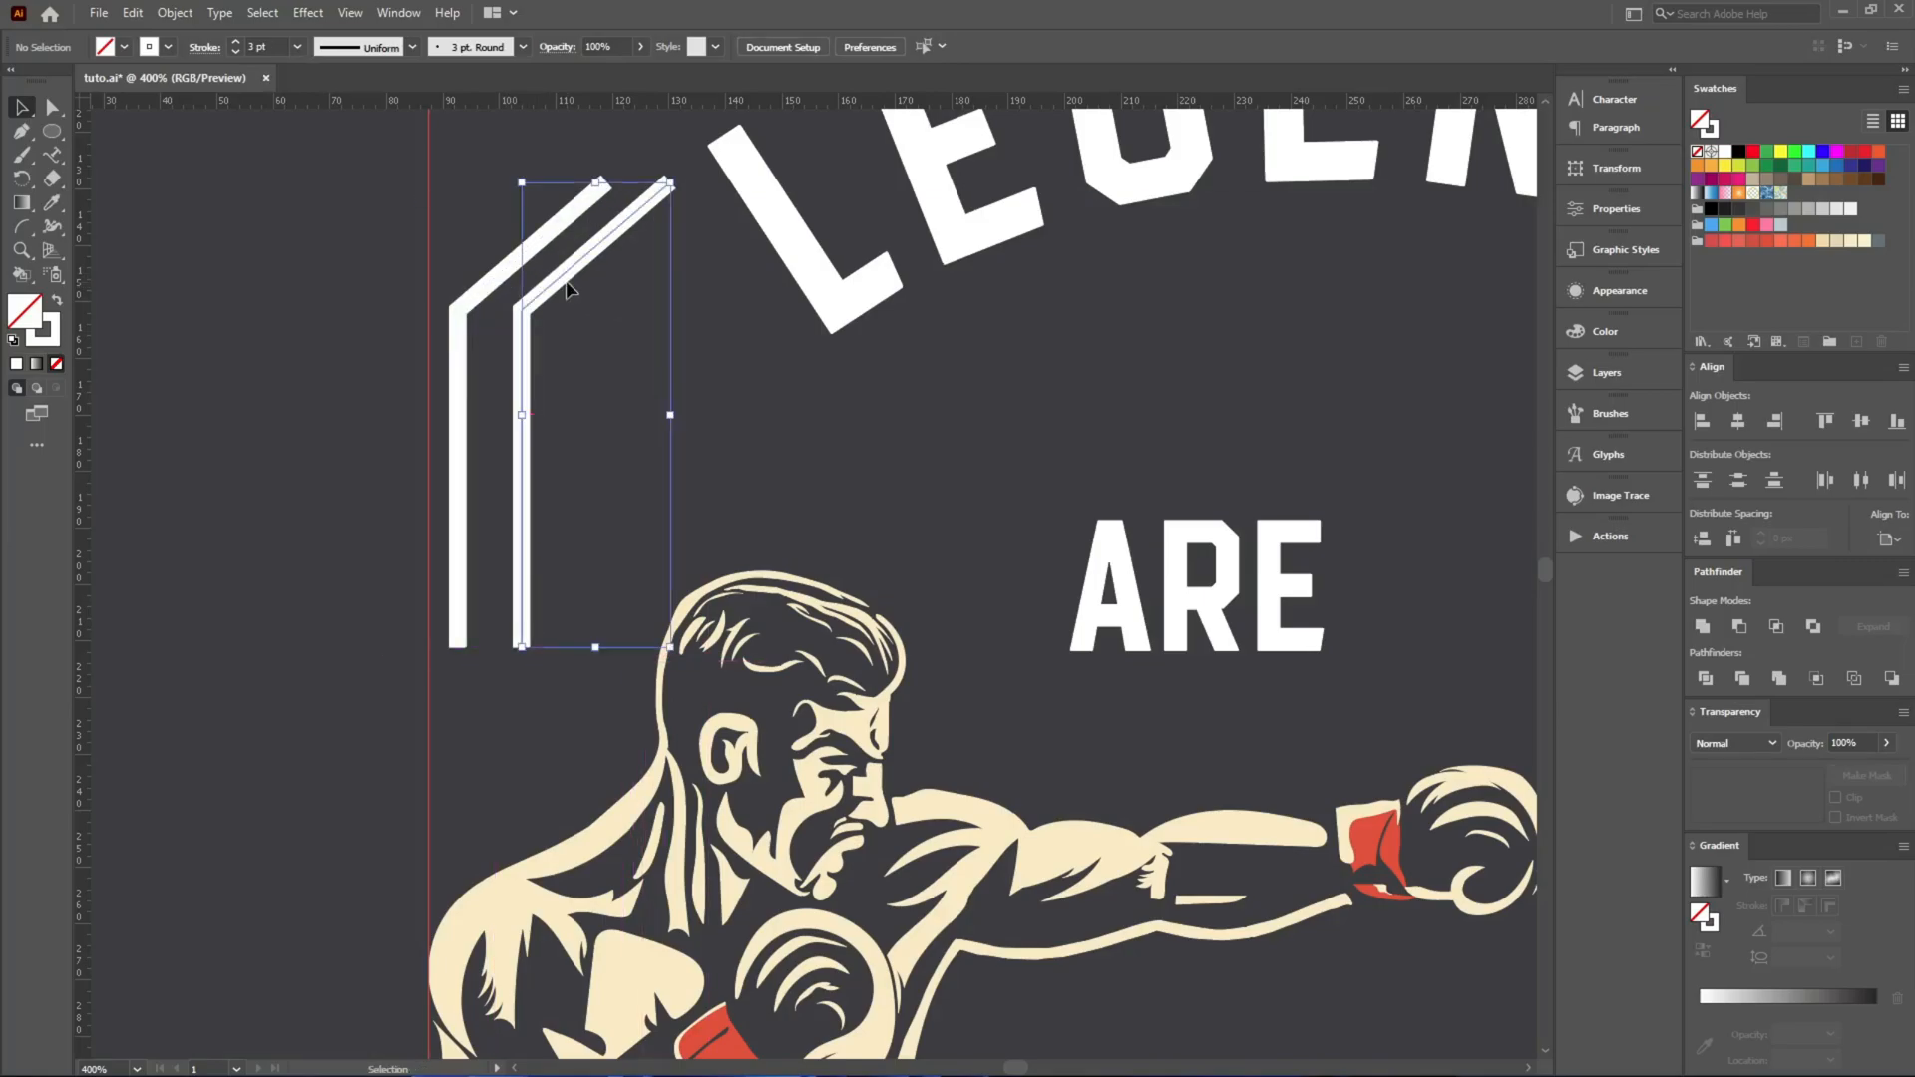
key(Down)
key(Down)
key(Down)
key(Down)
key(Down)
key(Down)
key(Down)
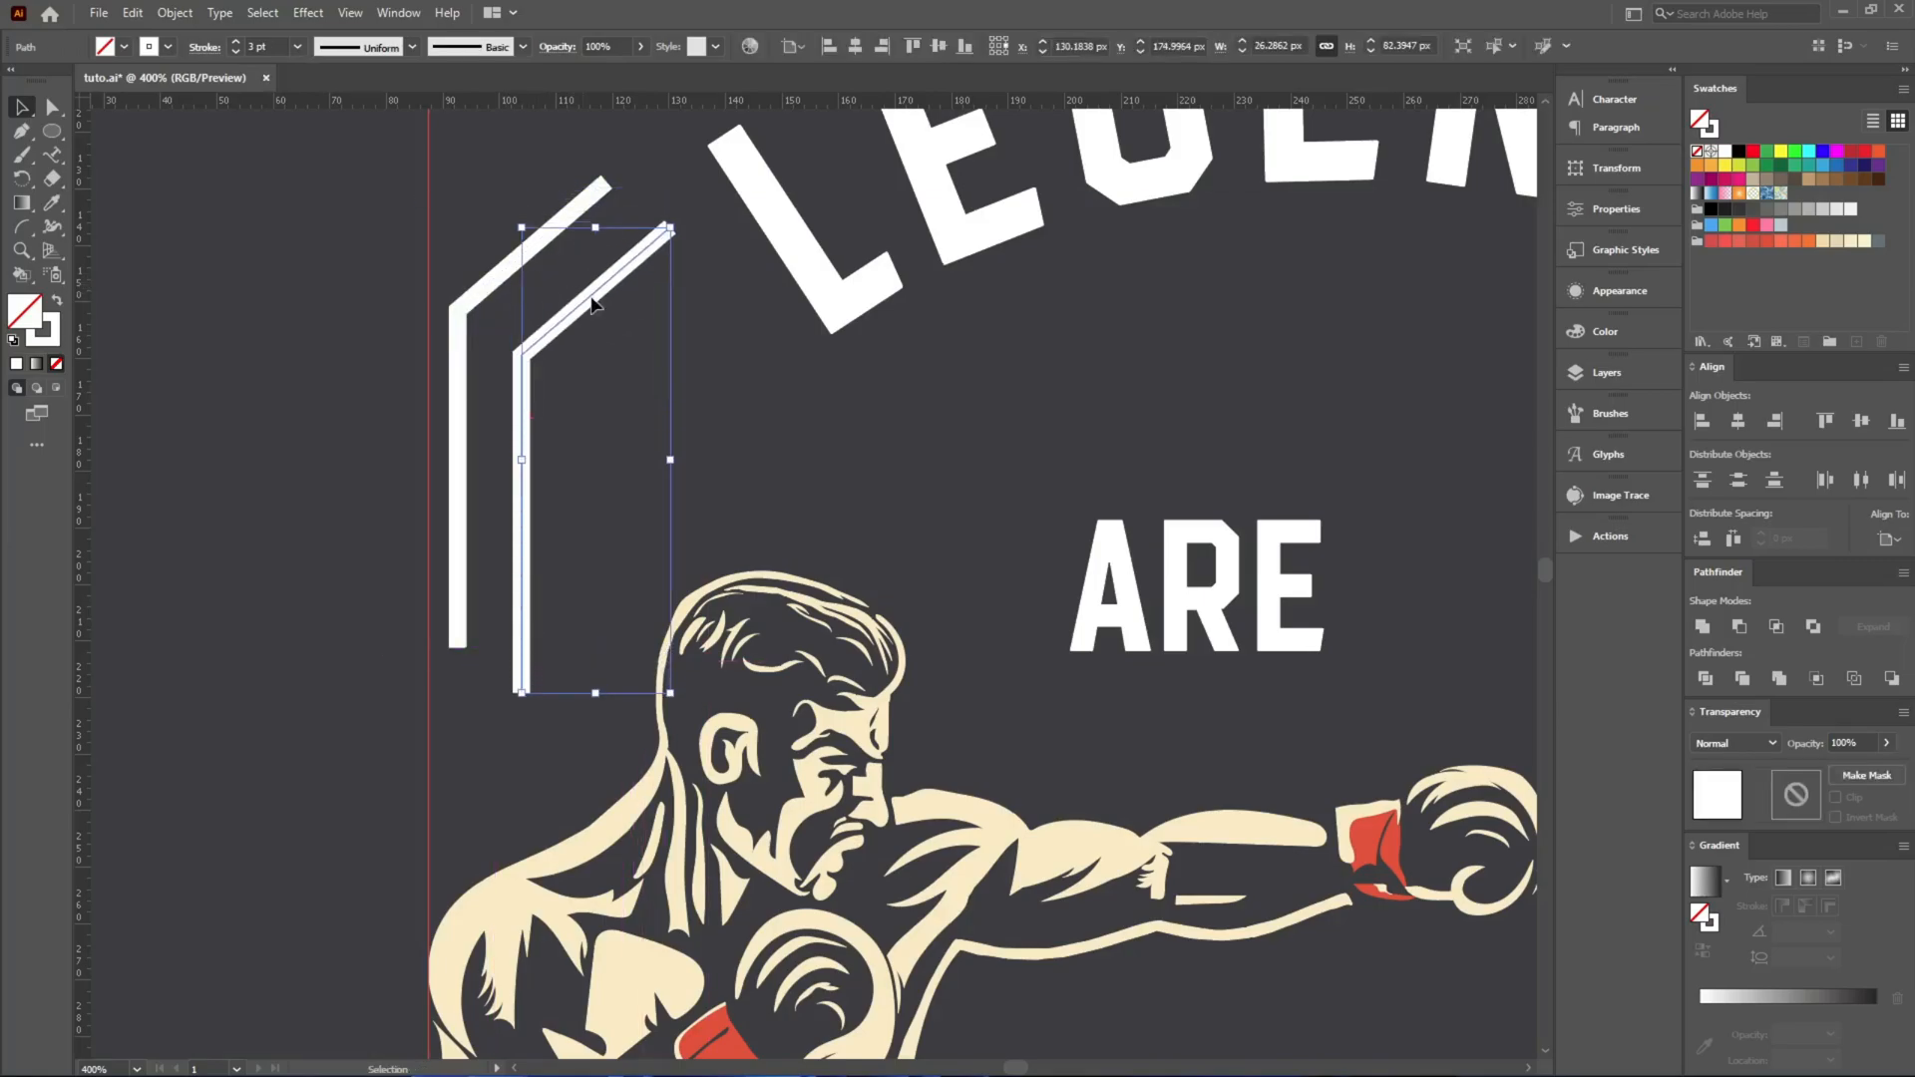
key(Up)
key(Up)
key(Up)
key(Up)
key(Right)
key(Right)
key(Right)
key(Right)
key(Right)
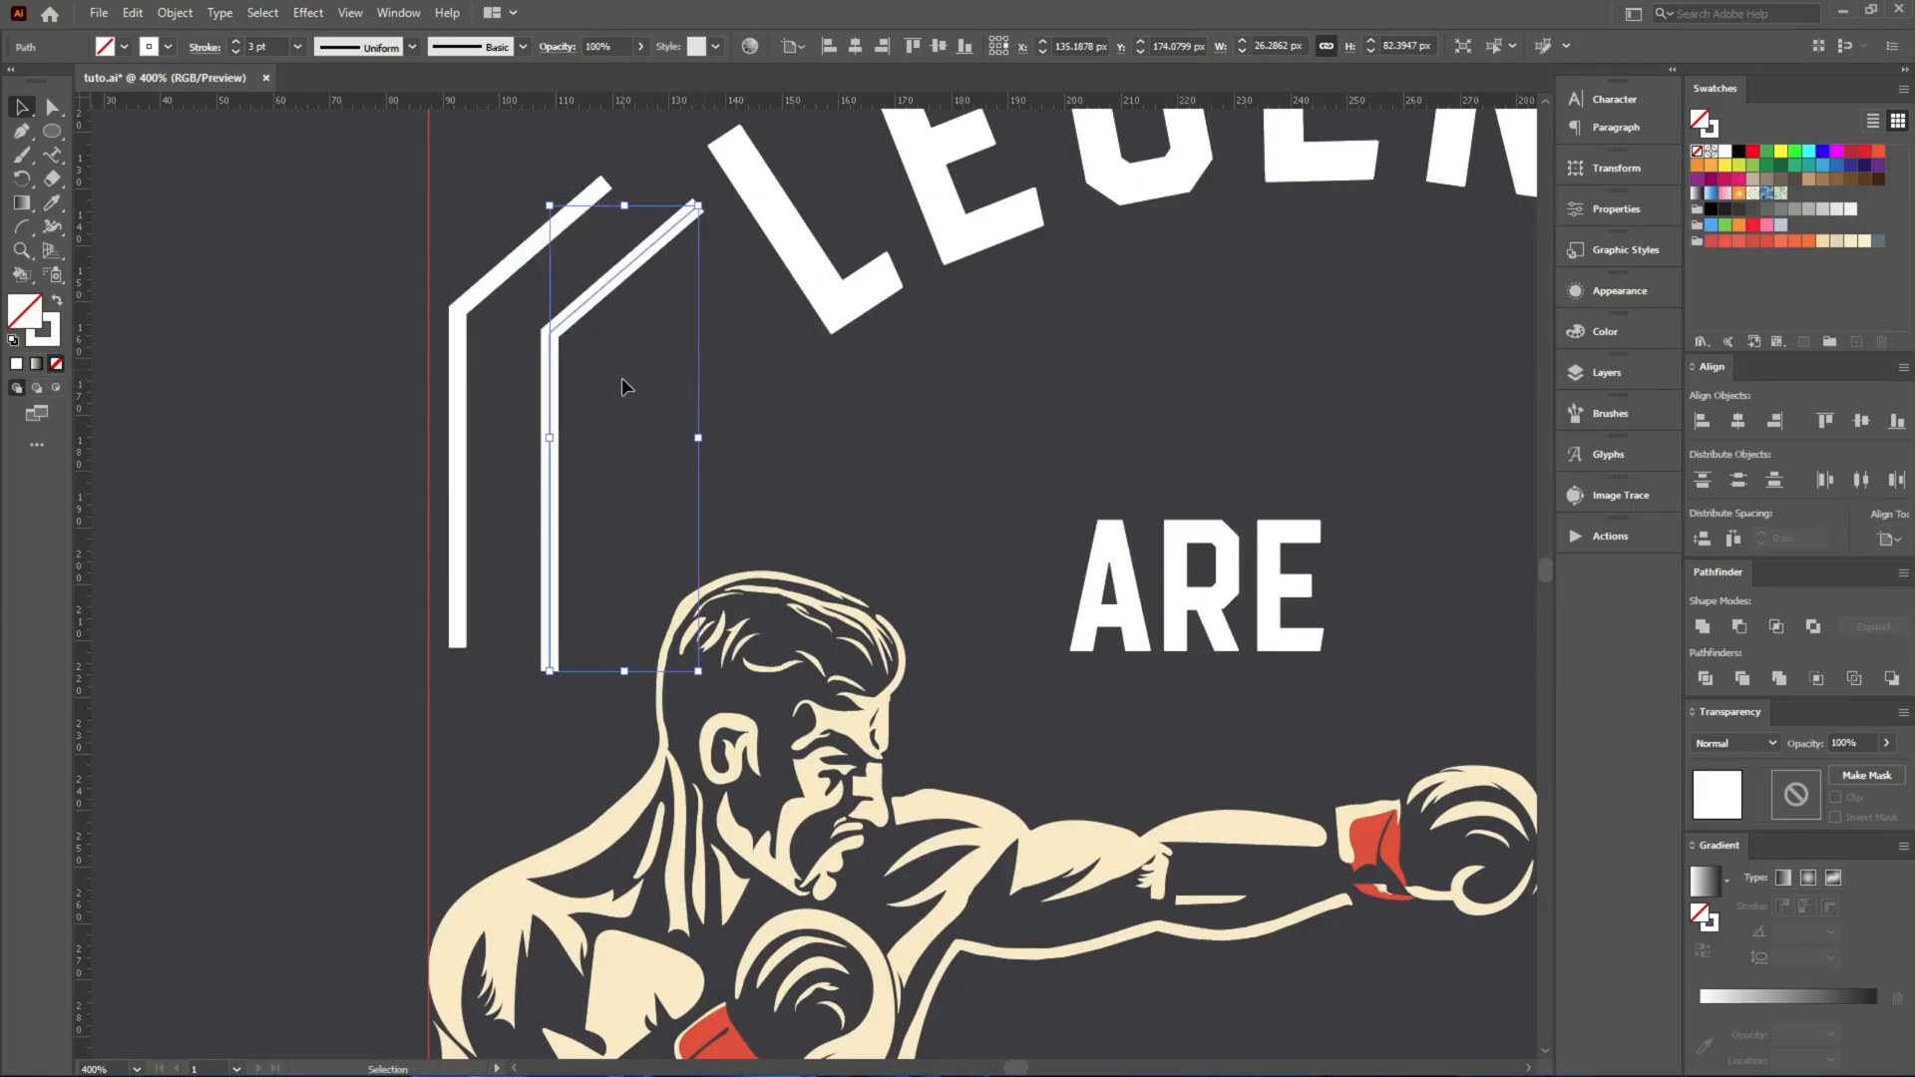
click(573, 703)
Lengthen the inner line's lower end slightly and set the stroke of both lines to 4 pt.
scroll(469, 662, up, 2)
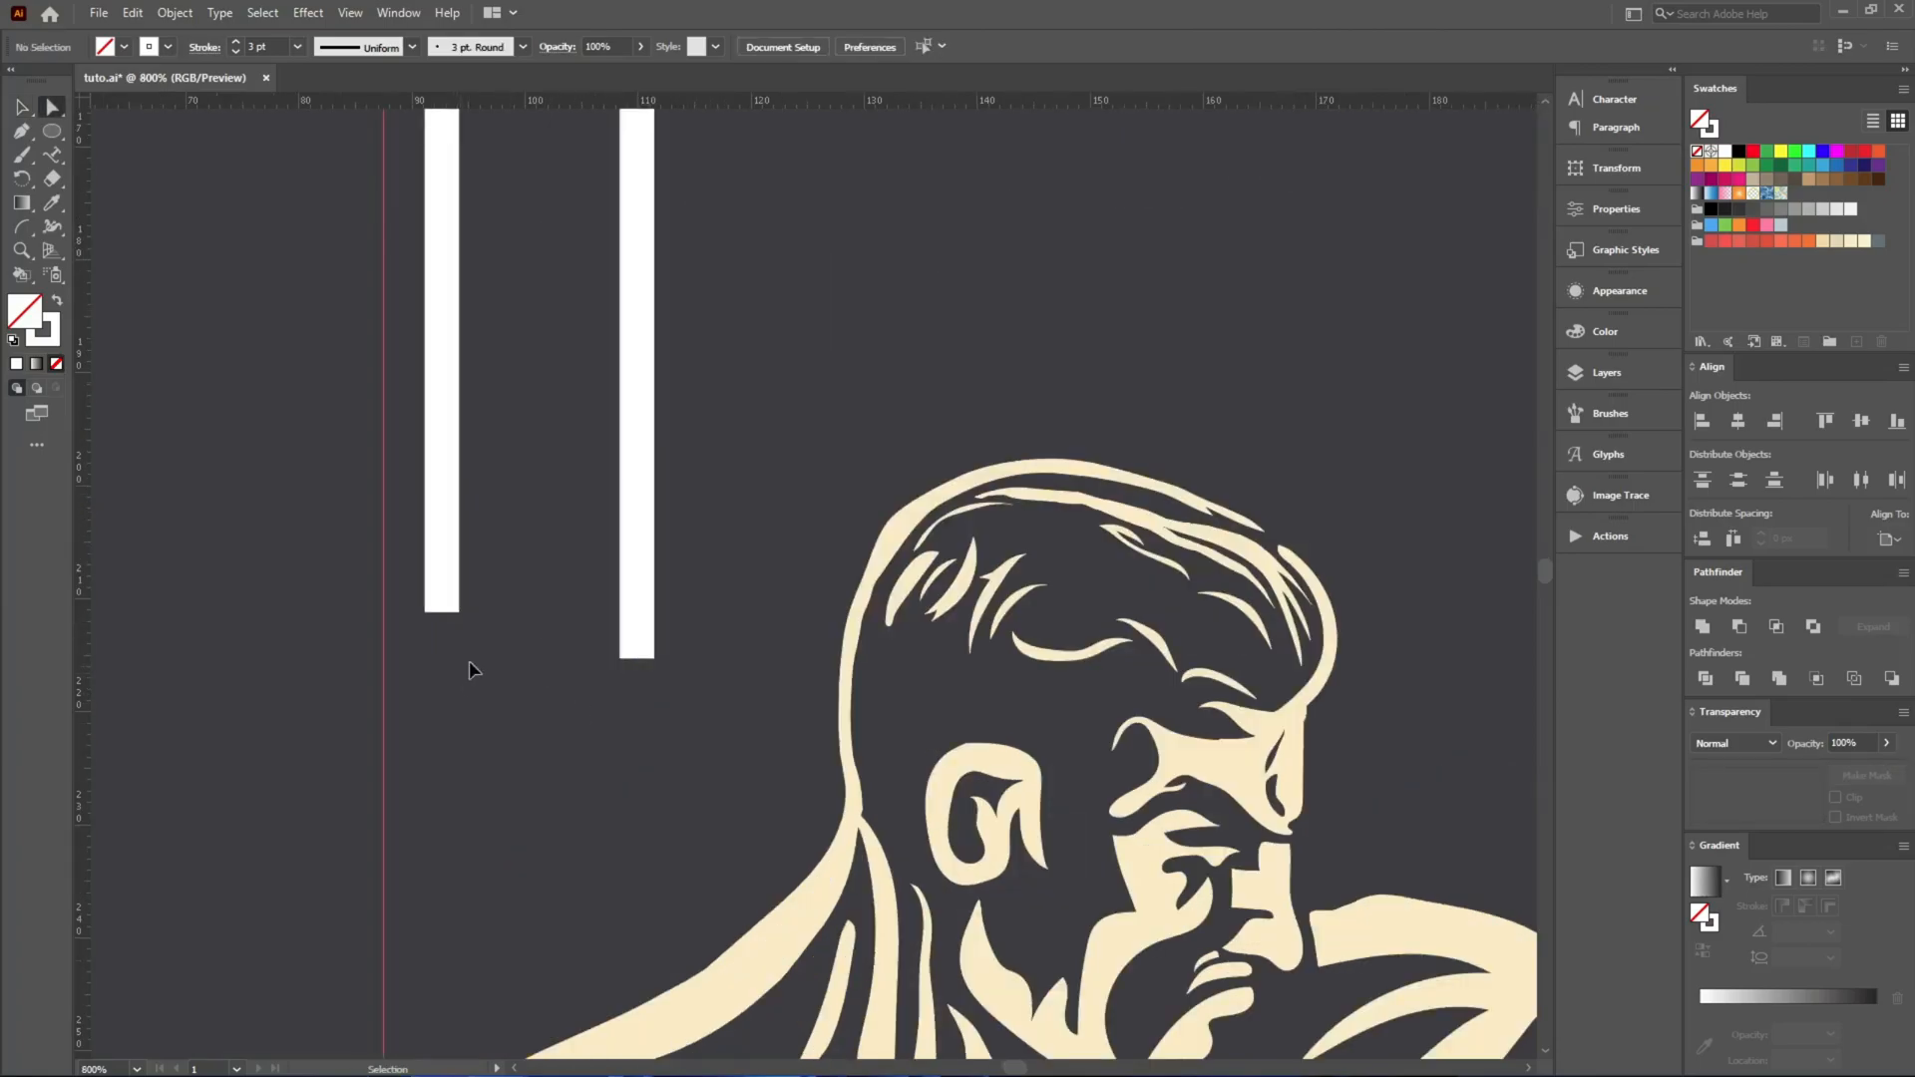
drag(573, 629, 637, 664)
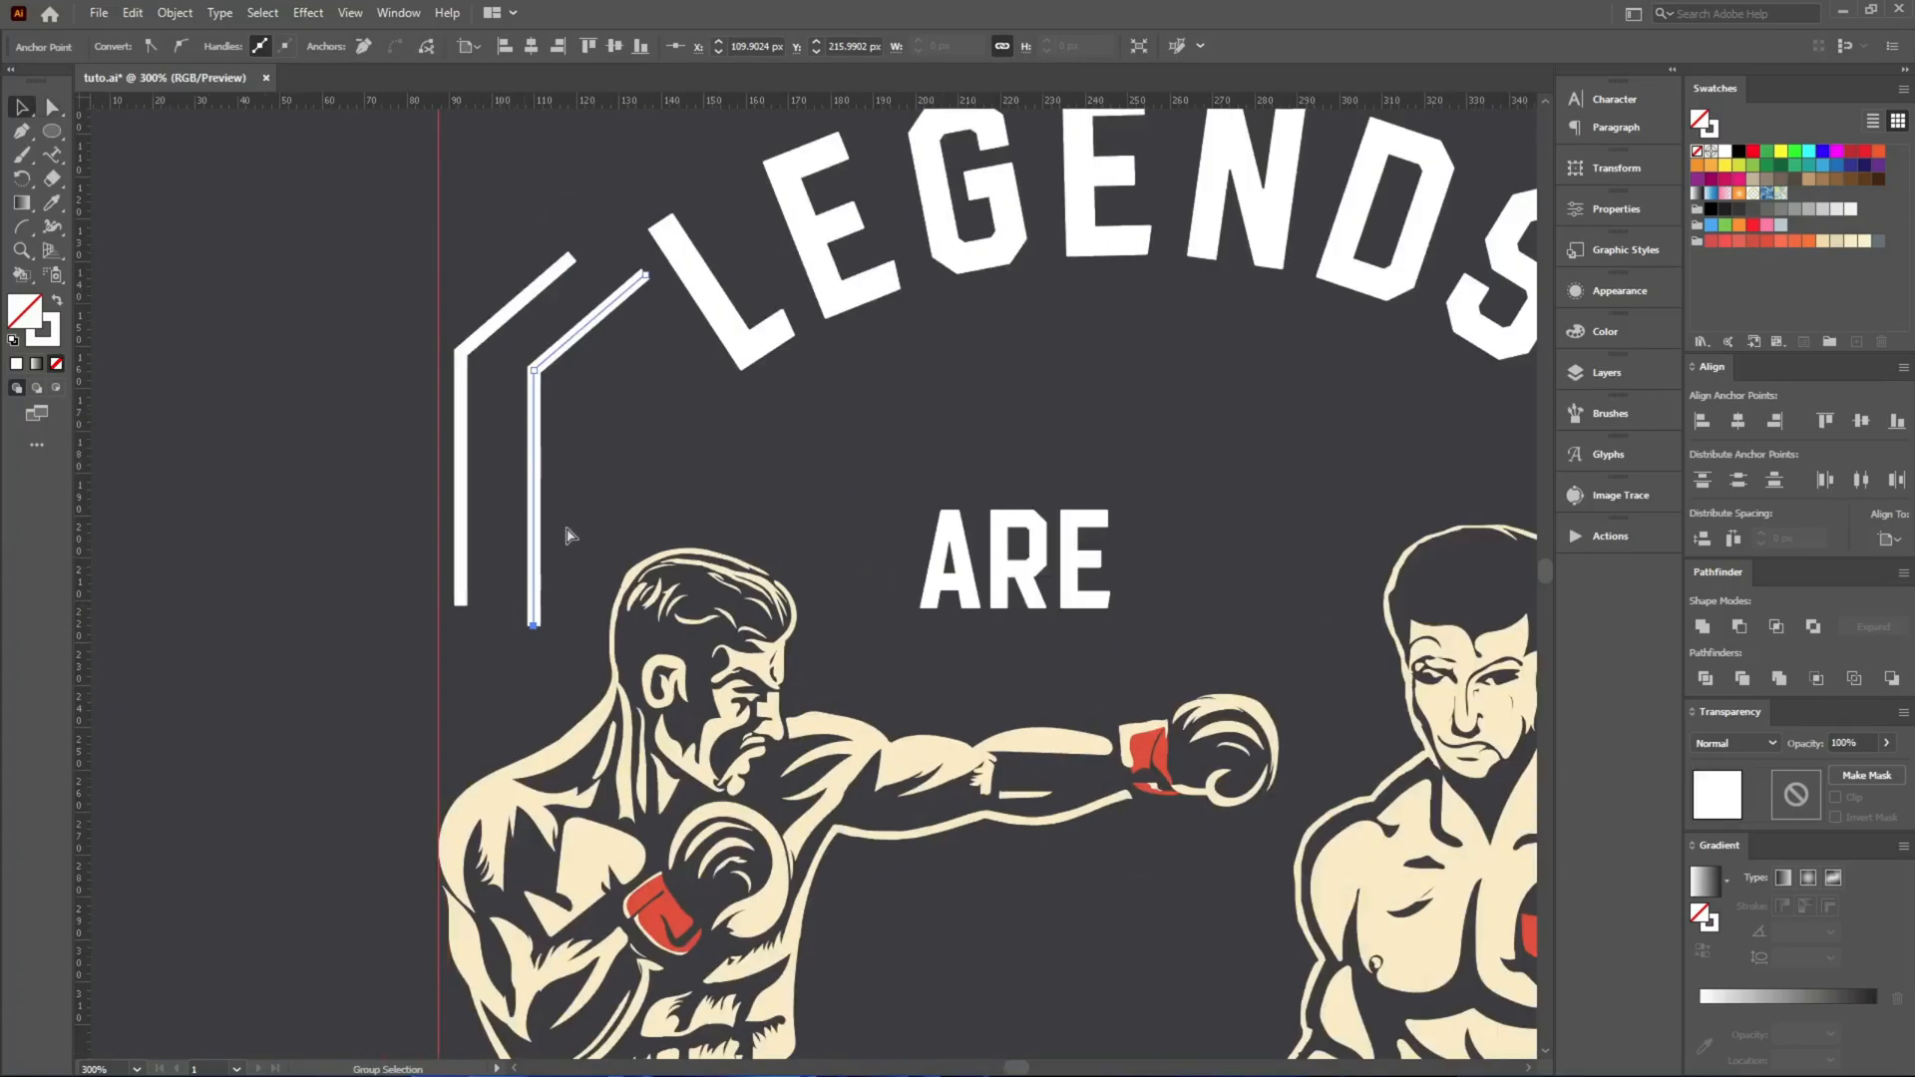
drag(558, 658, 319, 357)
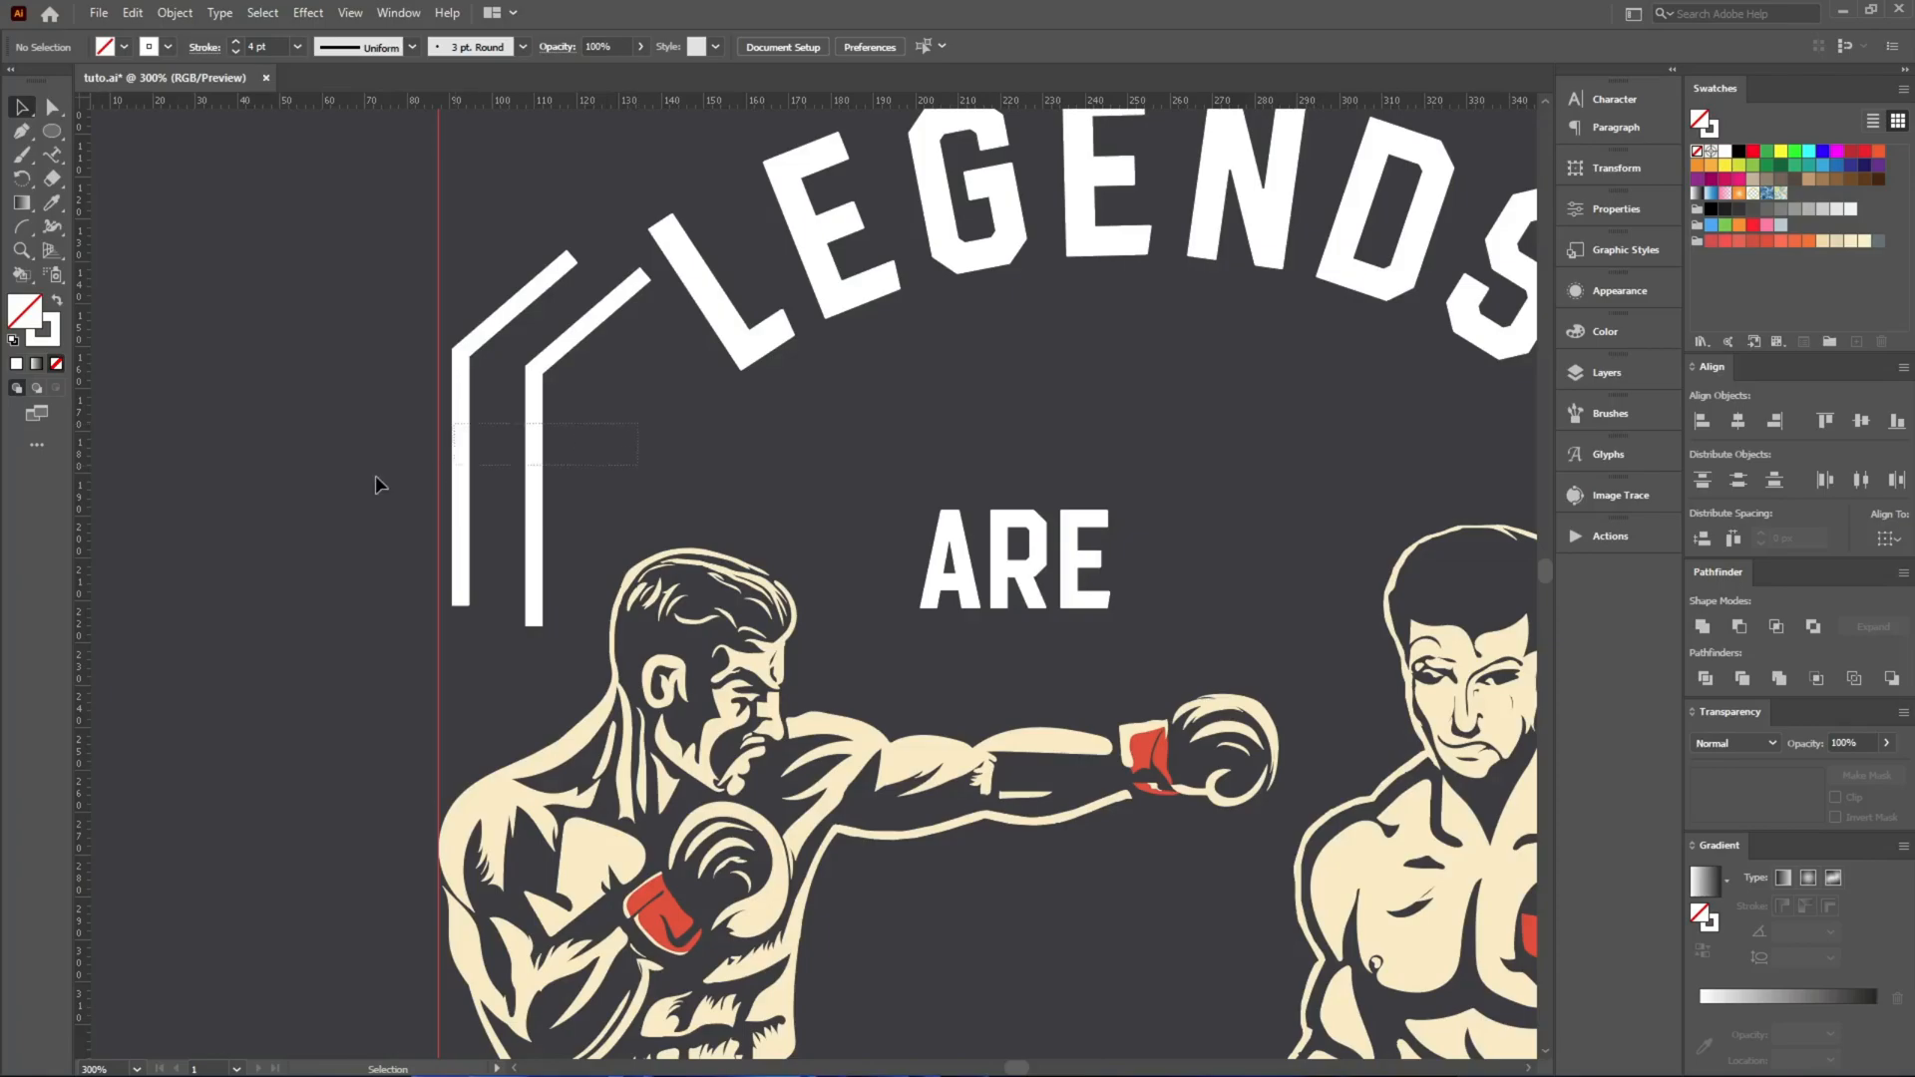
Expand the two grouped bent lines into filled shapes.
drag(432, 465, 658, 436)
key(a)
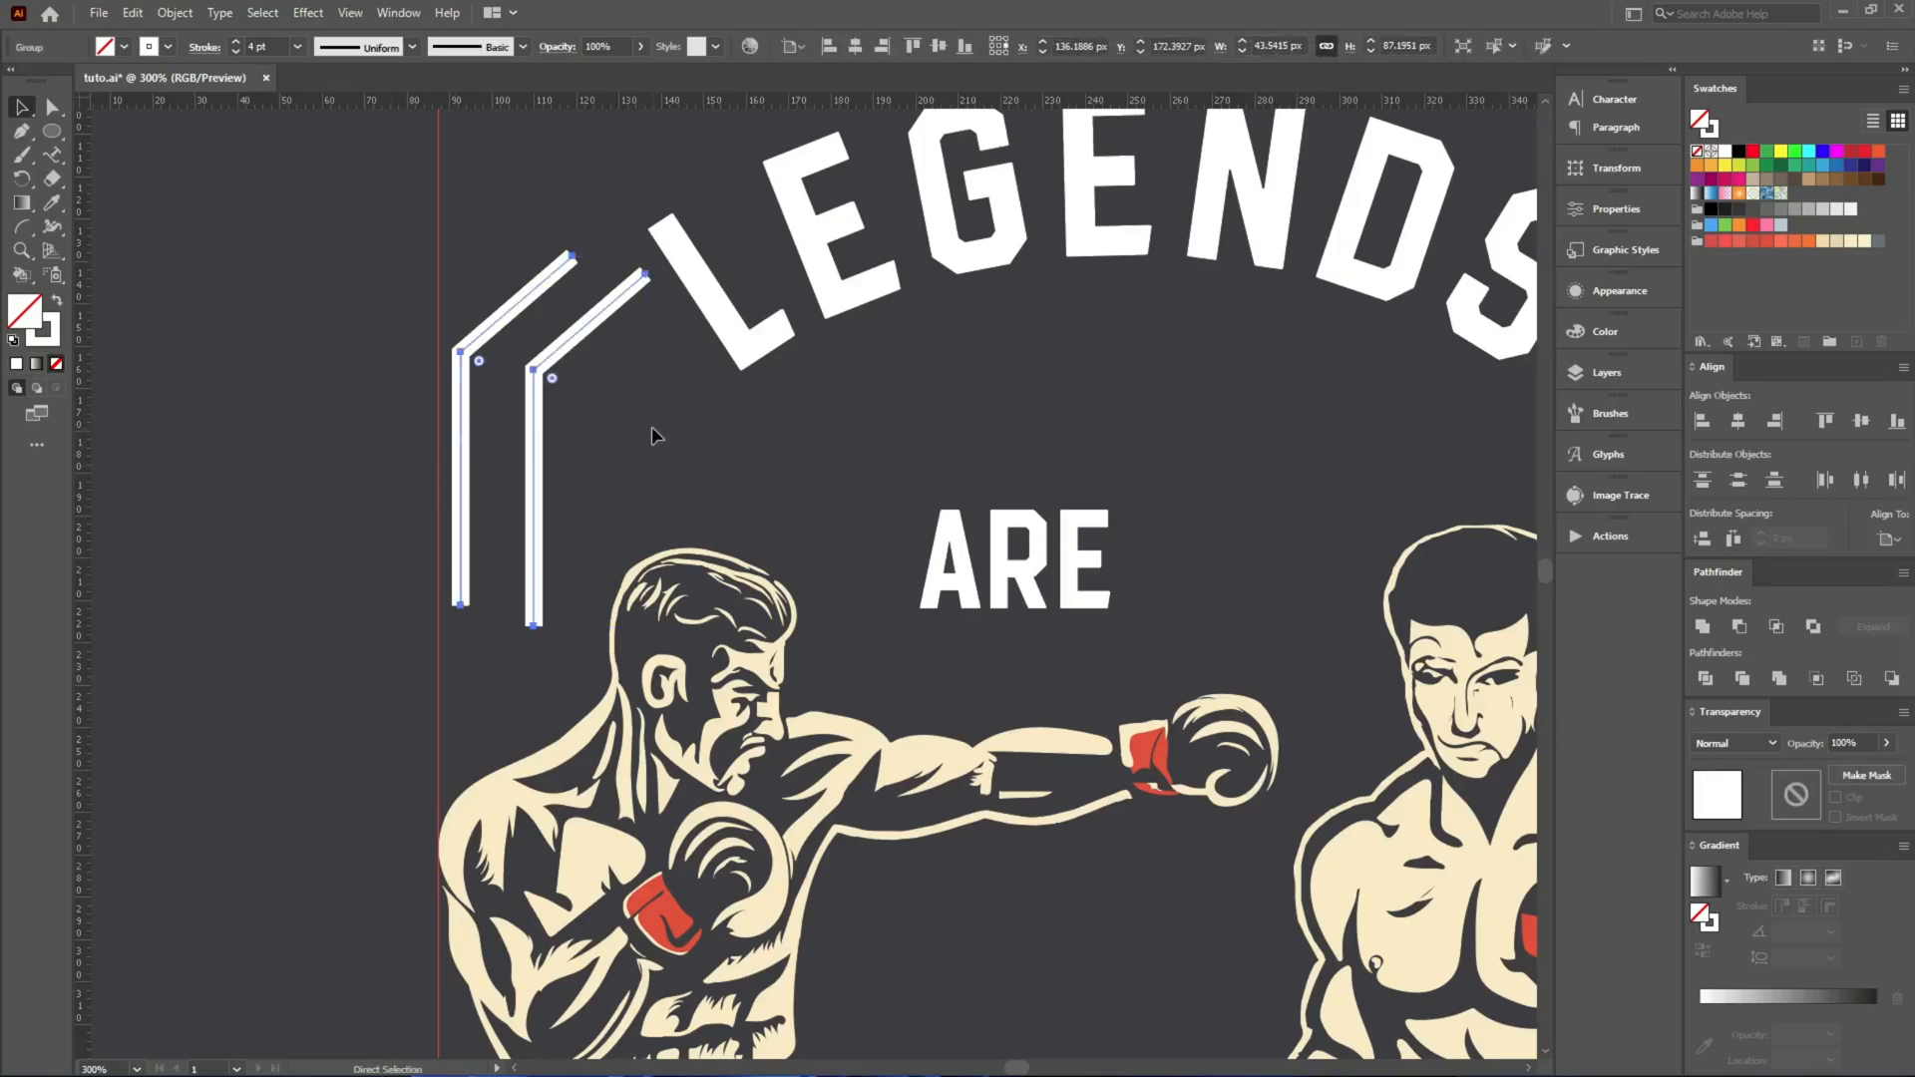
key(ctrl+e)
key(Return)
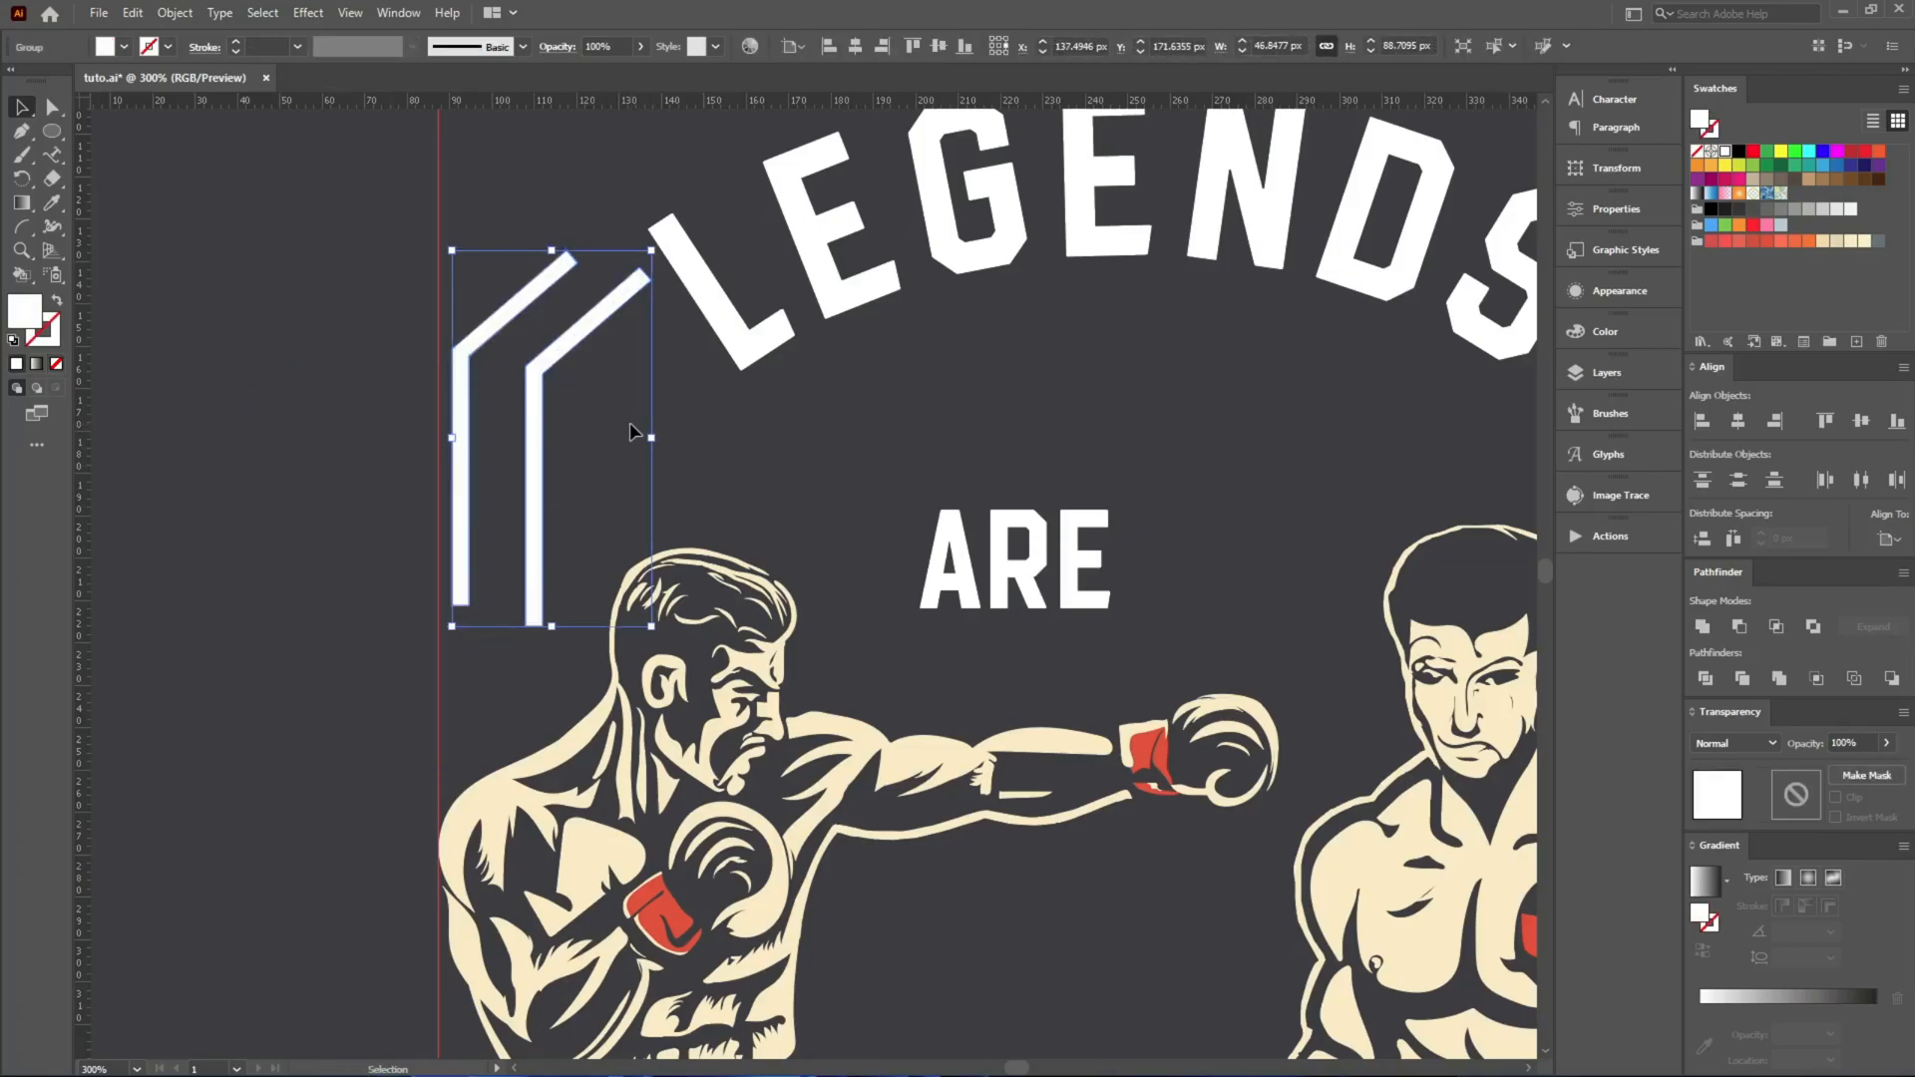
Trim the lower ends of both bars to the same level with the Eraser tool.
key(shift+e)
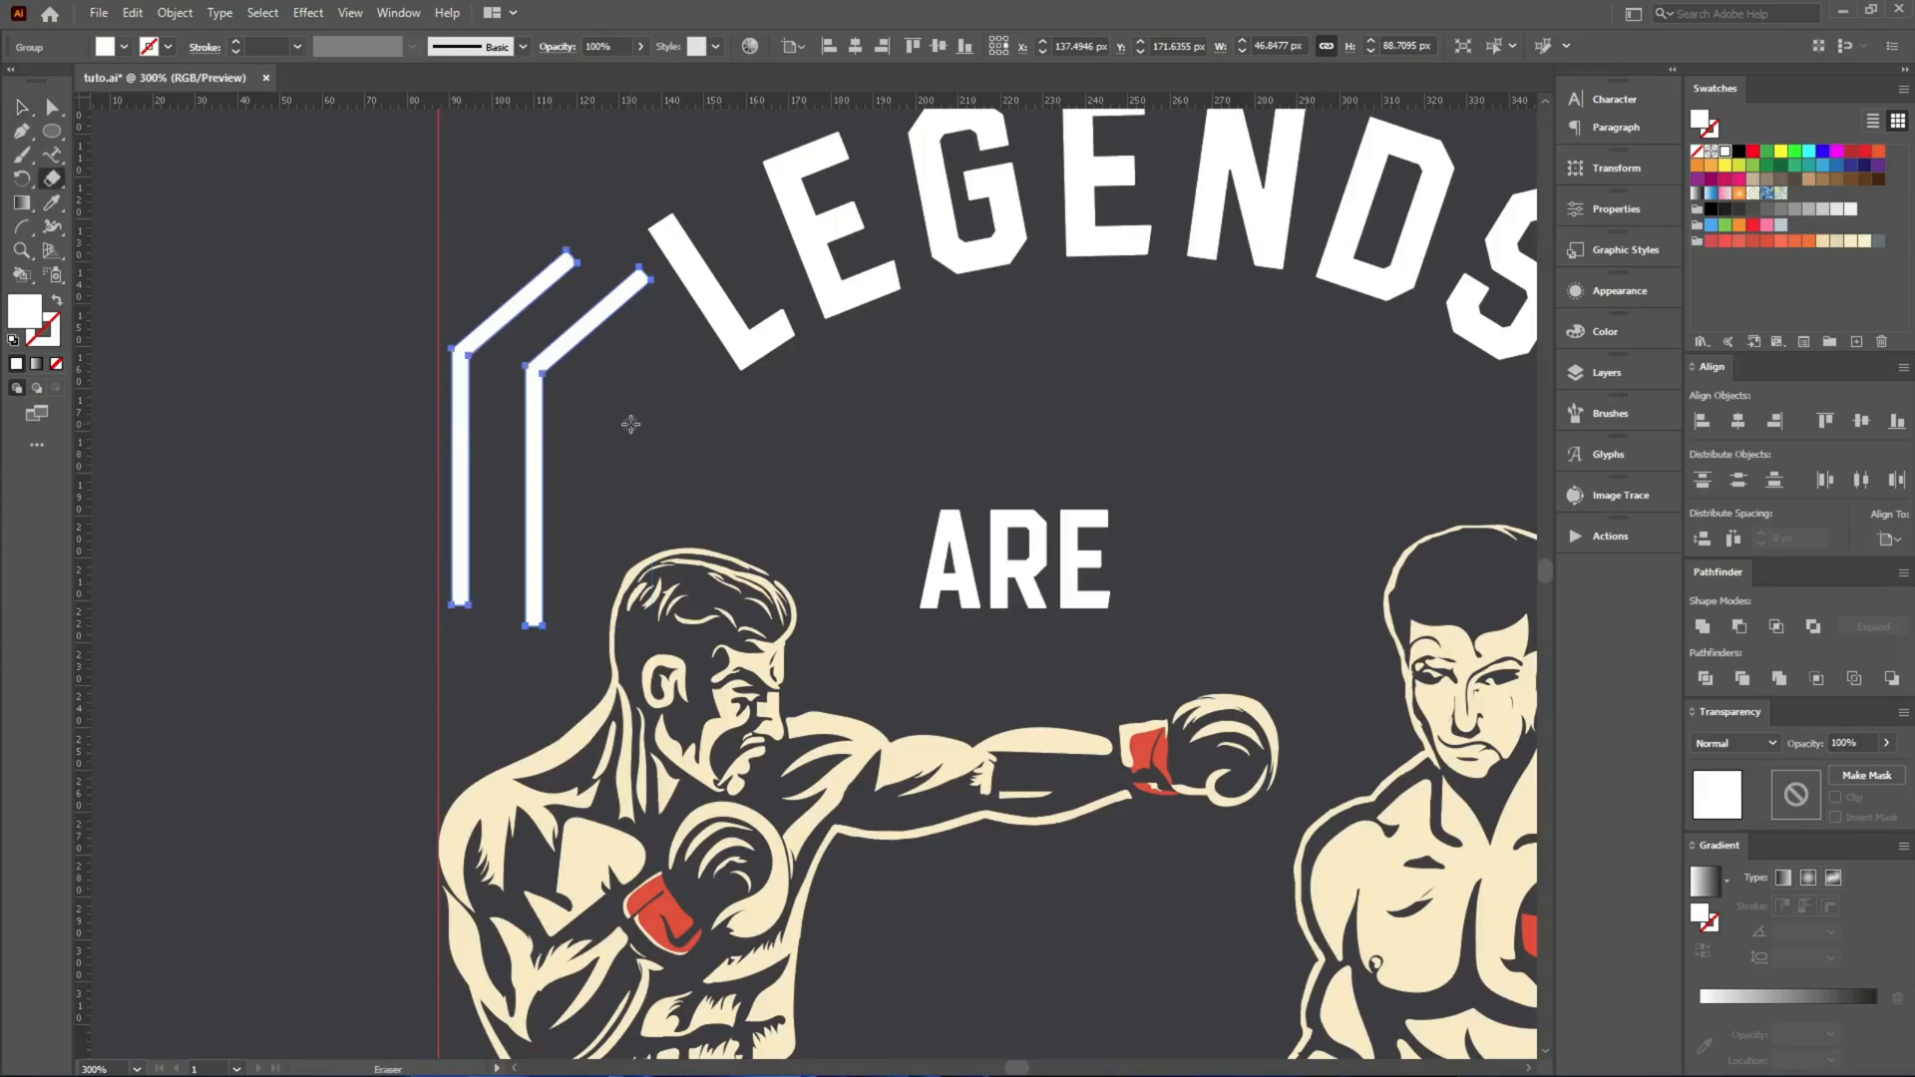
mouse_move(702, 731)
mouse_down()
mouse_move(456, 683)
mouse_move(358, 587)
mouse_up()
key(v)
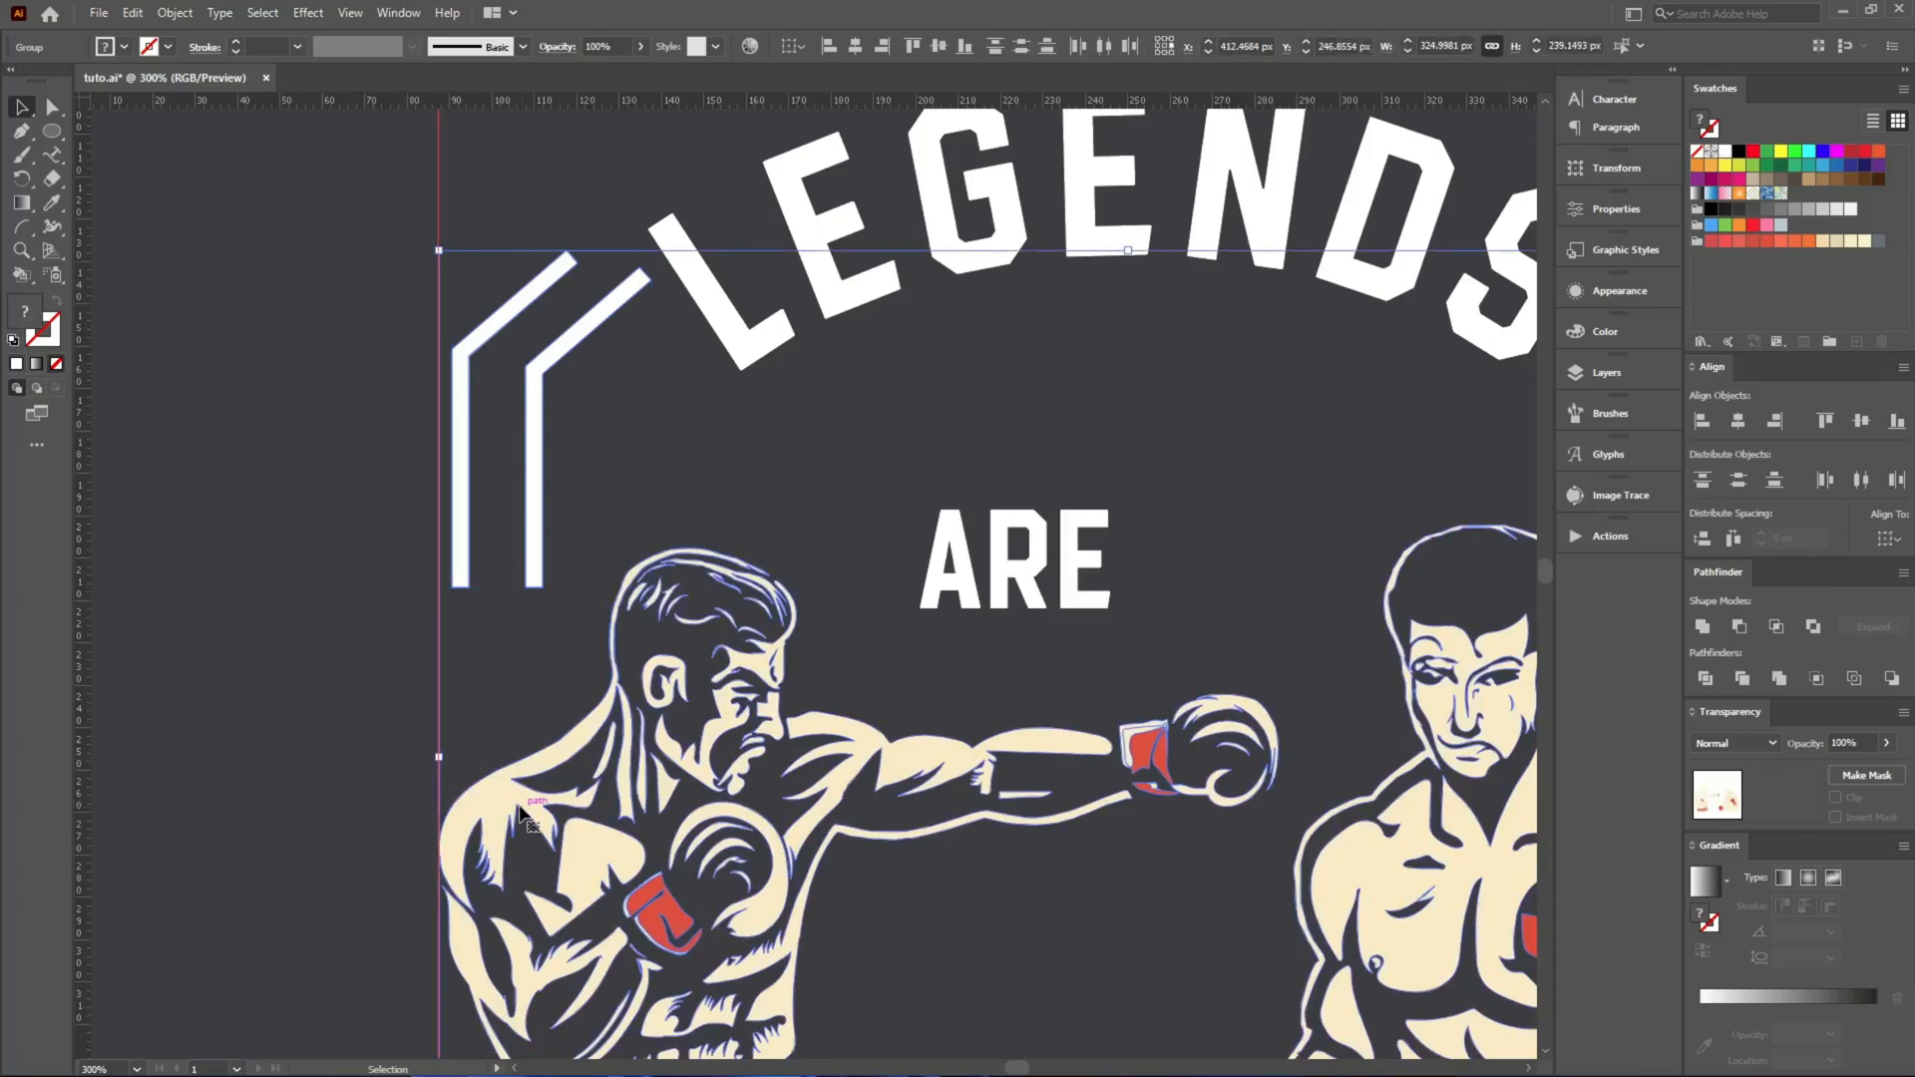
Align the bars to the left edge of the boxer artwork, using the boxers as the key object.
click(560, 788)
click(829, 47)
click(608, 377)
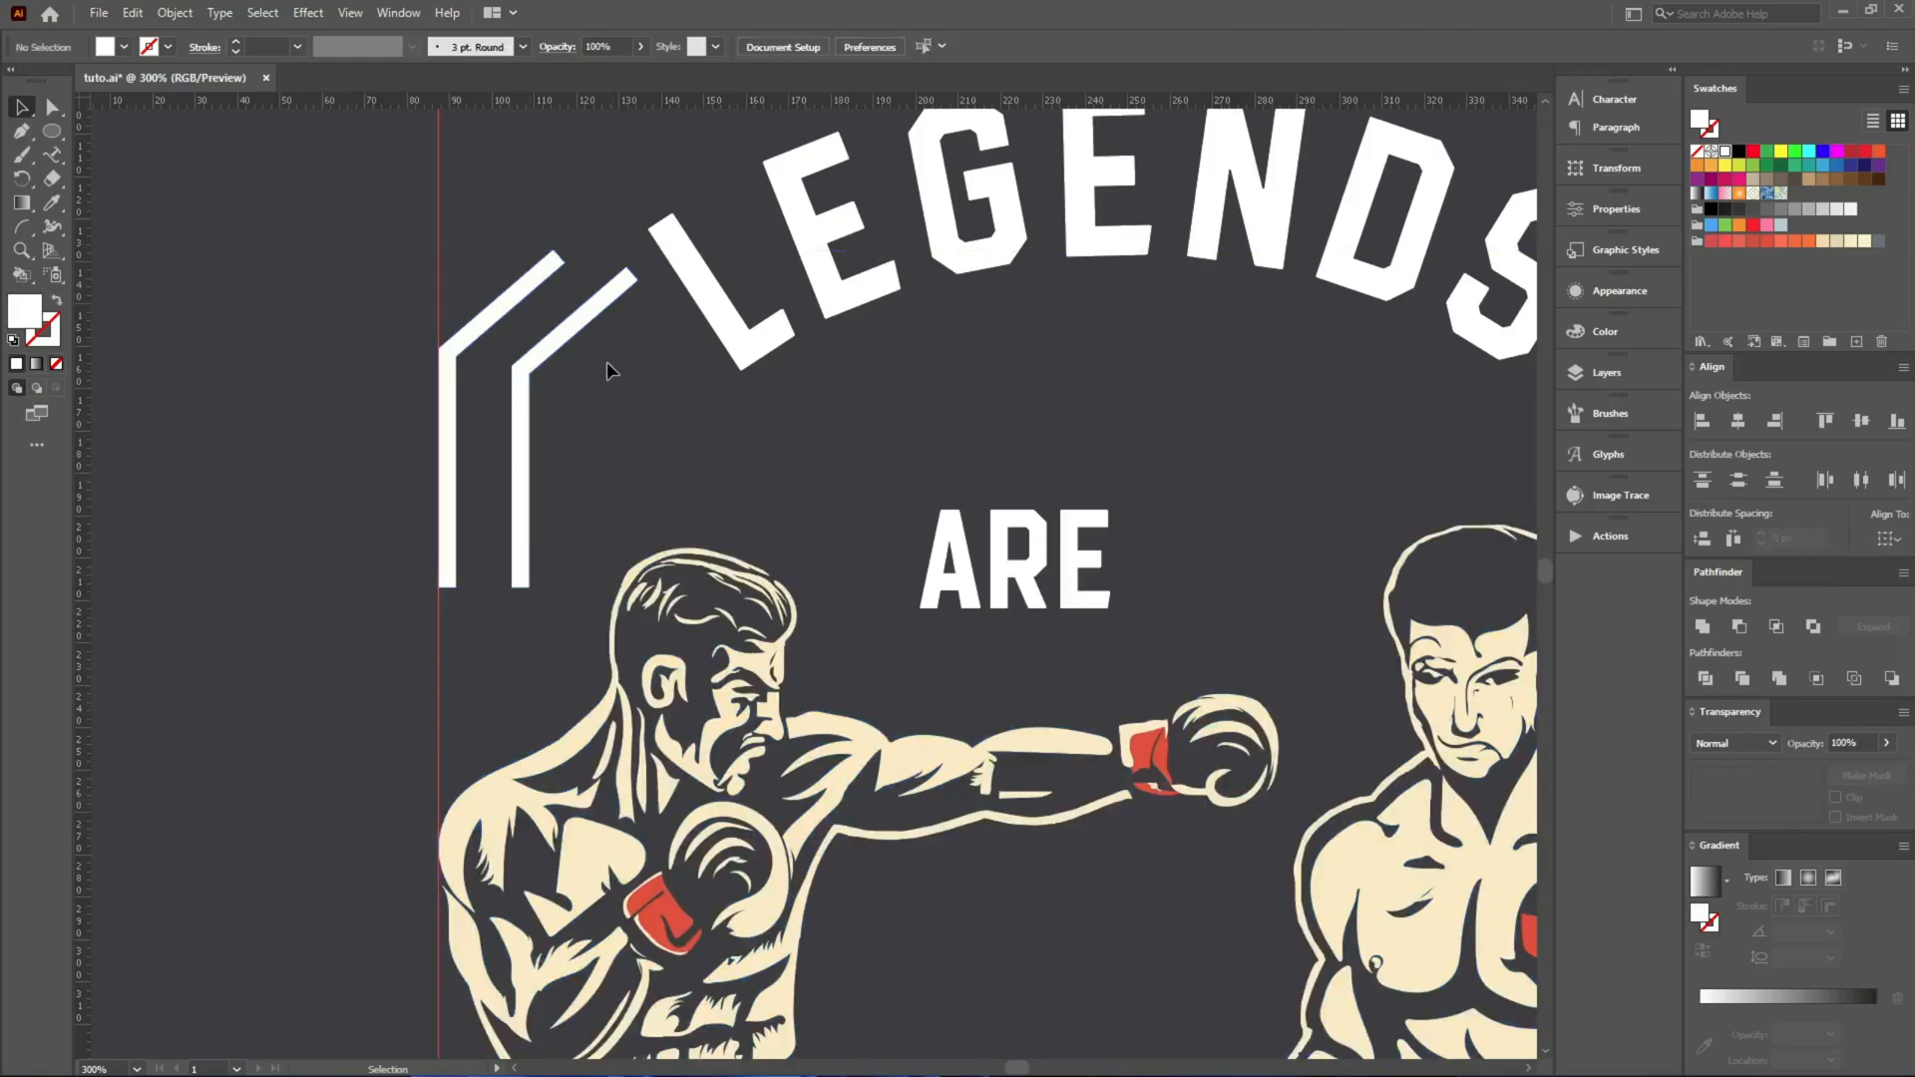
Draw a diagonal white-stroked, unfilled line across the upper ends of both bars with the Pen tool.
scroll(549, 227, up, 4)
key(p)
click(432, 304)
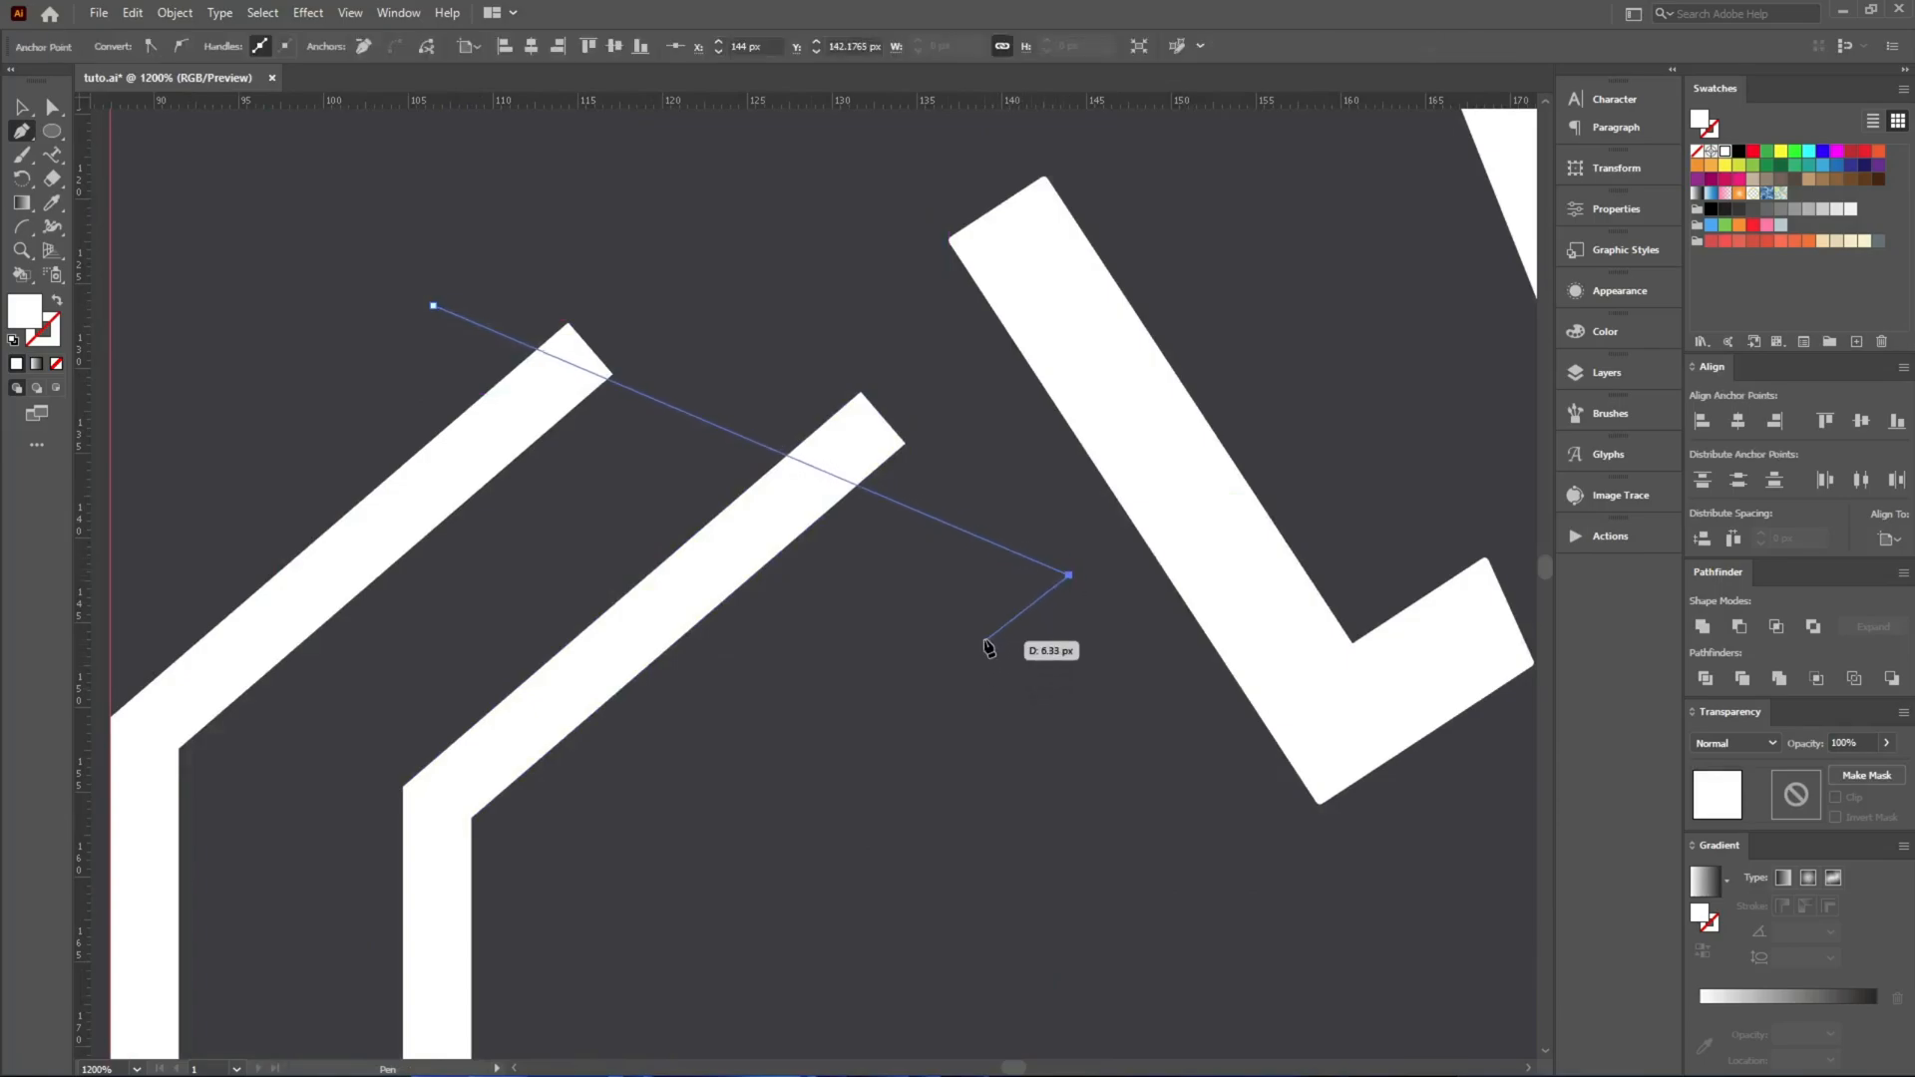
click(1067, 679)
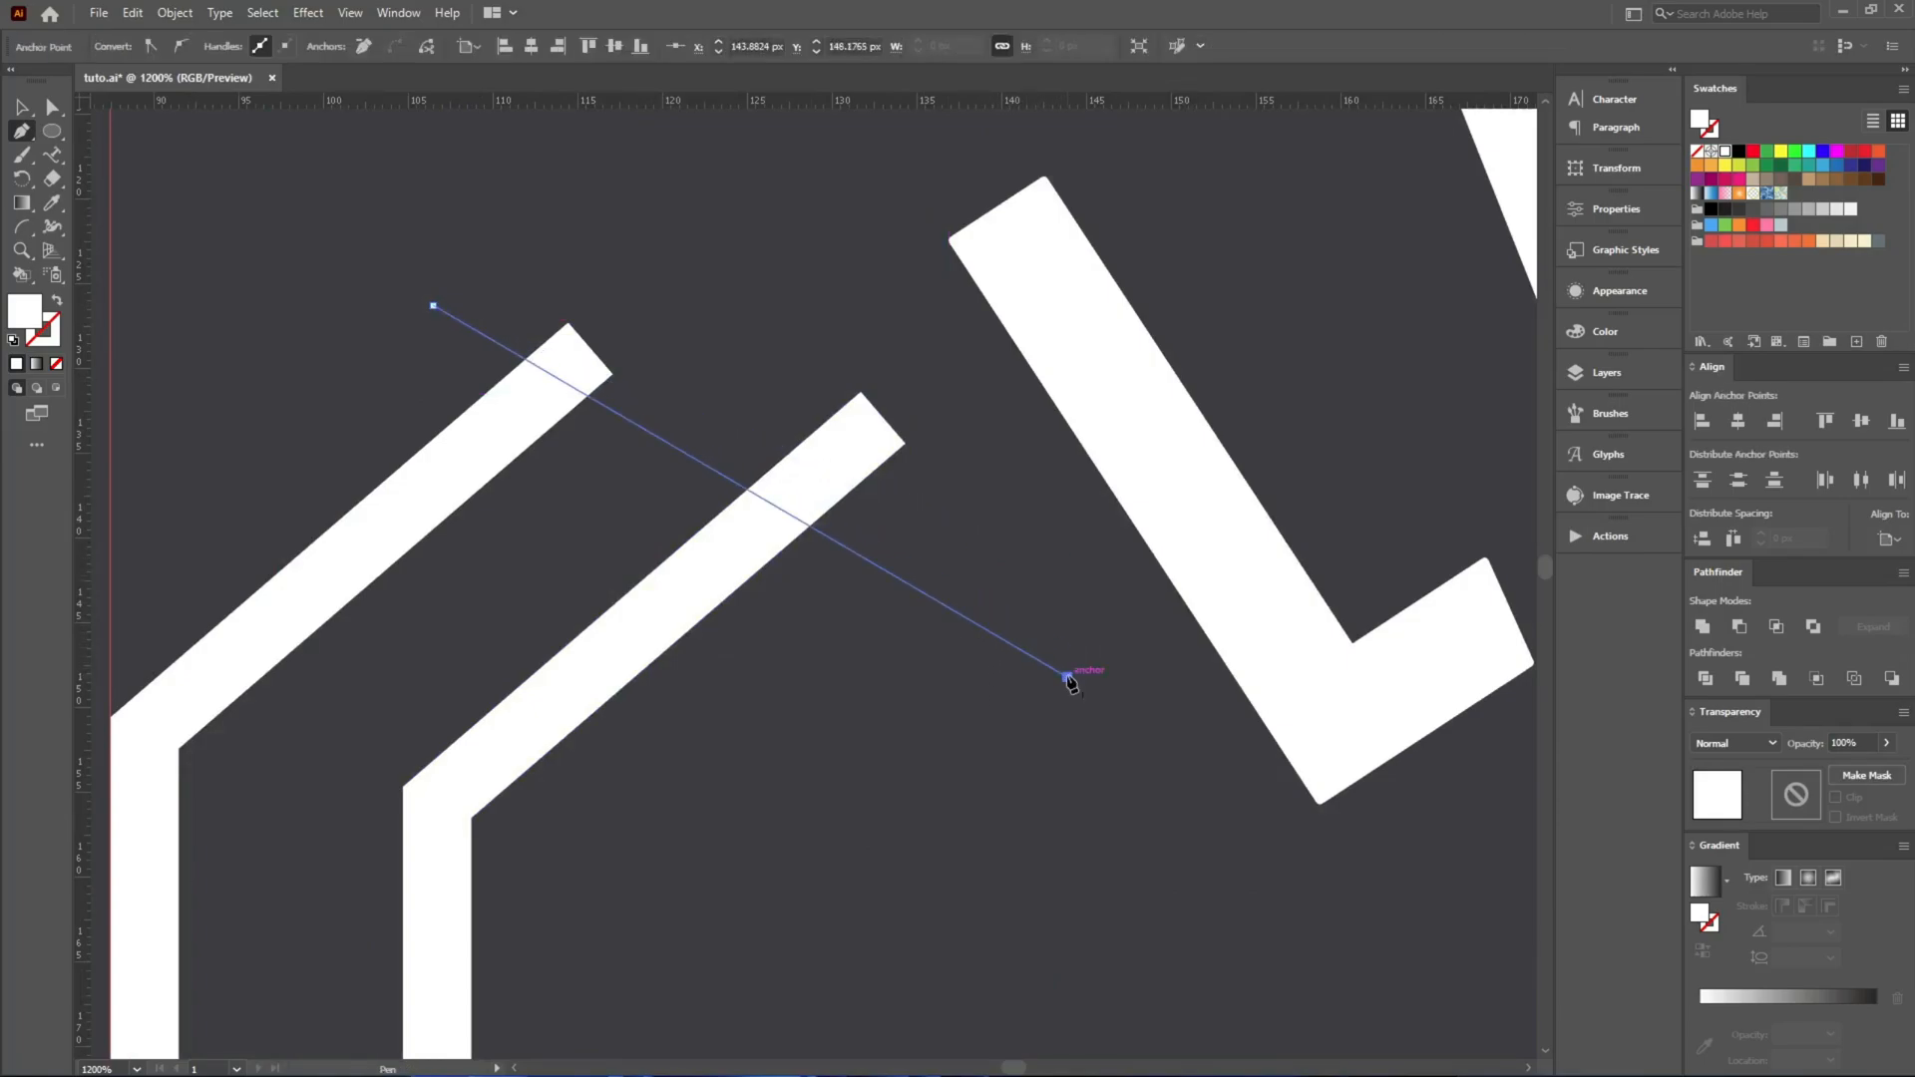
click(57, 302)
key(v)
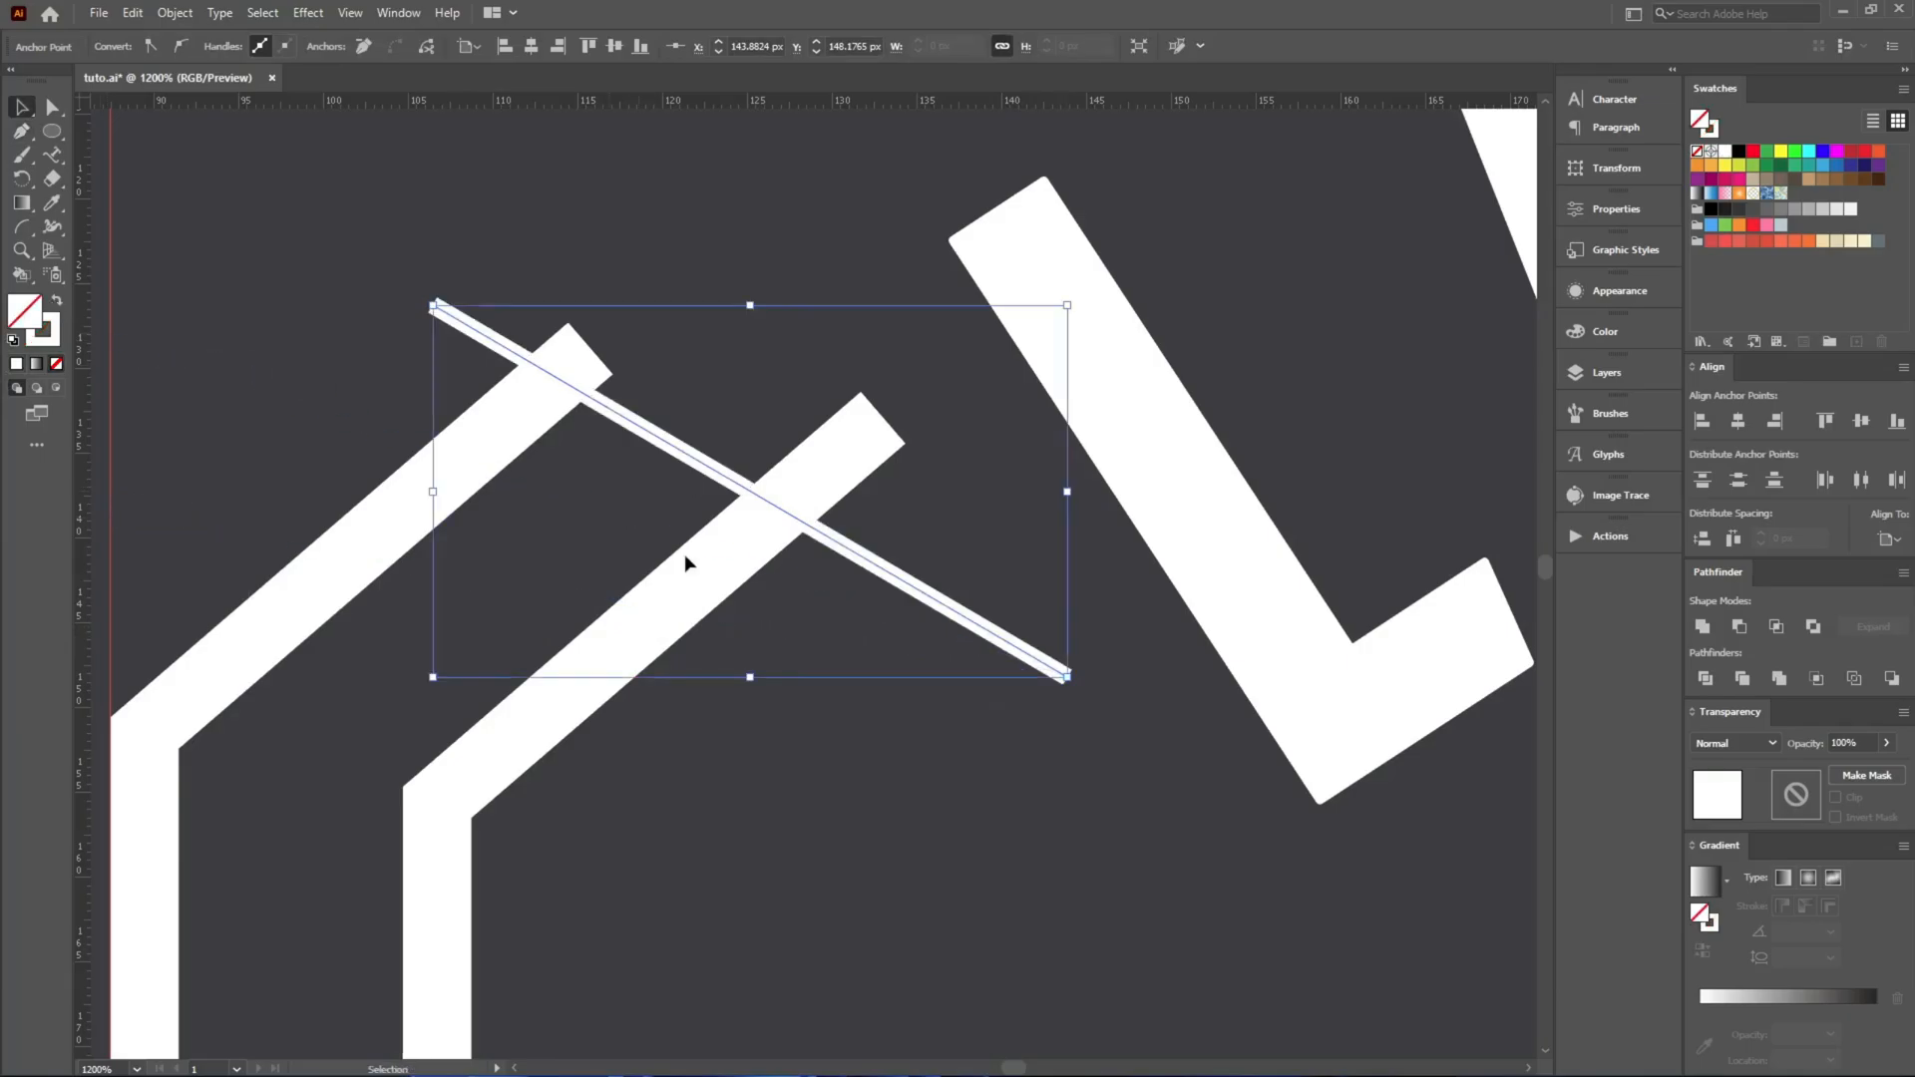
Cut off the bars' upper ends along the diagonal line with Shape Builder and delete the leftover line.
key(ctrl+a)
key(shift+m)
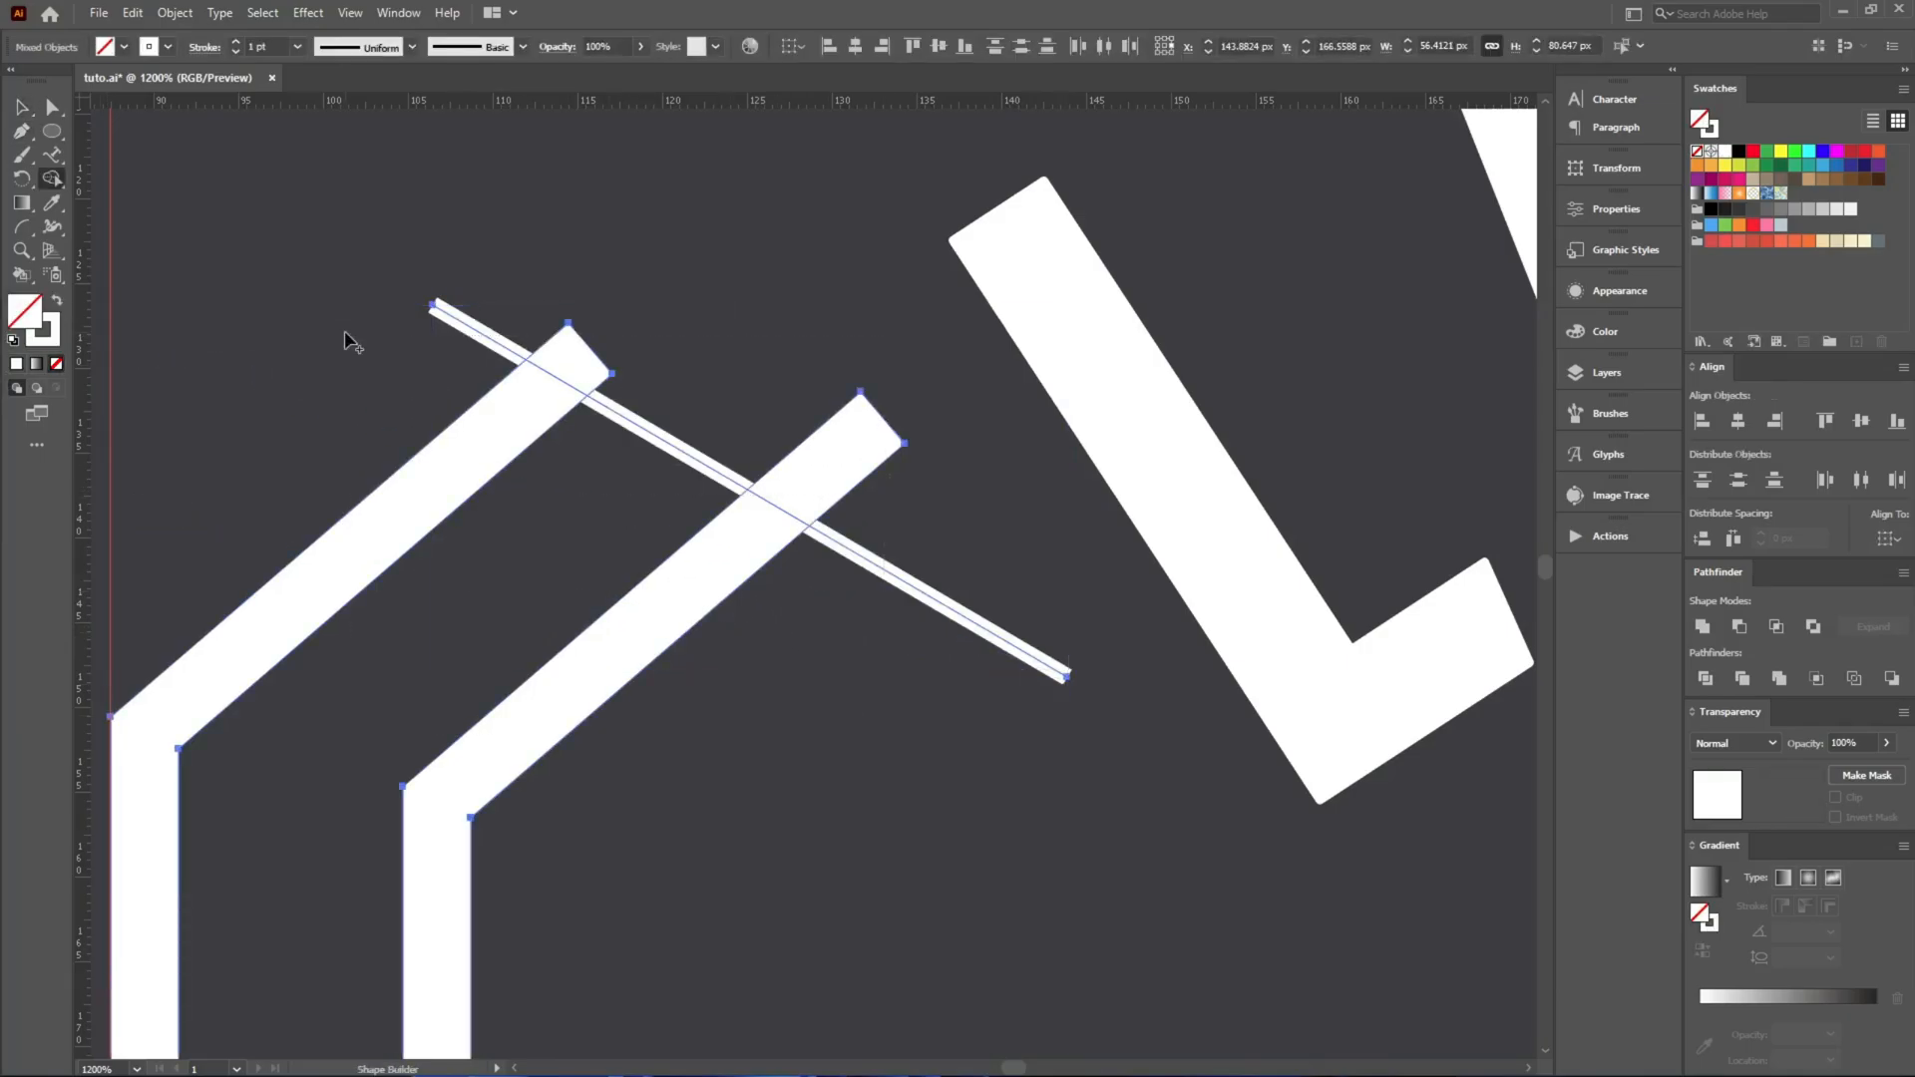
drag(785, 313, 790, 317)
drag(827, 457, 1005, 347)
key(v)
click(992, 499)
click(962, 616)
key(Delete)
Move the bars down a little and make a copy of them reflected across the vertical axis.
scroll(514, 516, down, 5)
drag(516, 543, 517, 595)
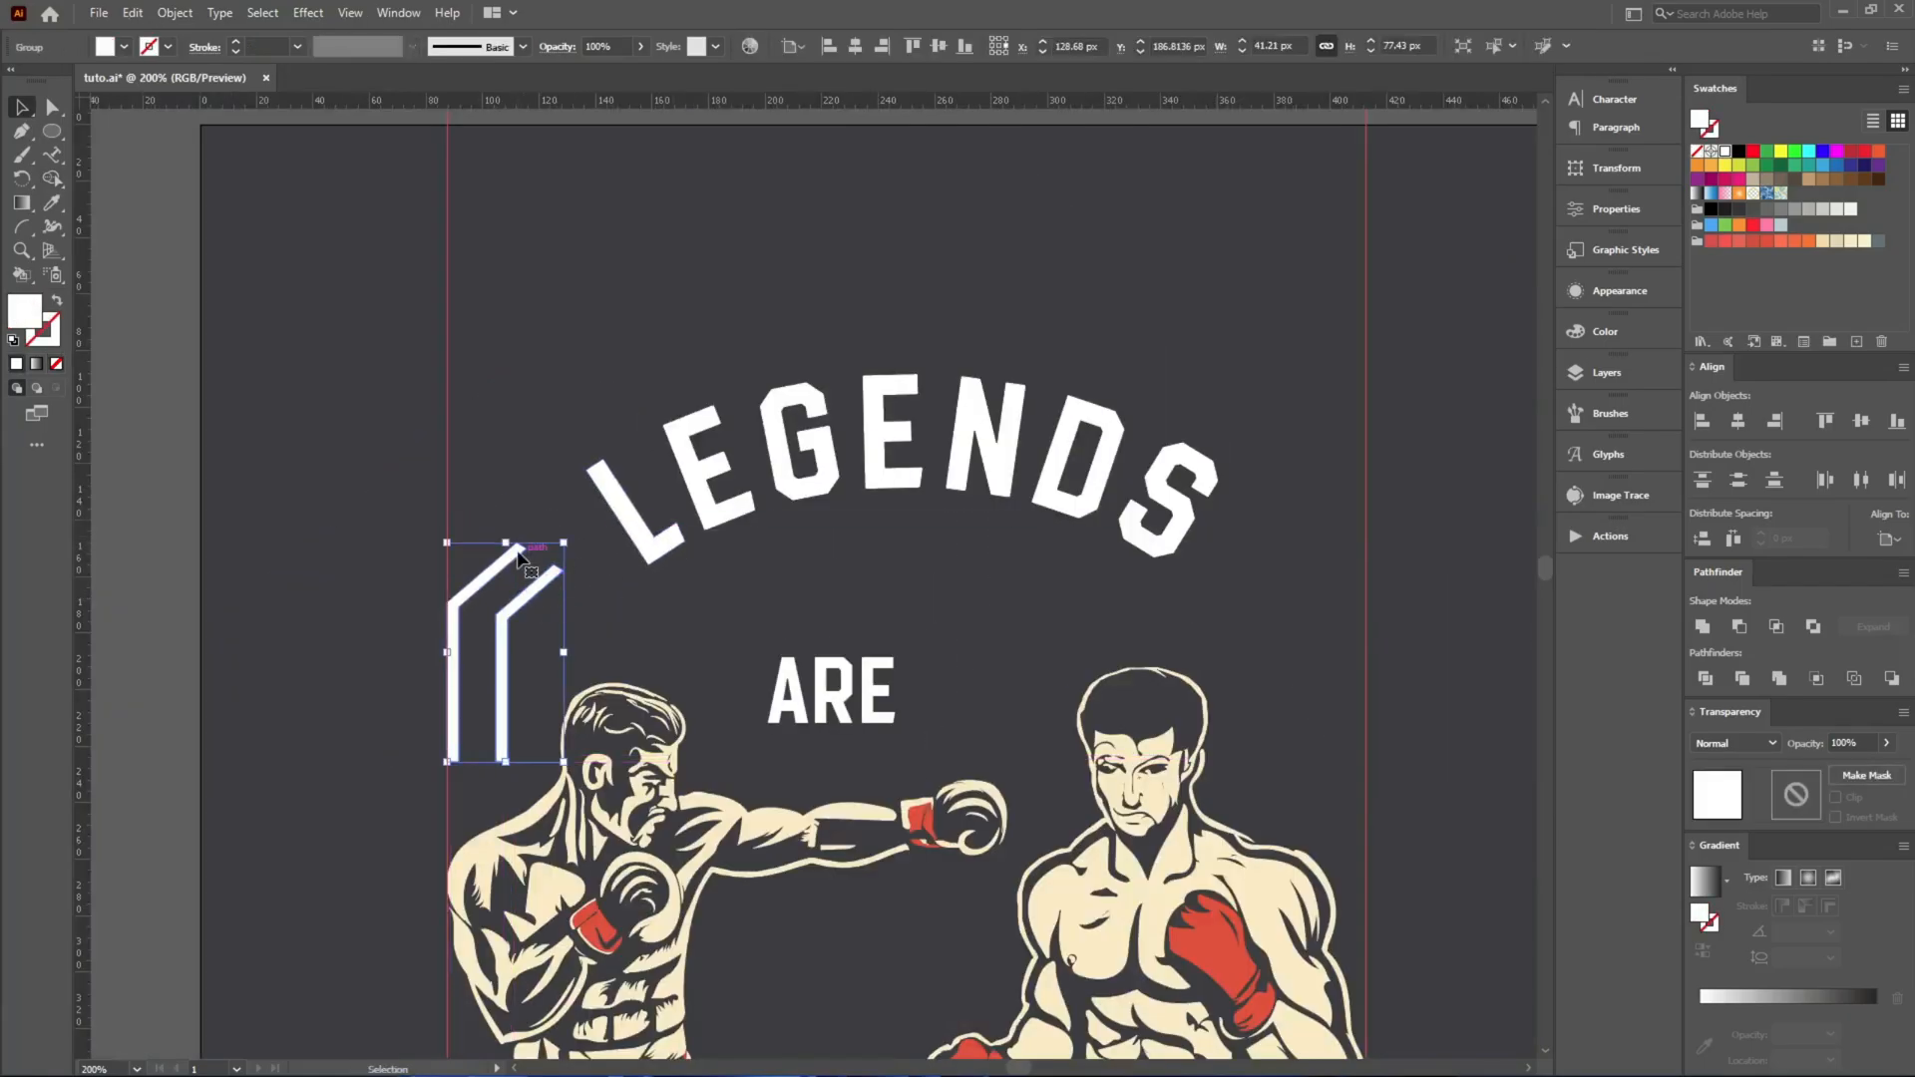
key(ctrl+r)
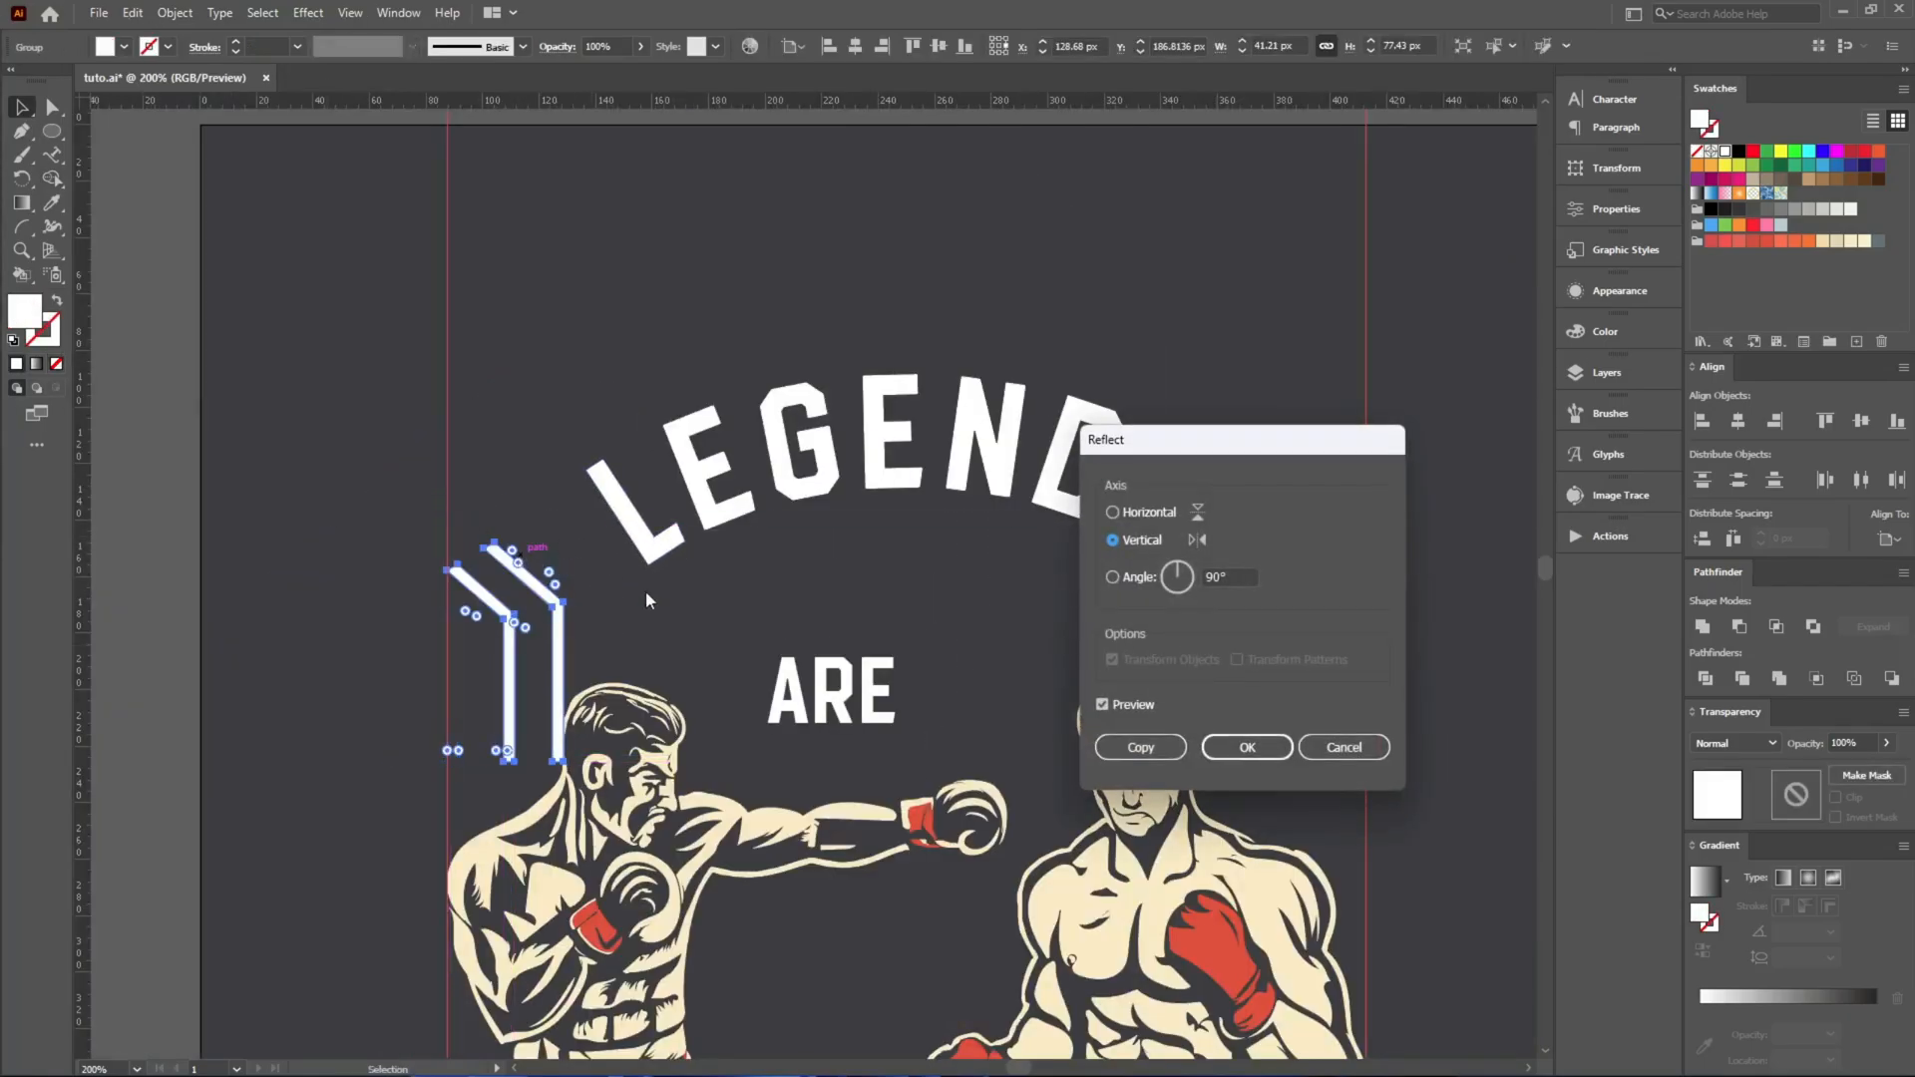
click(1140, 747)
Align the reflected bars to the right edge of the boxer artwork.
click(1114, 743)
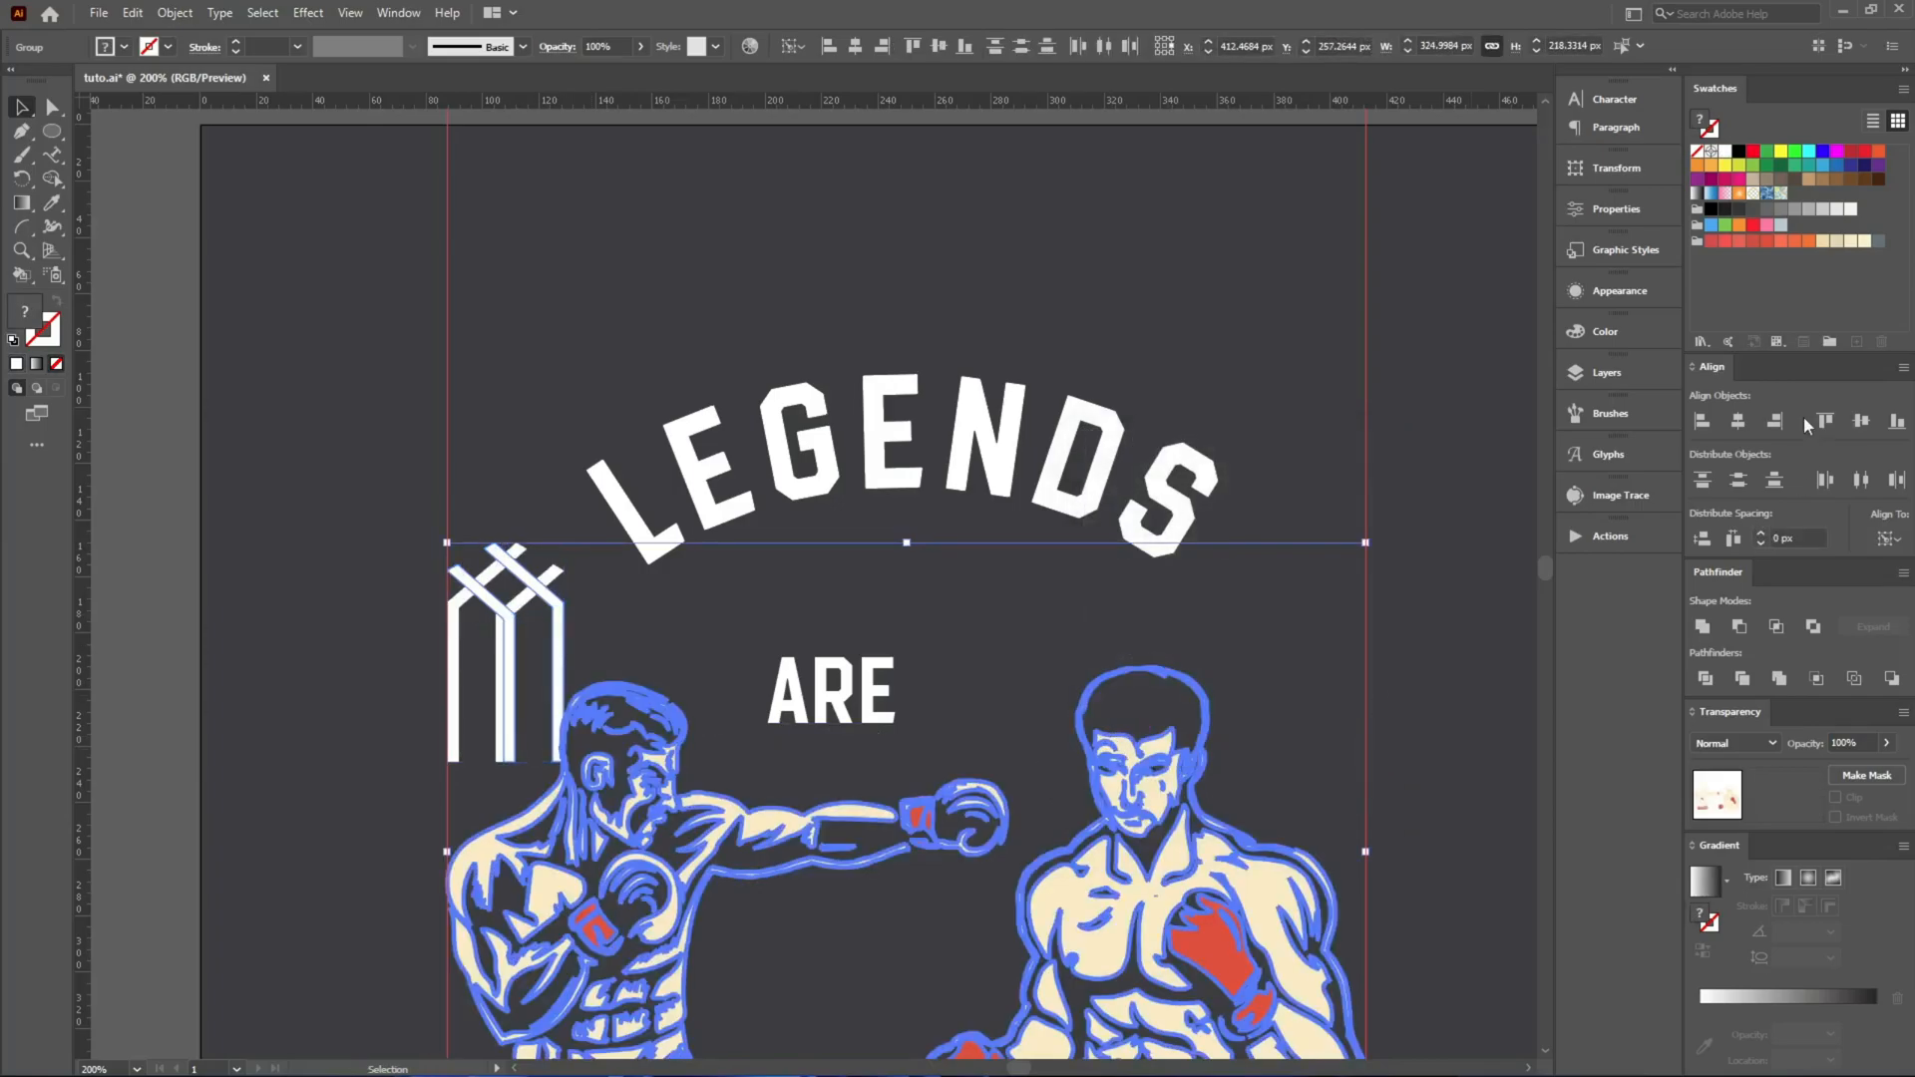
click(1781, 419)
click(1486, 455)
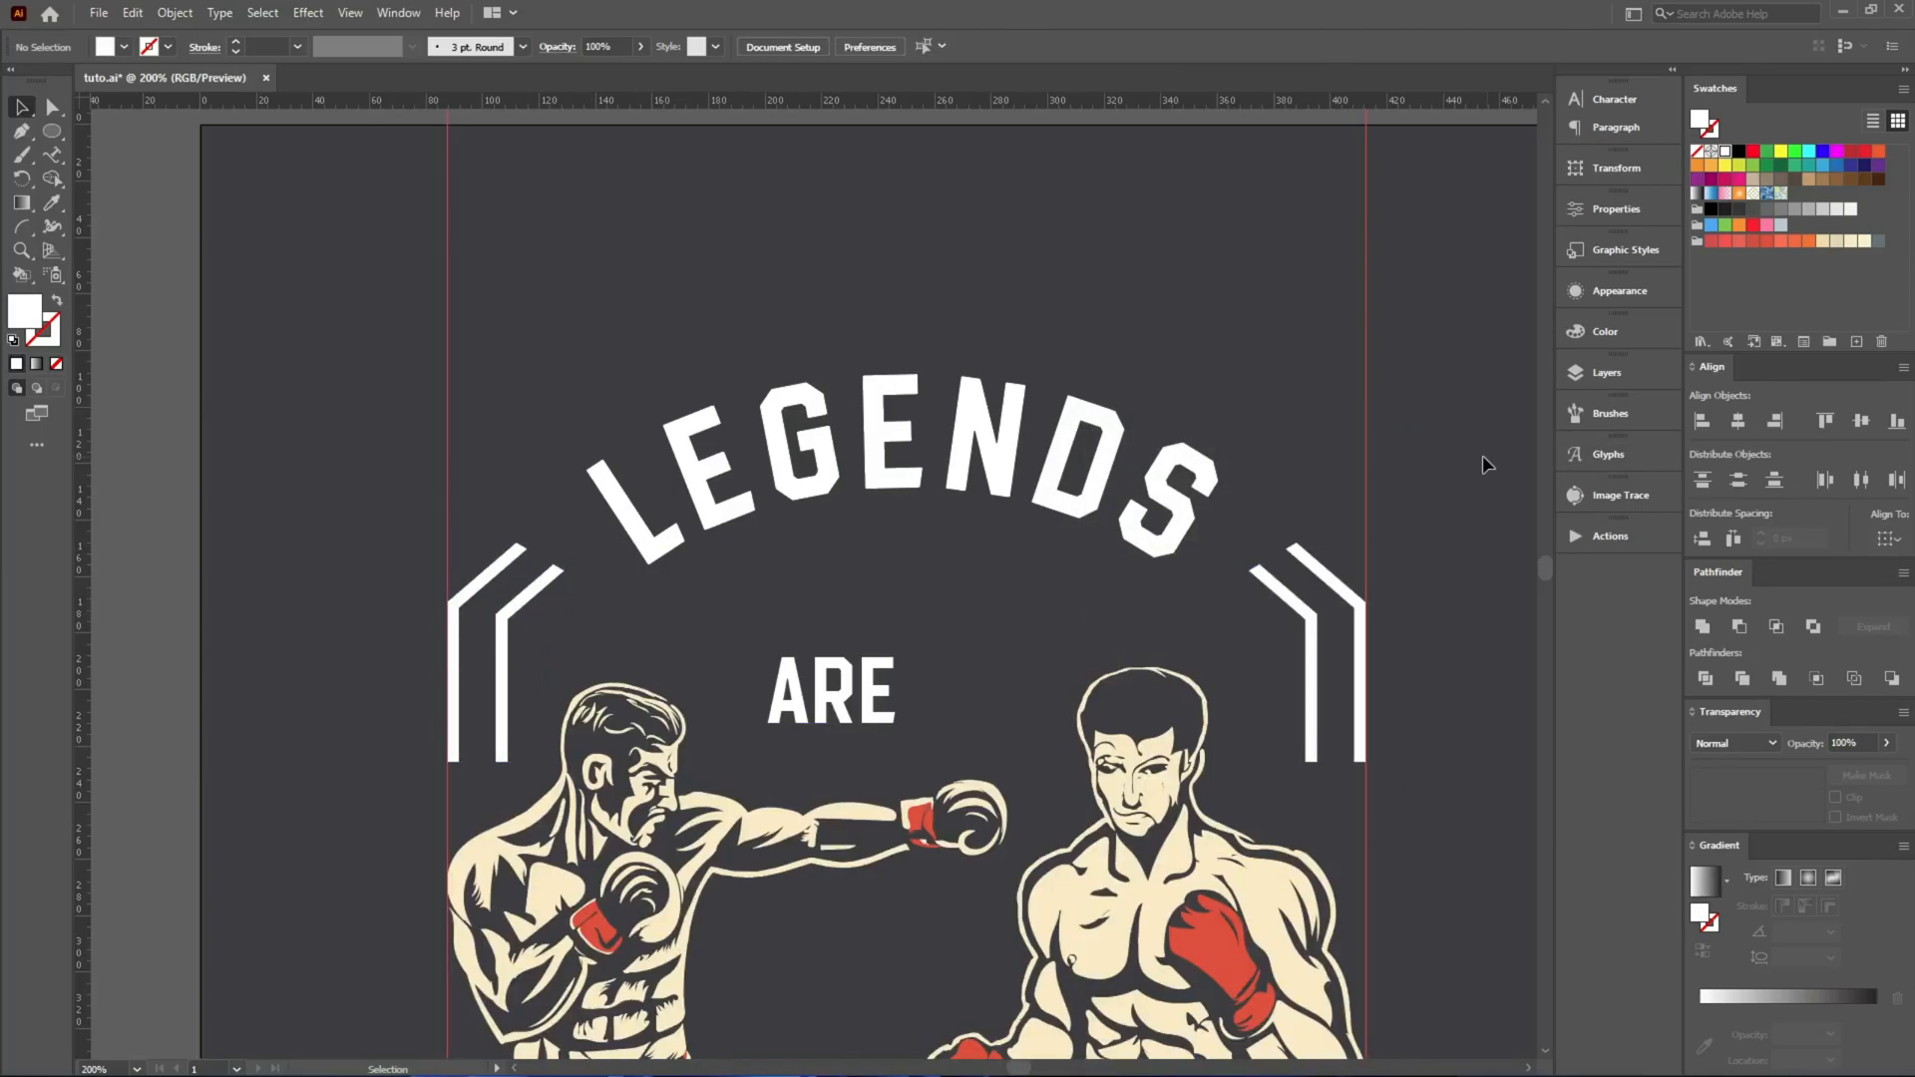
Move LEGENDS down slightly and enlarge it proportionally to about 243 px wide, filling the space between the bars.
scroll(851, 385, down, 2)
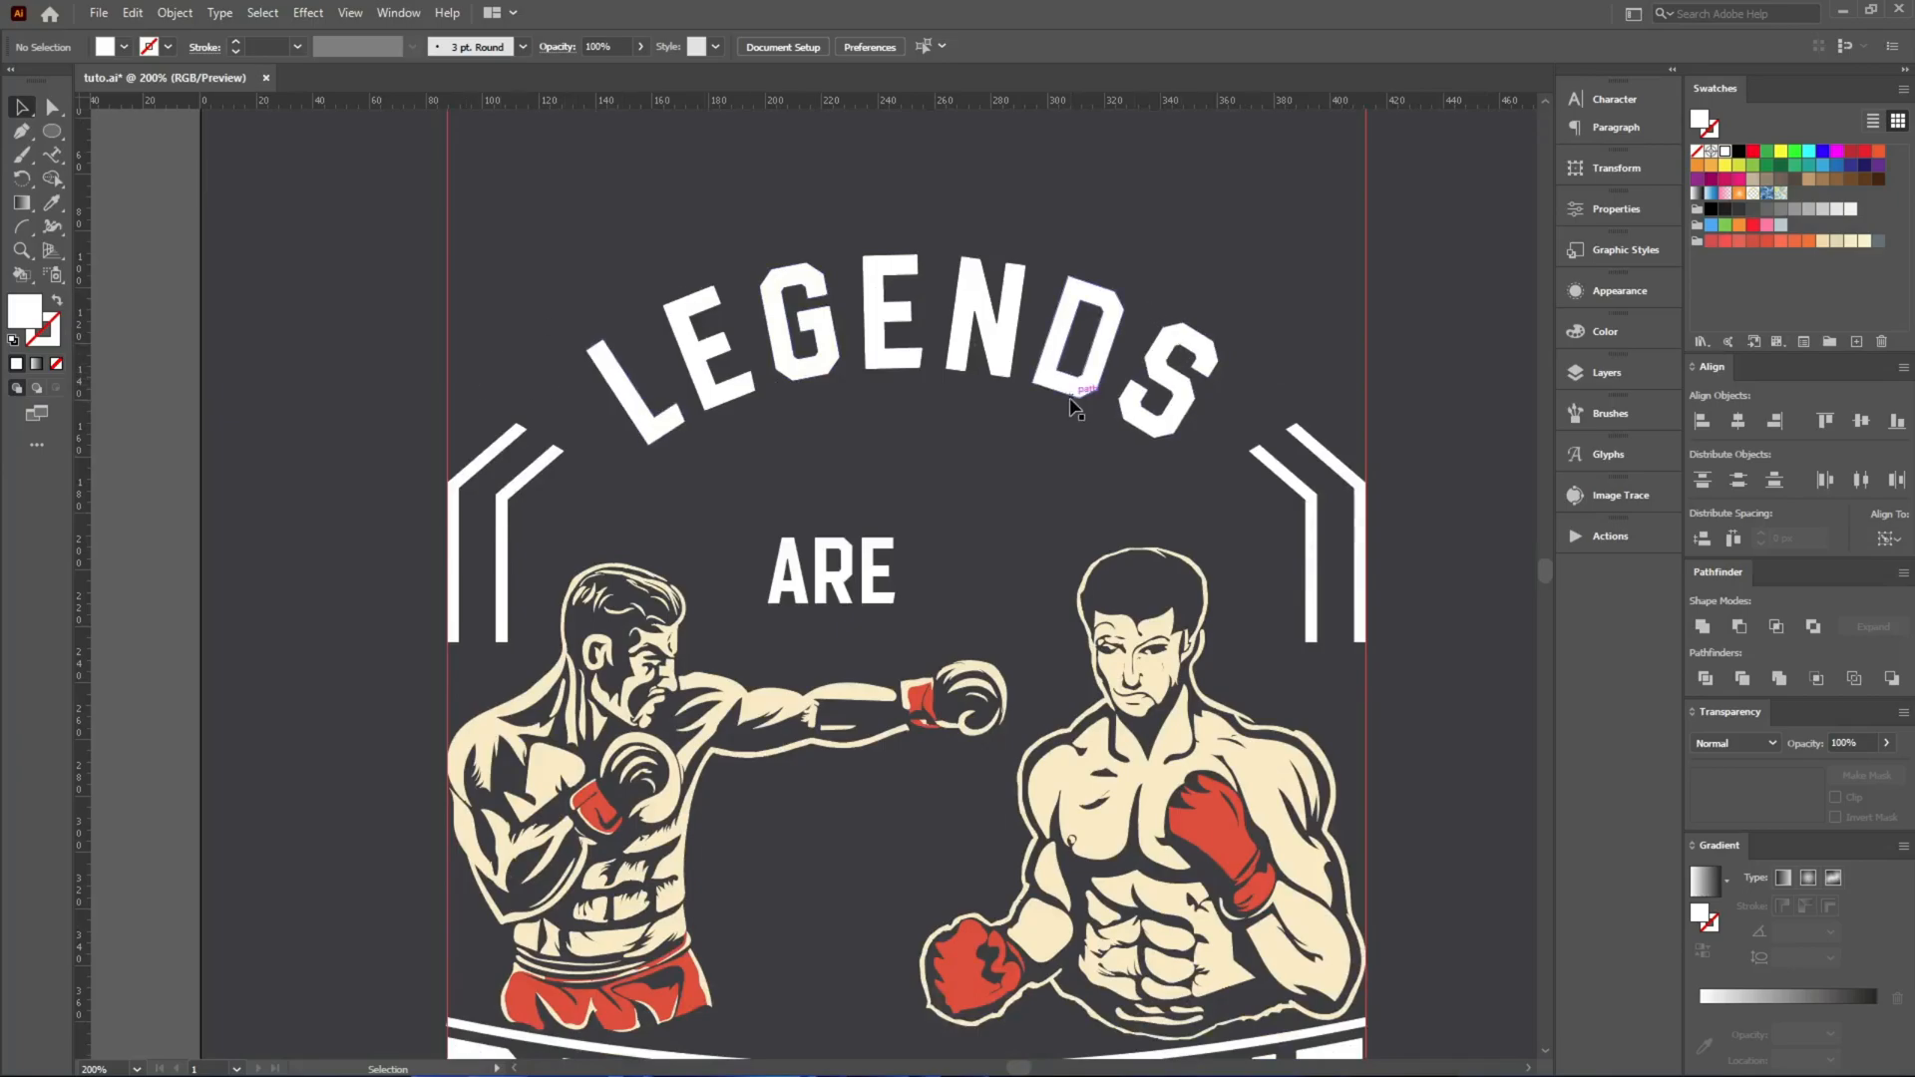
drag(1076, 401, 1066, 426)
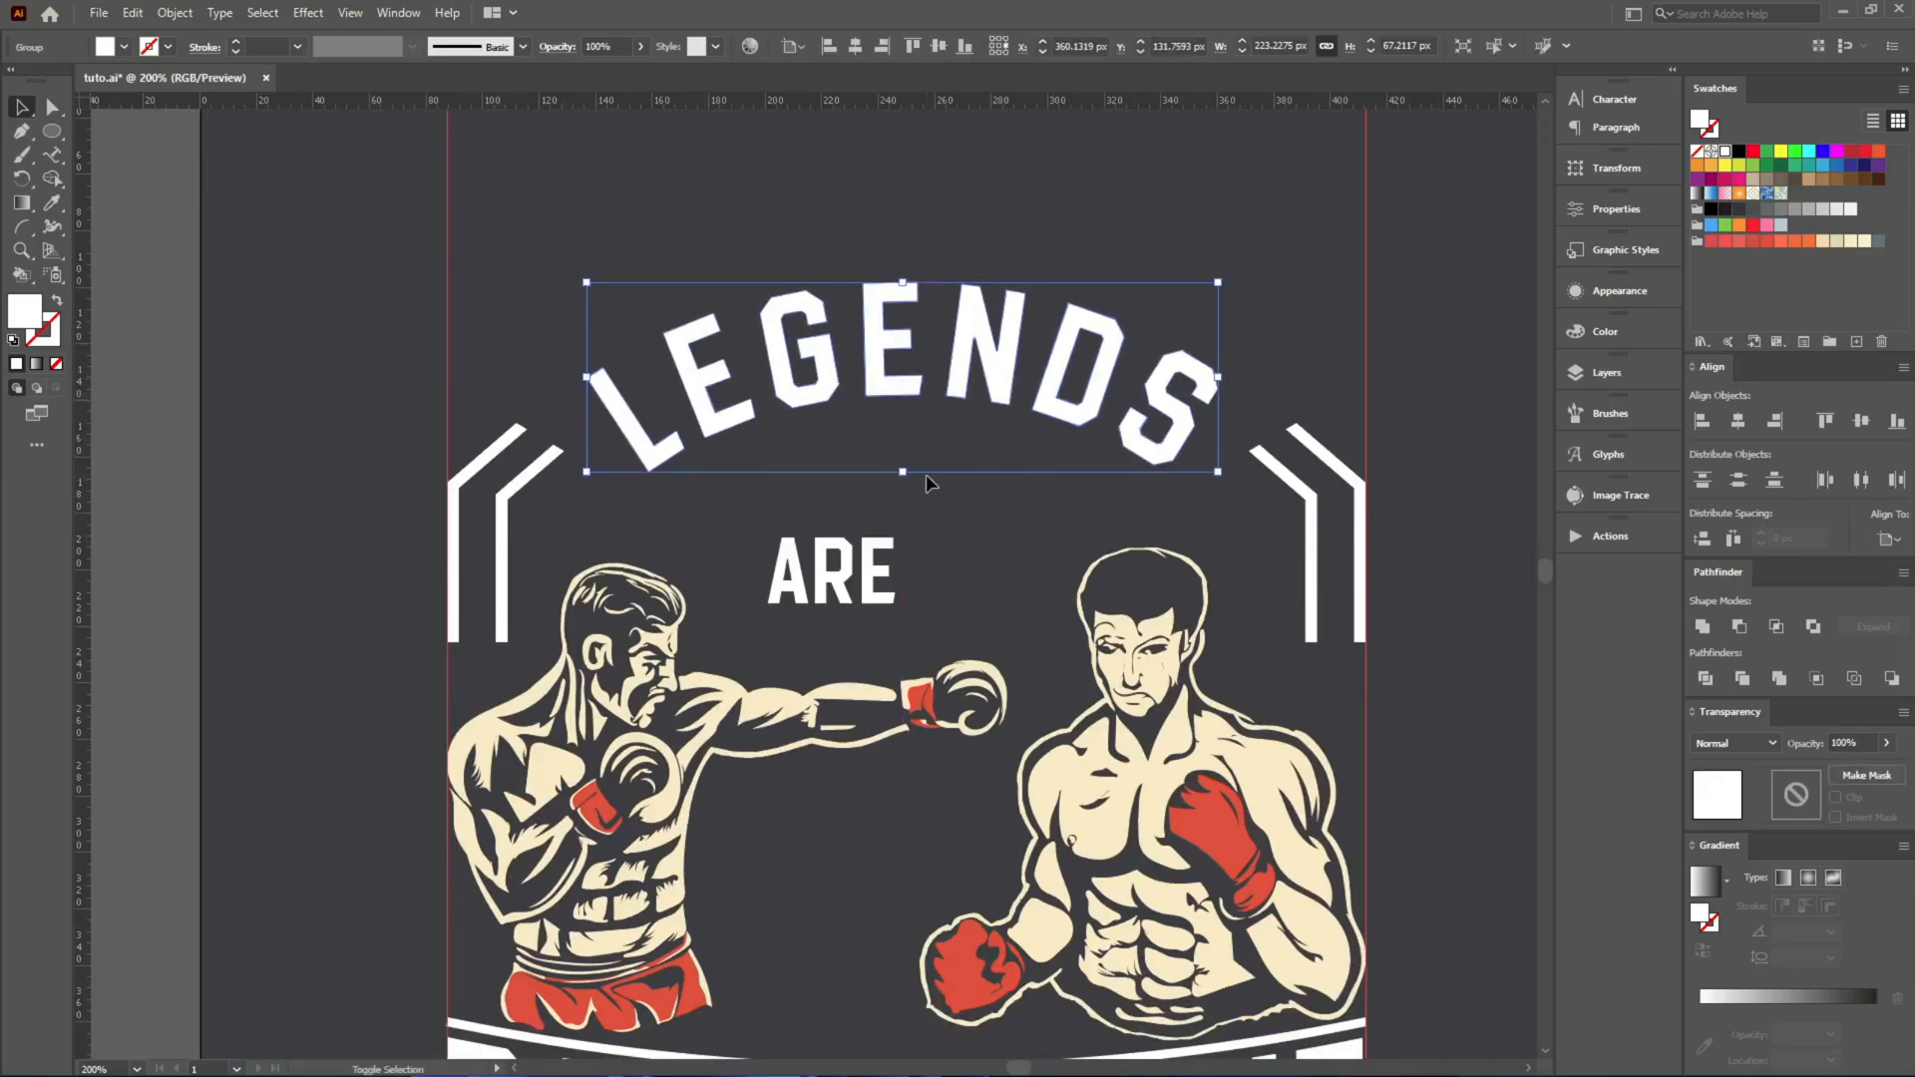
drag(907, 478, 908, 488)
drag(908, 490, 908, 490)
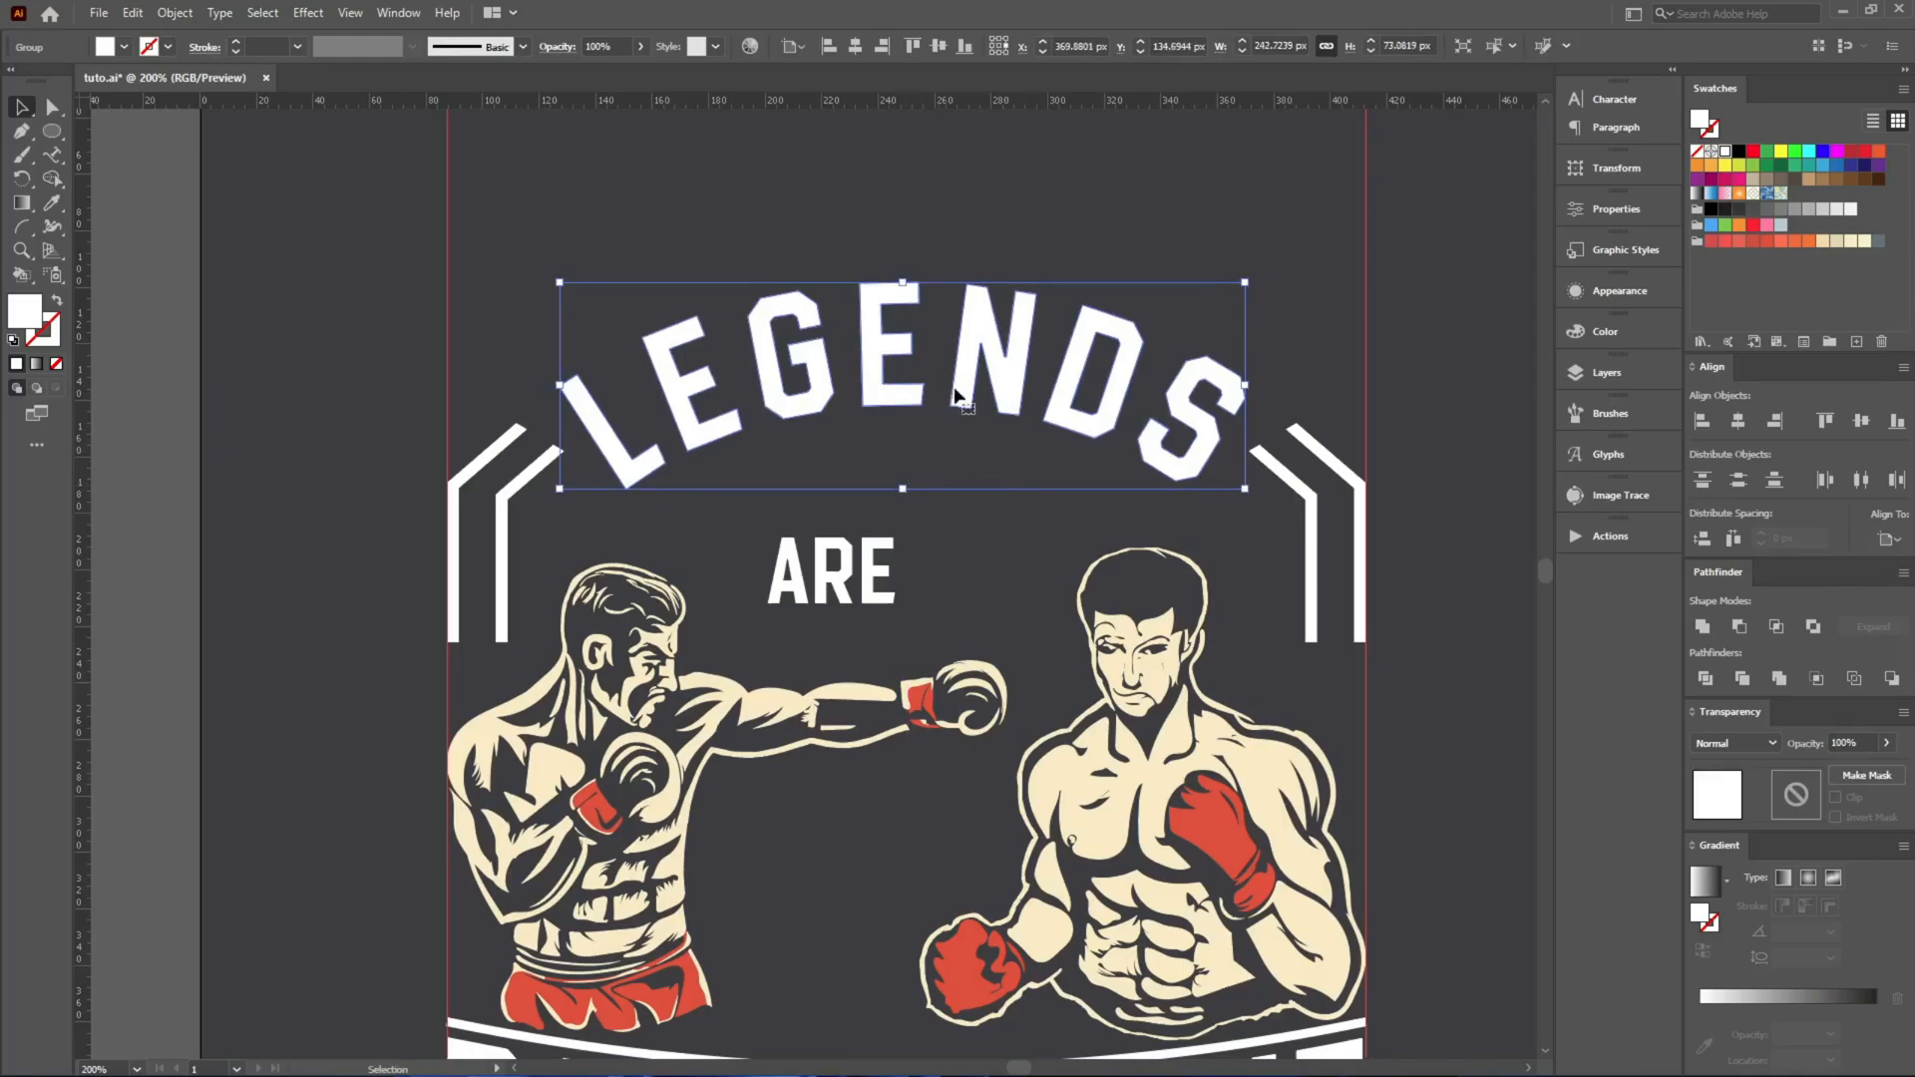
key(Up)
Move LEGENDS and both sets of bars down together, closer to the boxers.
shift+click(1361, 489)
key(Down)
key(Down)
key(Down)
key(Down)
key(Down)
key(Down)
key(Down)
key(Down)
key(Down)
key(Down)
key(Down)
key(Down)
key(Down)
key(Down)
key(Down)
key(Down)
key(Down)
key(Down)
key(Down)
key(Down)
key(Up)
key(Up)
key(Up)
key(Up)
key(Up)
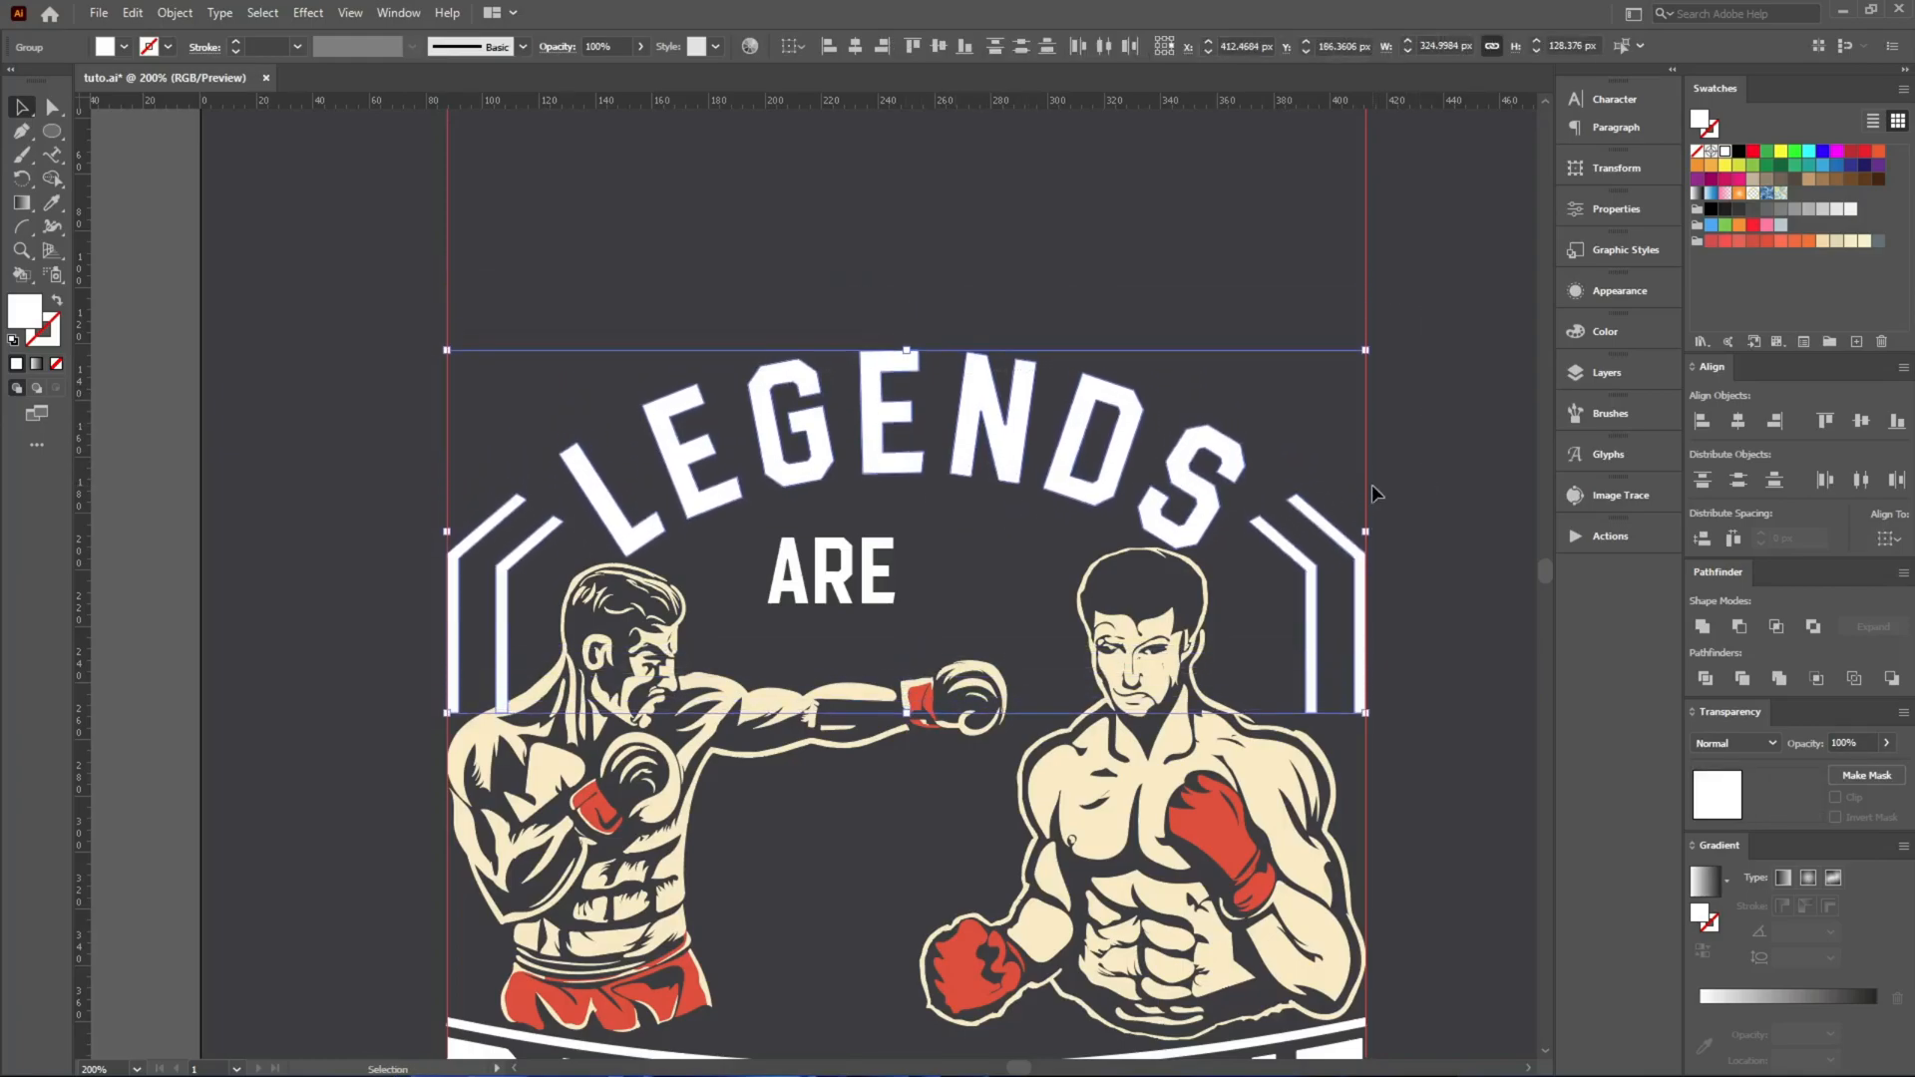
click(1372, 488)
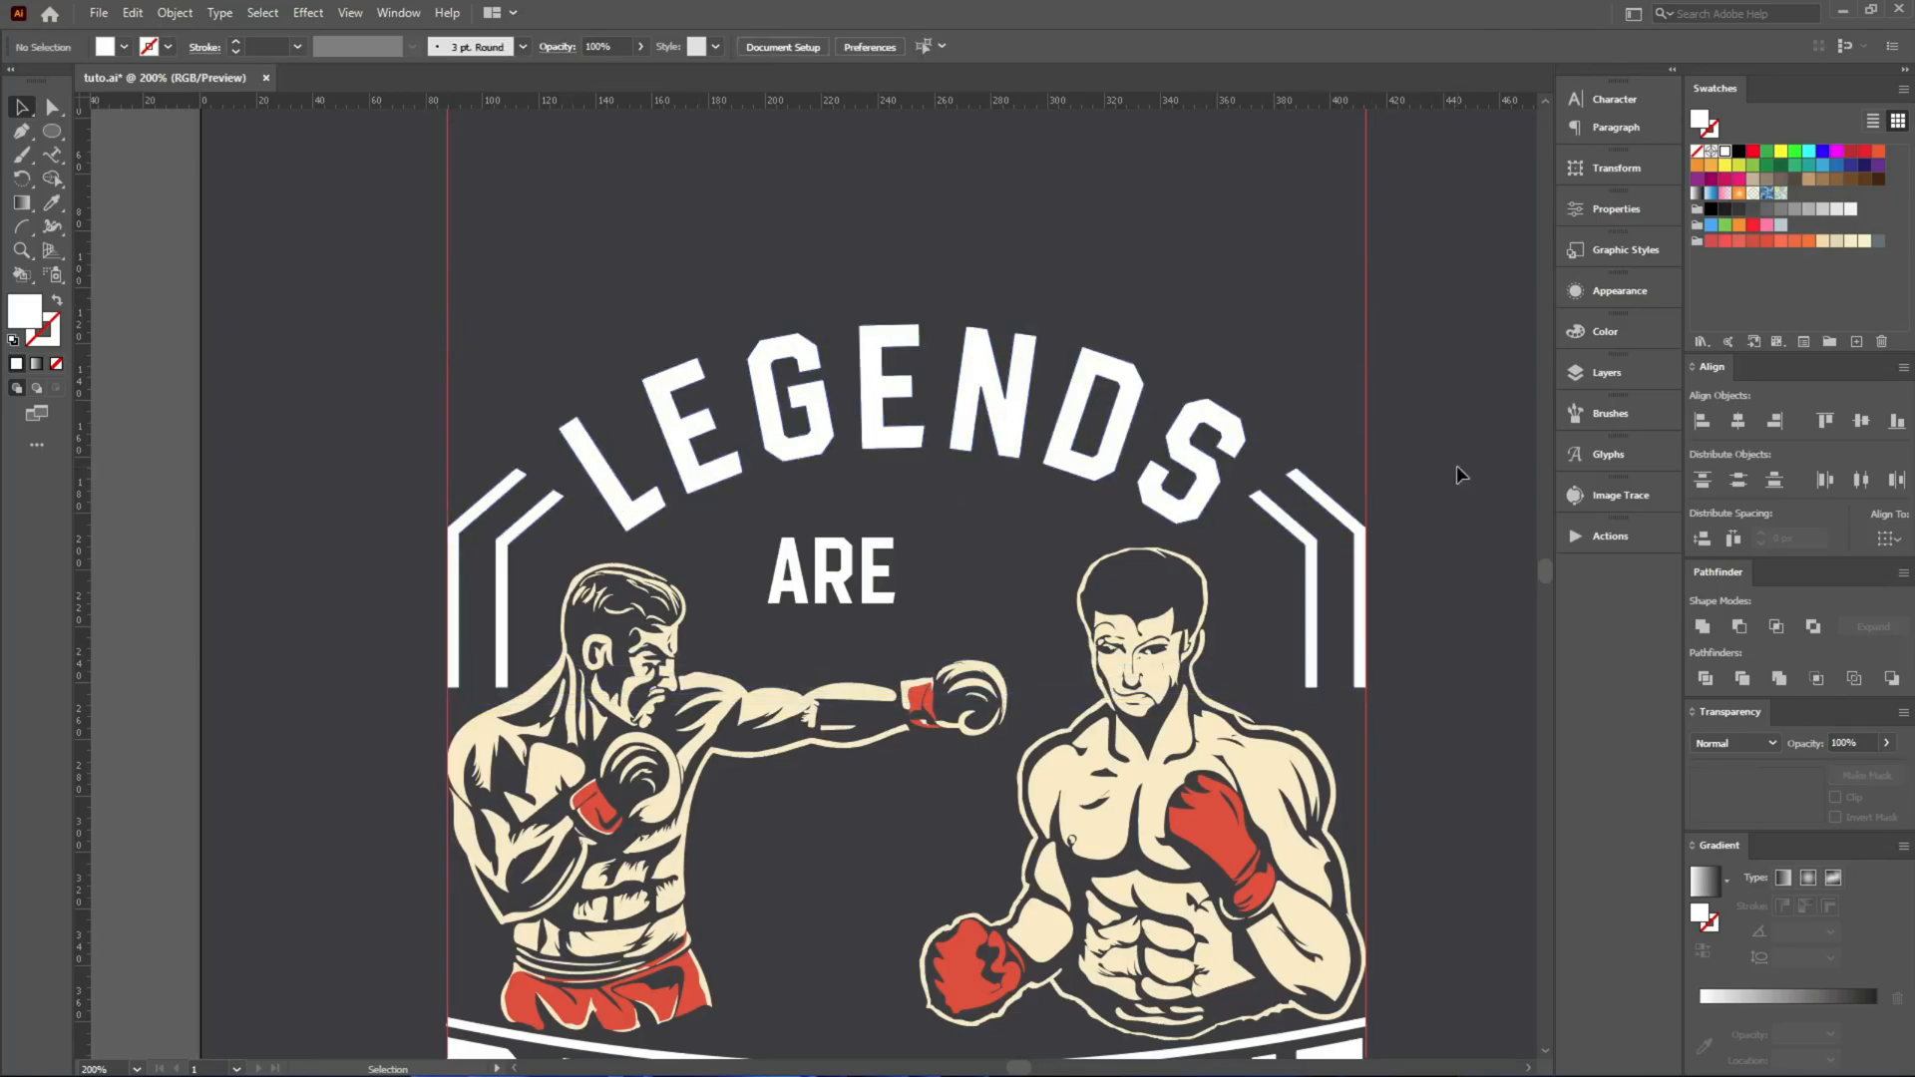
Nudge LEGENDS slightly upward to balance its spacing from the bars.
click(1002, 389)
key(Up)
key(Up)
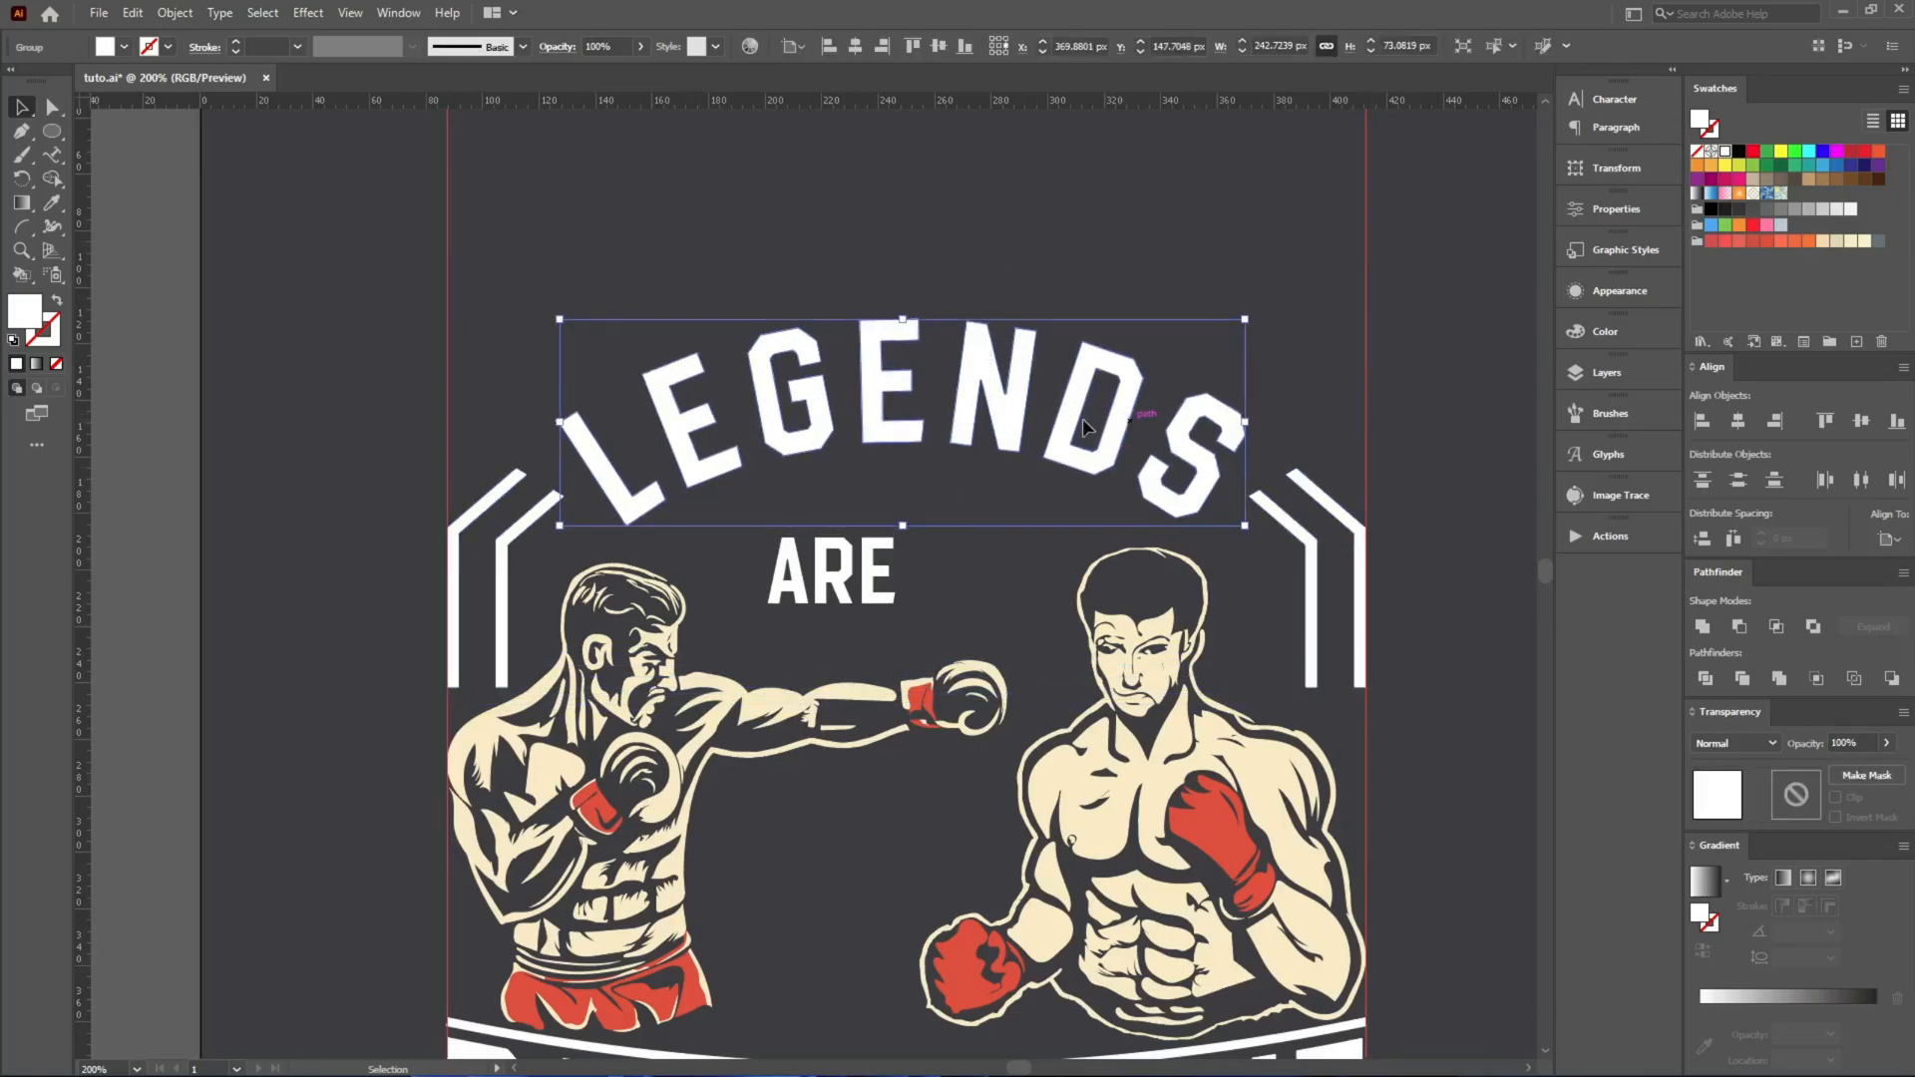
scroll(1302, 499, up, 4)
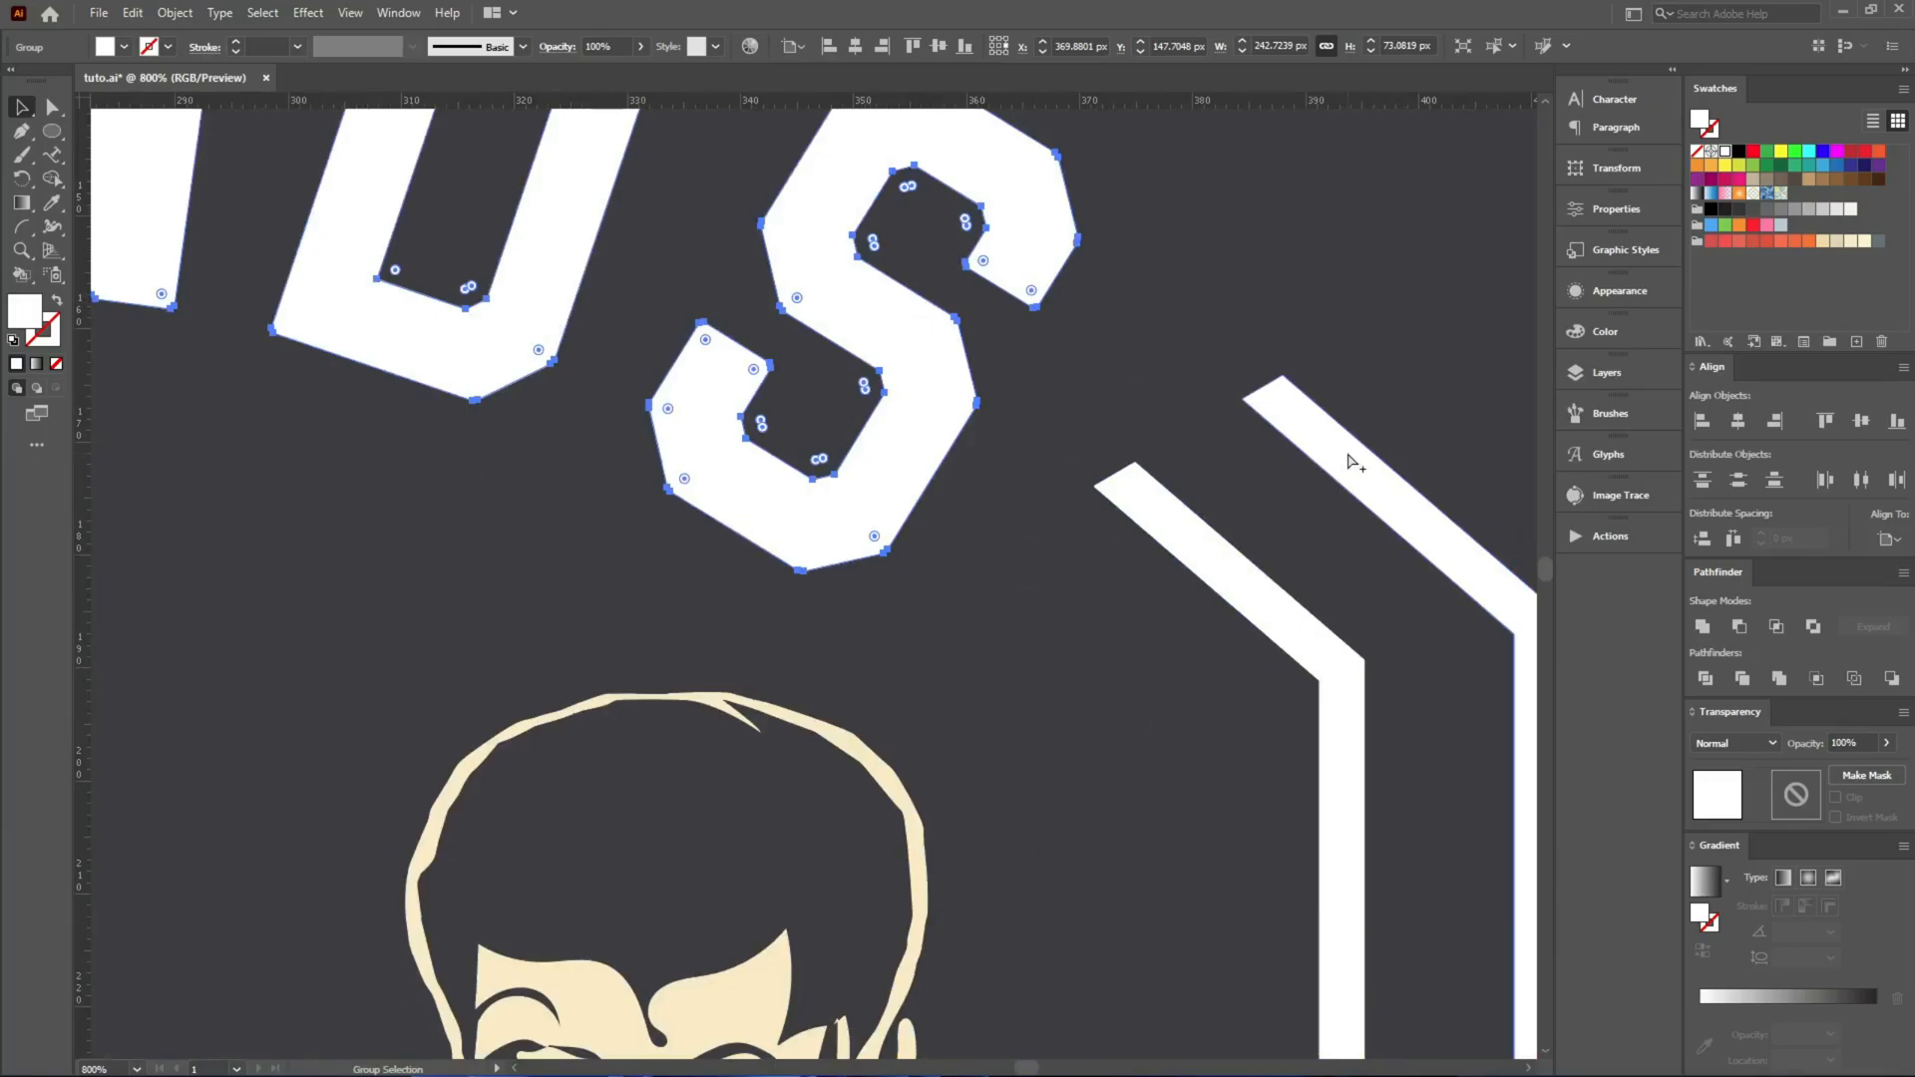
scroll(1352, 454, down, 2)
scroll(1237, 435, down, 1)
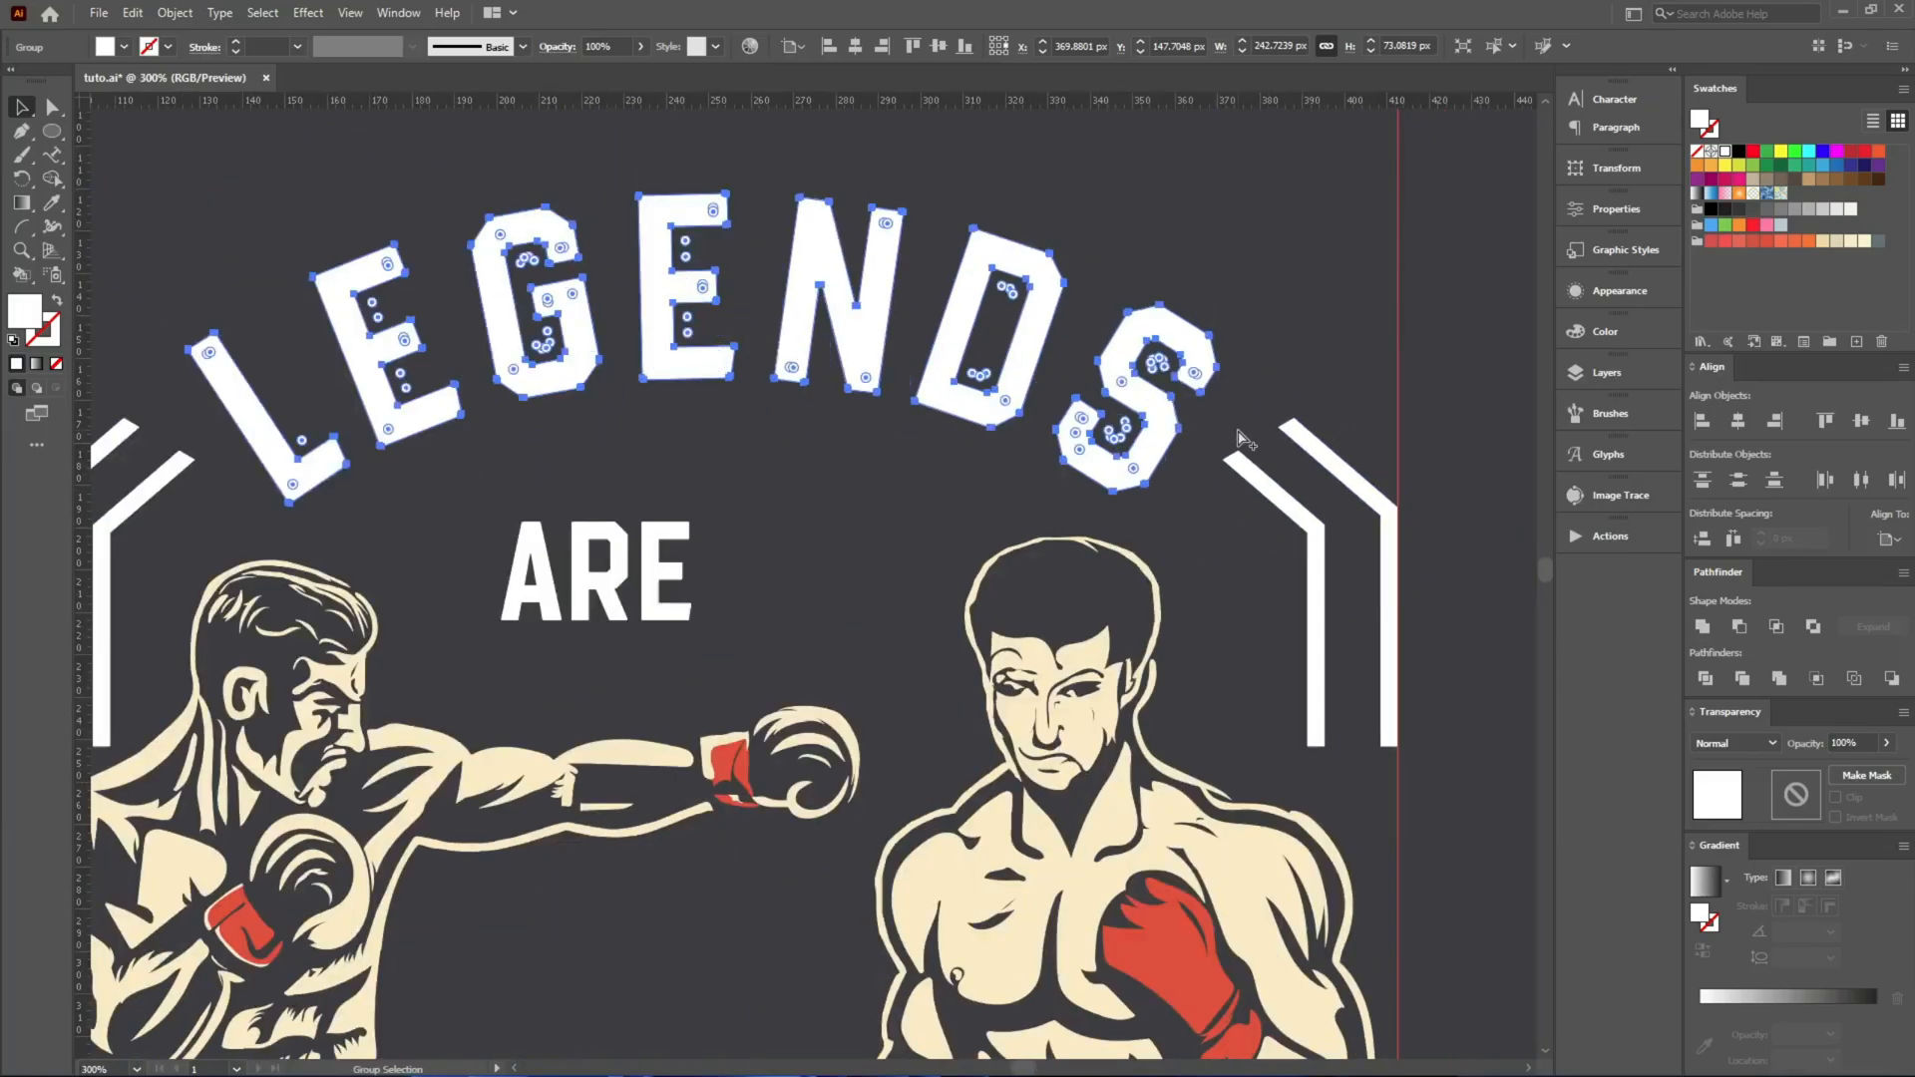
Convert the word ARE to outlines, centre it horizontally and move it up closer beneath LEGENDS.
click(614, 618)
right_click(610, 560)
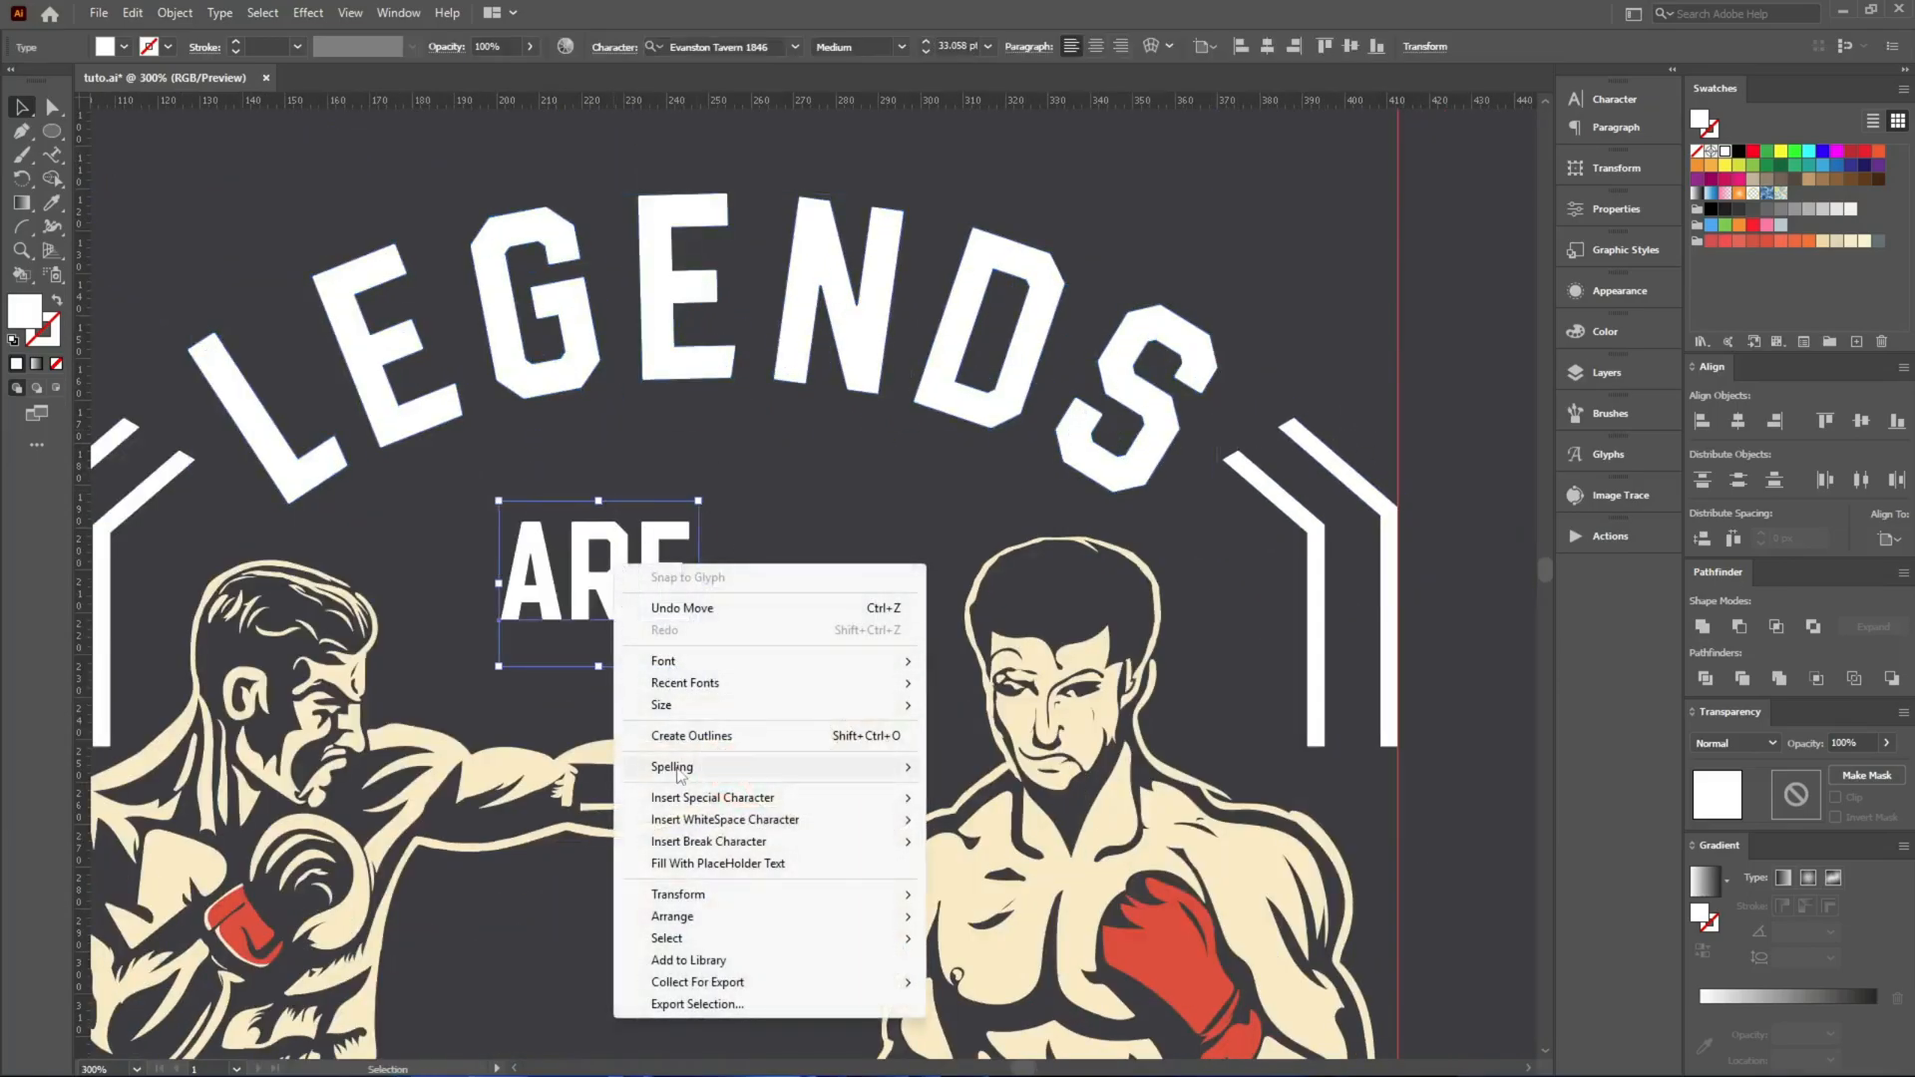
click(680, 737)
click(855, 46)
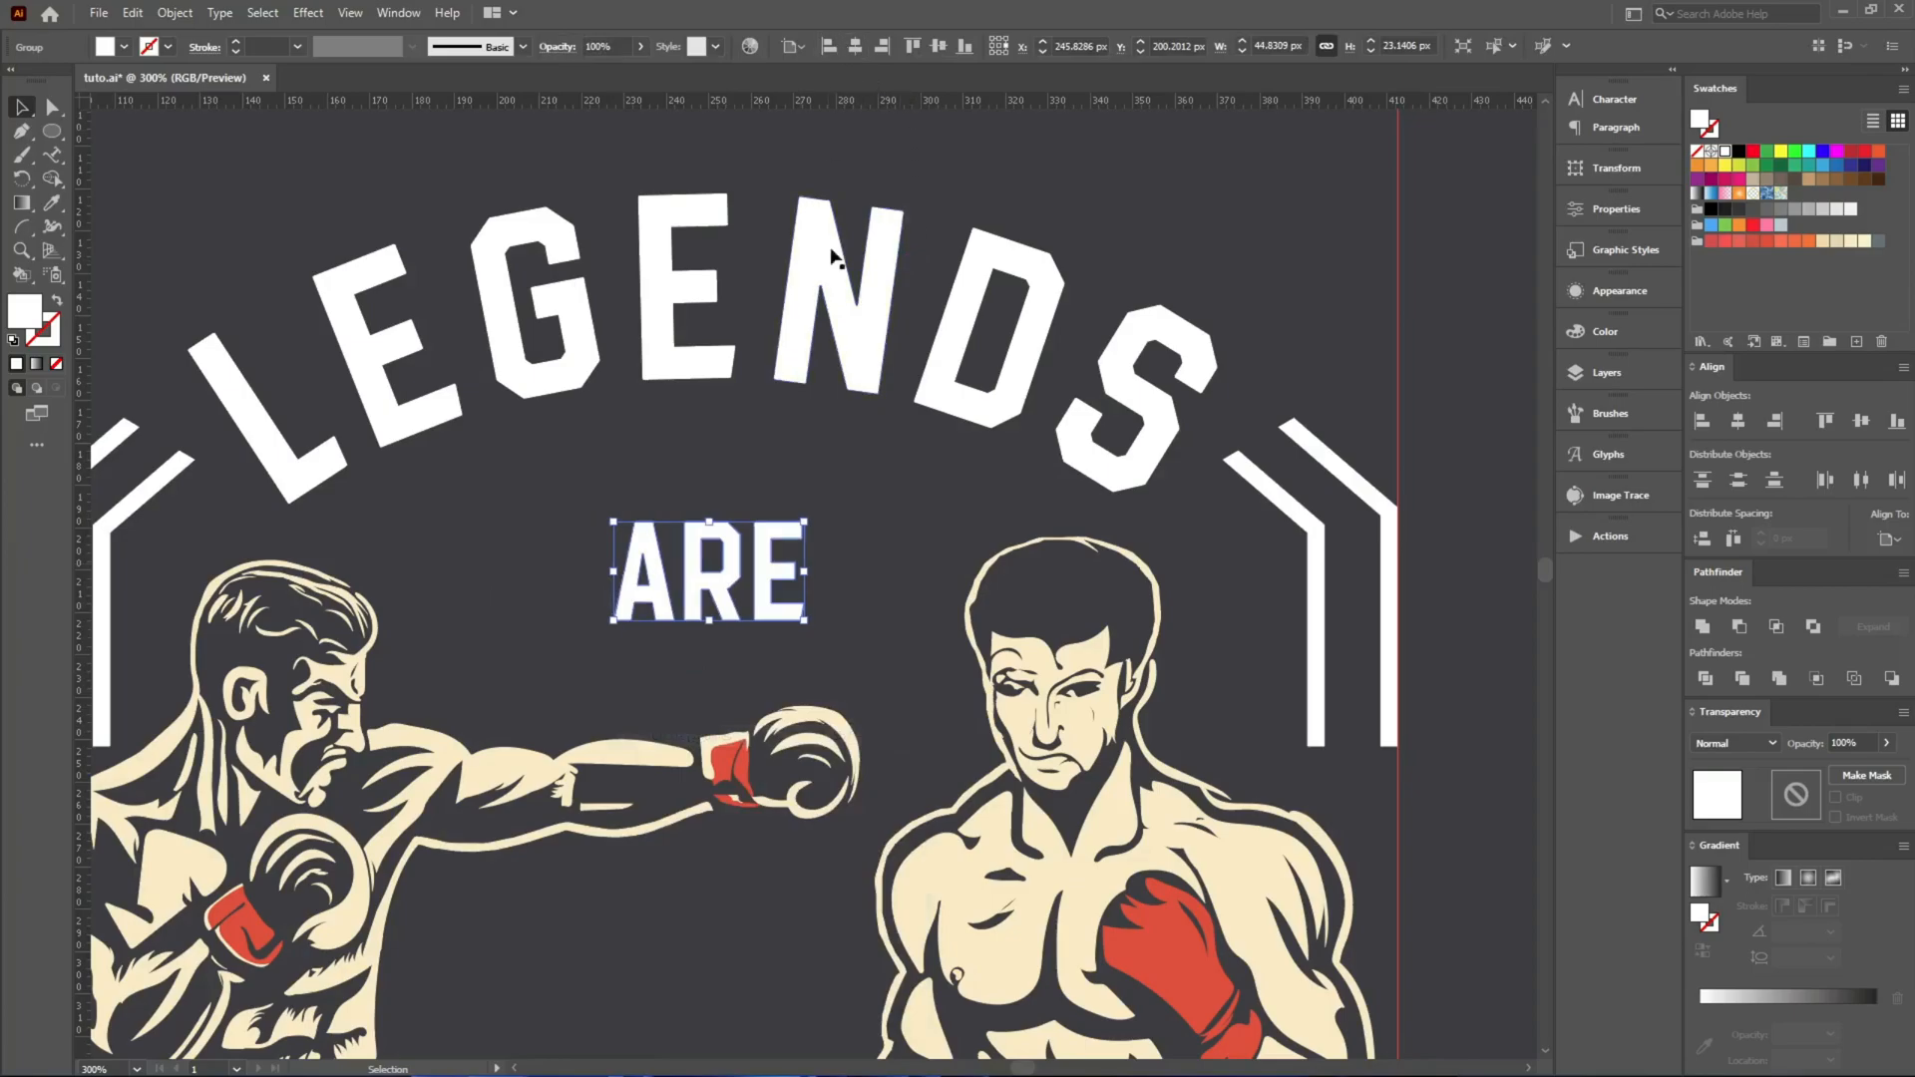
drag(747, 611, 725, 497)
Draw a horizontal line about 37 px long beside the A of ARE, with no fill and a 4 pt white stroke.
click(564, 499)
drag(346, 503, 462, 505)
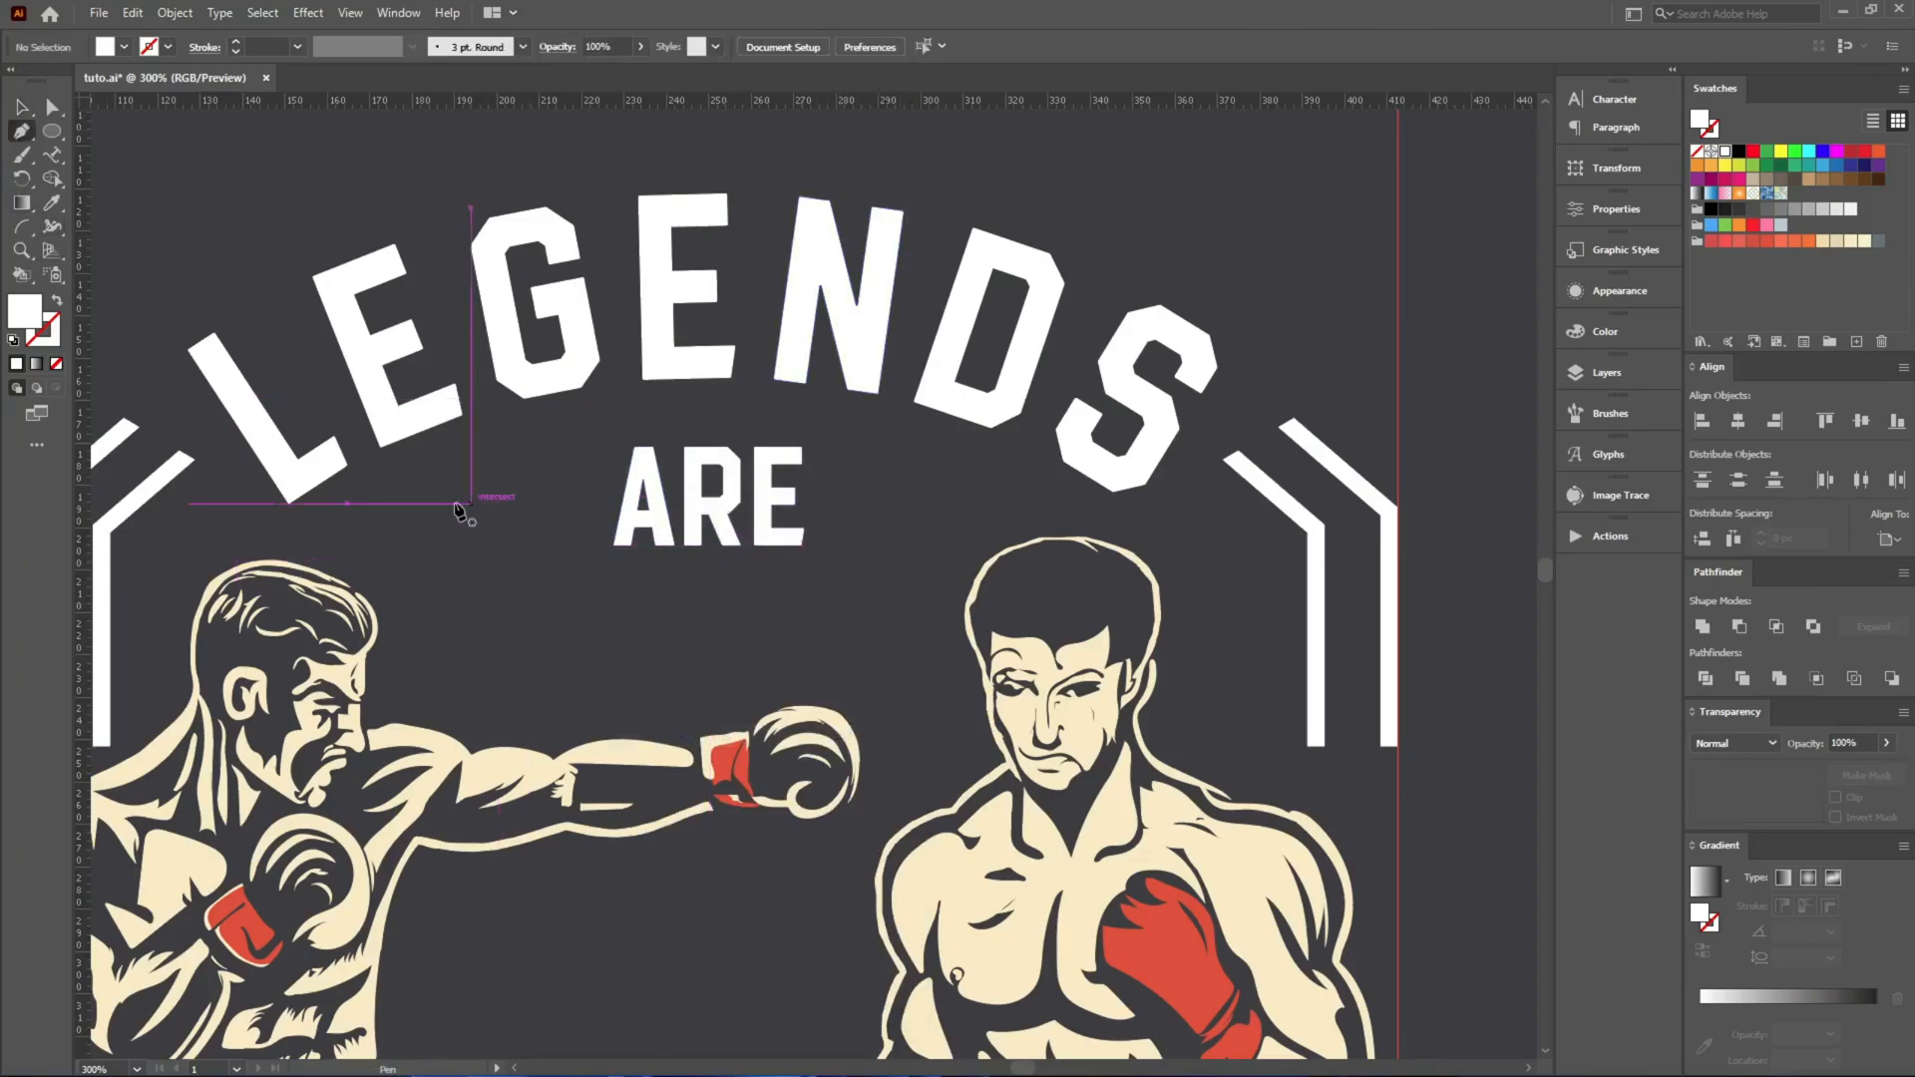
click(428, 495)
click(585, 495)
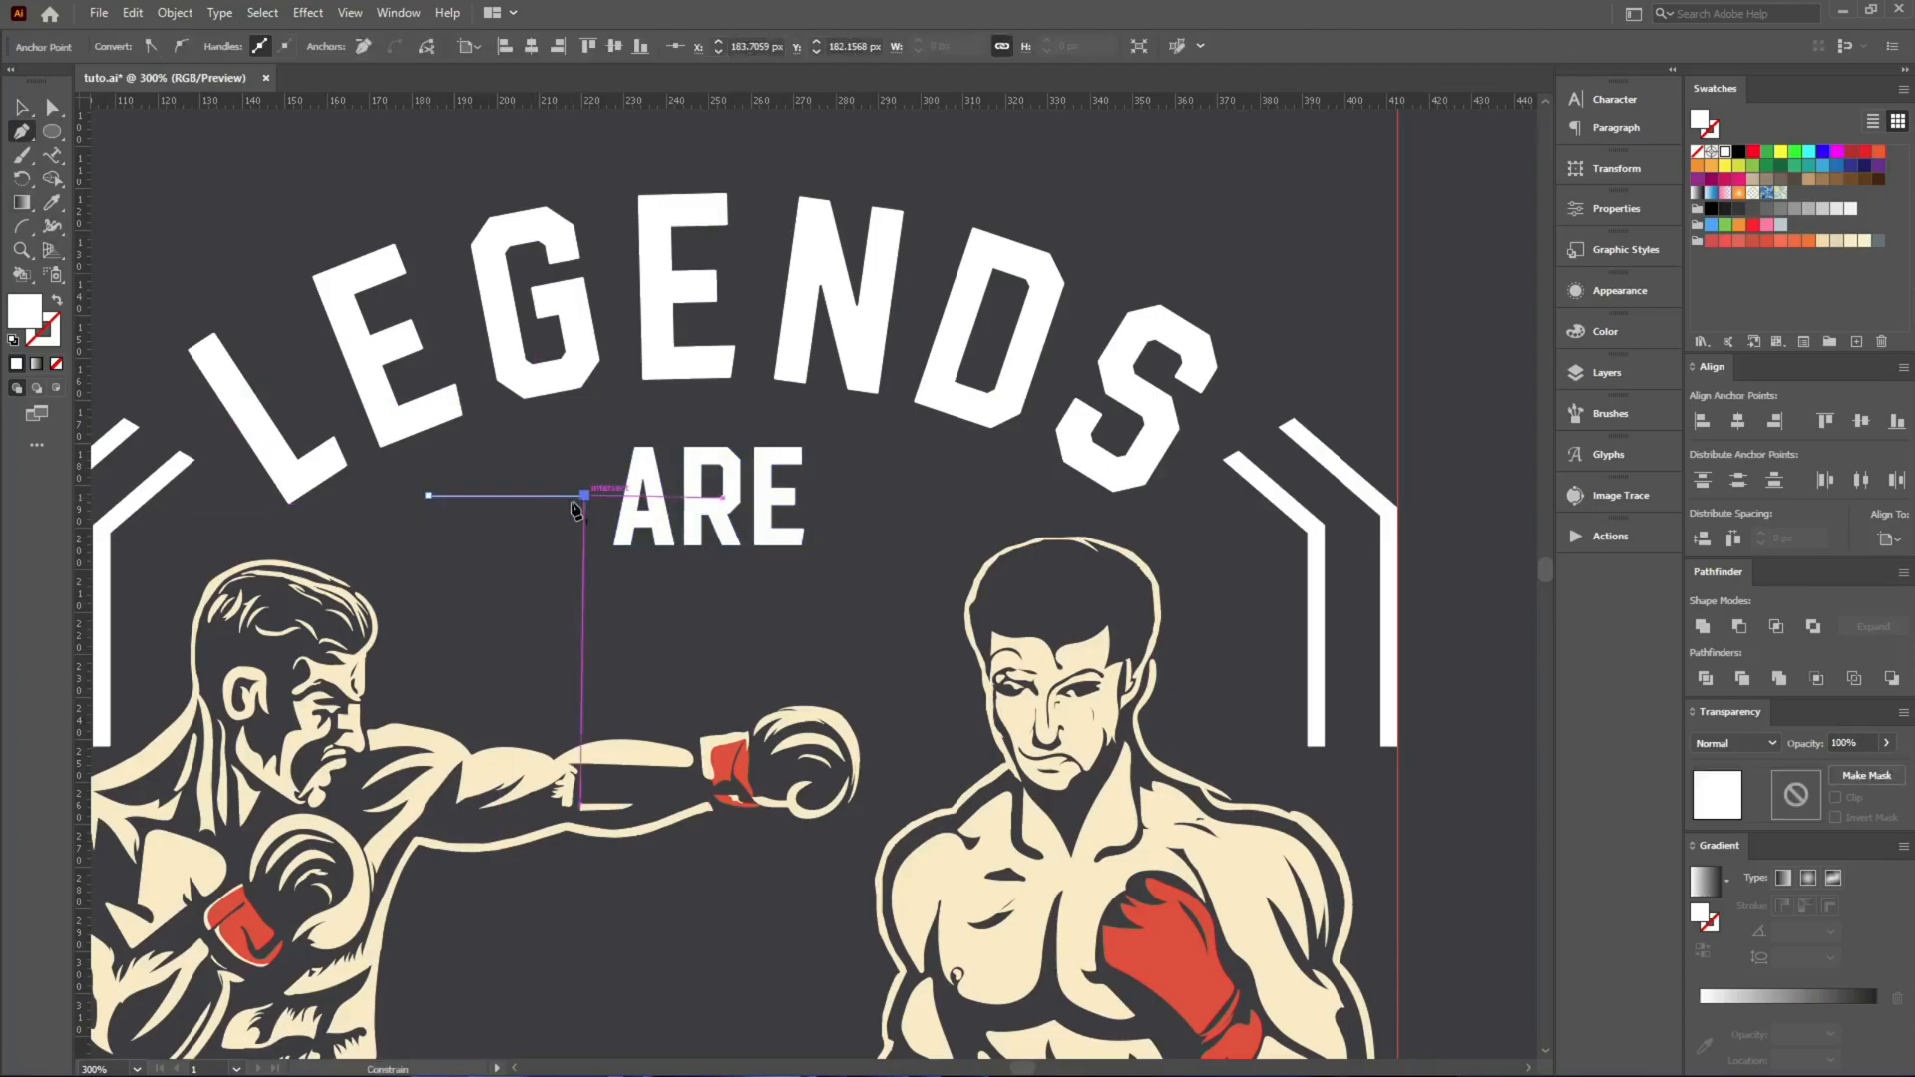
key(v)
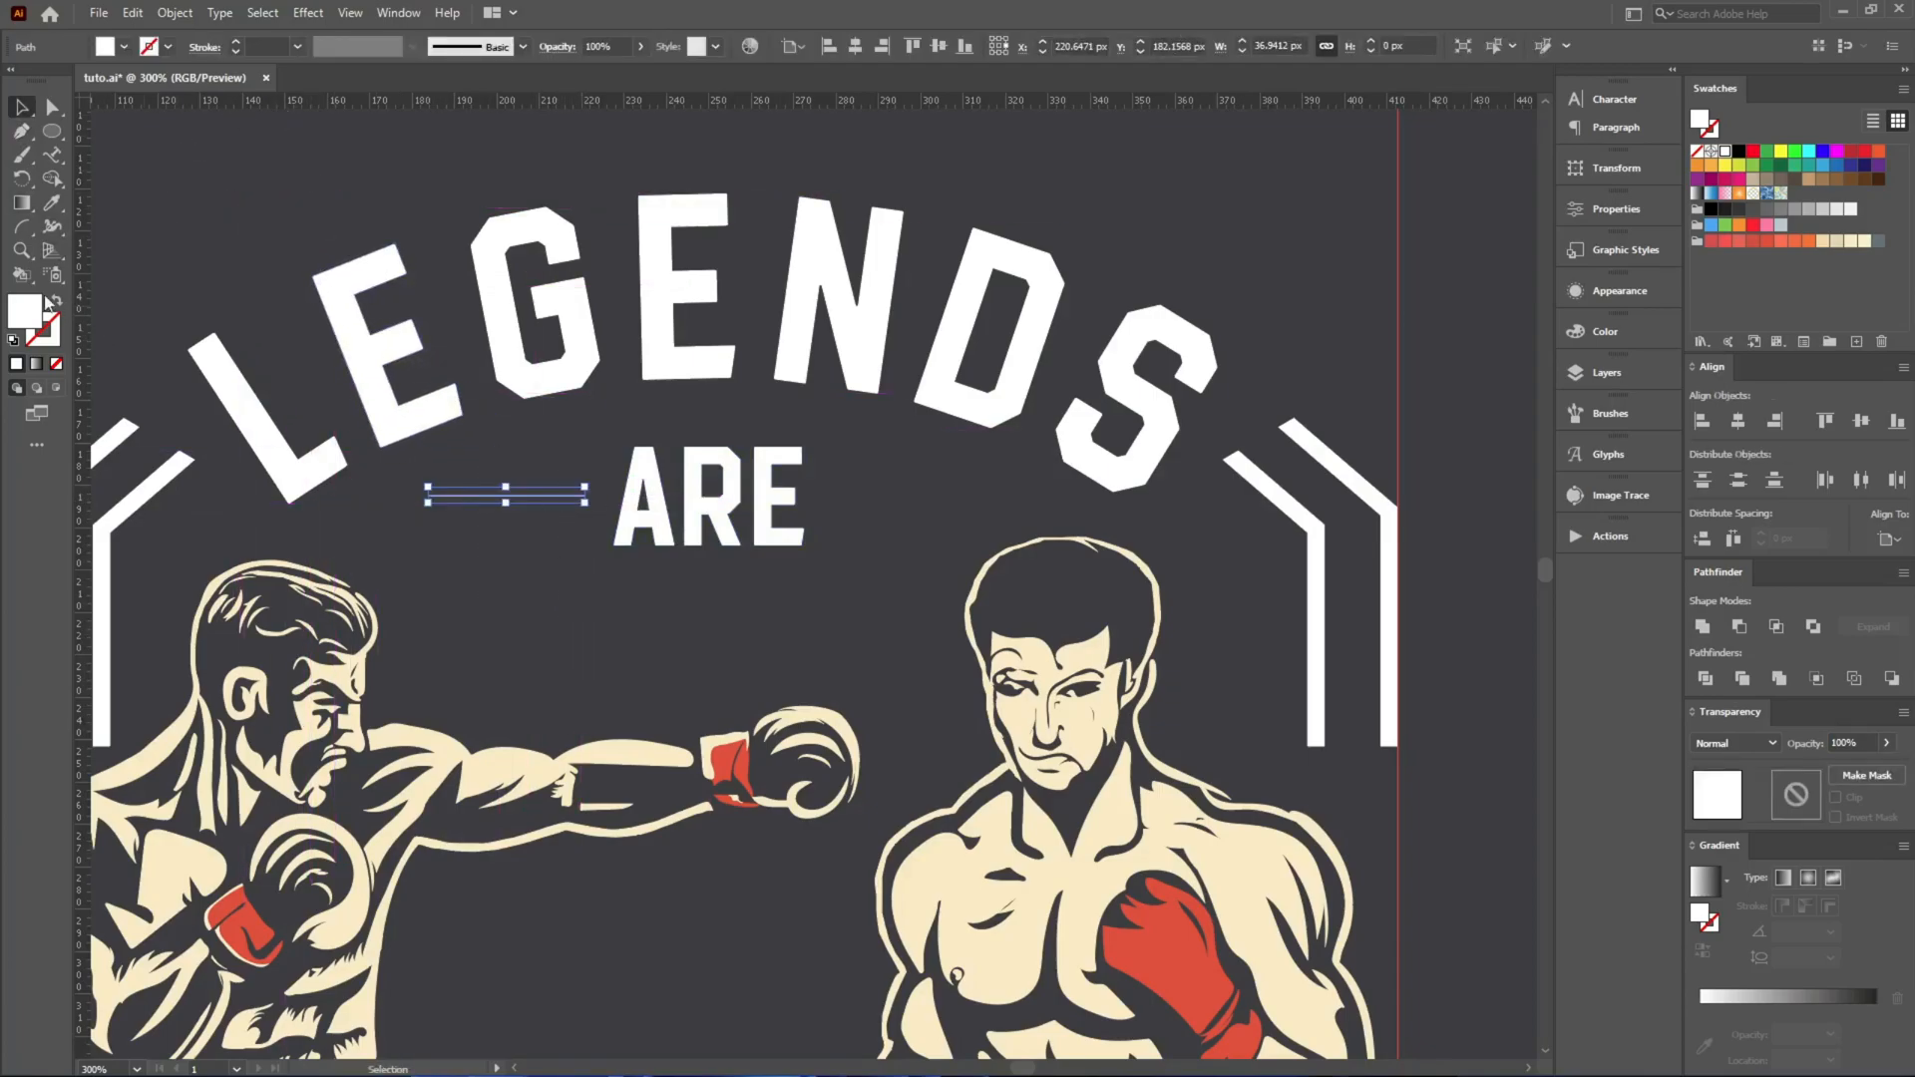
key(shift+x)
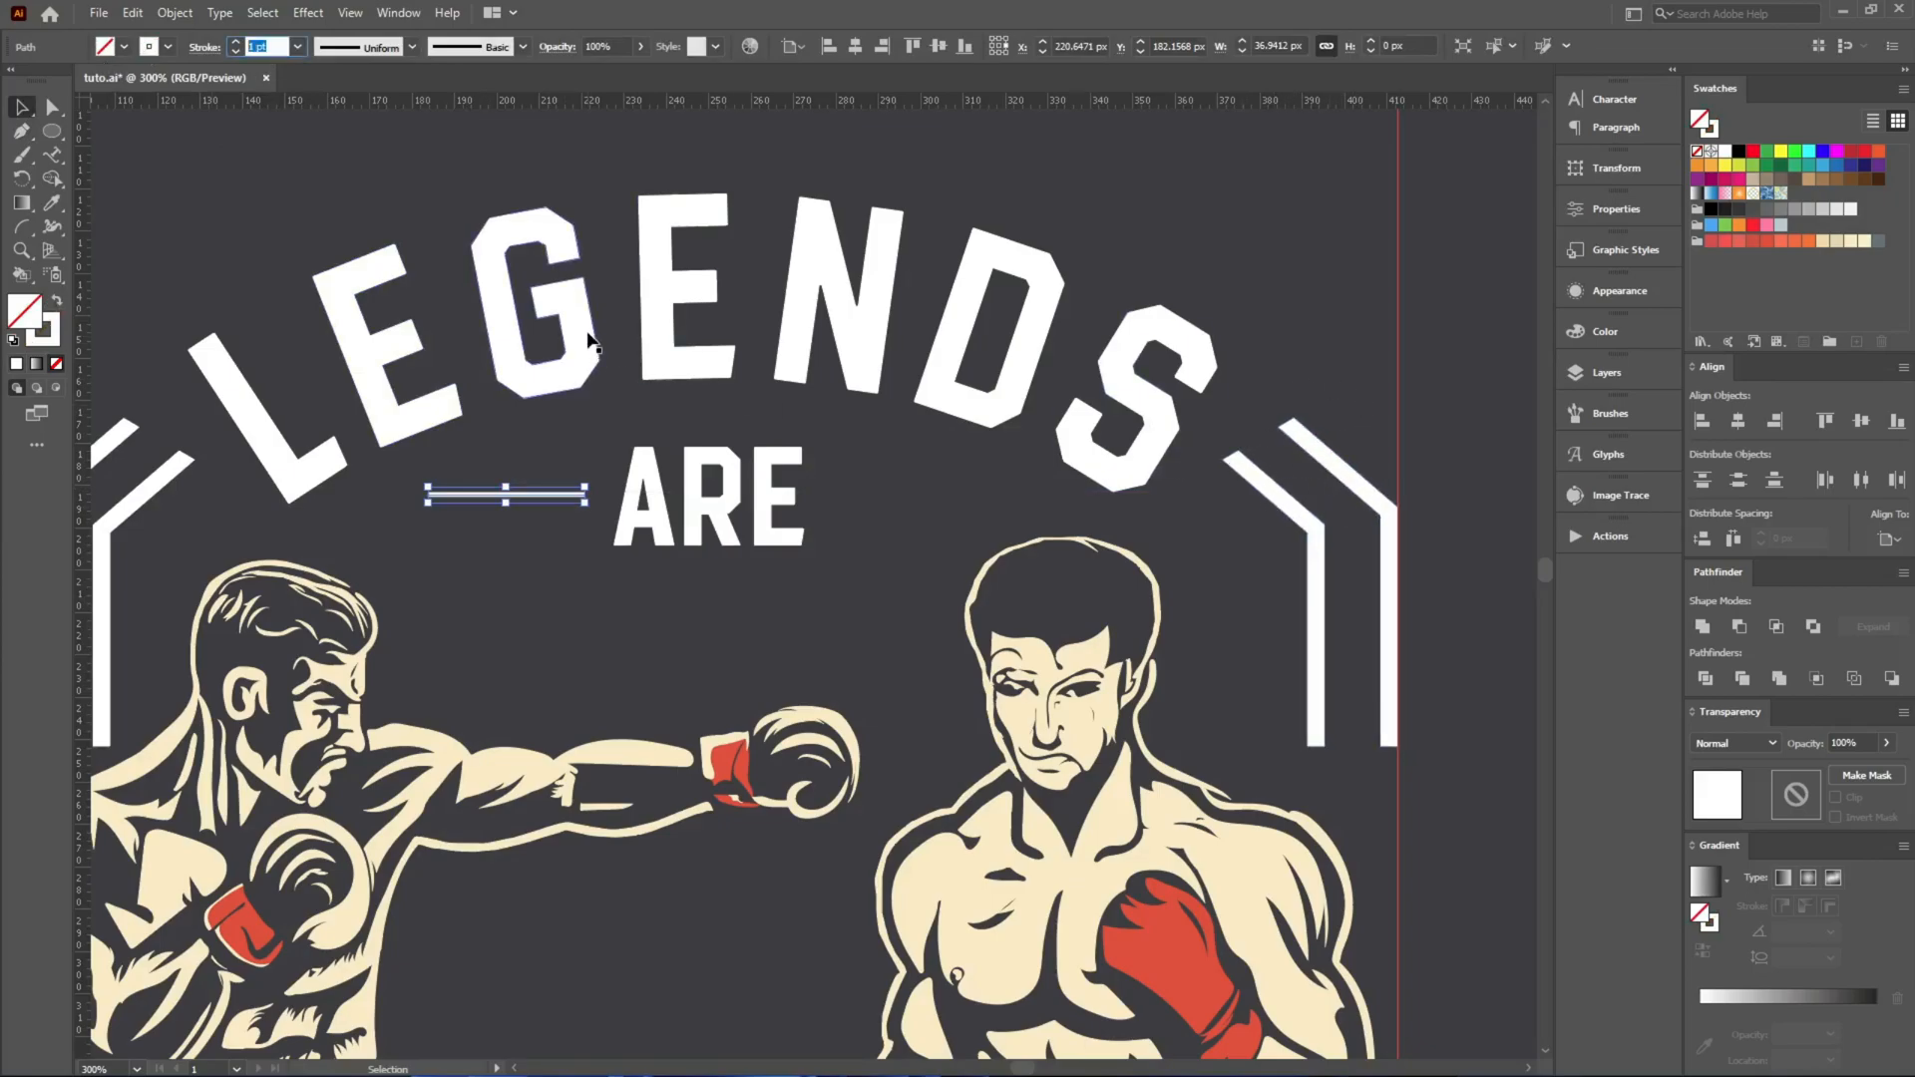
text(4)
key(Return)
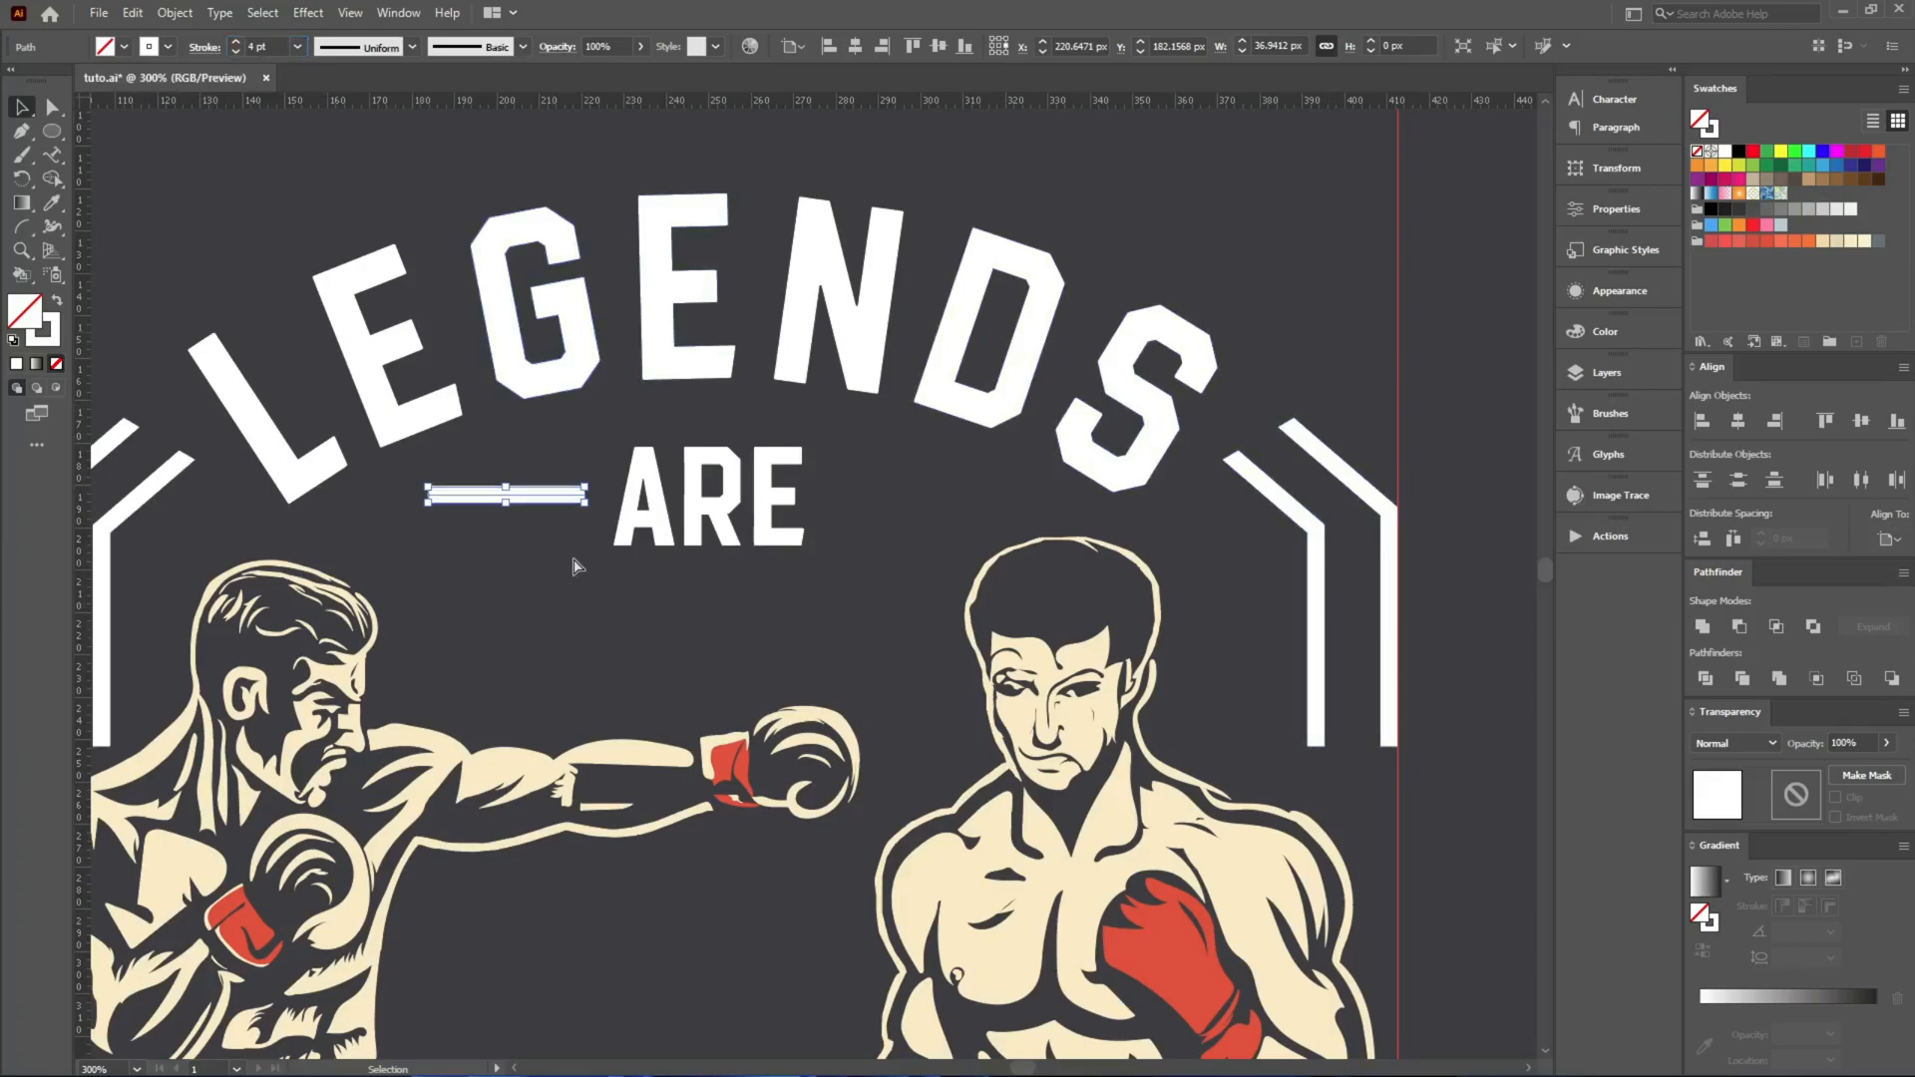
Duplicate the line to the other side of ARE, space both lines evenly around the word and centre the group horizontally.
scroll(569, 543, up, 2)
drag(543, 457, 1369, 460)
drag(469, 439, 1531, 540)
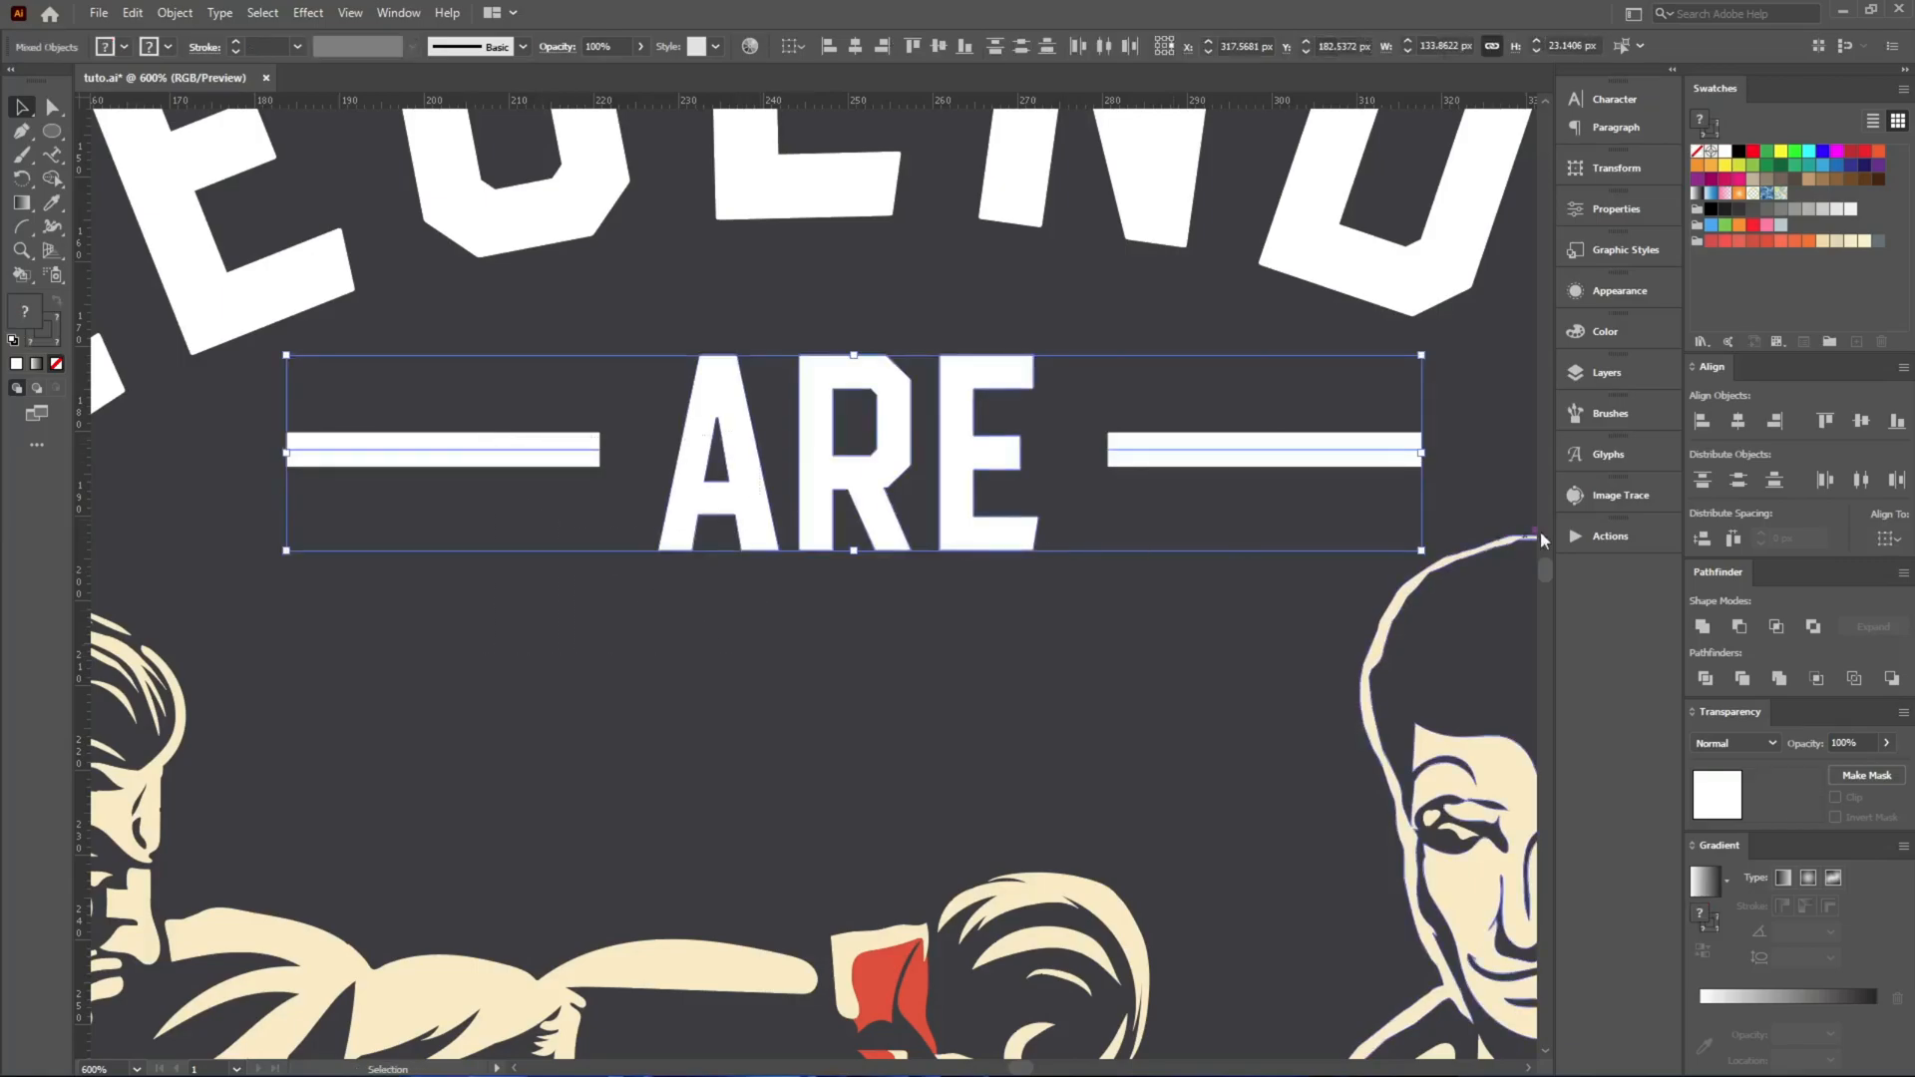
click(1722, 539)
key(ctrl+g)
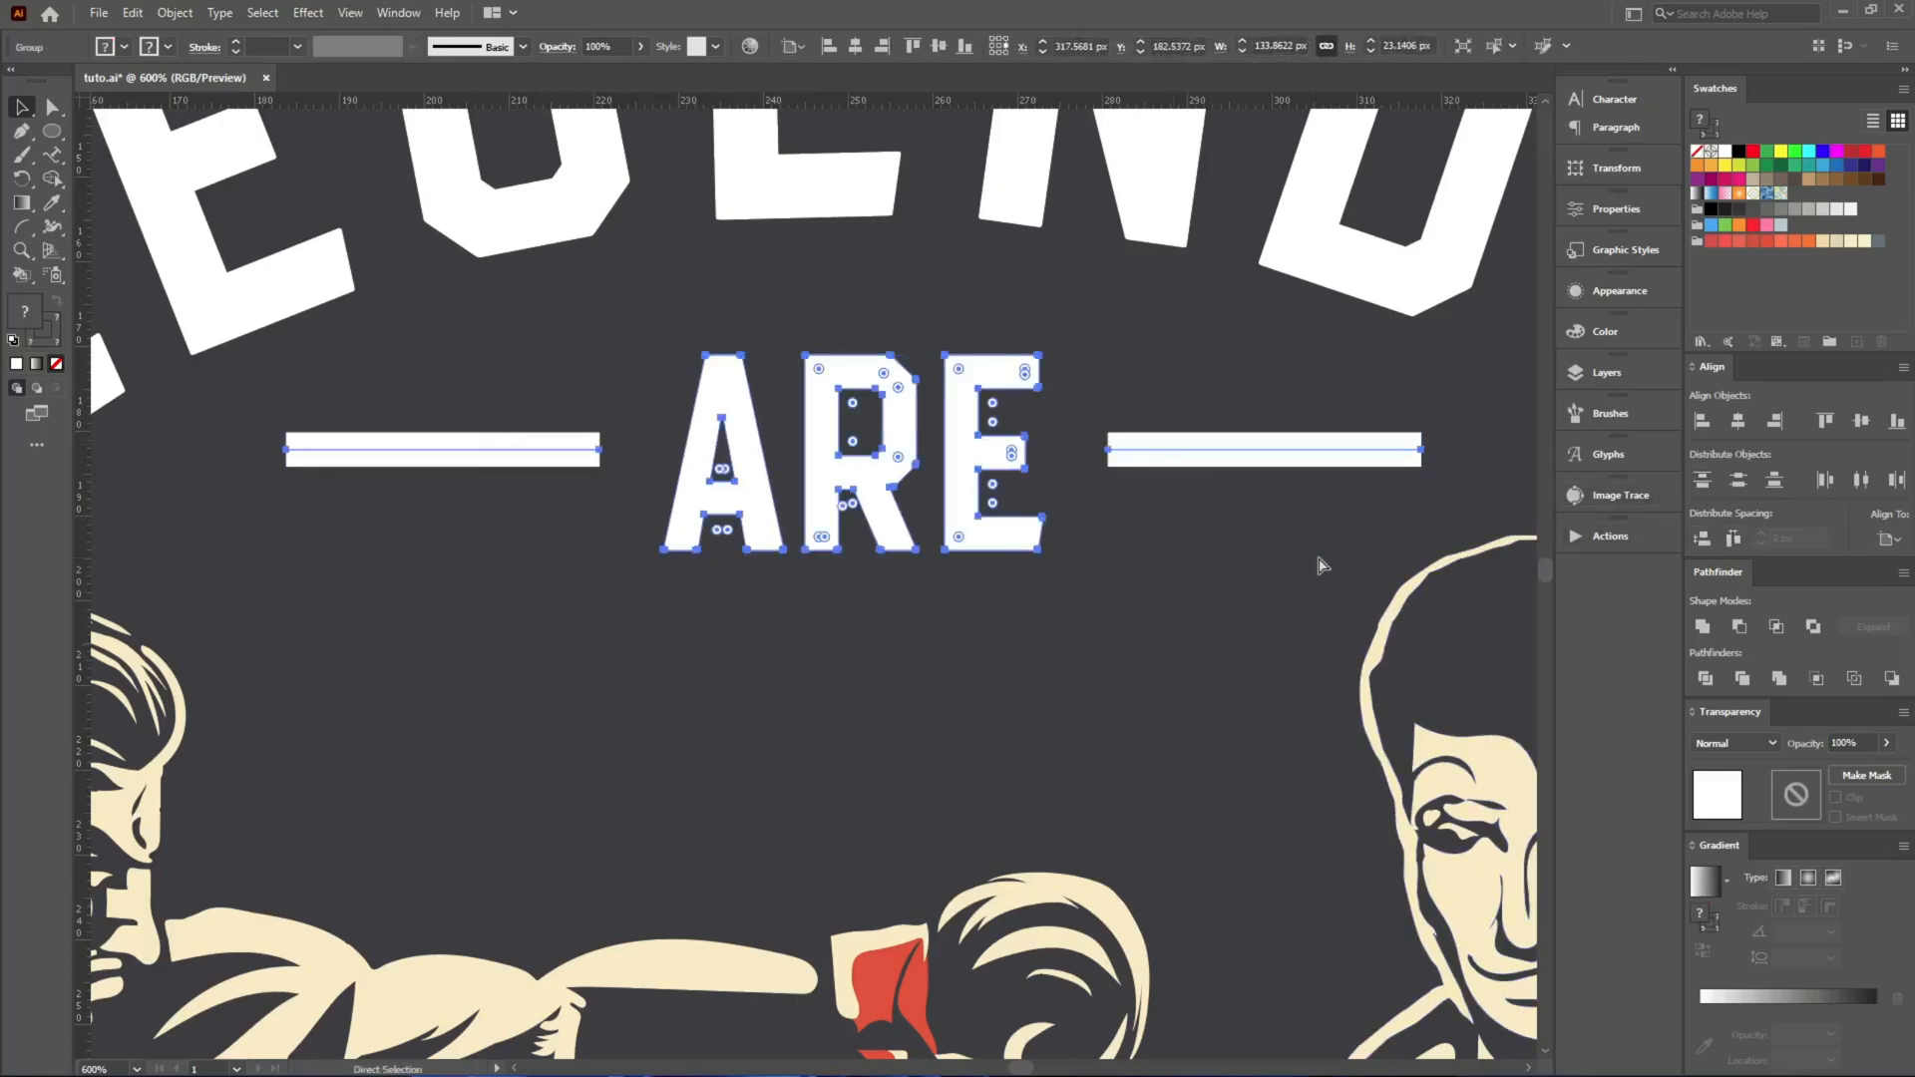
click(1735, 424)
key(ctrl+shift+e)
key(Return)
click(1058, 589)
scroll(847, 556, down, 5)
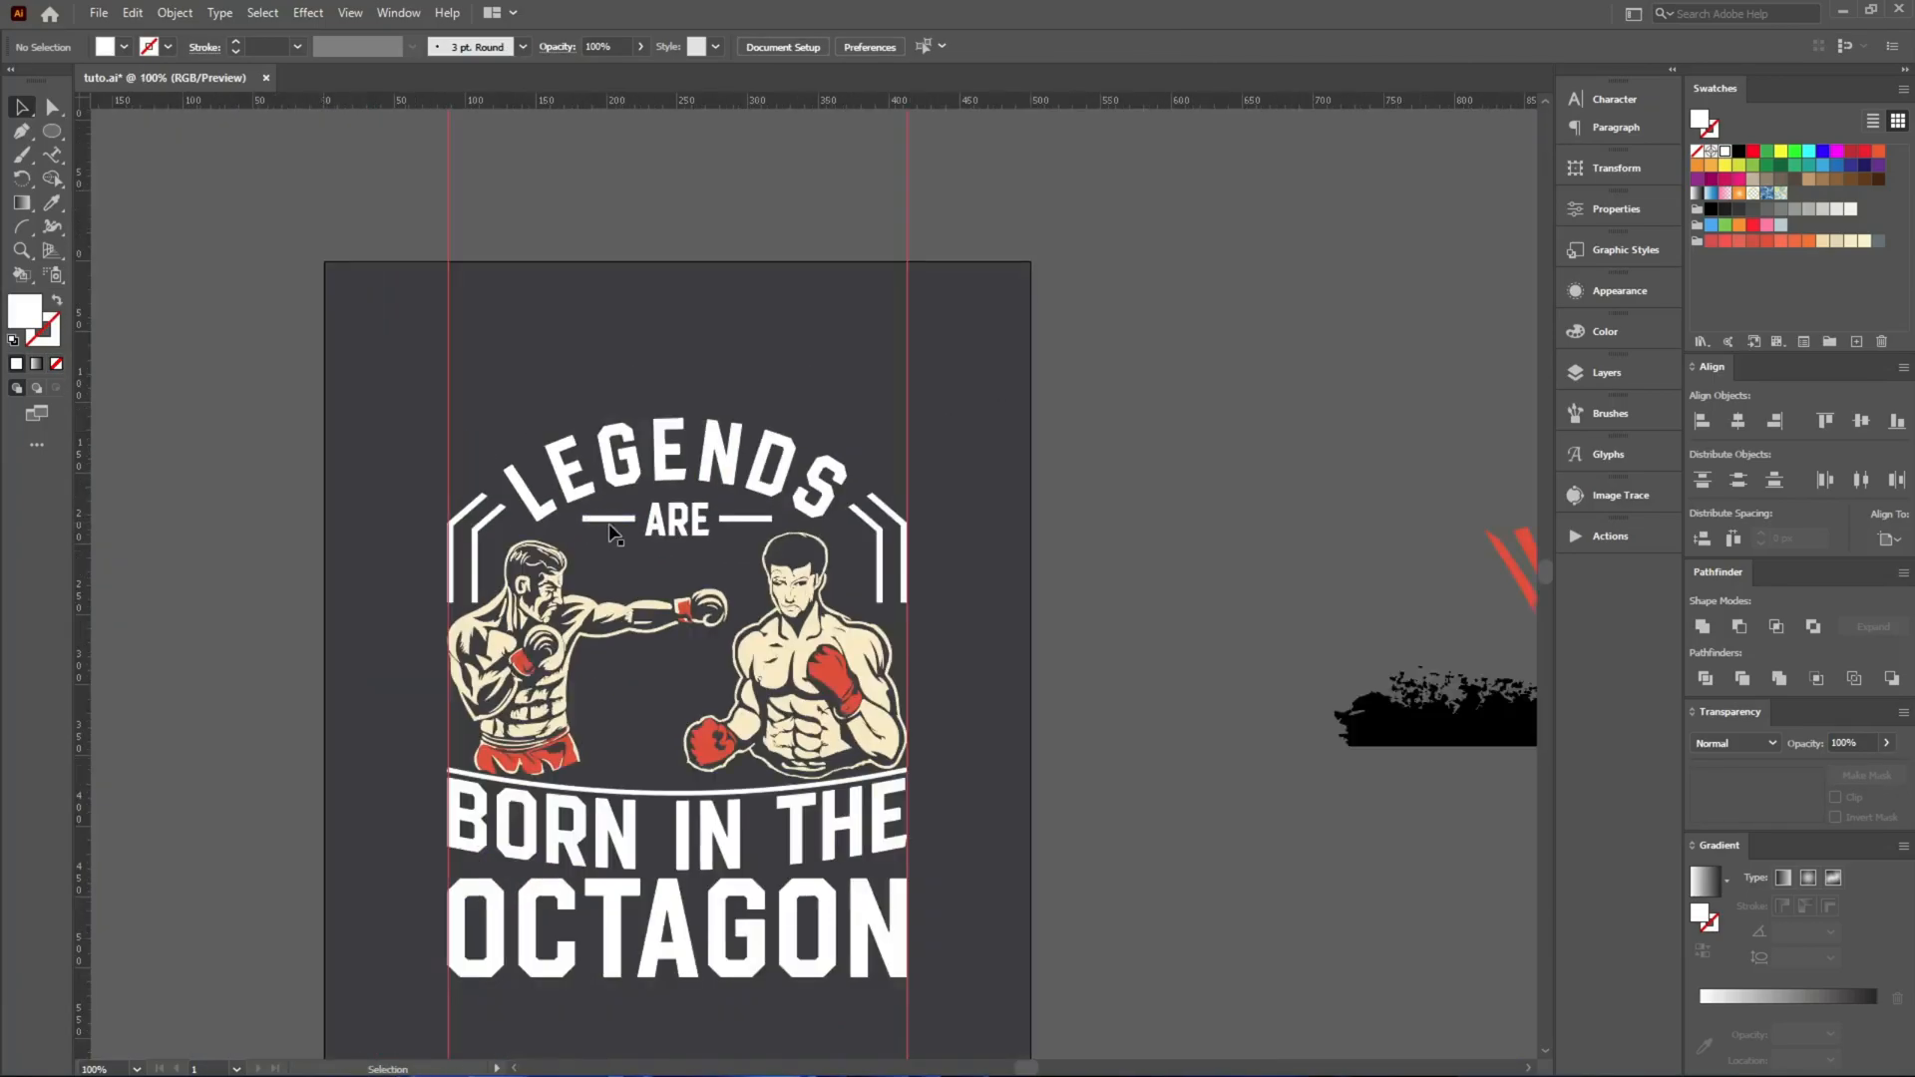
Apply an Arc Lower warp to OCTAGON, expand it and stretch it slightly to about 73 px high.
scroll(630, 571, down, 3)
scroll(630, 571, down, 2)
scroll(658, 670, up, 3)
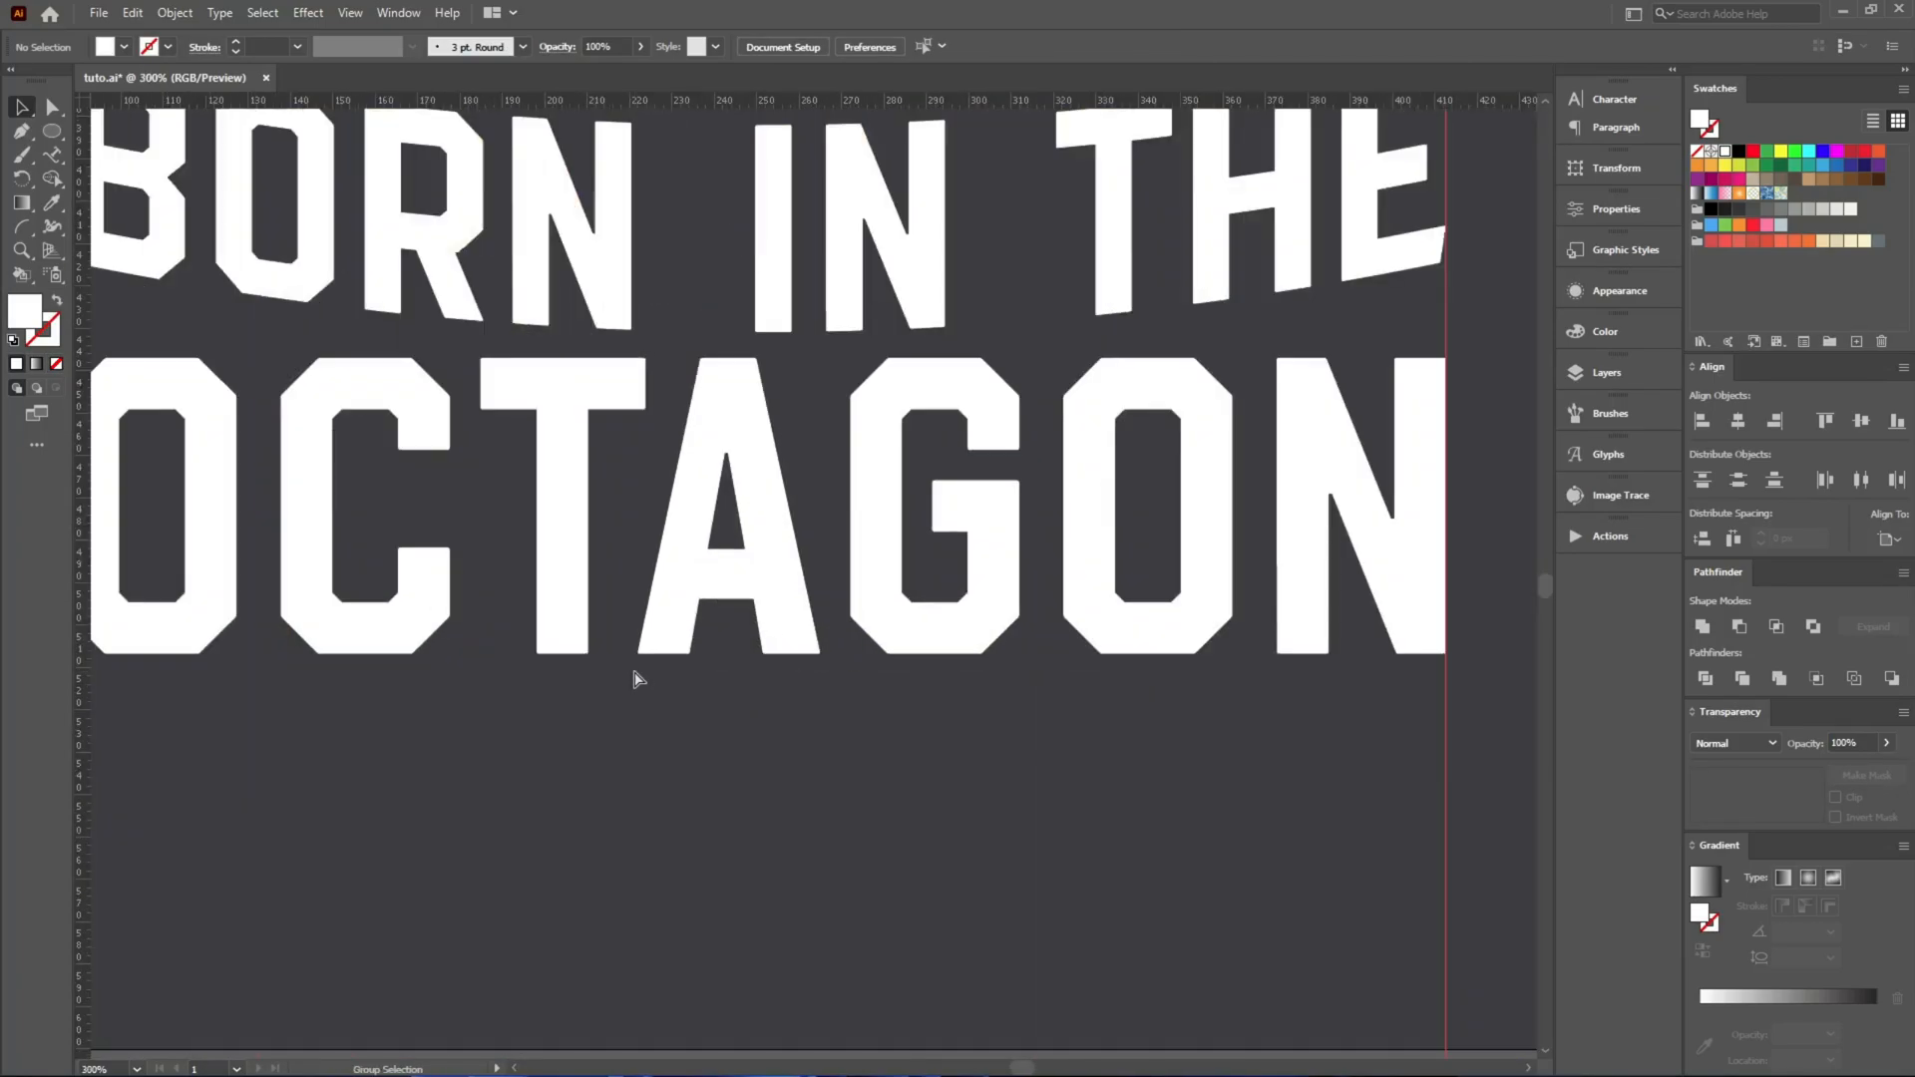
drag(896, 594, 898, 611)
scroll(898, 618, down, 2)
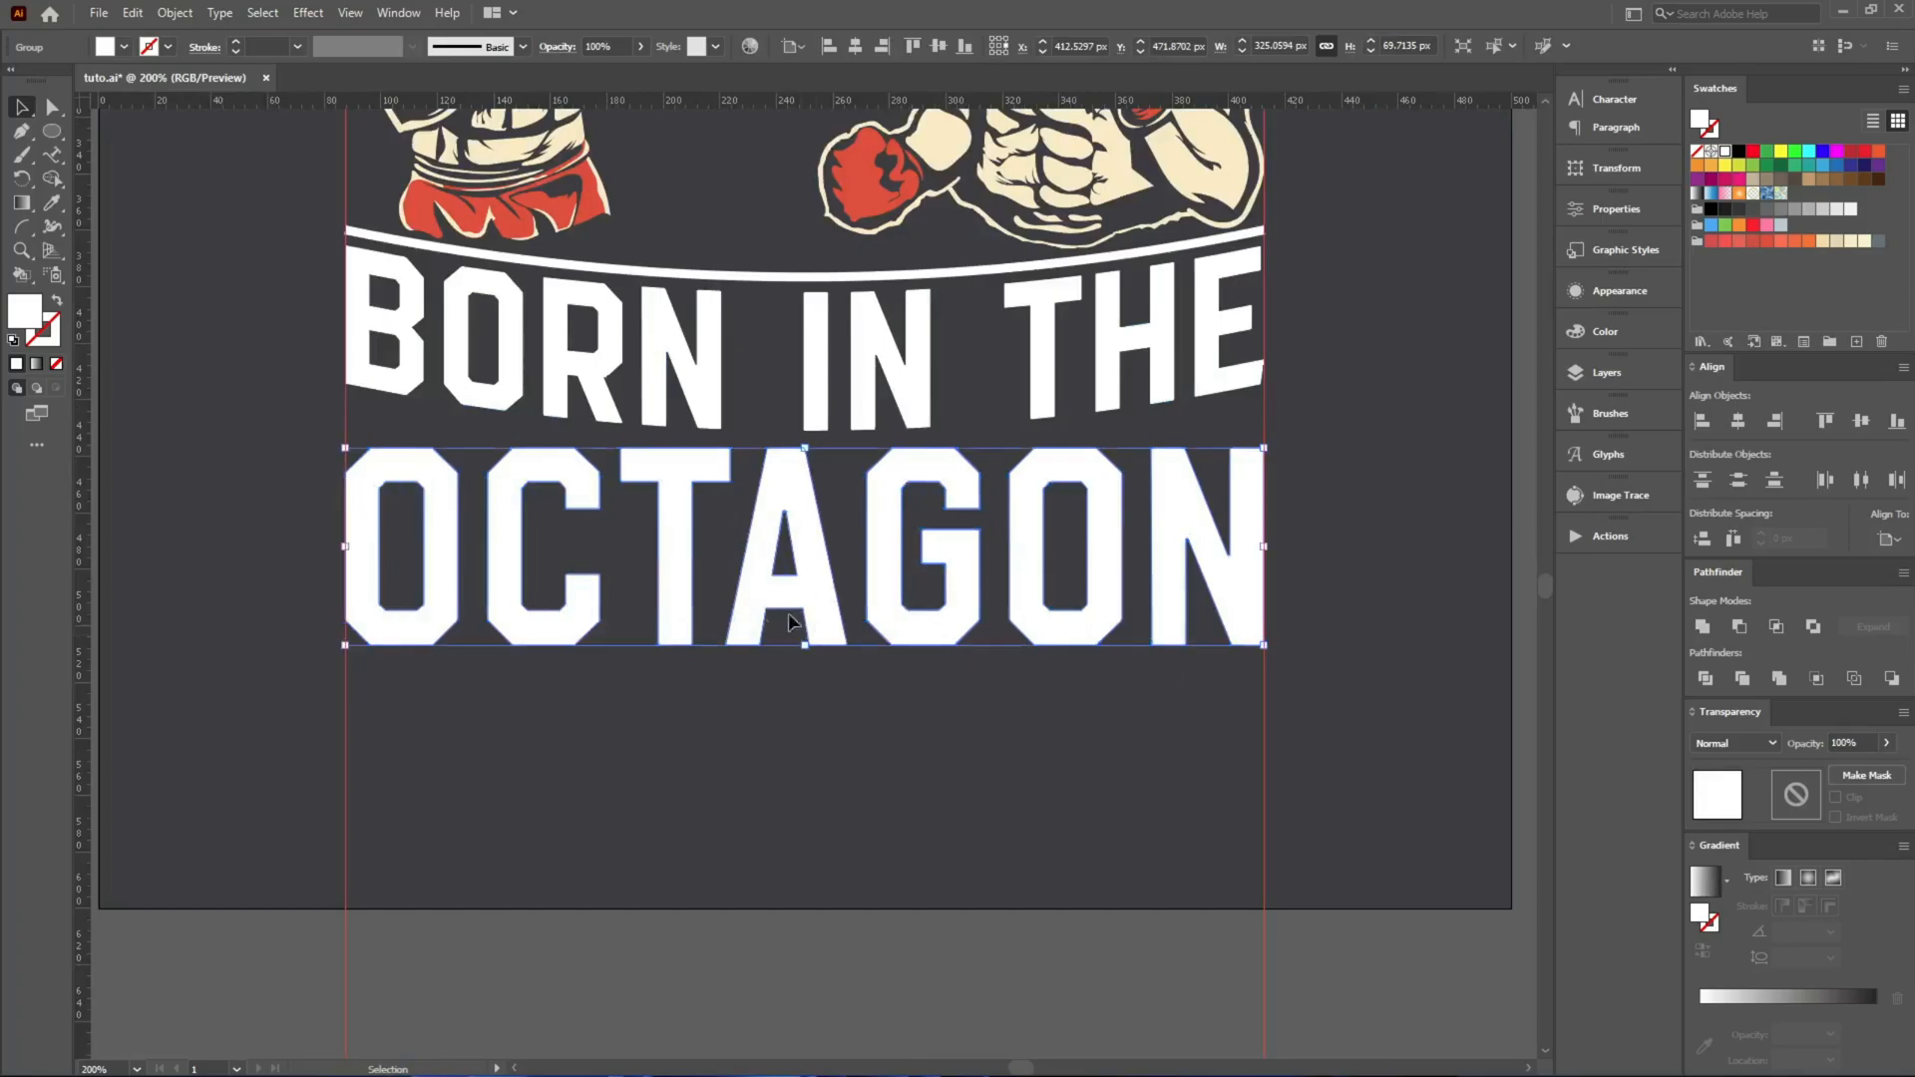
click(307, 13)
mouse_move(449, 270)
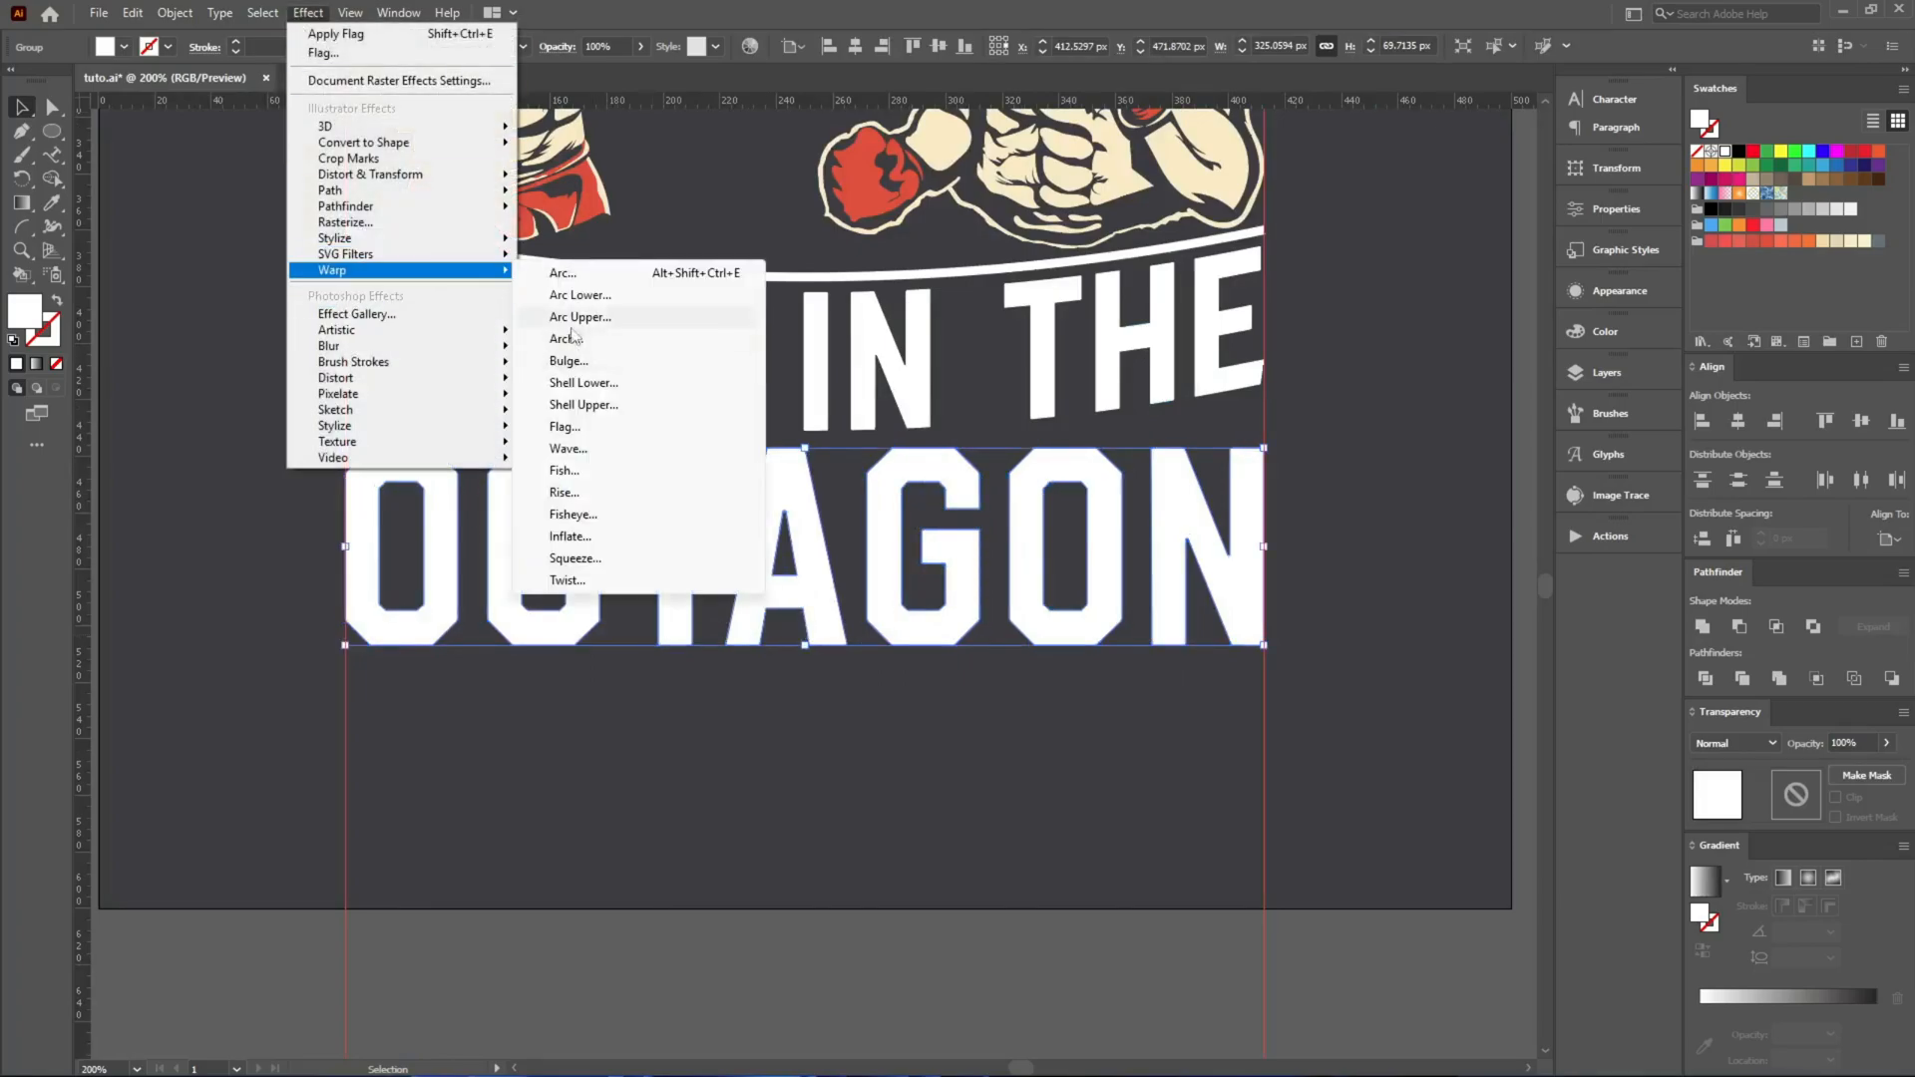
click(579, 295)
scroll(1134, 574, down, 7)
click(1040, 727)
drag(806, 646, 810, 657)
key(ctrl+e)
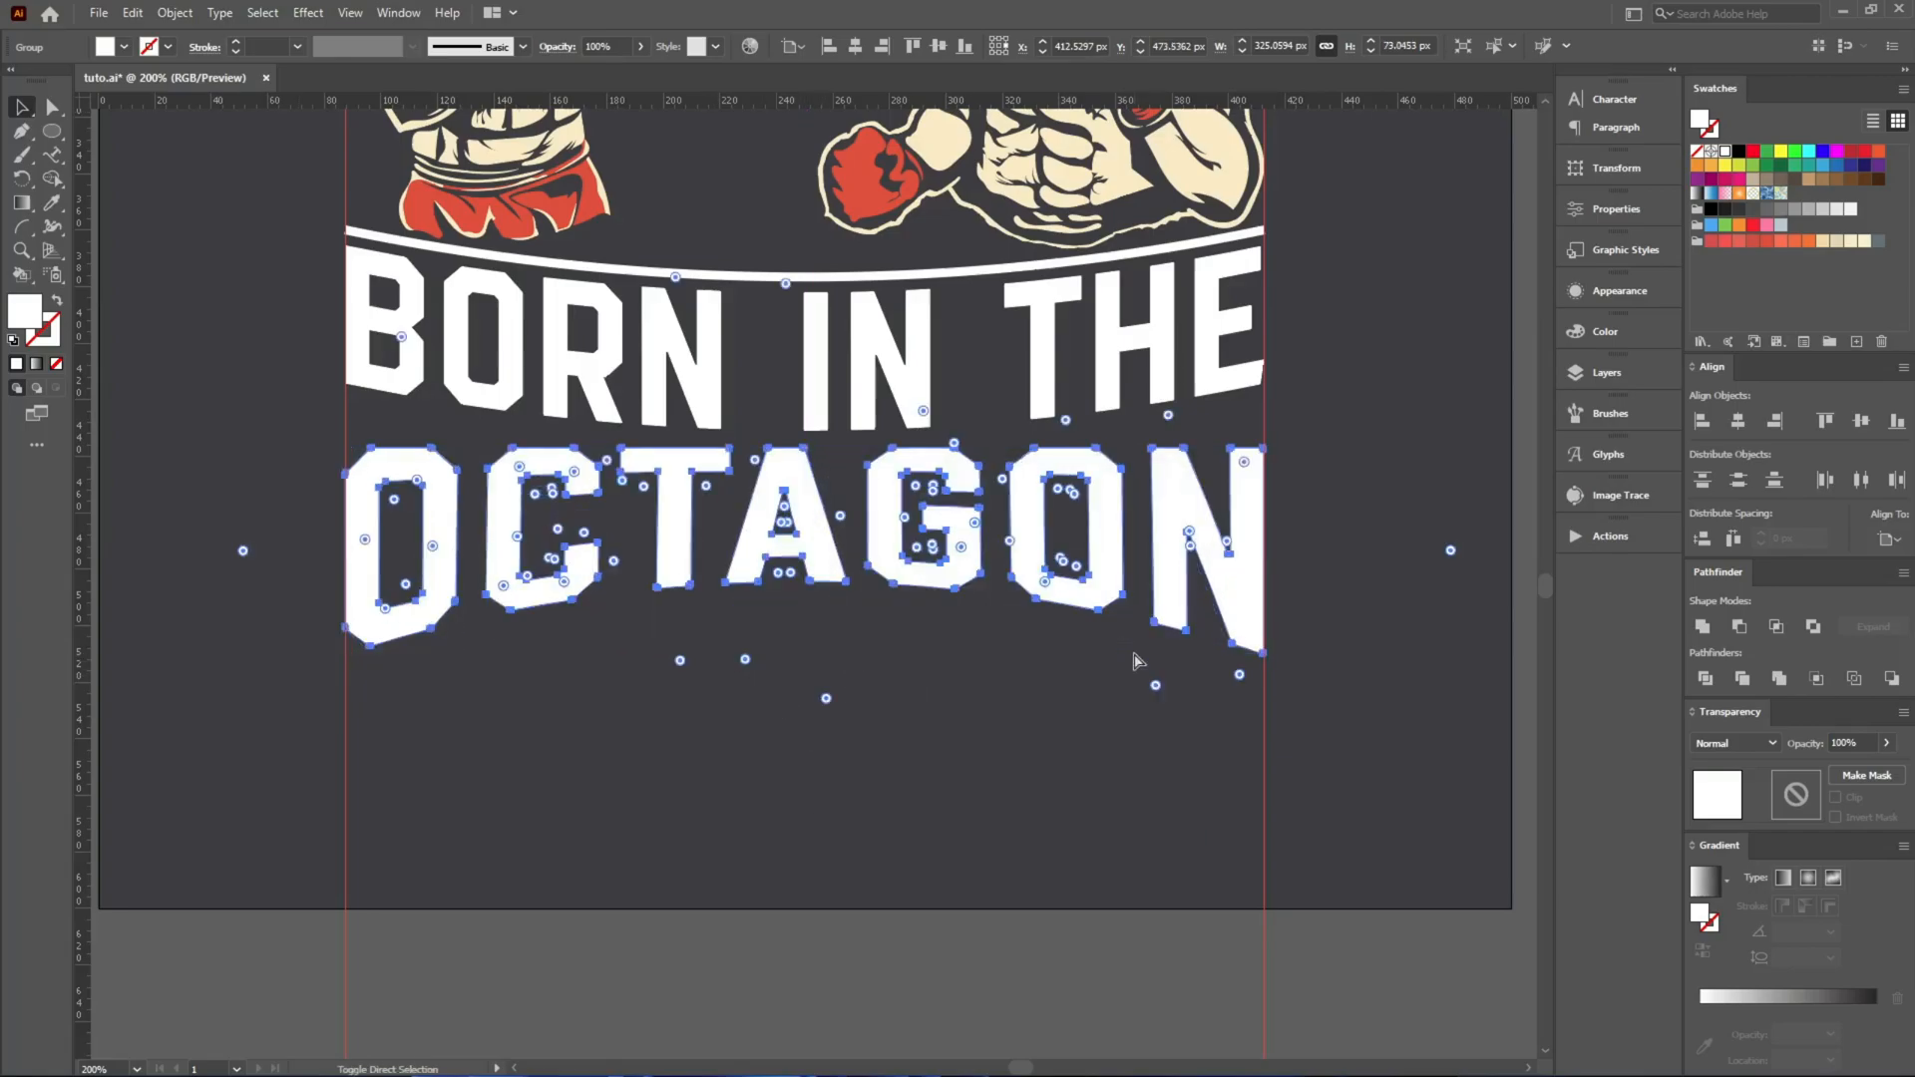
click(787, 684)
scroll(768, 687, up, 1)
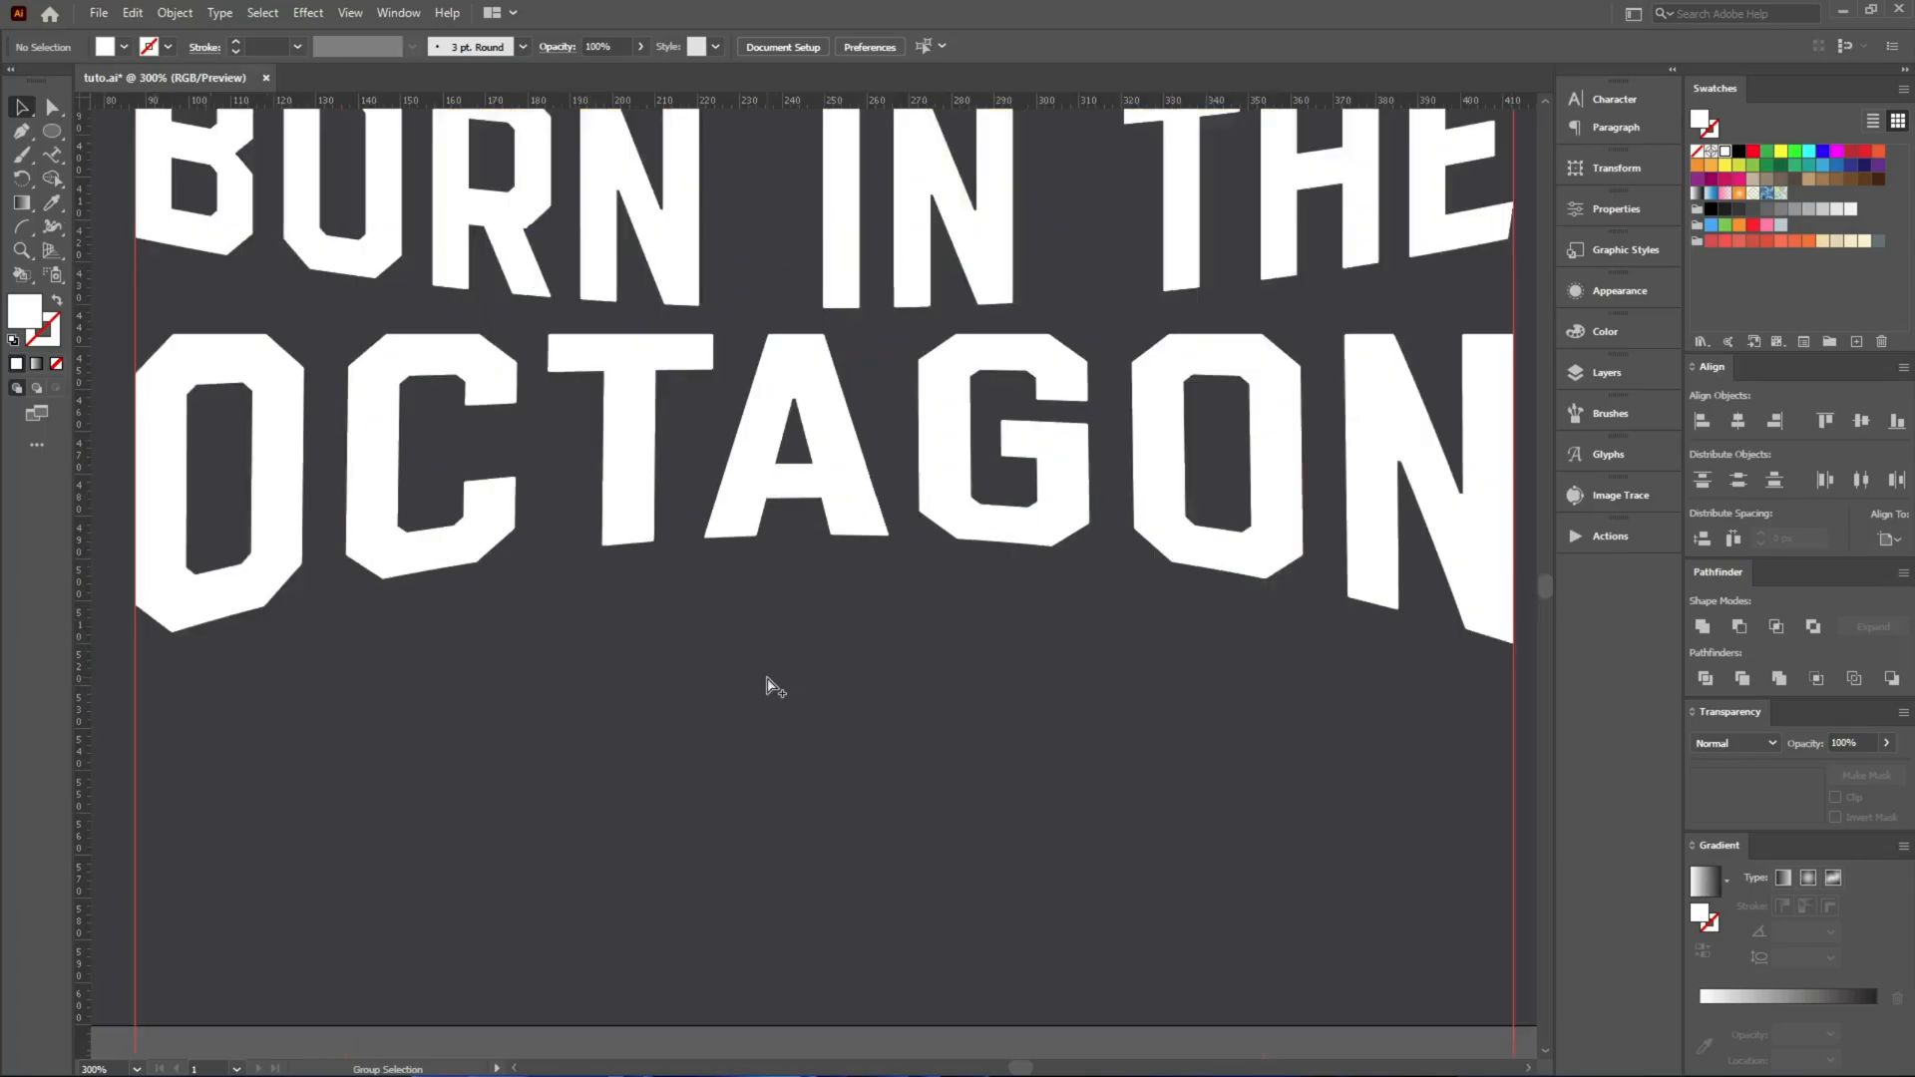
key(b)
mouse_move(419, 621)
mouse_down()
mouse_move(1065, 634)
mouse_move(417, 676)
mouse_move(421, 634)
mouse_up()
key(ctrl+z)
scroll(651, 792, down, 5)
Copy the outer right bar beside LEGENDS and place the copy below OCTAGON, rotated 90° so its long part is horizontal.
key(a)
scroll(790, 552, up, 6)
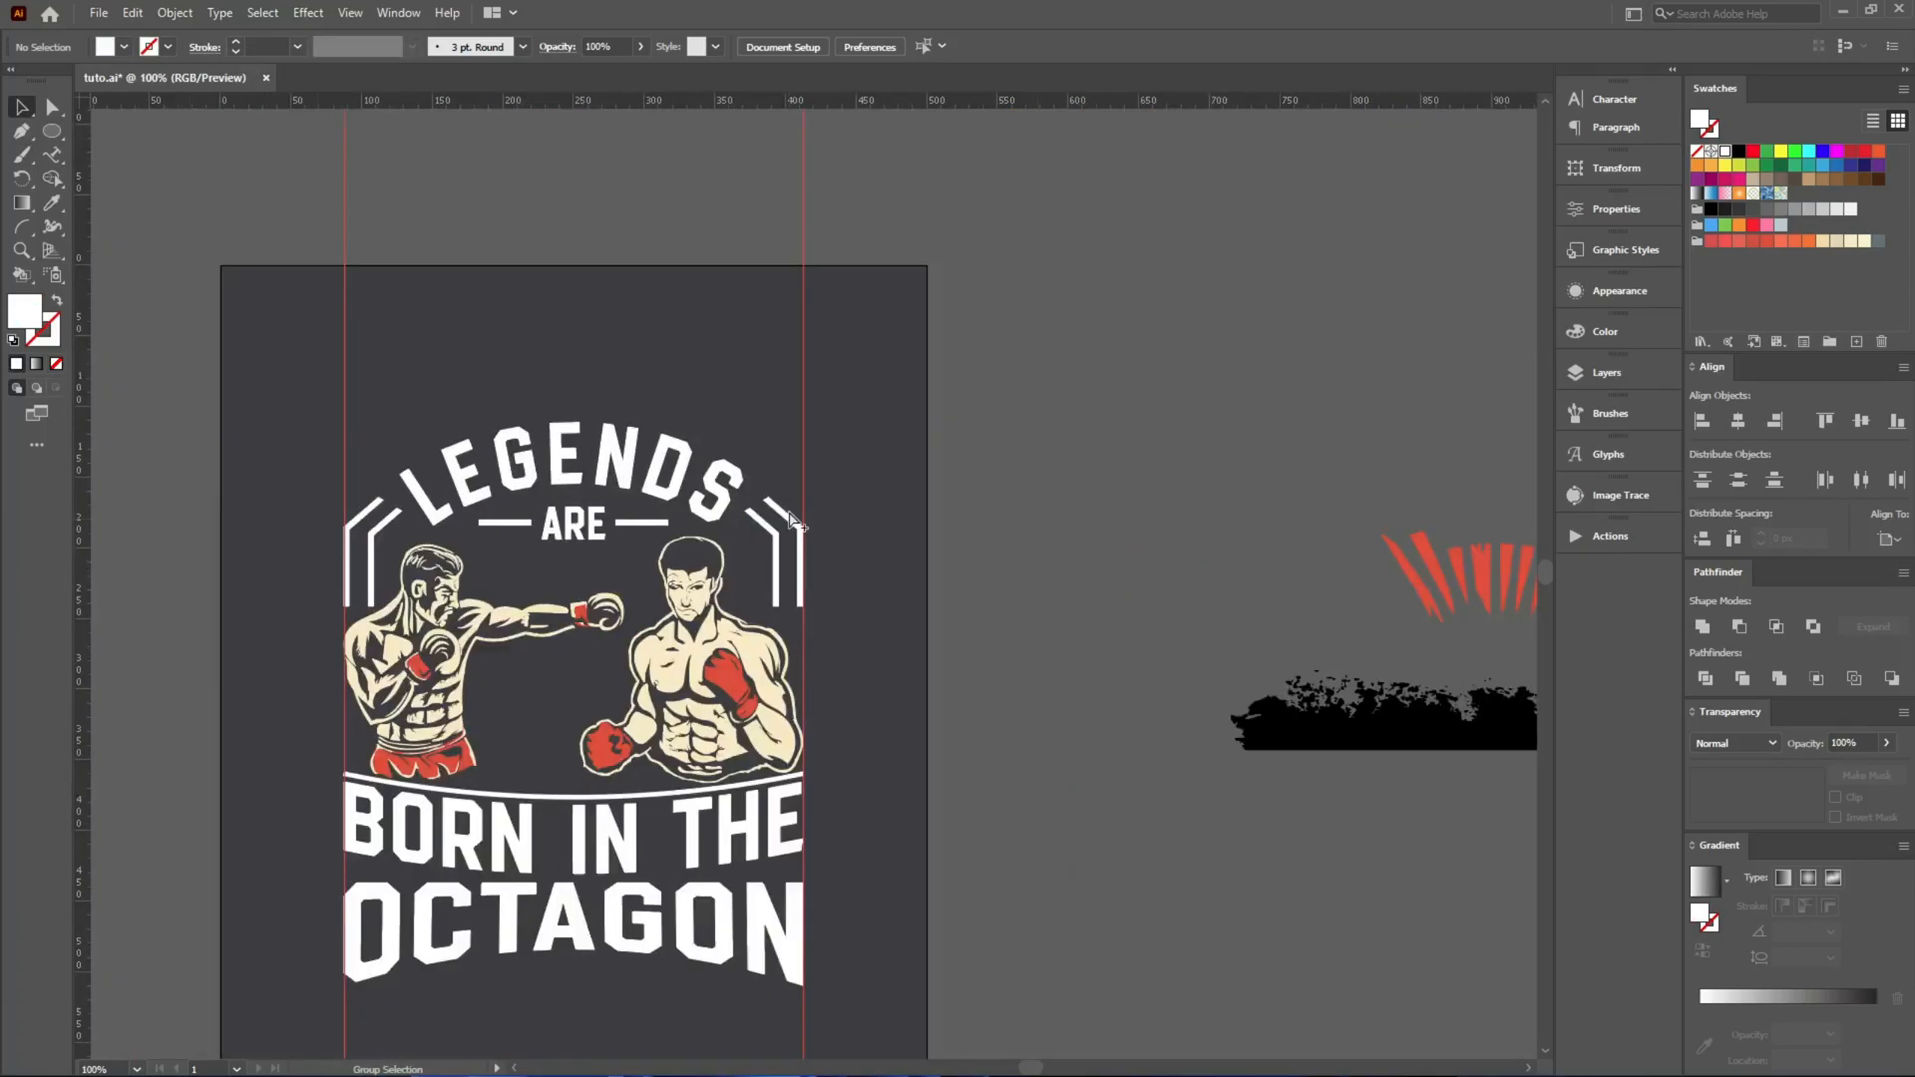
click(811, 559)
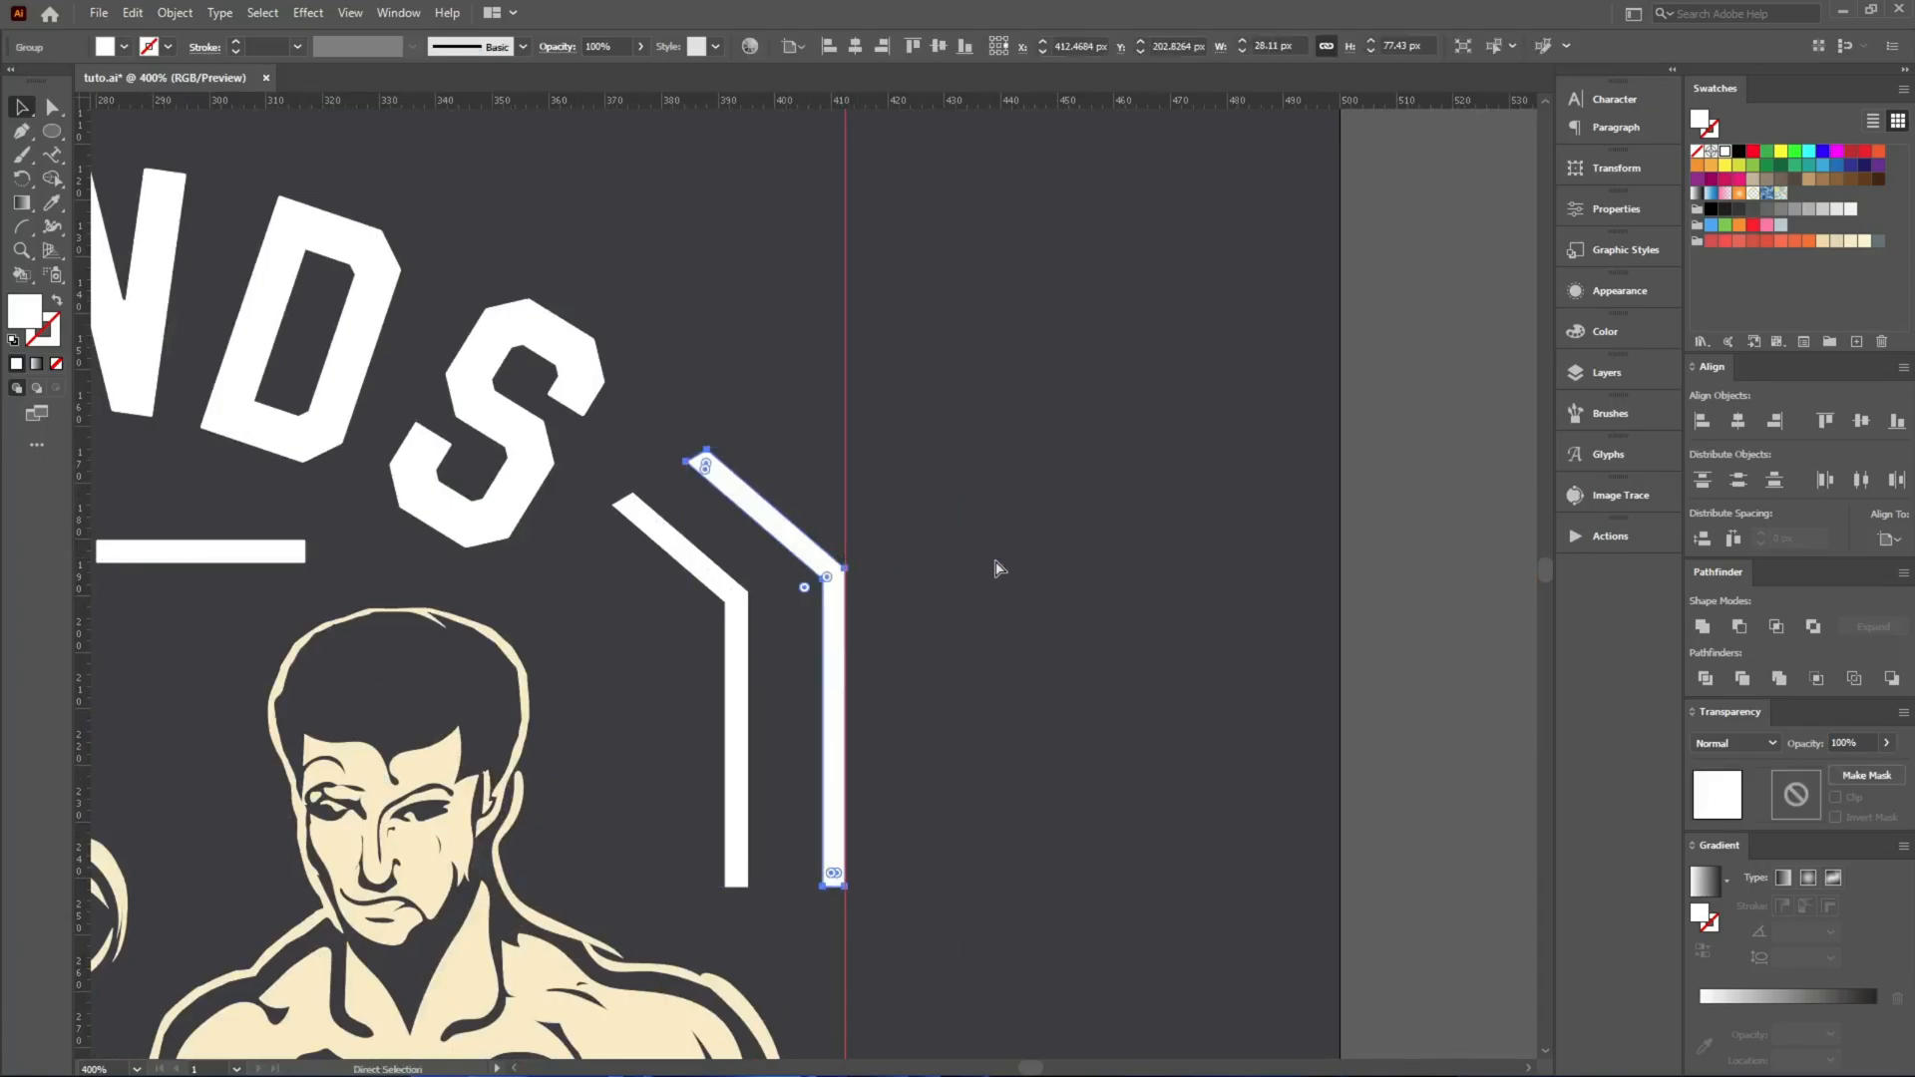
key(ctrl+c)
scroll(996, 558, down, 8)
scroll(927, 684, up, 6)
key(ctrl+v)
key(v)
drag(823, 707, 688, 598)
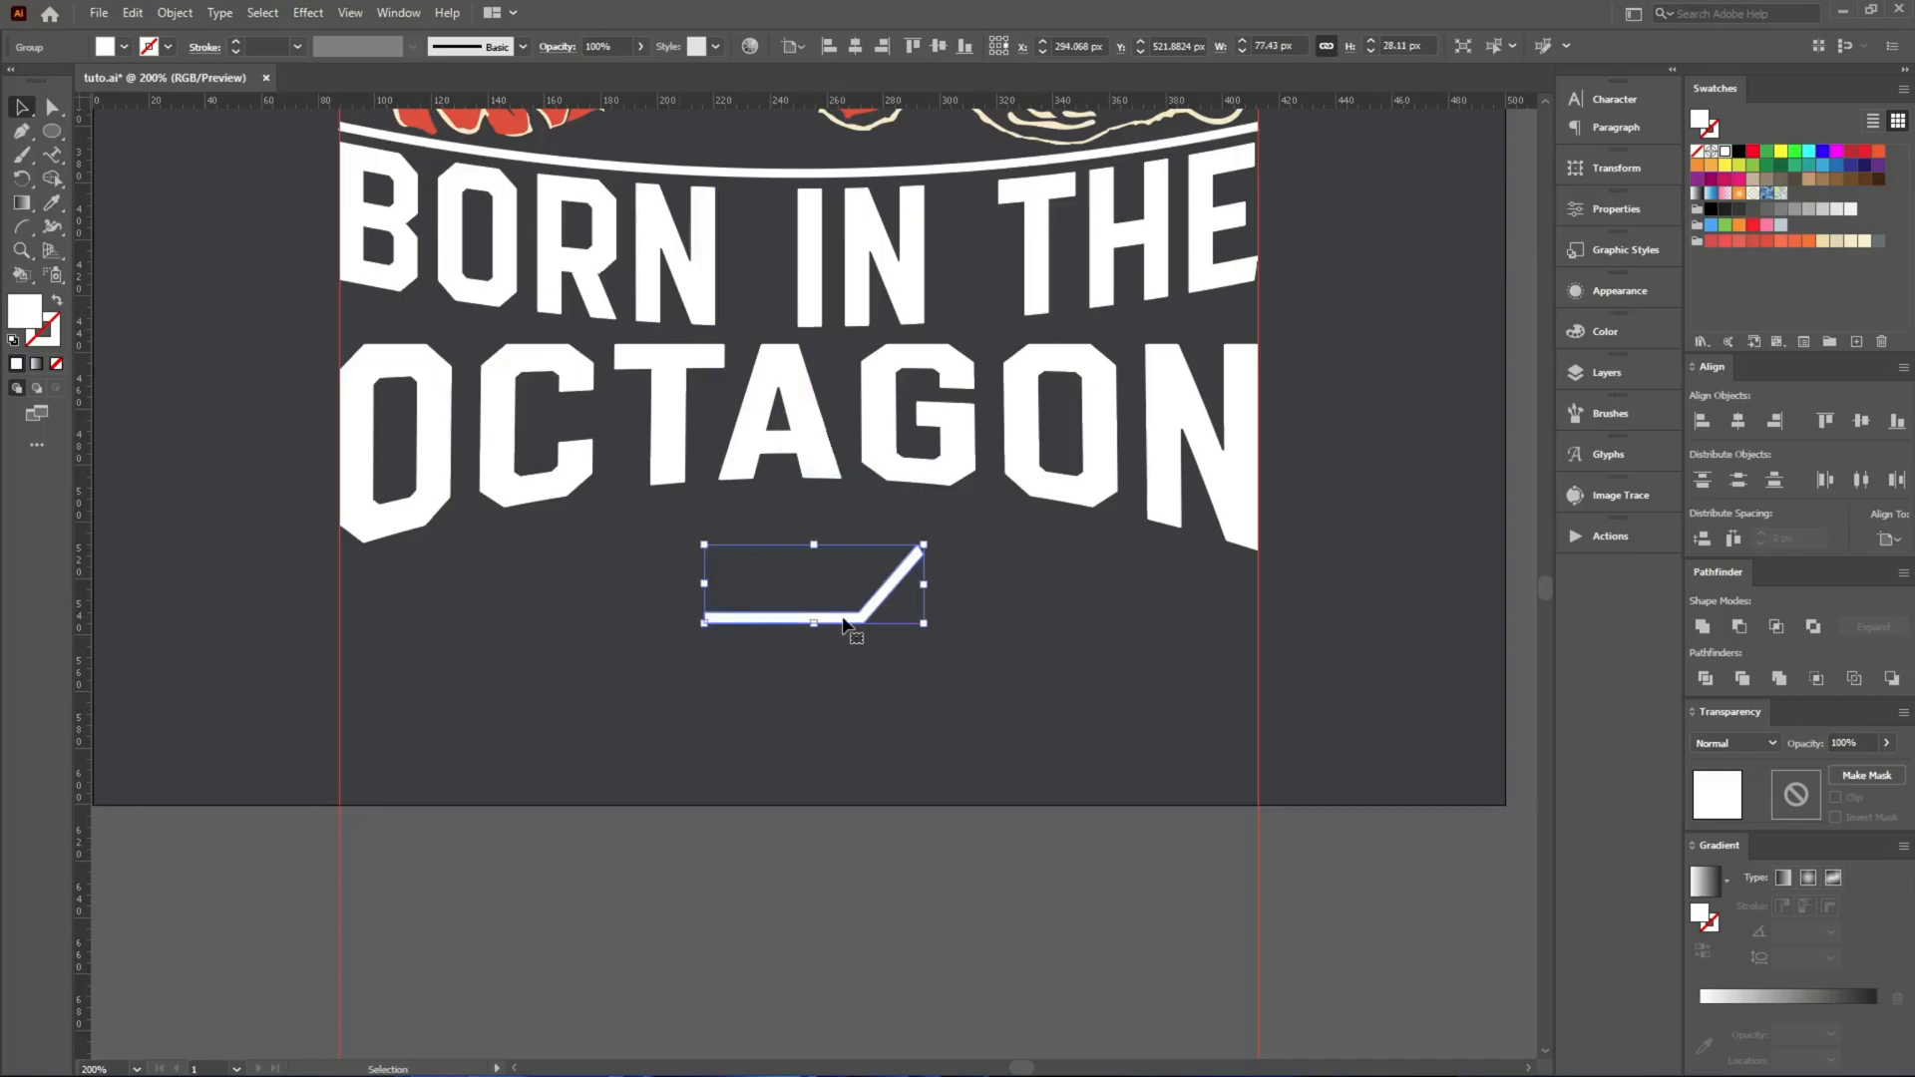
drag(830, 618, 672, 619)
click(738, 648)
Cut the copied bar's slanted tip flat with the Eraser and lengthen its straight part to make the bar about 104 px wide.
scroll(755, 561, up, 4)
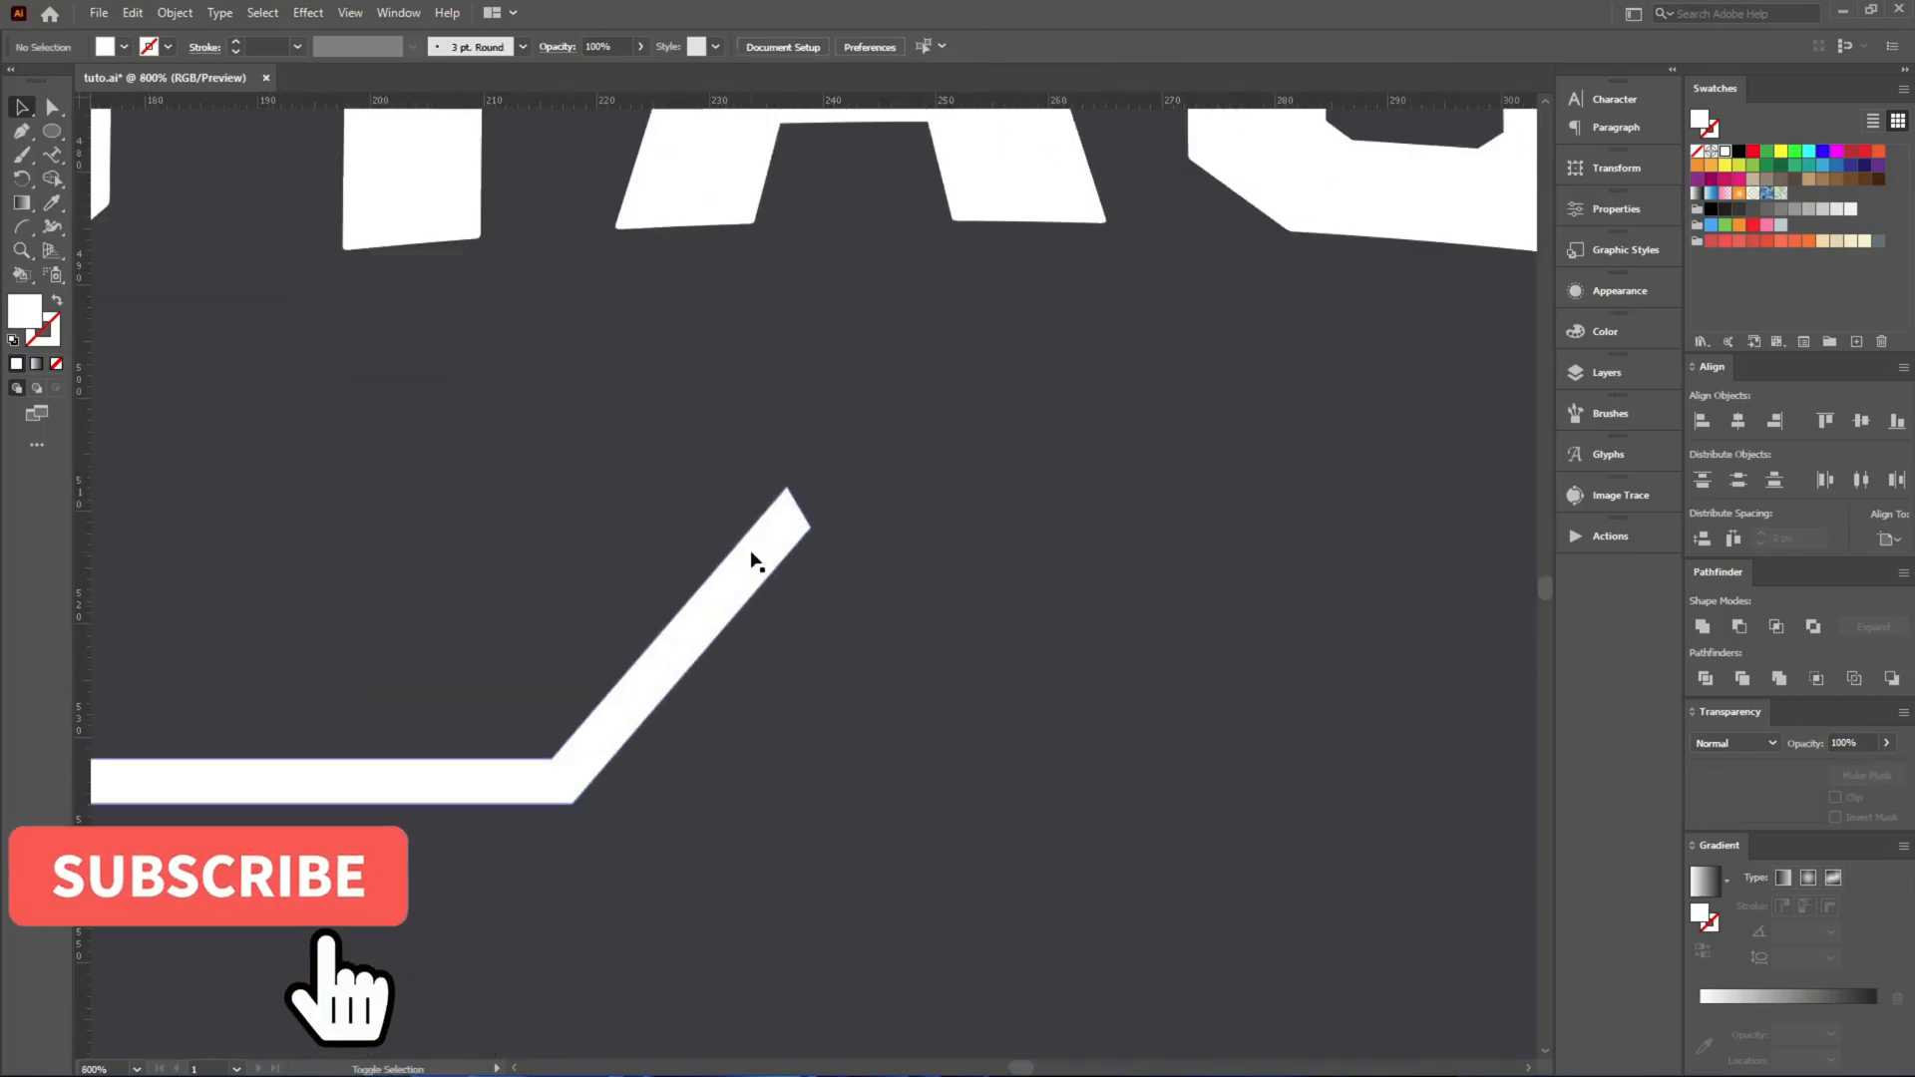
key(shift+e)
mouse_move(333, 415)
mouse_down()
mouse_move(1103, 555)
mouse_move(1113, 584)
mouse_up()
scroll(1059, 558, down, 2)
key(a)
drag(391, 596, 510, 764)
drag(495, 682, 318, 674)
key(v)
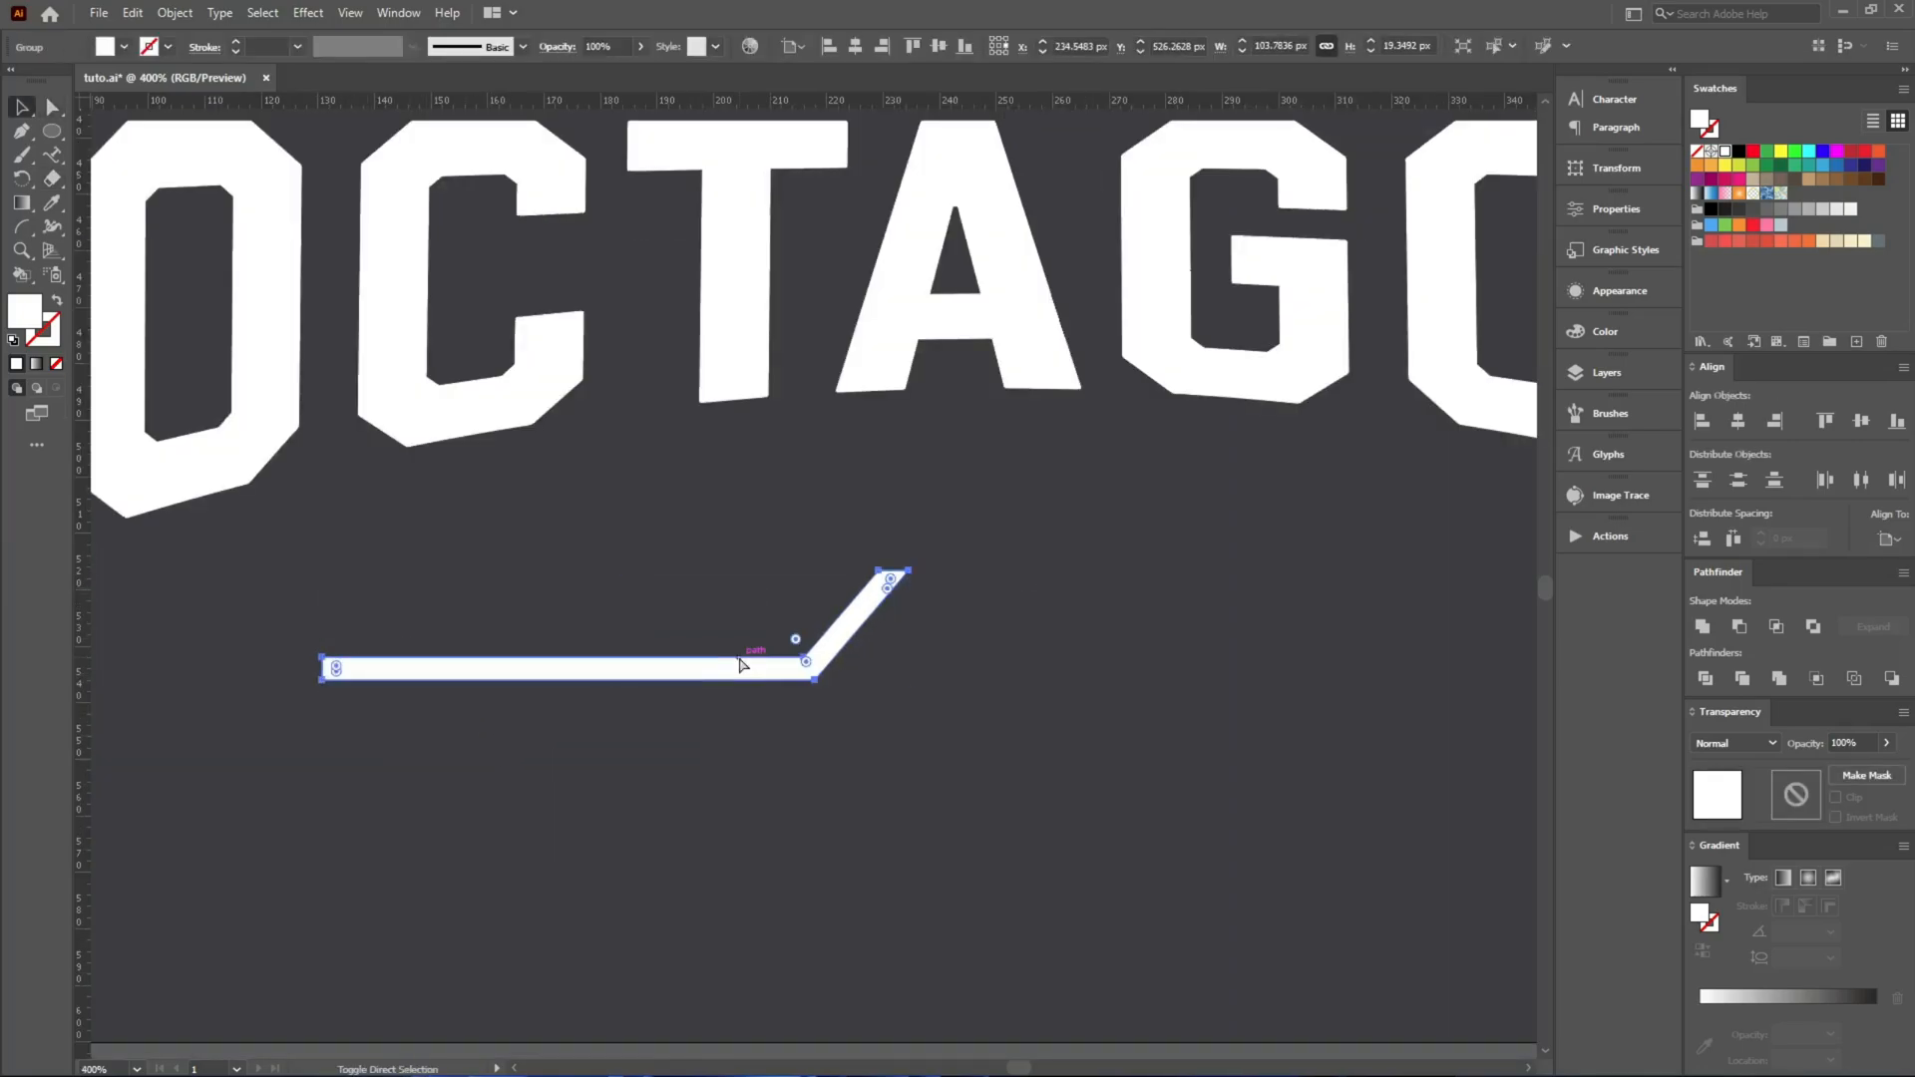
Reflect a copy of the bar across the horizontal axis and place it just below the original with a narrow gap.
key(ctrl+r)
click(1140, 747)
drag(831, 662, 834, 754)
Reflect a copy of the bar pair across the vertical axis and place it alongside, with the slanted tips facing each other.
drag(735, 814, 545, 549)
key(a)
key(ctrl+alt+r)
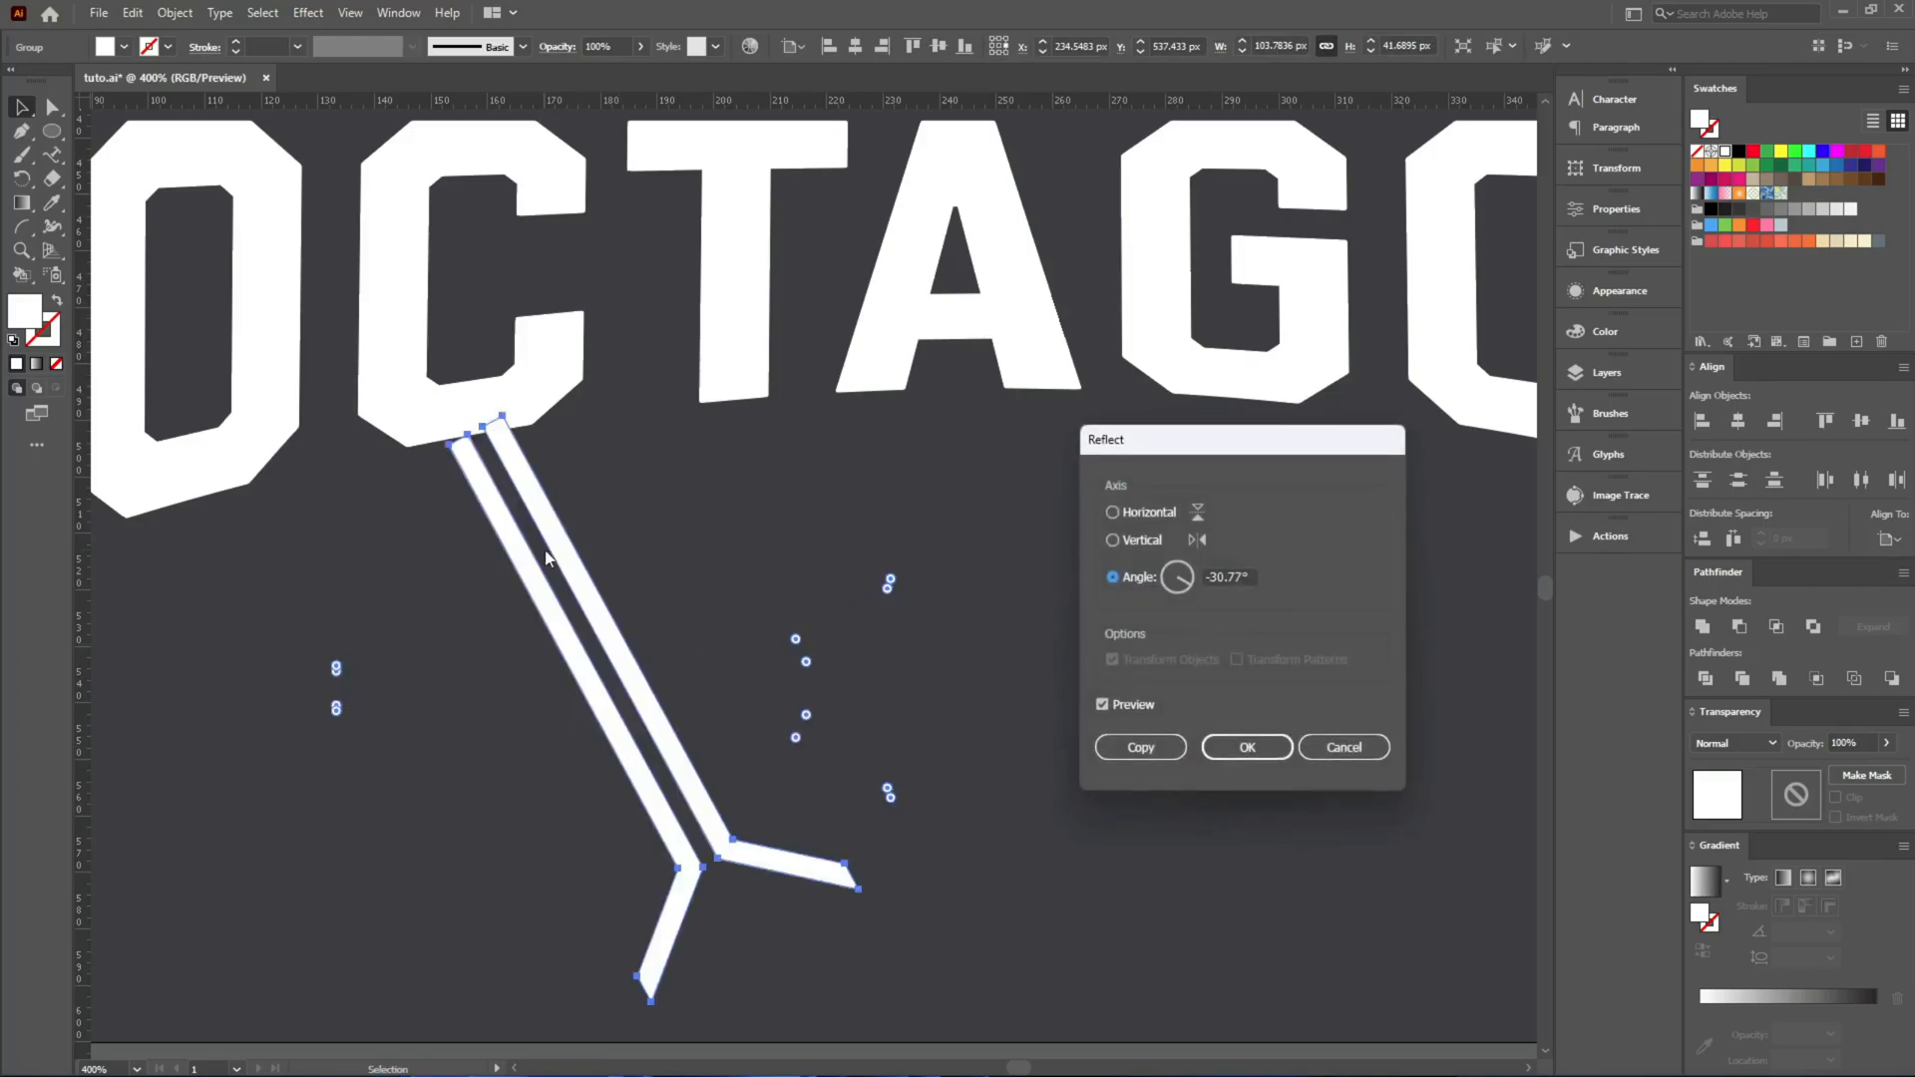
click(1130, 543)
click(1140, 747)
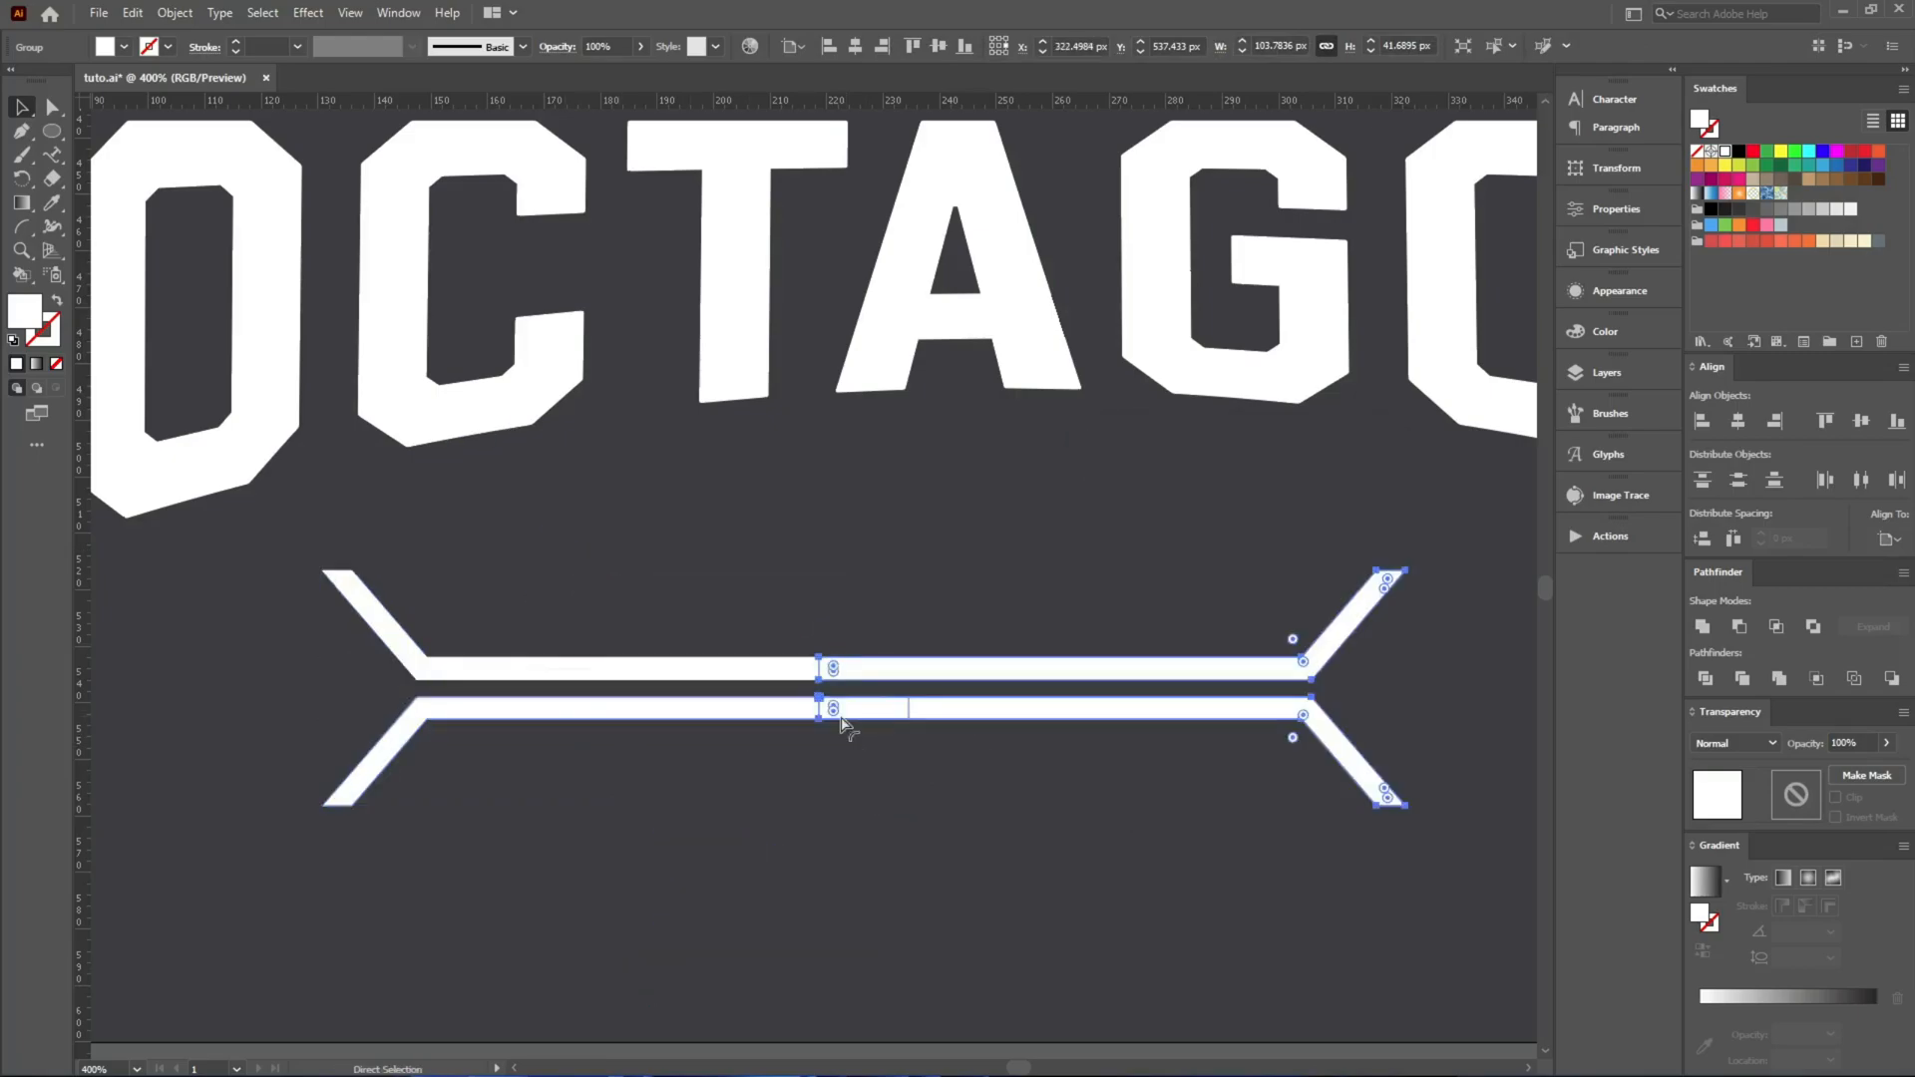
click(531, 603)
drag(394, 626, 1097, 678)
scroll(548, 731, down, 2)
Shorten the outer ends of both upper bars by about 10 px relative to the lower bars.
scroll(549, 731, up, 2)
key(a)
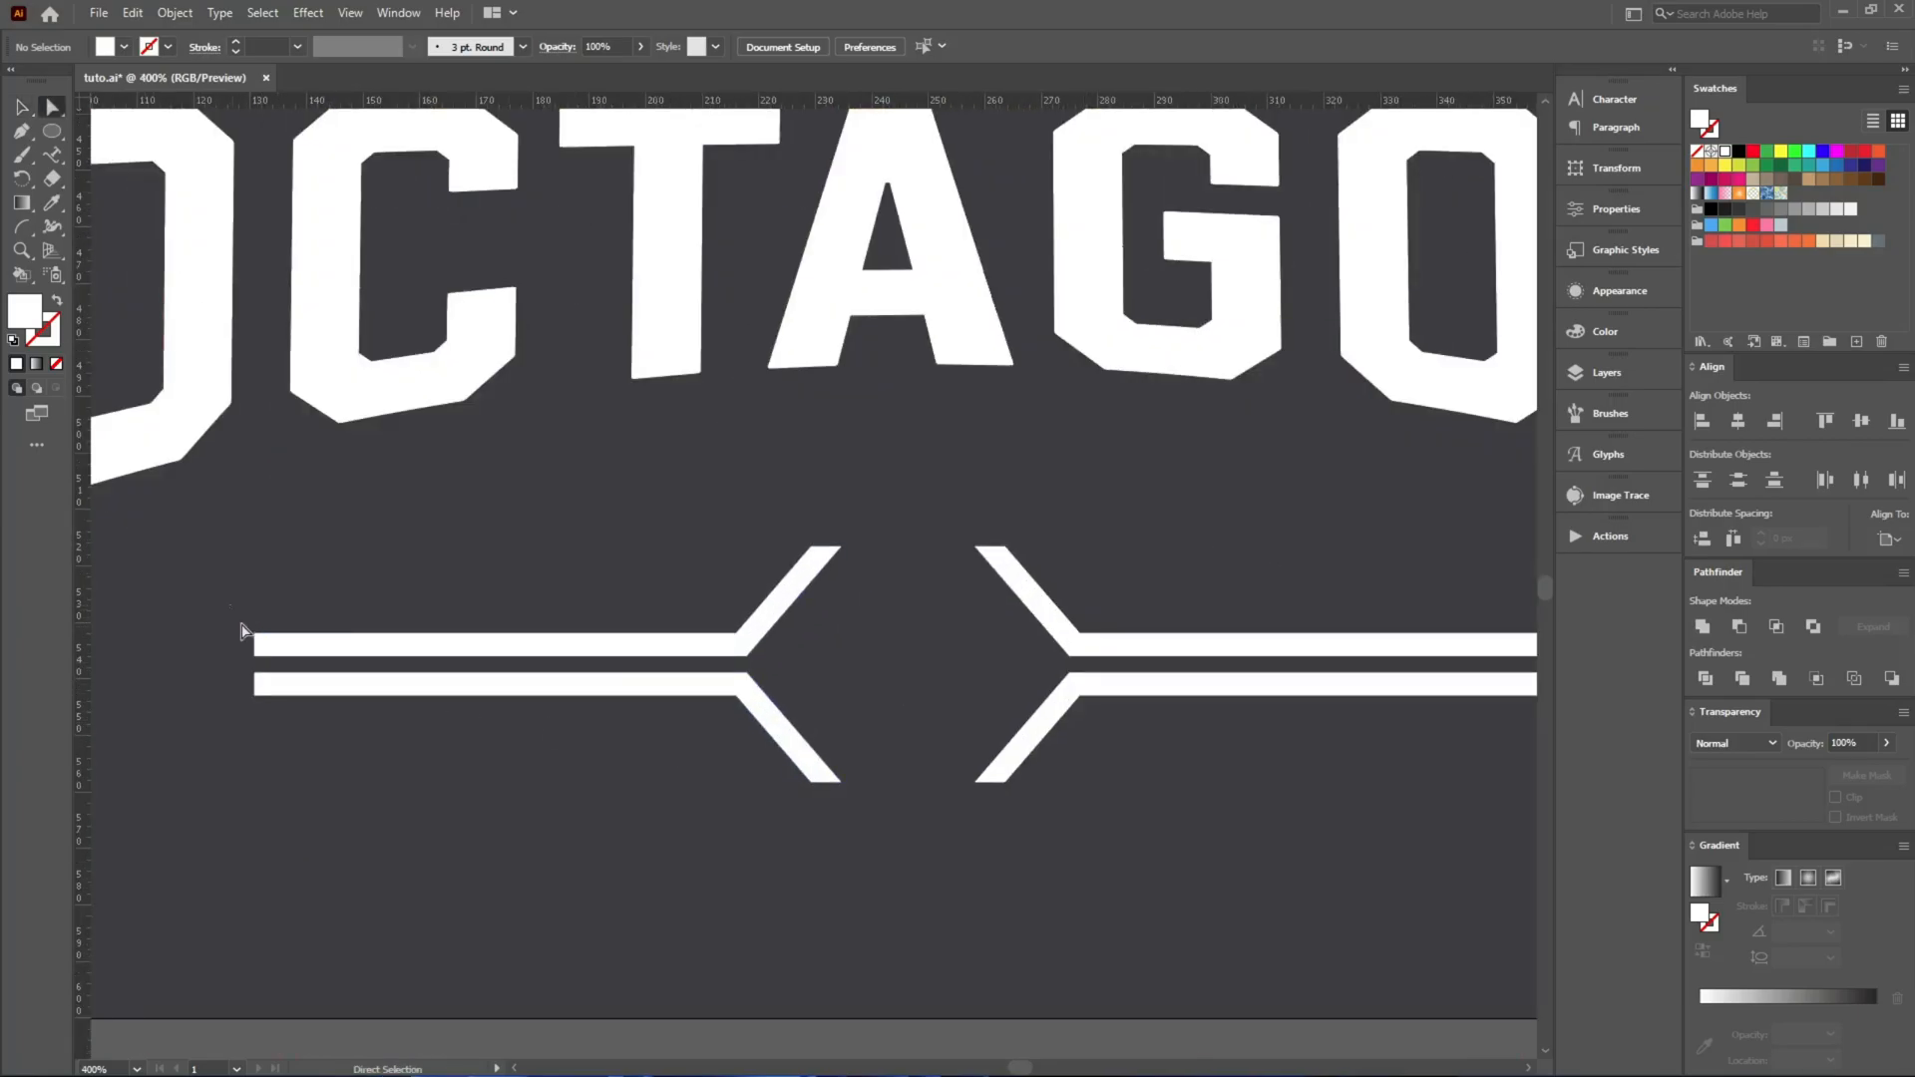
click(288, 670)
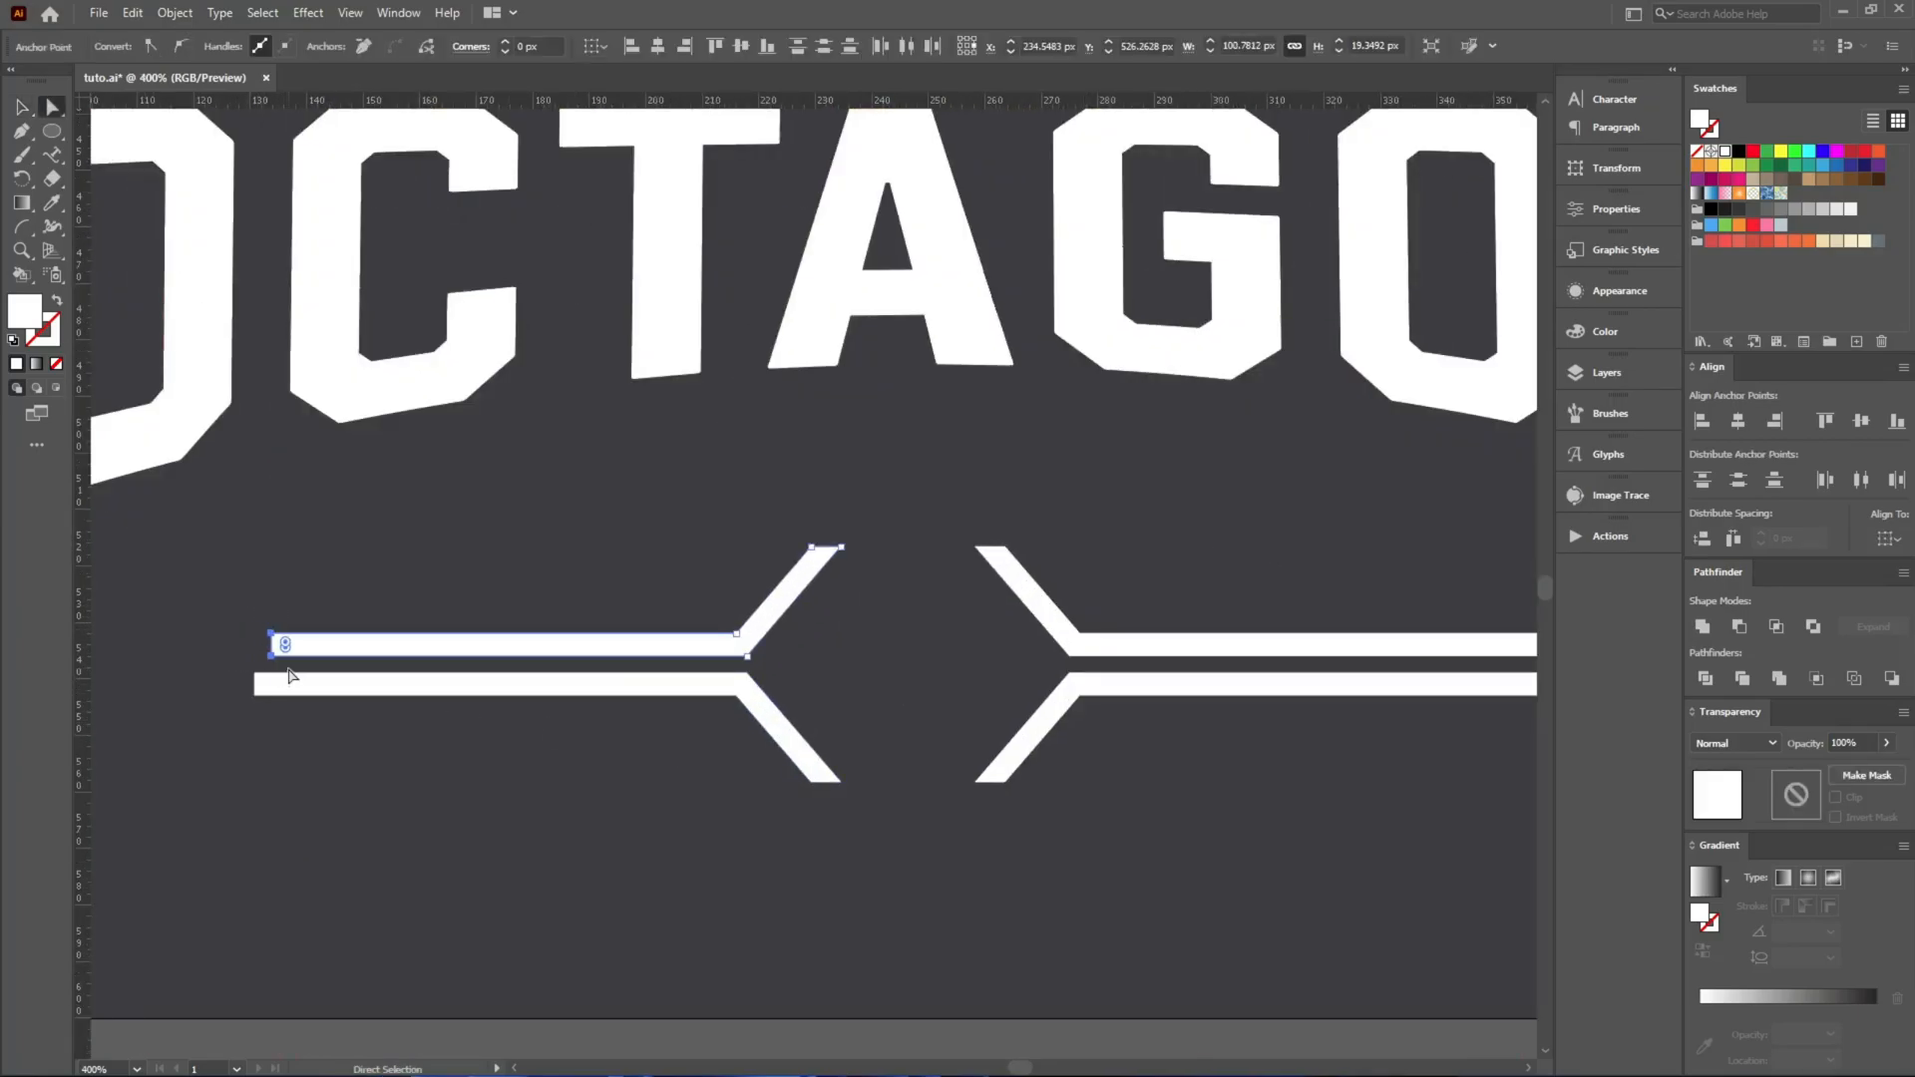
scroll(389, 653, down, 2)
scroll(1241, 598, up, 2)
drag(1201, 652, 1198, 650)
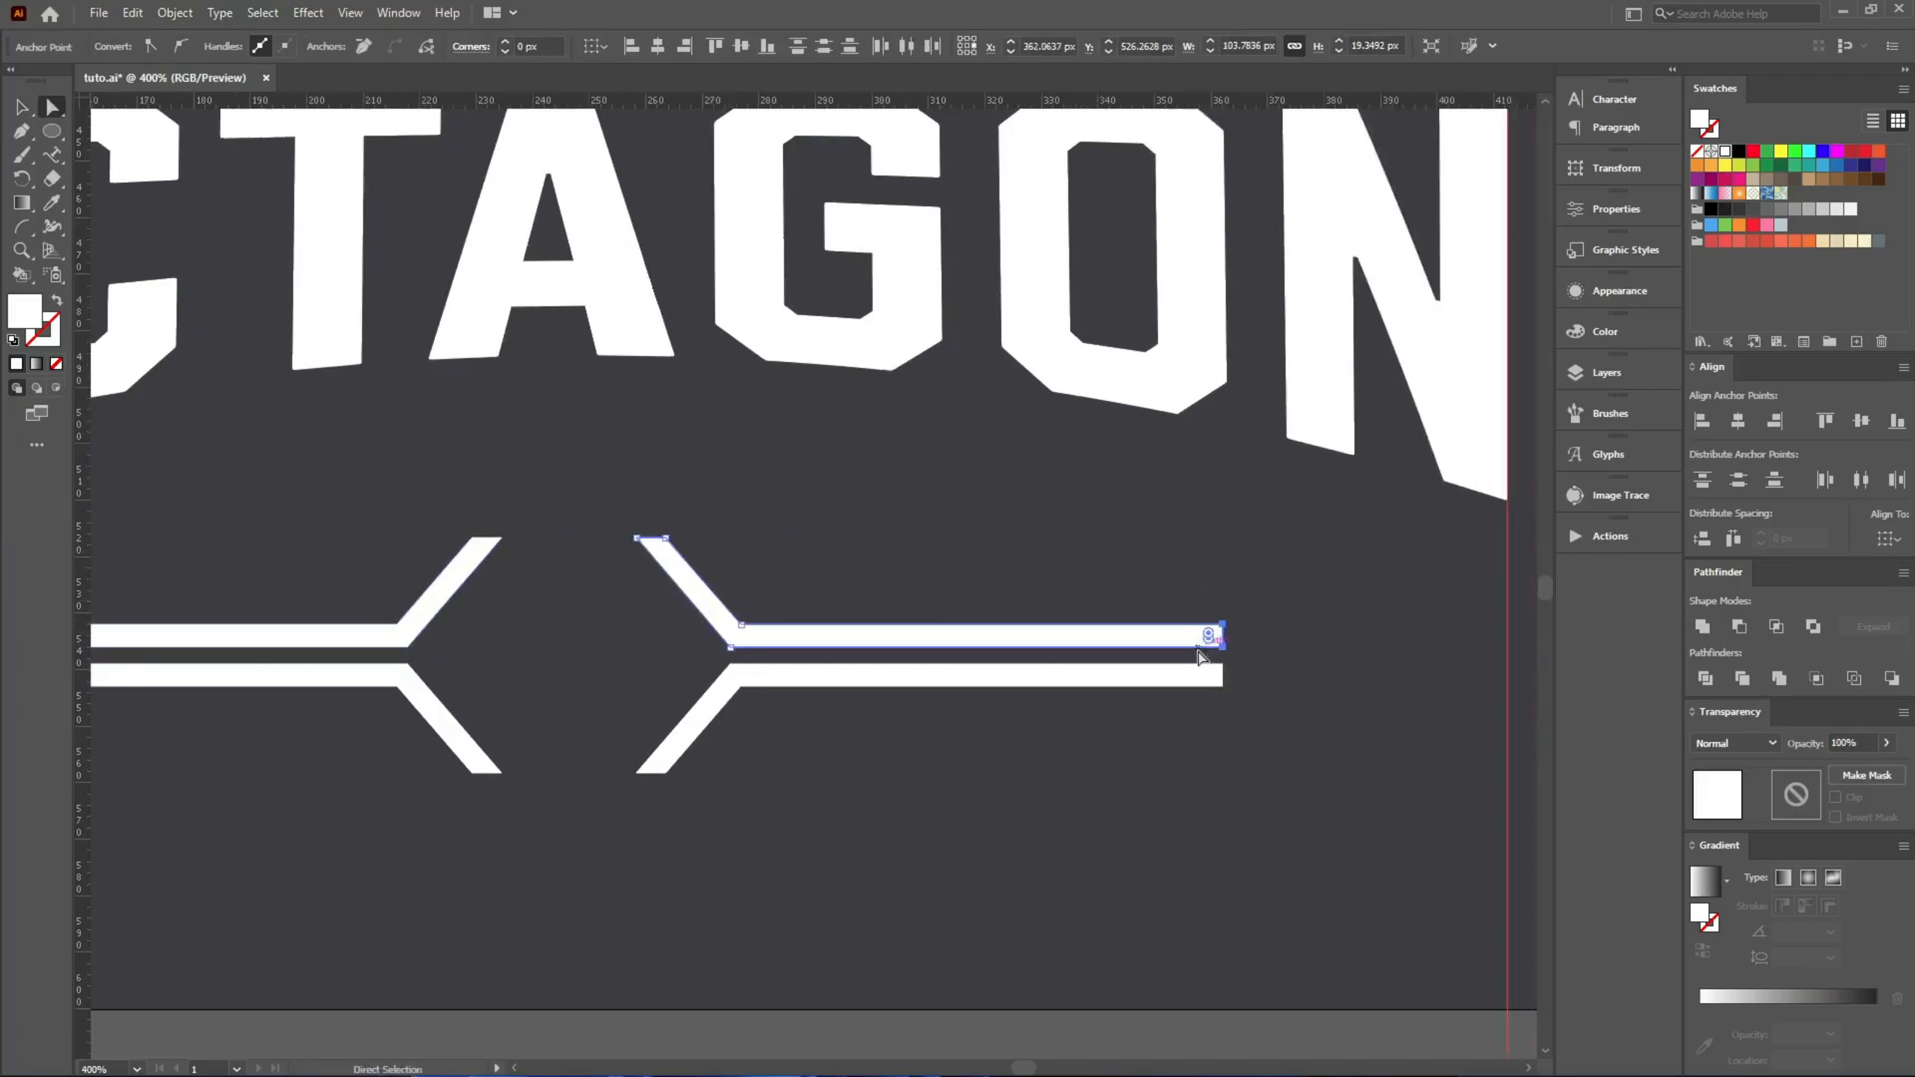
key(shift+Left)
click(1252, 745)
Draw a white hexagon in the gap between the slanted tips and align it vertically to the centre of the bars.
drag(52, 130, 140, 204)
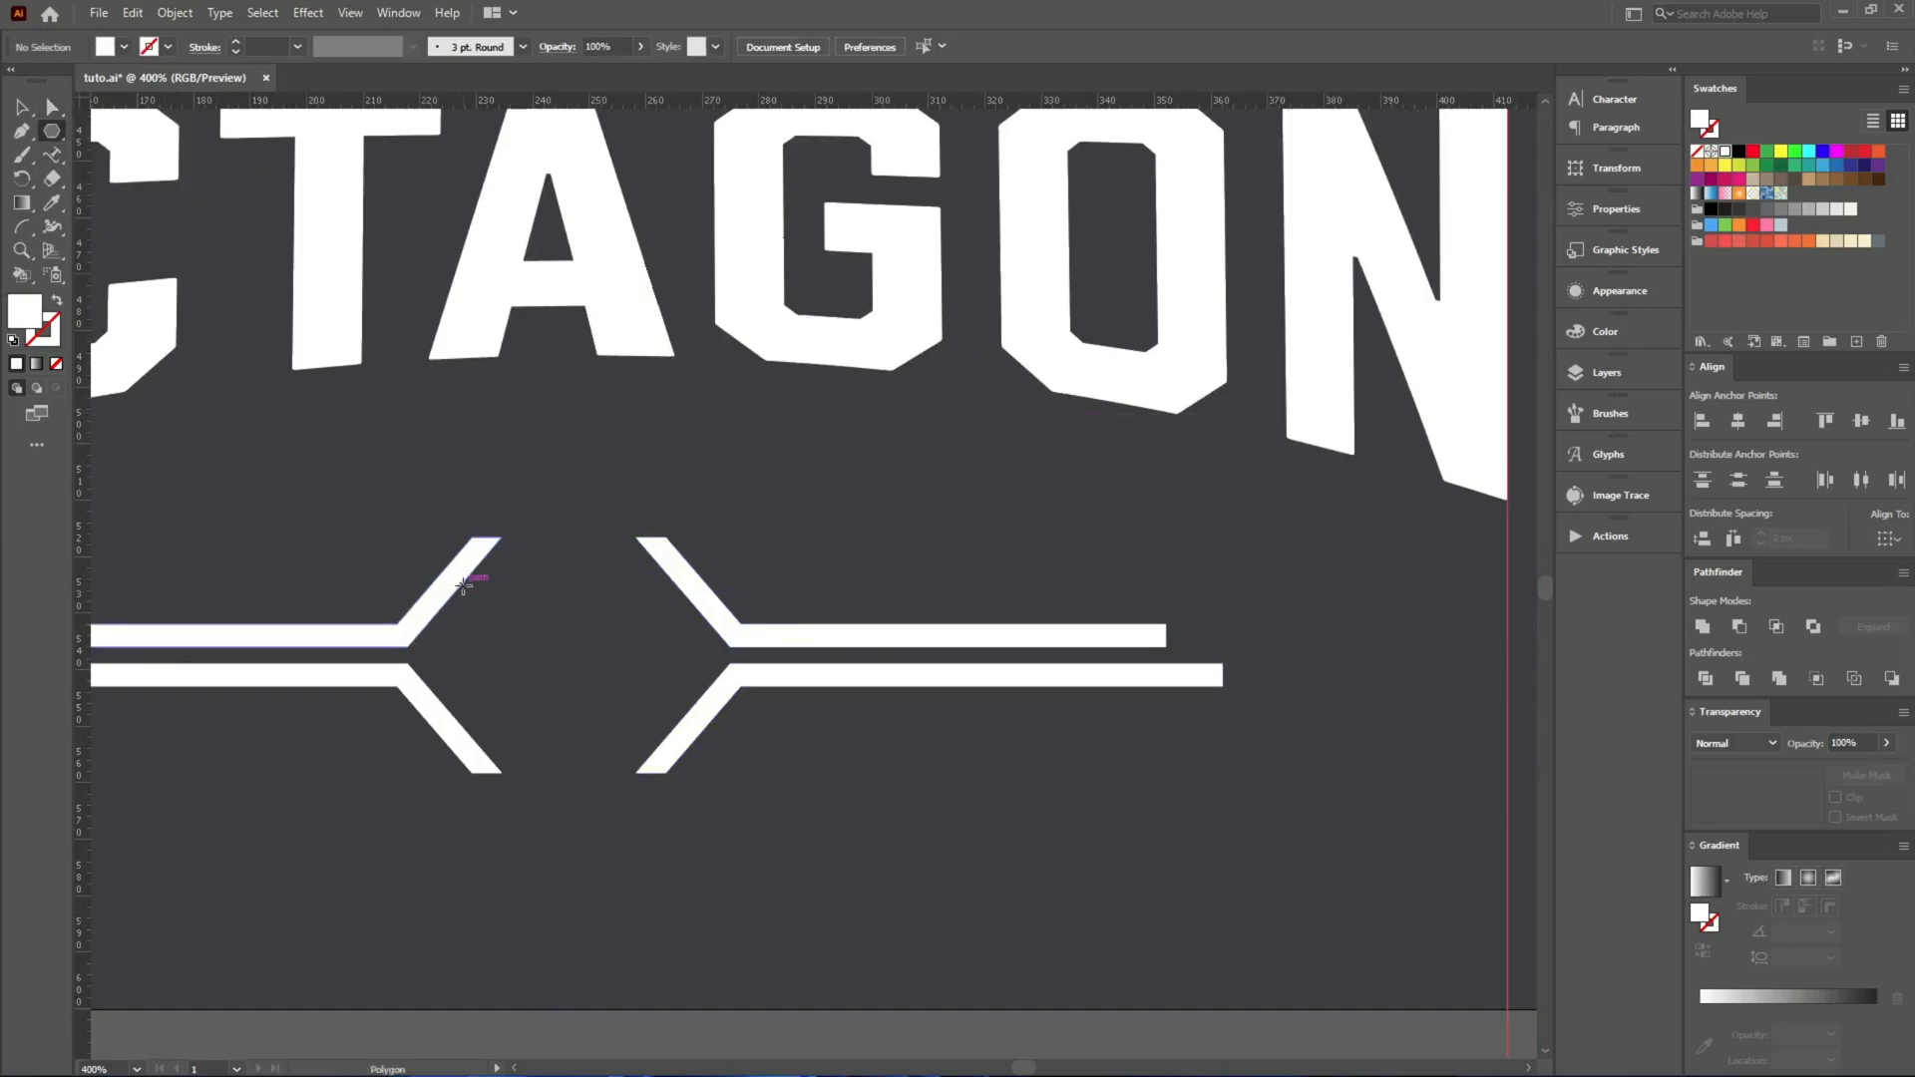
scroll(505, 641, up, 3)
drag(580, 526, 960, 667)
key(v)
key(ctrl+z)
drag(327, 312, 894, 666)
click(1859, 423)
click(1238, 446)
Resize the hexagon to about 52 px wide and 30 px high so its edges run parallel to the slanted tips.
click(651, 609)
drag(796, 619, 929, 617)
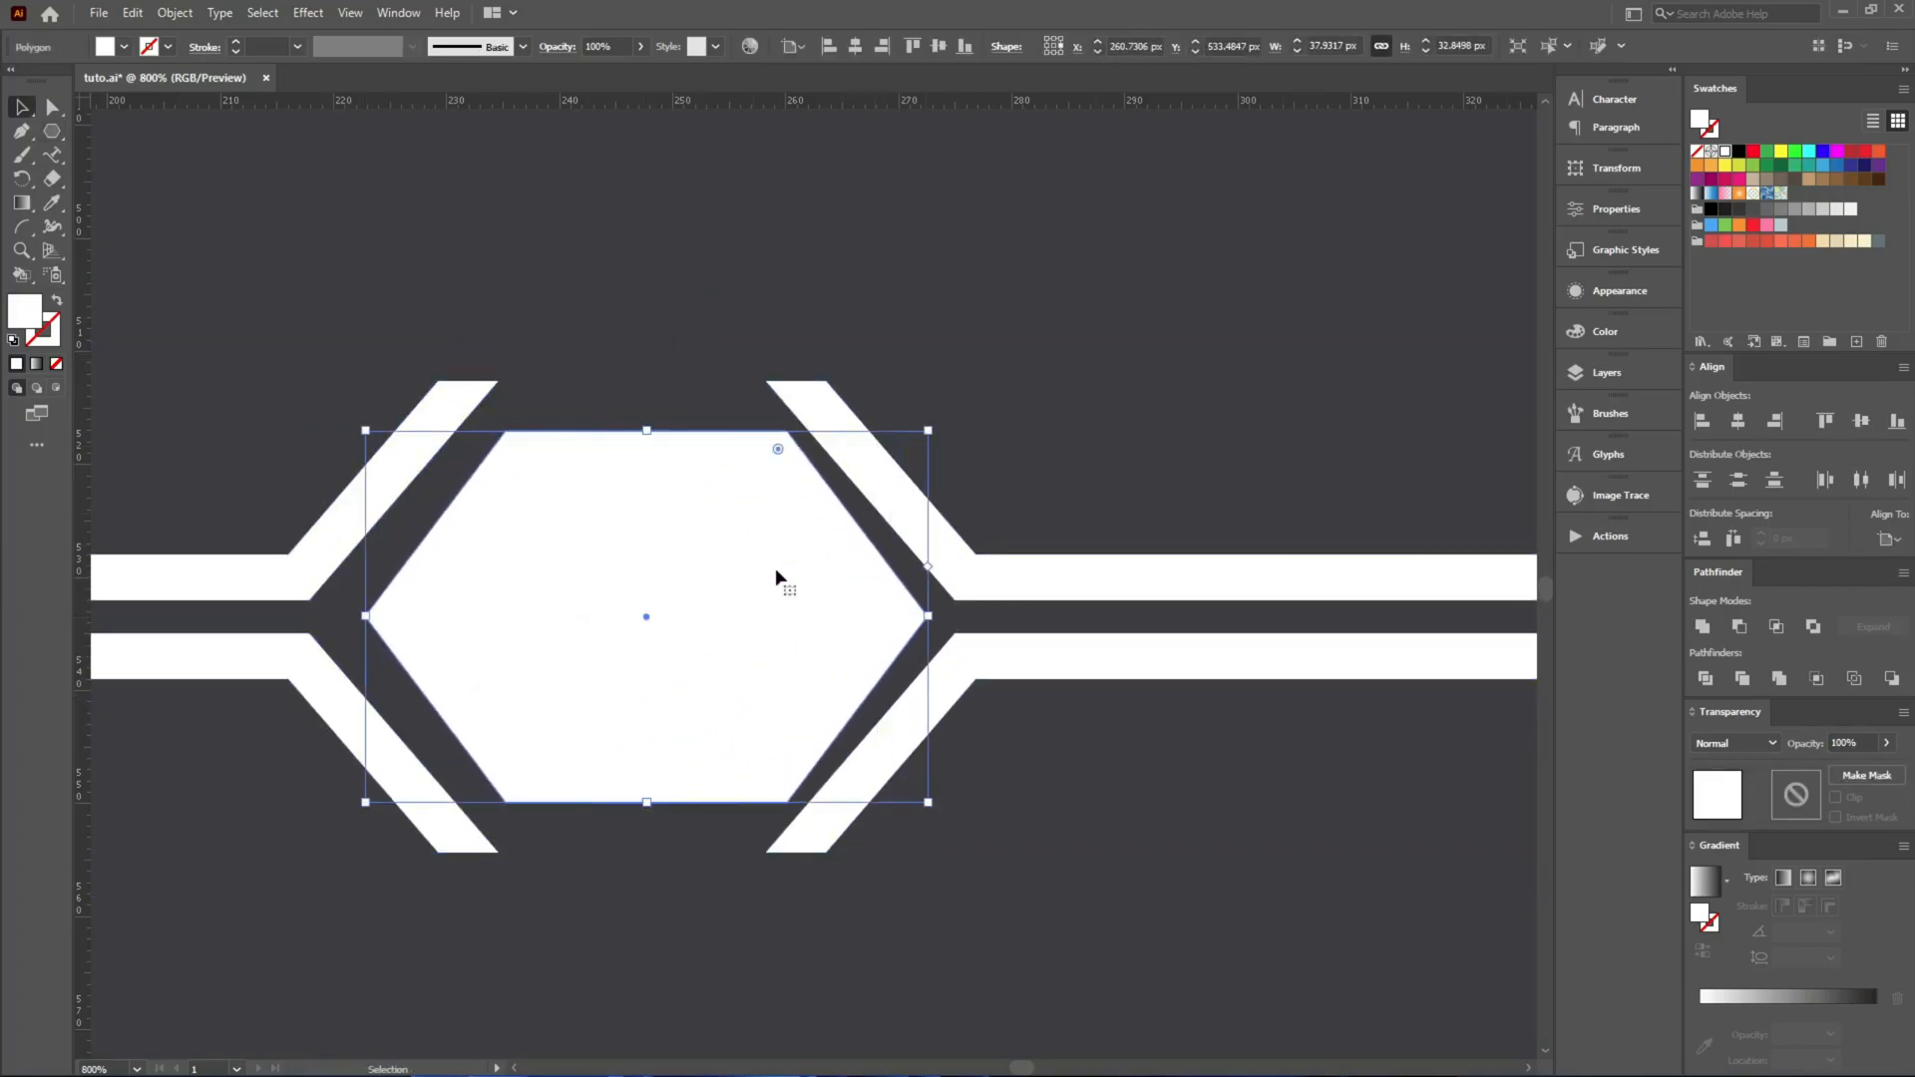
drag(365, 621, 340, 616)
drag(636, 800, 637, 792)
click(1050, 1014)
Draw an upright five-pointed star from the centre of the hexagon, nearly filling its height.
scroll(1047, 1001, down, 2)
scroll(970, 959, up, 1)
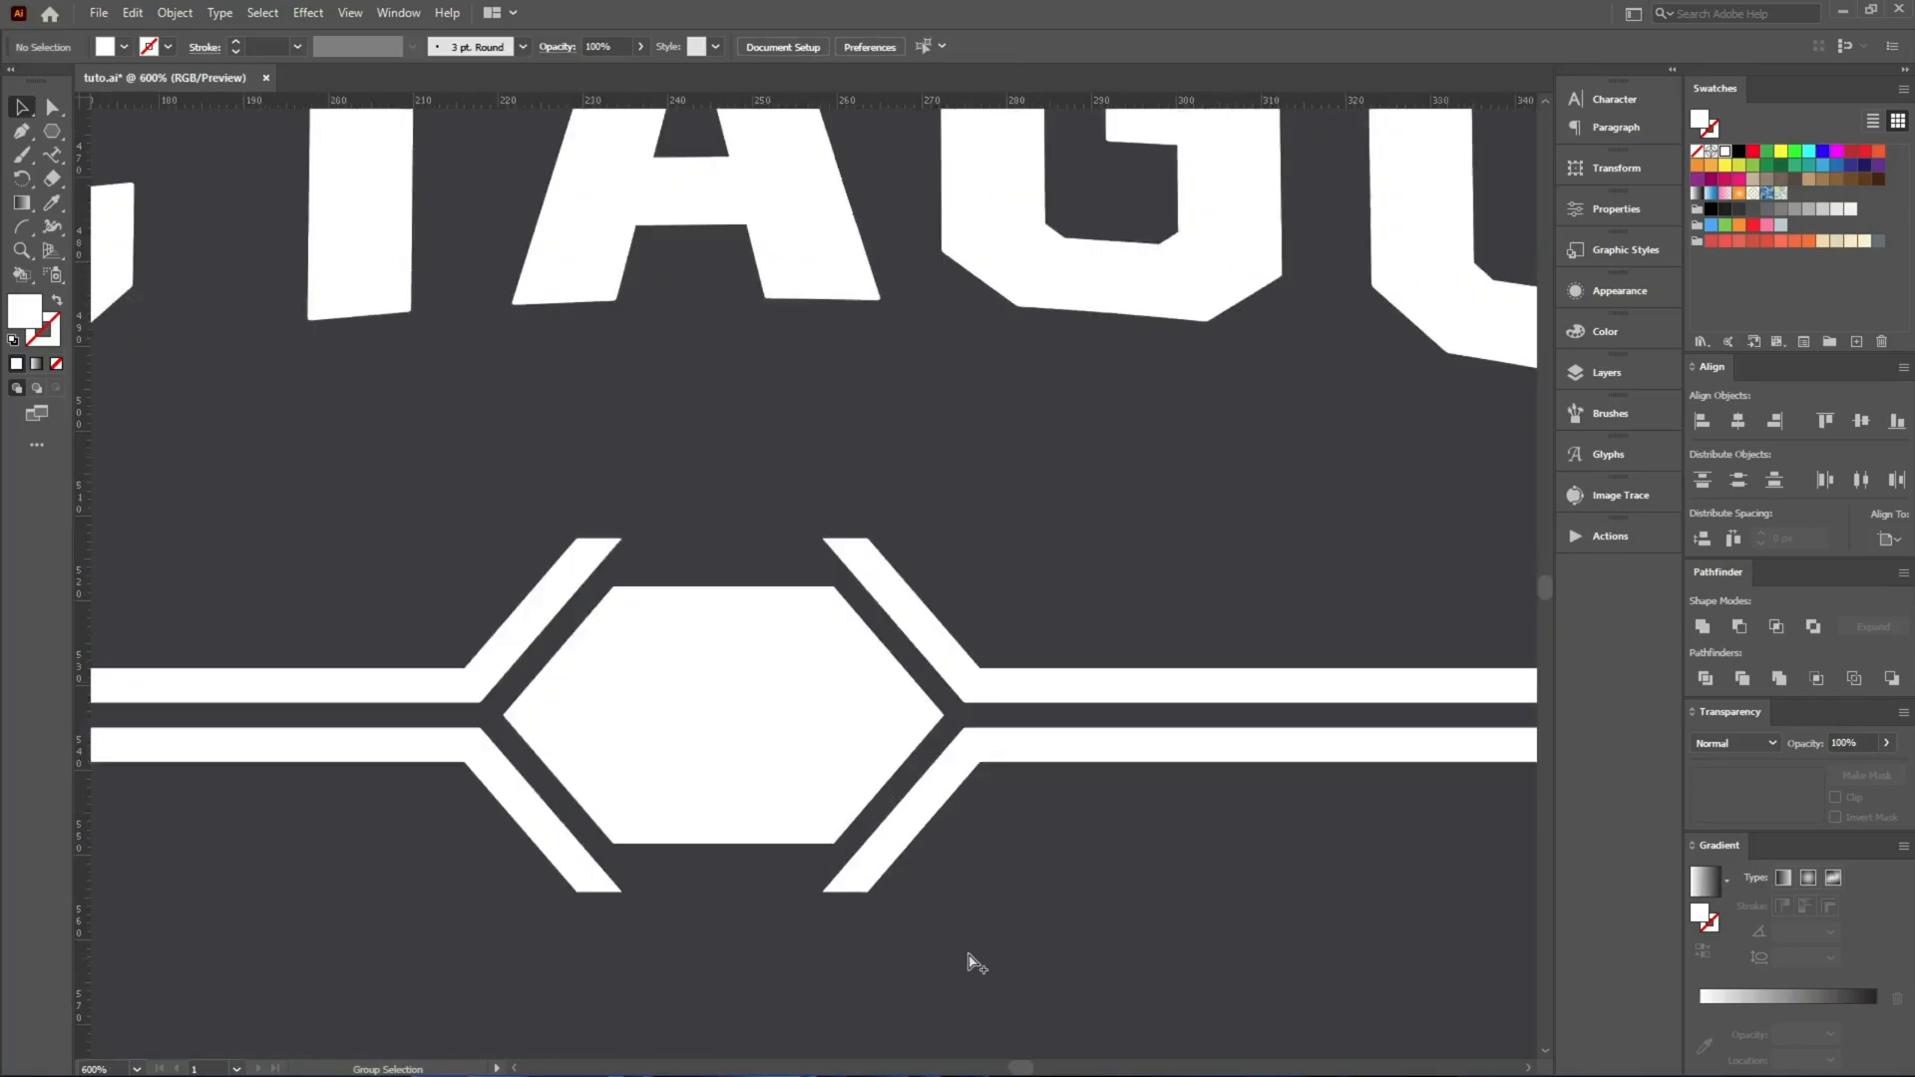
scroll(972, 963, up, 1)
click(625, 705)
drag(52, 131, 120, 204)
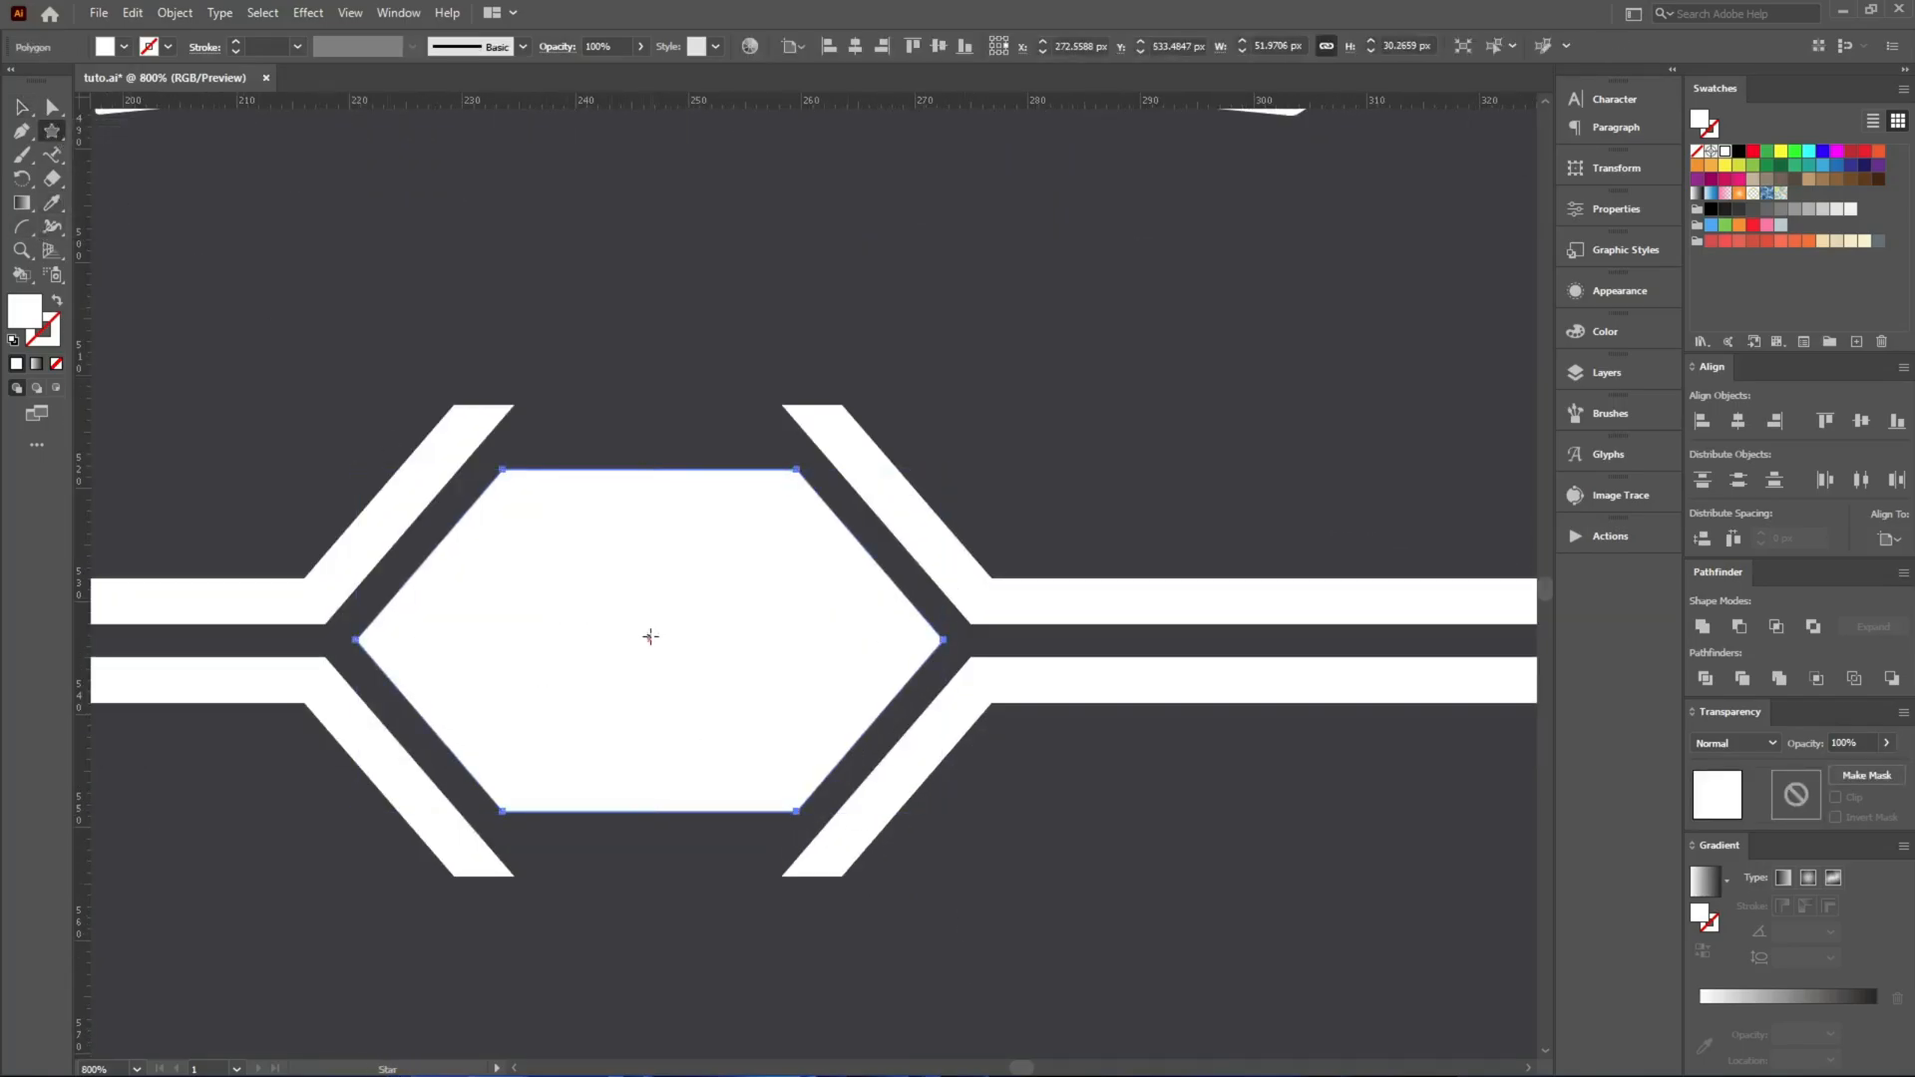
drag(652, 639, 767, 759)
Centre the star vertically on the hexagon and cut it out of the shape with Minus Front.
key(v)
shift+click(746, 524)
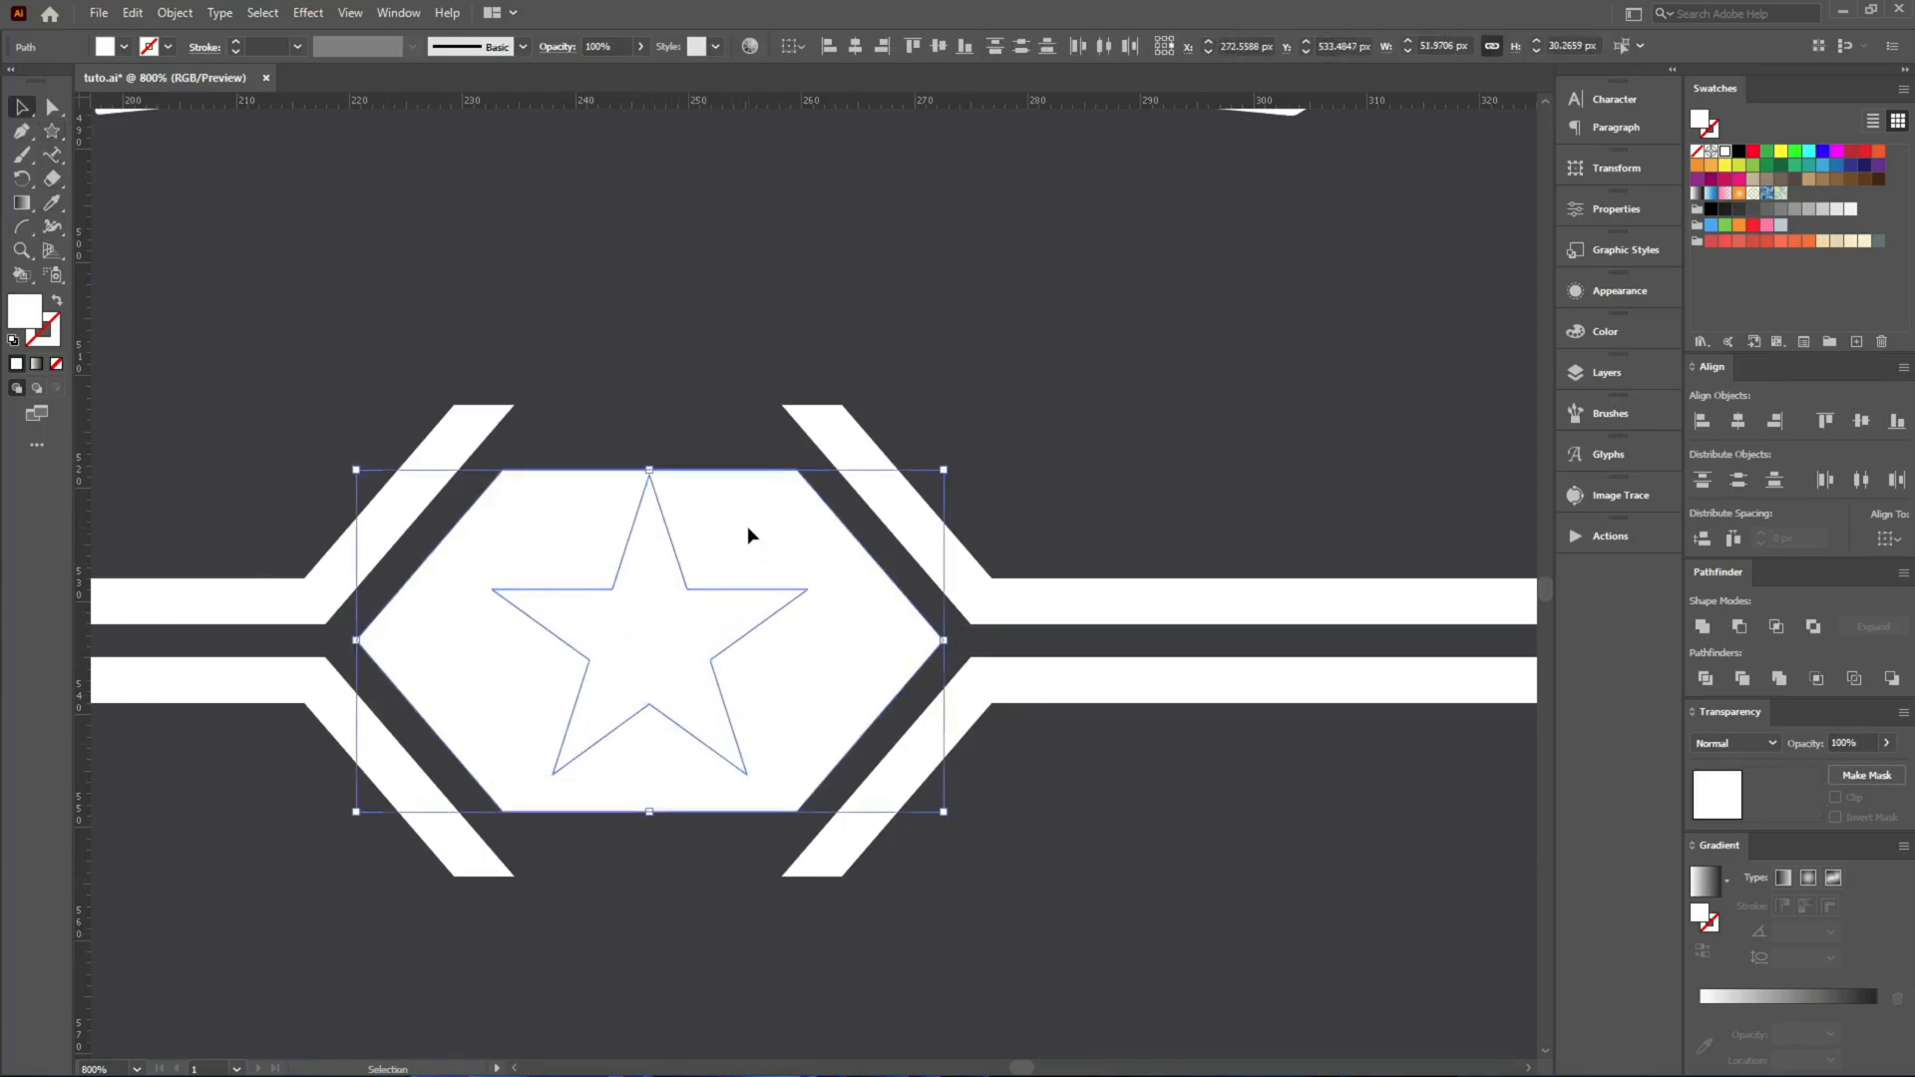
click(1858, 421)
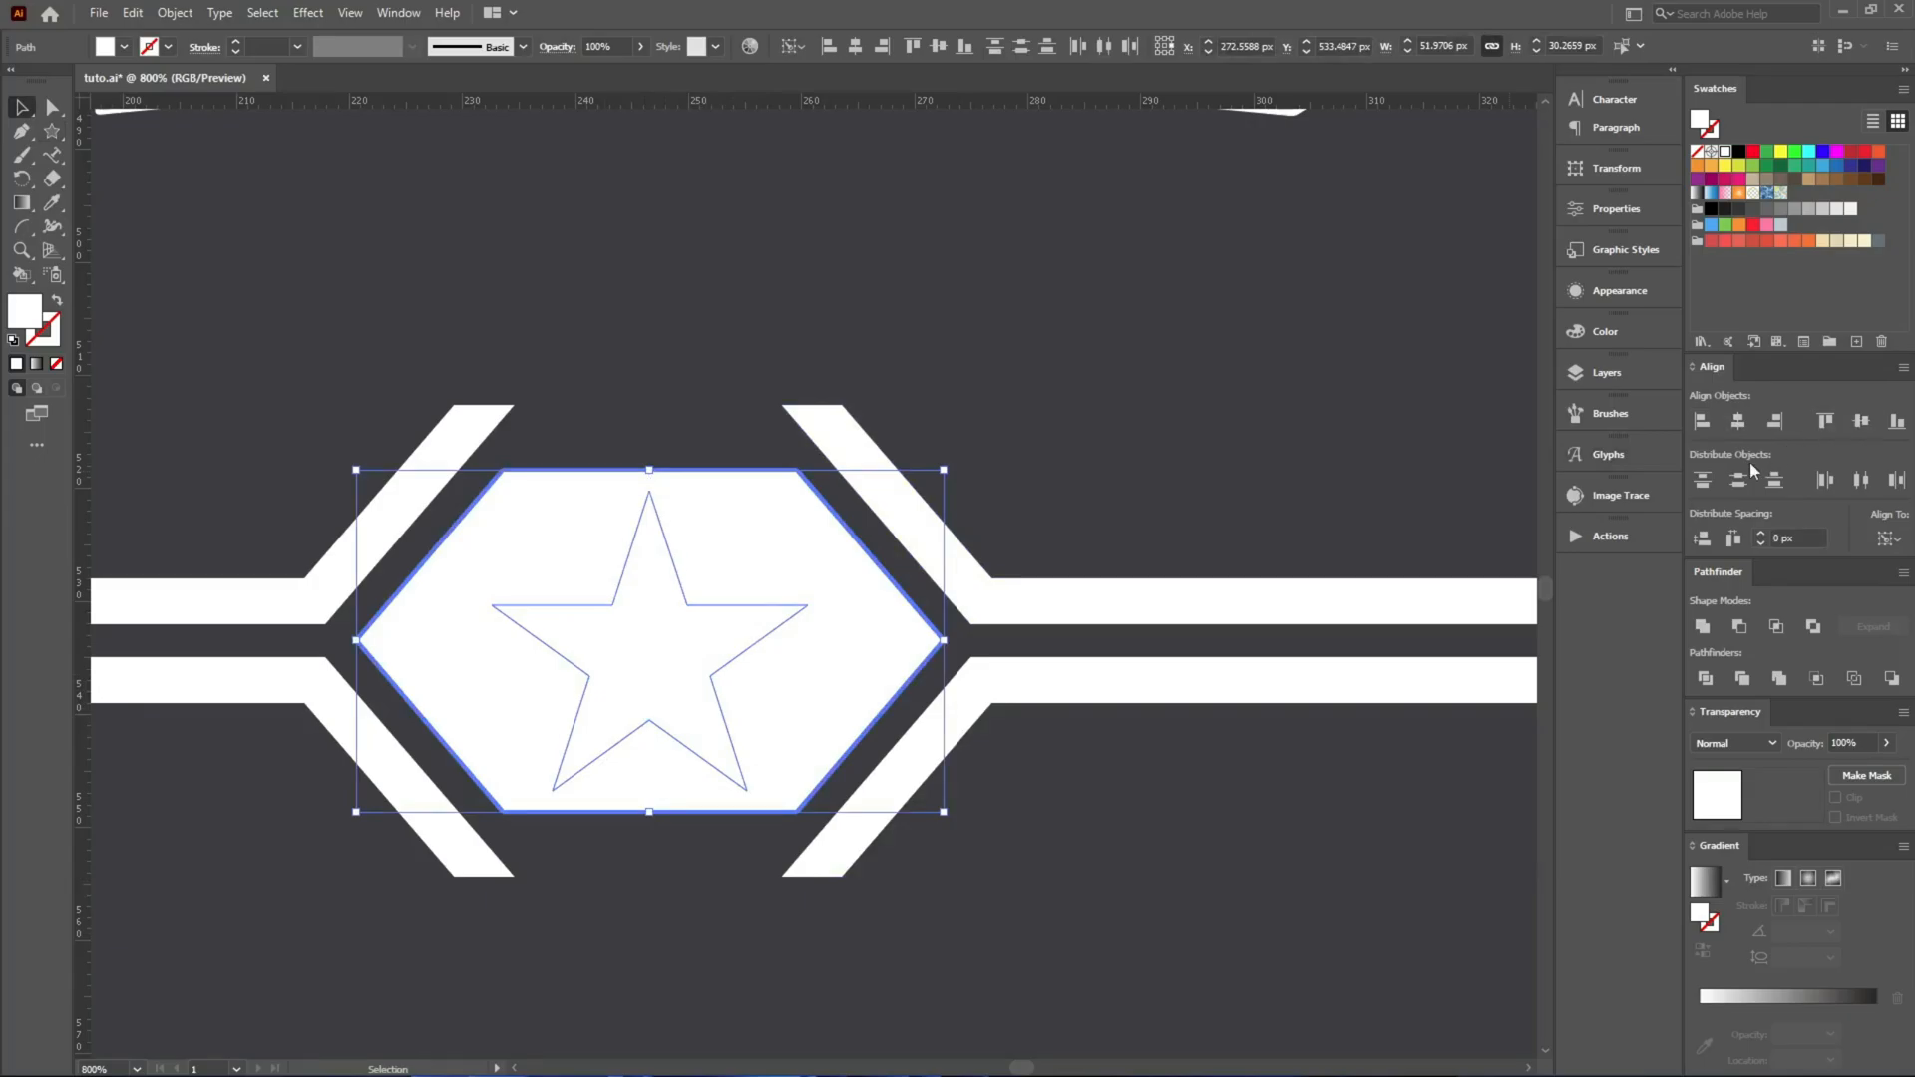
click(1741, 628)
Group the four bars with the star hexagon and centre the ornament horizontally on the artboard.
scroll(785, 754, down, 3)
click(1069, 881)
drag(1073, 883, 393, 591)
key(a)
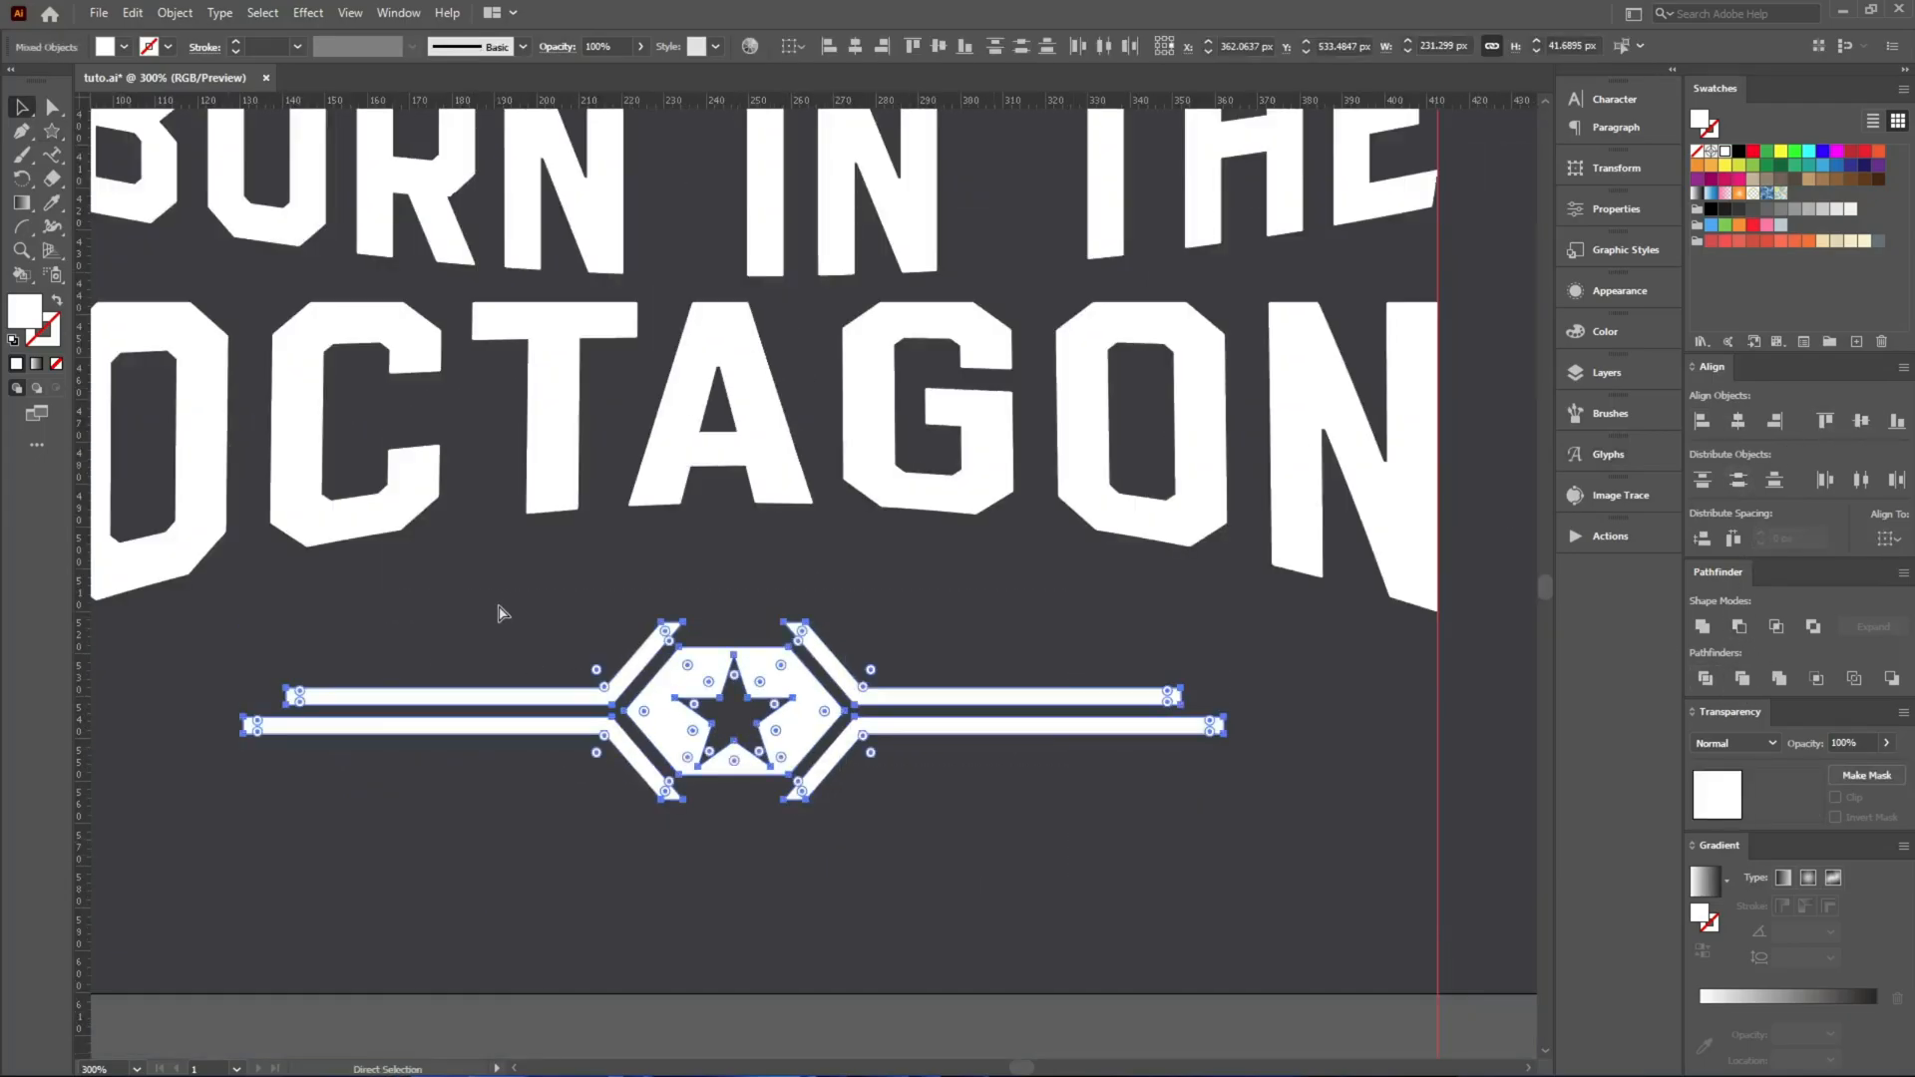
key(ctrl+g)
key(v)
click(854, 48)
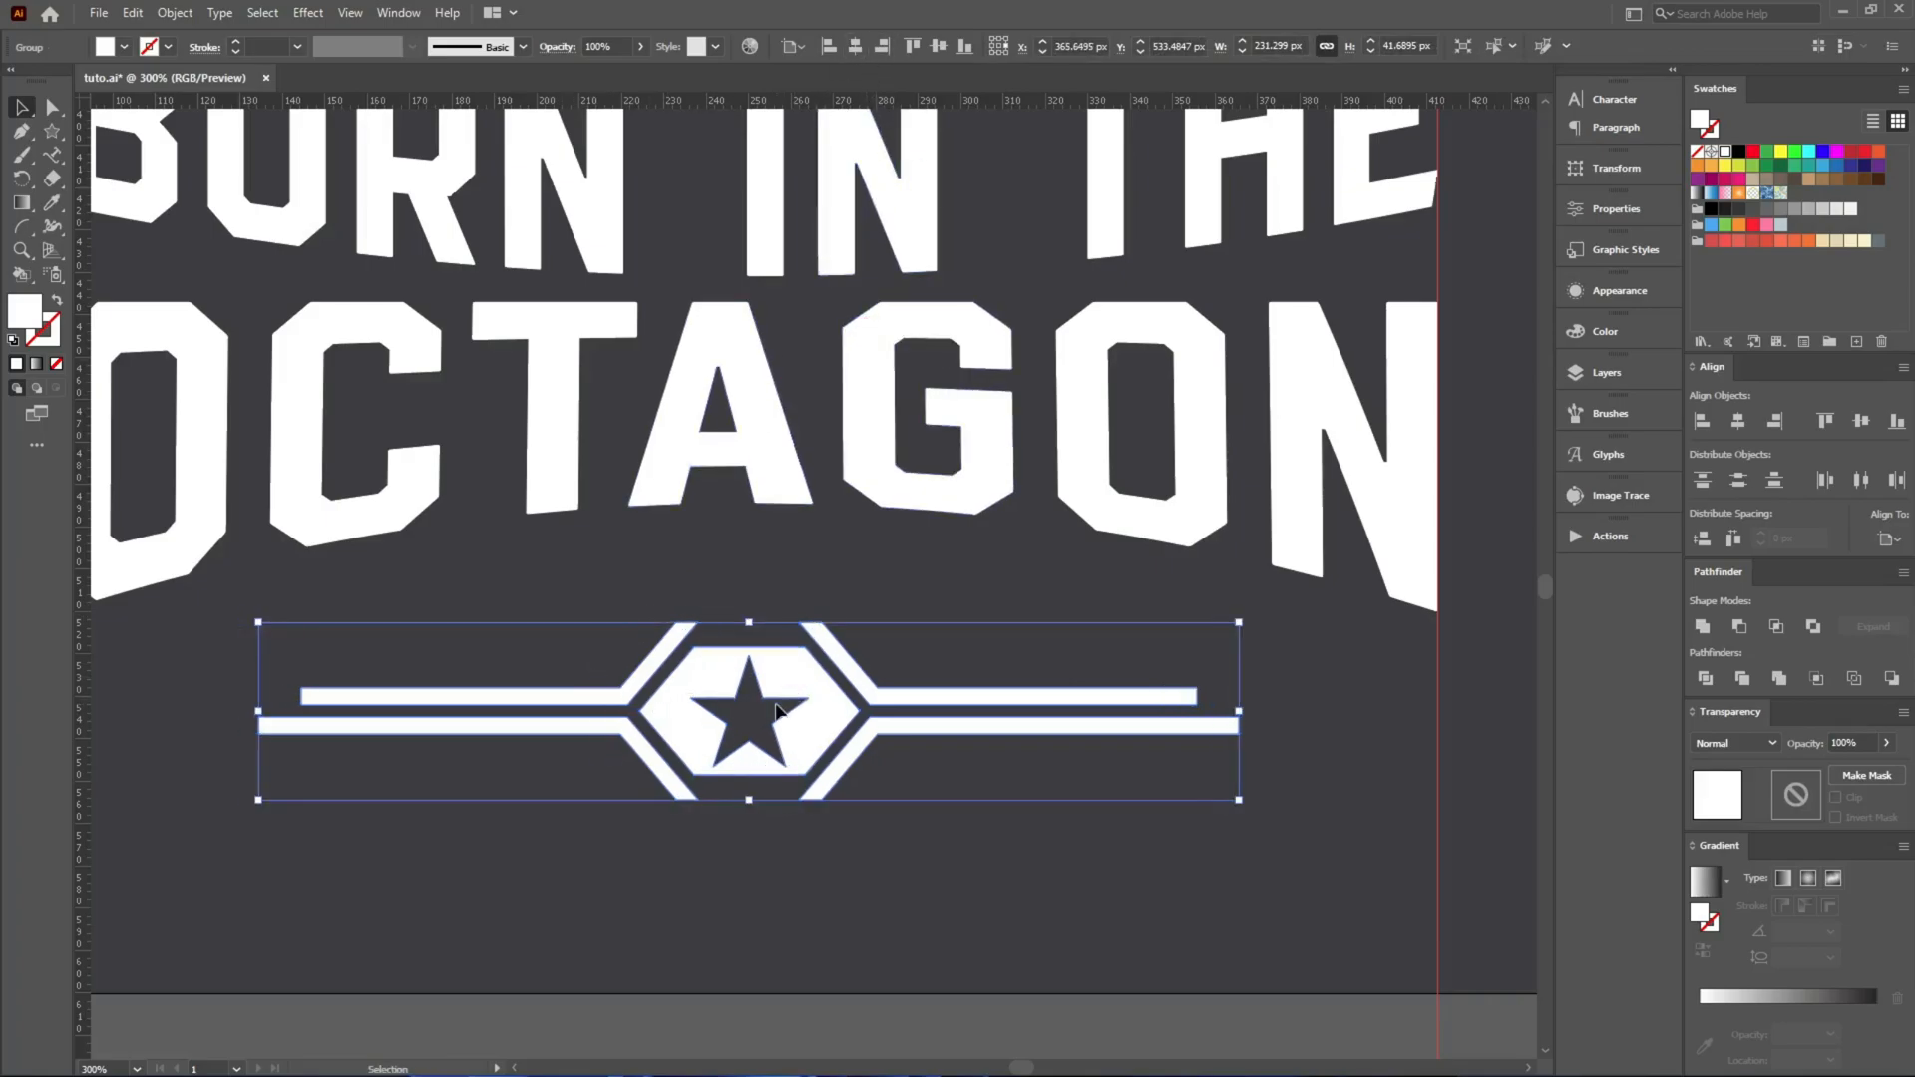
Move the ornament up beneath OCTAGON and scale it down proportionally to about two thirds of its size.
drag(812, 676, 794, 582)
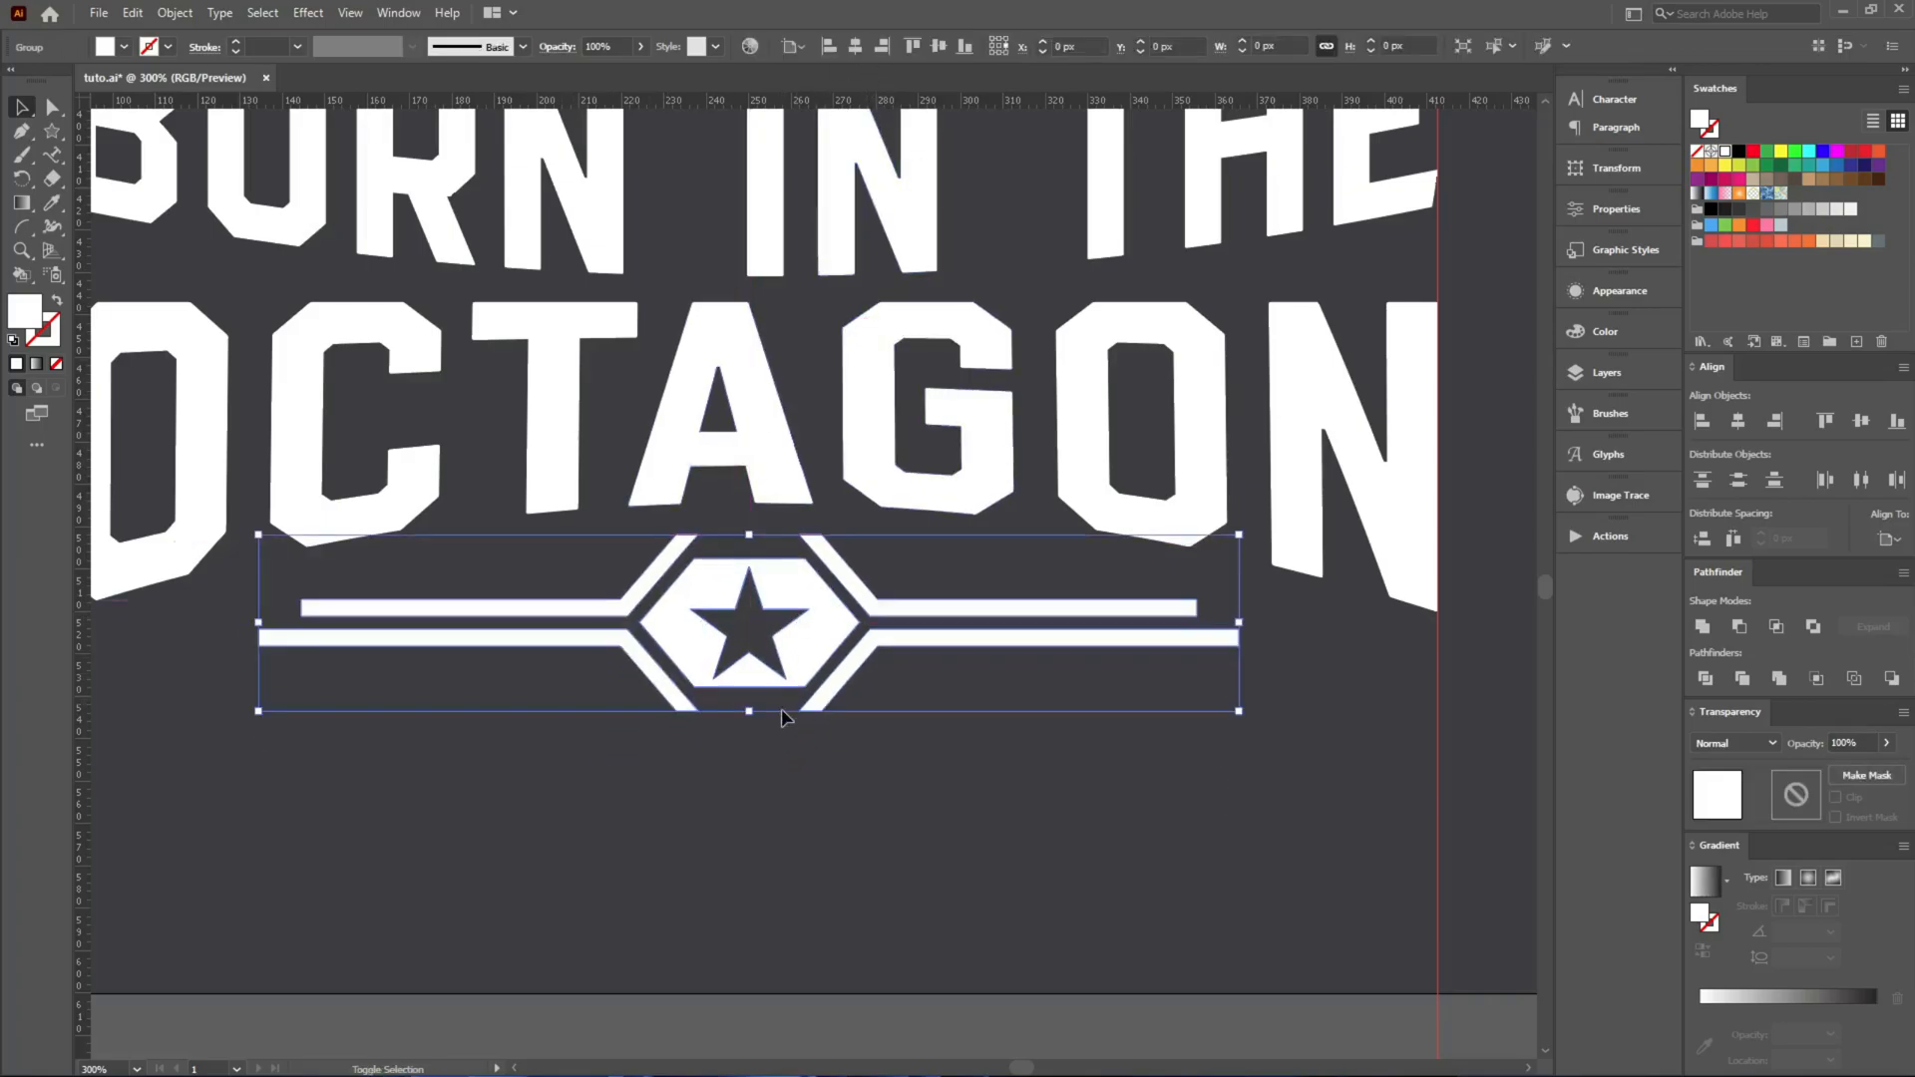
drag(748, 705, 744, 654)
Stretch the outer ends of the ornament's bars outward on both sides to an overall width of about 195 px.
key(a)
click(1139, 703)
drag(995, 561, 994, 560)
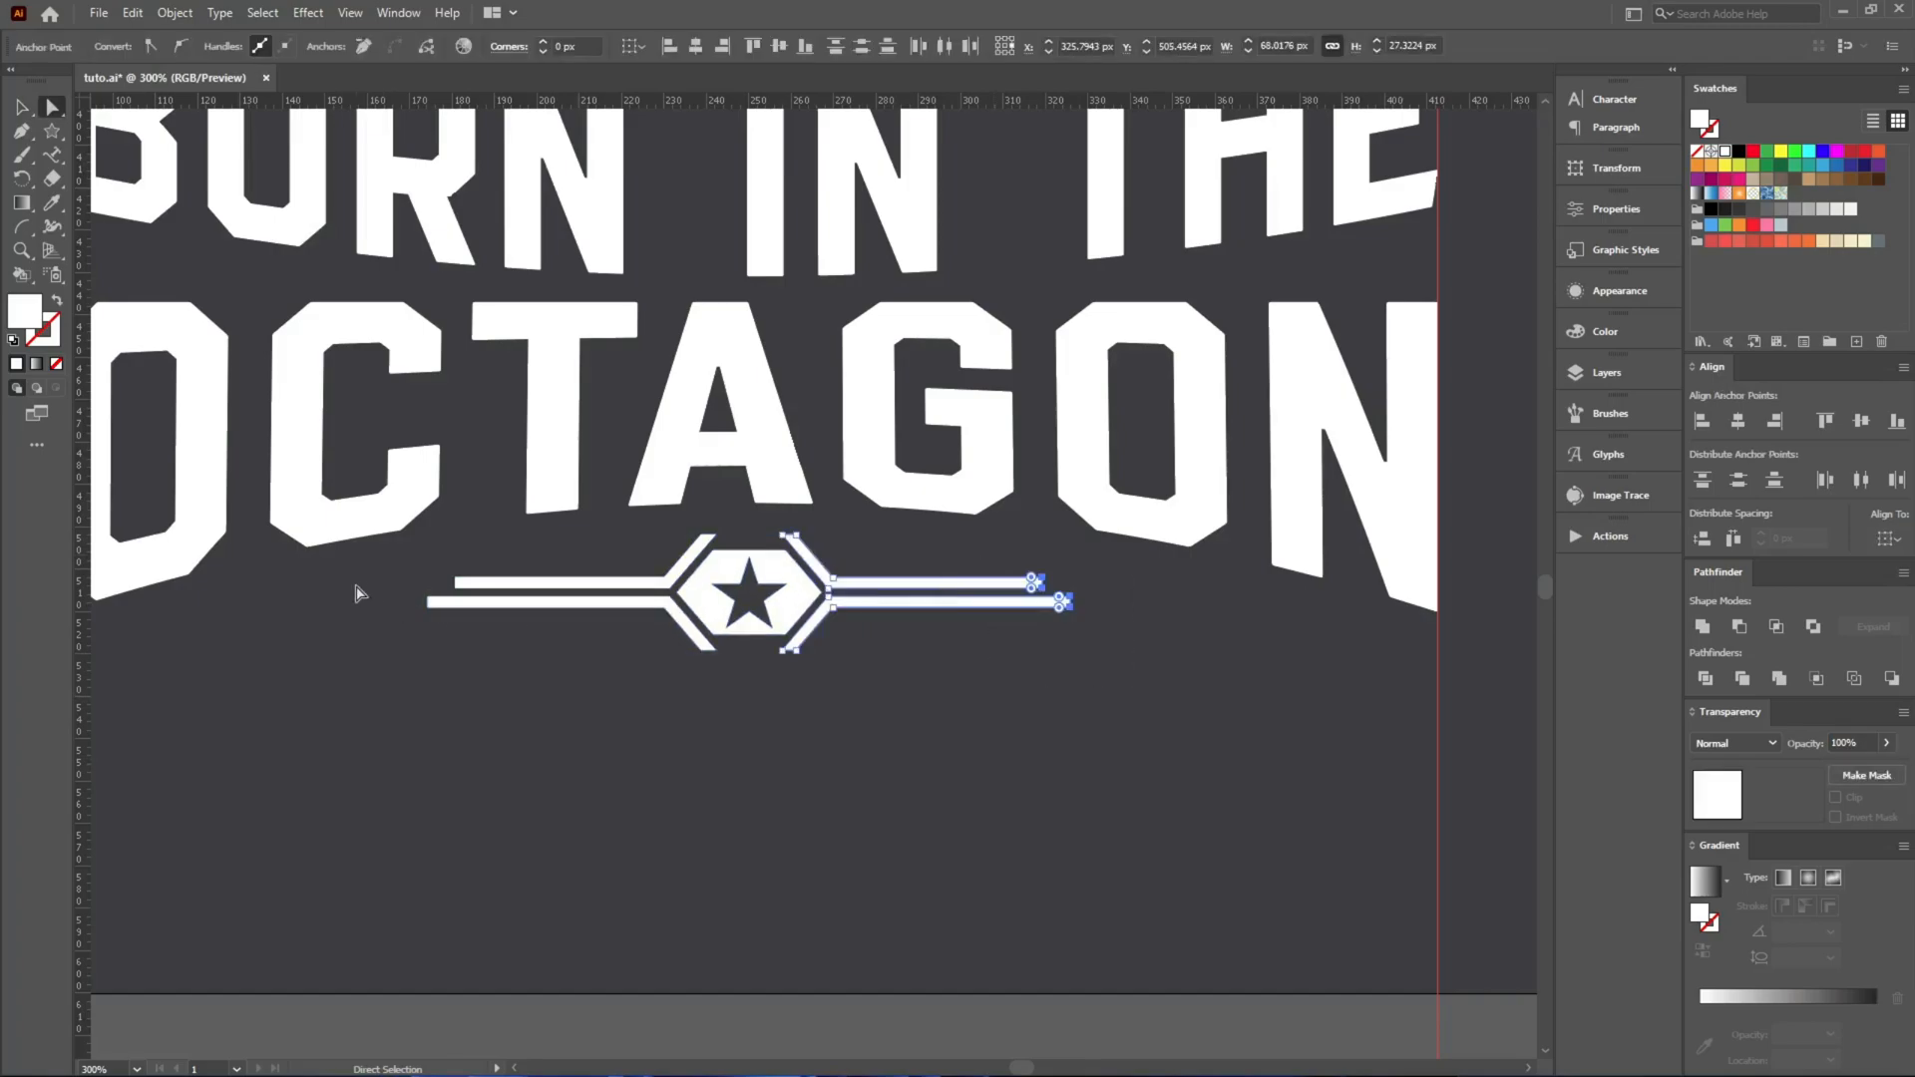
drag(492, 631, 319, 602)
key(s)
key(v)
click(458, 751)
Nudge the star ornament up slightly closer to OCTAGON.
drag(825, 789, 692, 555)
key(Up)
key(Up)
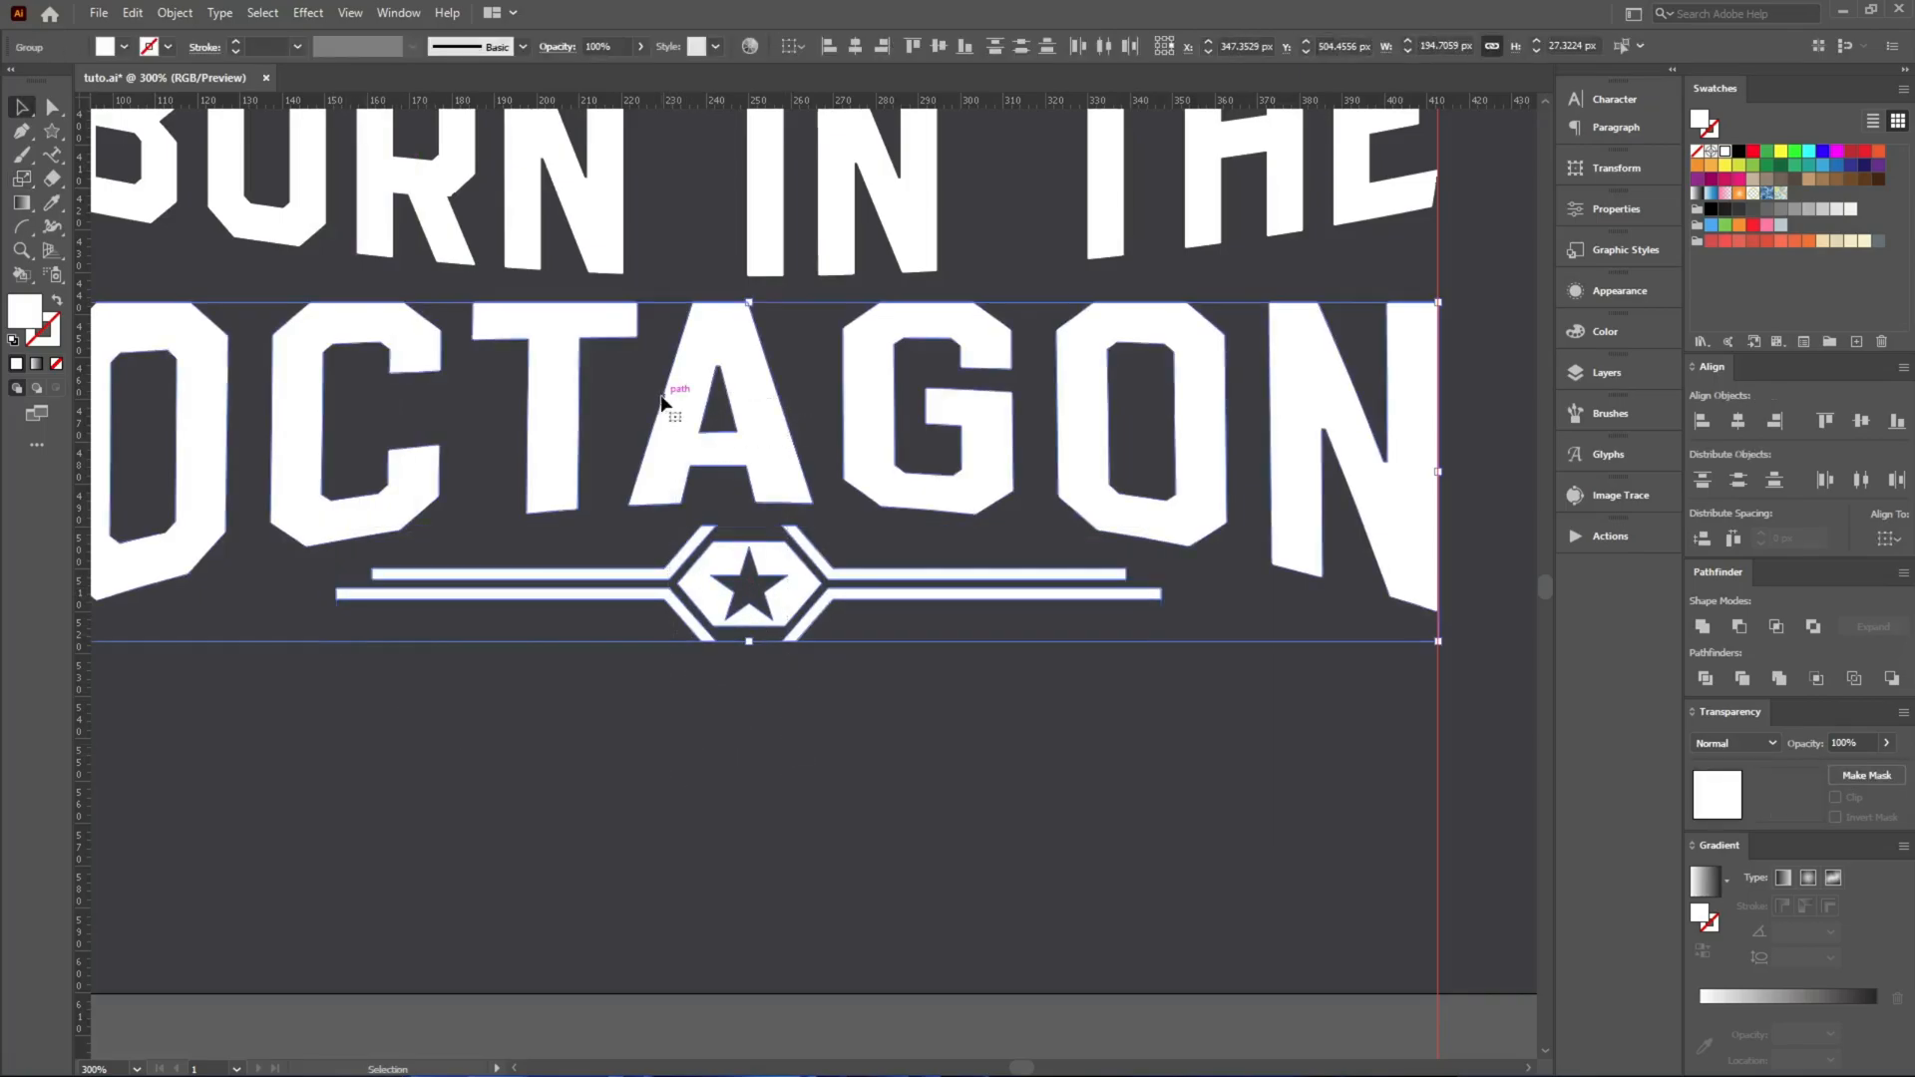
click(676, 696)
Draw a rising curved path about 78 px wide beneath THE with the Pen tool and swap its fill and stroke.
scroll(684, 649, down, 2)
scroll(1085, 486, up, 4)
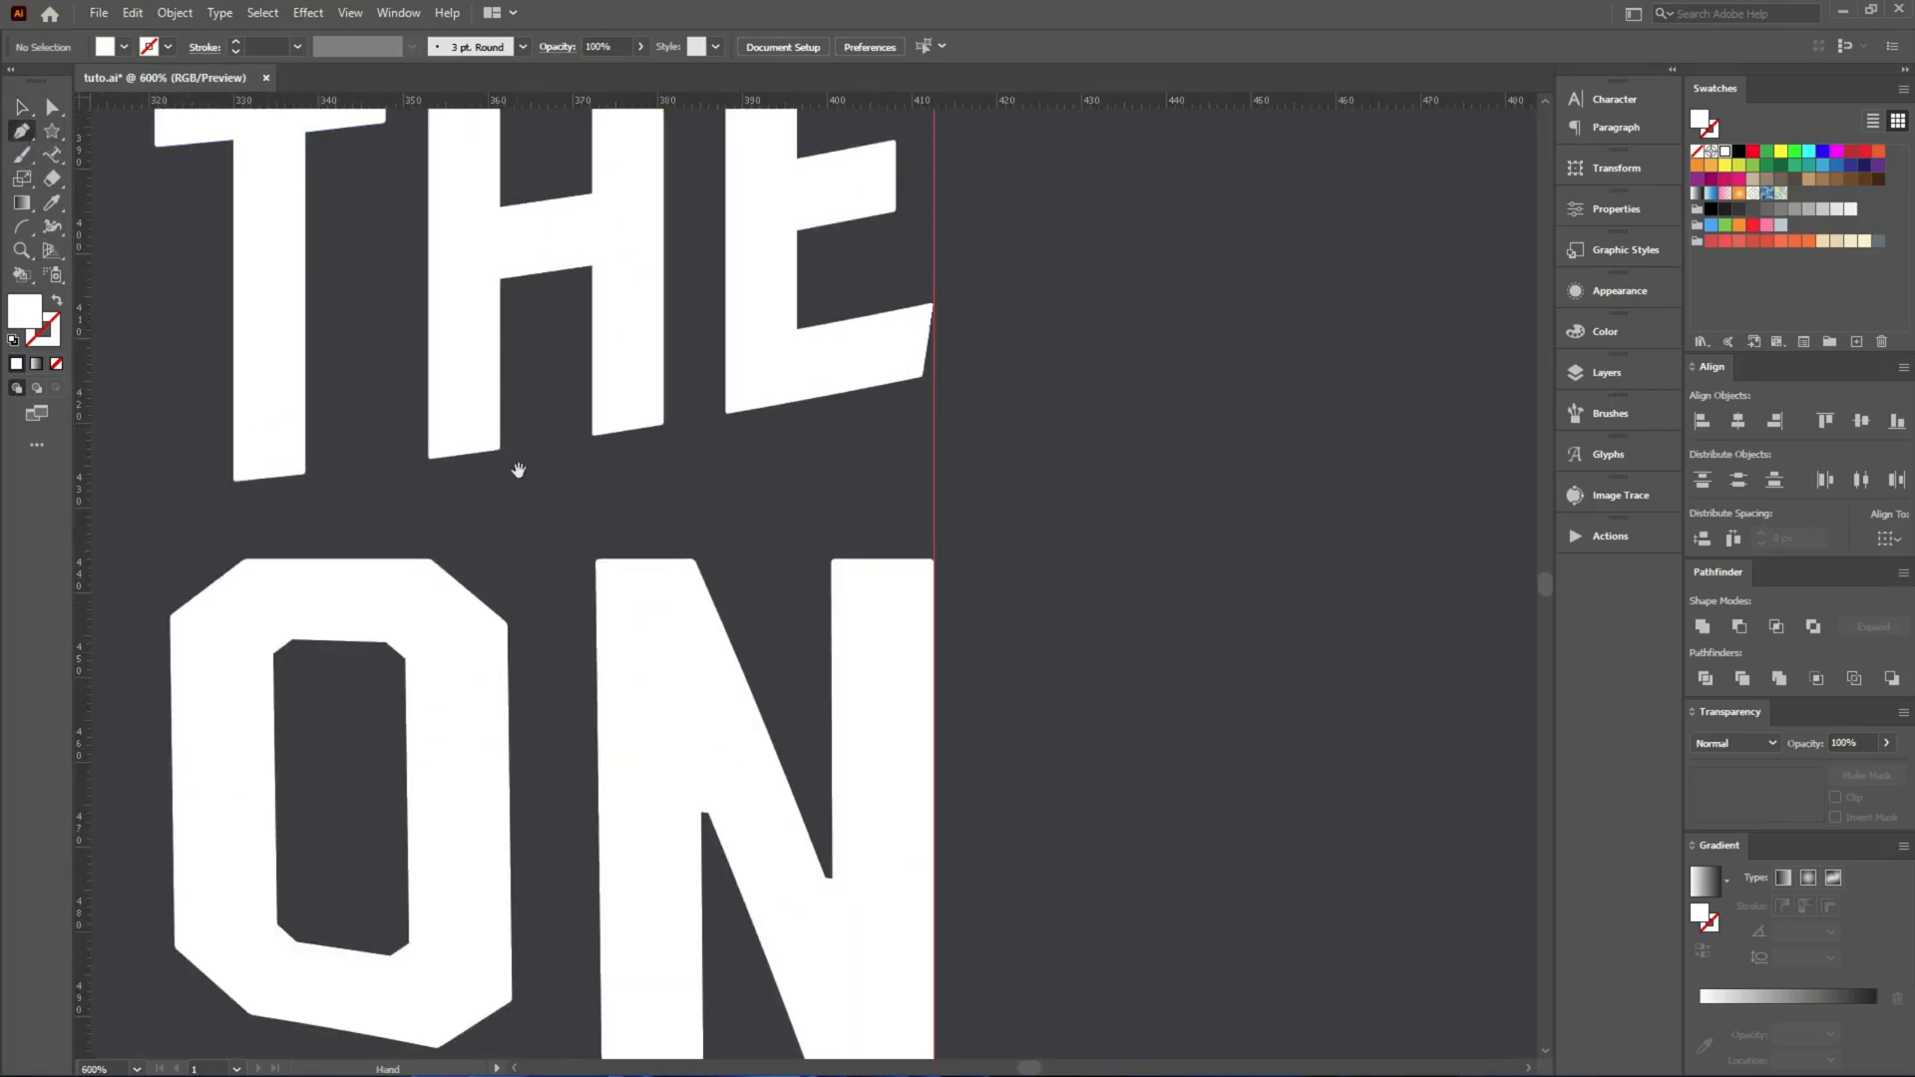
drag(516, 469, 933, 470)
click(1466, 435)
drag(802, 546, 387, 552)
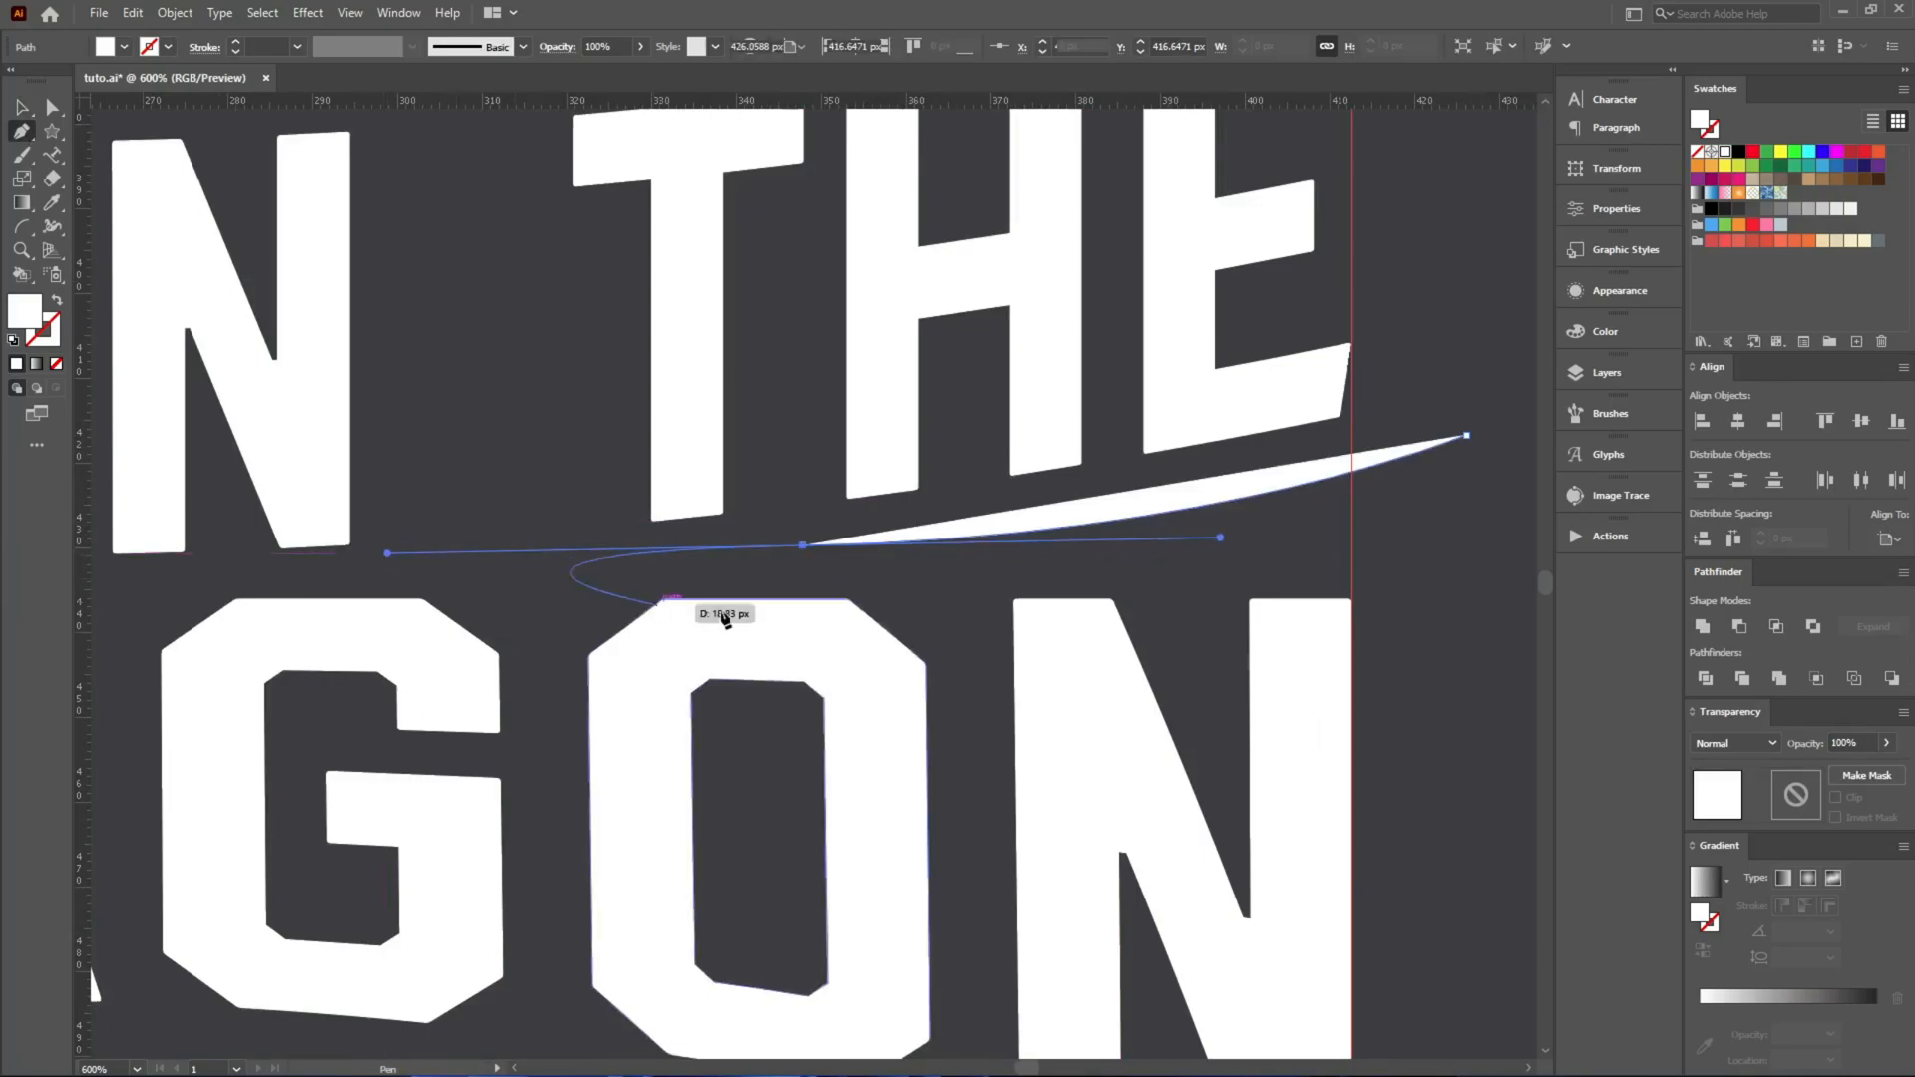
key(a)
drag(803, 545, 803, 554)
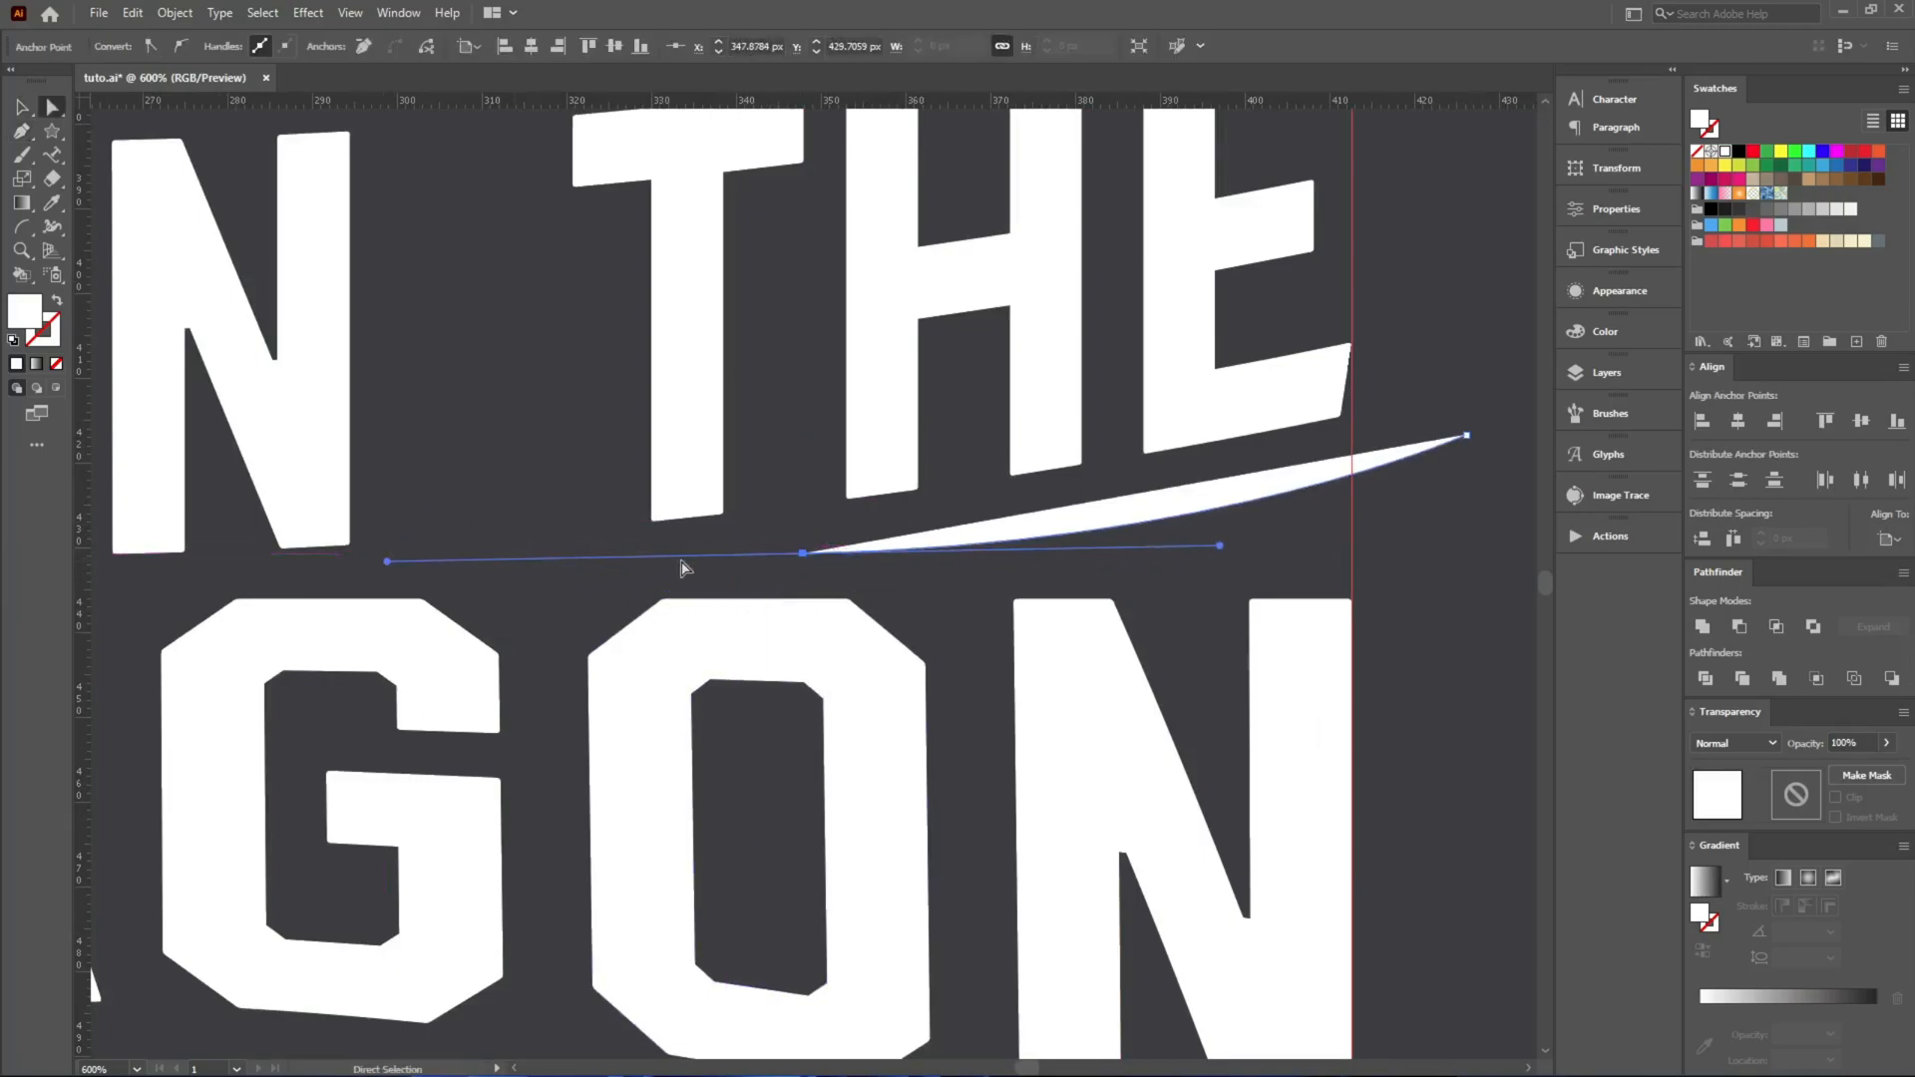
click(60, 301)
key(v)
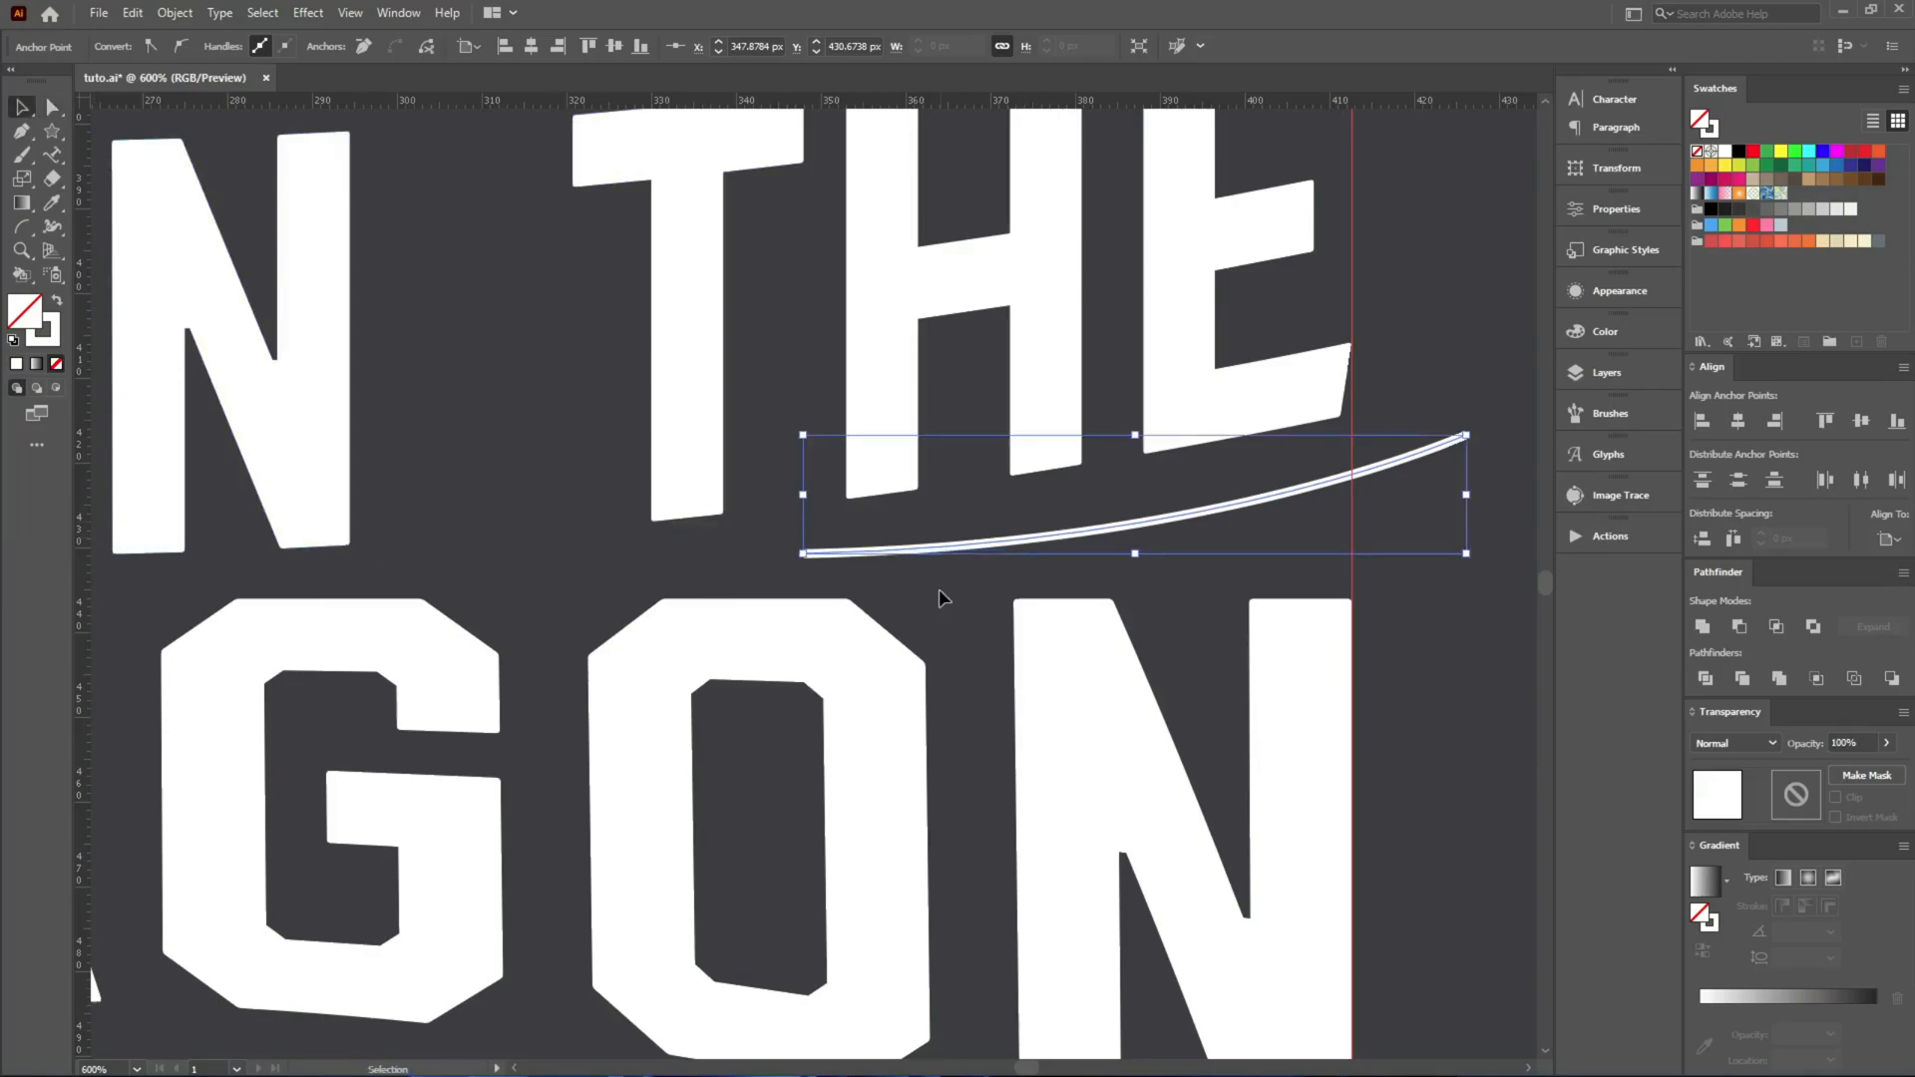
Apply the triangular tapered width profile to the curve and set its stroke weight to 9 pt.
click(412, 48)
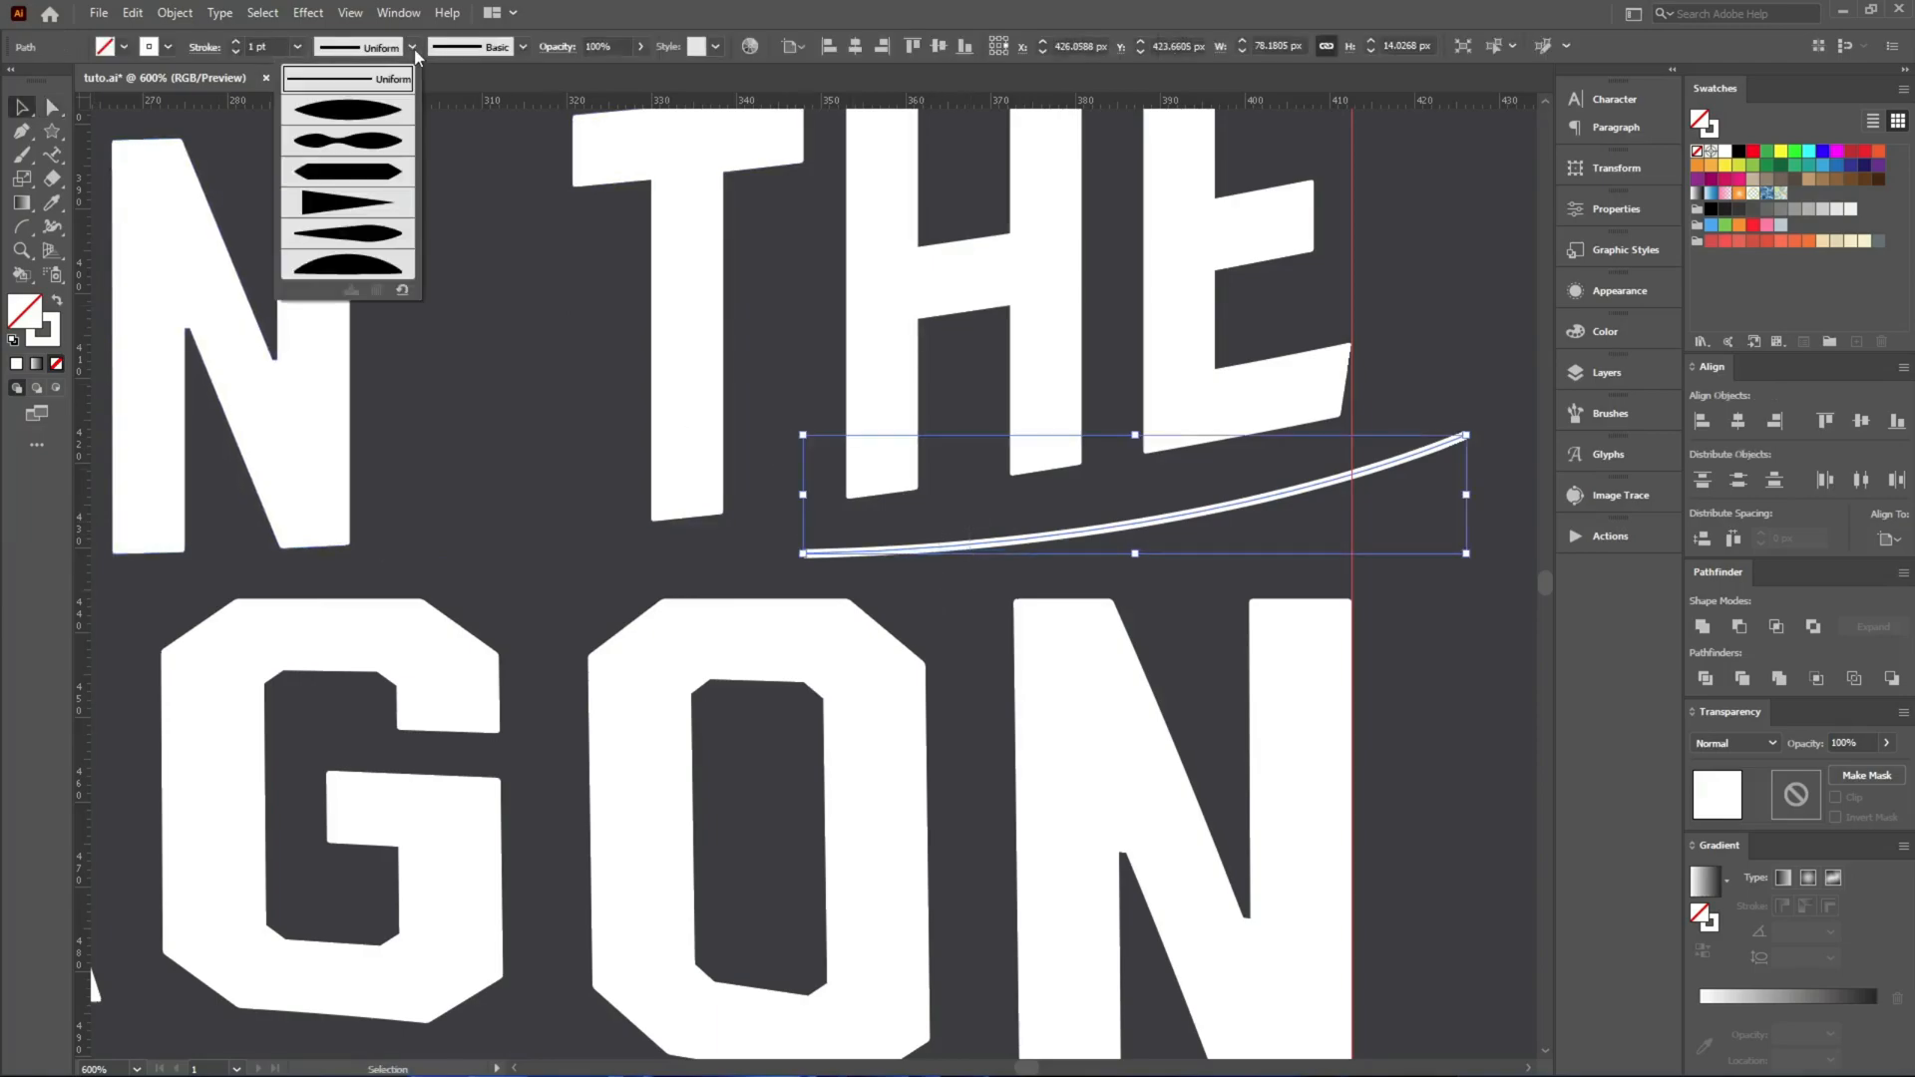
click(349, 203)
scroll(279, 40, up, 10)
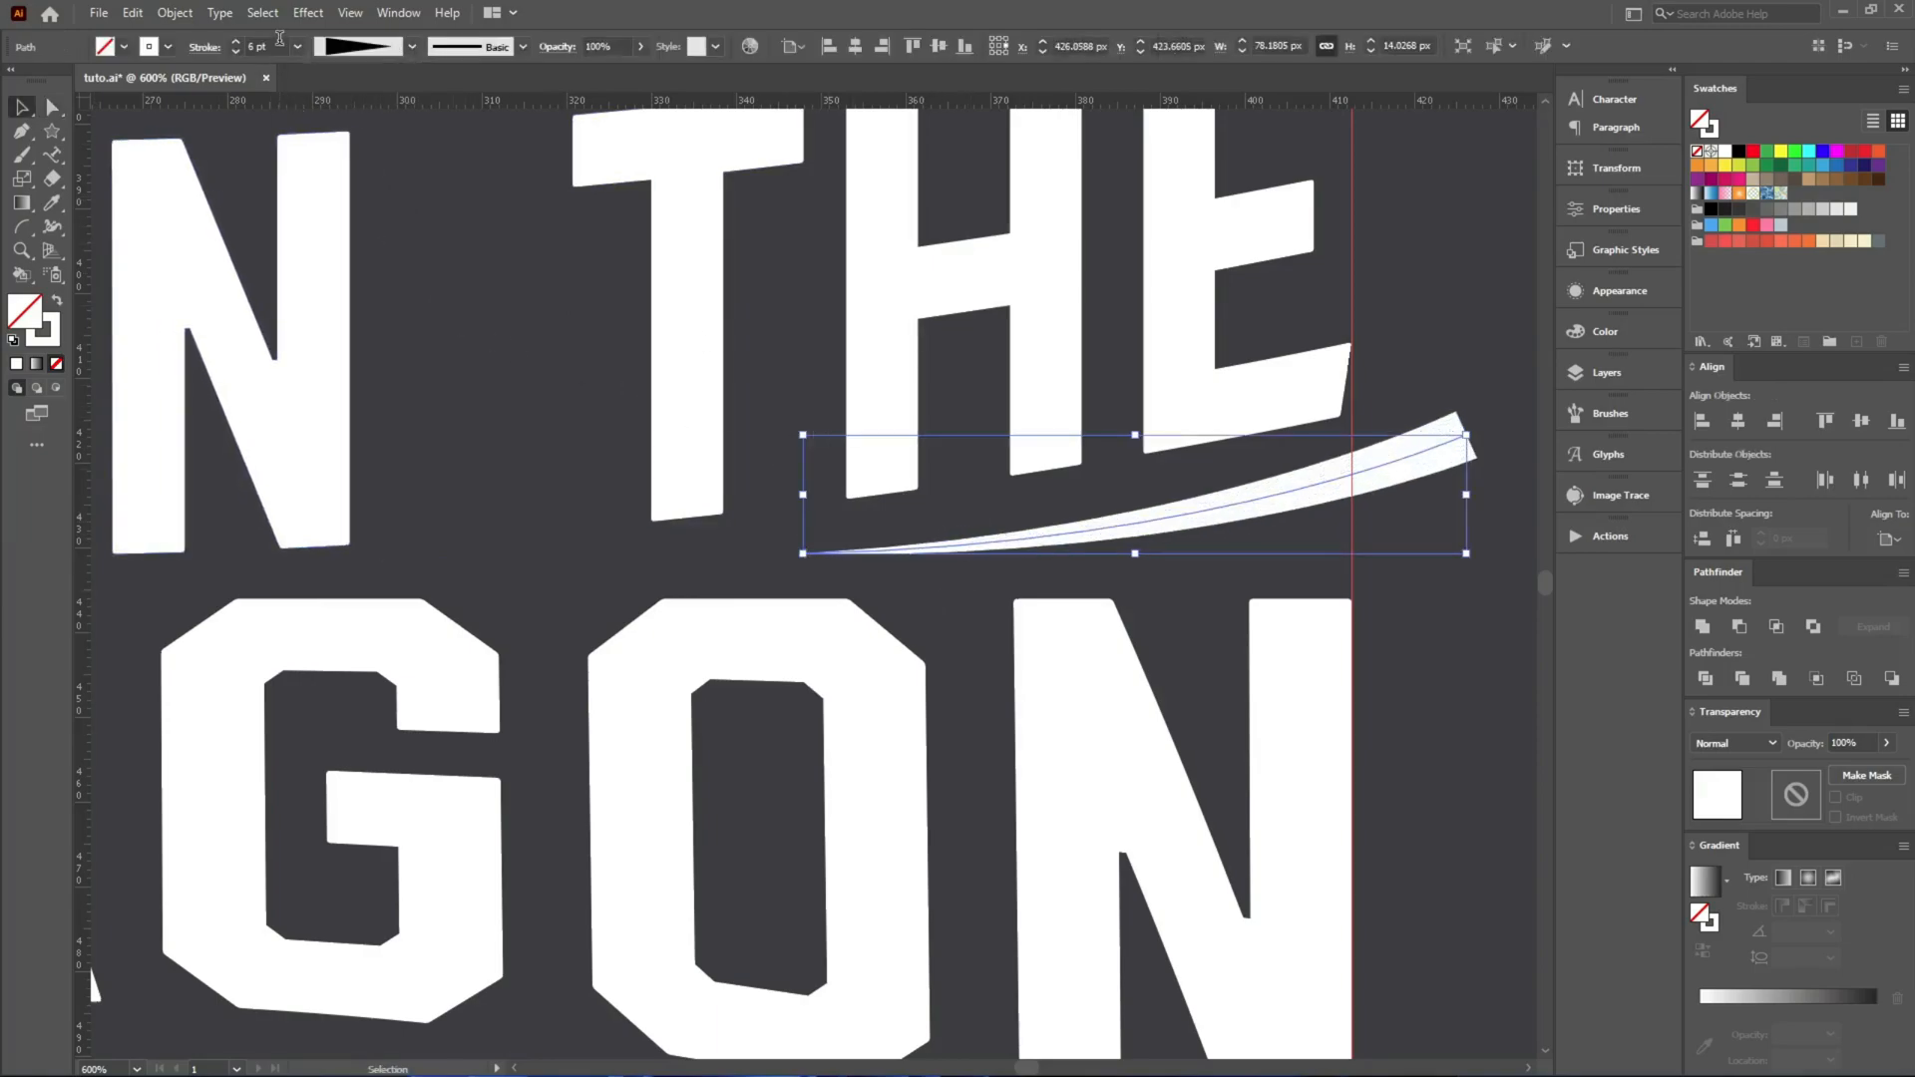
scroll(279, 40, down, 2)
Outline the tapered curve's stroke and erase the part extending beyond the right guide.
drag(1199, 514, 806, 515)
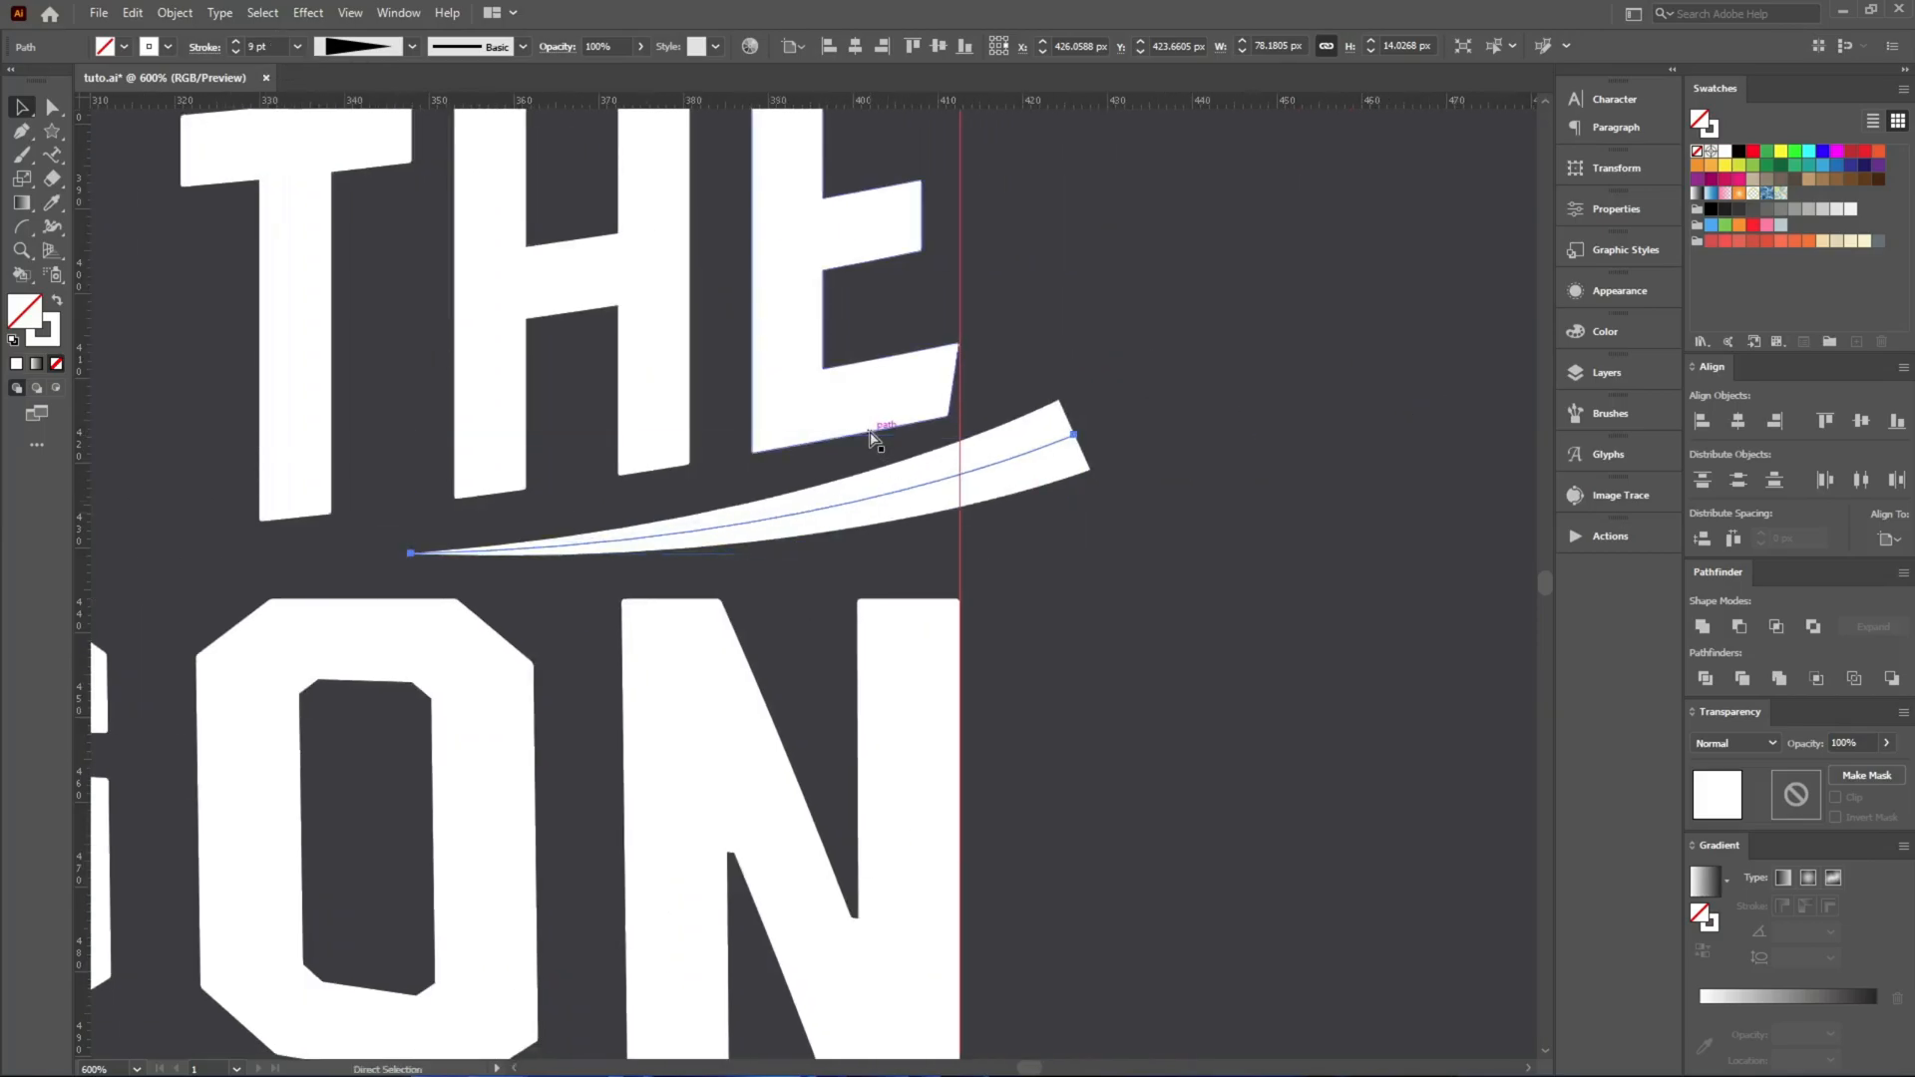
key(ctrl+shift+o)
key(shift+e)
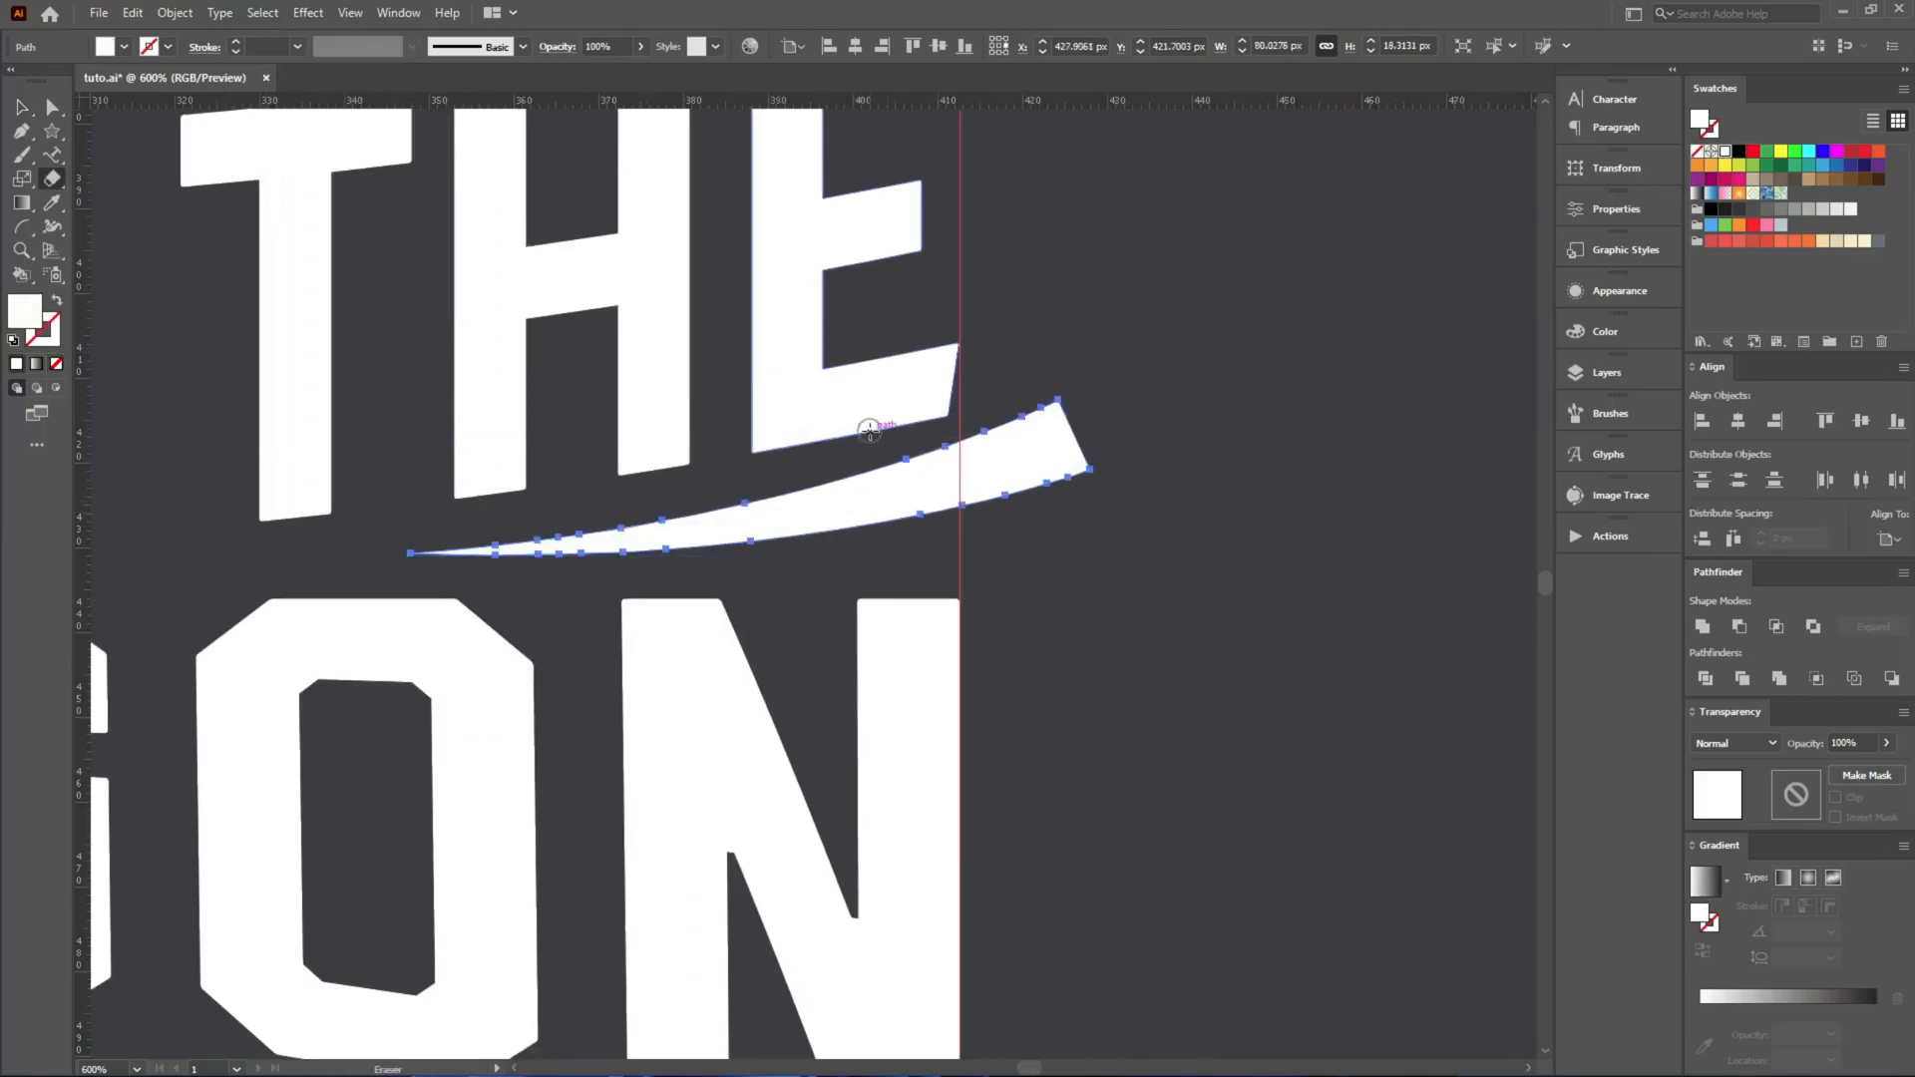
drag(1328, 286, 963, 706)
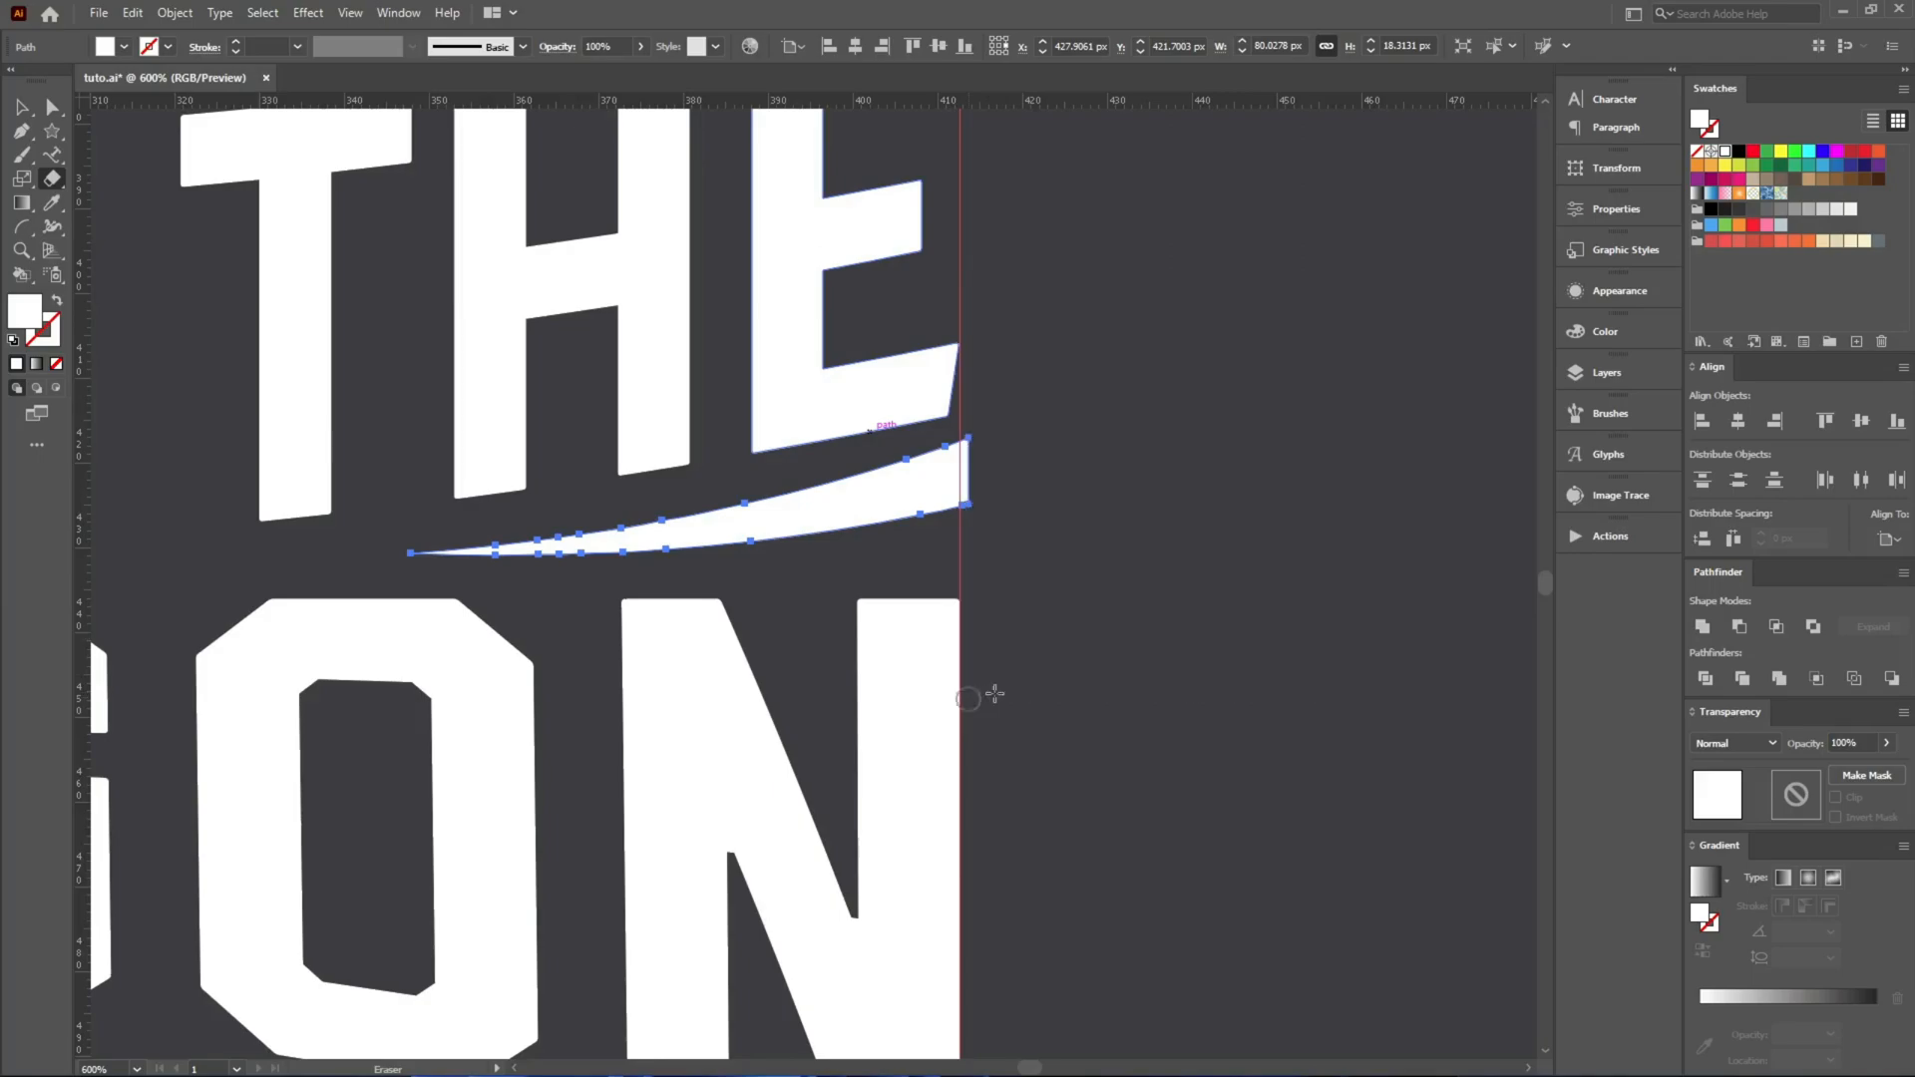
Align the trimmed curve to the right edge of the lettering and nudge it down into the gap above OCTAGON.
key(v)
drag(906, 632, 907, 633)
click(1774, 420)
click(1308, 539)
click(903, 510)
key(Down)
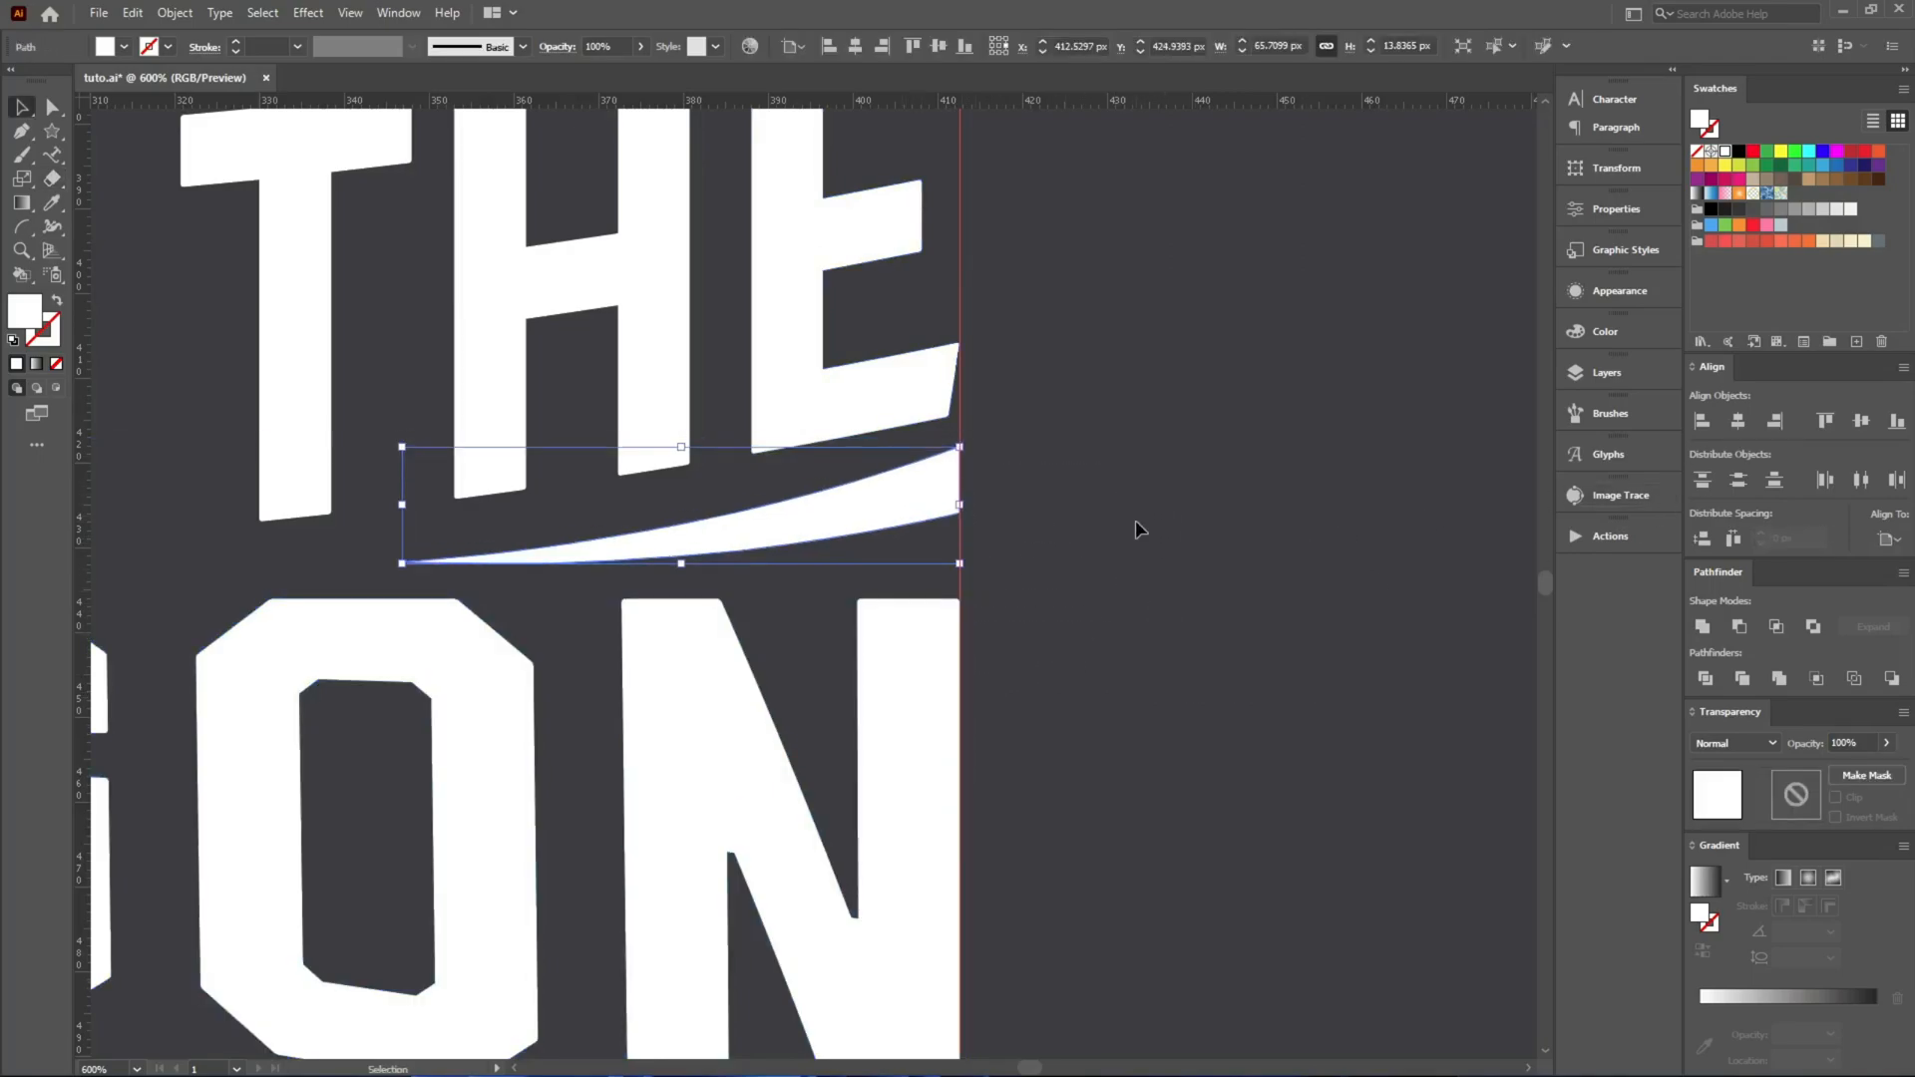
Reflect a copy of the curve vertically and align it to the left edge of the lettering.
key(o)
key(Return)
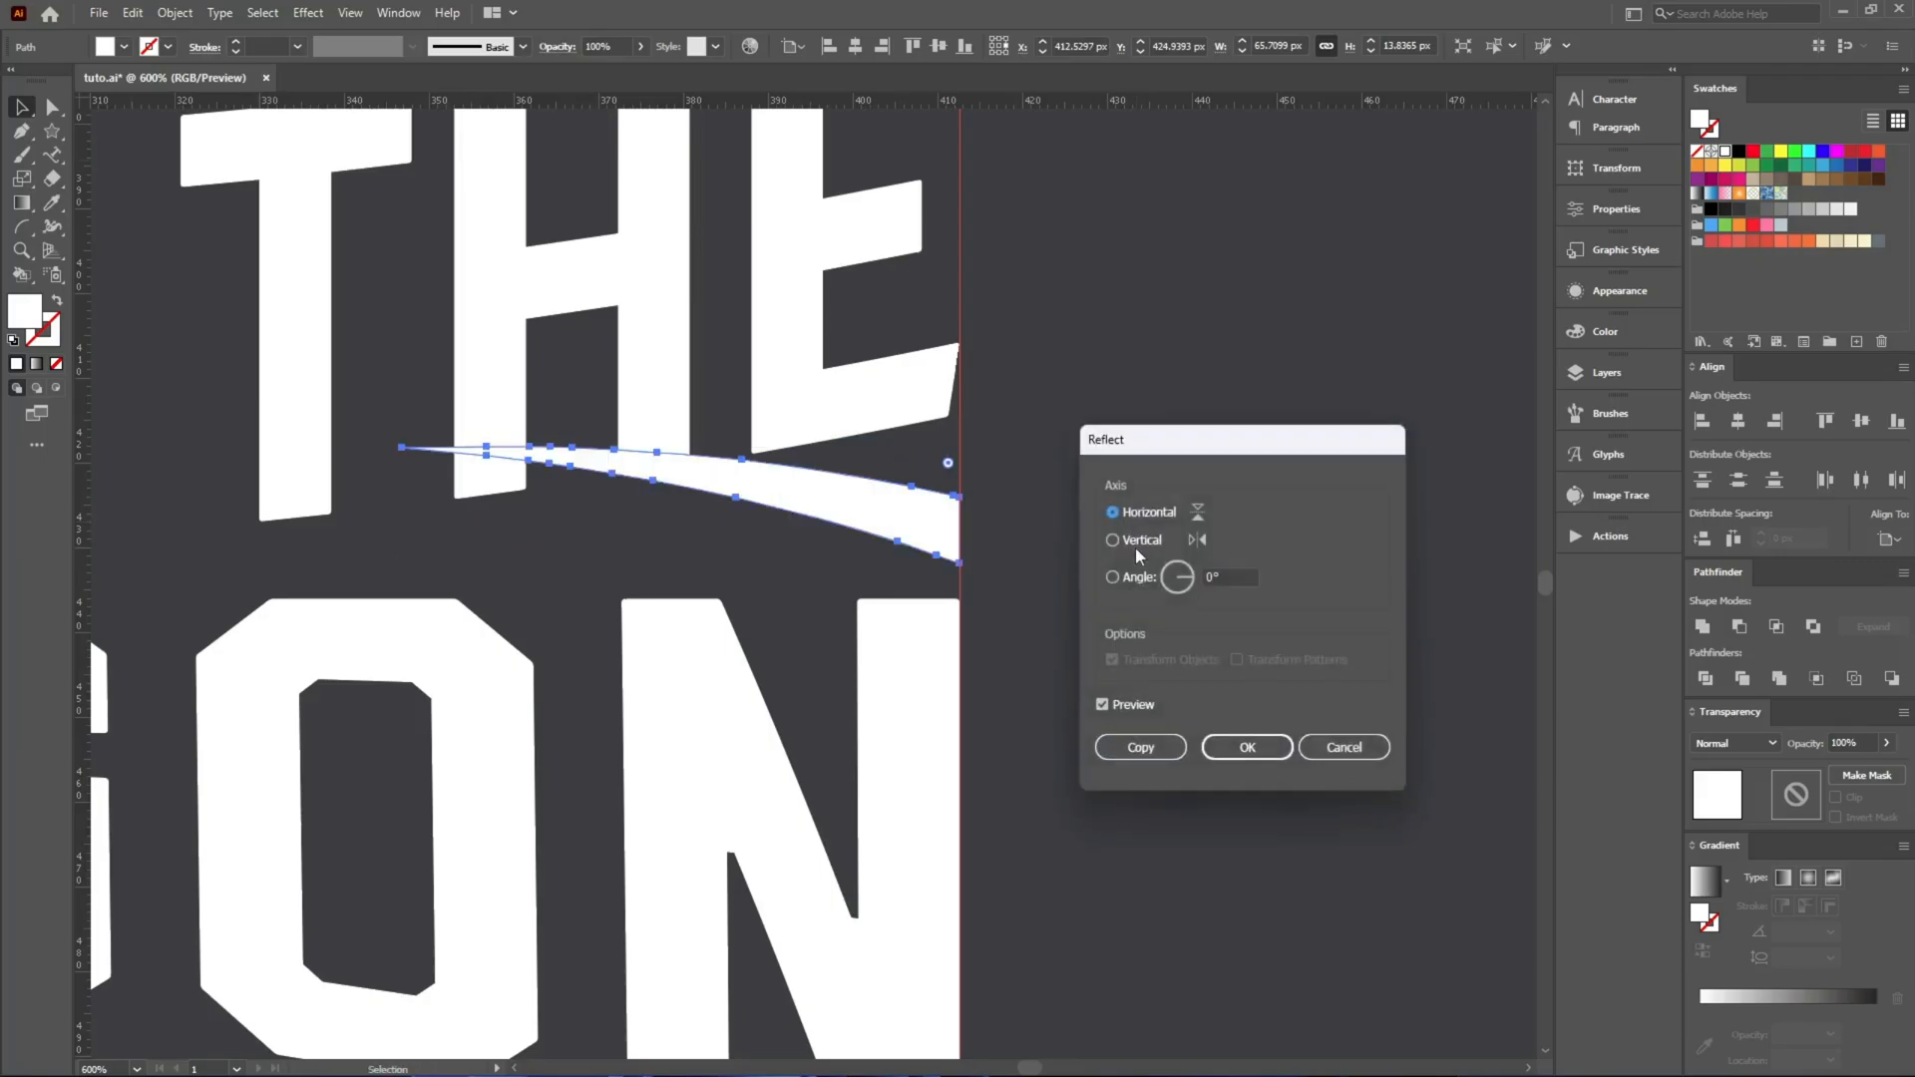
click(1160, 538)
click(1140, 747)
shift+click(742, 744)
key(ctrl+1)
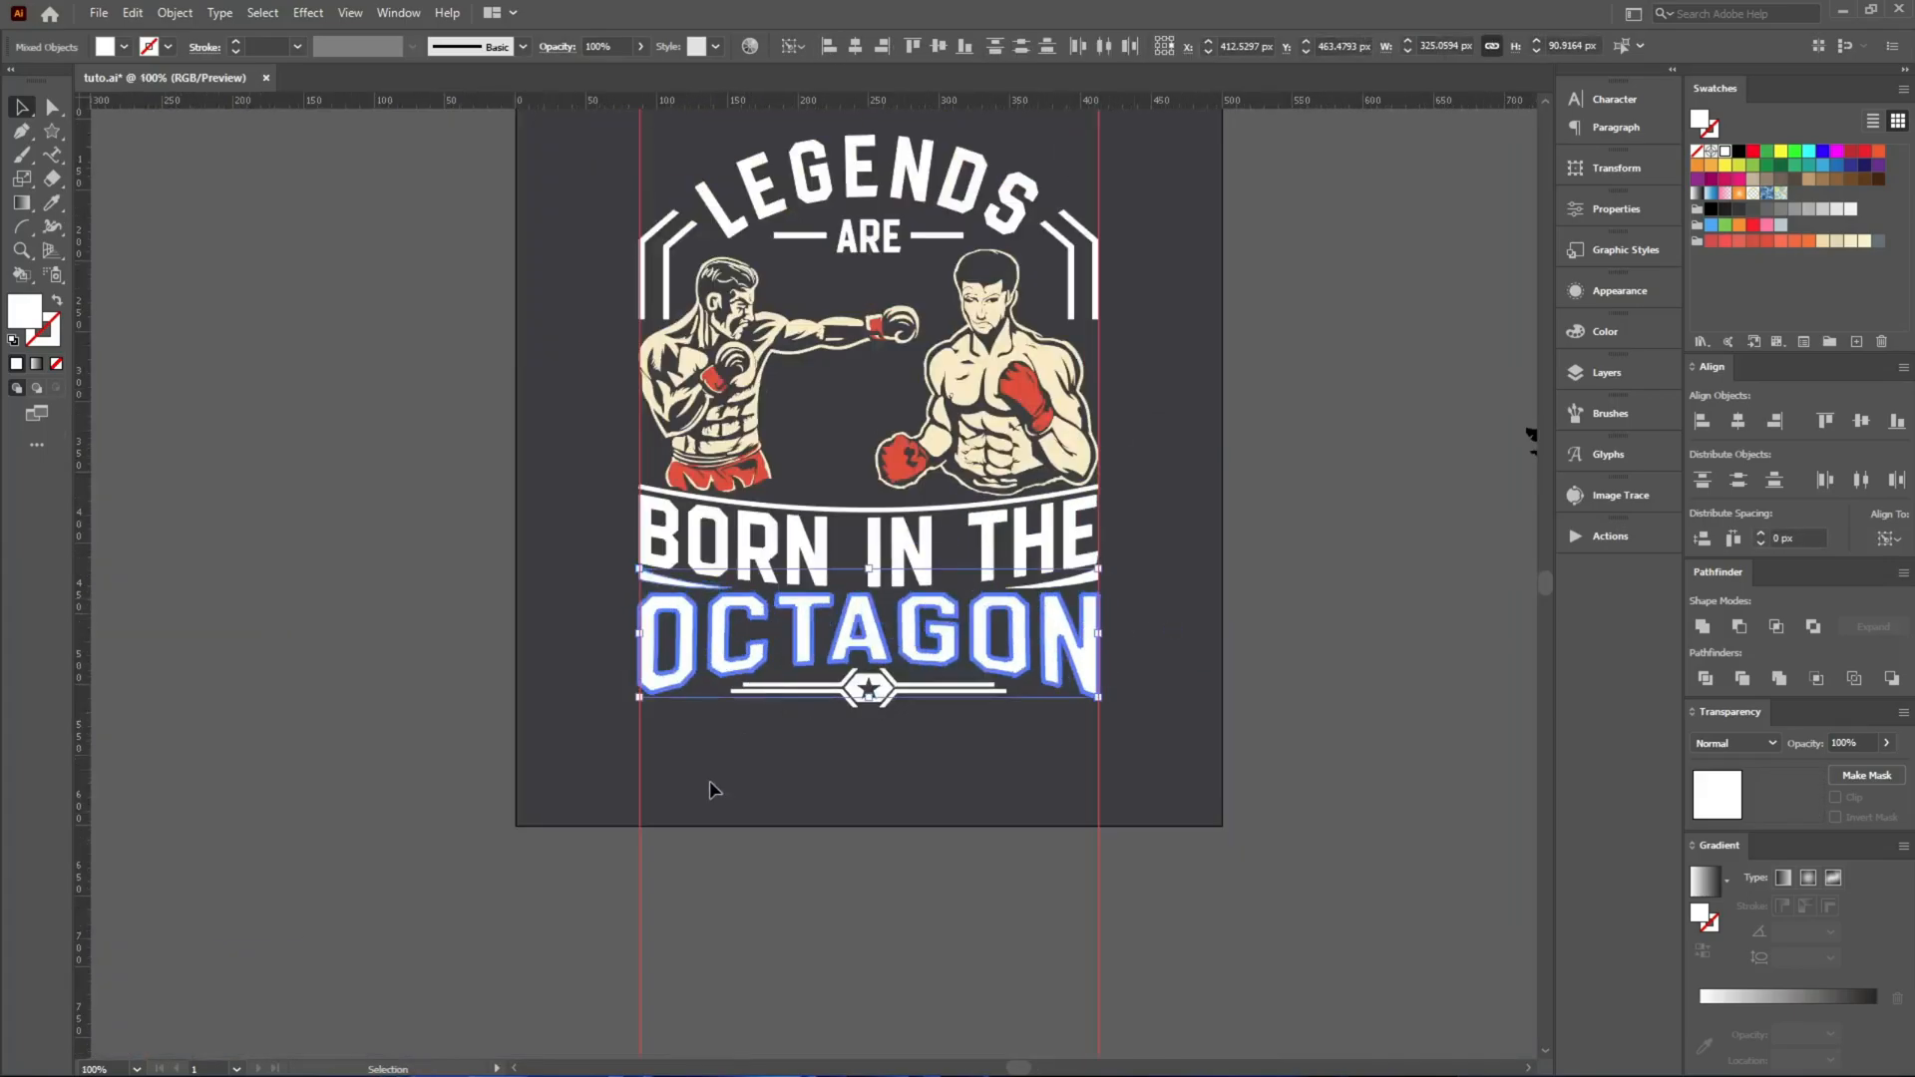
click(1190, 498)
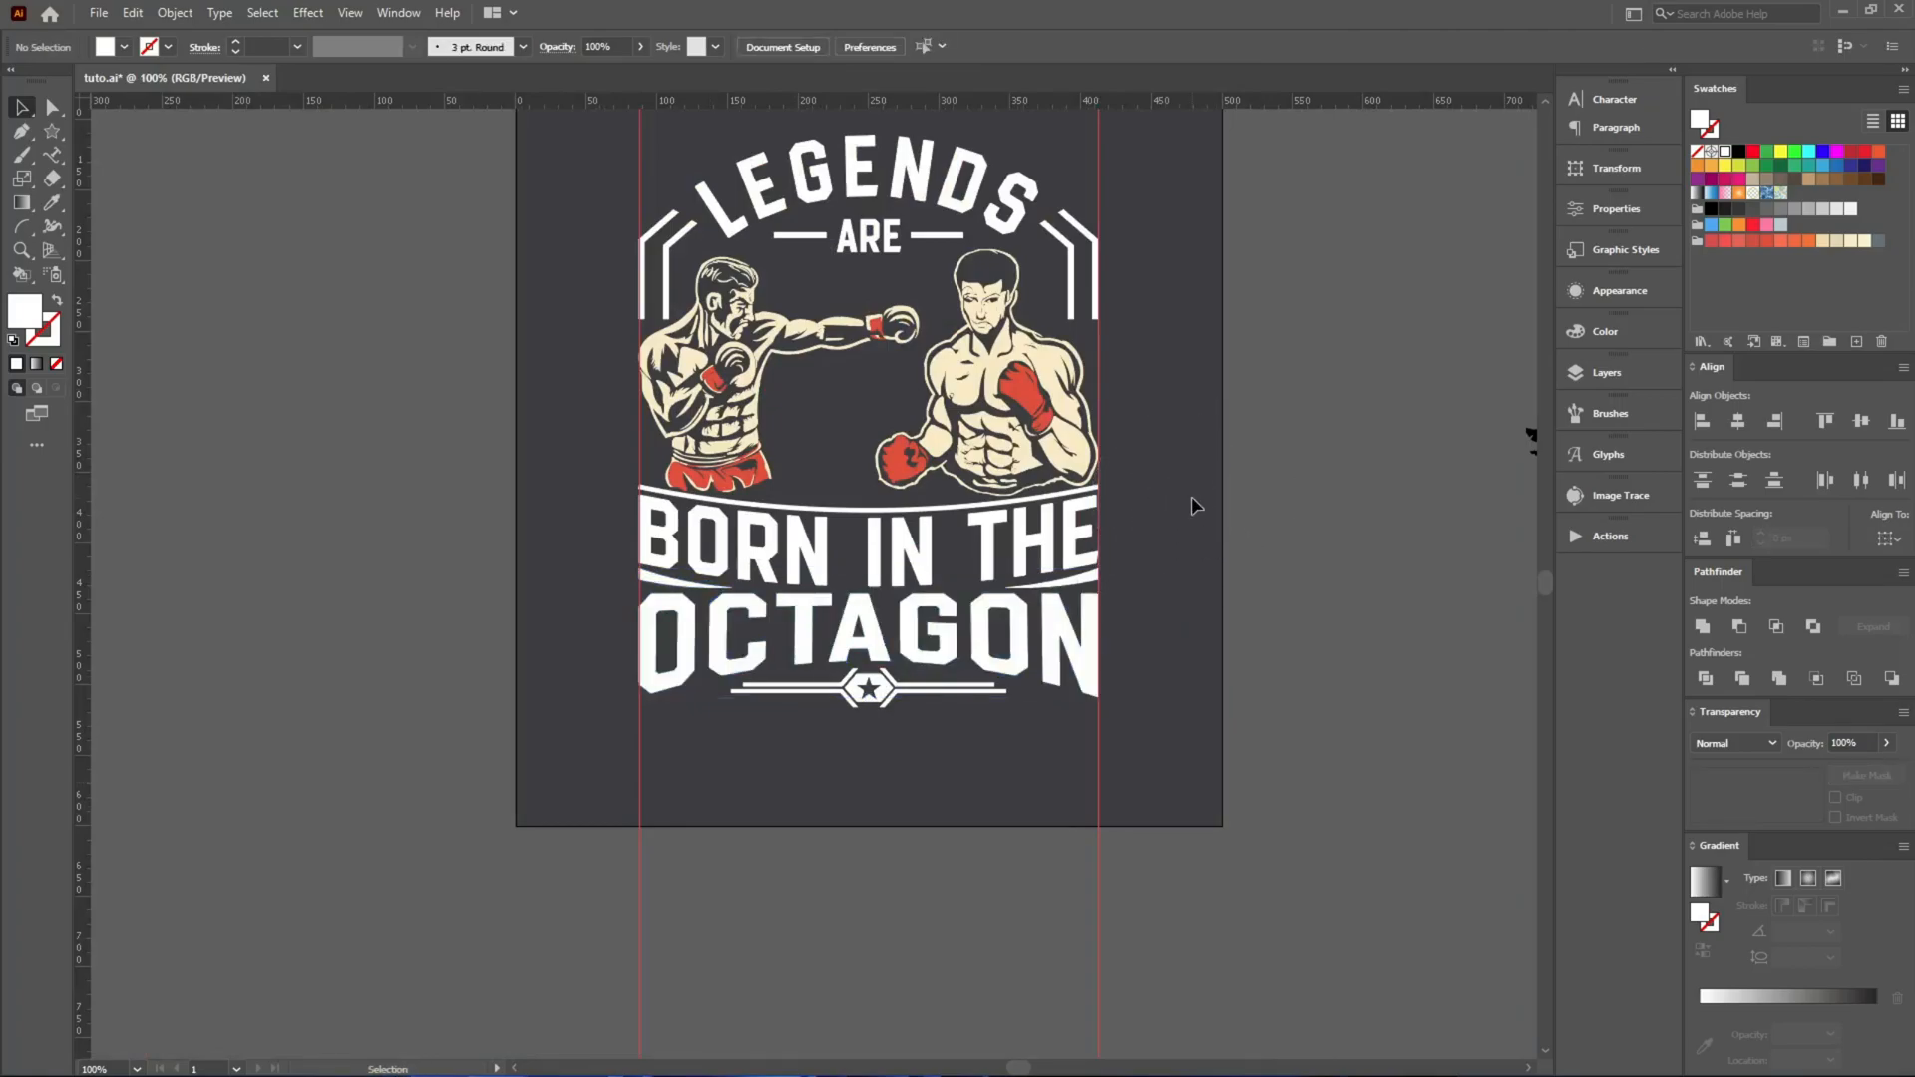
Move the large red ray burst onto the artboard behind the boxers and centre it horizontally.
scroll(463, 560, down, 4)
scroll(738, 492, up, 2)
drag(1091, 446, 439, 565)
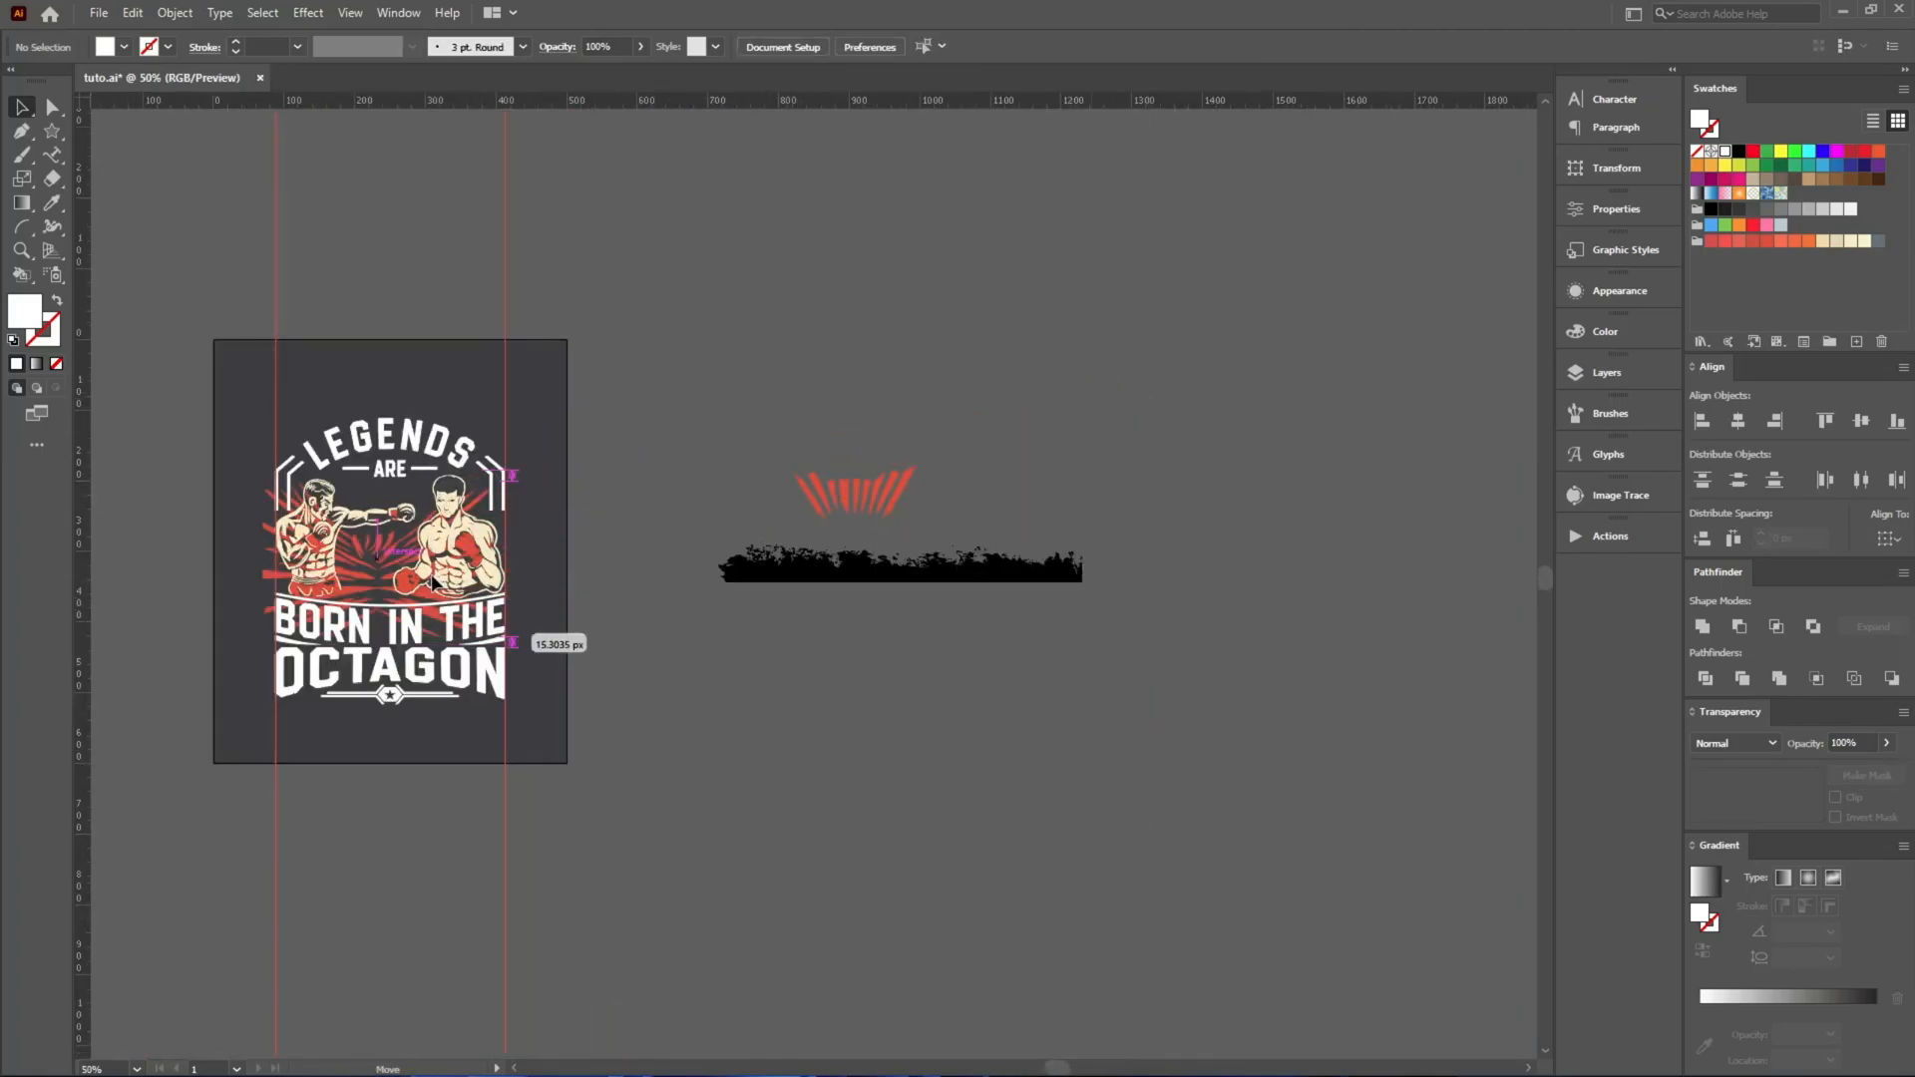
click(856, 46)
Raise the ray burst by about 12 px behind the boxers.
scroll(289, 535, up, 5)
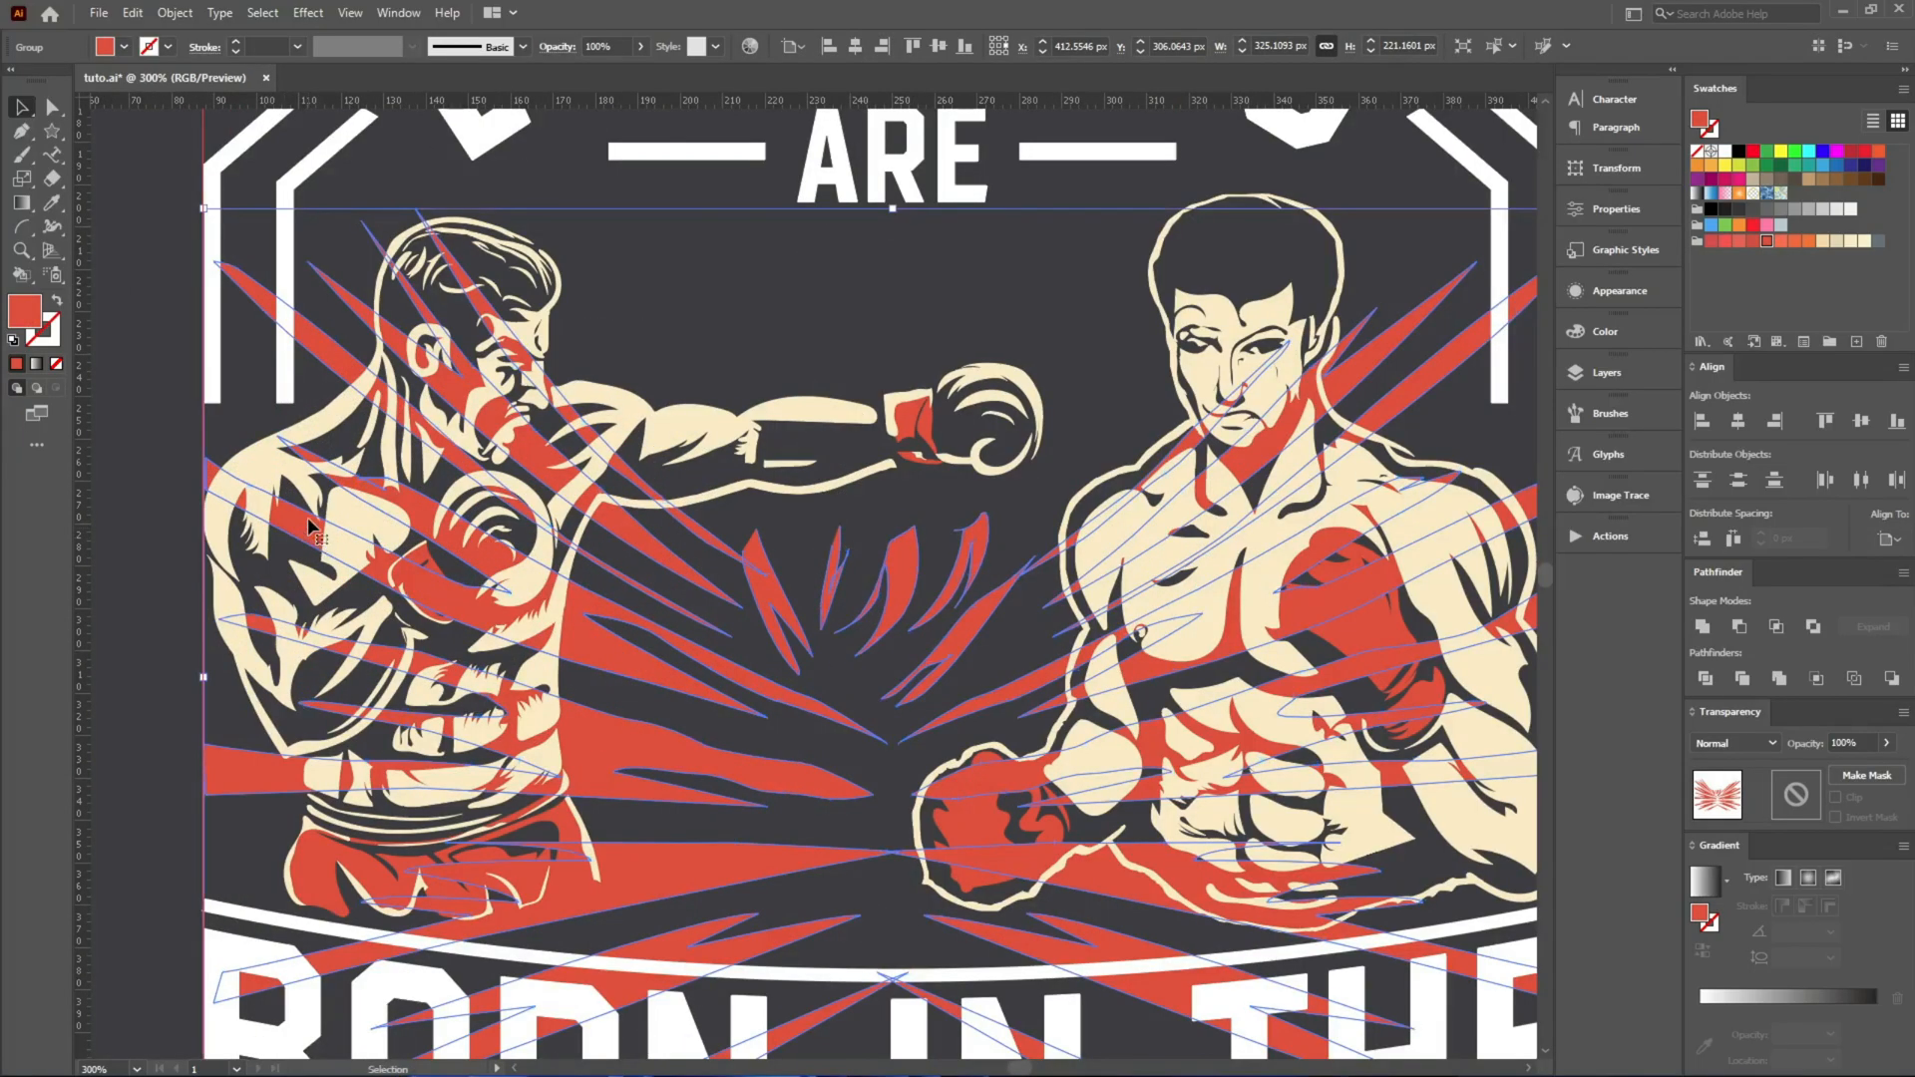
scroll(368, 638, down, 1)
scroll(368, 643, down, 1)
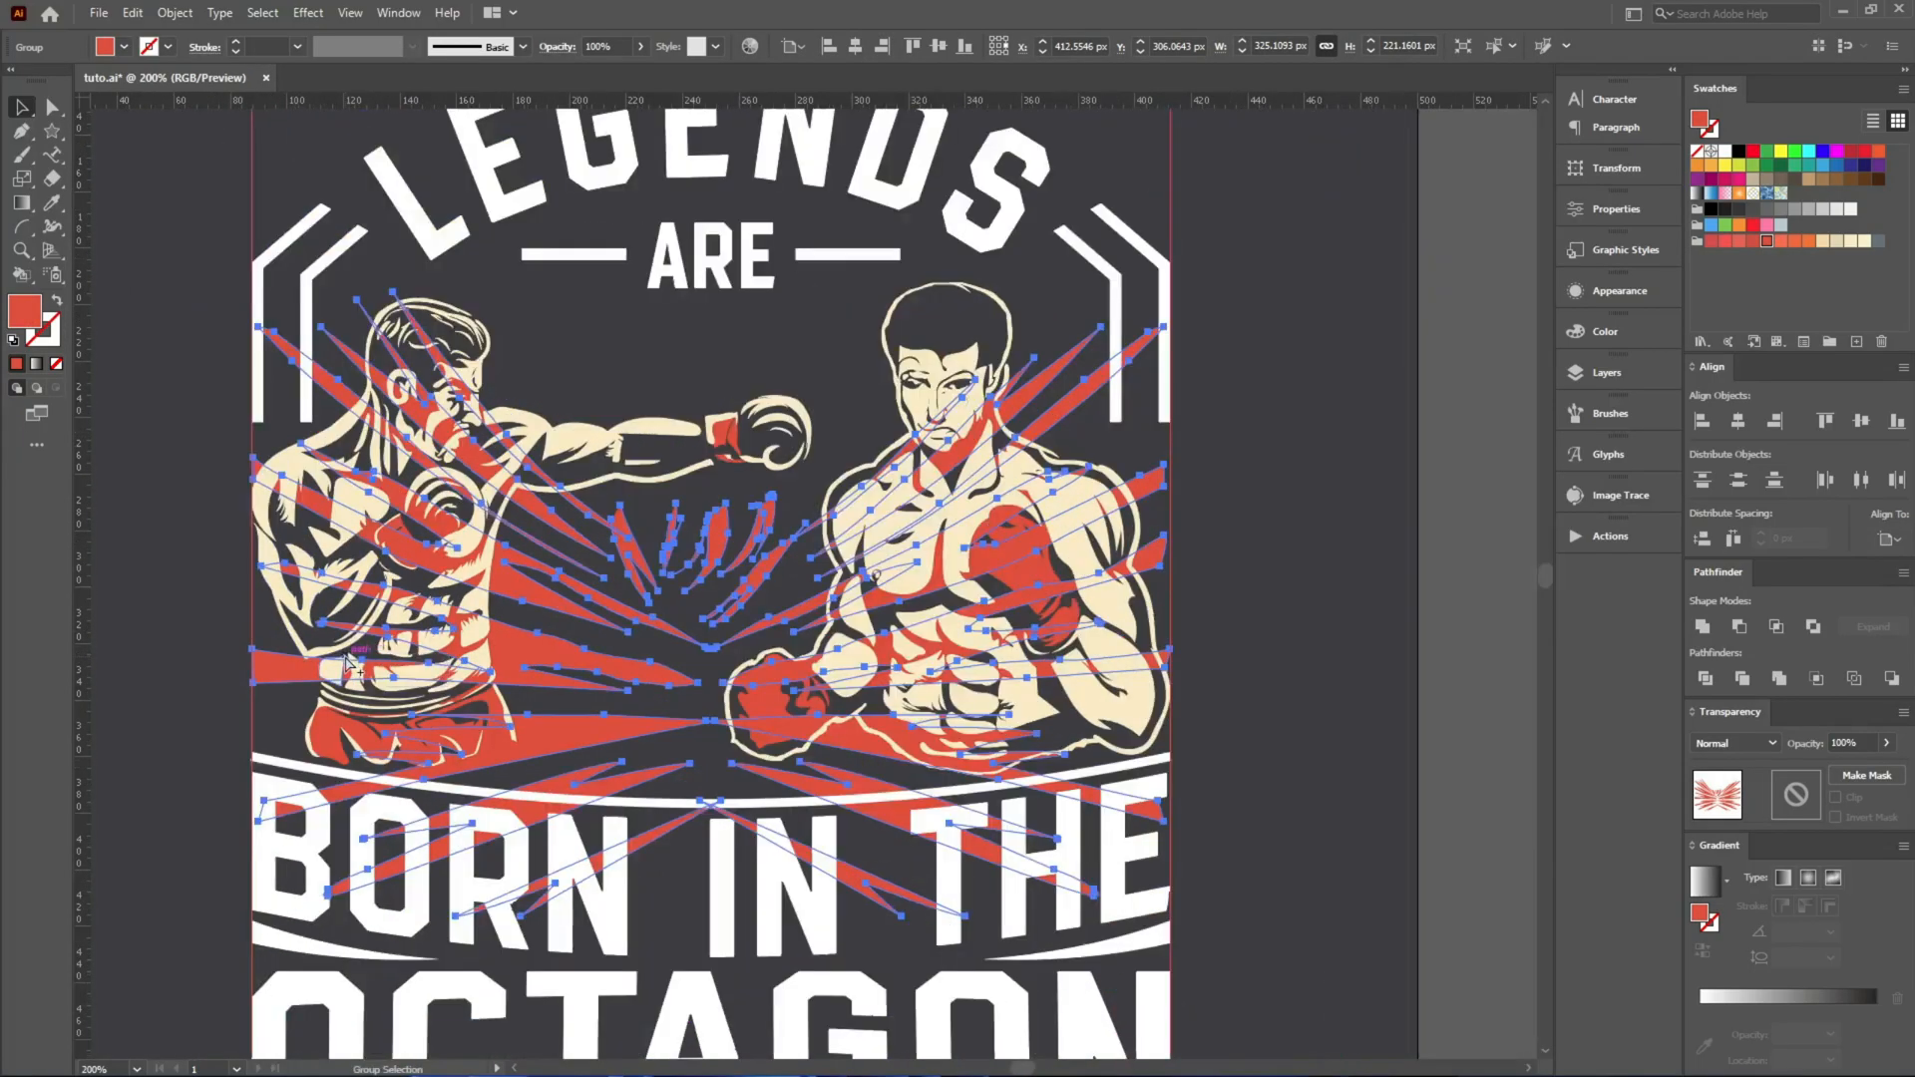
drag(648, 576, 653, 548)
scroll(713, 778, down, 2)
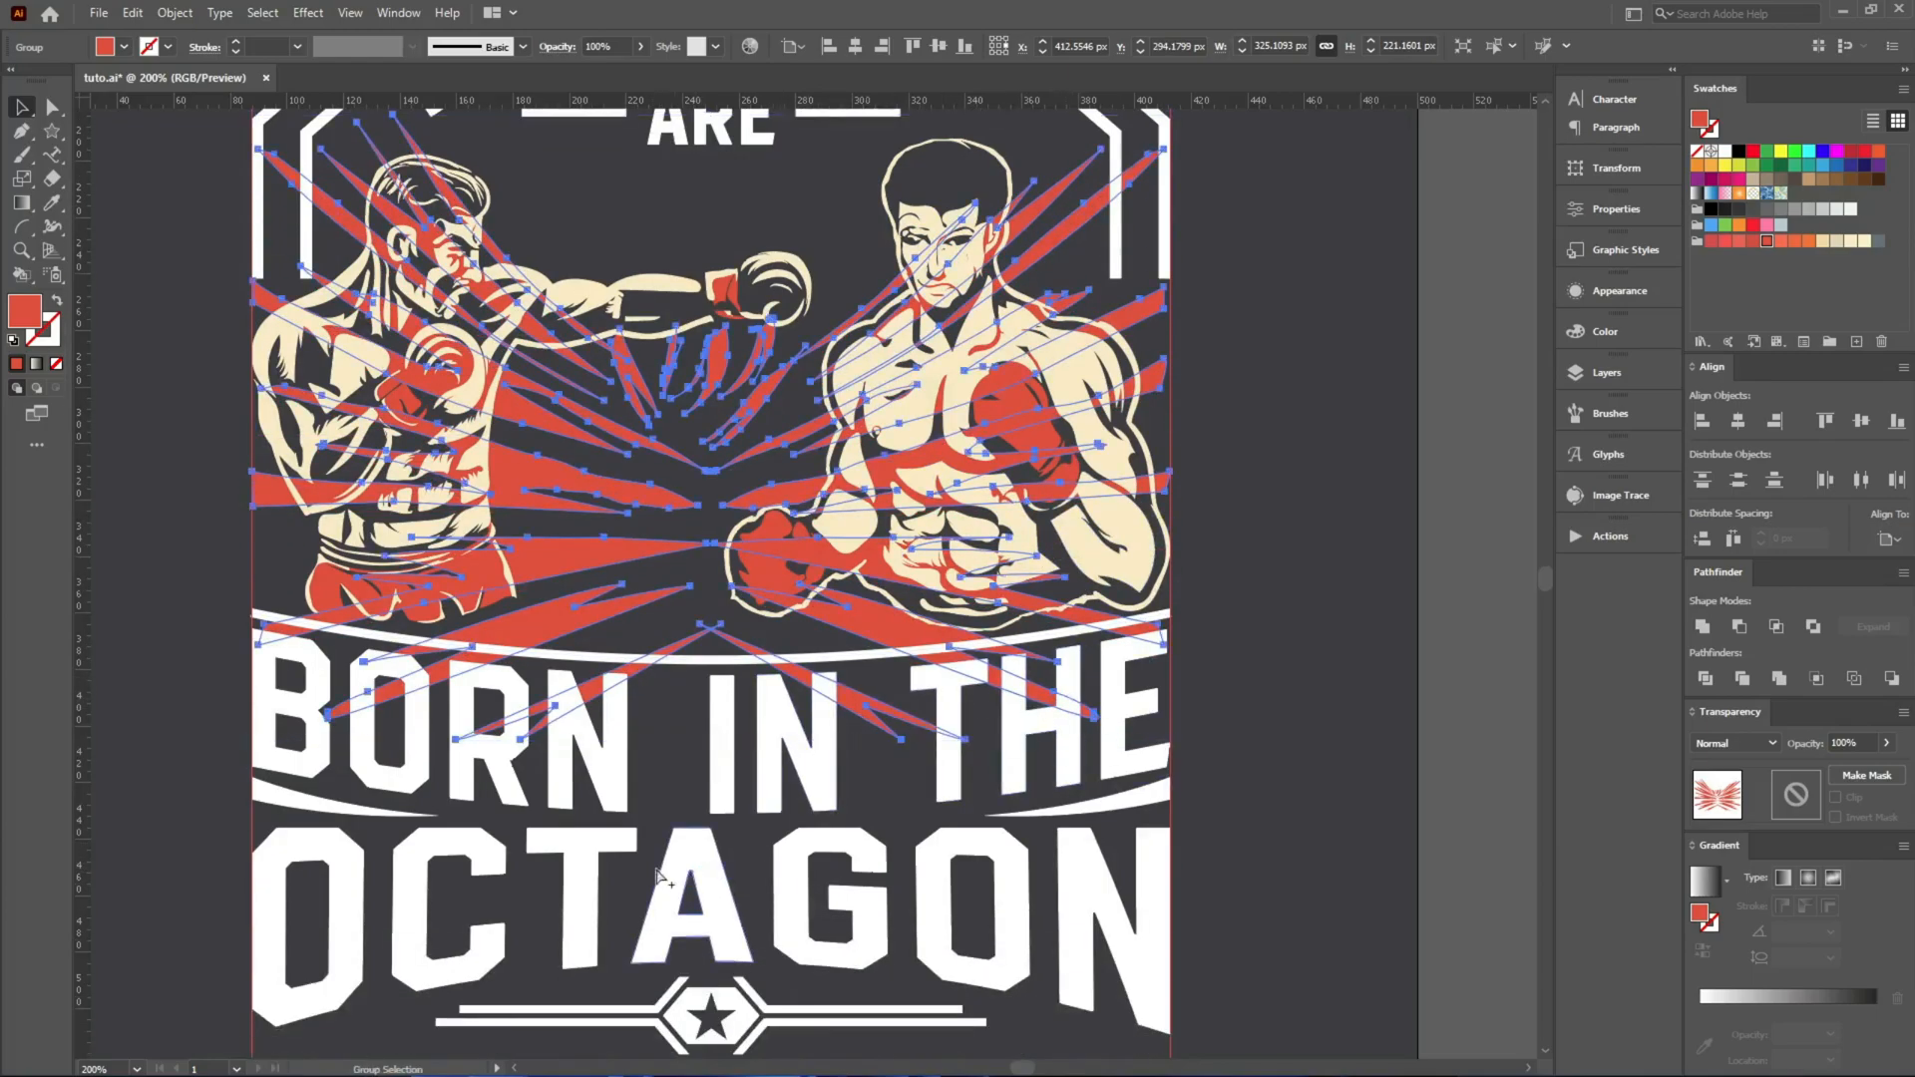
scroll(667, 879, up, 1)
scroll(703, 798, down, 3)
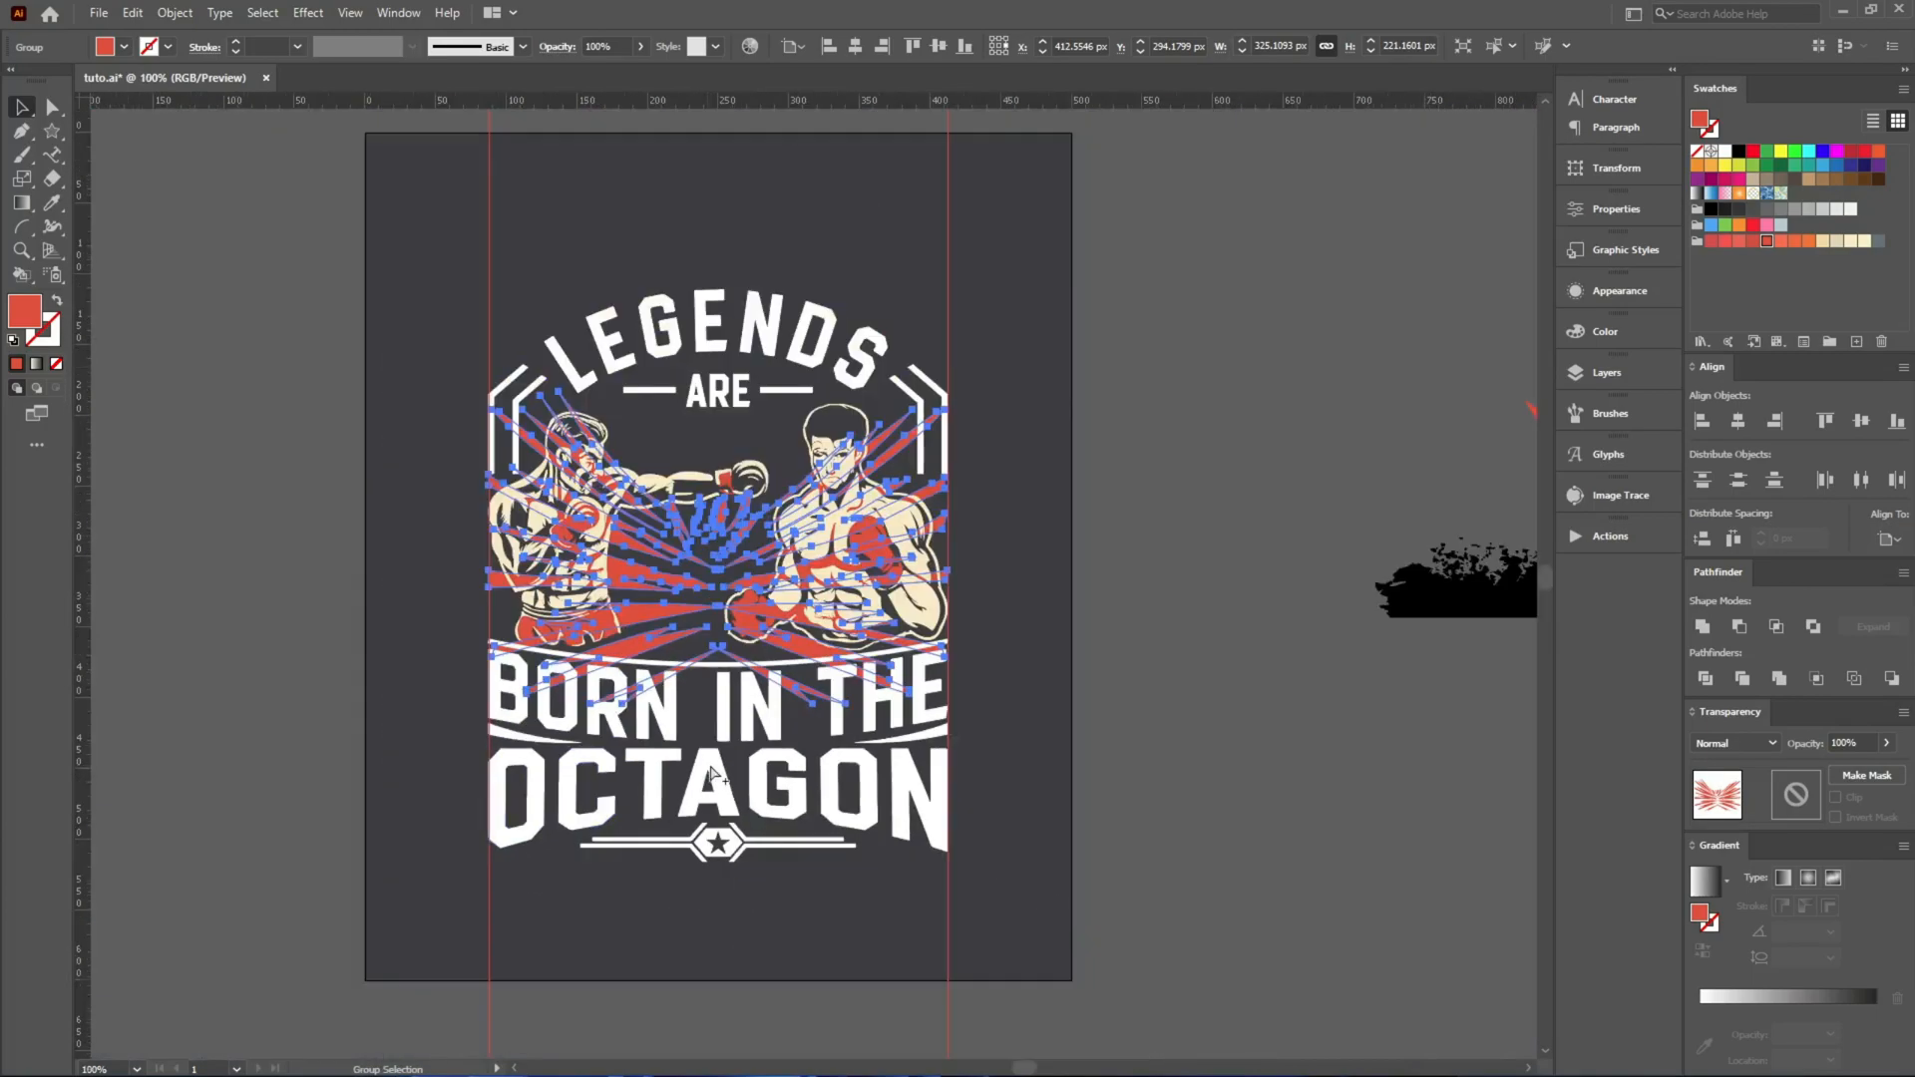
Move the smaller ray fan beneath ARE, centre it horizontally and group it with the large ray burst.
click(1248, 636)
drag(1201, 584, 908, 678)
drag(1330, 547, 388, 548)
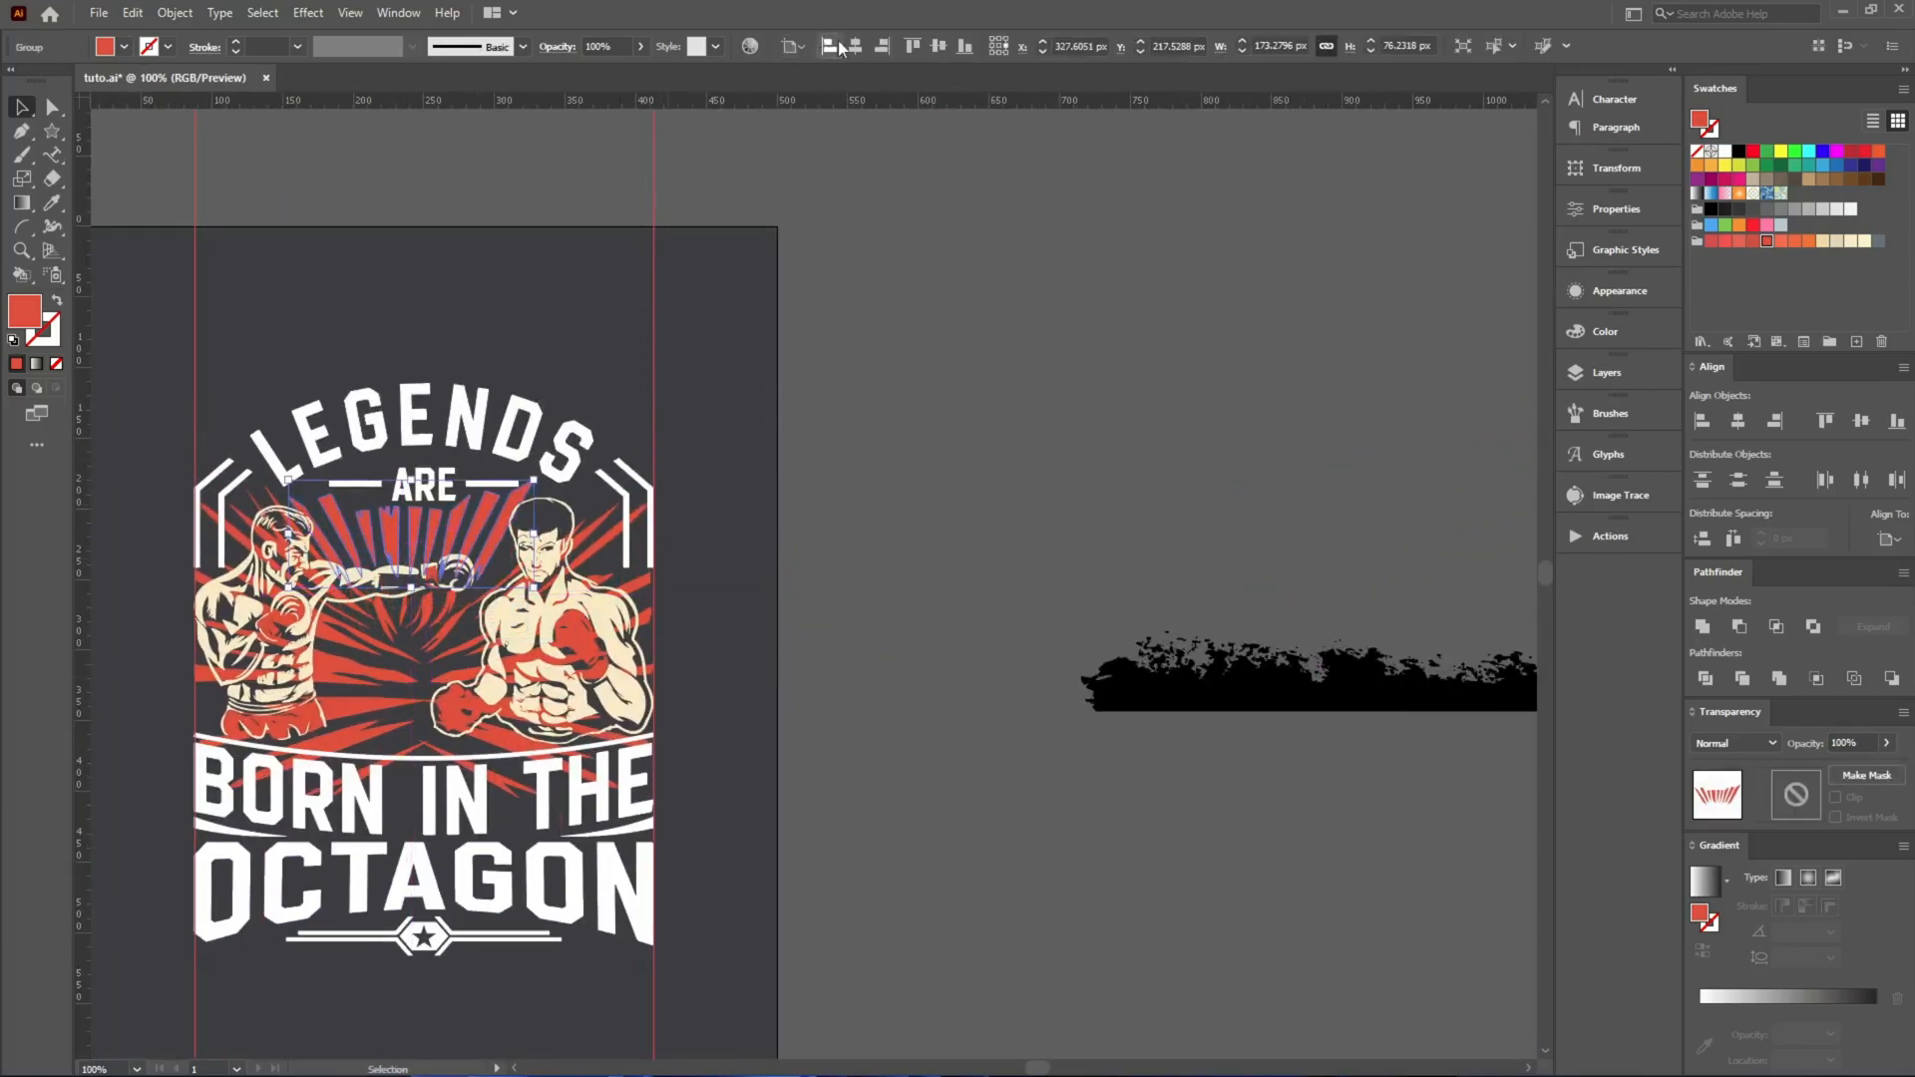
click(855, 46)
scroll(665, 561, up, 4)
shift+click(848, 700)
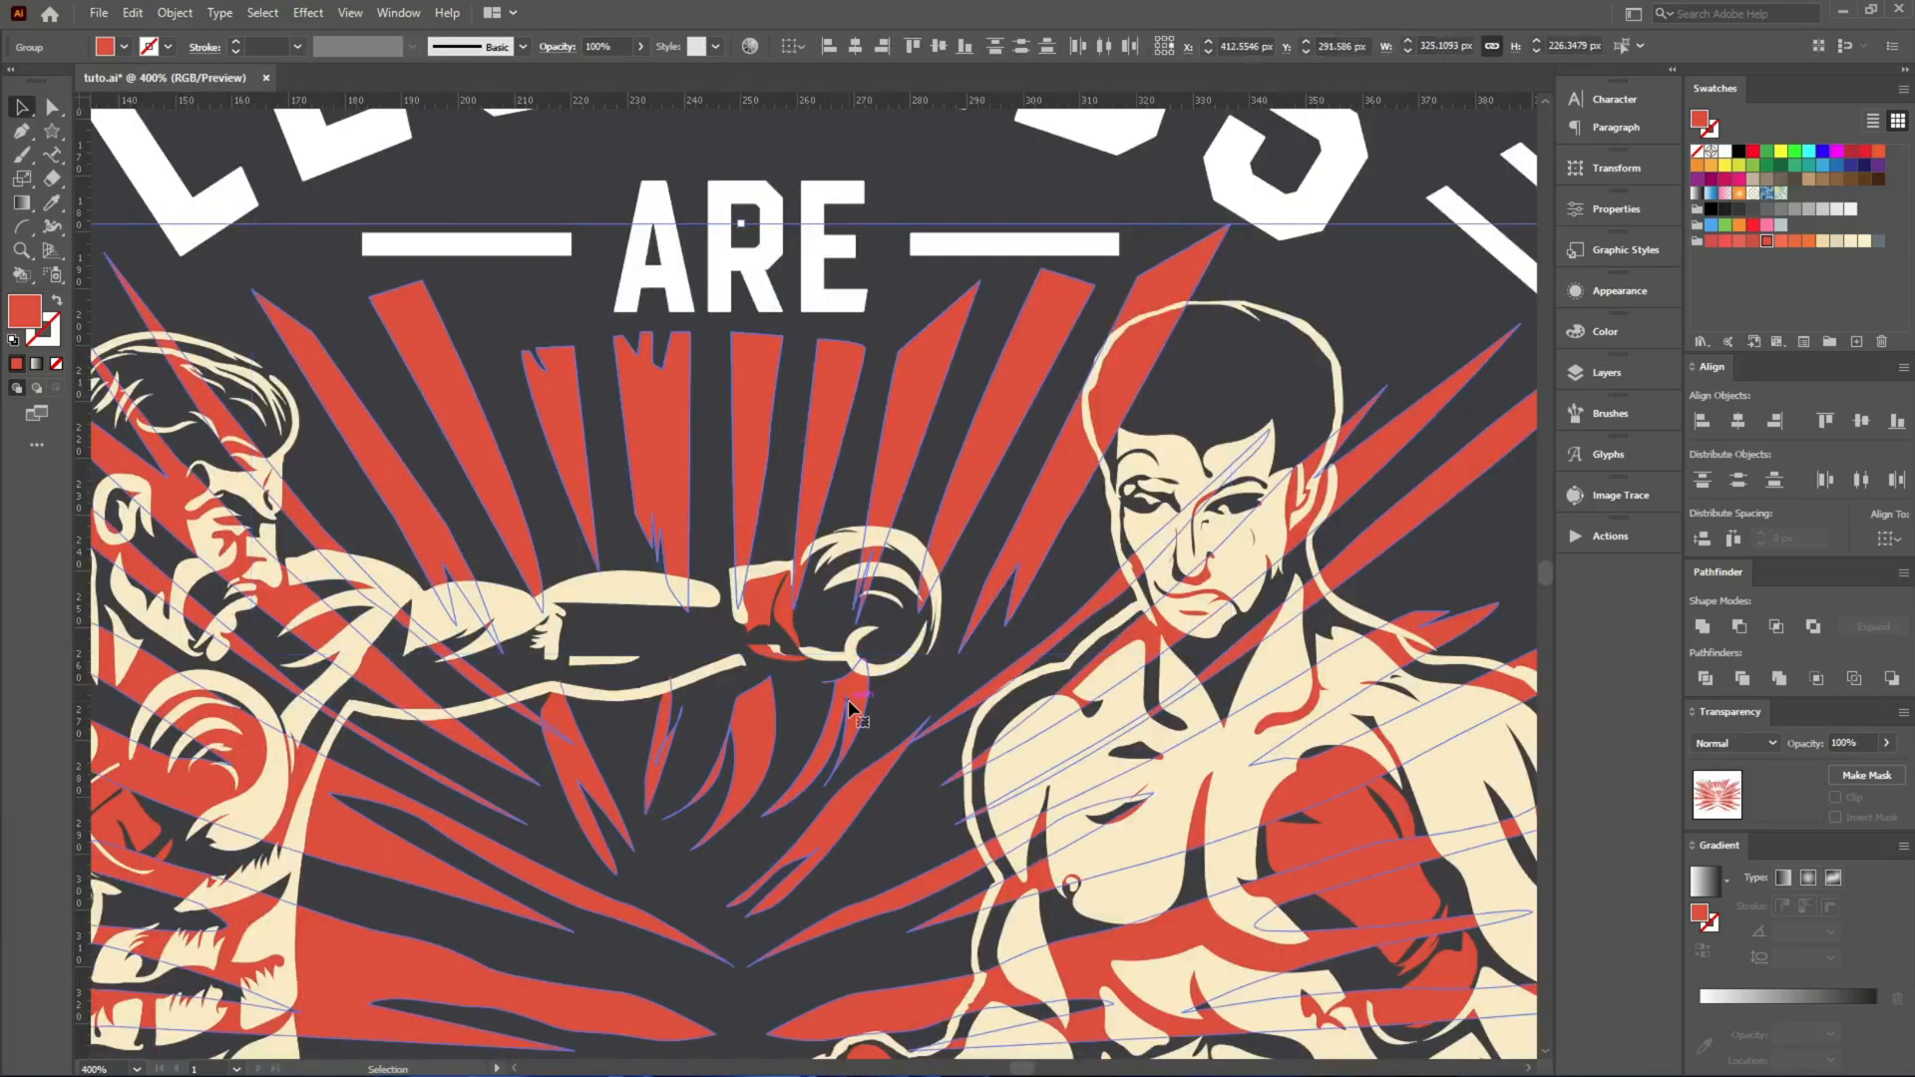
scroll(686, 648, down, 4)
drag(643, 660, 1162, 395)
key(ctrl+z)
click(1028, 730)
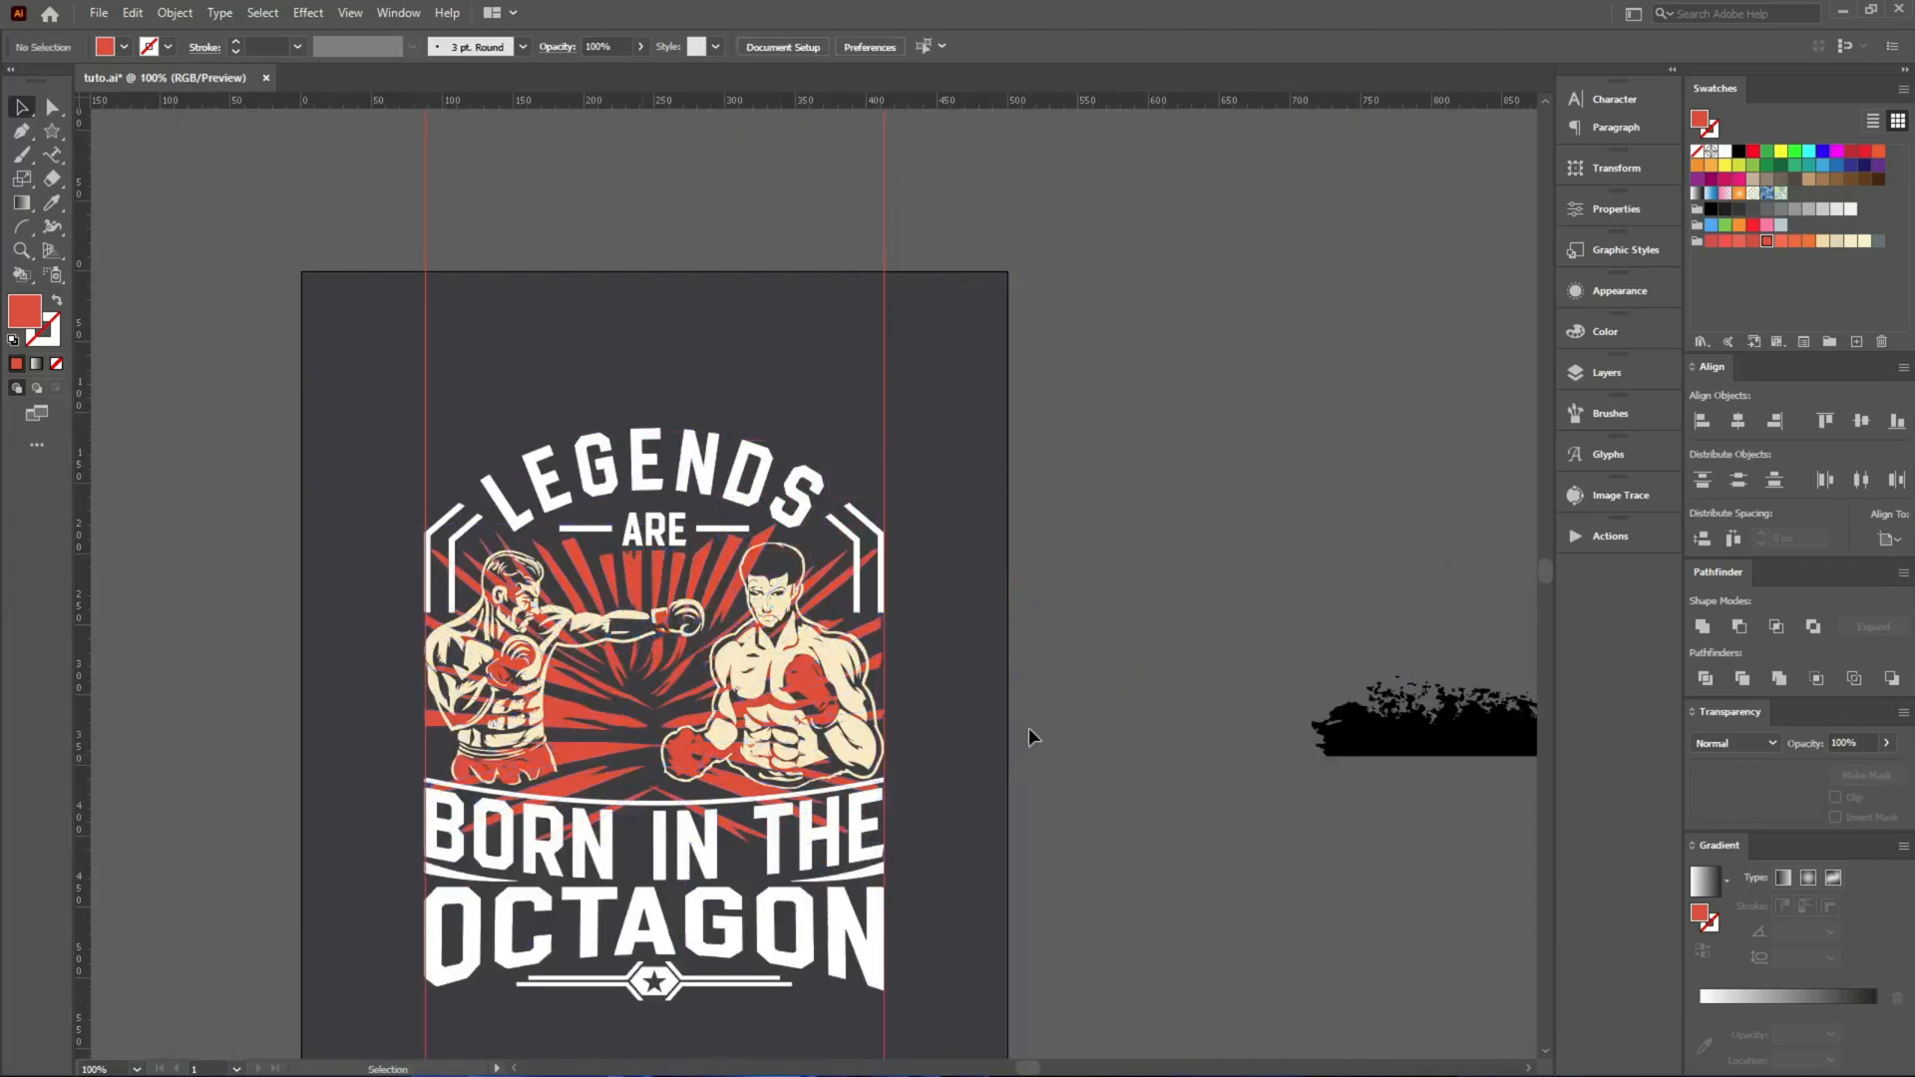
scroll(487, 554, up, 4)
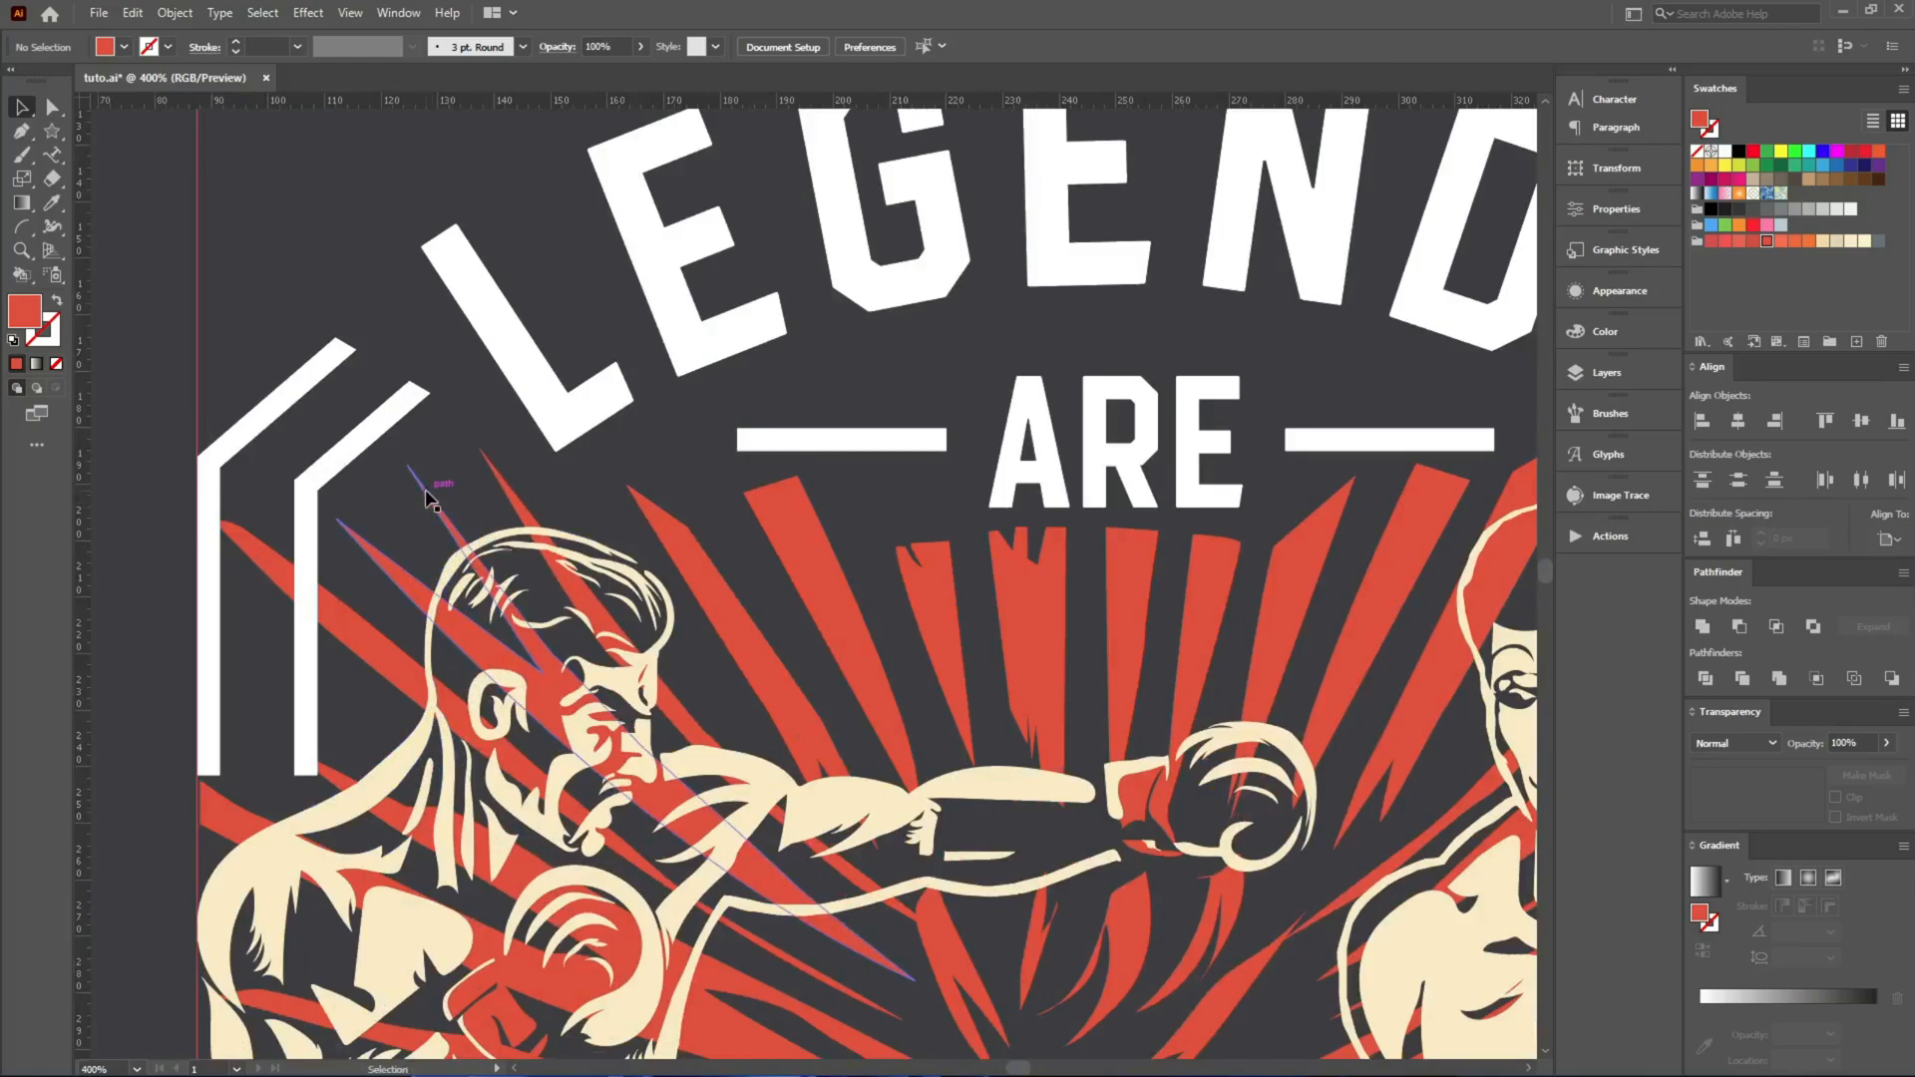
scroll(426, 496, down, 3)
scroll(429, 496, down, 2)
drag(821, 352, 1139, 459)
key(ctrl+z)
scroll(484, 786, down, 3)
scroll(400, 752, up, 4)
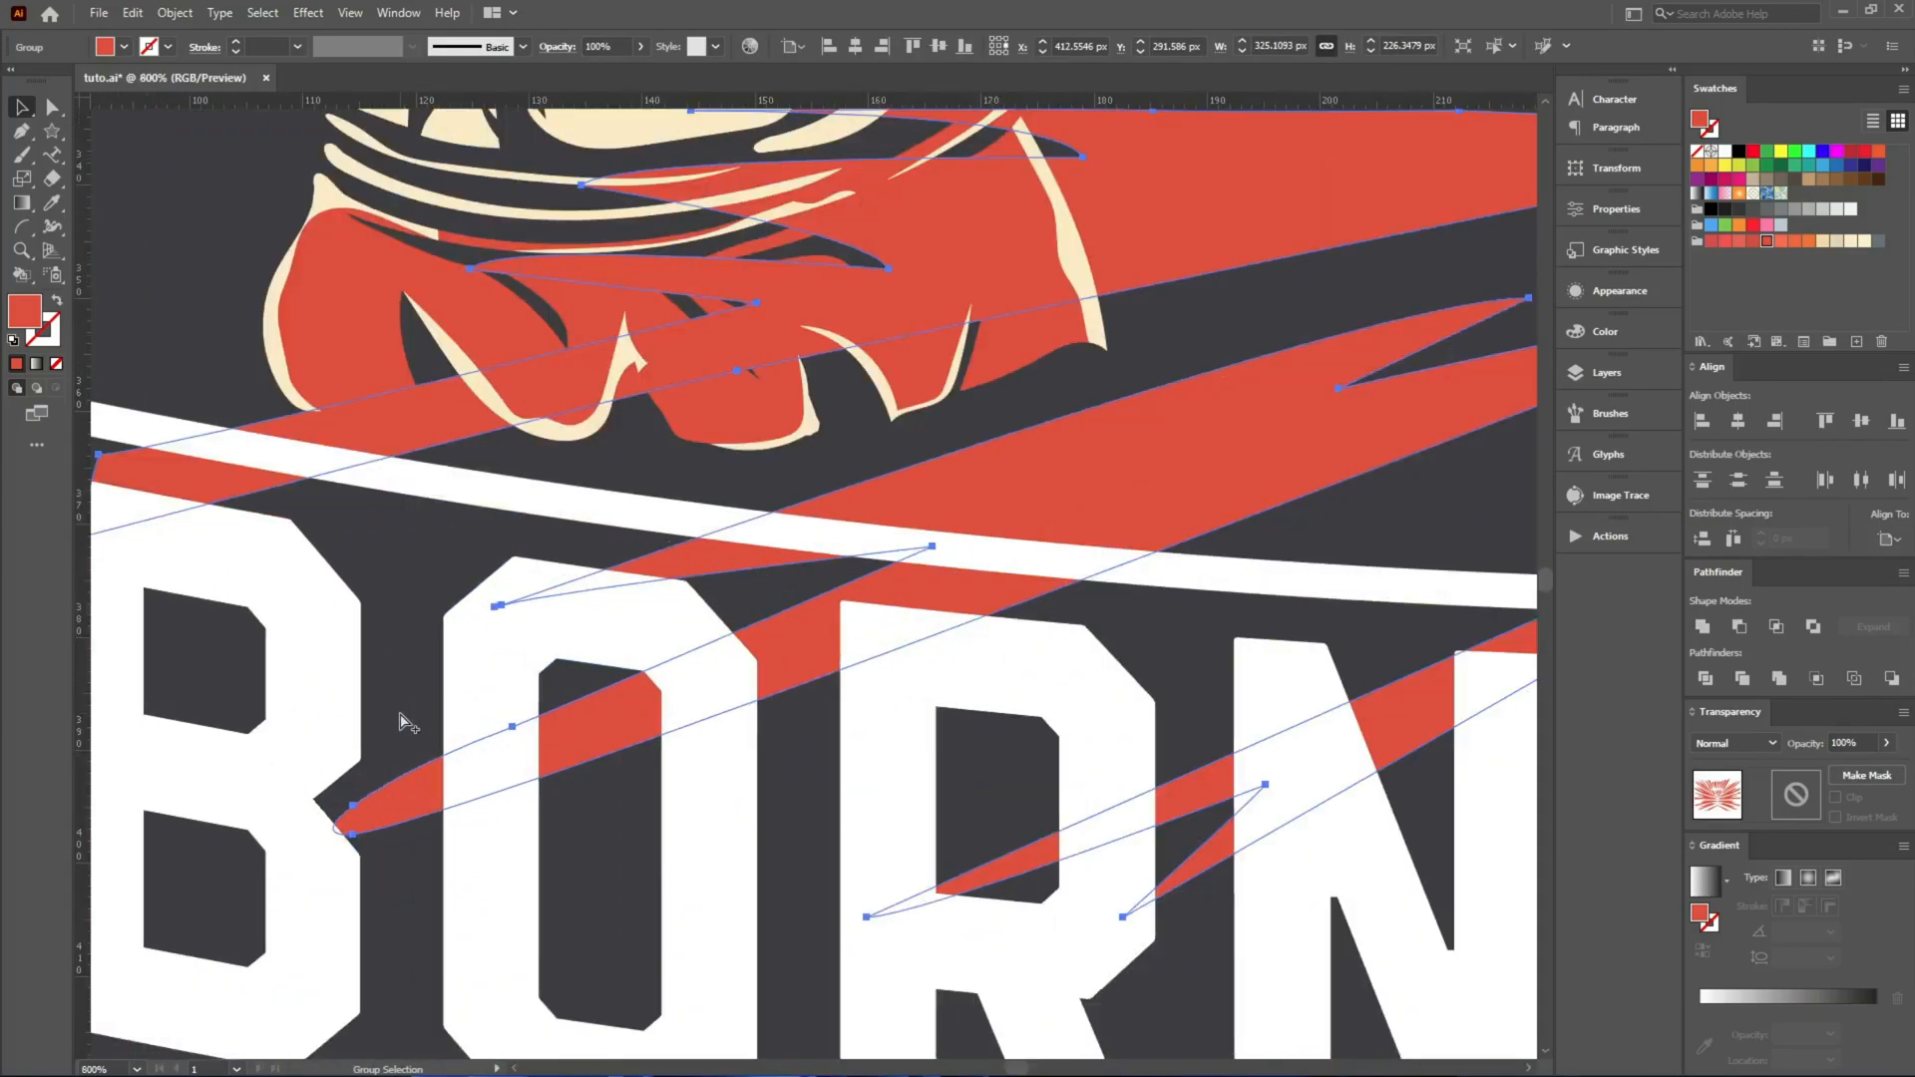
scroll(408, 714, down, 4)
Expand the BORN IN THE lettering and its curved lines into filled white shapes.
click(831, 738)
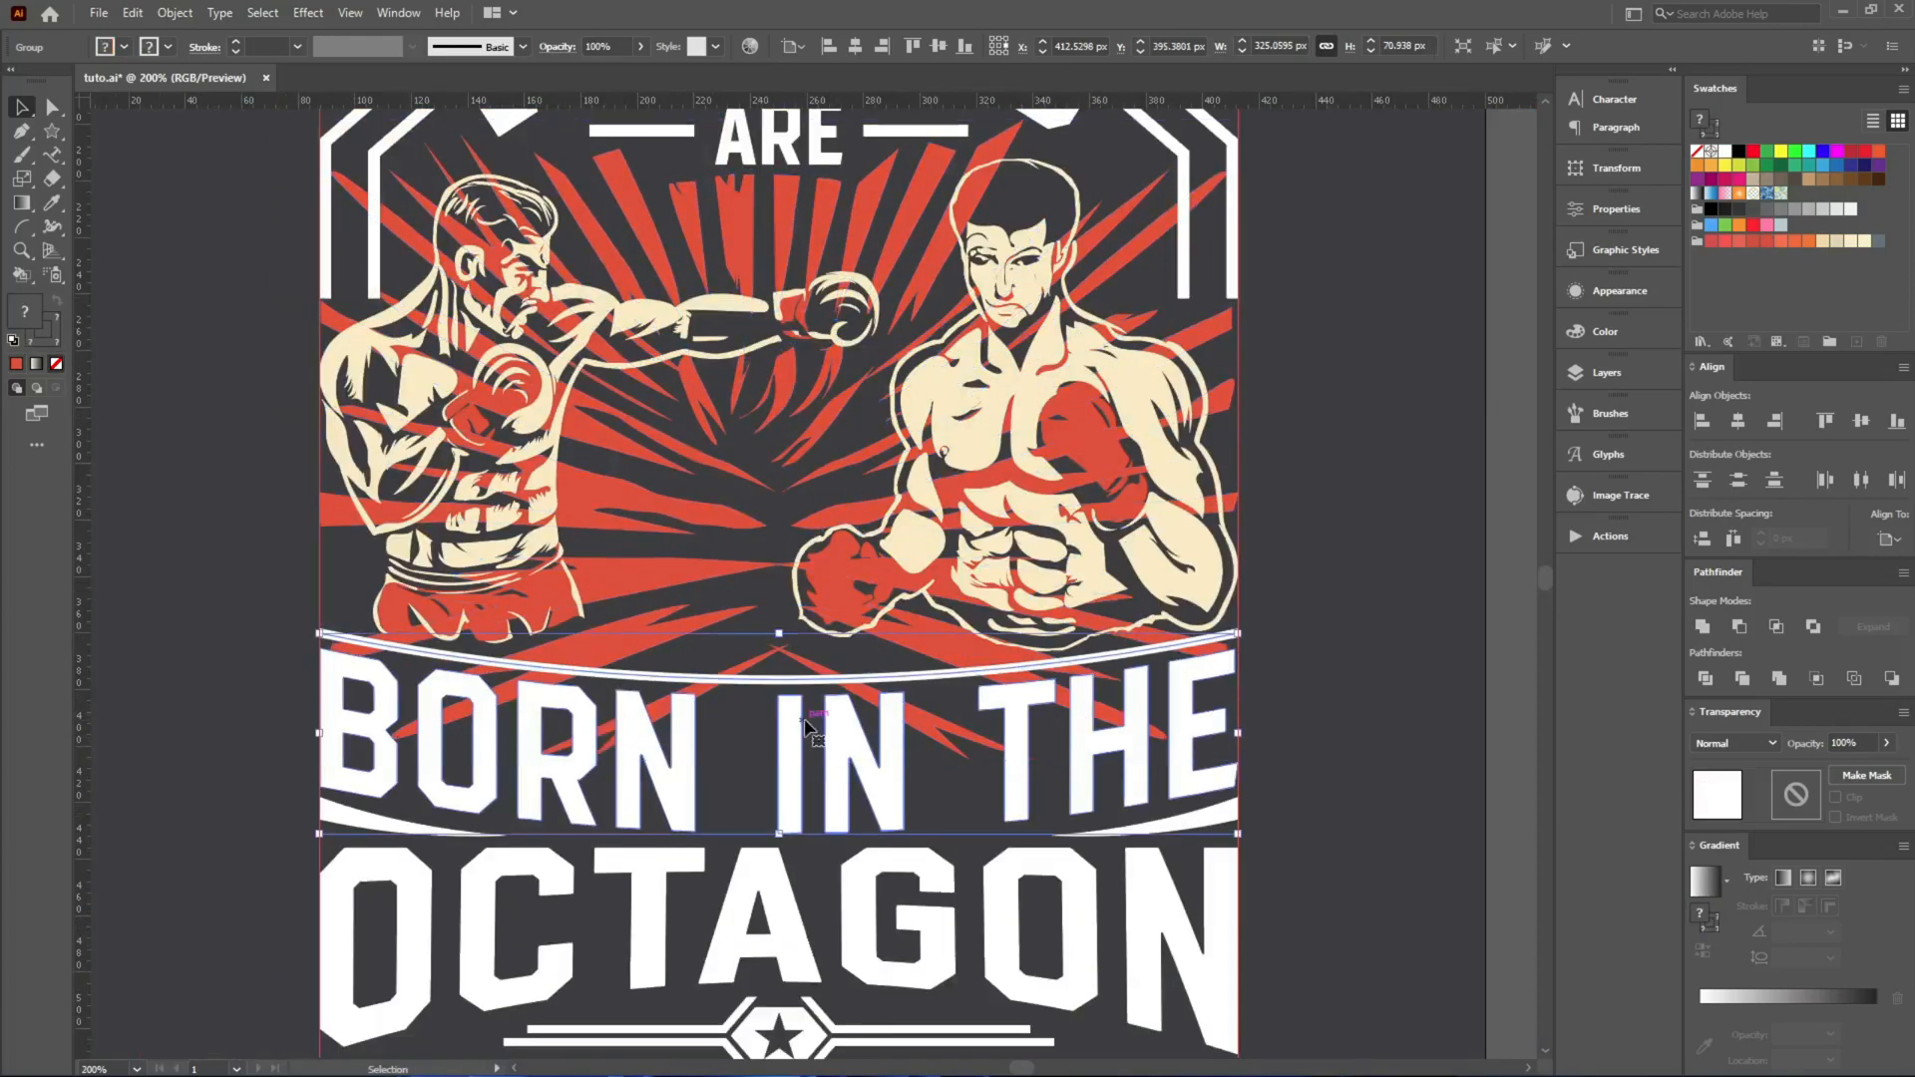
key(ctrl)
key(ctrl+shift+x)
key(Return)
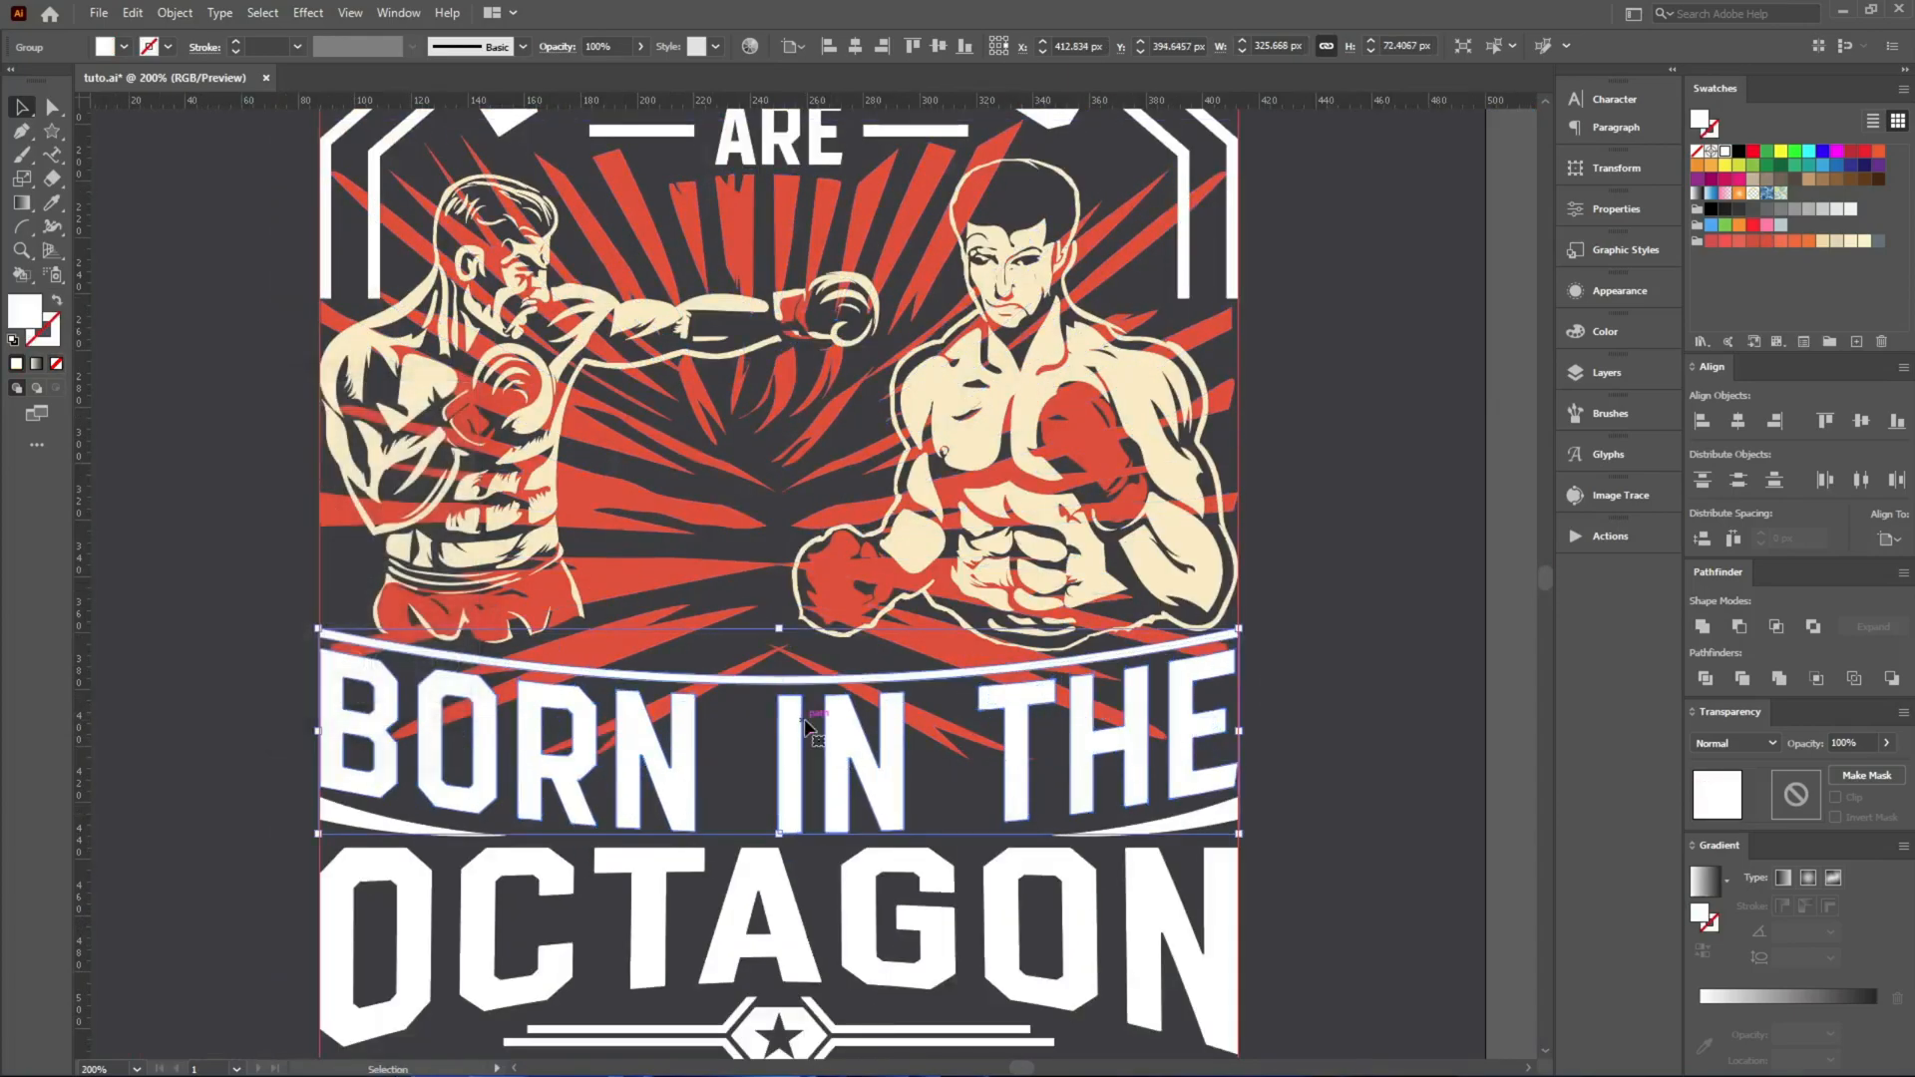
drag(782, 718, 869, 867)
key(ctrl+z)
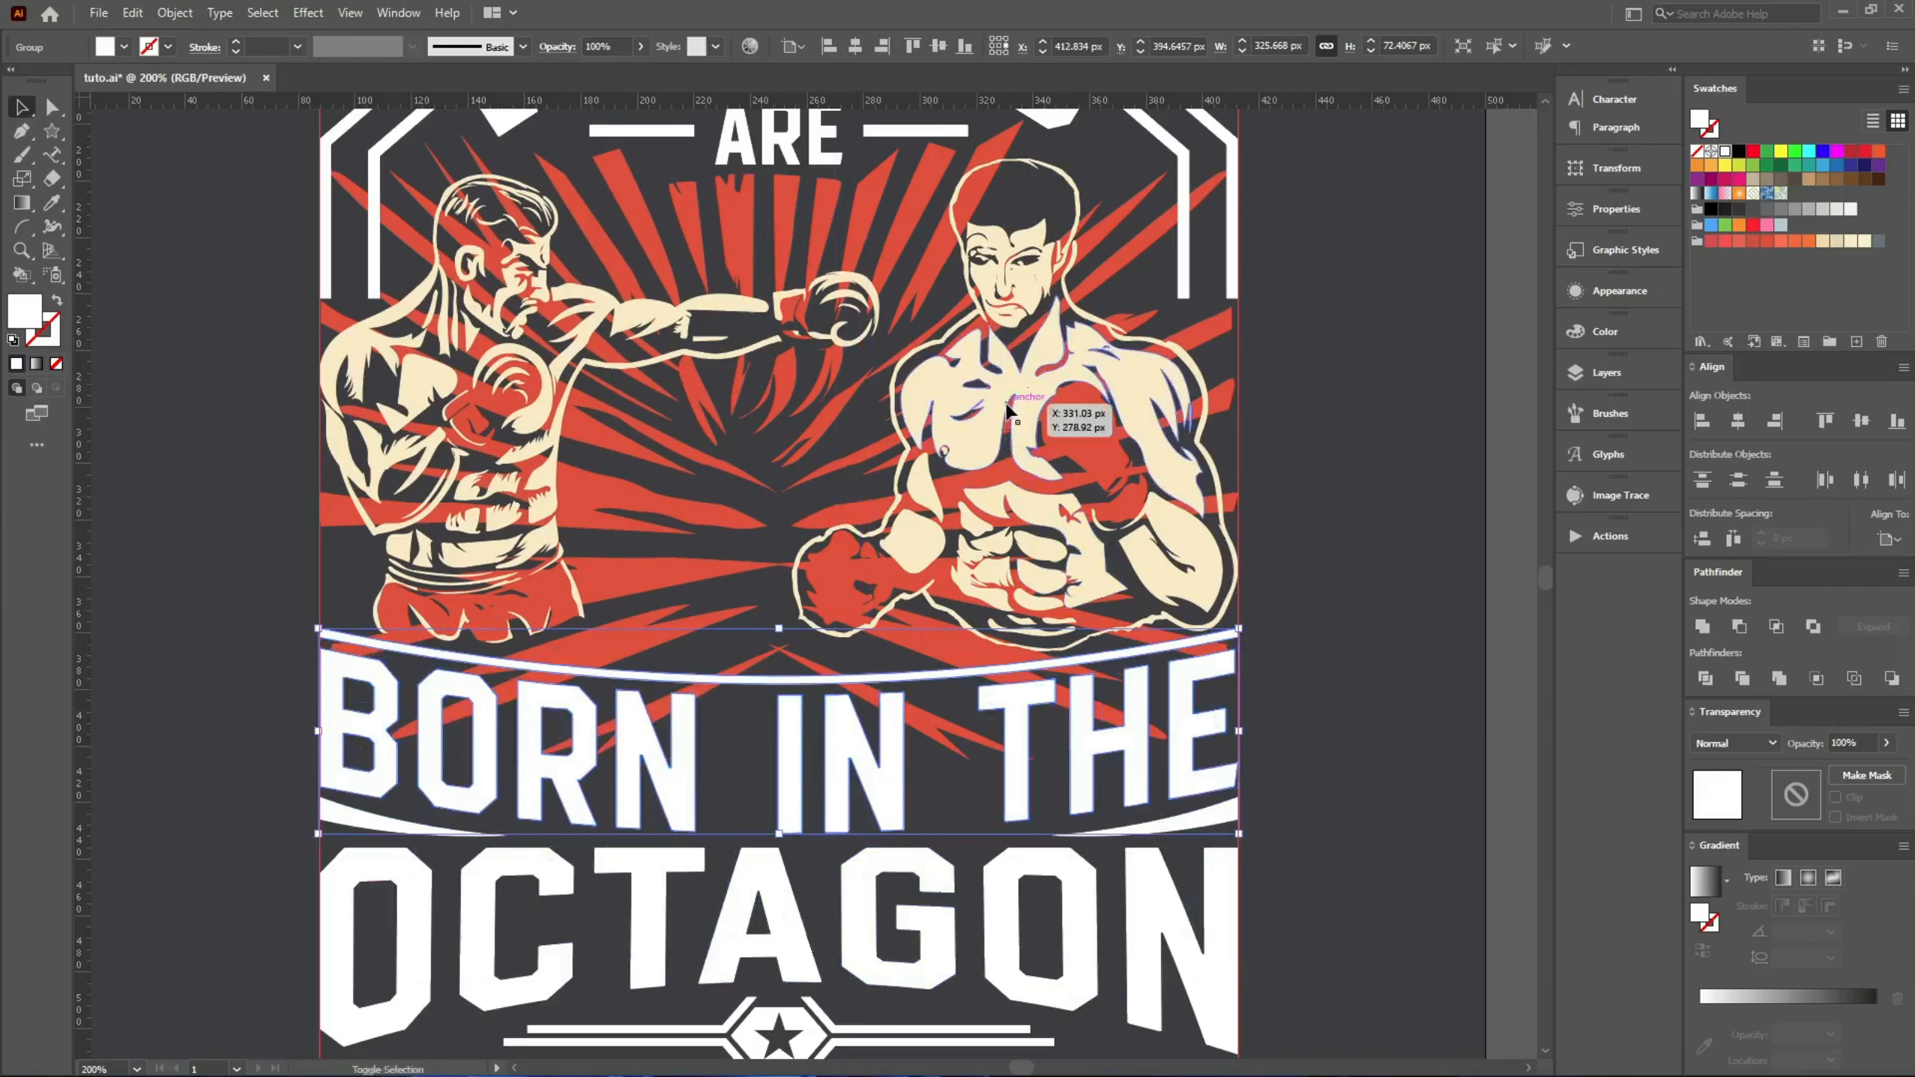
Add both boxers and the corner bars to the selection of the BORN IN THE group.
shift+click(1037, 396)
scroll(903, 424, up, 2)
shift+click(386, 260)
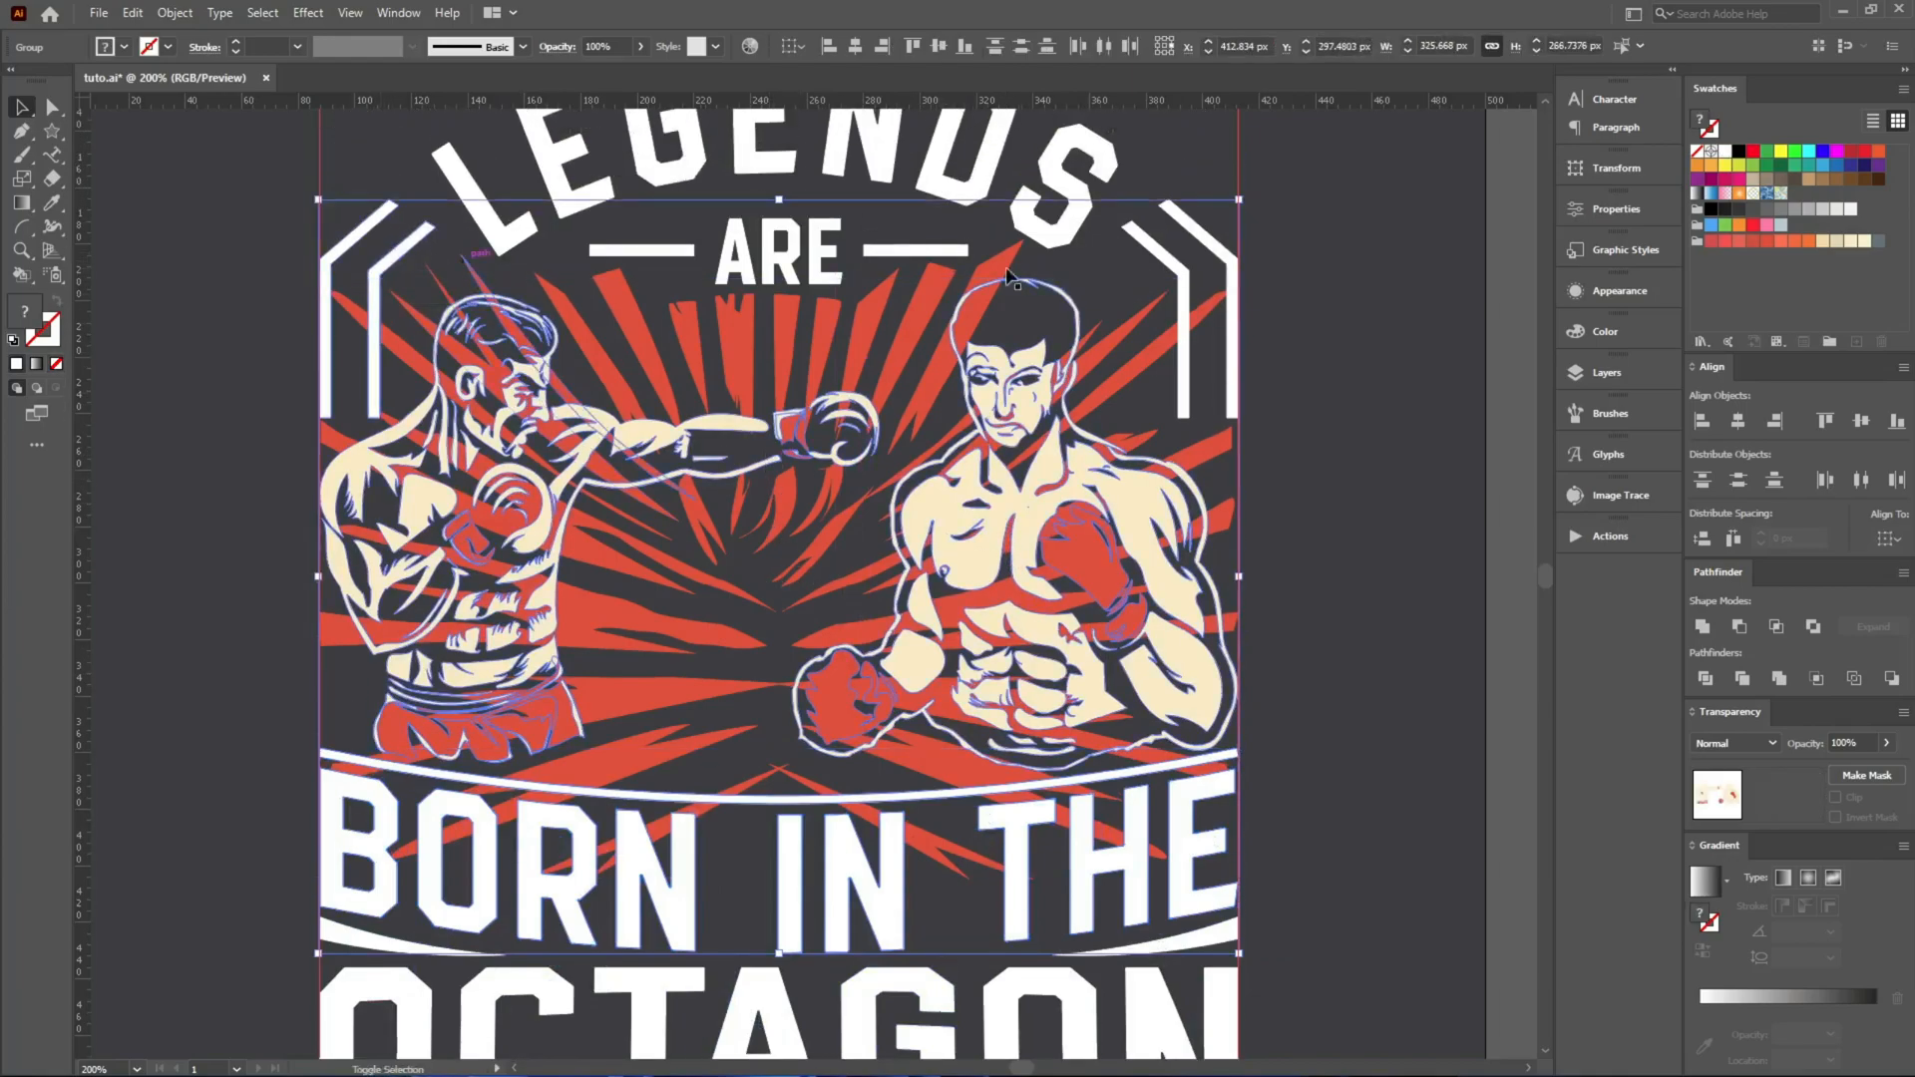
scroll(1130, 240, down, 3)
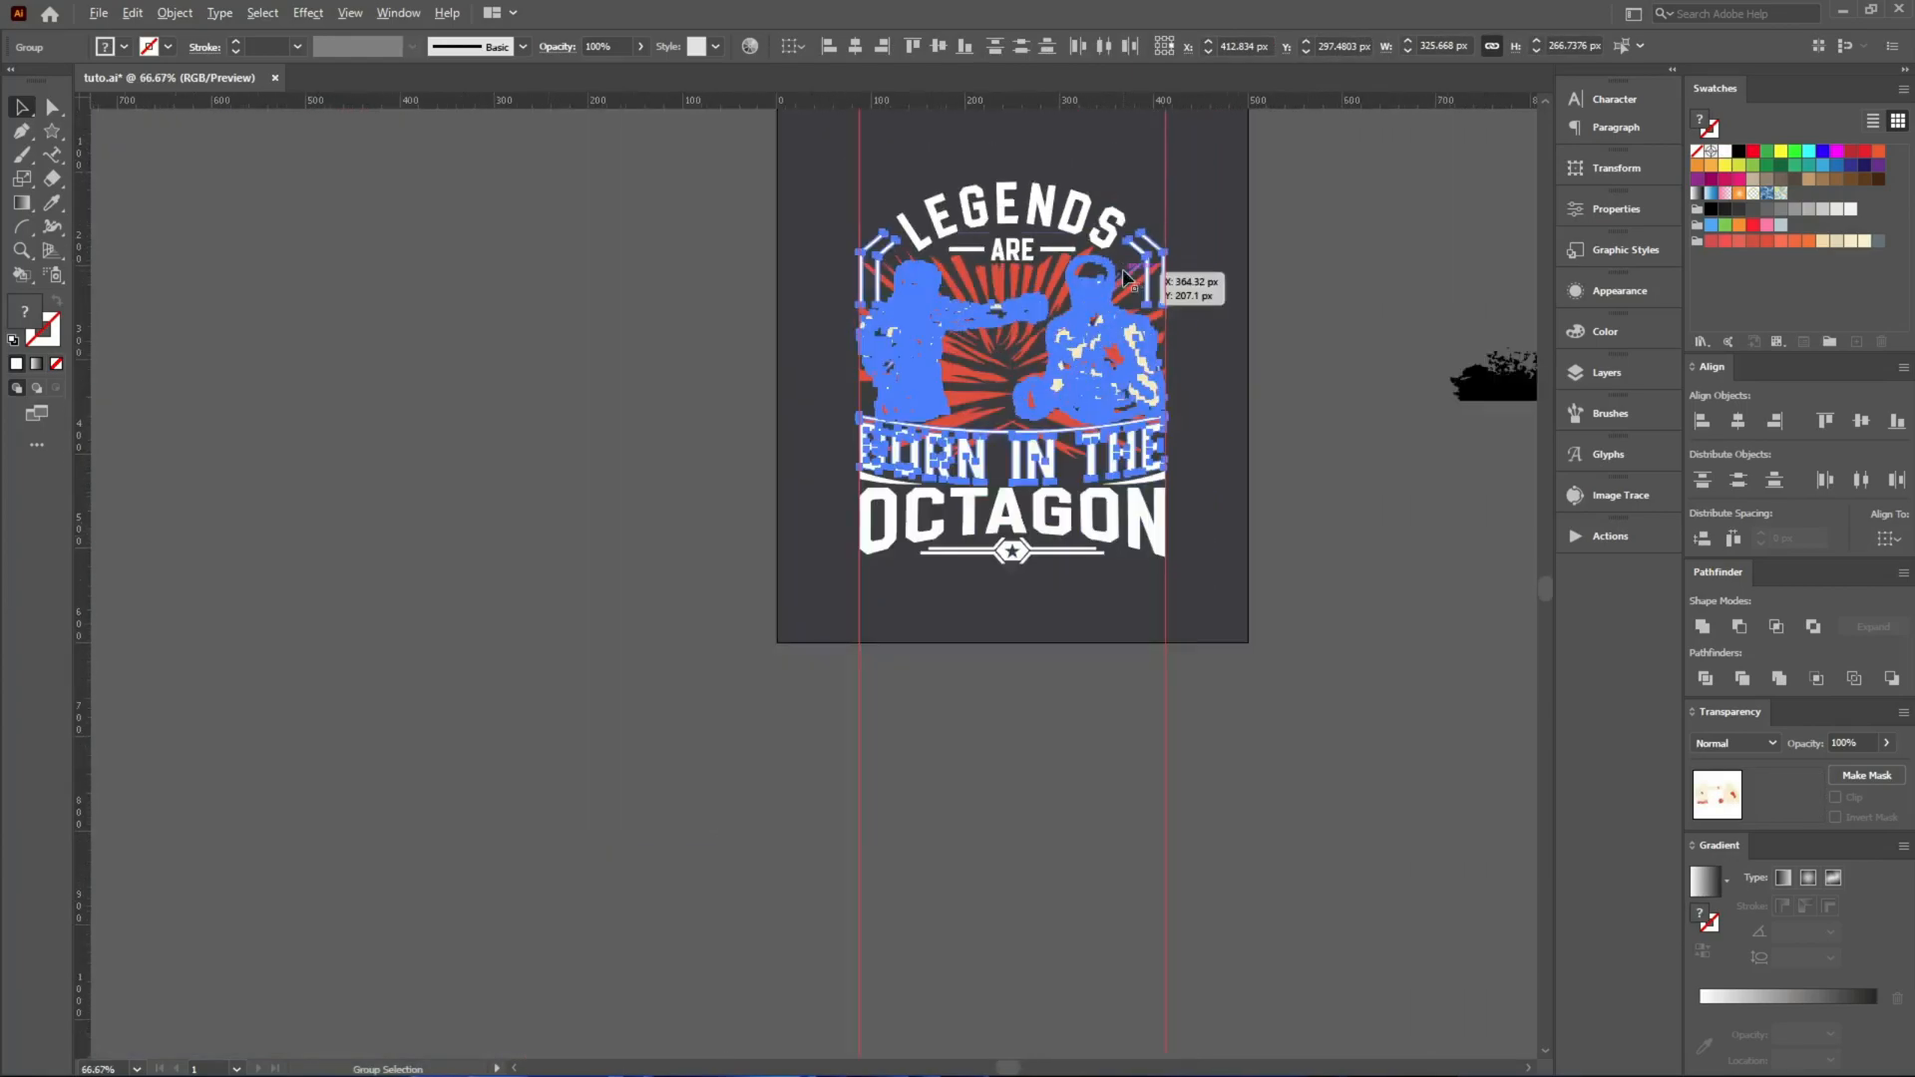
drag(1132, 241, 609, 425)
key(ctrl+z)
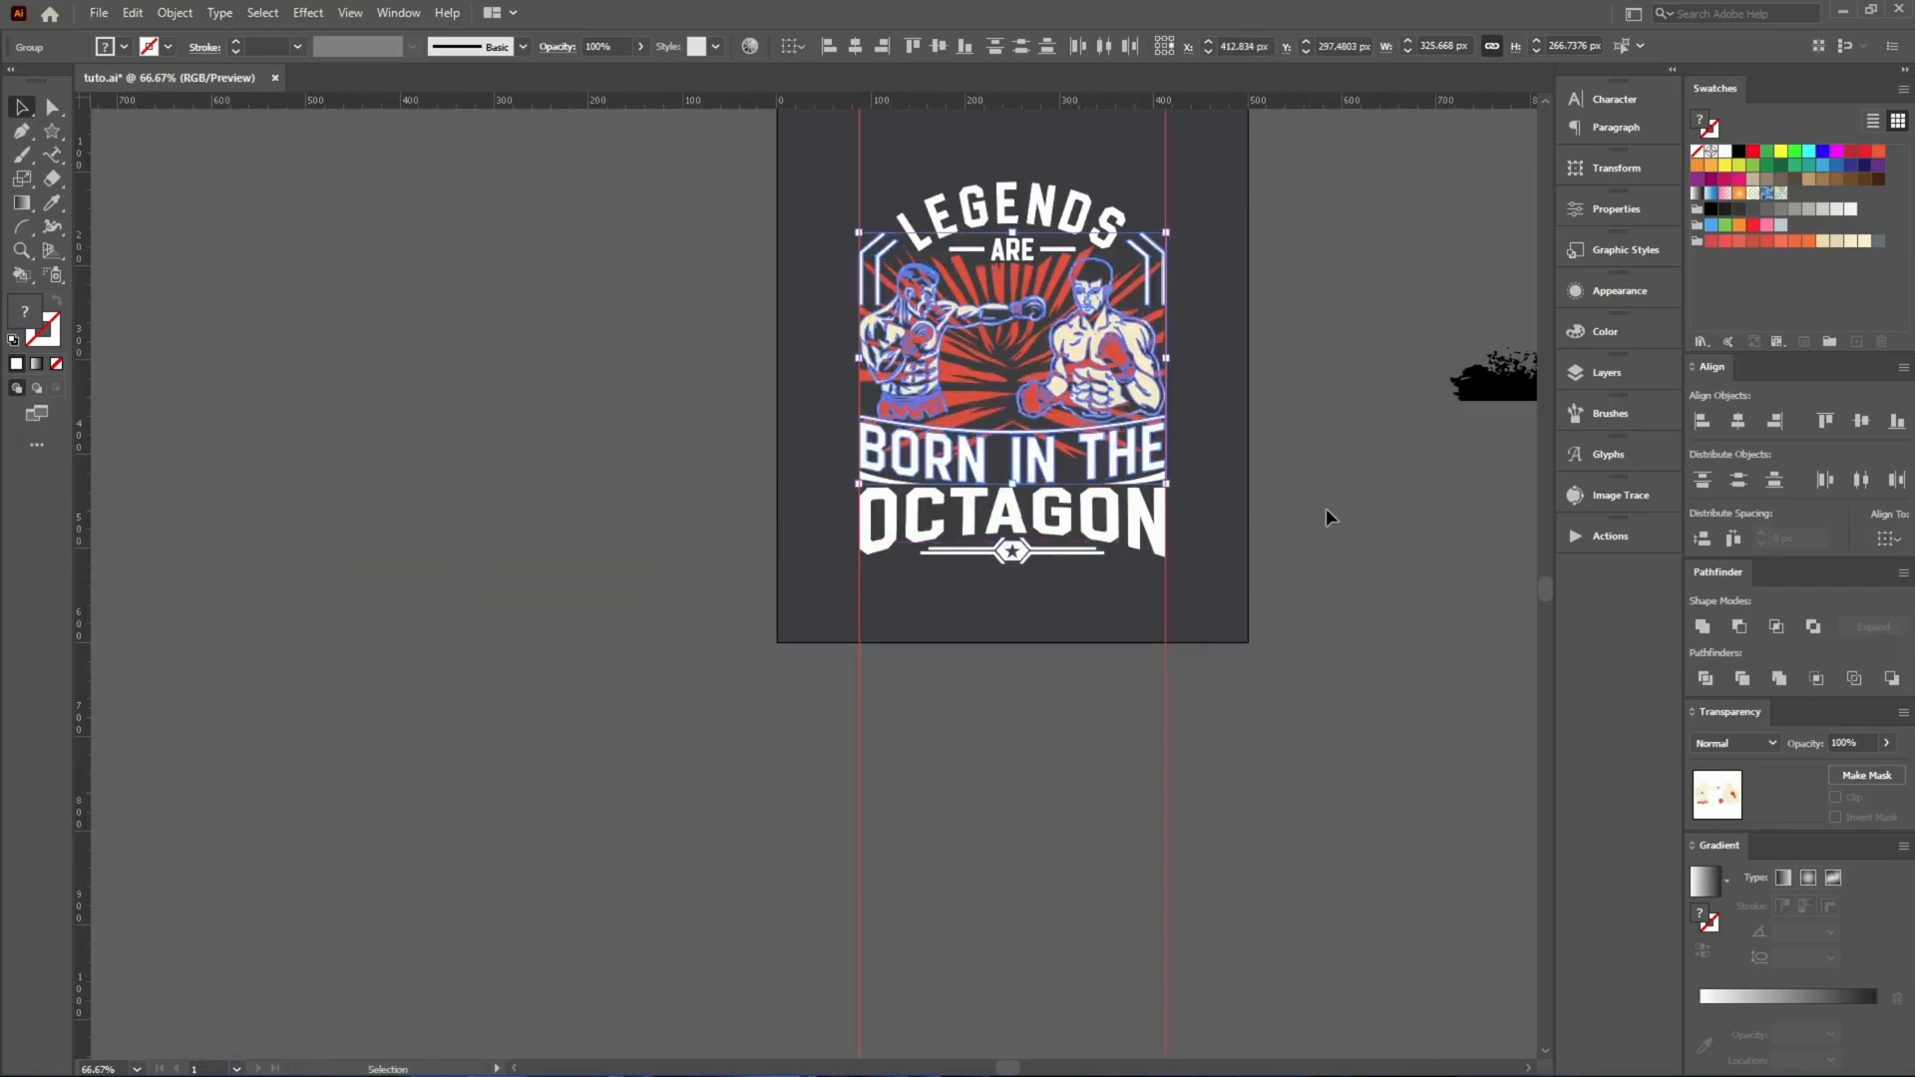
scroll(1194, 249, up, 4)
Offset the paths of the selected boxers, corner bars and lettering by 5 px with round joins.
key(ctrl+alt+o)
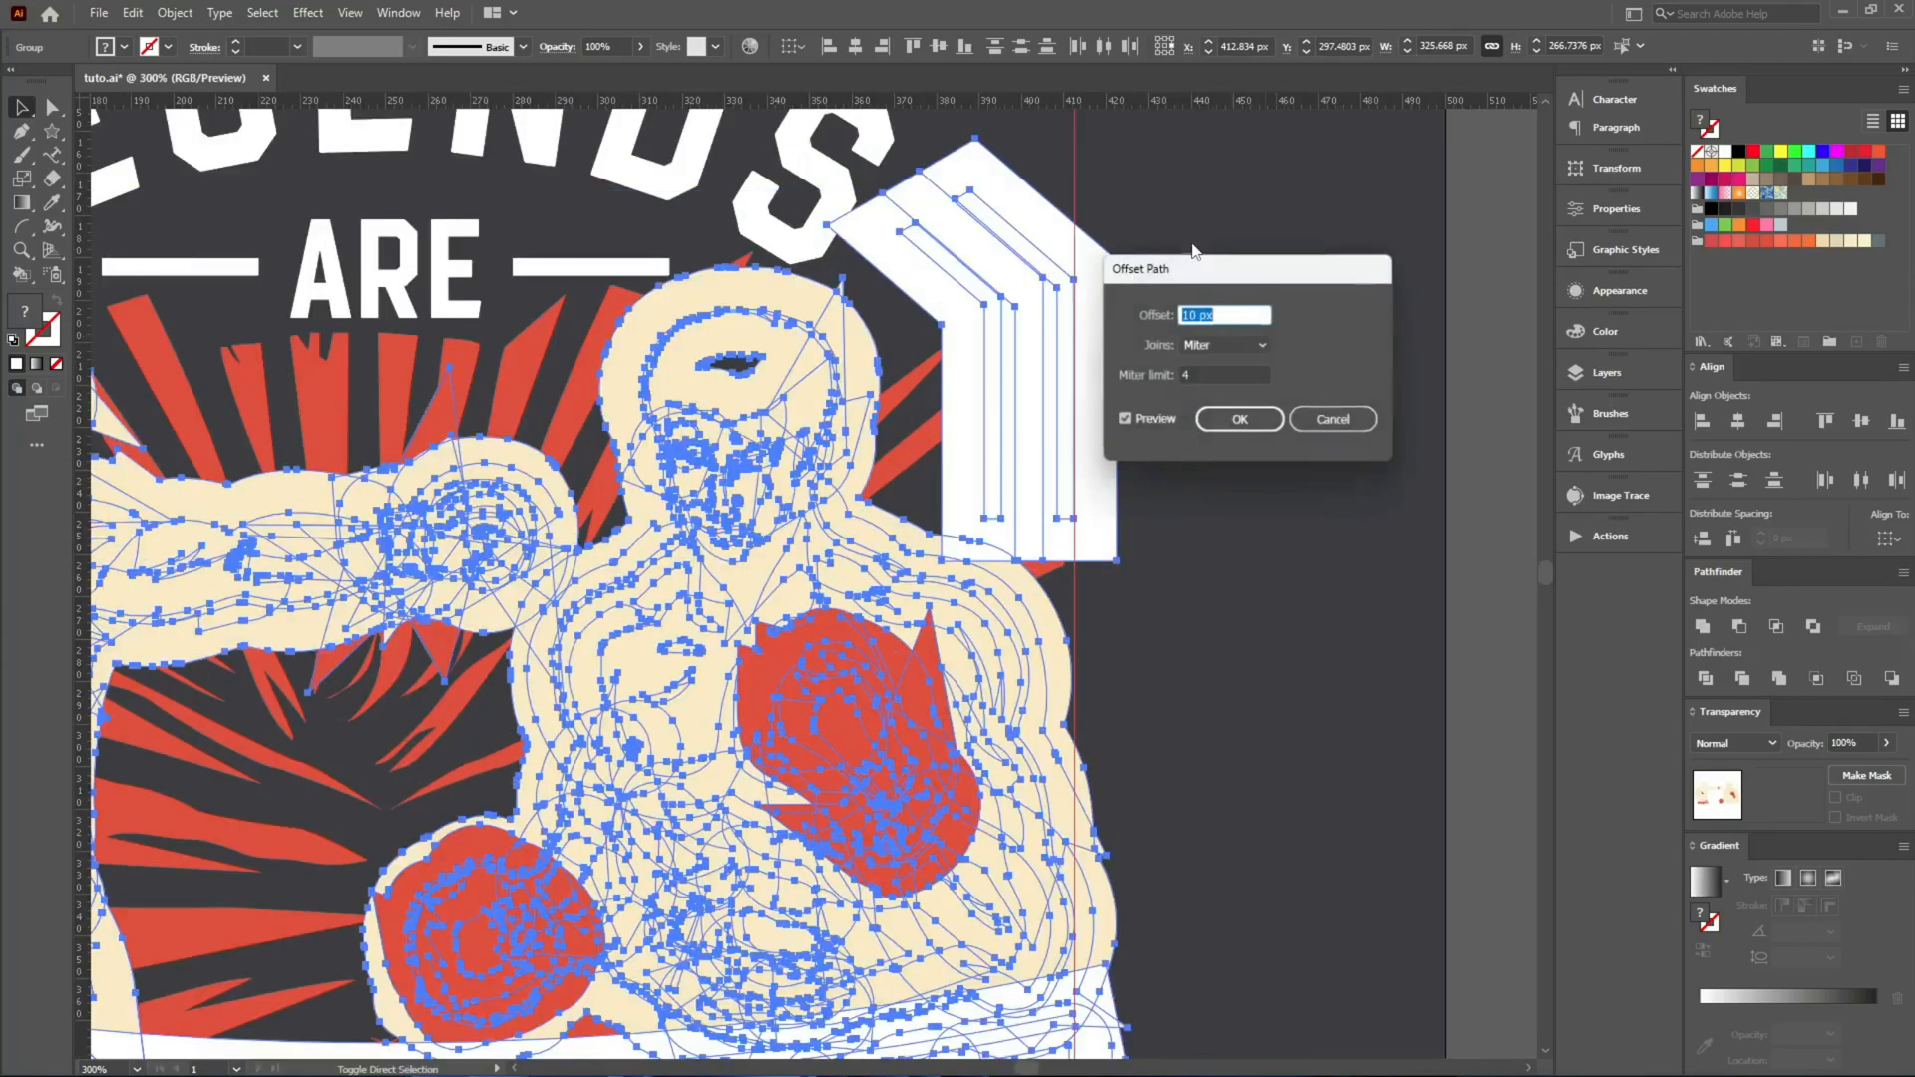
click(1226, 346)
click(1231, 389)
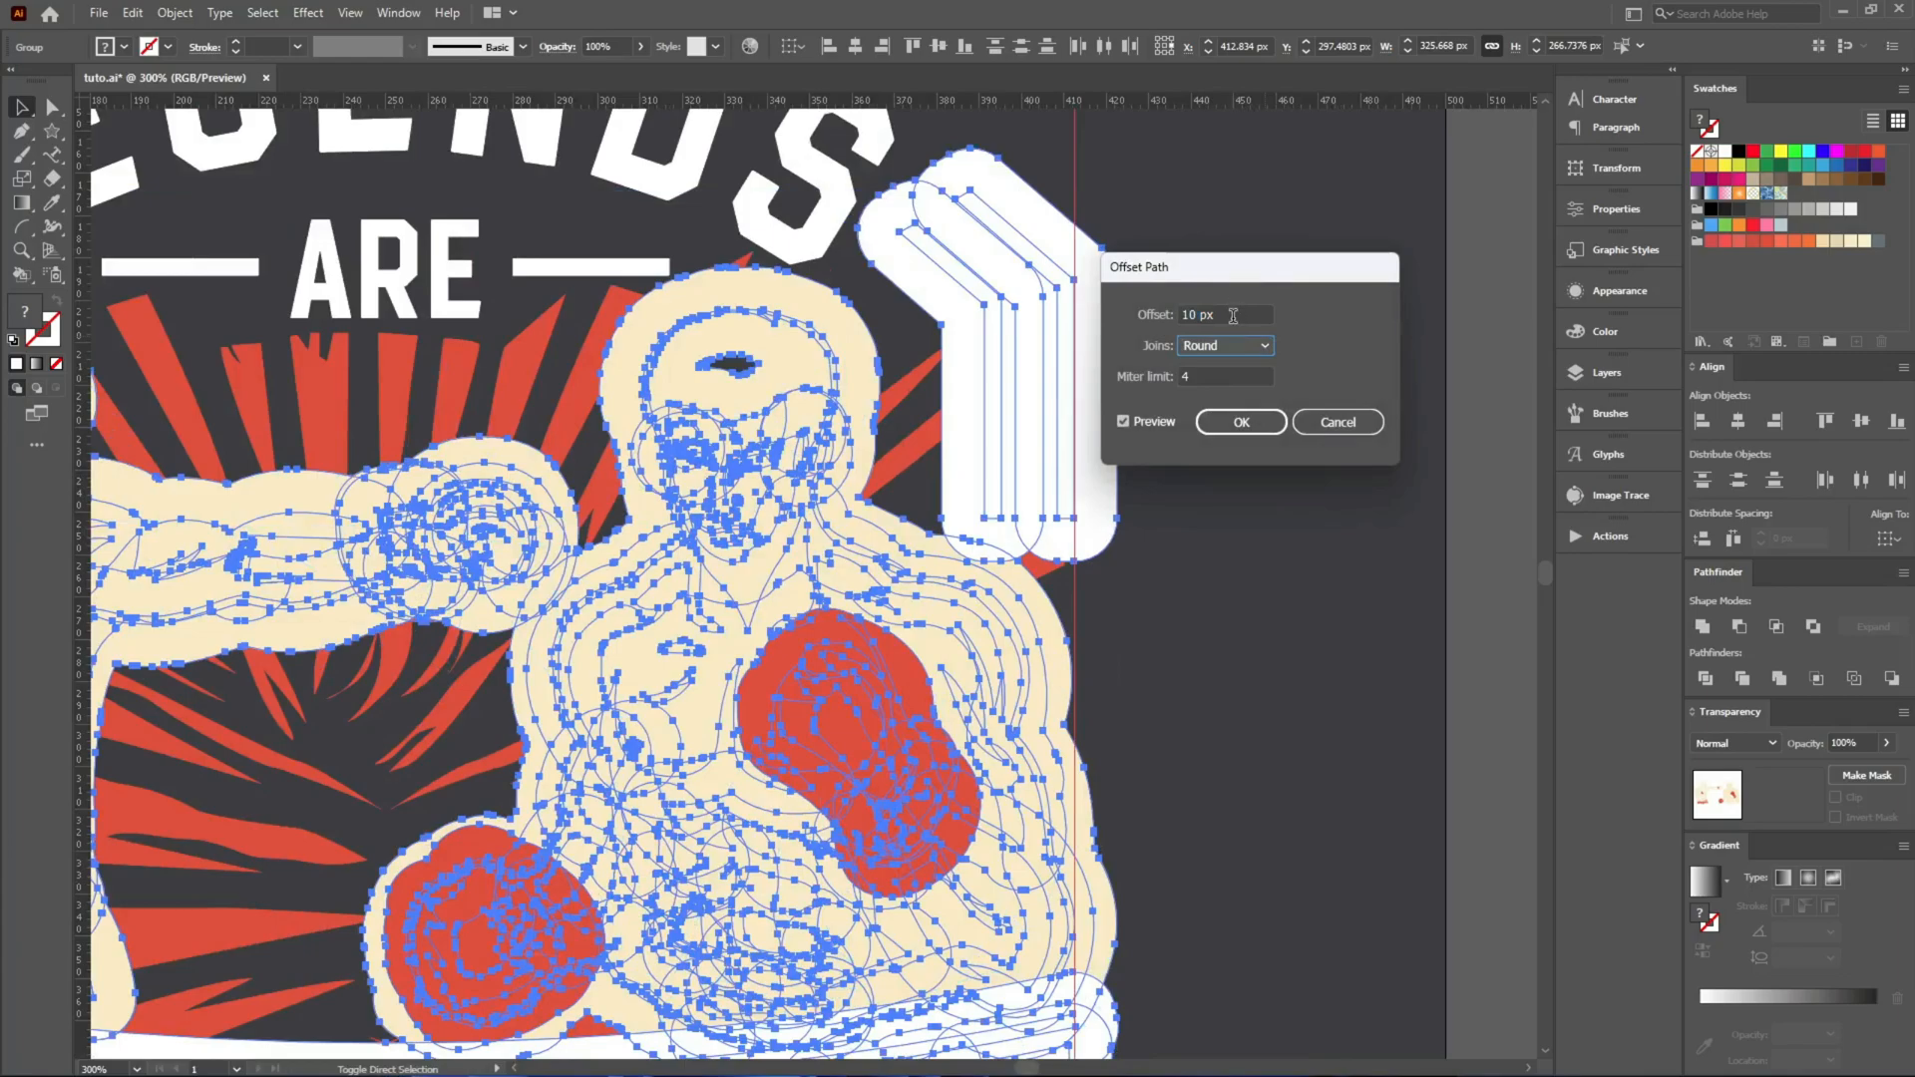
scroll(1233, 316, down, 6)
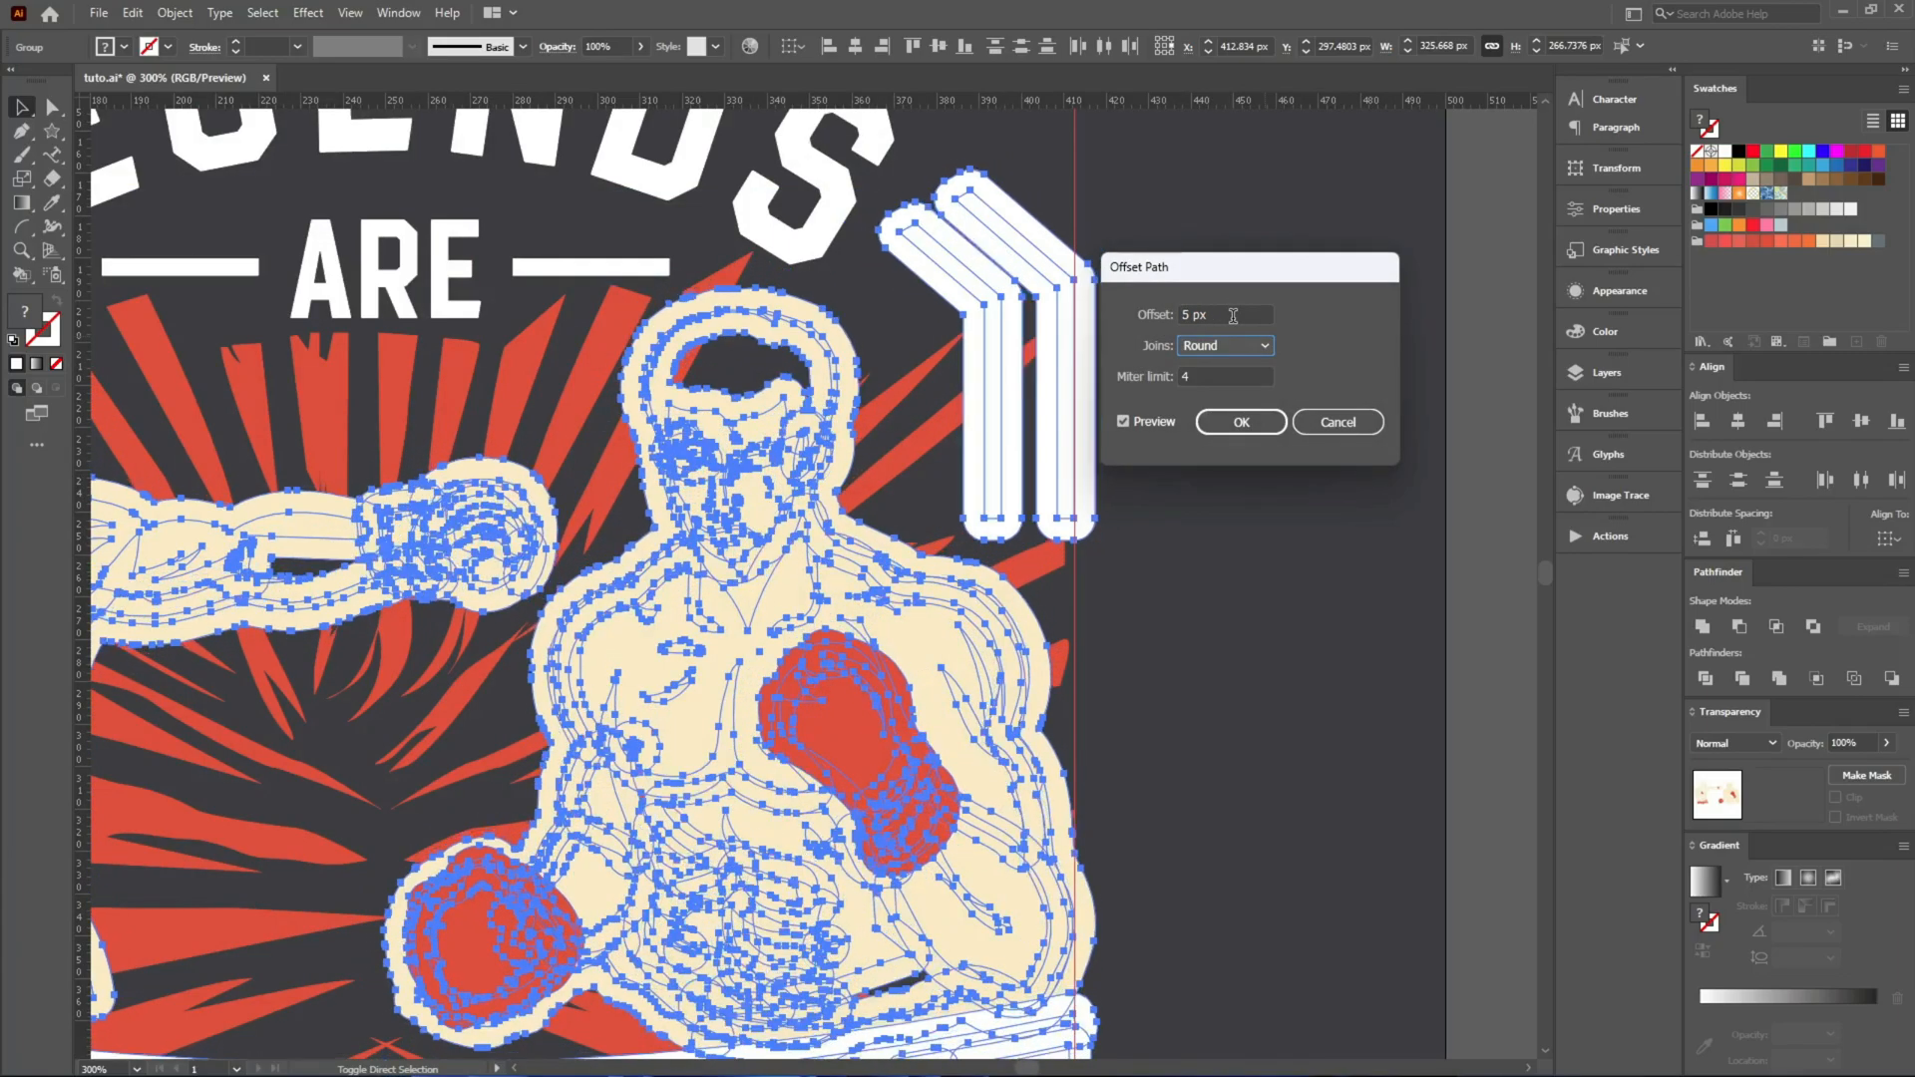
click(1241, 421)
key(ctrl+minus)
key(ctrl+h)
key(v)
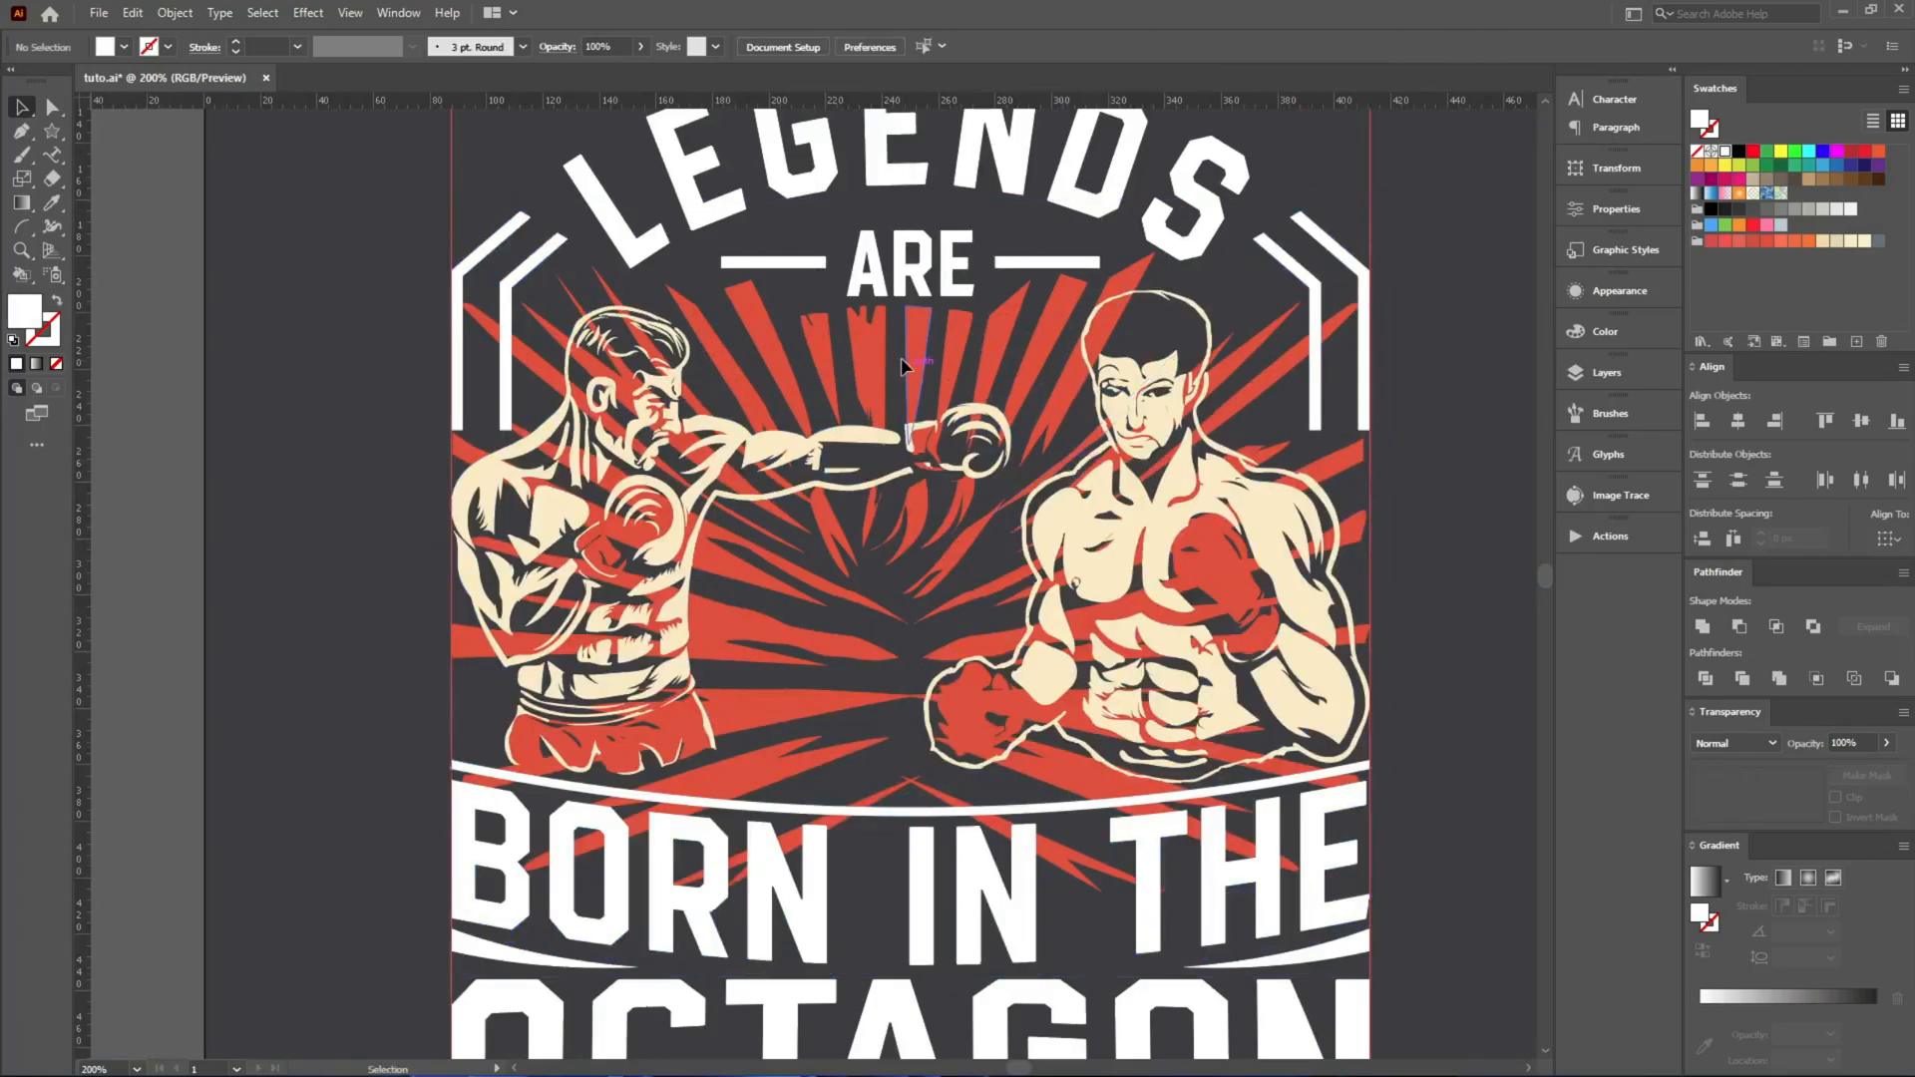
Give the red rays an opacity mask without clipping and paste the offset boxer, bar and lettering shapes in place inside it.
click(875, 326)
drag(1034, 373, 469, 455)
key(ctrl+z)
click(1862, 780)
click(1836, 797)
click(1784, 792)
key(ctrl+f)
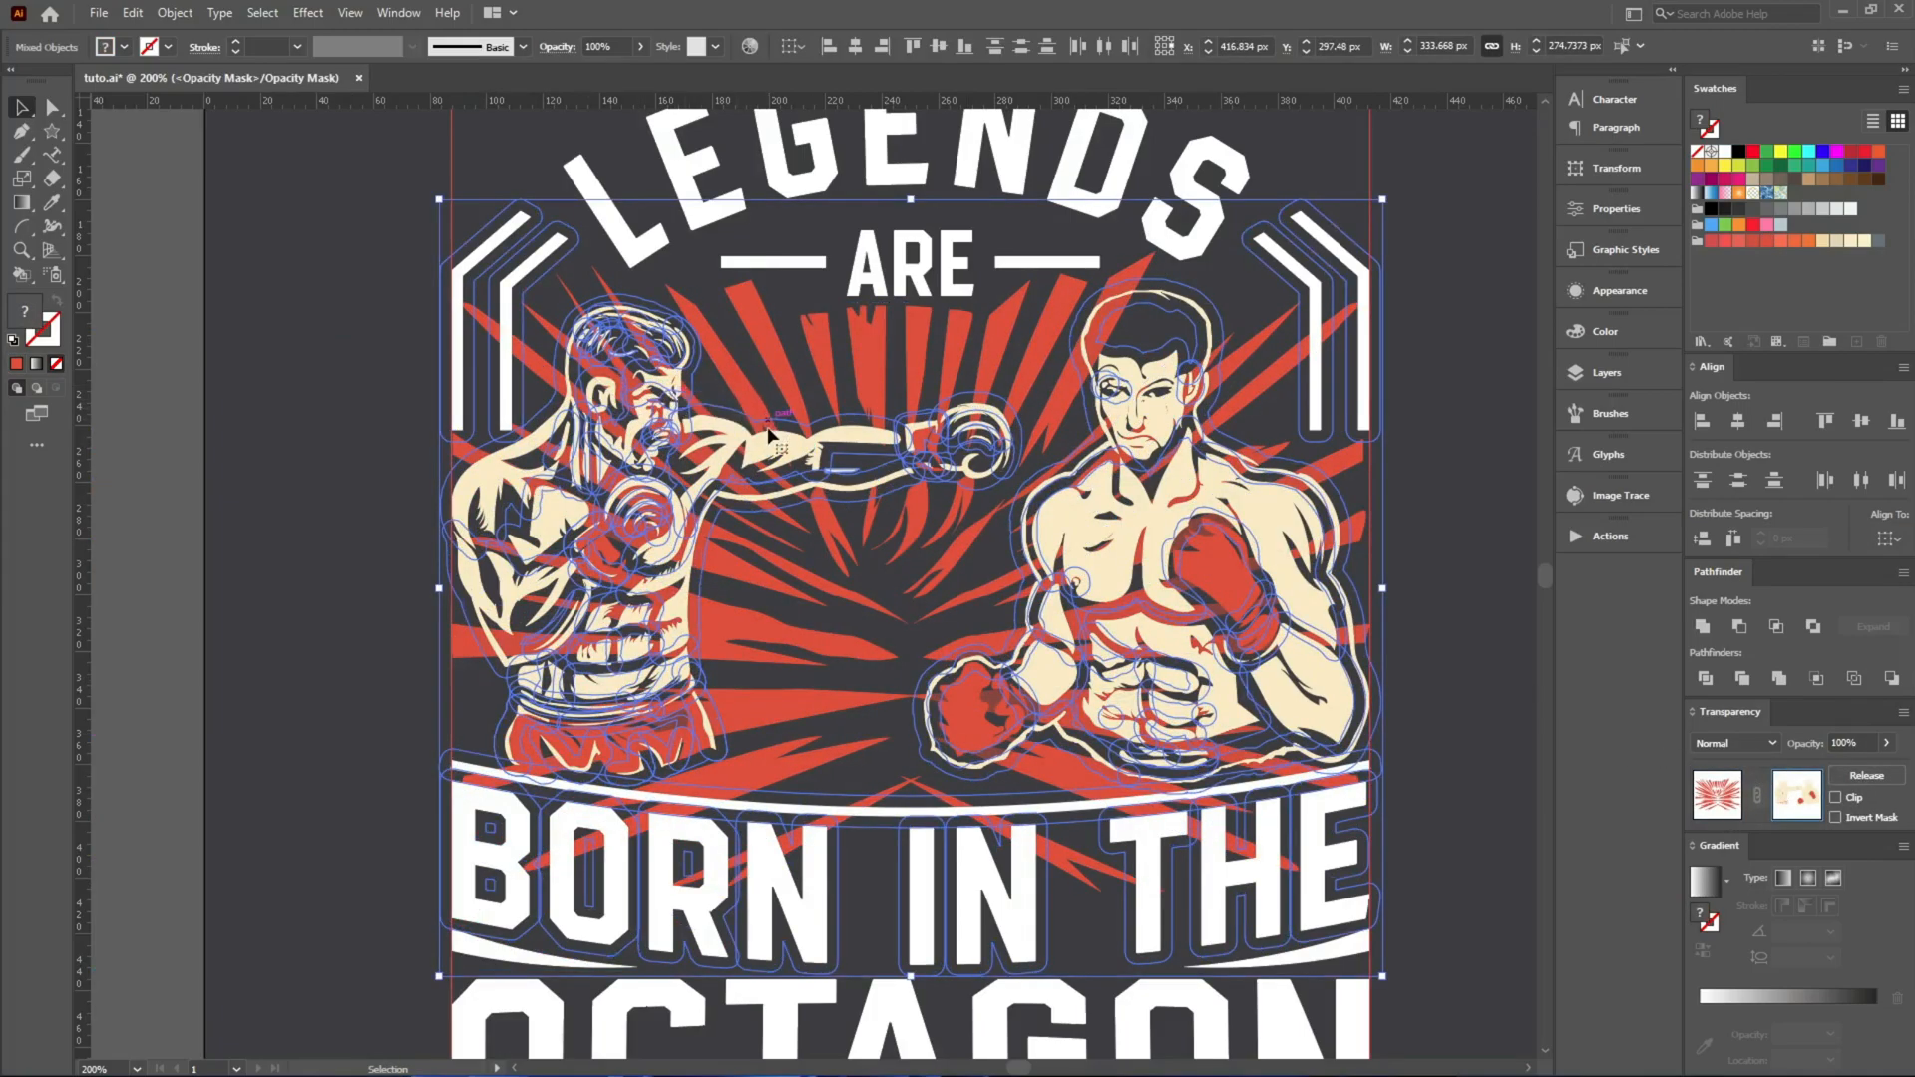
Fill the pasted mask shapes with black and unite them into a single shape.
click(1739, 152)
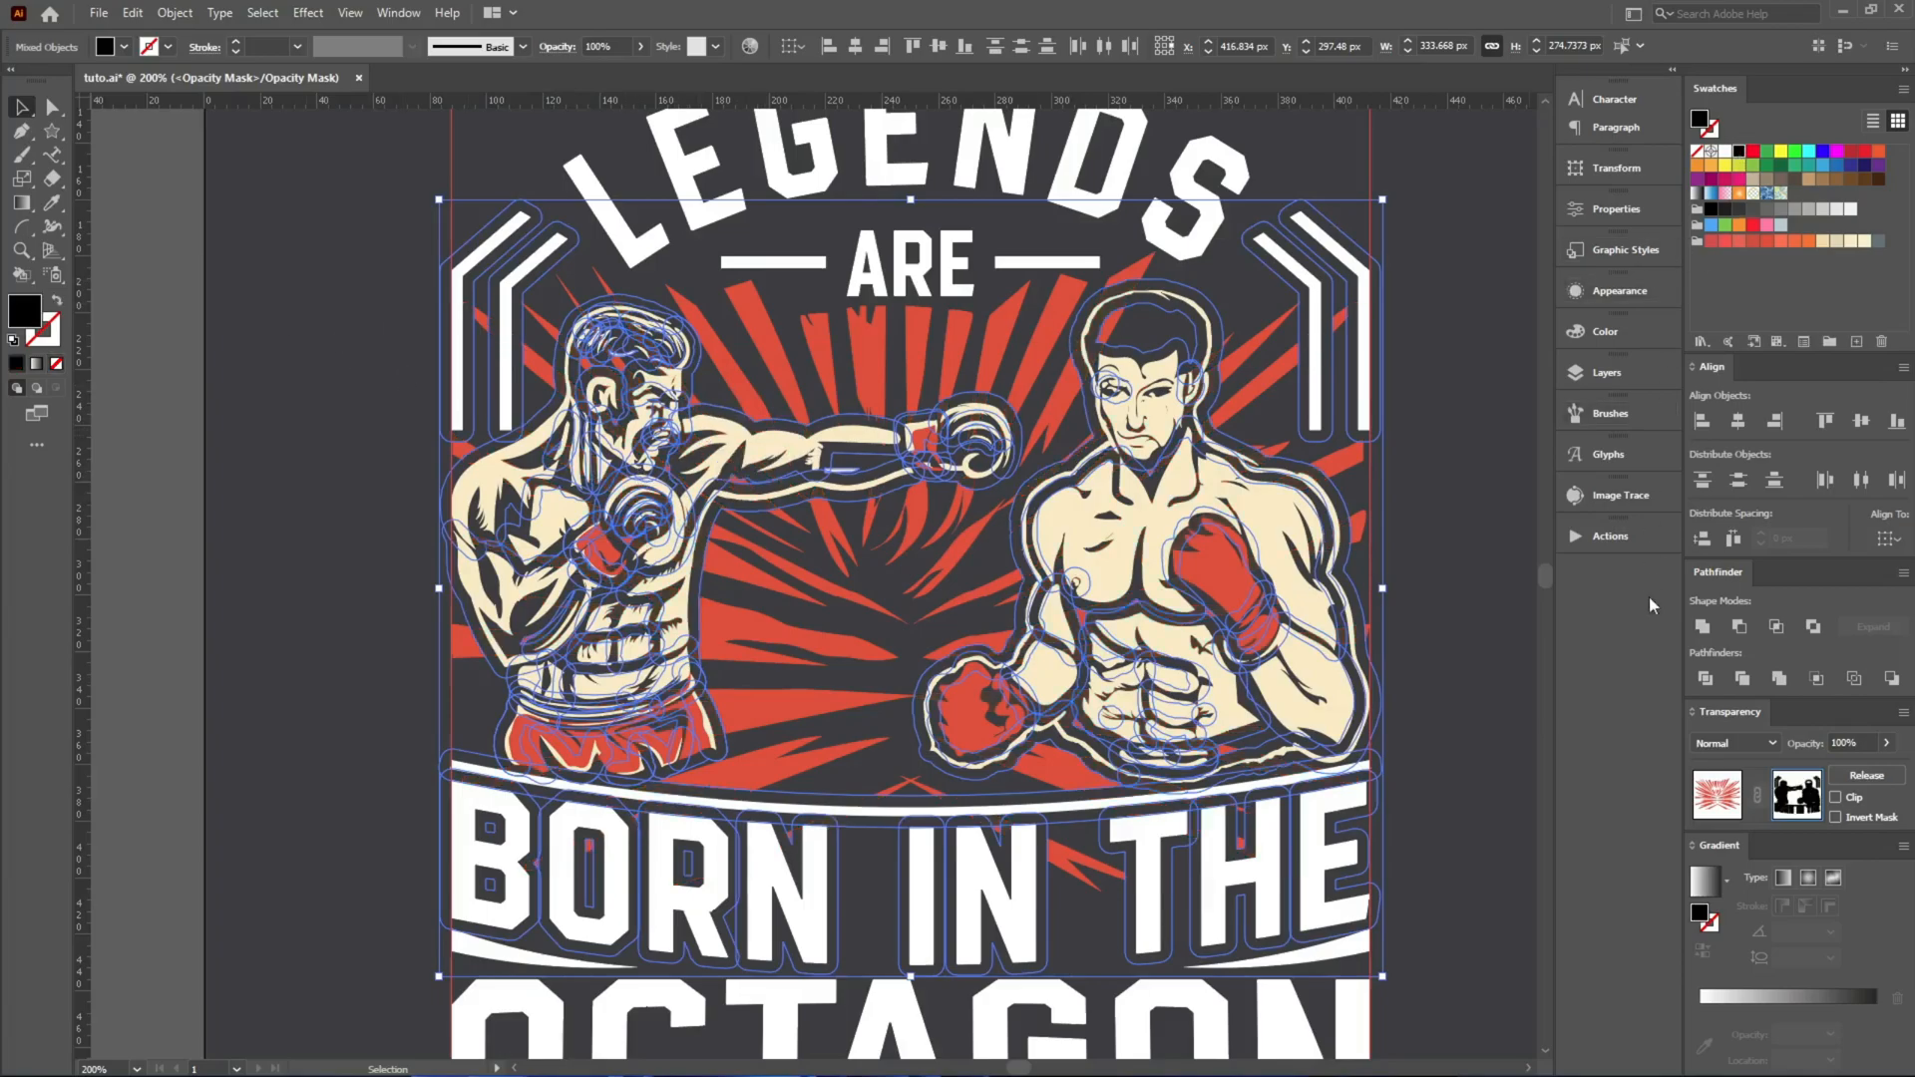
click(1704, 629)
click(1779, 679)
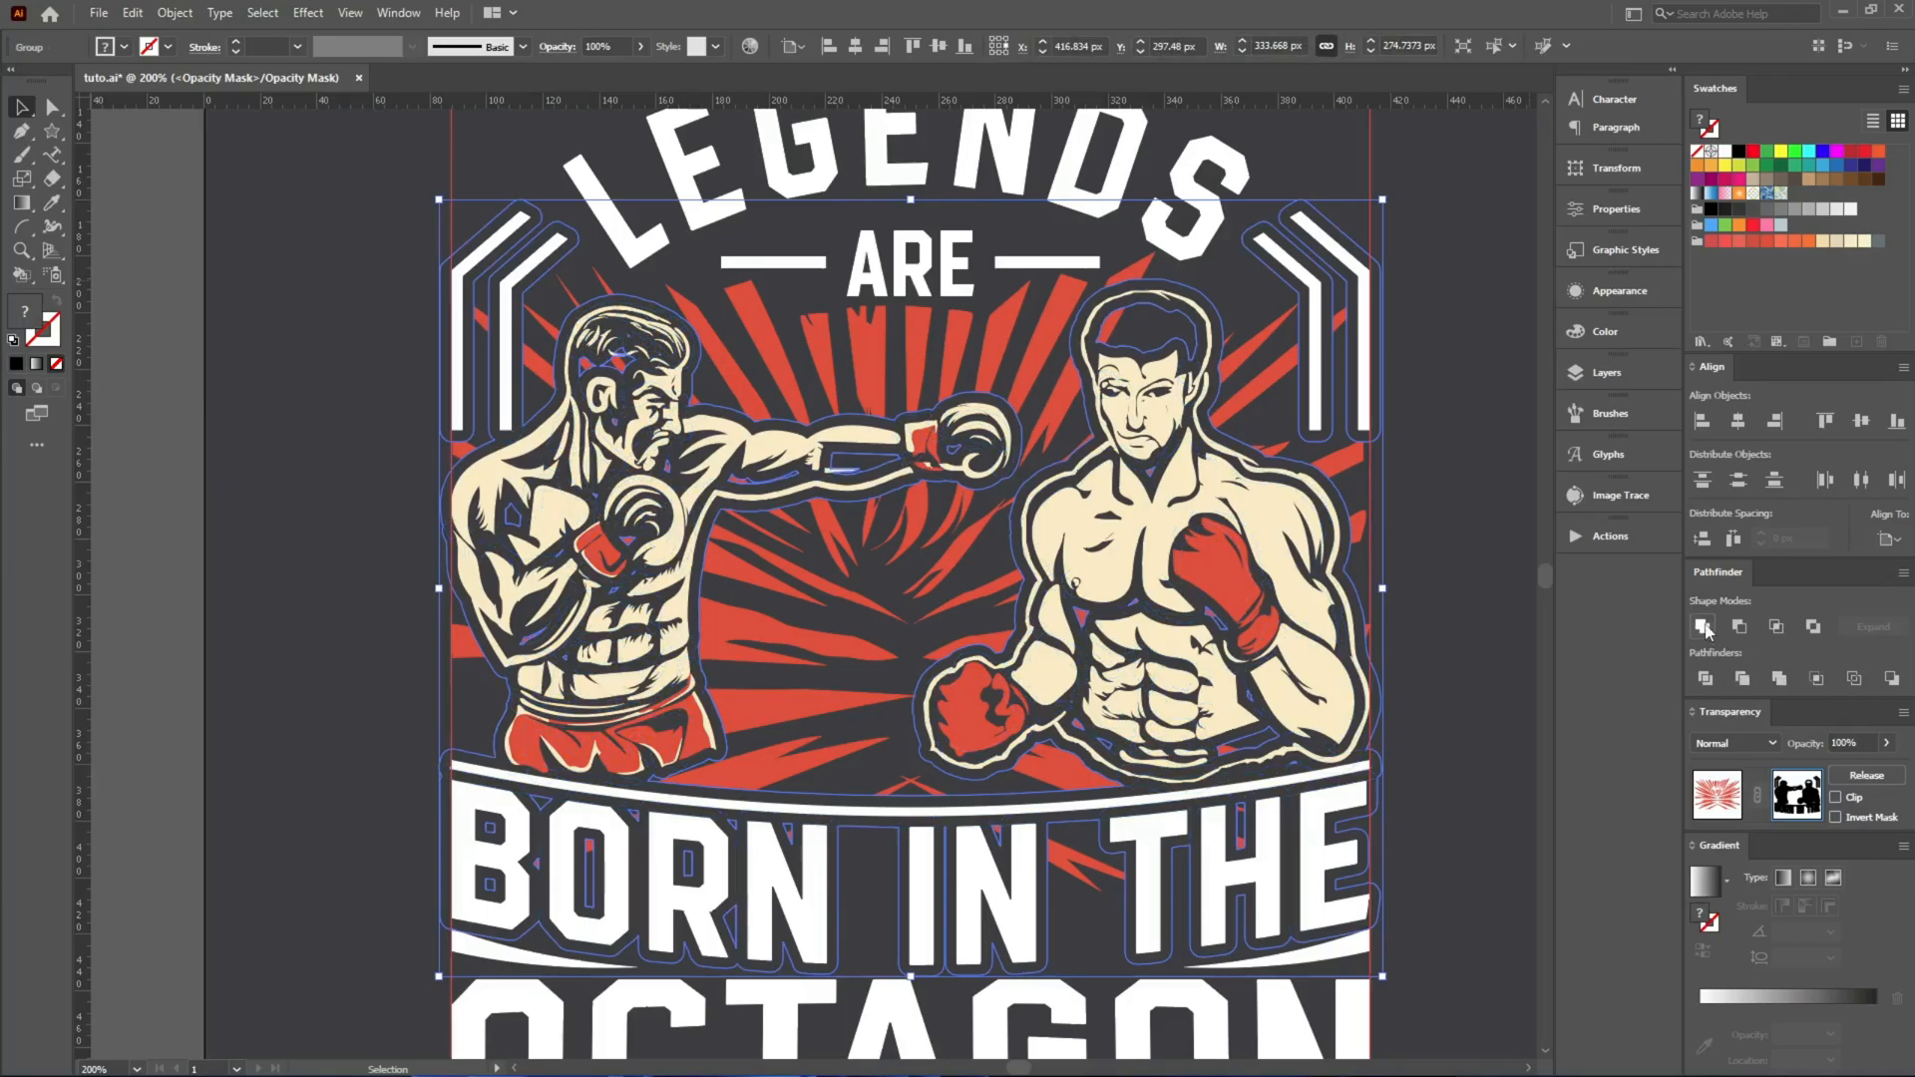
click(1456, 604)
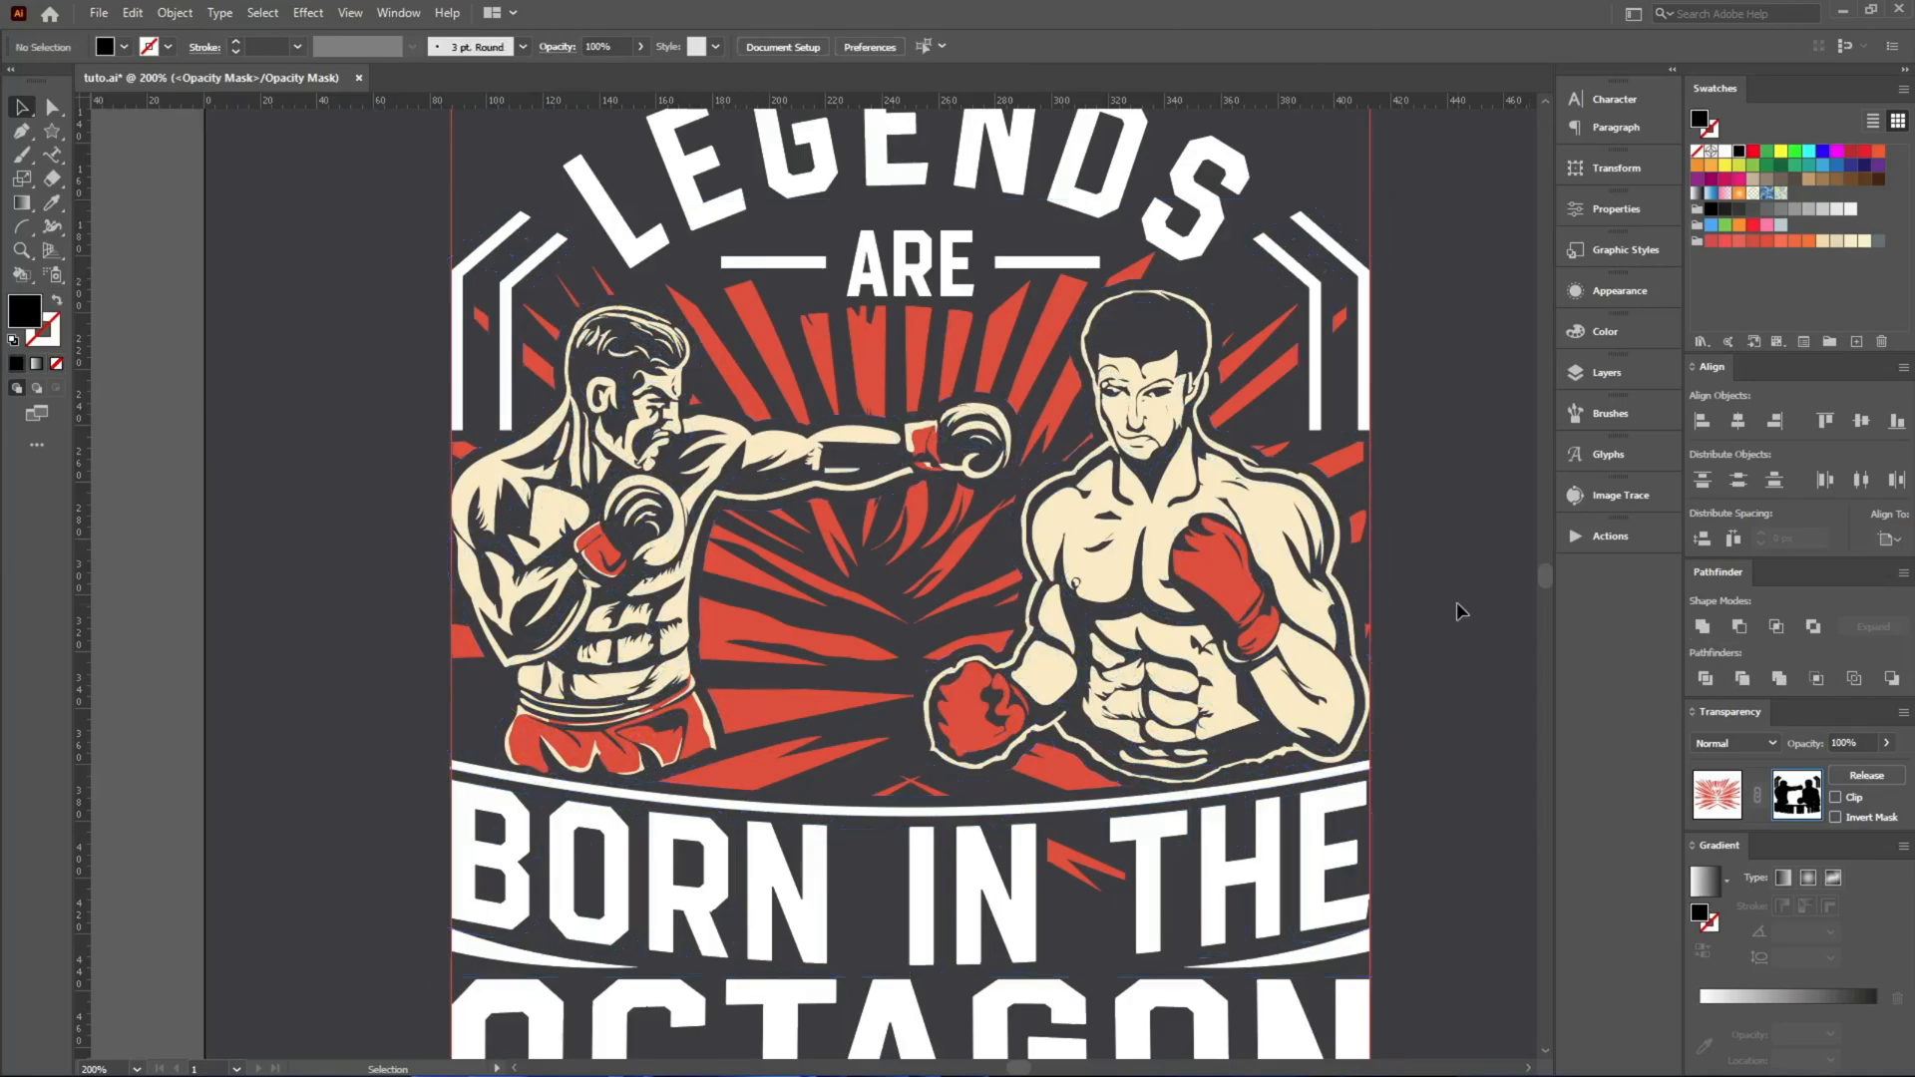
Draw a freehand black mask shape with the Pencil over the stray ray fragment between the two left corner bars.
scroll(624, 356, up, 2)
scroll(280, 242, up, 1)
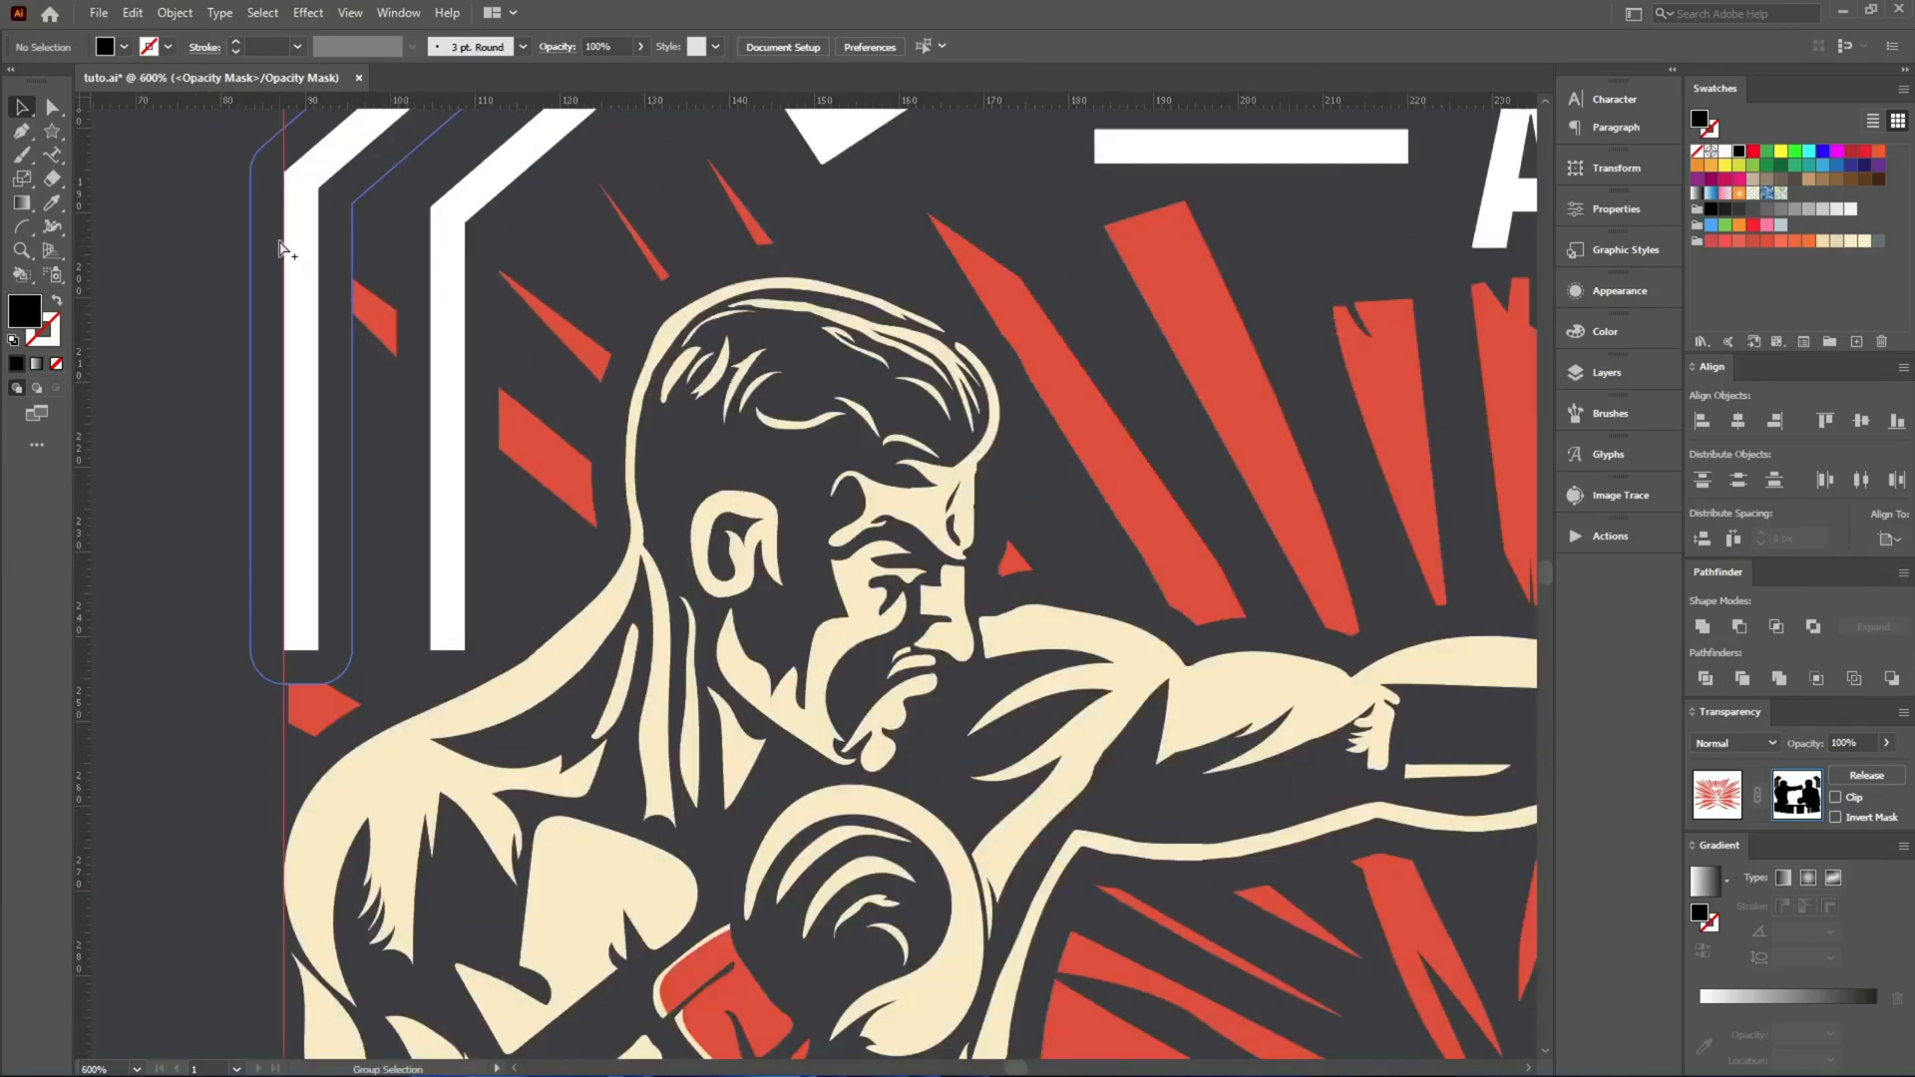
scroll(281, 242, up, 3)
key(n)
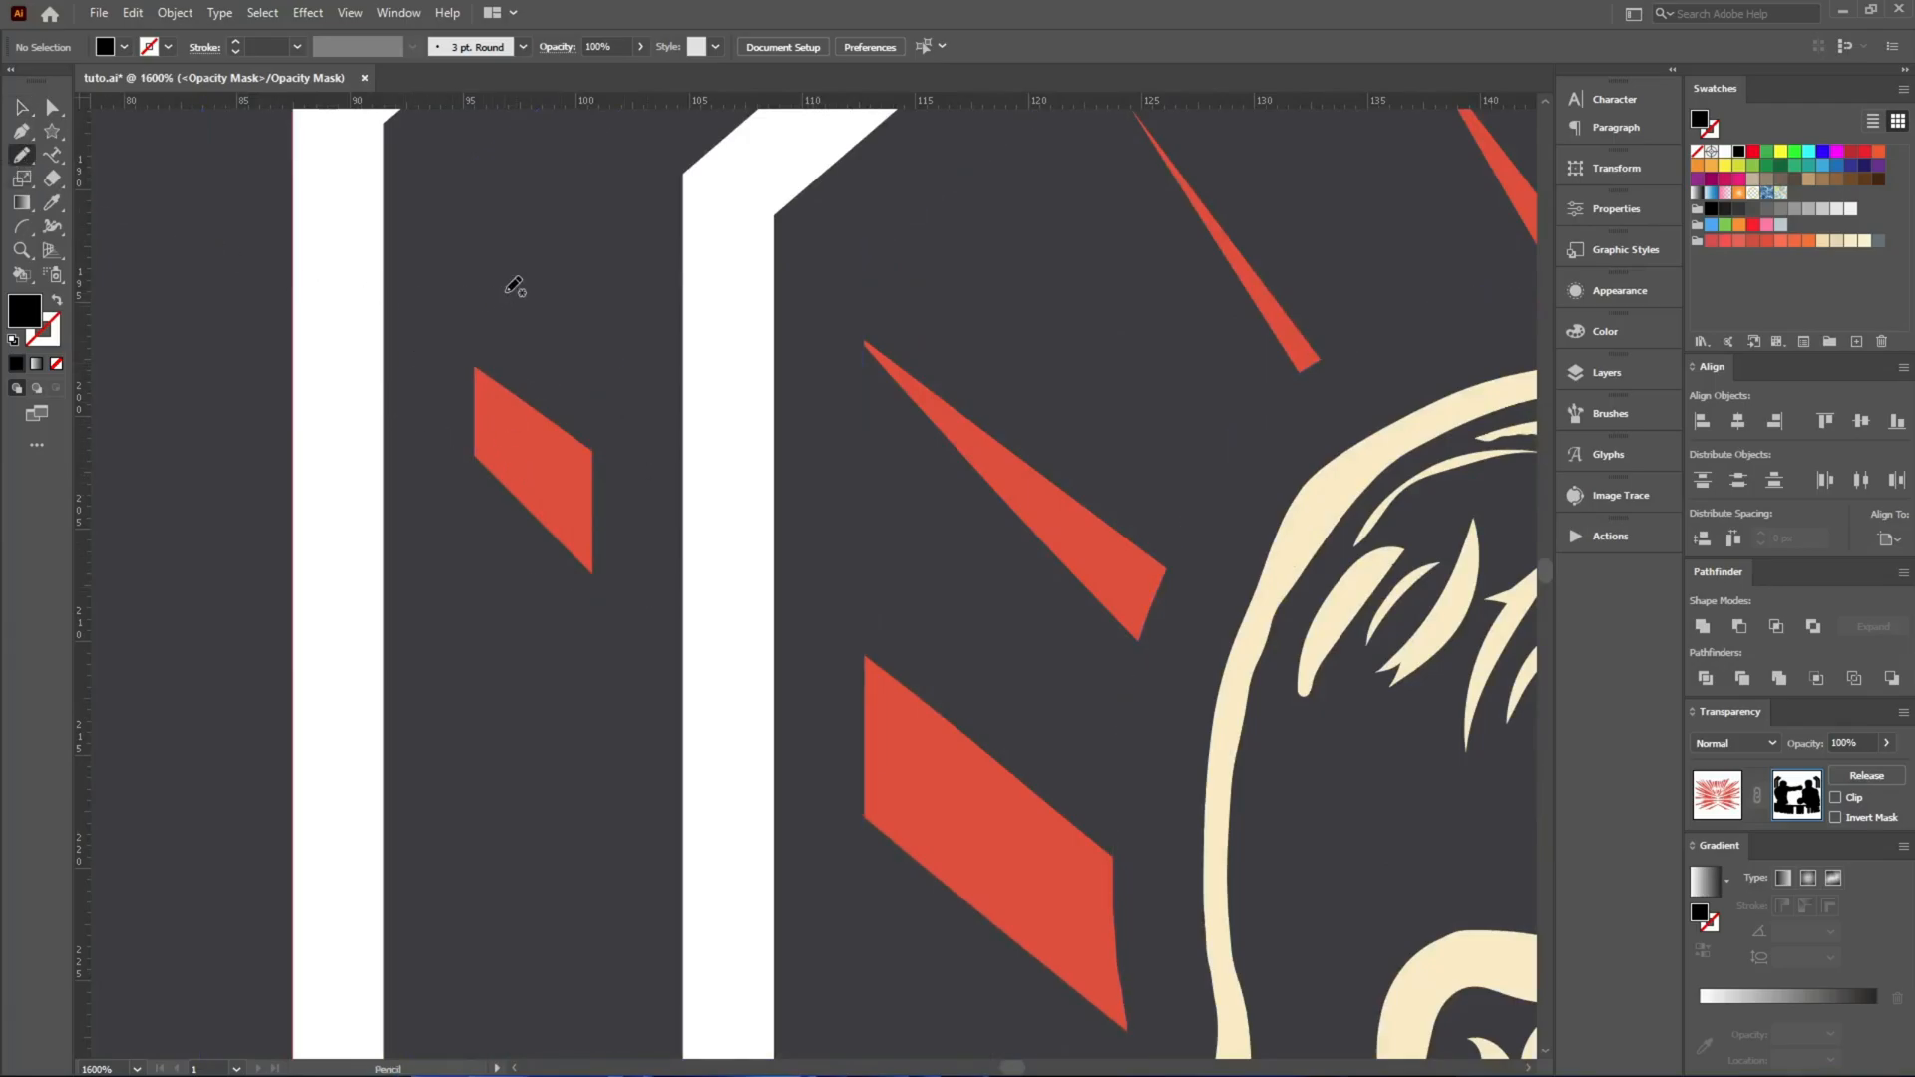
drag(417, 622, 544, 249)
scroll(544, 250, down, 5)
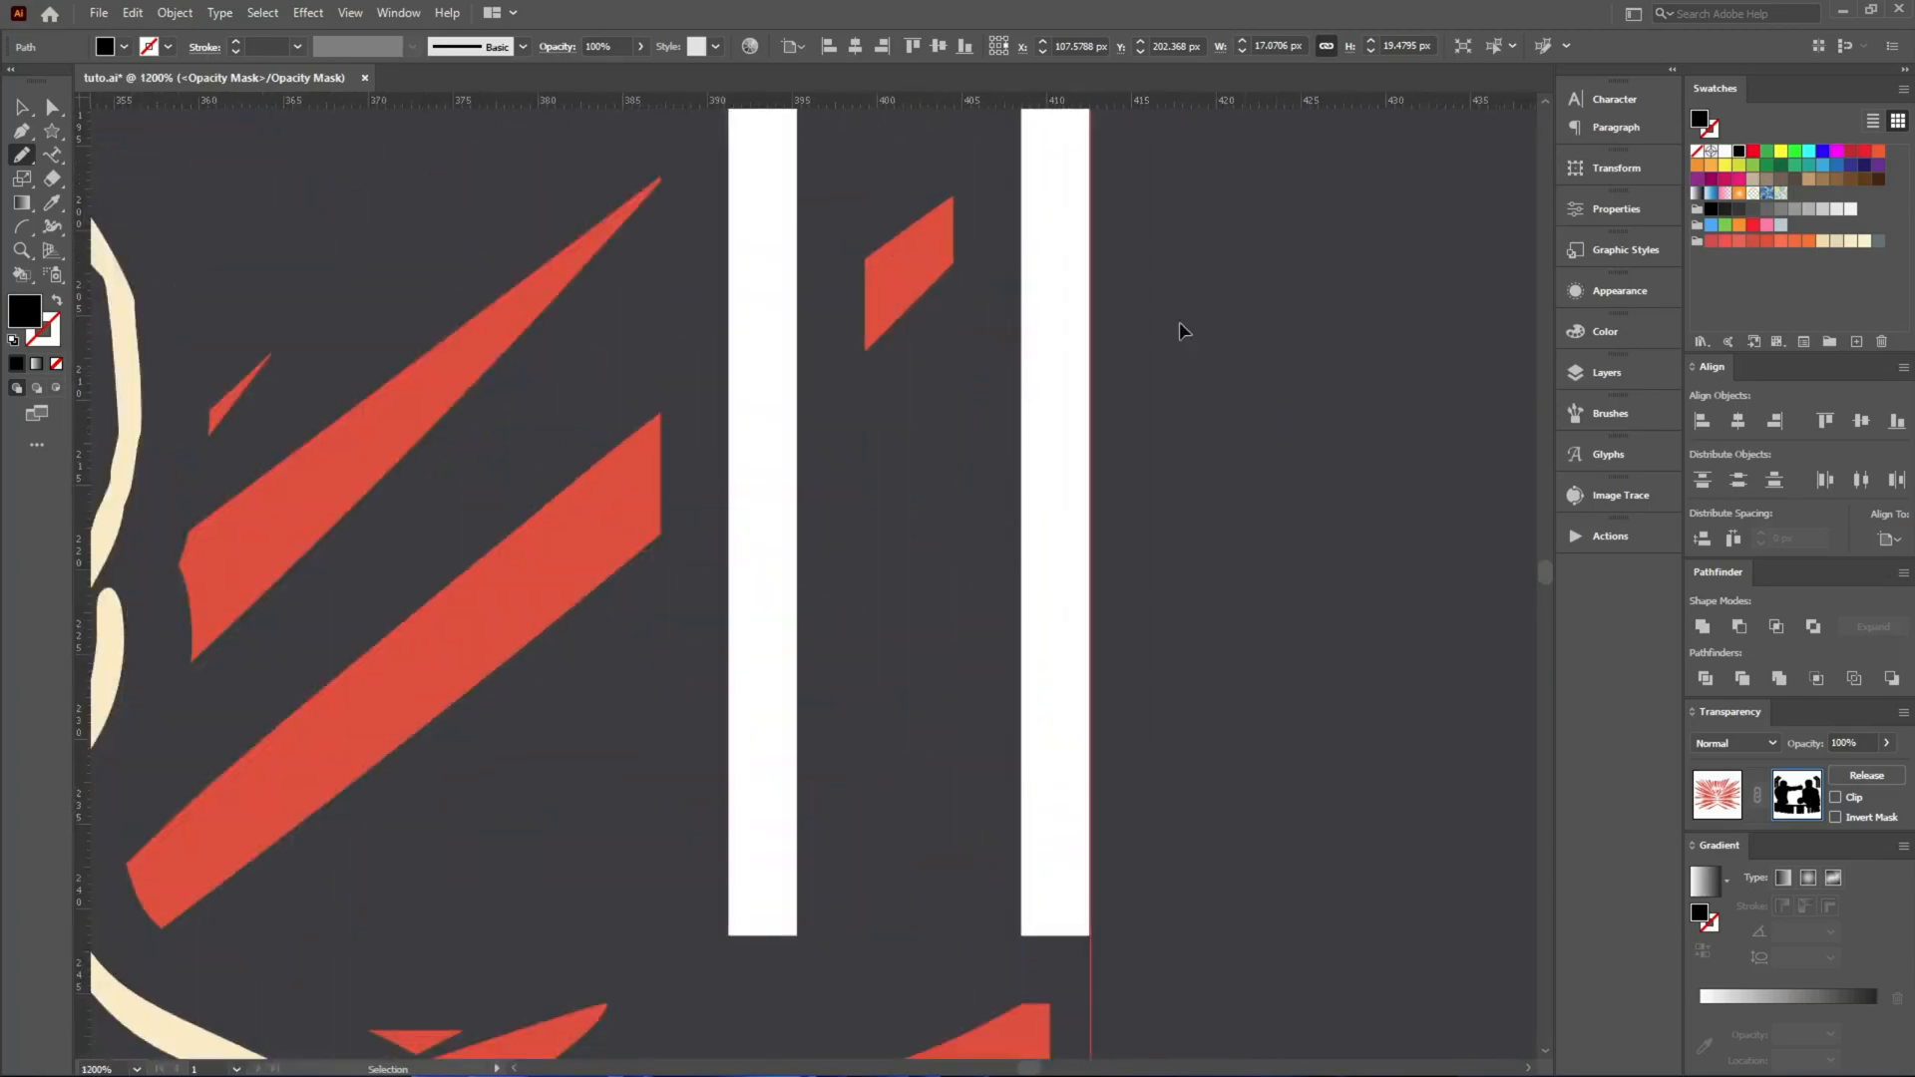
Draw a freehand black mask shape with the Pencil over the stray ray fragment between the two right corner bars.
key(n)
drag(1077, 186, 775, 169)
drag(1044, 197, 1041, 202)
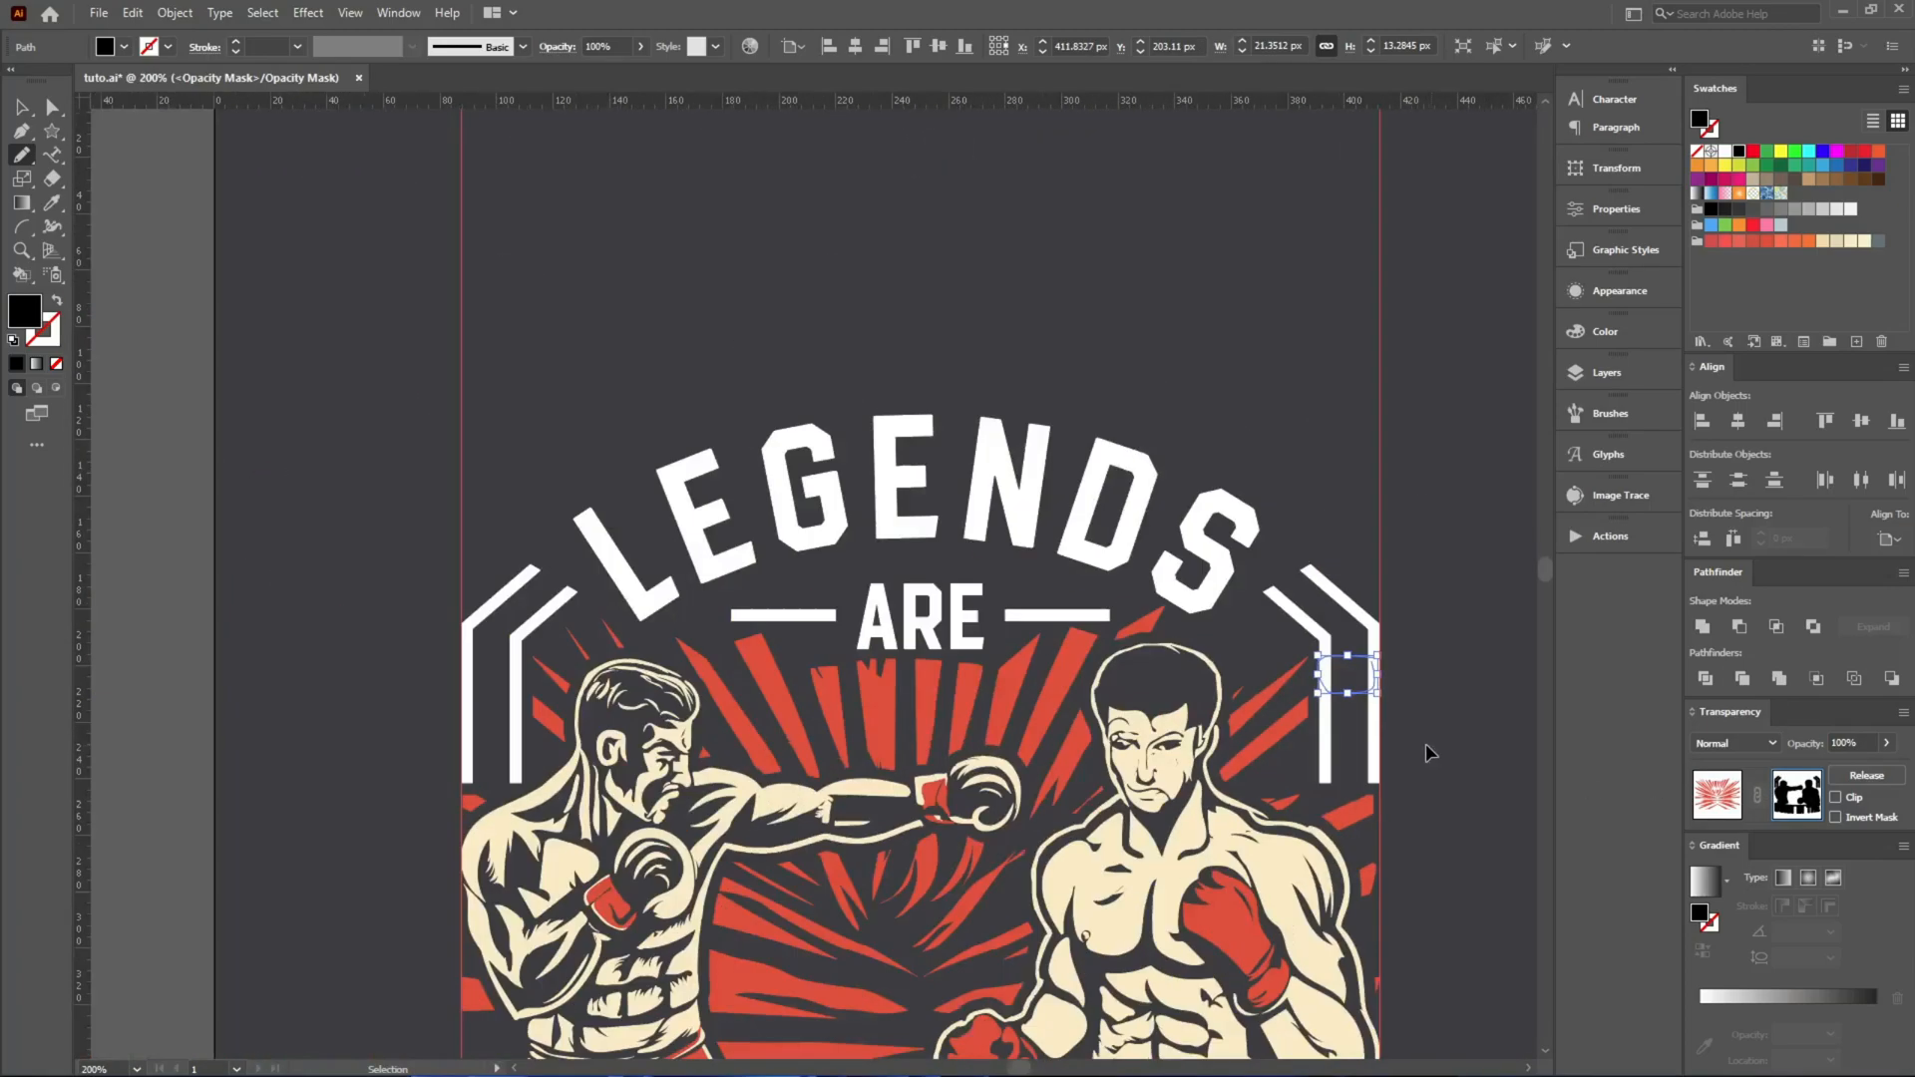
Pencil a black mask shape over the stray ray fragment between IN and THE and leave mask editing.
scroll(985, 769, down, 5)
scroll(966, 662, up, 3)
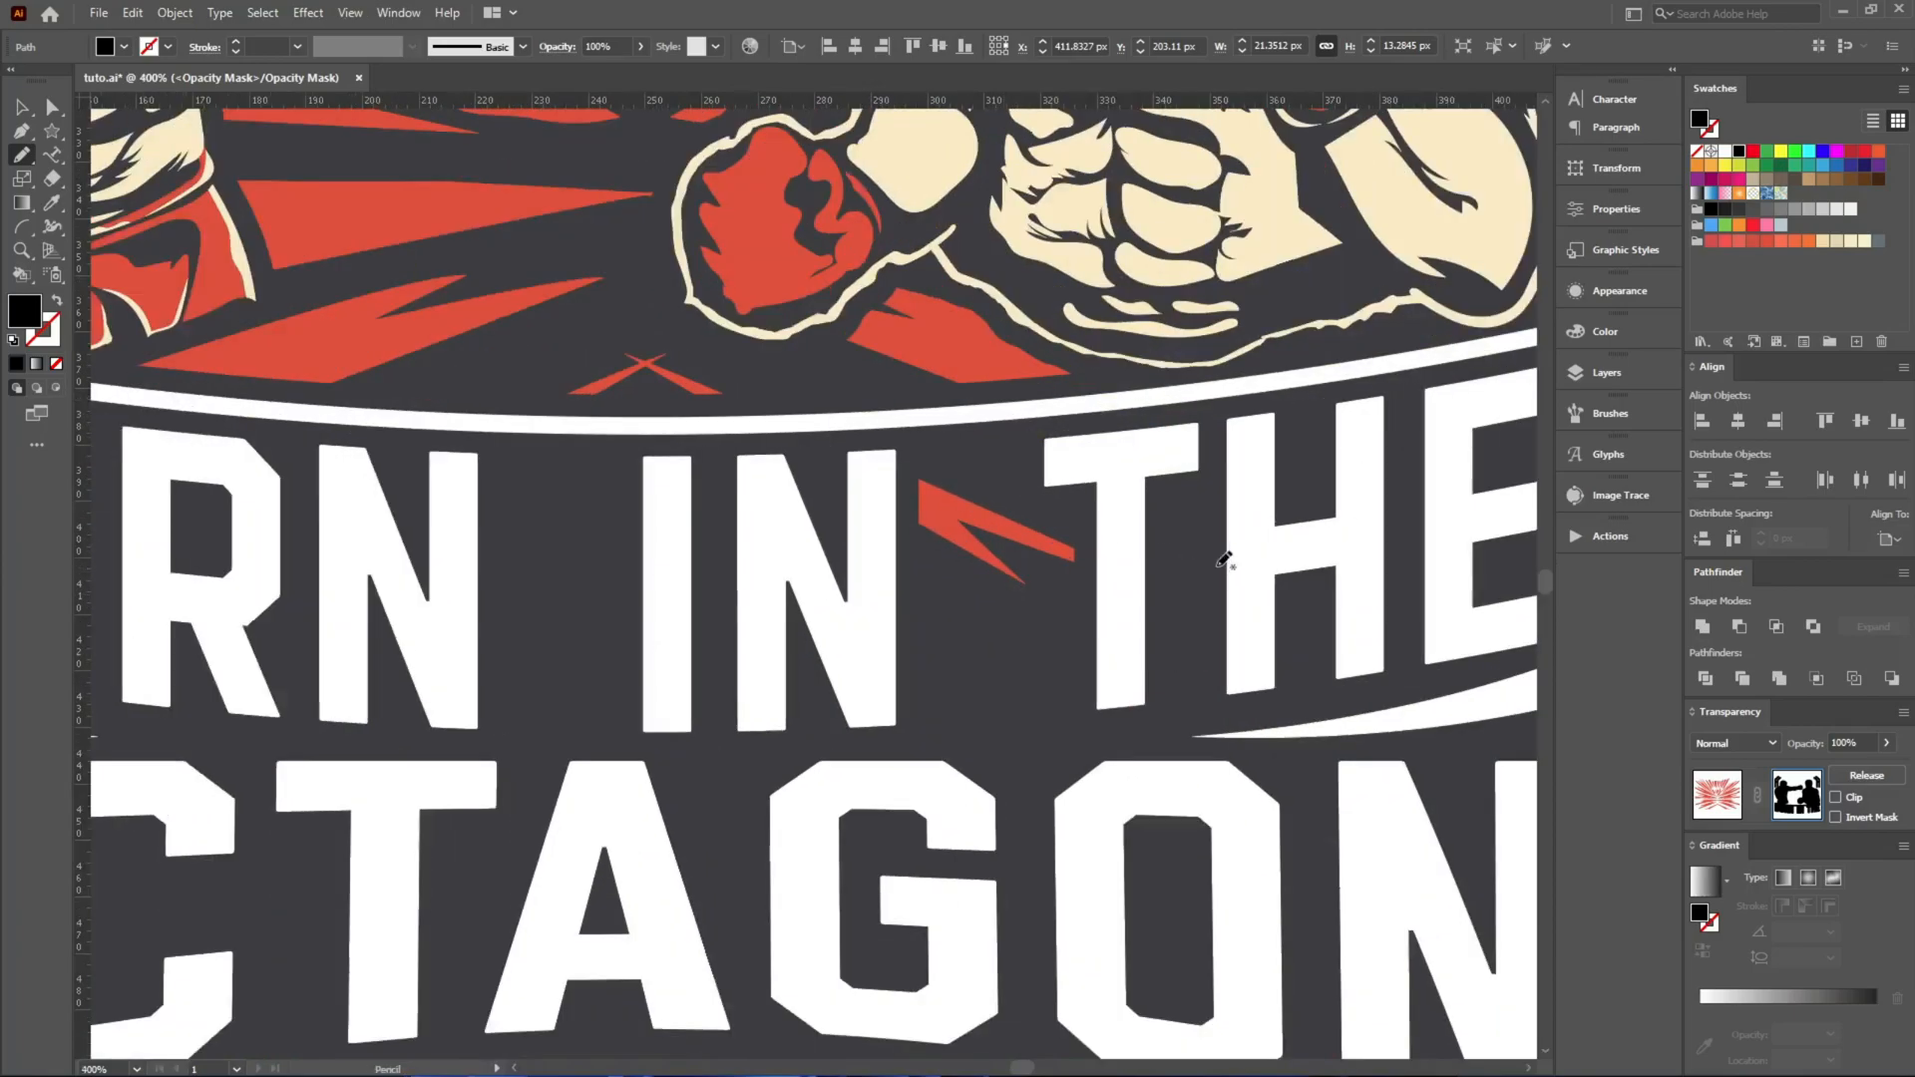
drag(855, 456, 1302, 616)
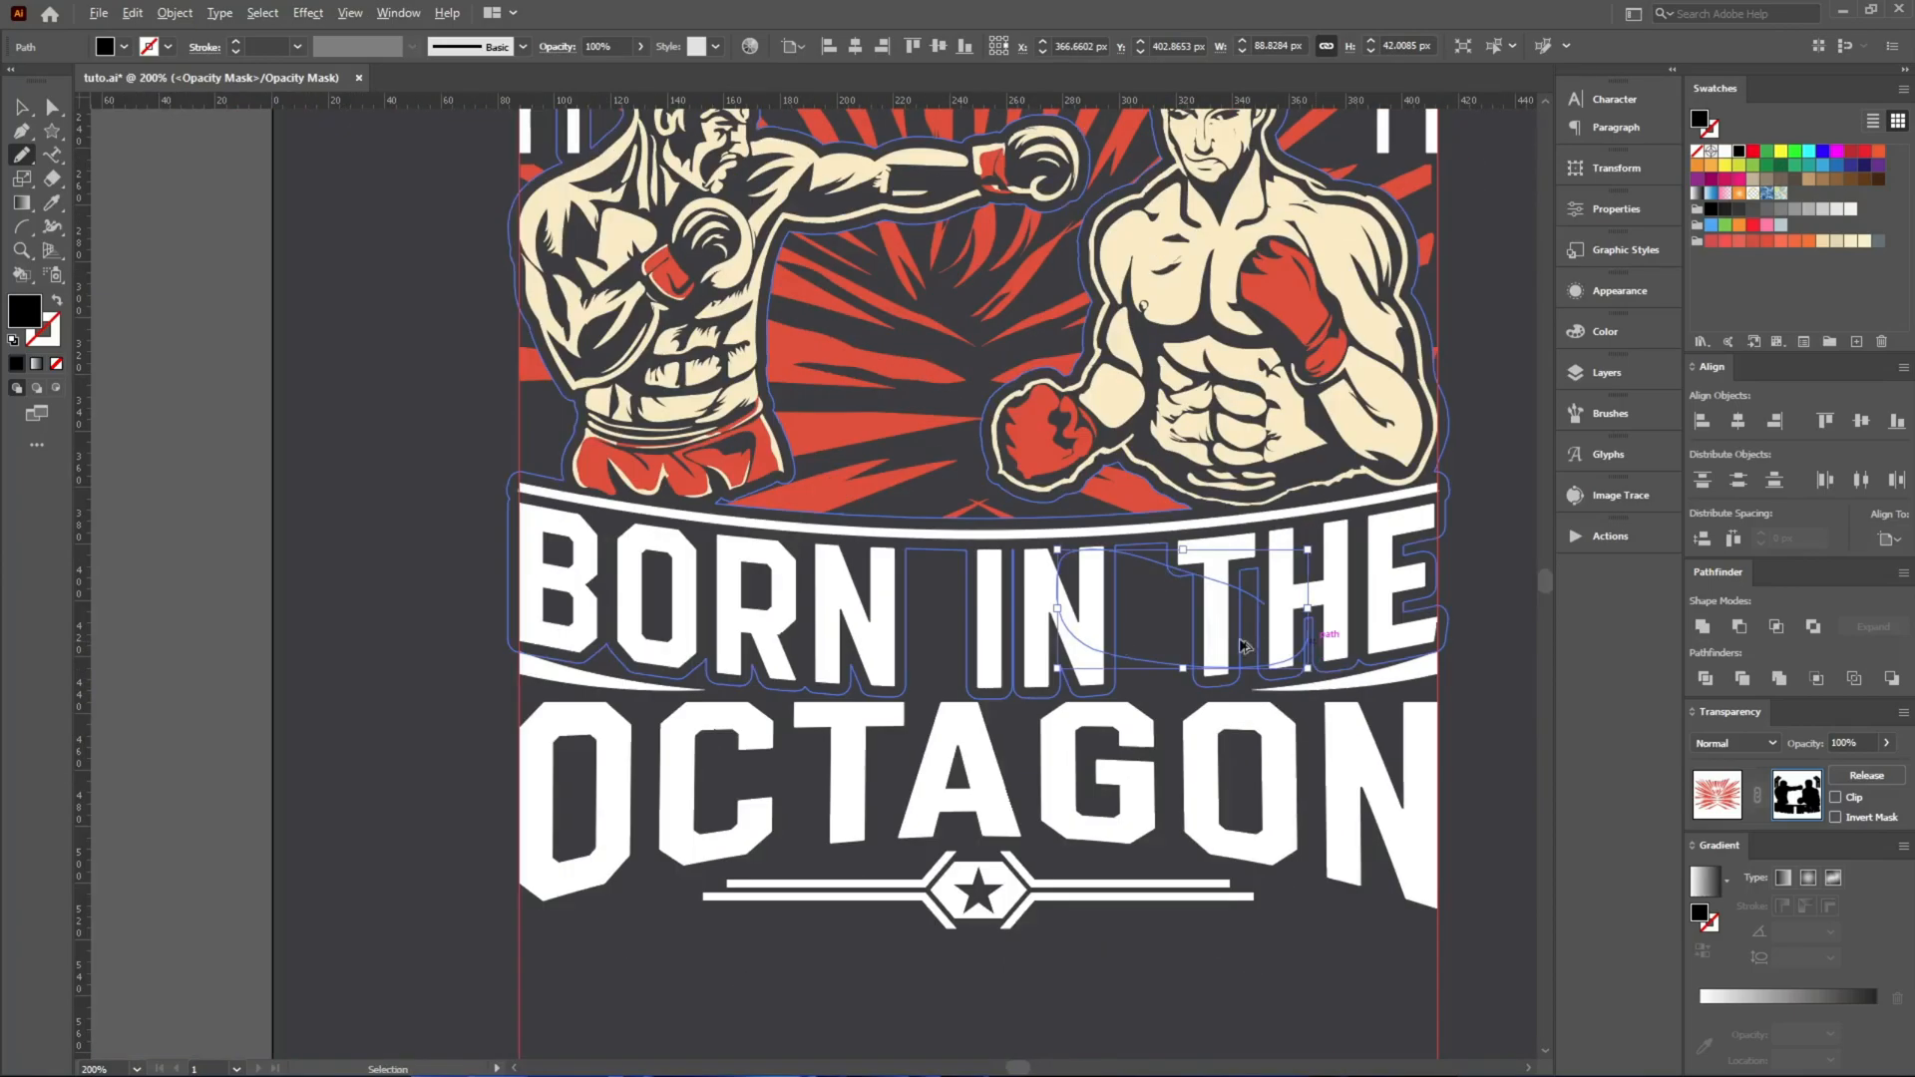
scroll(655, 583, up, 3)
key(v)
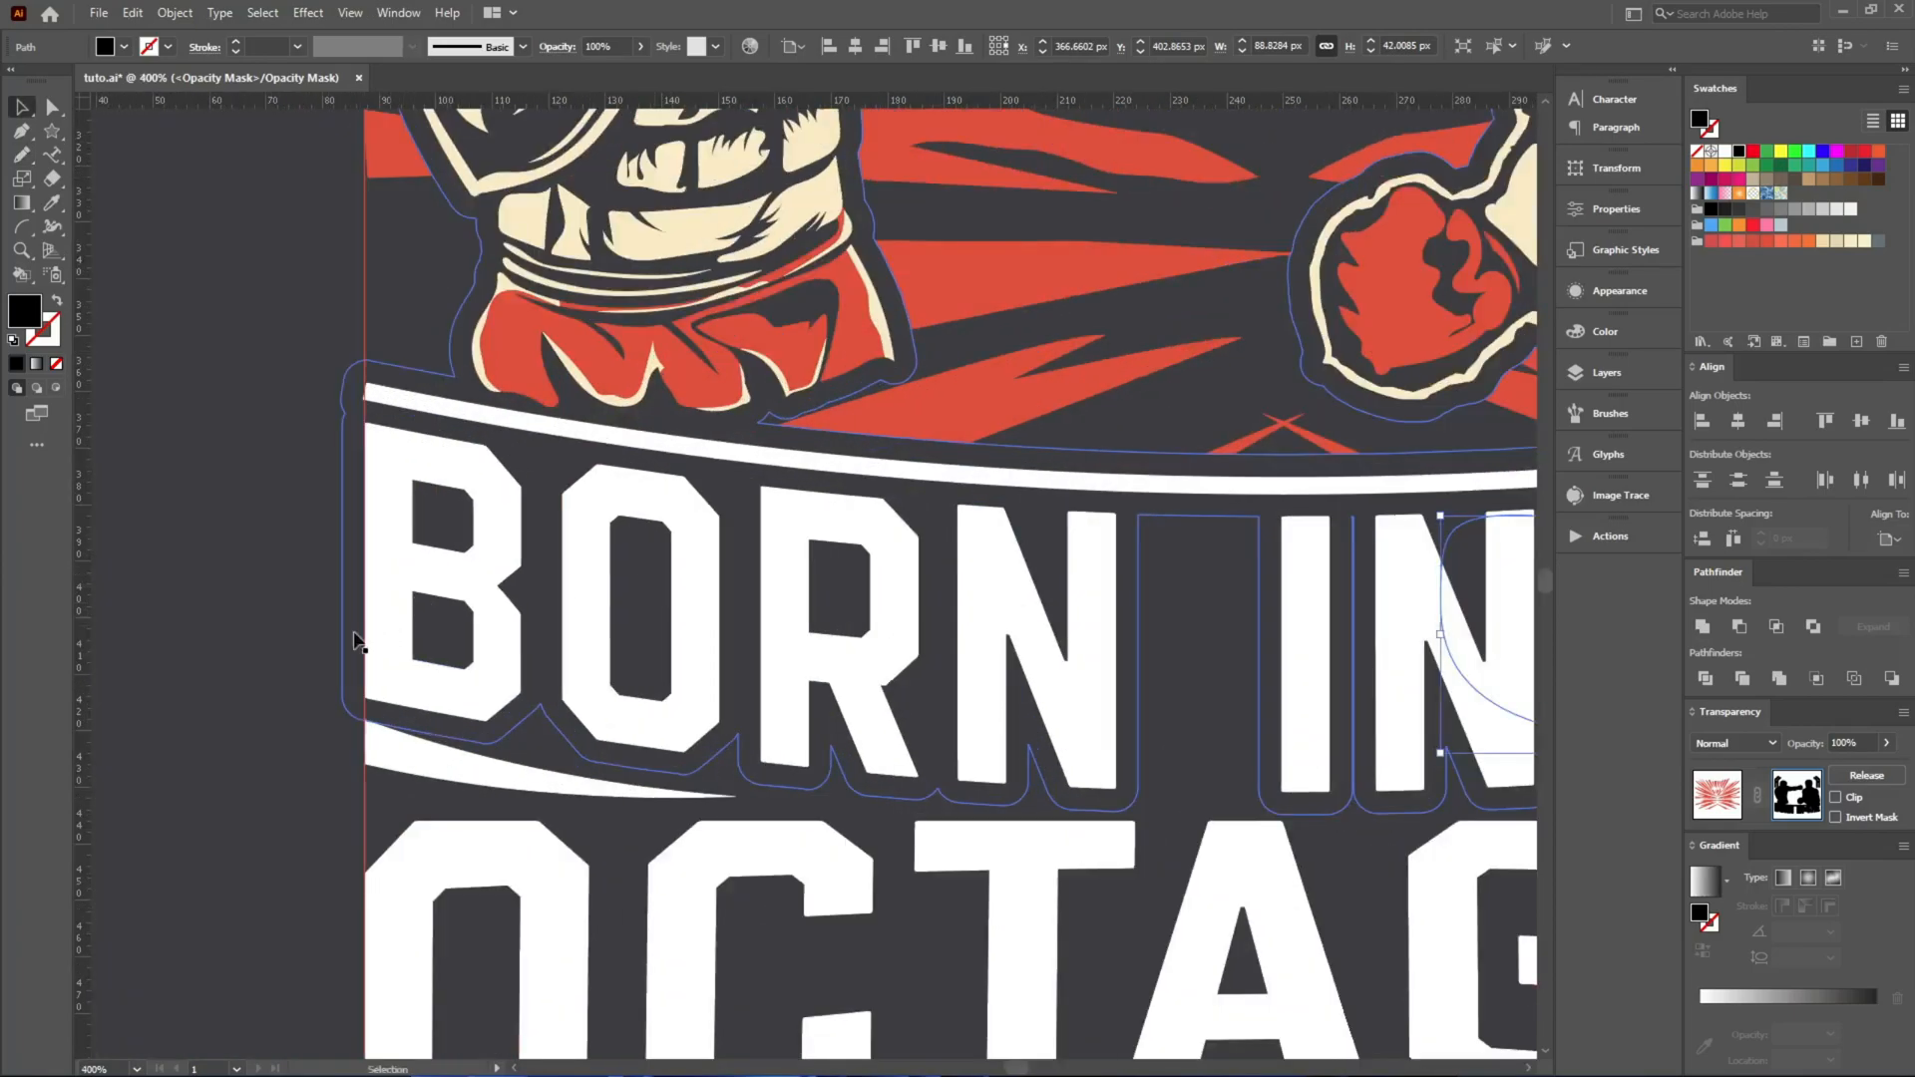
click(1694, 800)
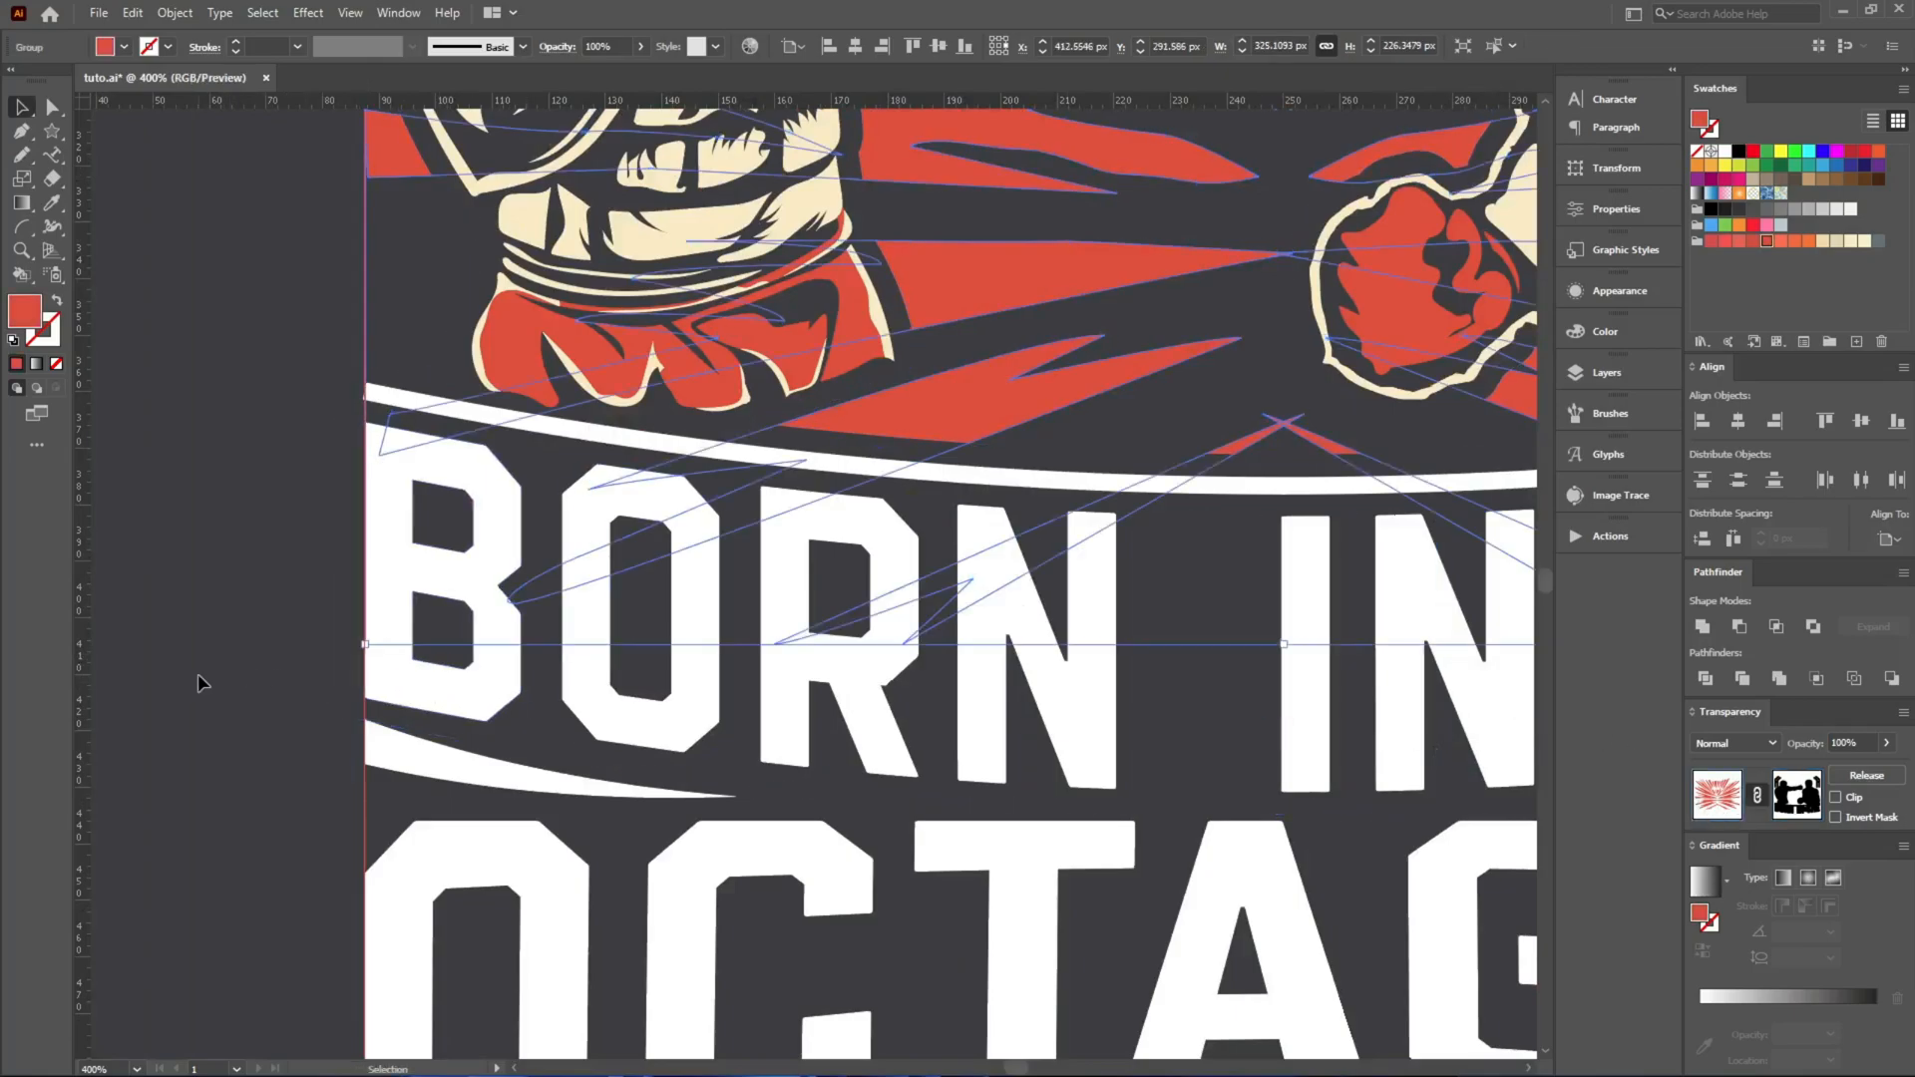
click(197, 674)
Nudge the ARE lettering and its side lines slightly upward, closer to LEGENDS.
key(ctrl+1)
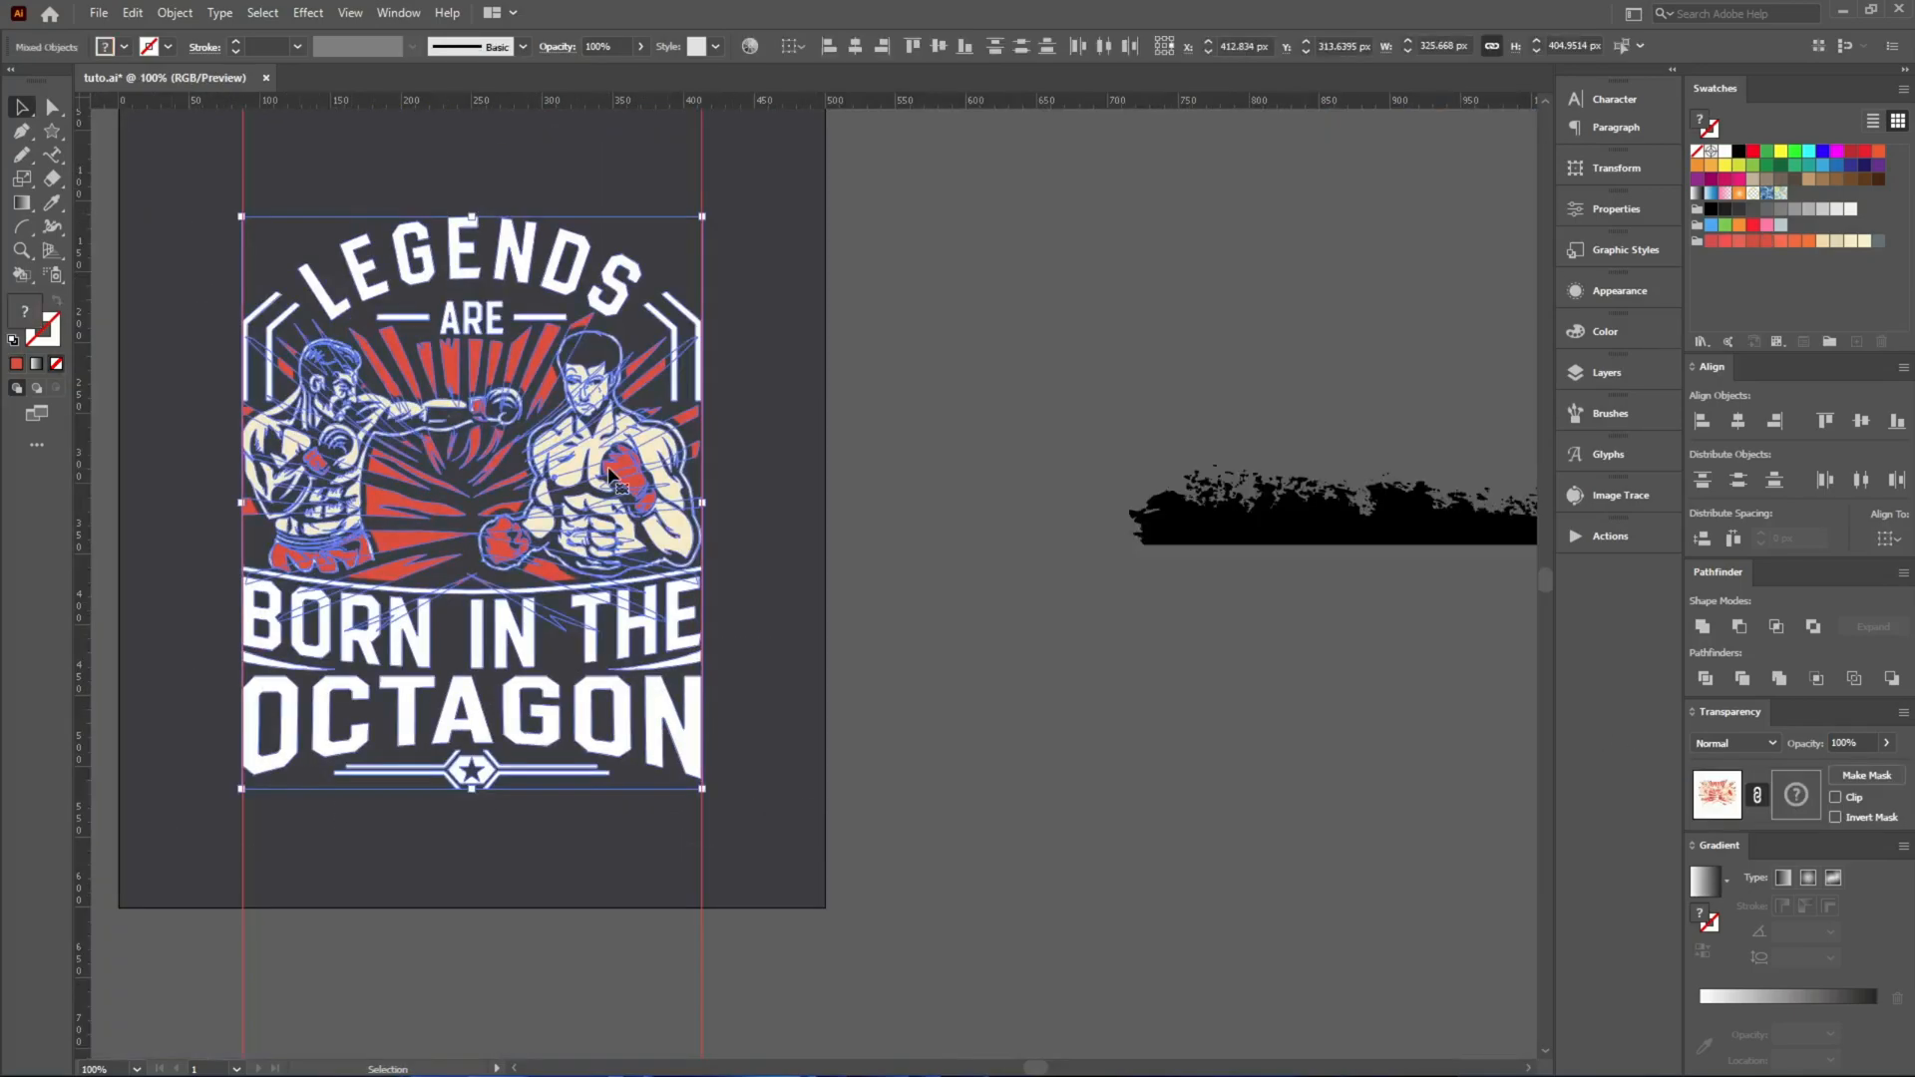
scroll(576, 404, up, 3)
click(574, 404)
key(Up)
key(Up)
key(Up)
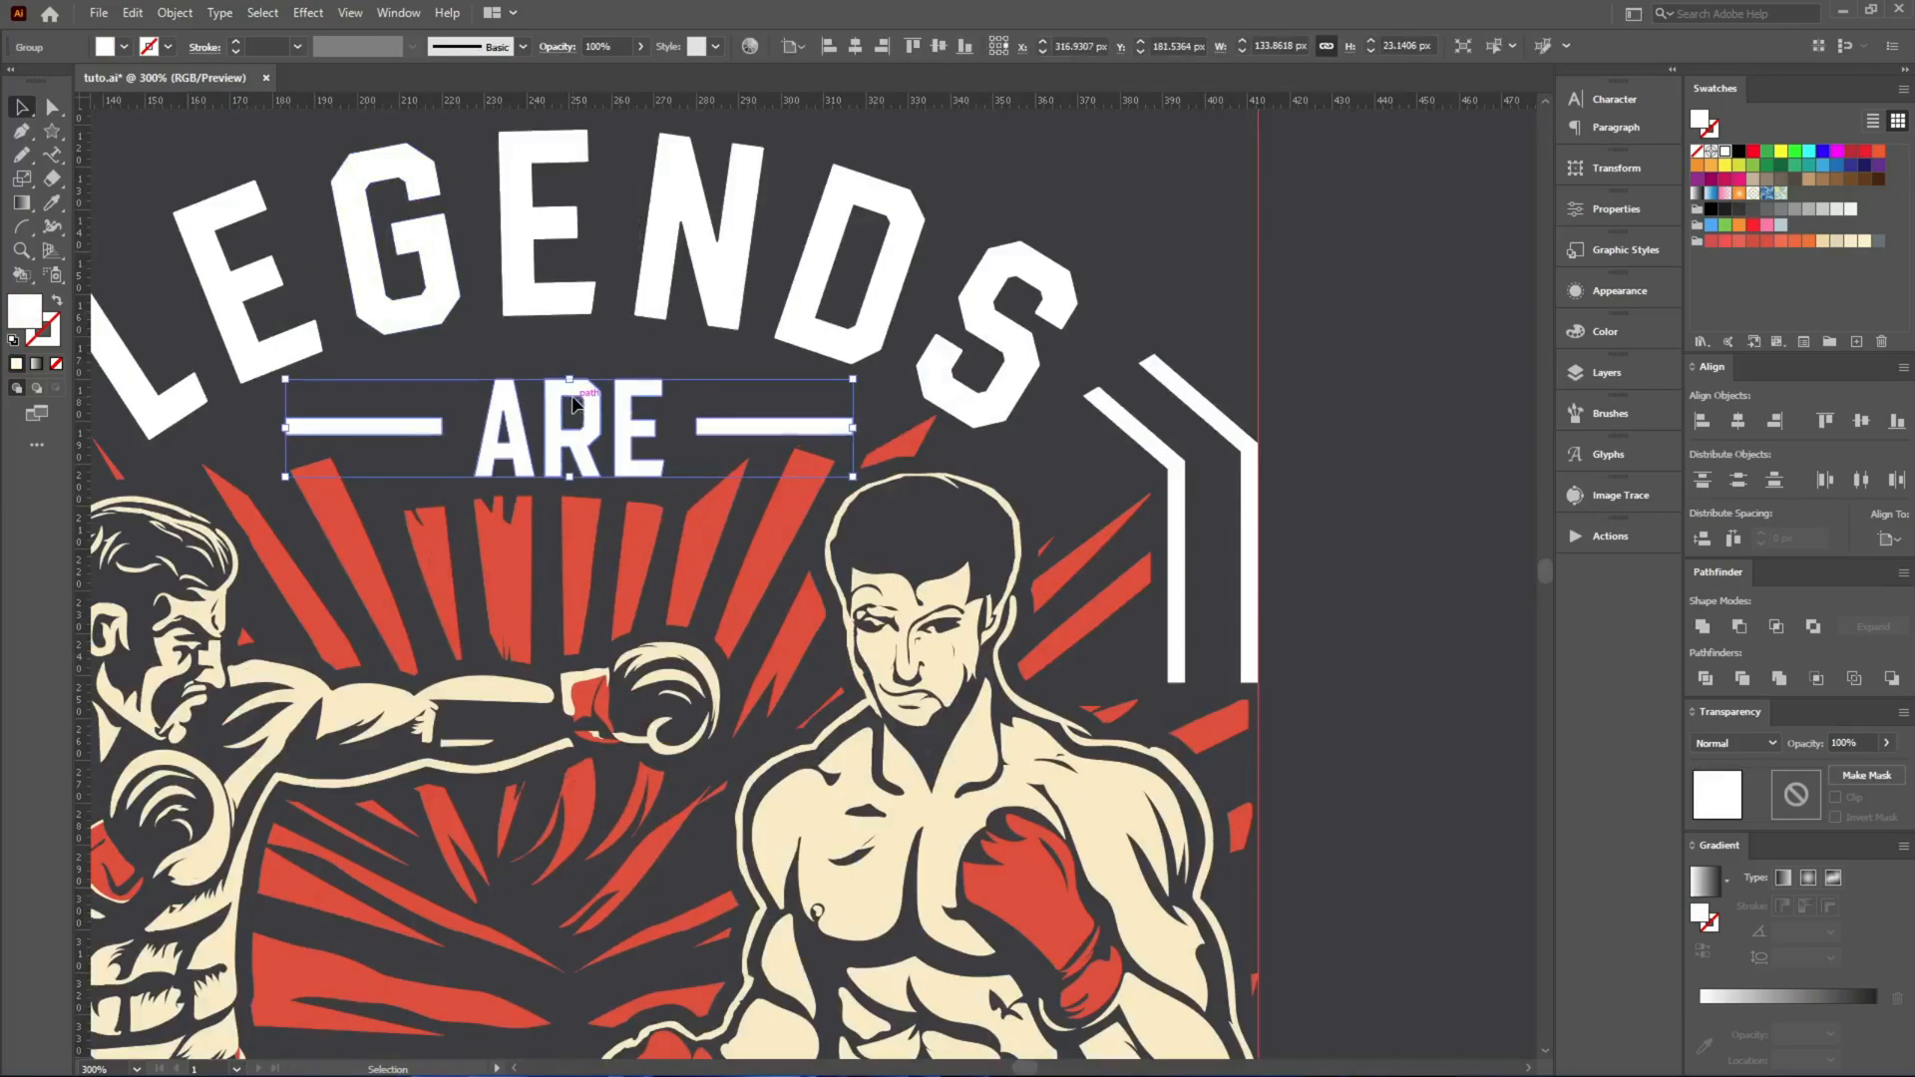
Select the complete design and move it slightly up on the artboard.
key(ctrl+1)
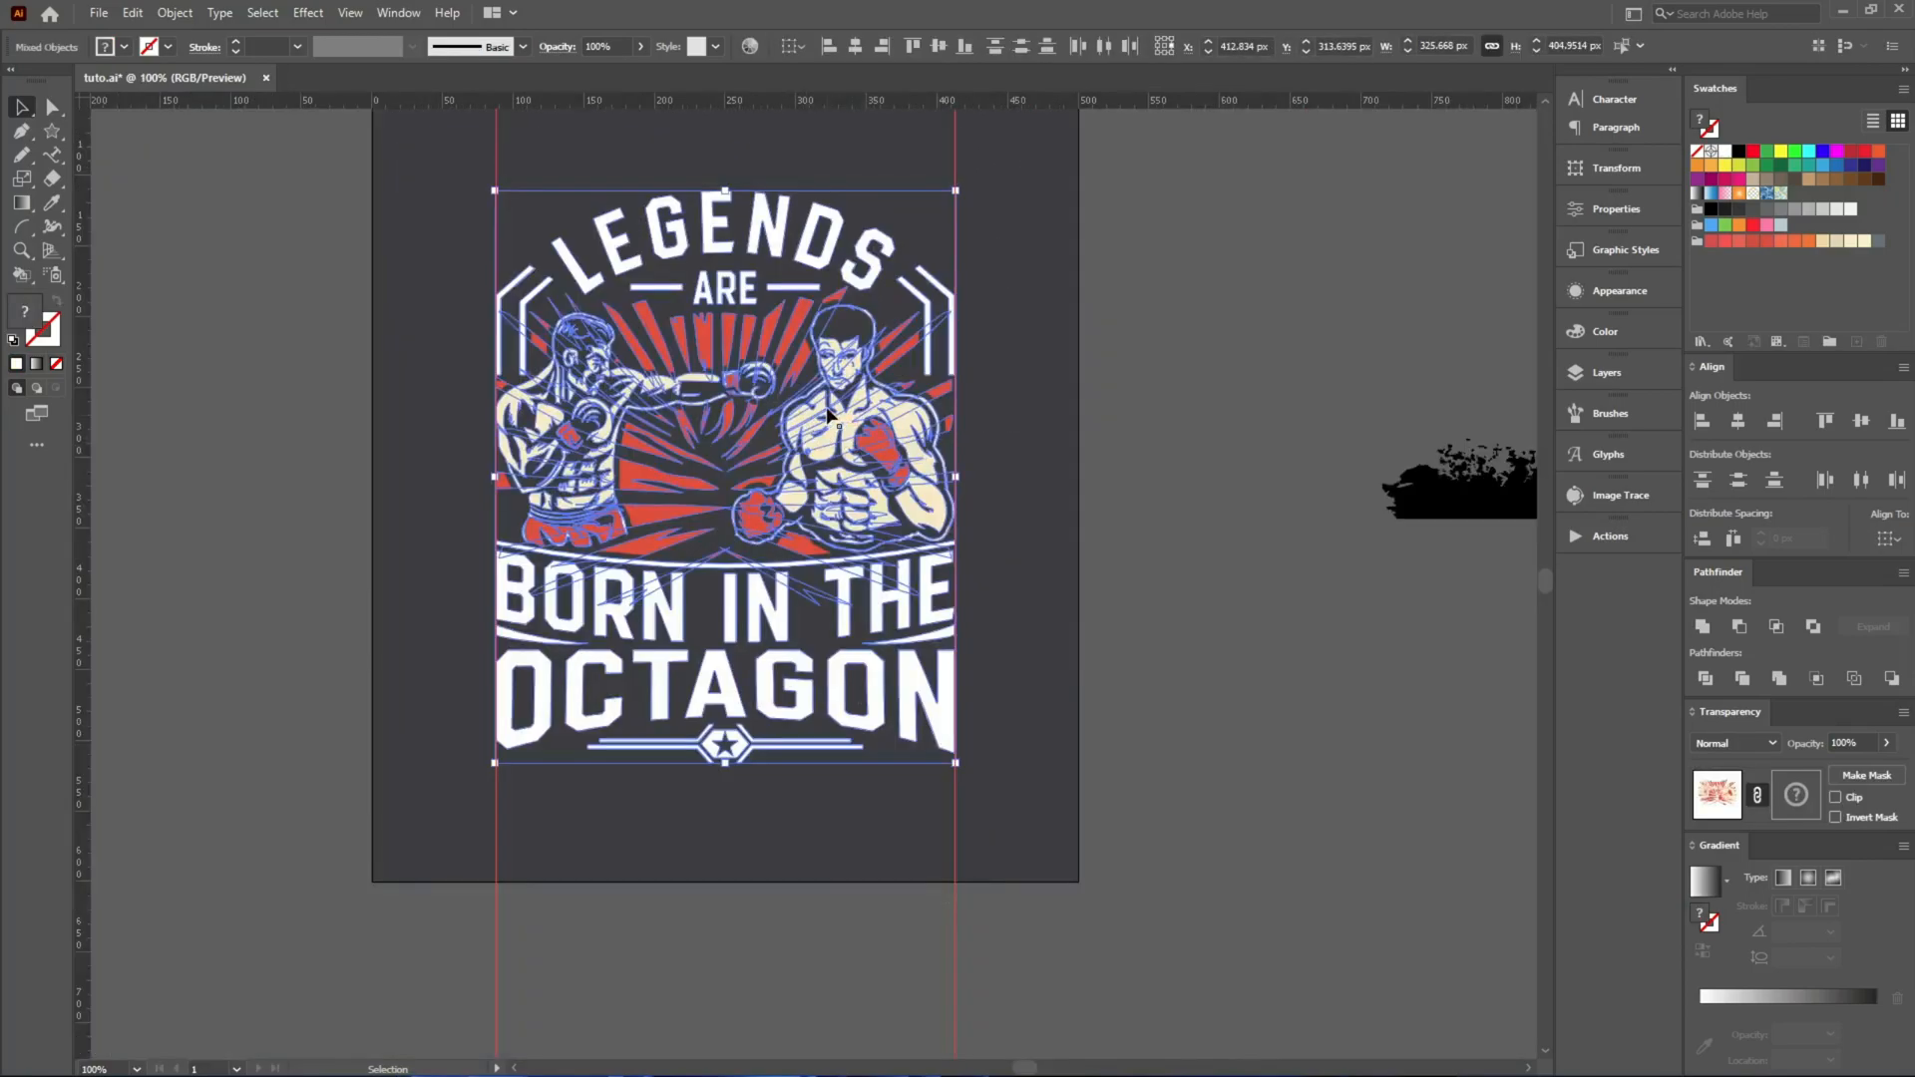
shift+click(868, 424)
click(1137, 440)
scroll(1012, 452, up, 2)
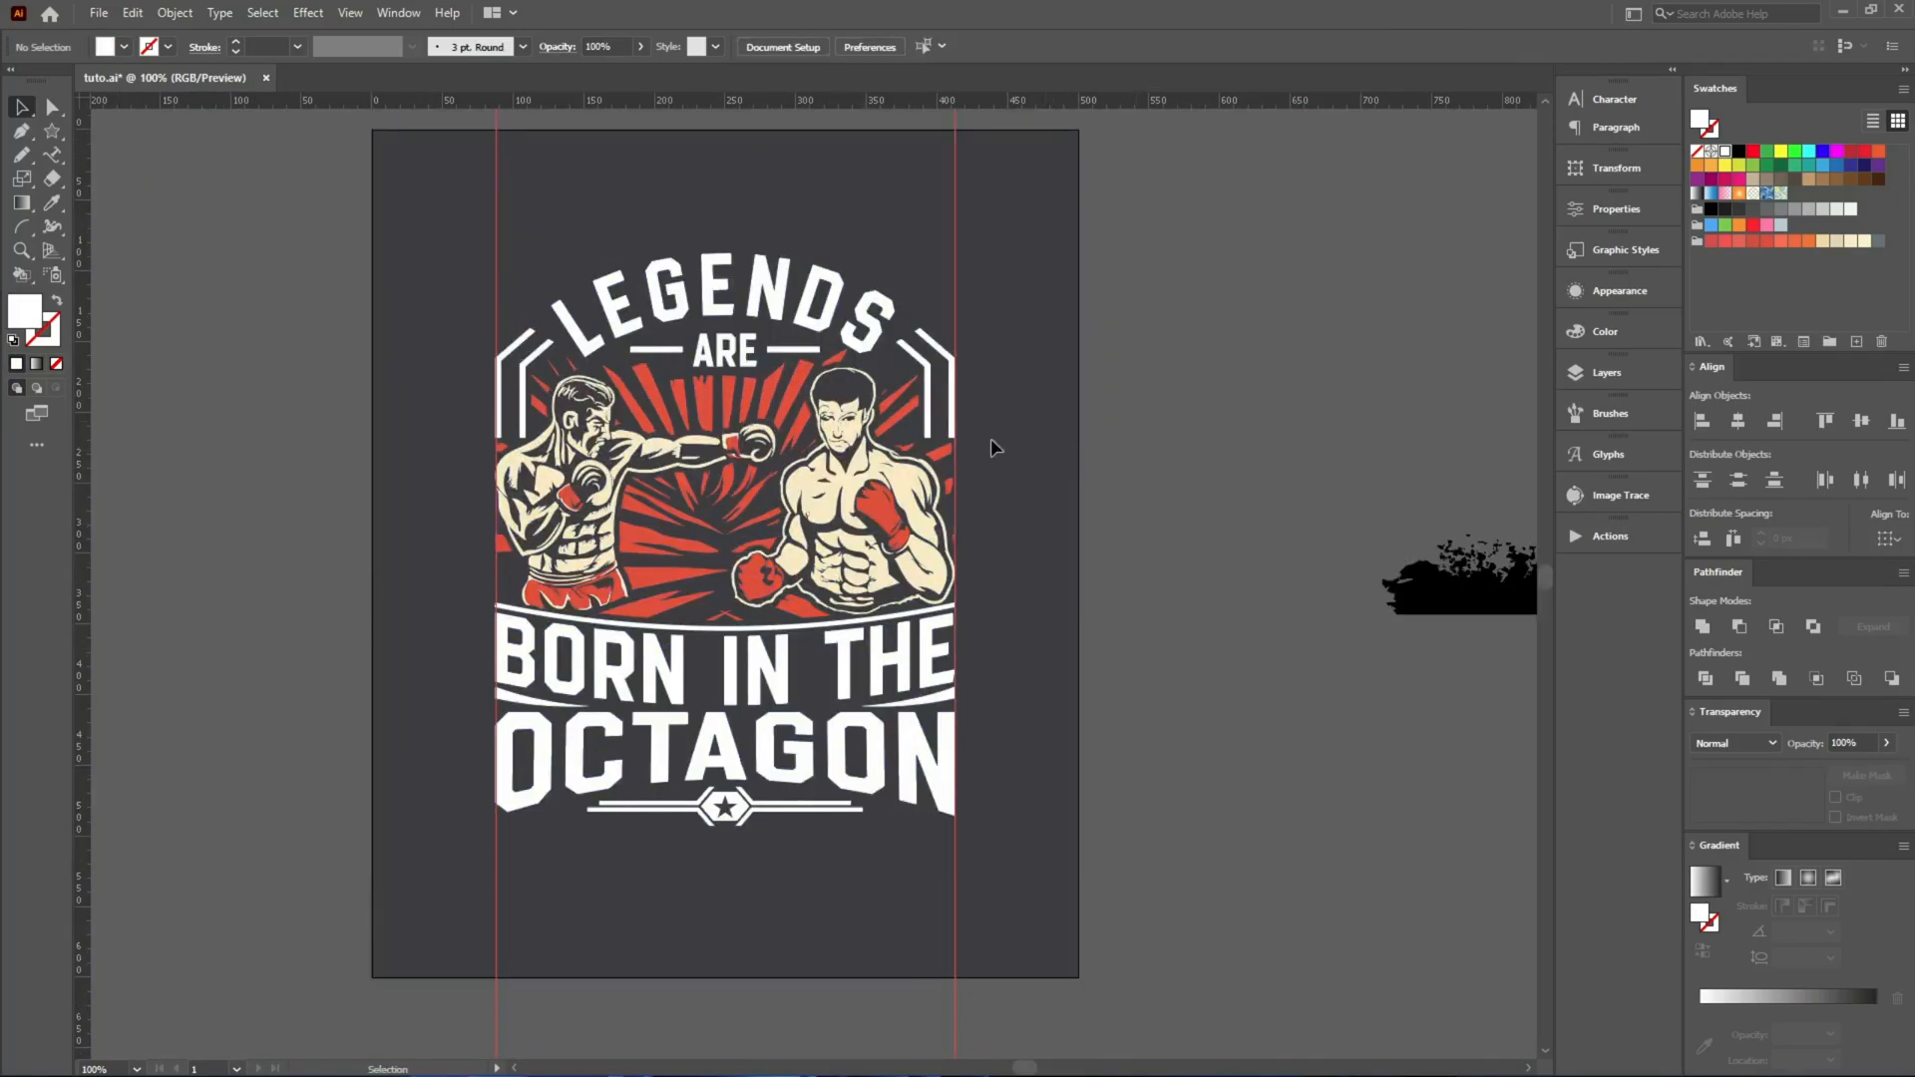
Recolour the LEGENDS lettering with the cream sampled from the left boxer.
scroll(717, 277, up, 2)
click(714, 346)
key(i)
click(446, 555)
key(v)
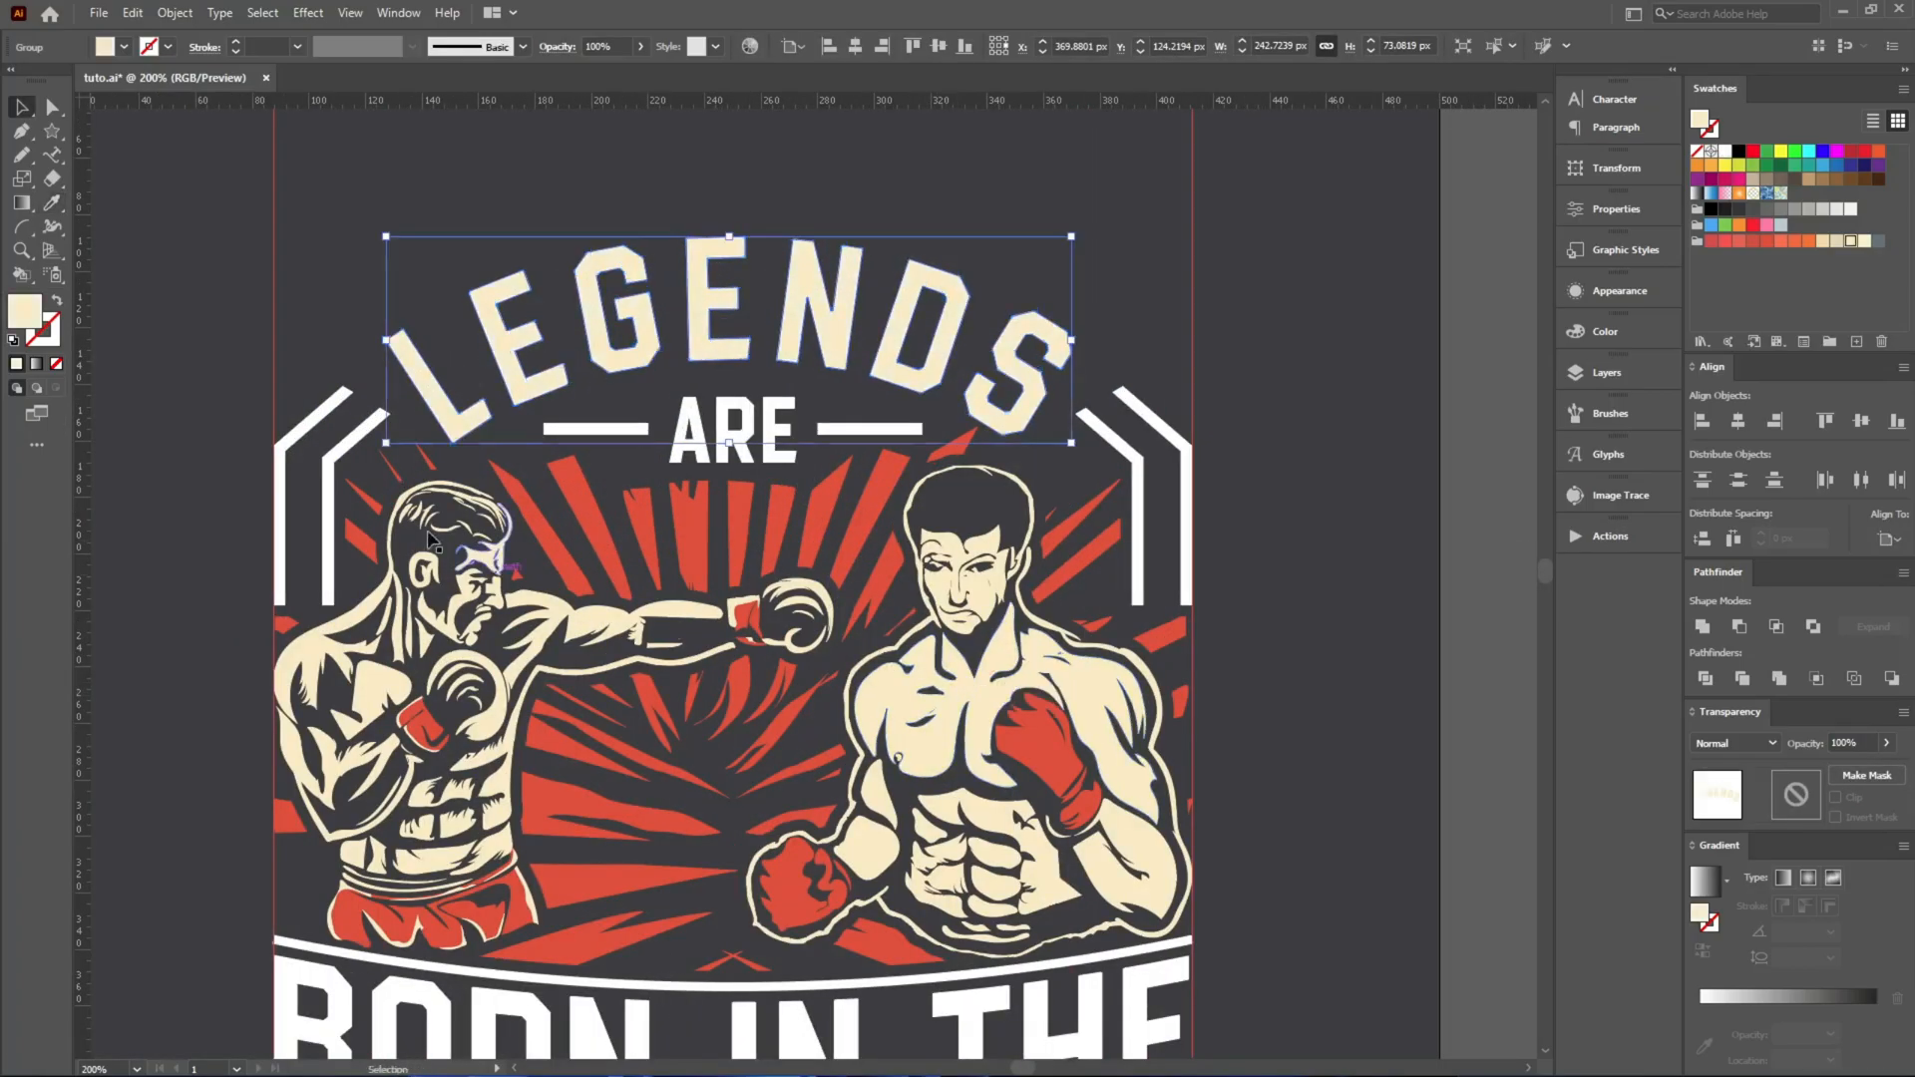
Recolour the outer corner bars on both sides with the red of the rays.
click(362, 305)
key(i)
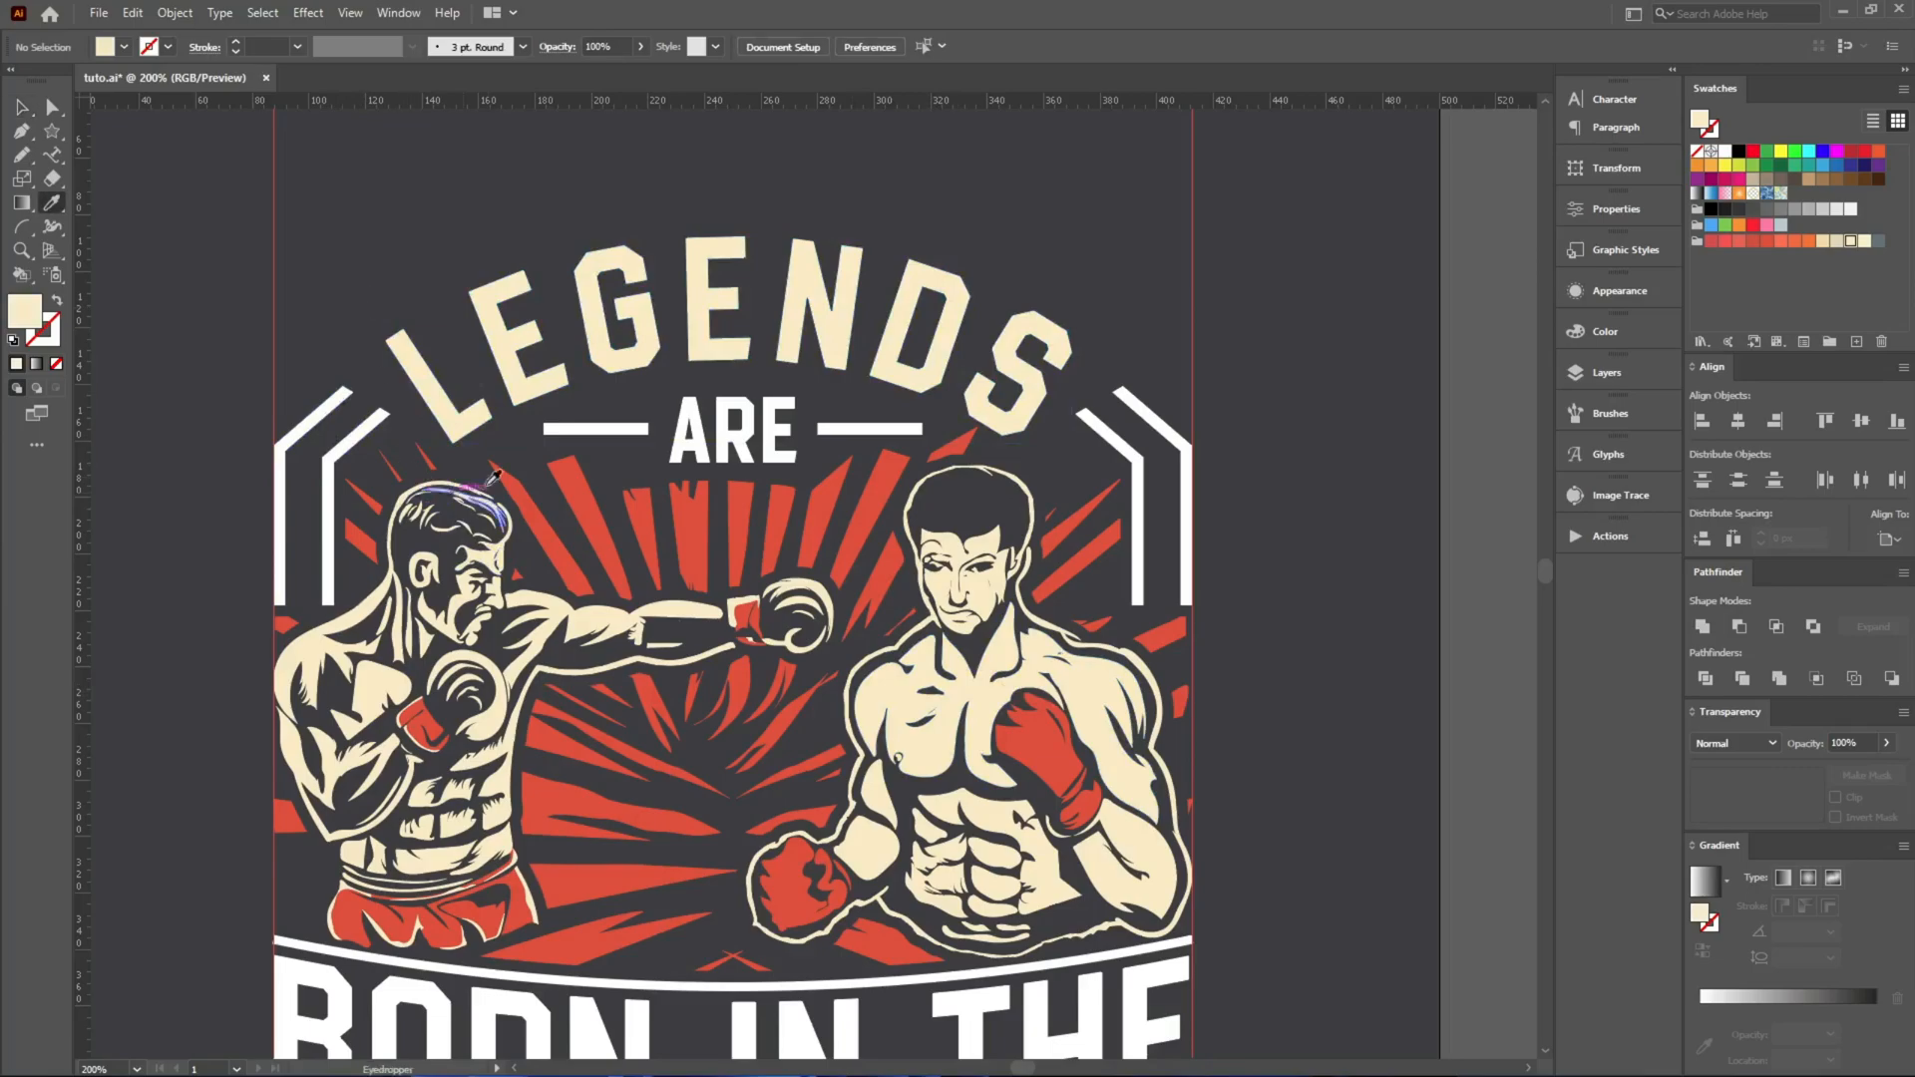
click(577, 464)
alt+click(317, 392)
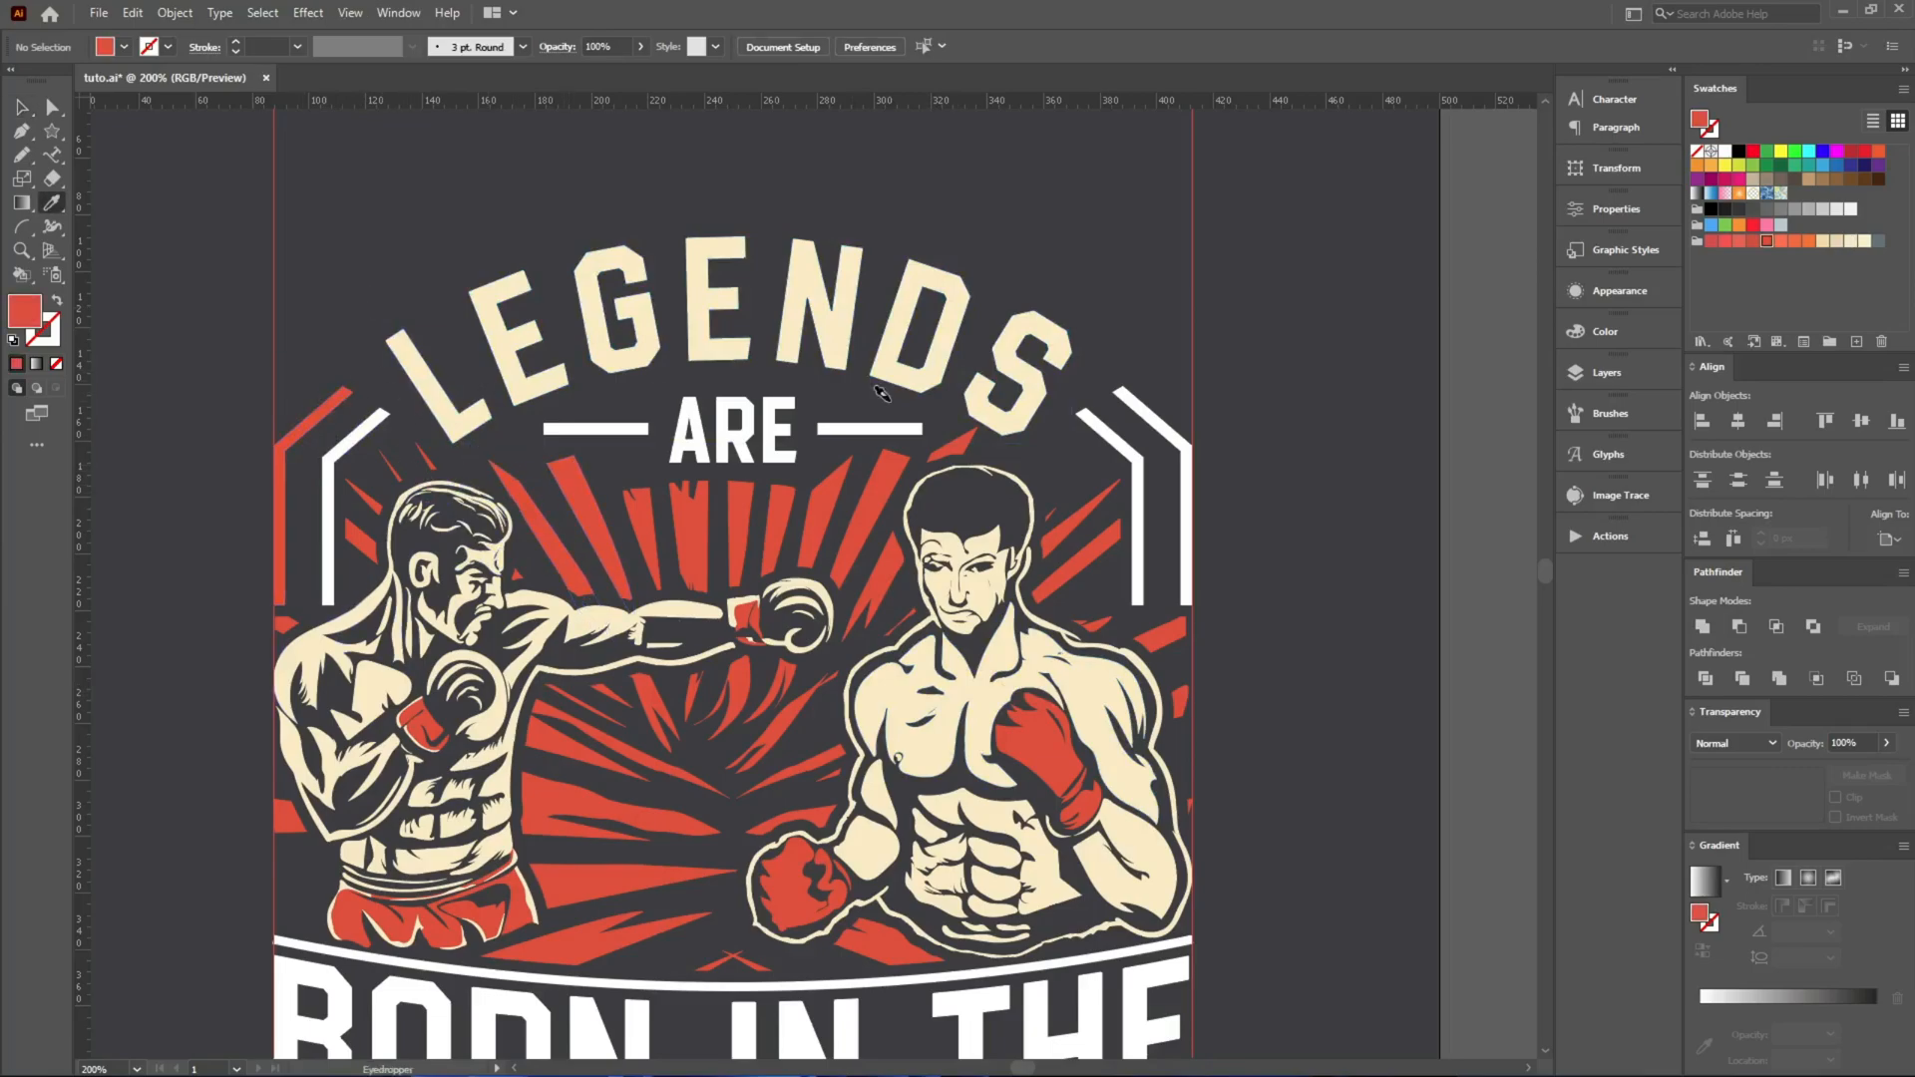
alt+click(1125, 387)
Recolour the inner corner bars on both sides with the cream of the LEGENDS lettering.
click(1035, 329)
alt+click(1102, 427)
alt+click(362, 419)
scroll(750, 462, down, 2)
key(v)
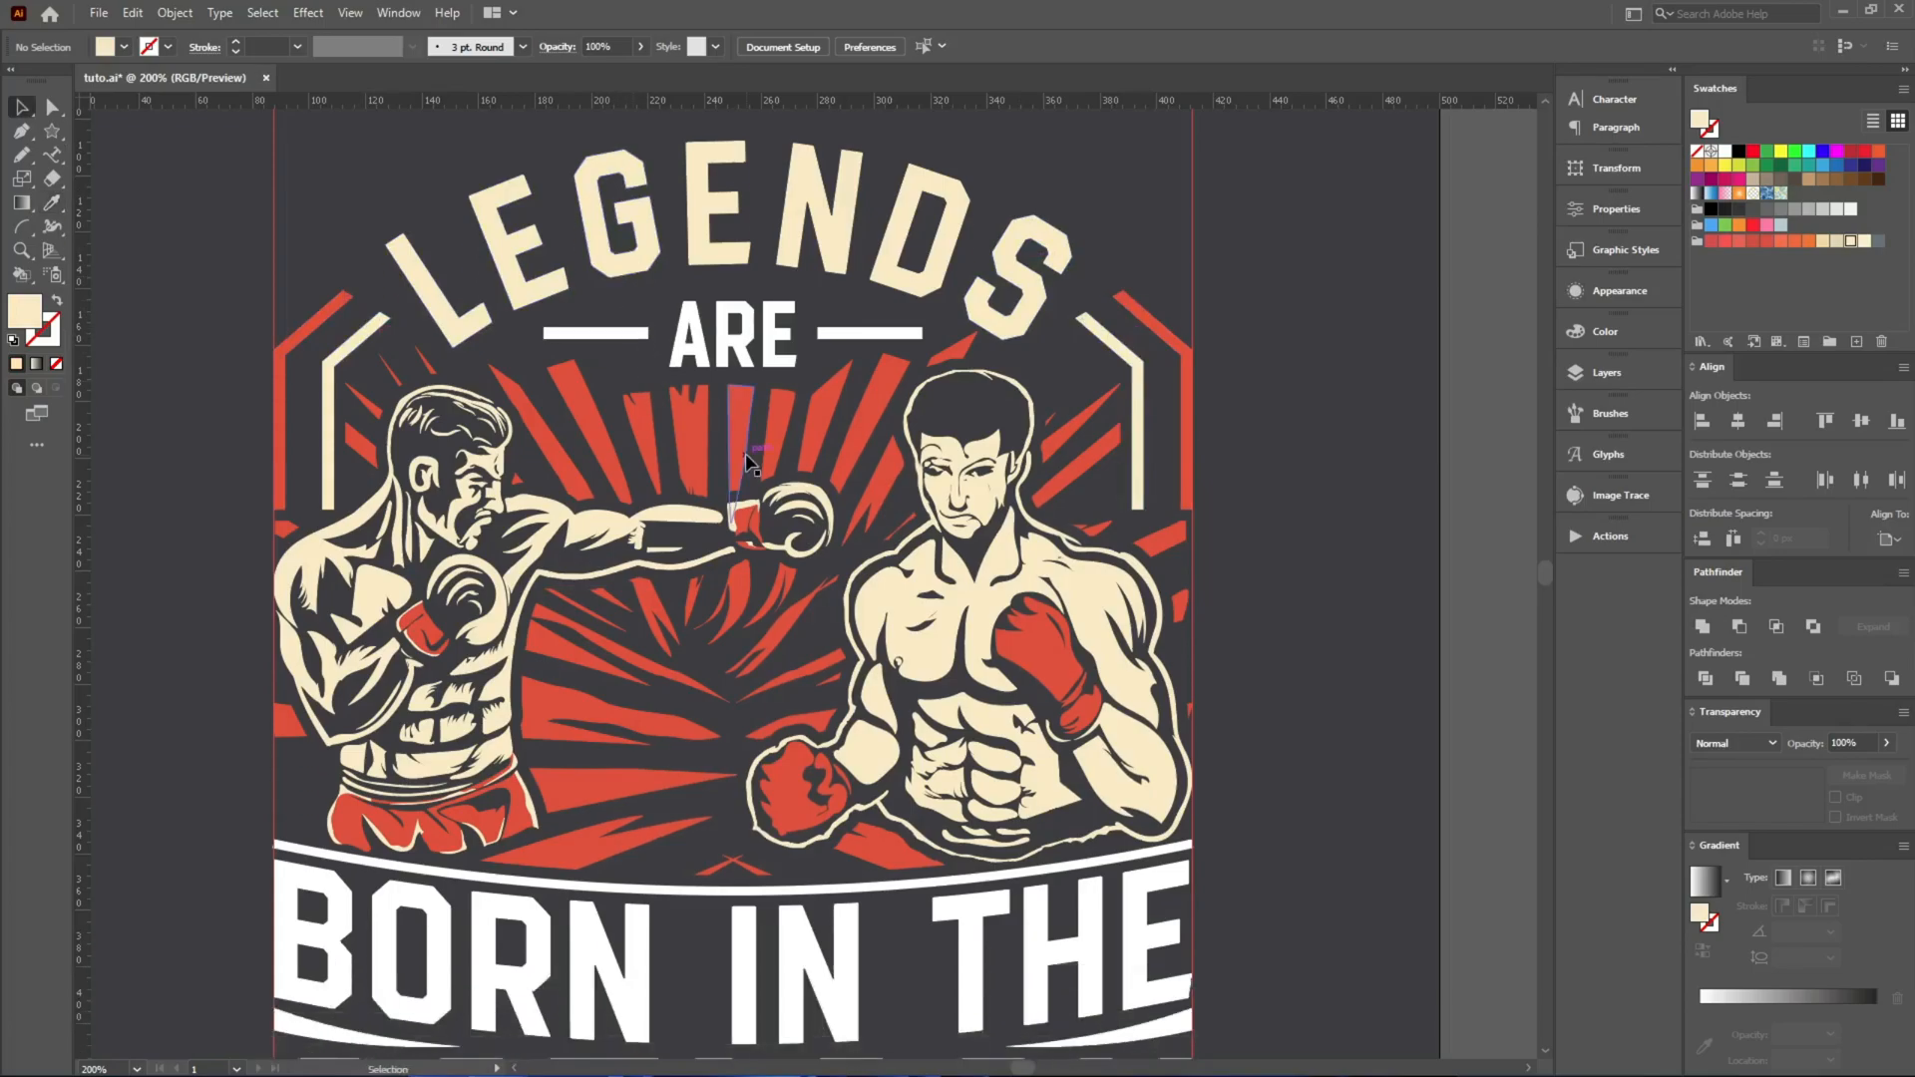
Isolate the ARE group and recolour its lettering with the cream of LEGENDS.
double_click(748, 344)
key(i)
click(646, 261)
key(v)
Recolour the two horizontal lines beside ARE with the red of the rays and leave the isolated group.
click(620, 335)
key(i)
click(882, 375)
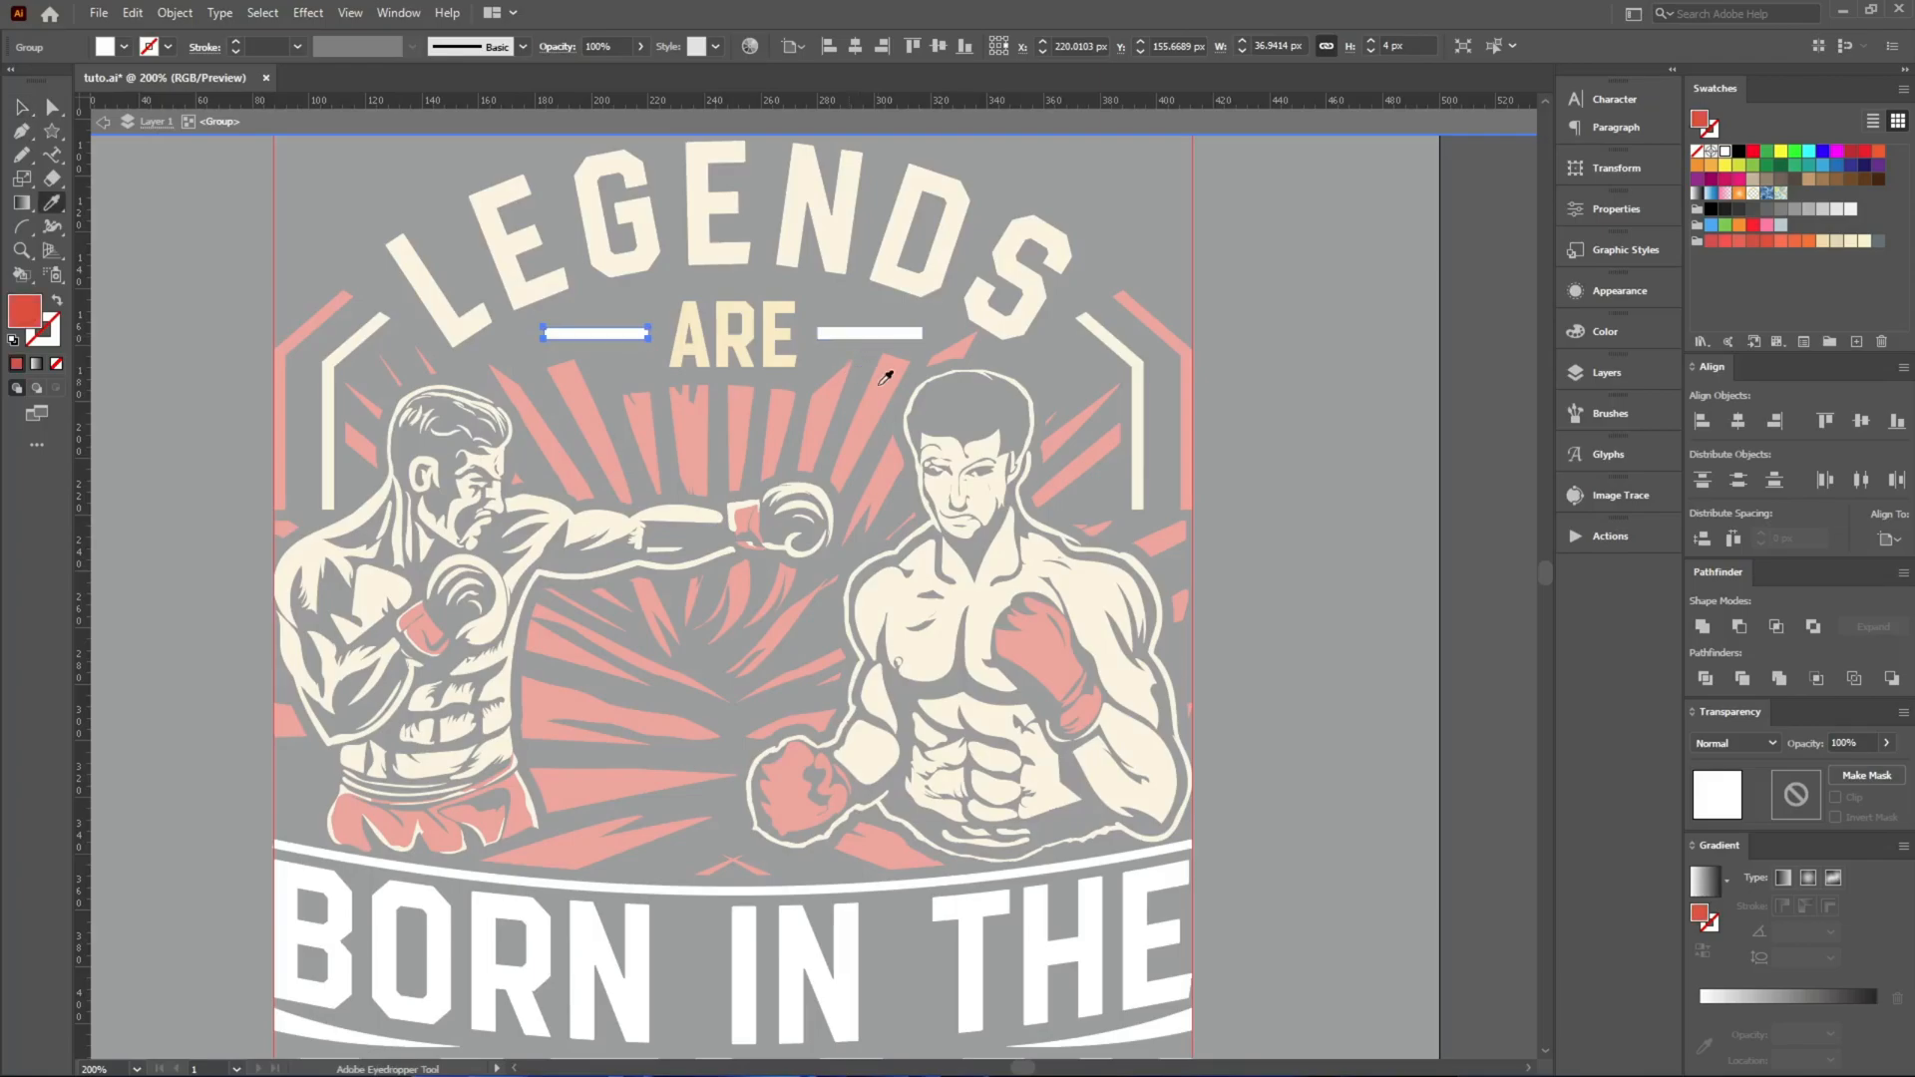
key(v)
click(881, 337)
key(i)
click(882, 373)
key(v)
double_click(1212, 379)
Isolate the BORN IN THE lettering and recolour it with the cream sampled from the left boxer.
scroll(1212, 382, down, 2)
drag(1266, 689, 1079, 620)
scroll(728, 611, up, 2)
click(708, 595)
double_click(708, 594)
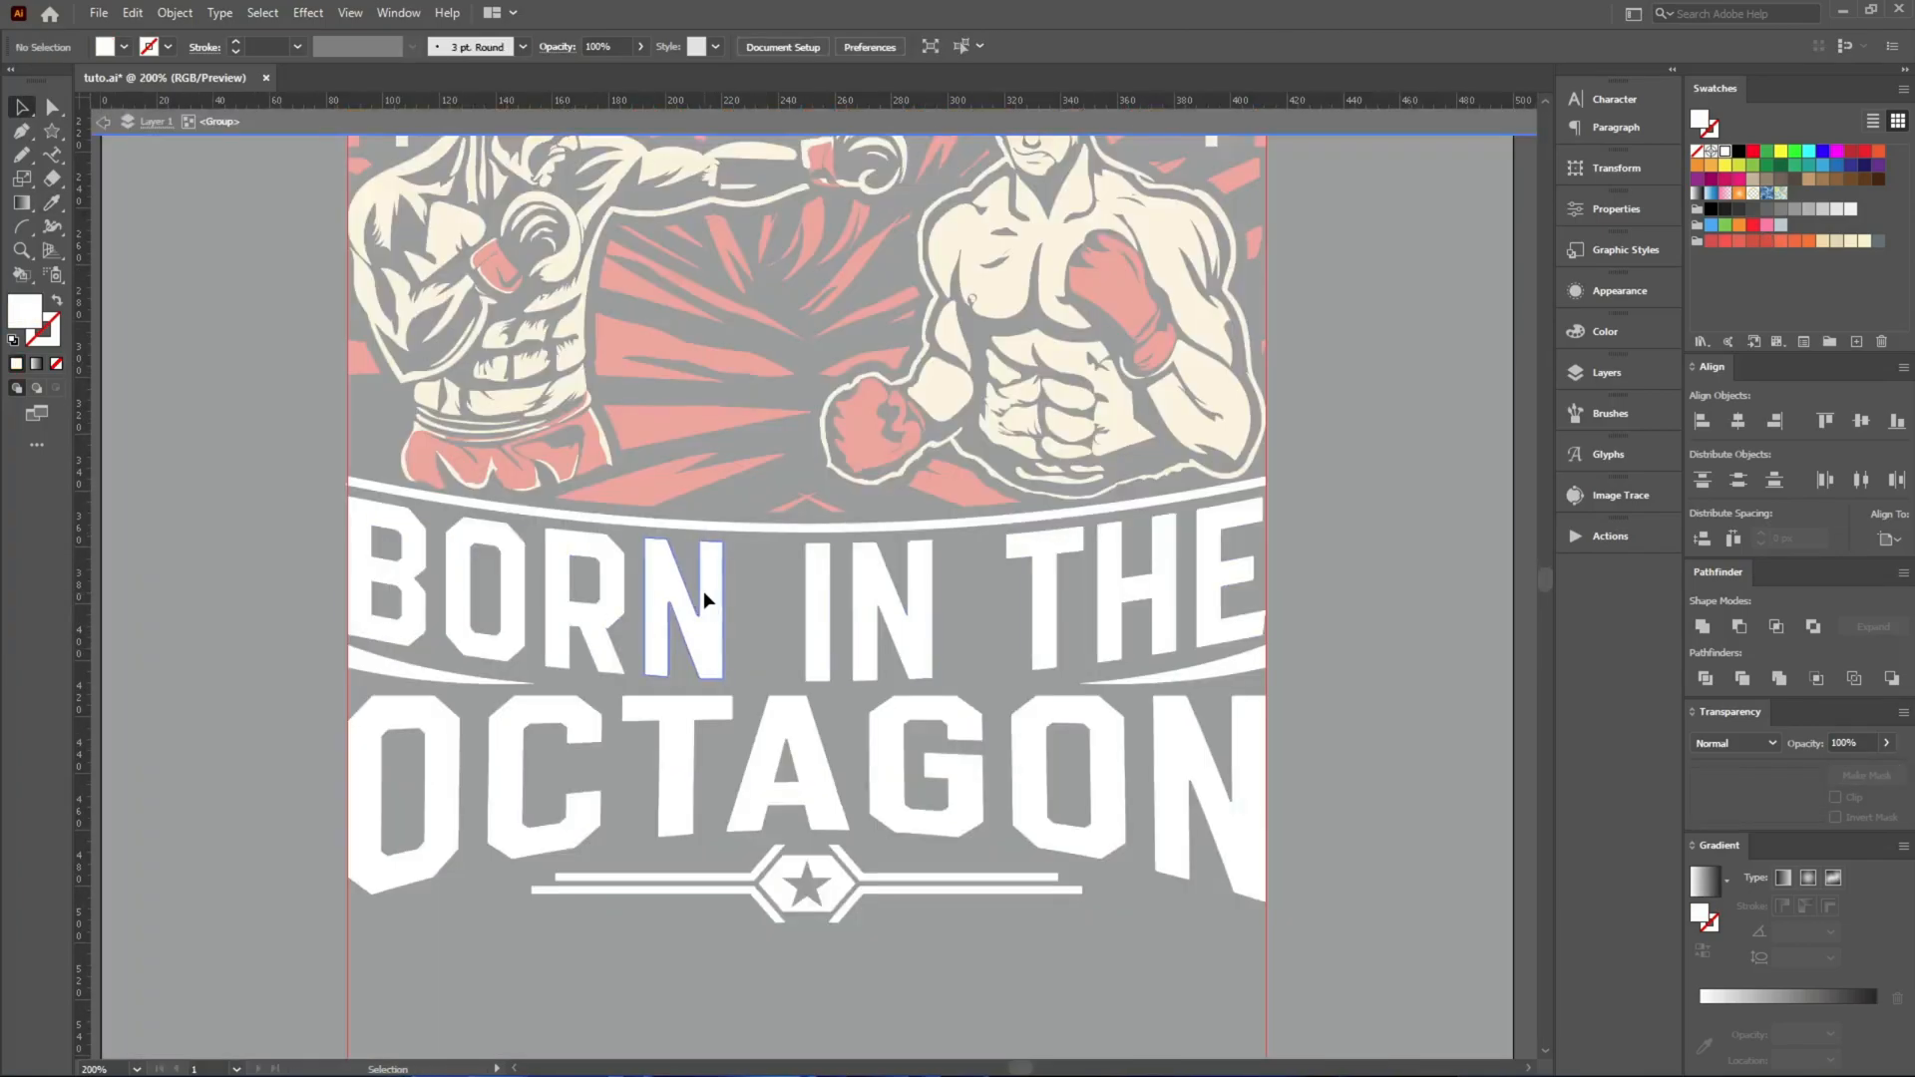
key(ctrl+a)
key(i)
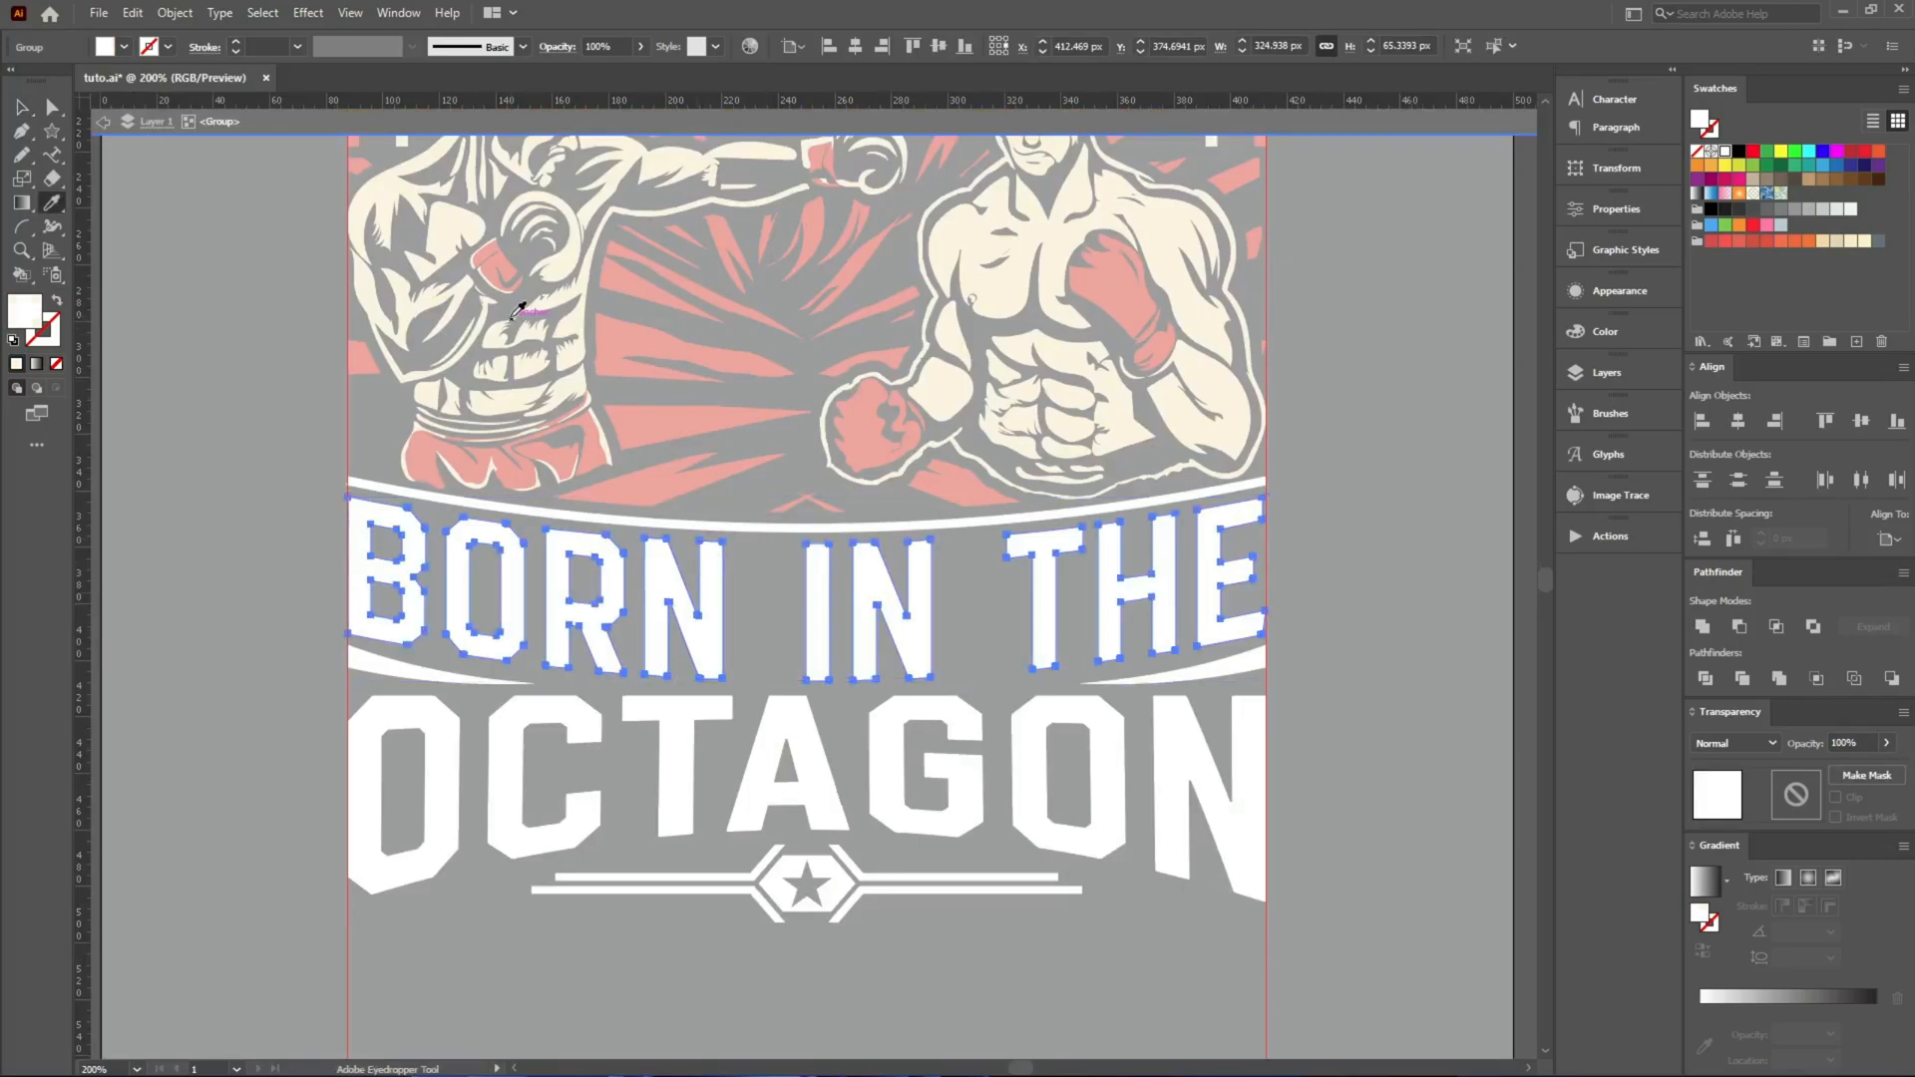
click(512, 319)
Recolour the curved line above BORN IN THE with the red of the rays.
key(v)
click(674, 520)
key(i)
click(683, 475)
key(v)
Recolour the two curved accents beneath BORN IN THE red and clear the selection.
double_click(374, 714)
click(363, 668)
key(i)
click(985, 520)
key(v)
click(1228, 663)
key(i)
click(1155, 506)
key(ctrl+shift+a)
Apply the red fill to all four angled lines of the star ornament beneath OCTAGON.
scroll(833, 879, up, 2)
scroll(938, 883, down, 1)
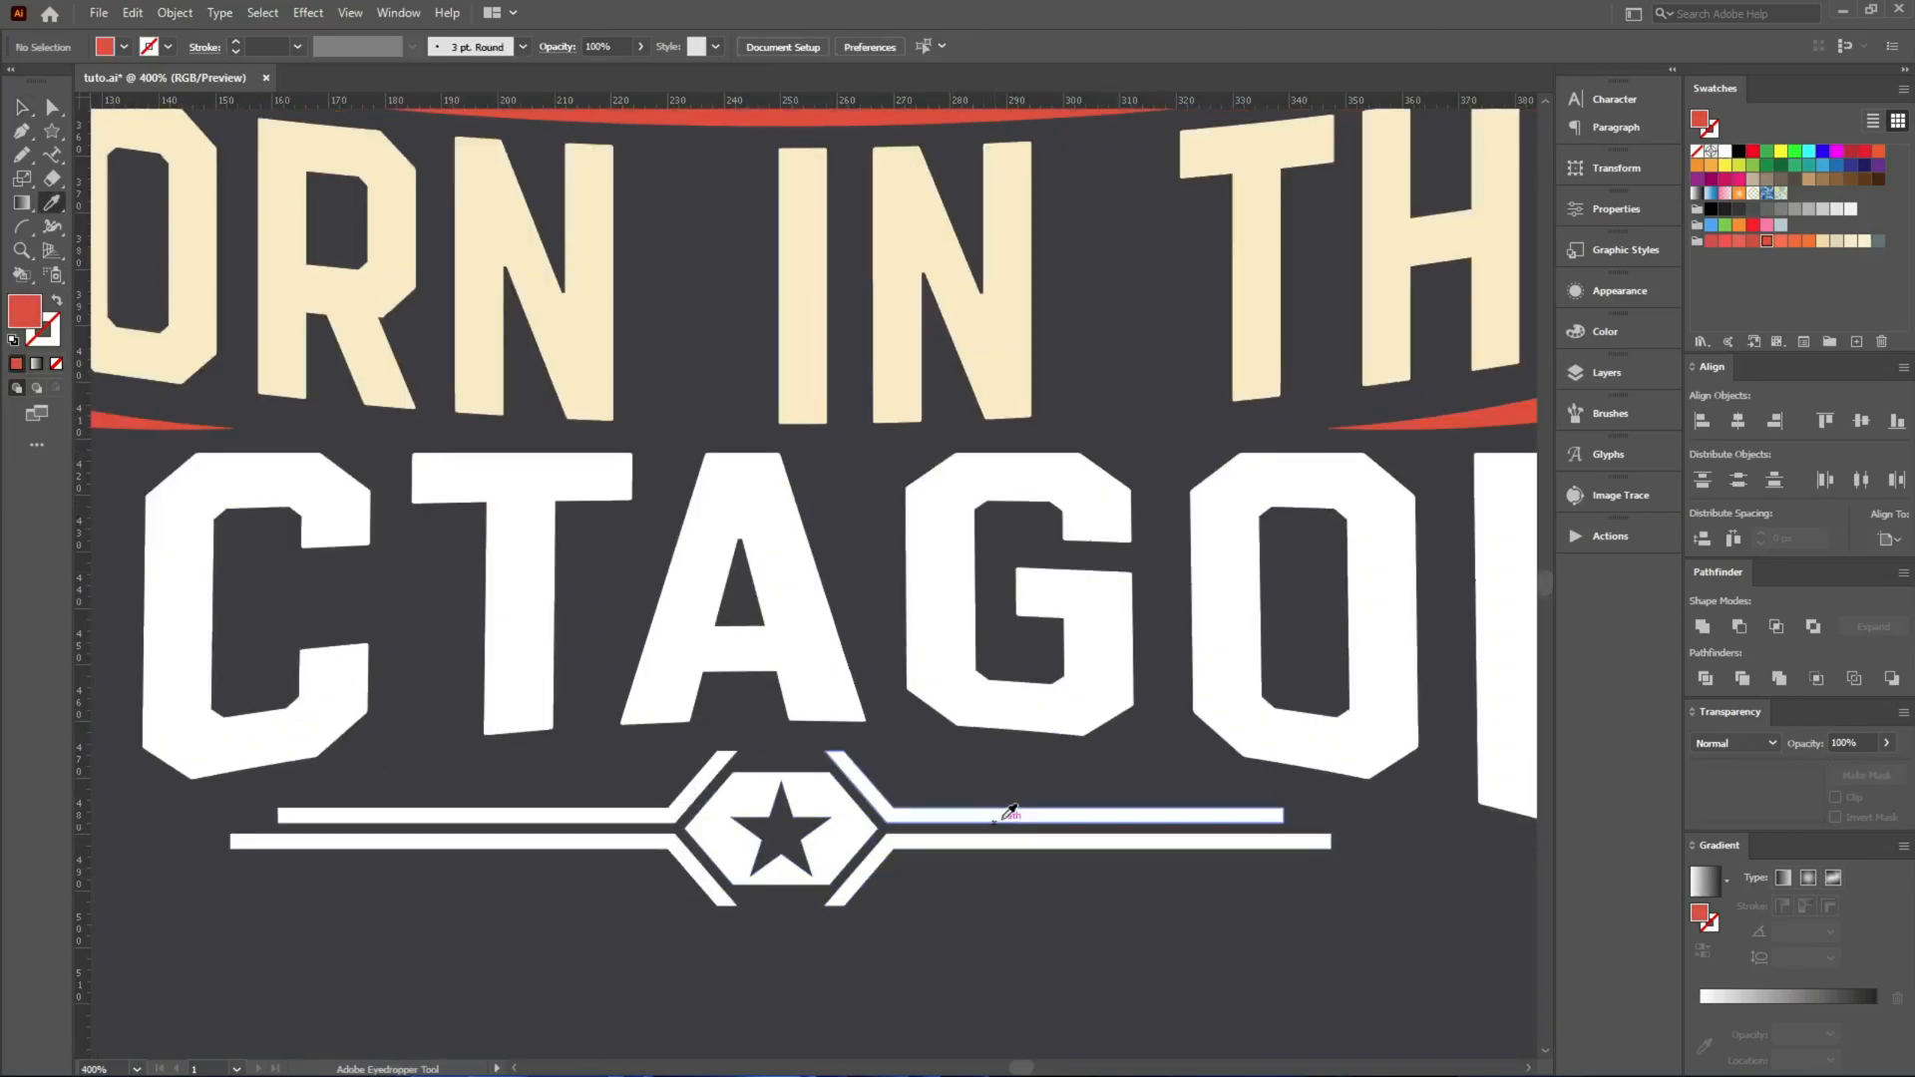
click(1097, 816)
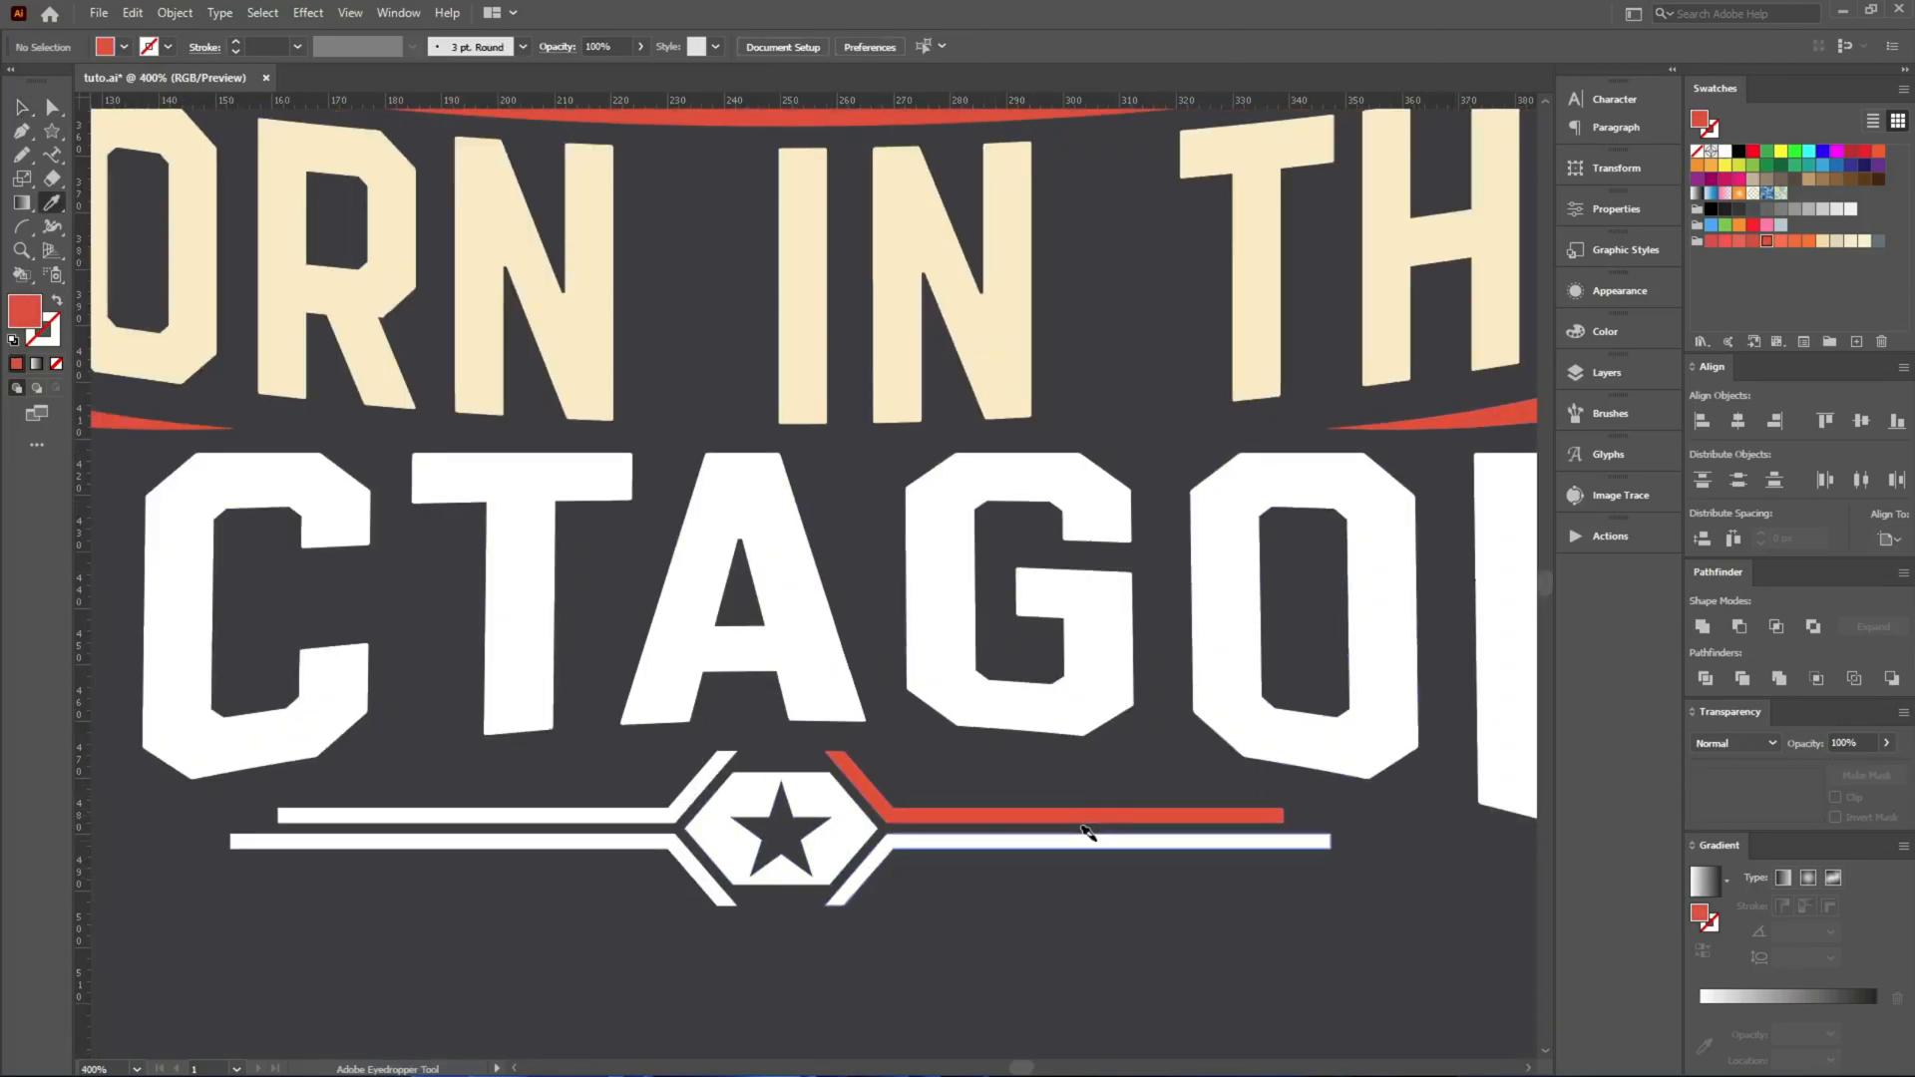
click(1092, 842)
click(596, 815)
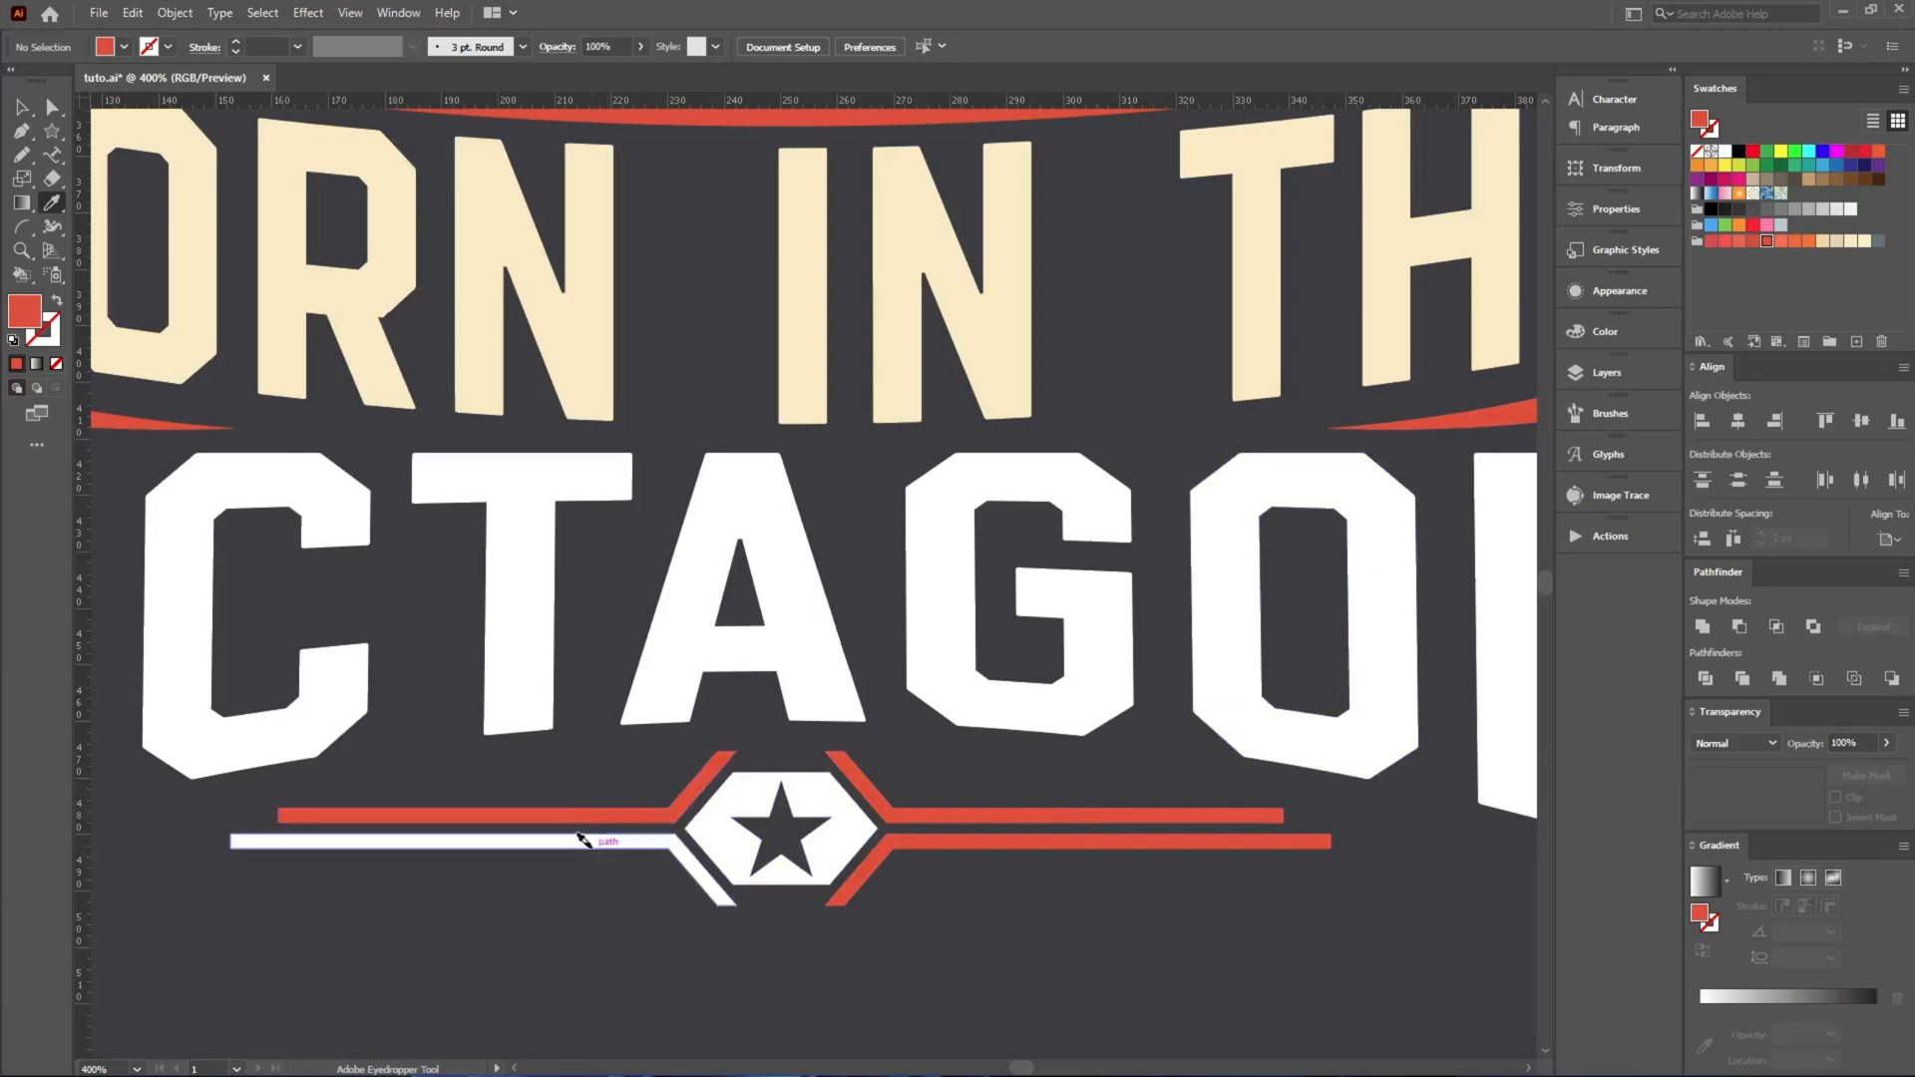
alt+click(586, 841)
Recolour the hexagon around the star with the cream of the BORN IN THE lettering.
click(592, 375)
alt+click(768, 776)
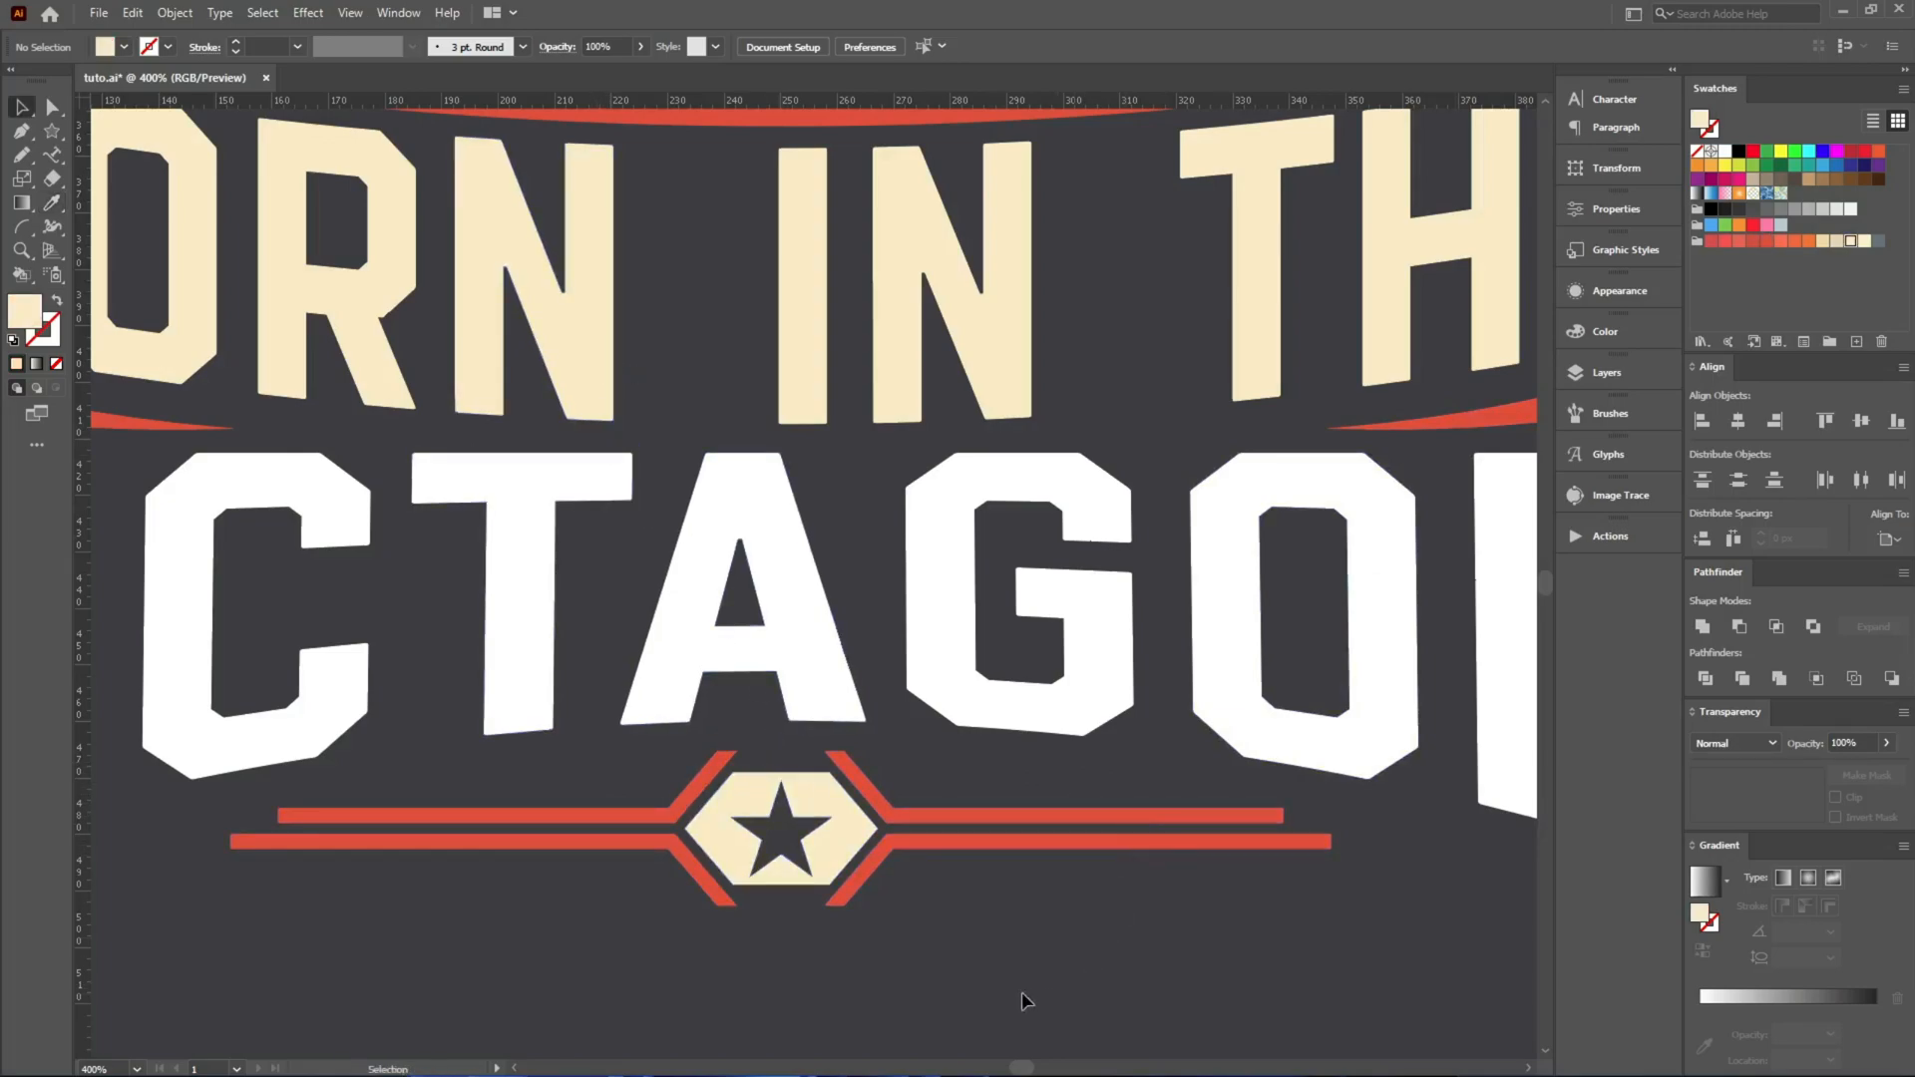
scroll(883, 878, down, 2)
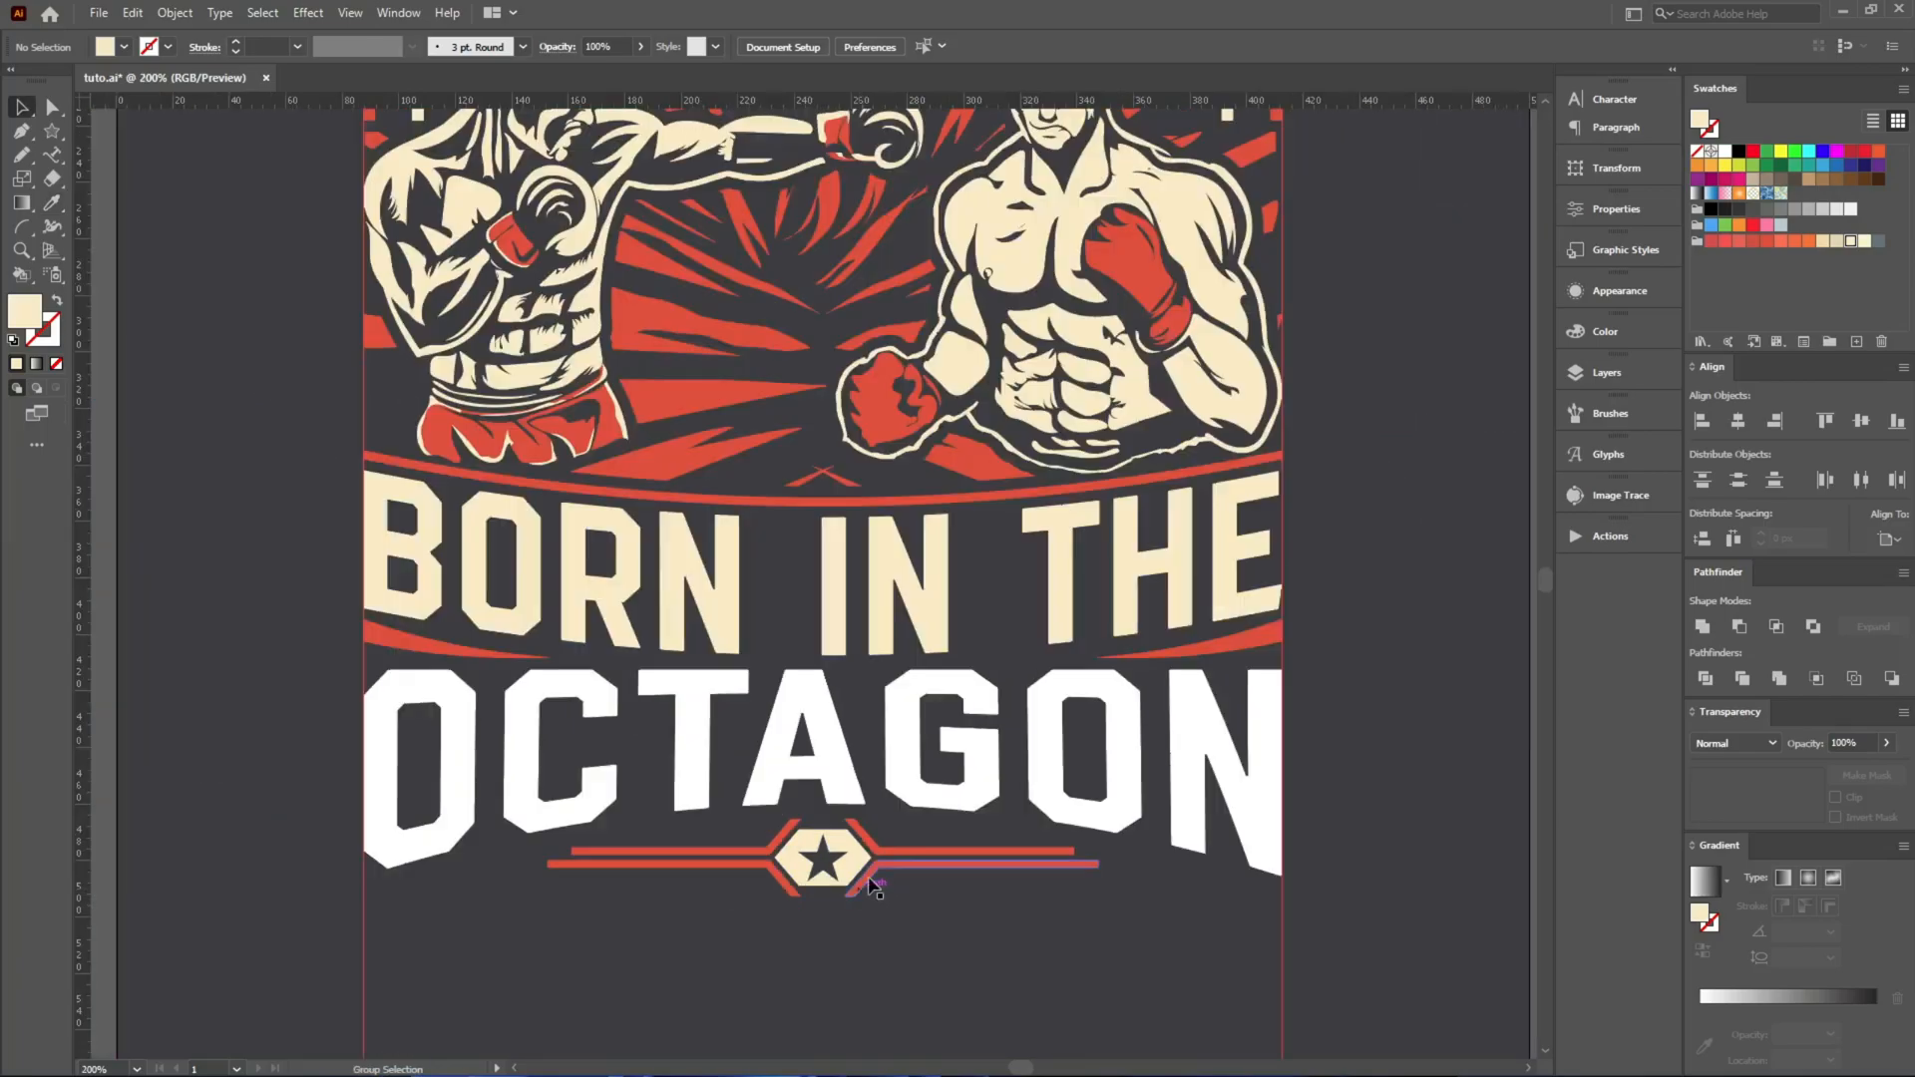
Recolour the OCTAGON lettering with the same cream as BORN IN THE.
click(891, 746)
scroll(907, 746, up, 2)
key(i)
click(954, 720)
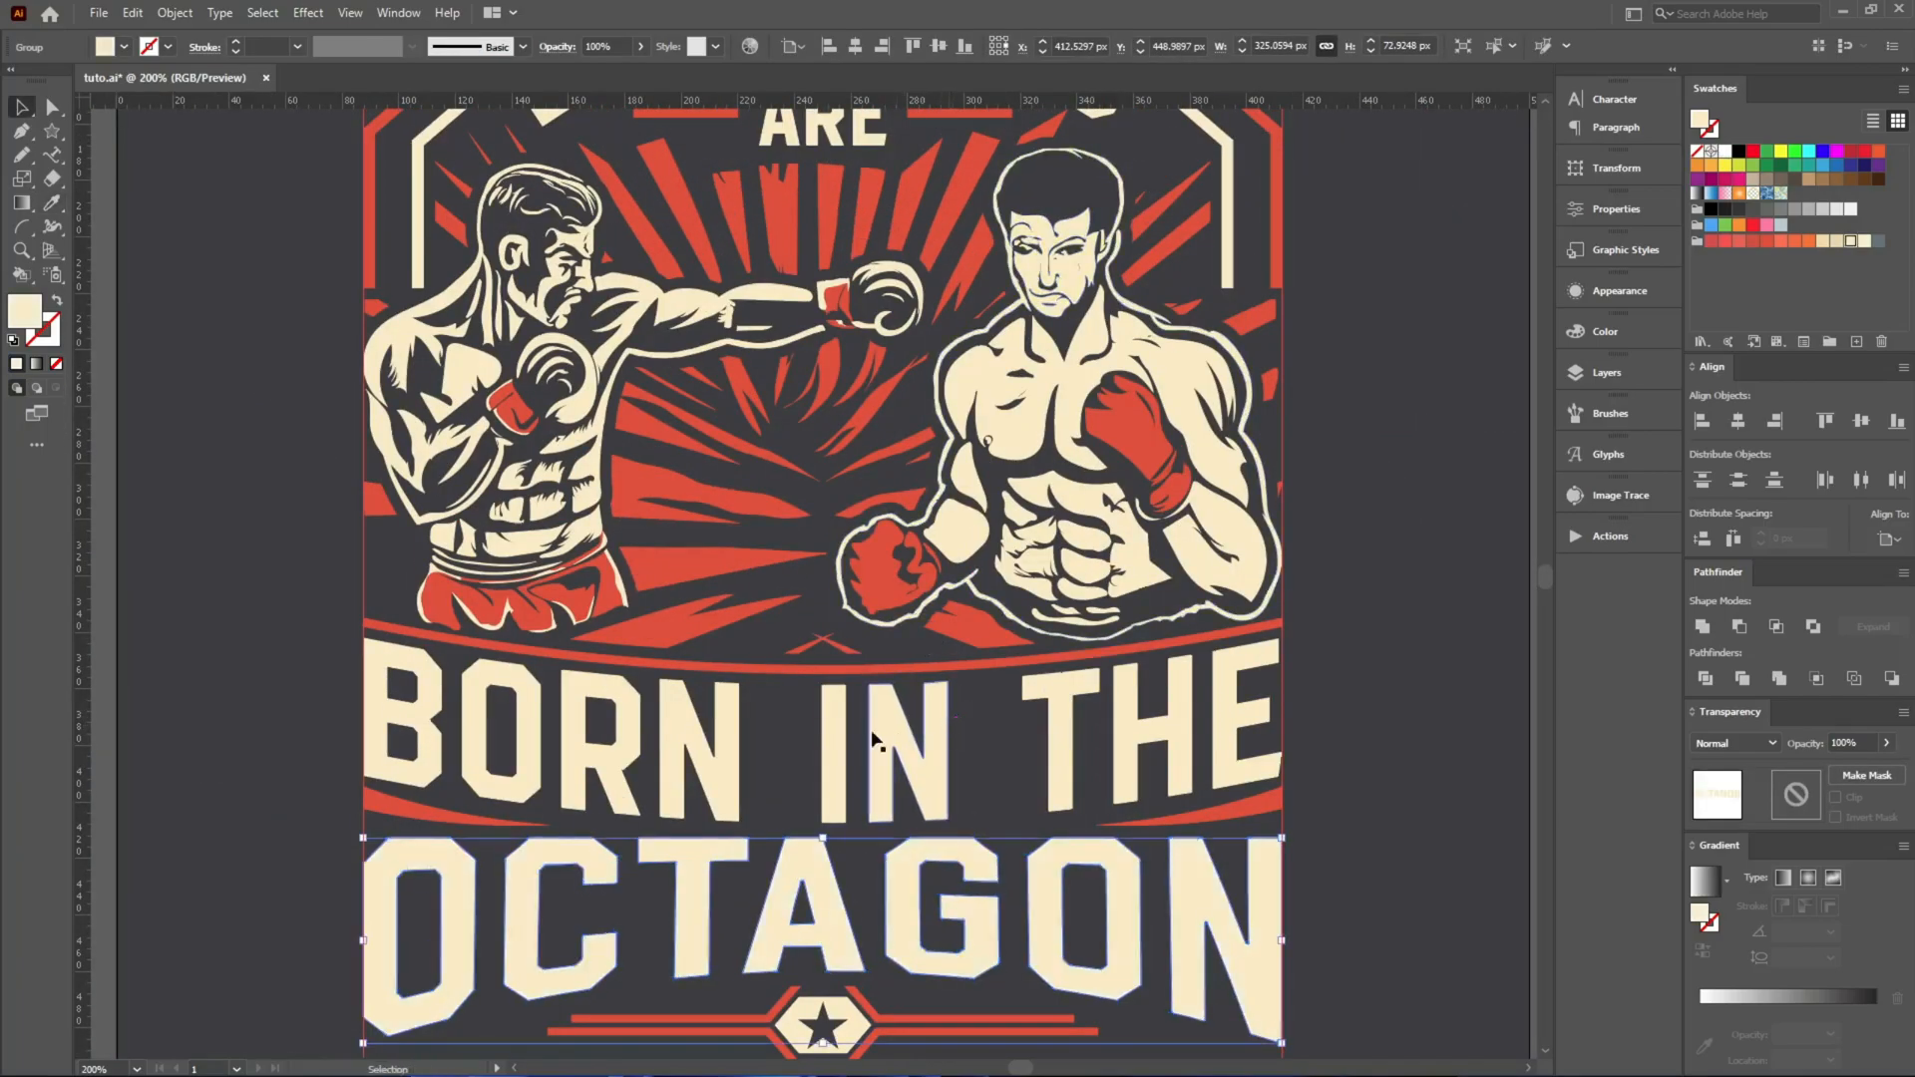
Move the black grunge strip onto the artboard just below the star ornament.
scroll(686, 718, down, 4)
key(v)
drag(1225, 684, 774, 826)
scroll(774, 826, up, 2)
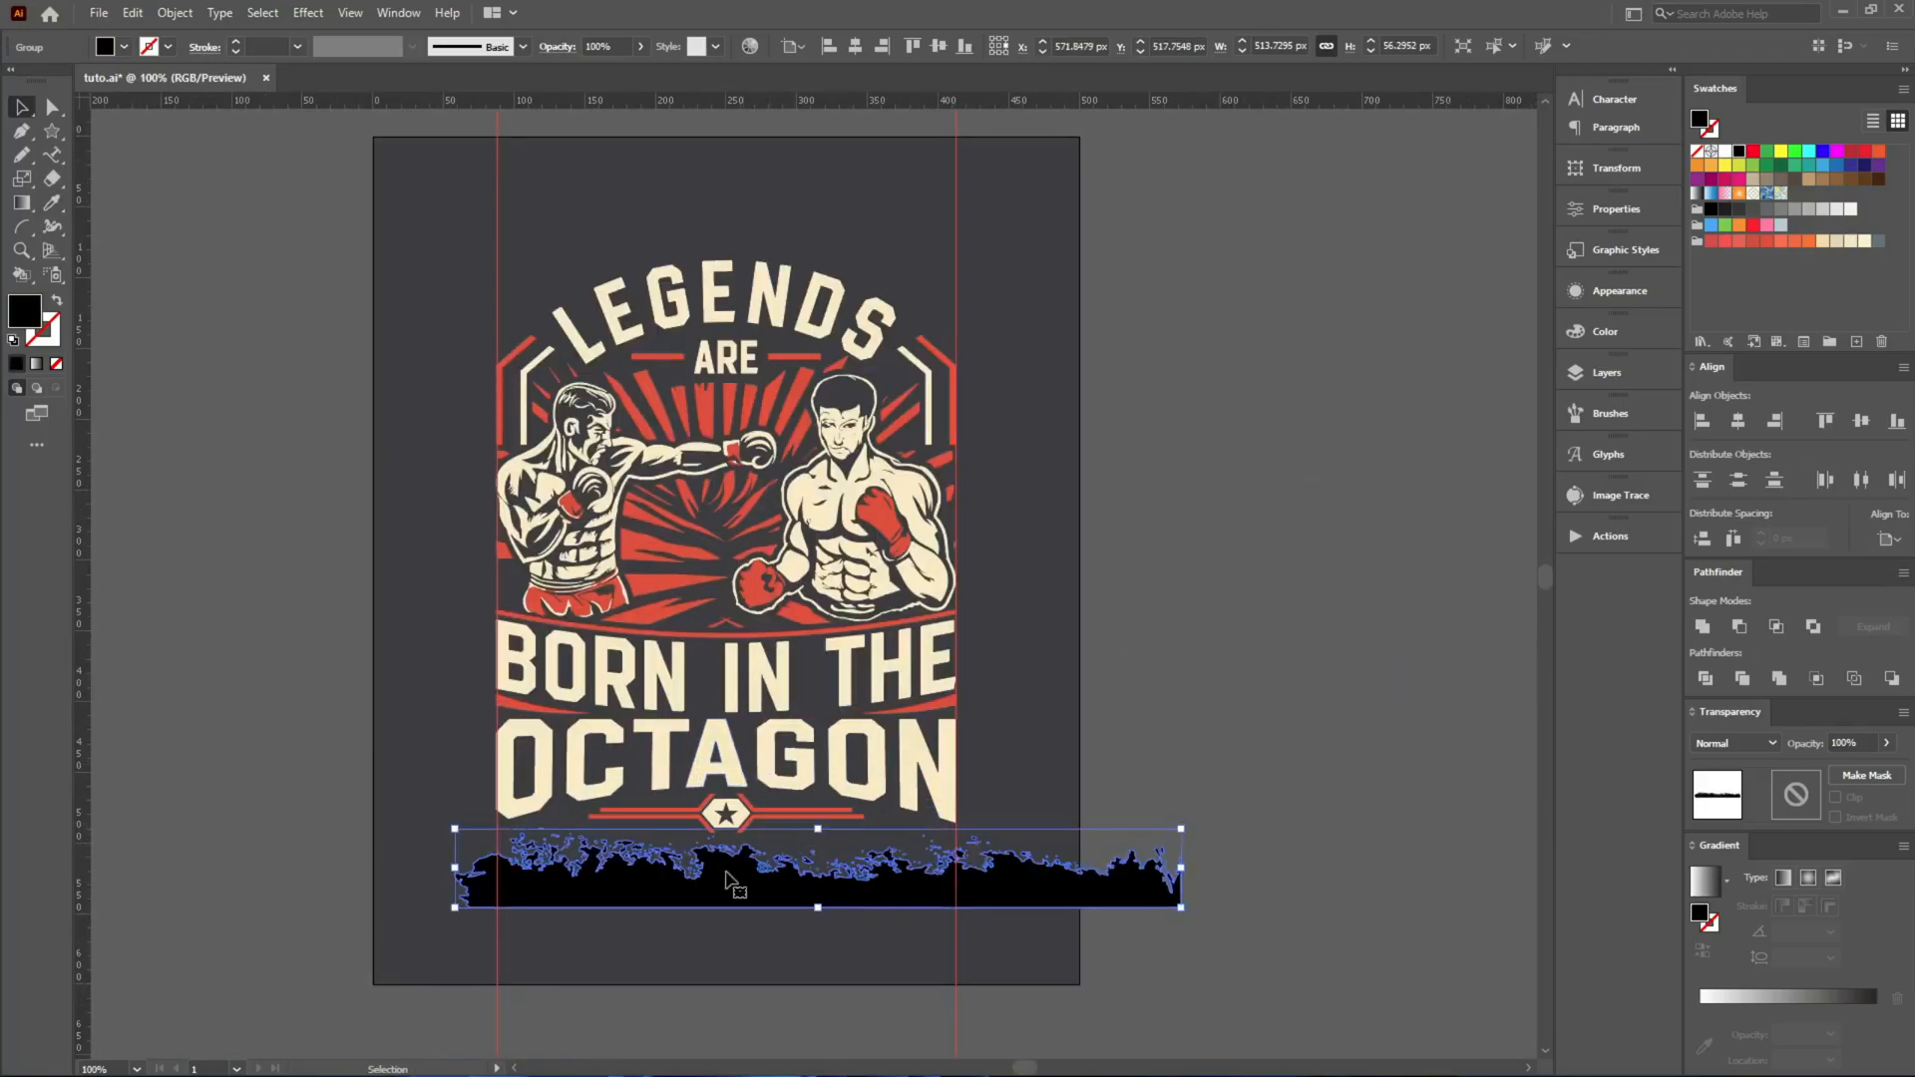
drag(725, 891, 1263, 375)
scroll(680, 841, up, 3)
drag(615, 654, 607, 740)
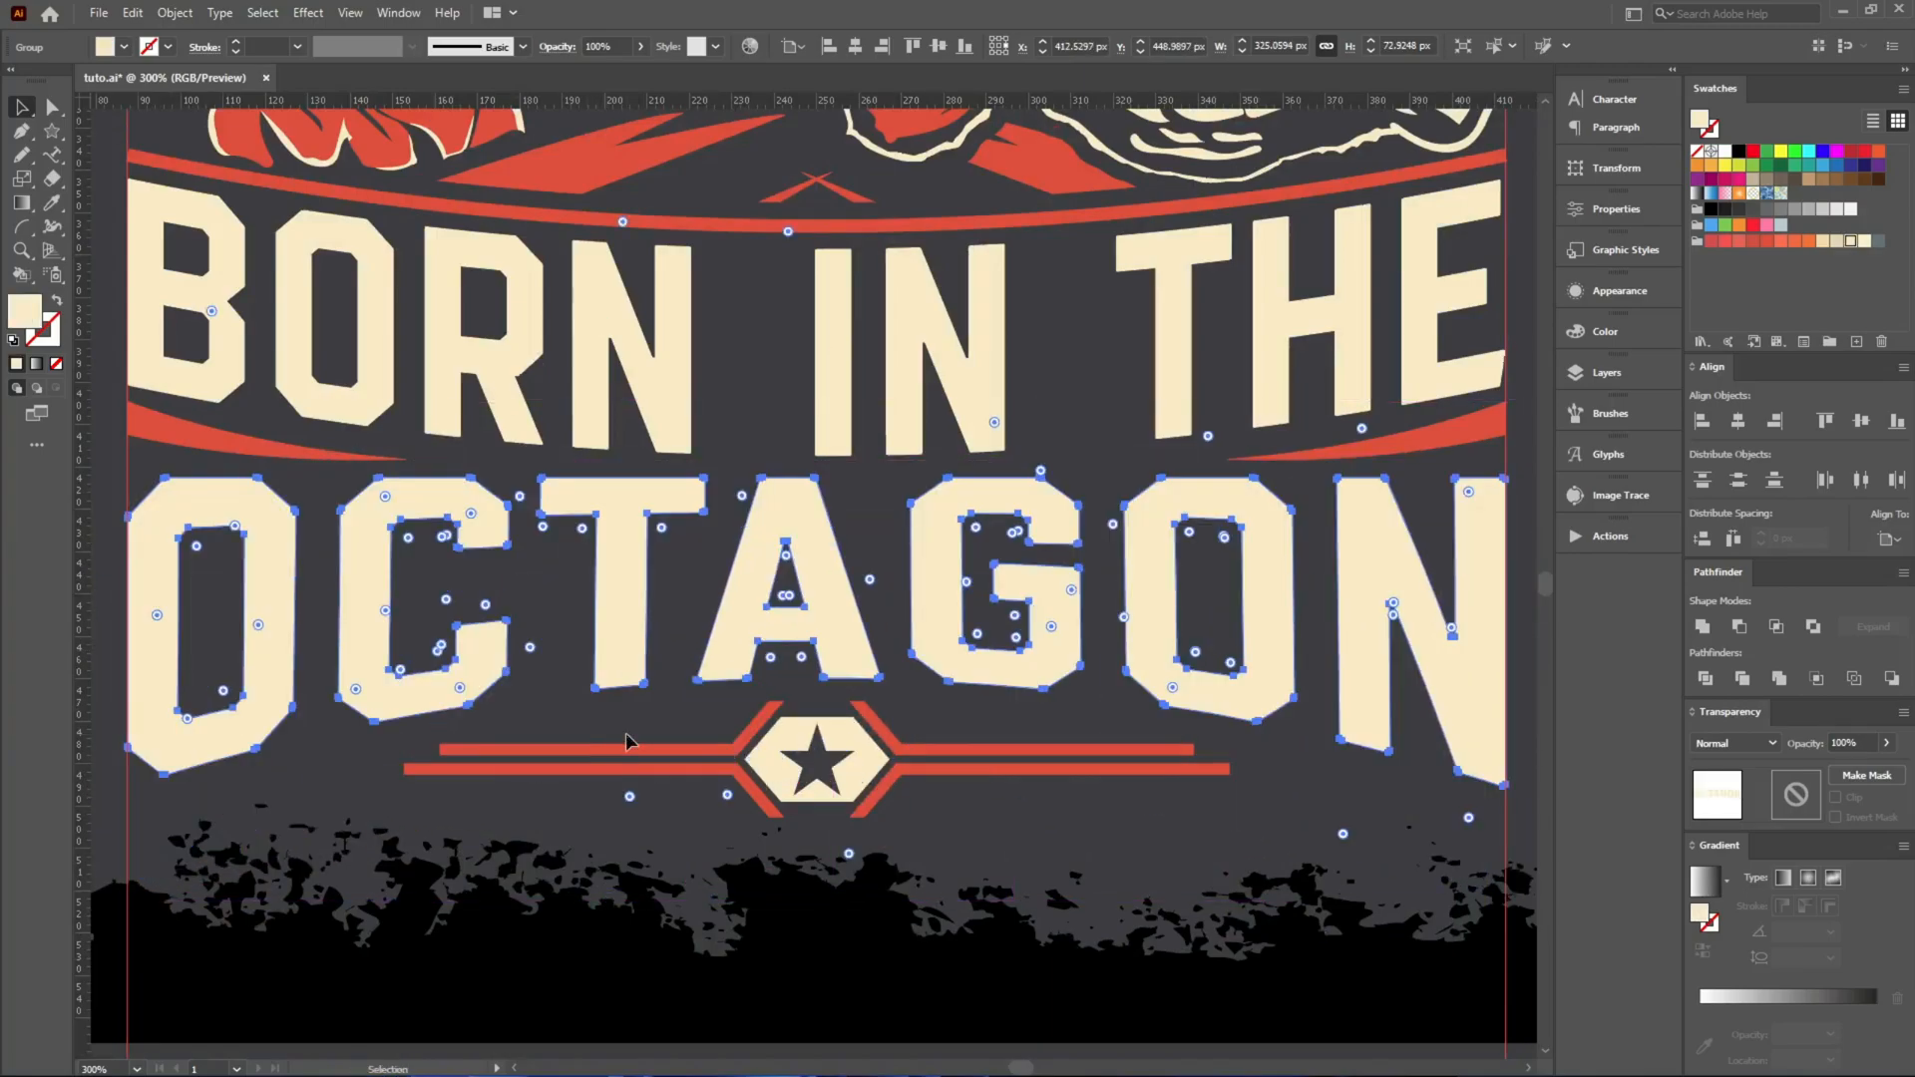
key(i)
click(599, 168)
key(v)
click(620, 464)
drag(620, 502, 650, 709)
key(a)
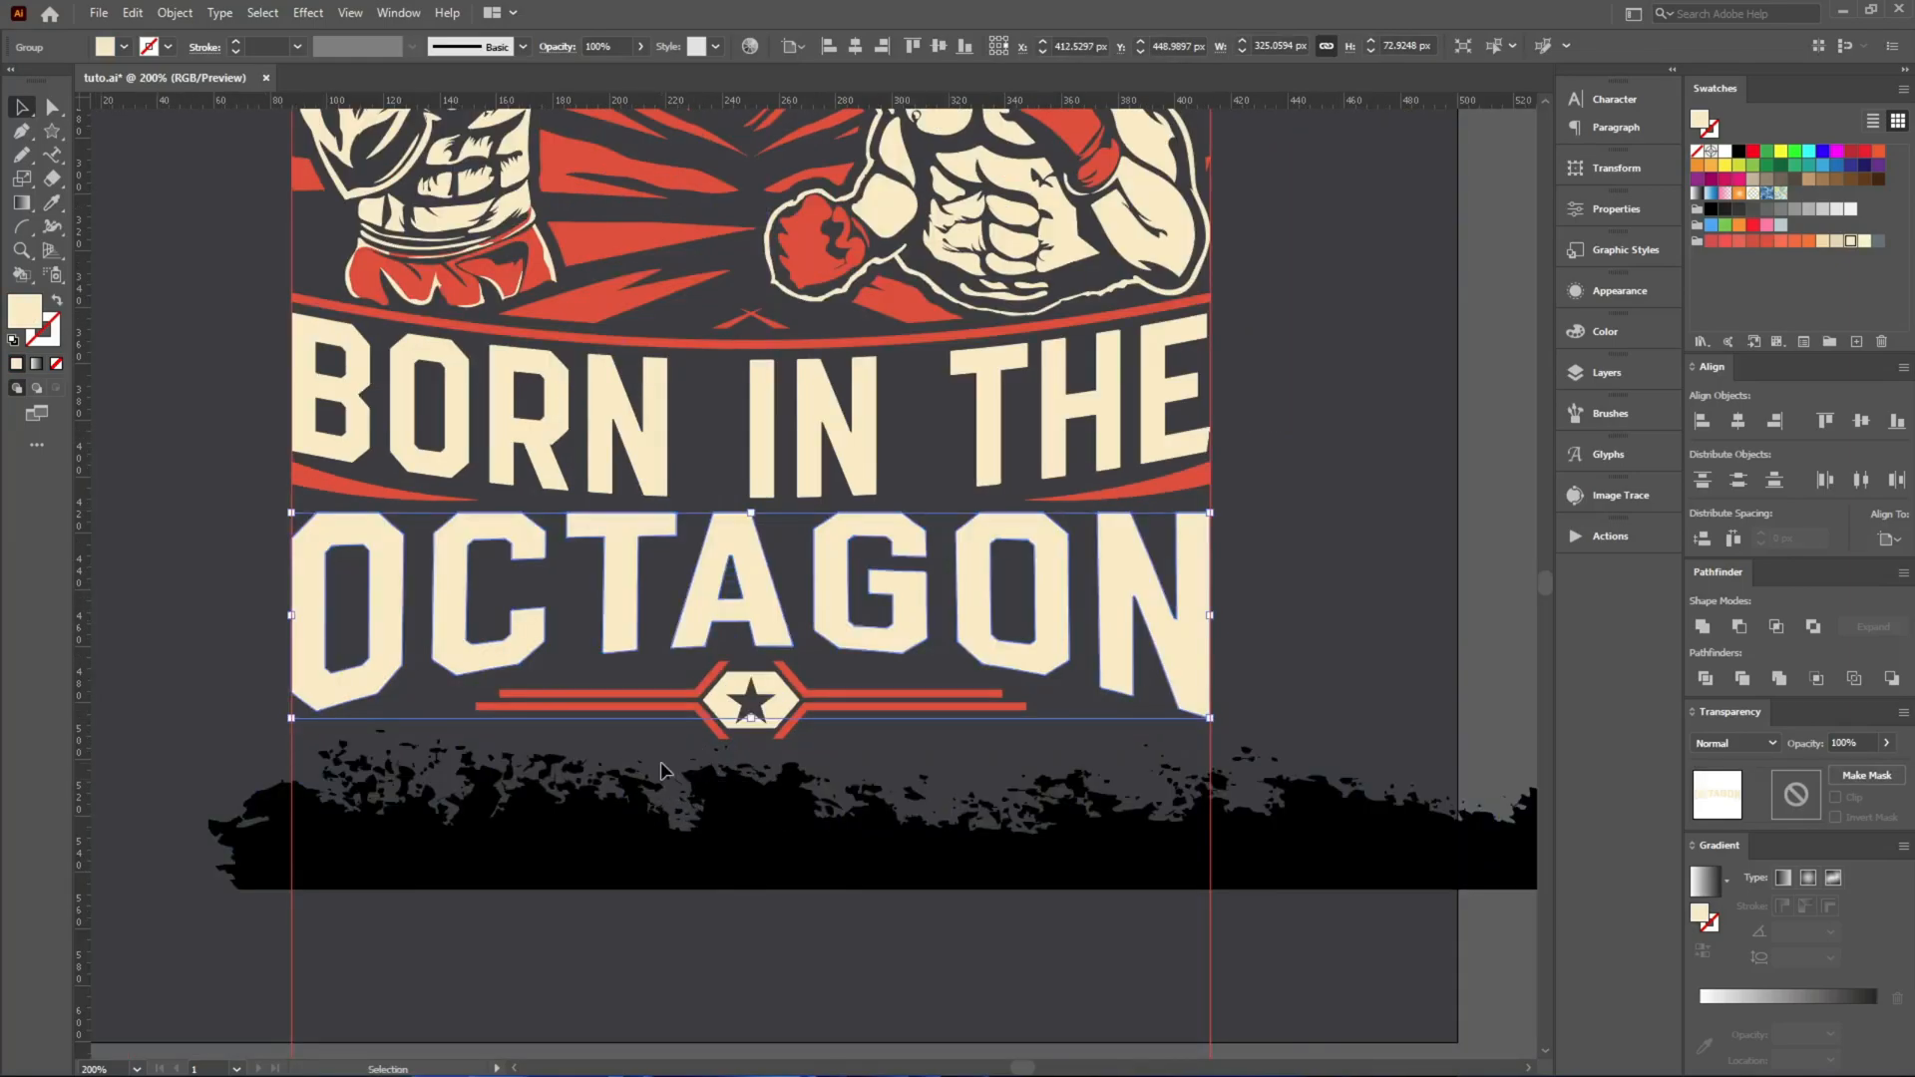
Centre the black grunge strip horizontally on the artboard and bend it upward with a horizontal Arc warp.
click(661, 758)
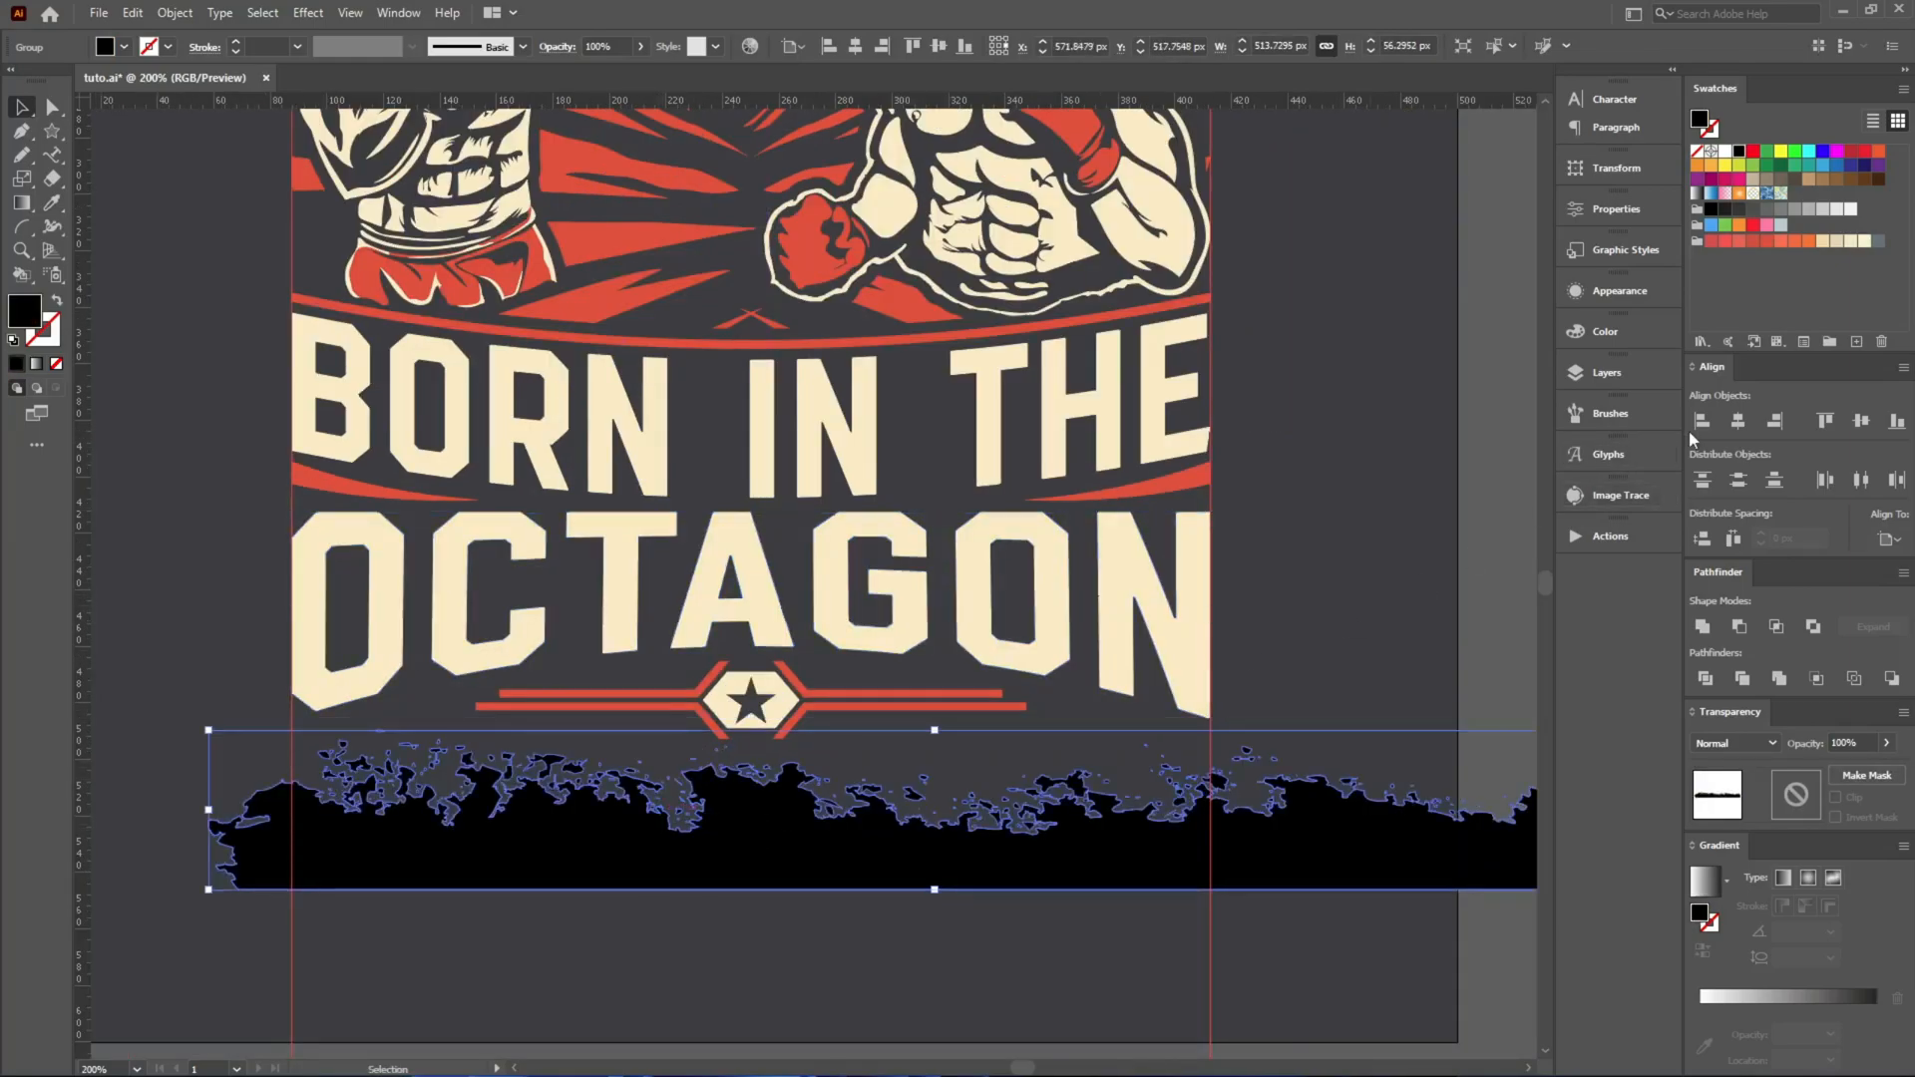
click(1737, 420)
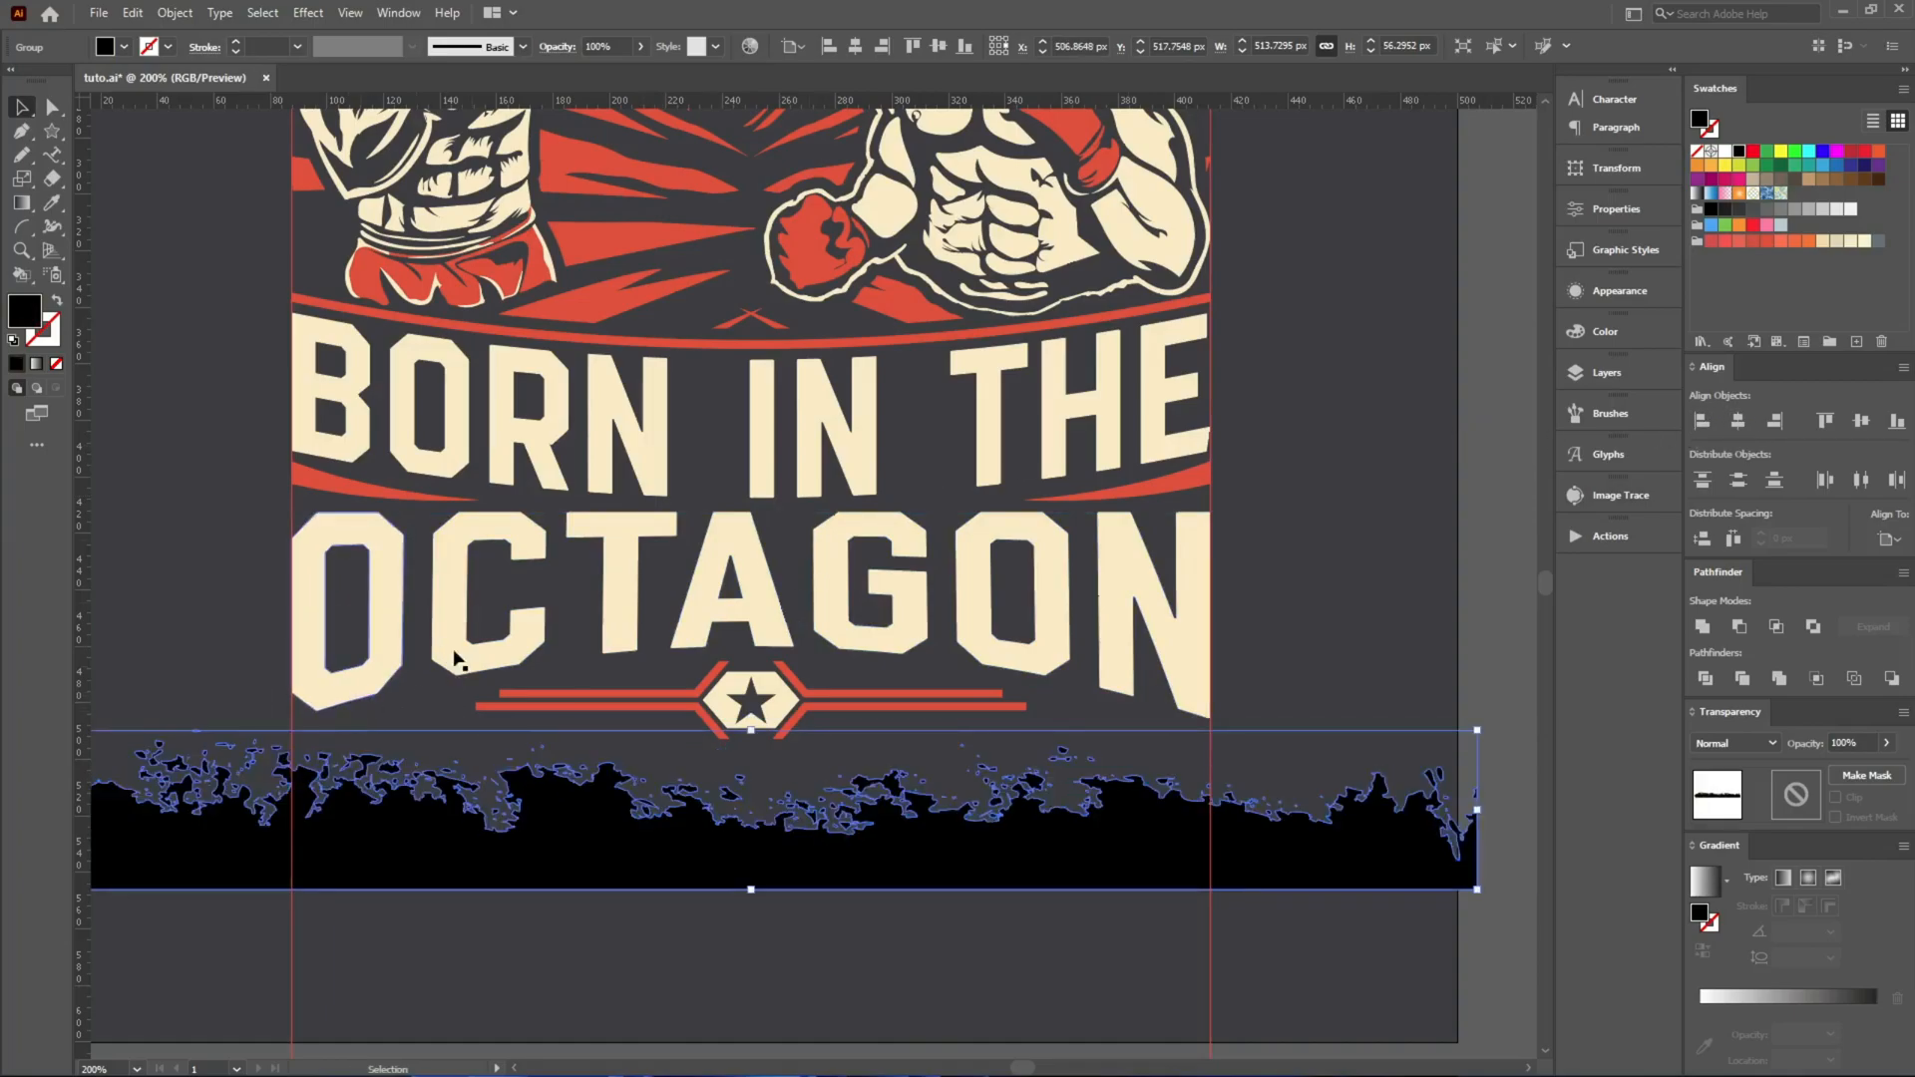
click(308, 12)
mouse_move(327, 272)
click(563, 273)
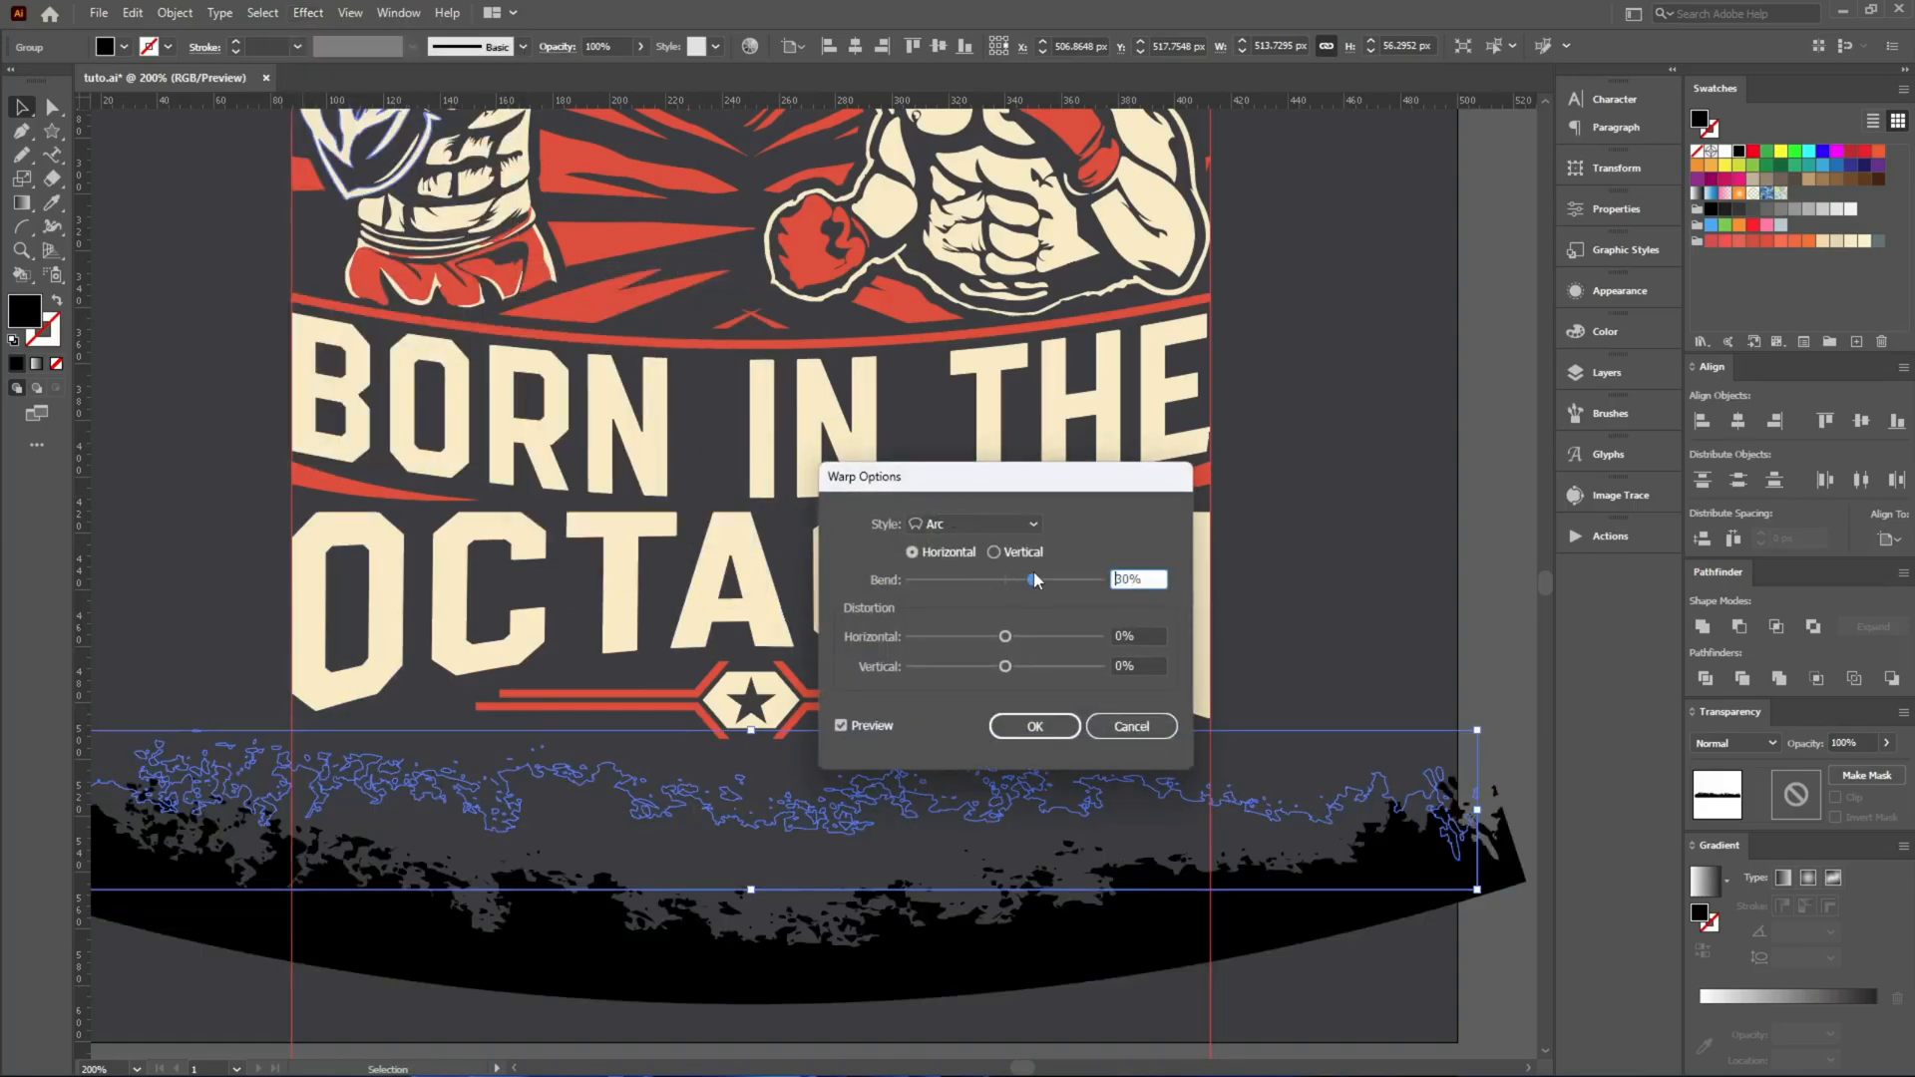
click(1033, 576)
scroll(1146, 577, down, 13)
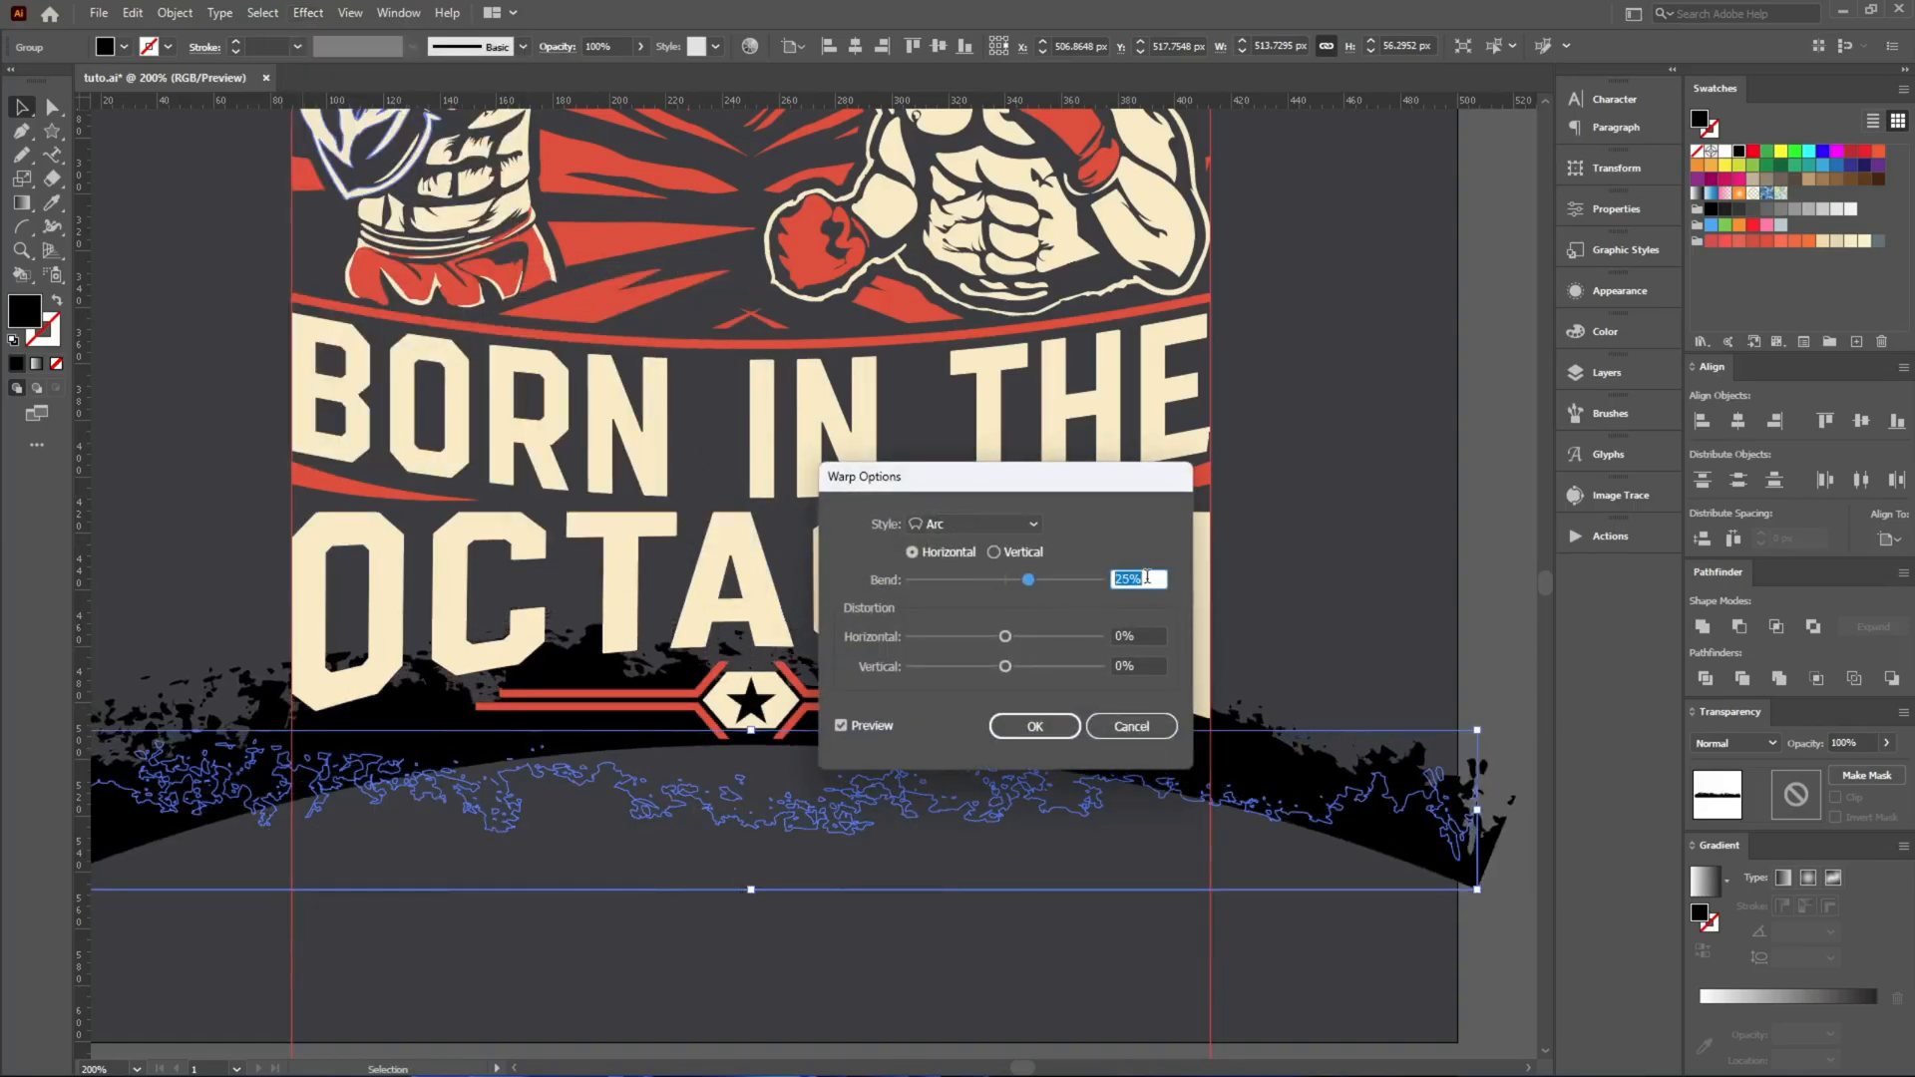
click(1037, 725)
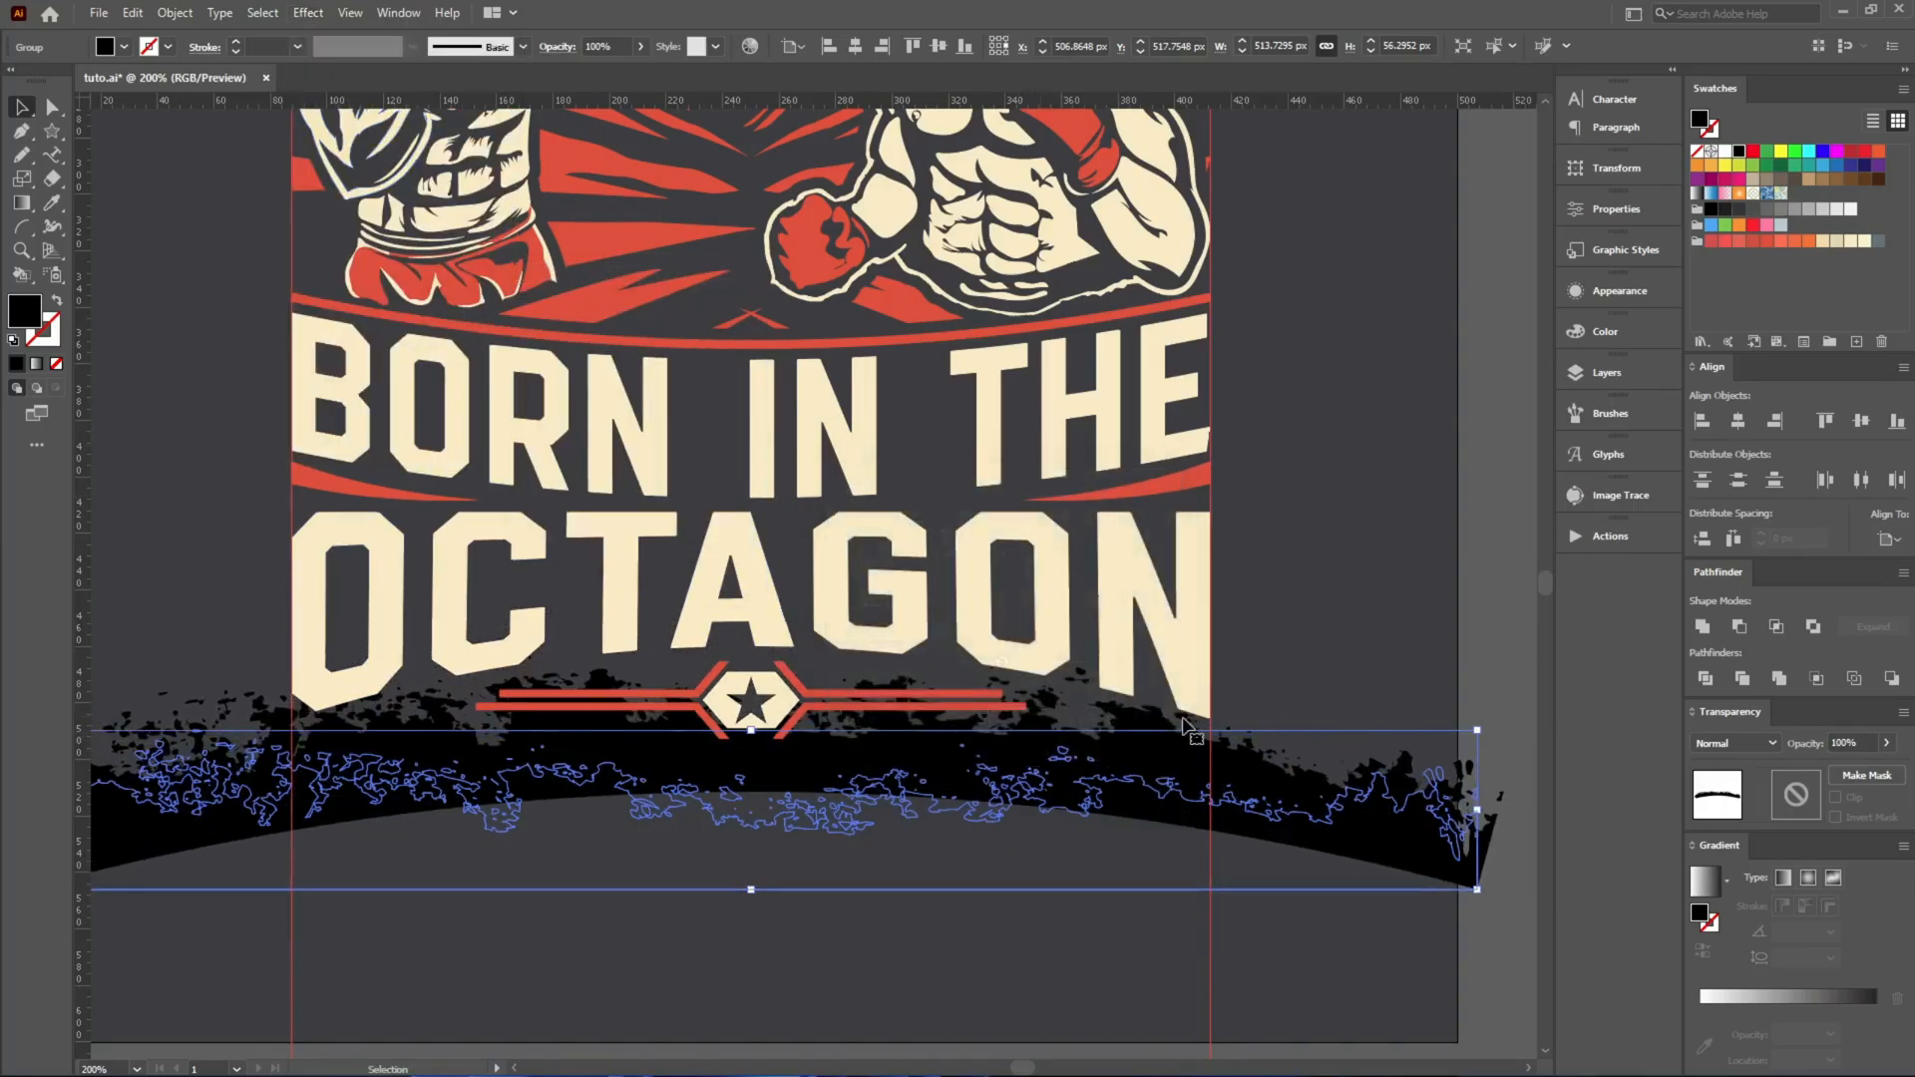
Make an unclipped opacity mask on the cream OCTAGON lettering and place the cut arched grunge strip in it over the letters' lower half.
key(Delete)
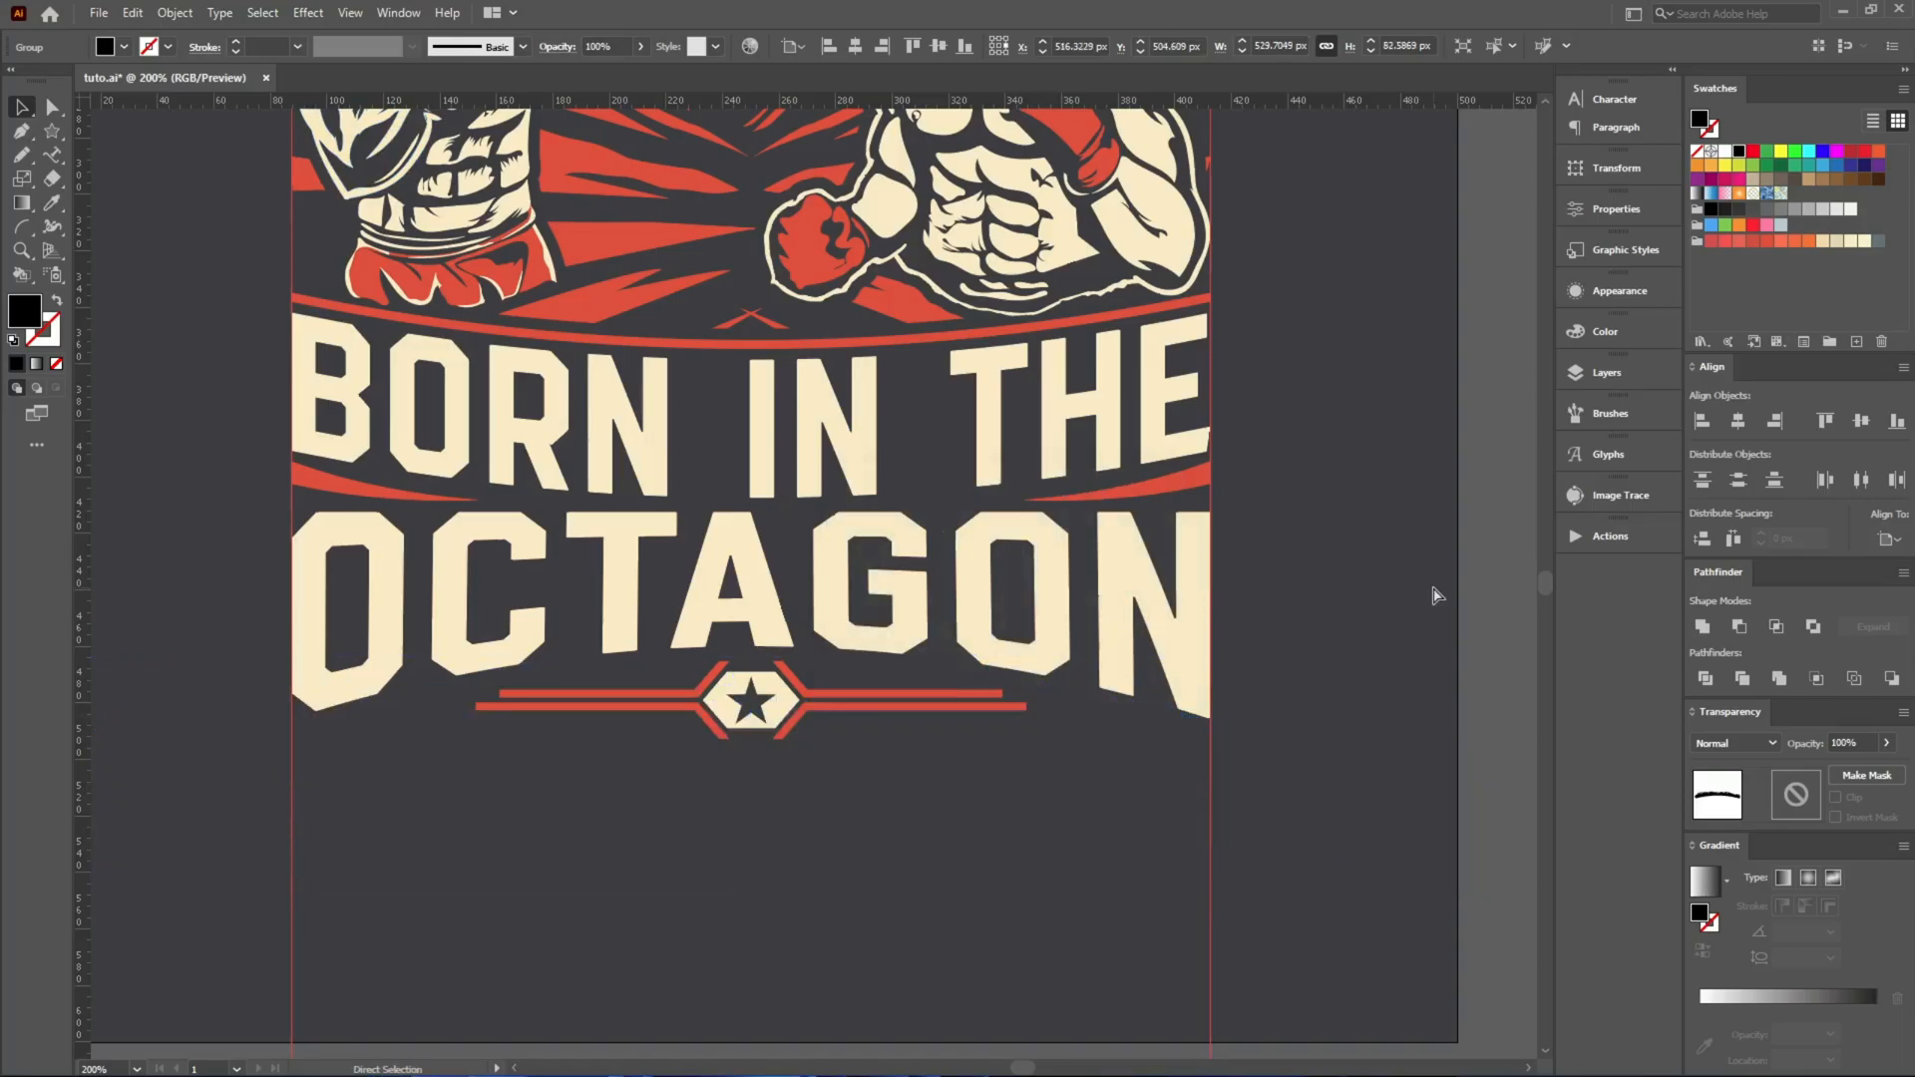
mouse_move(919, 702)
mouse_down()
mouse_move(919, 754)
mouse_move(919, 702)
mouse_up()
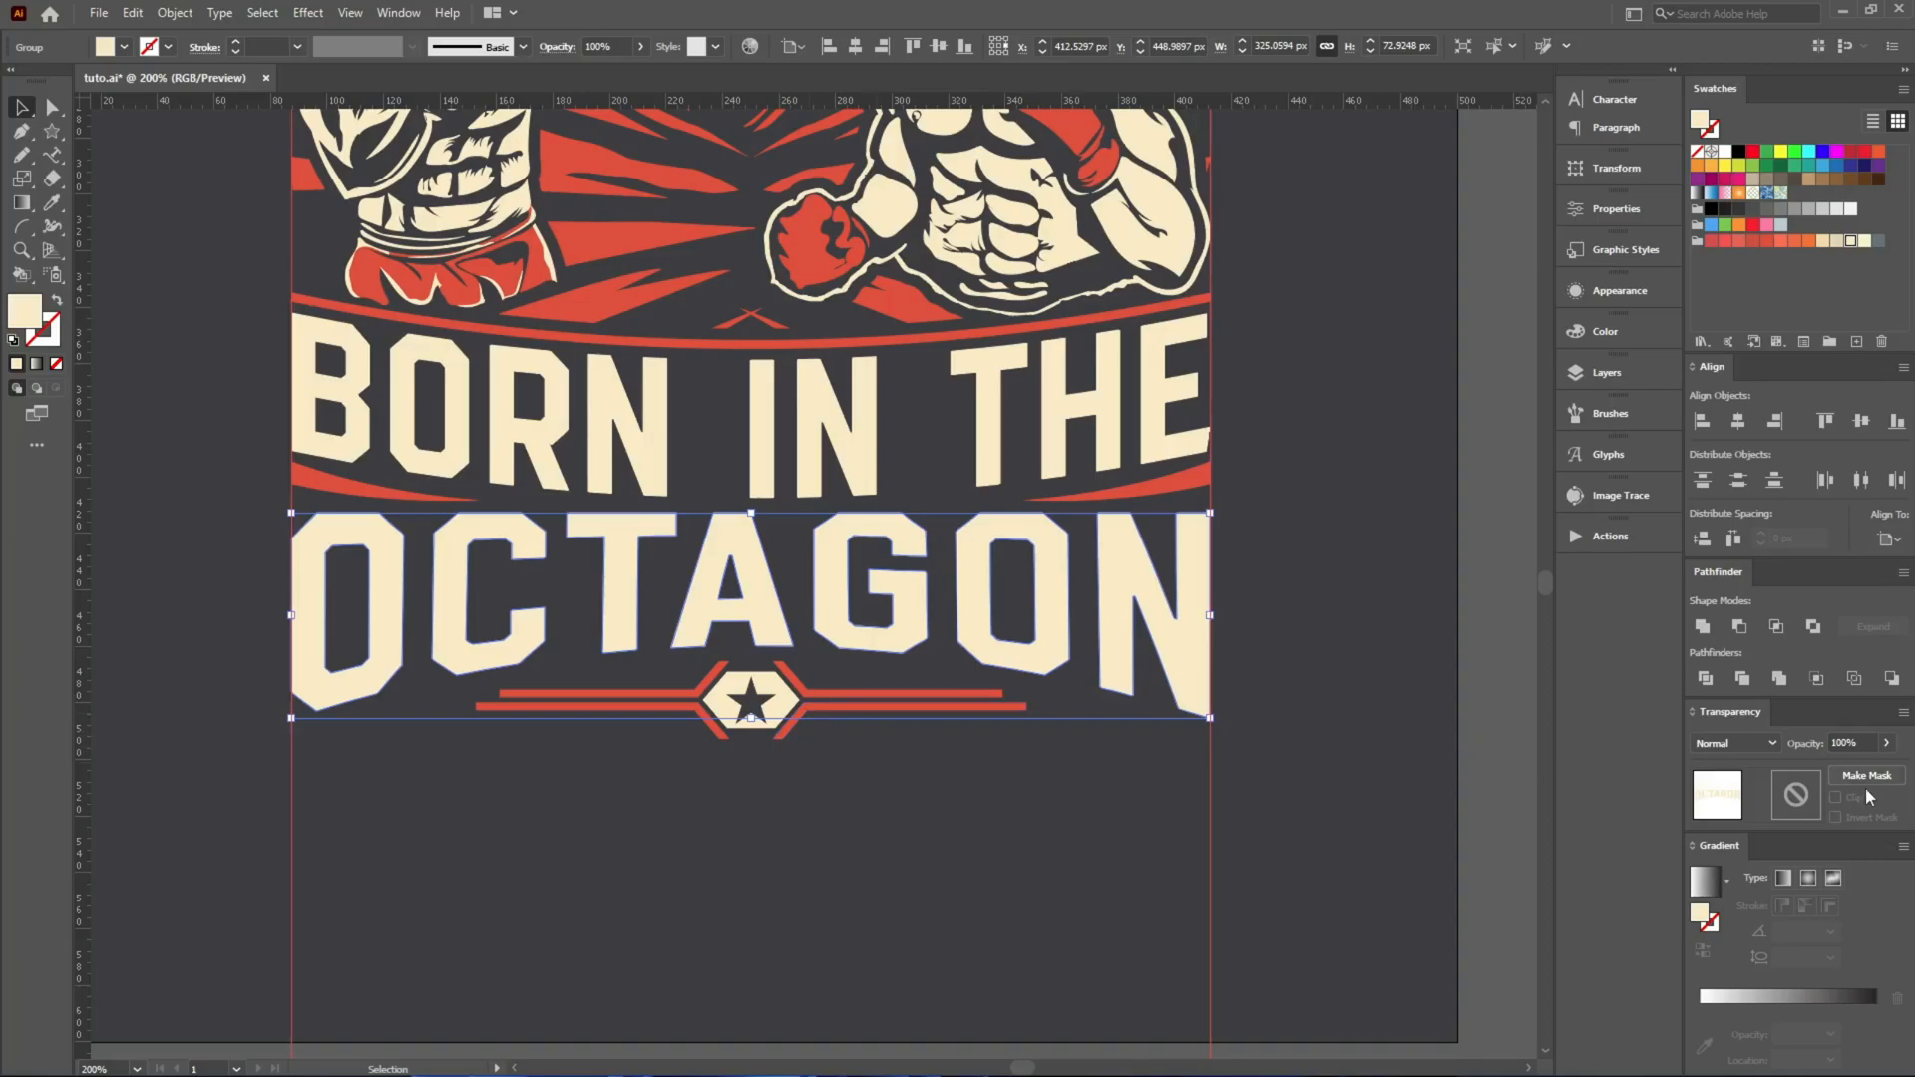
click(1859, 782)
click(1801, 799)
key(ctrl+f)
drag(1283, 783, 1287, 700)
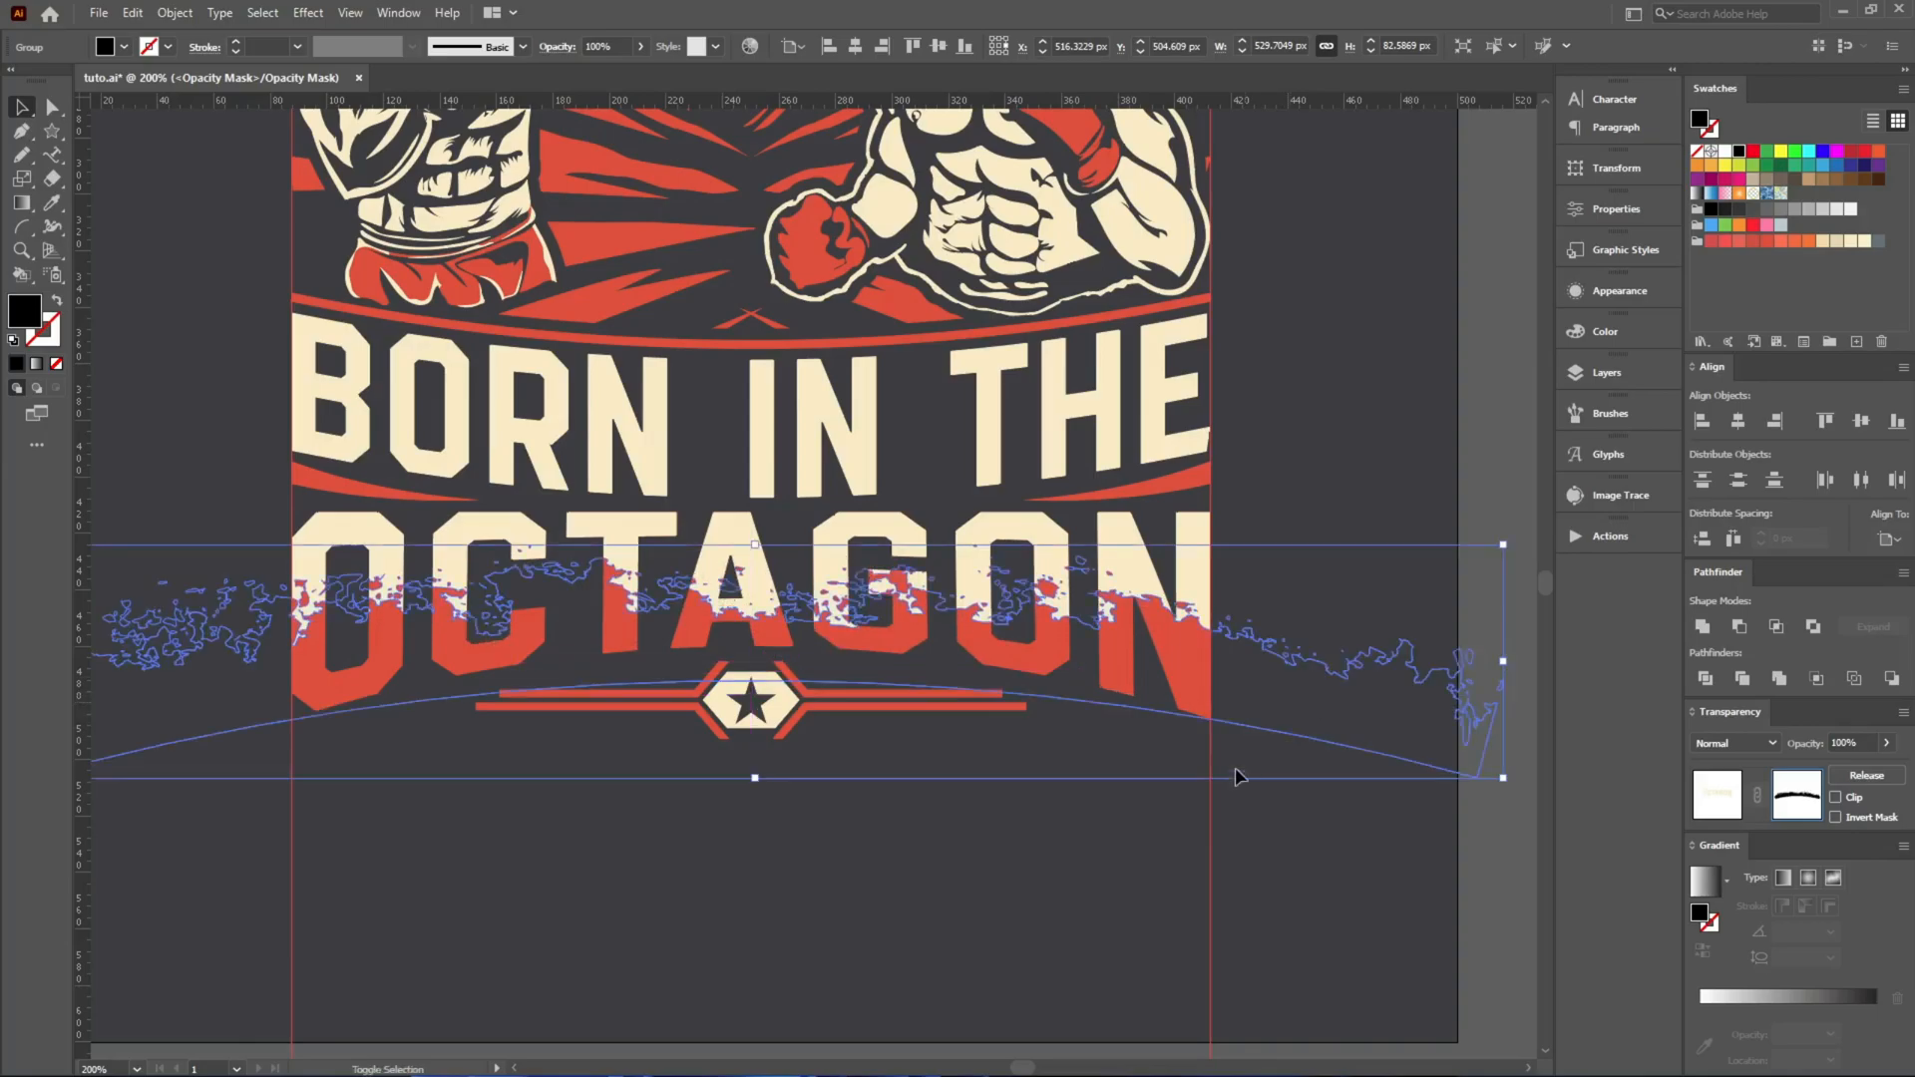
click(1247, 765)
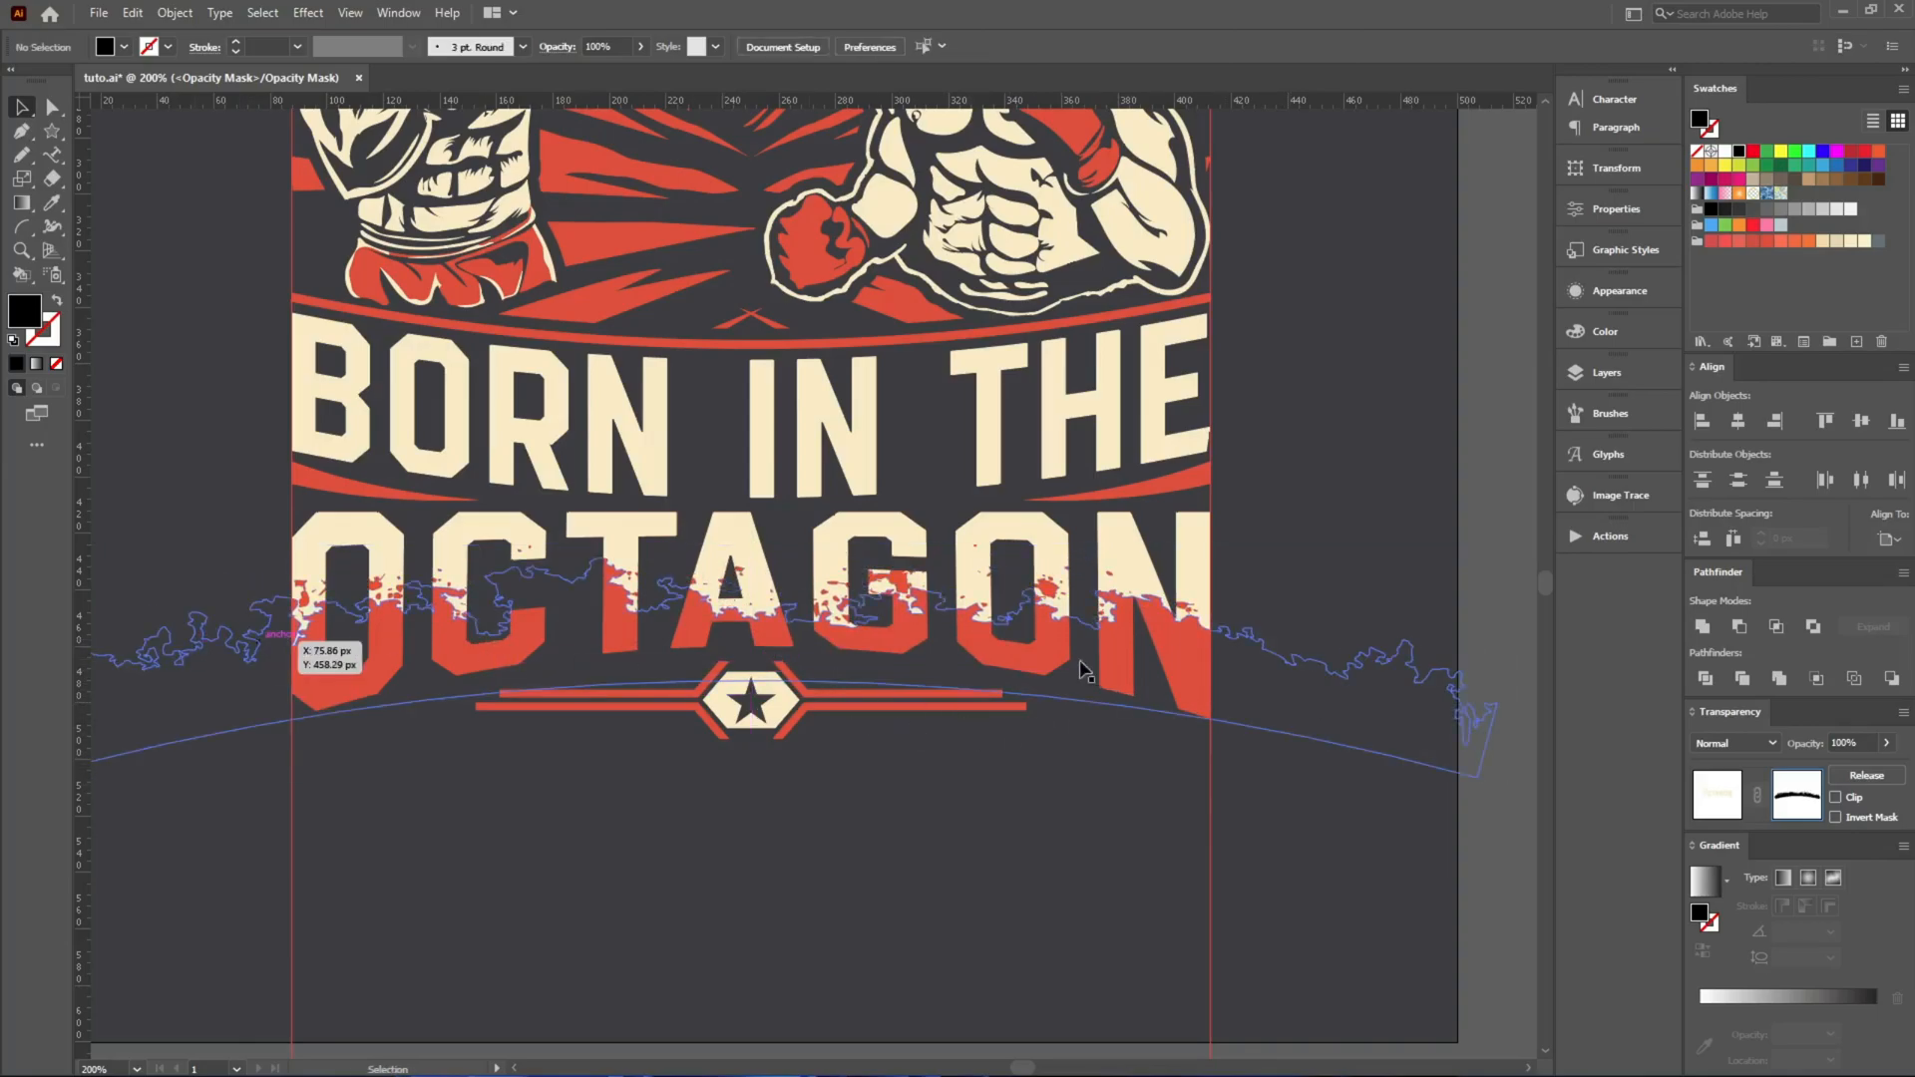
click(1715, 800)
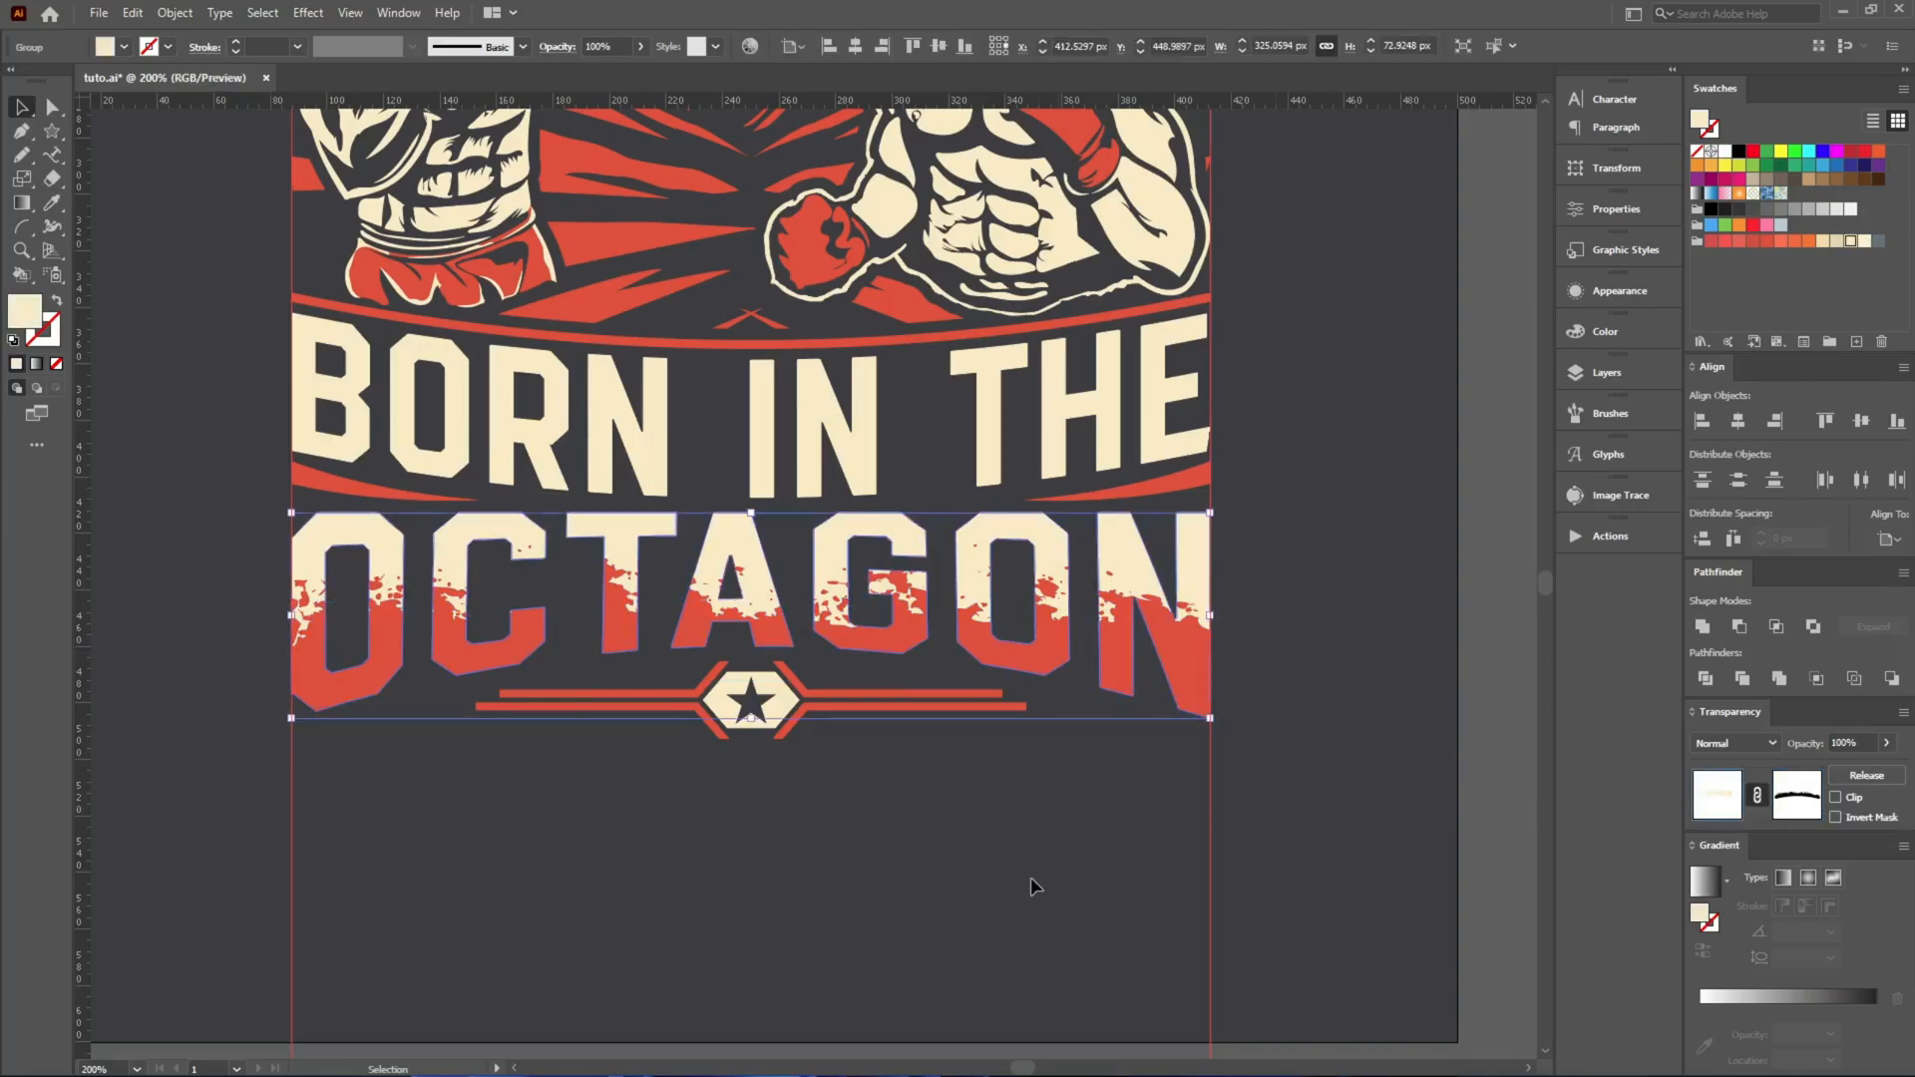
click(1039, 863)
Set a red copy of the LEGENDS lettering directly behind the cream one.
scroll(880, 798, down, 2)
scroll(845, 650, up, 2)
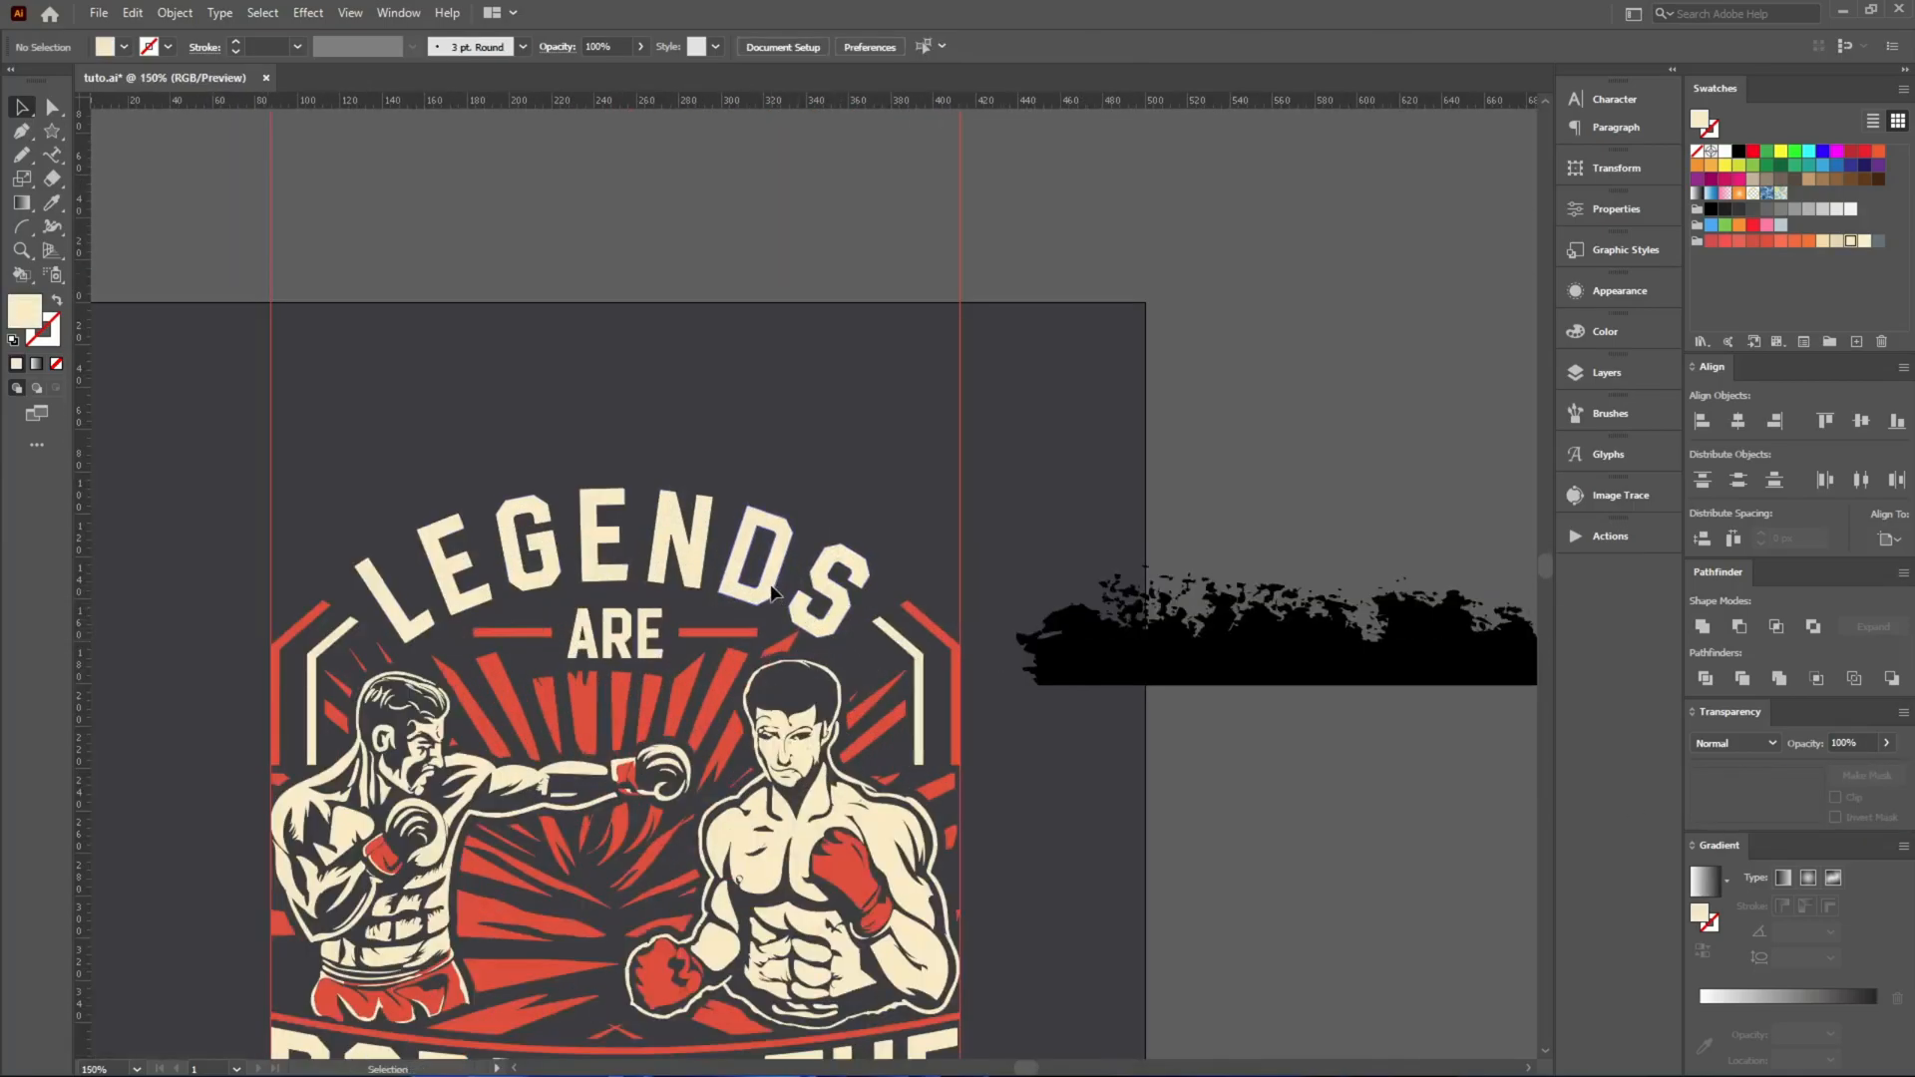
click(774, 593)
key(i)
click(746, 666)
key(v)
click(781, 431)
drag(745, 519, 707, 309)
key(ctrl+z)
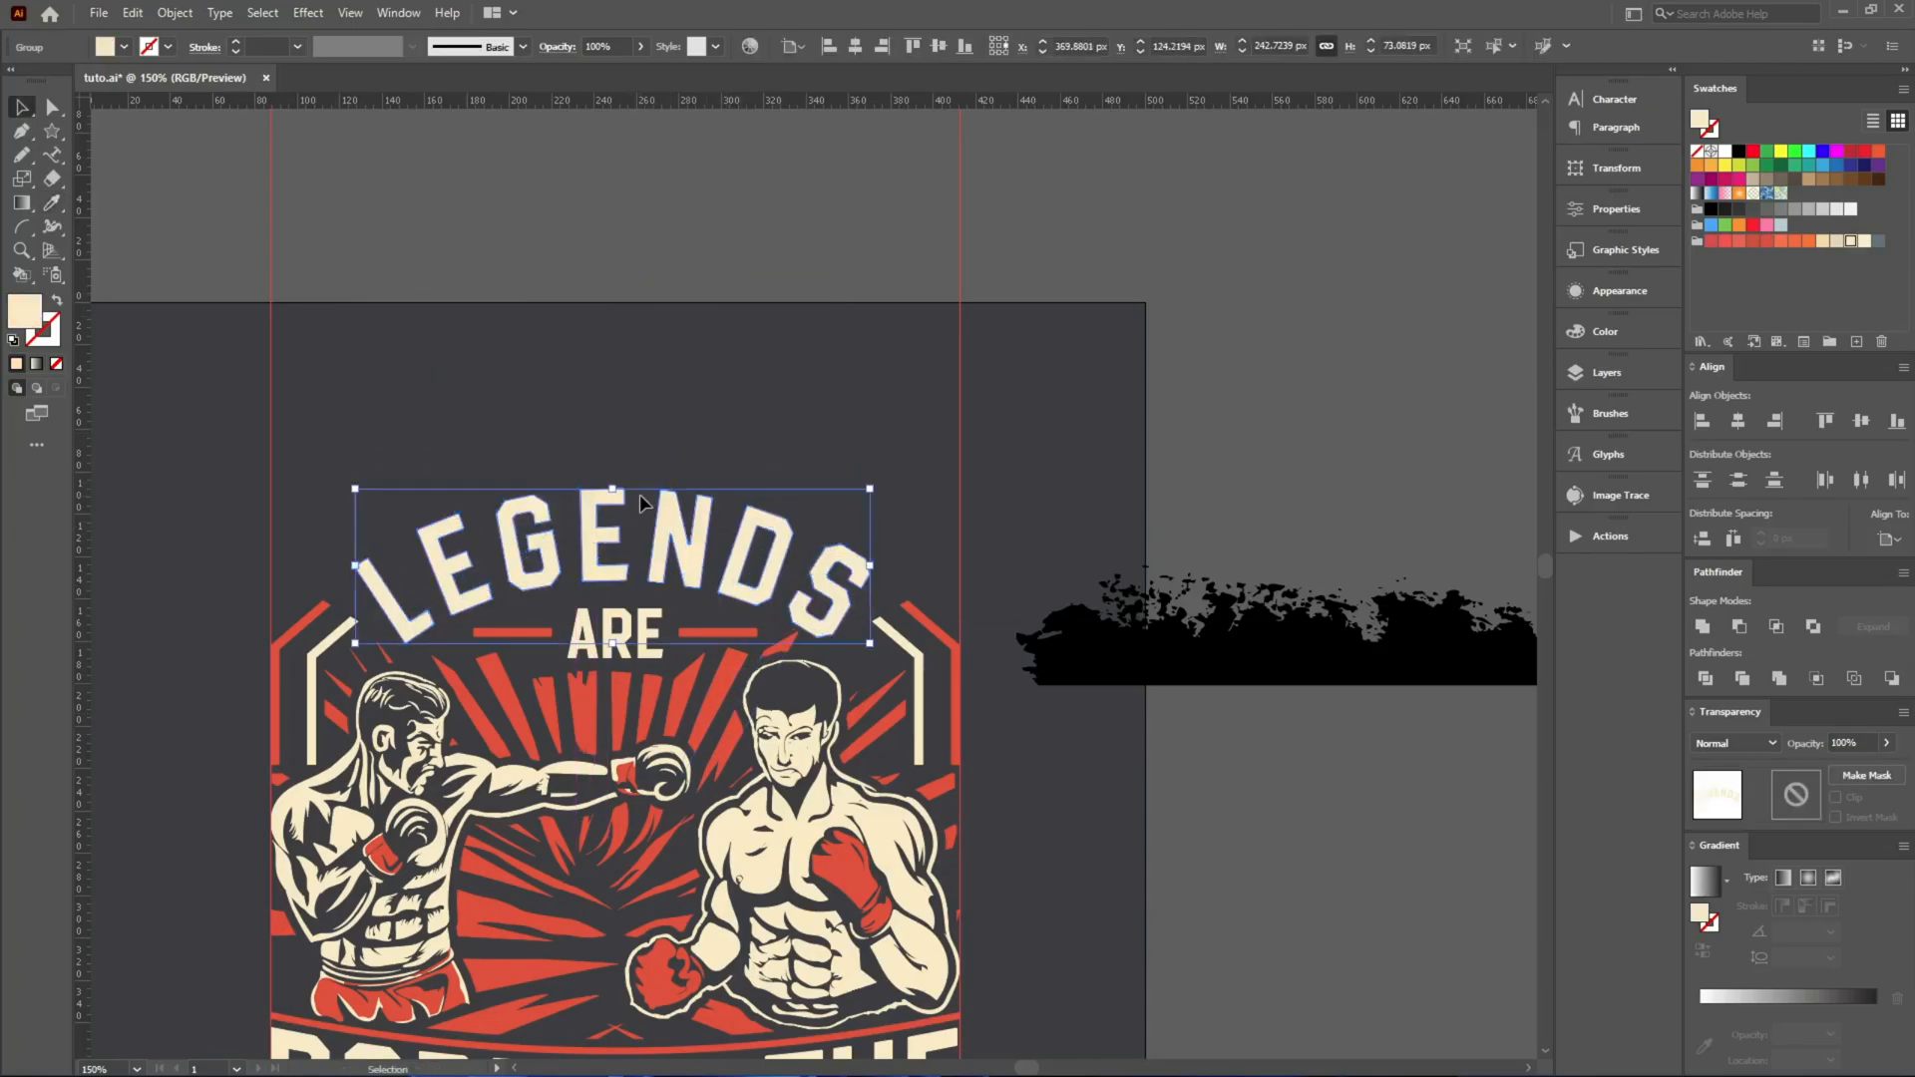
Move the remaining grunge strip above LEGENDS and rotate it 180° so its ragged edge faces down.
drag(1171, 648, 1085, 437)
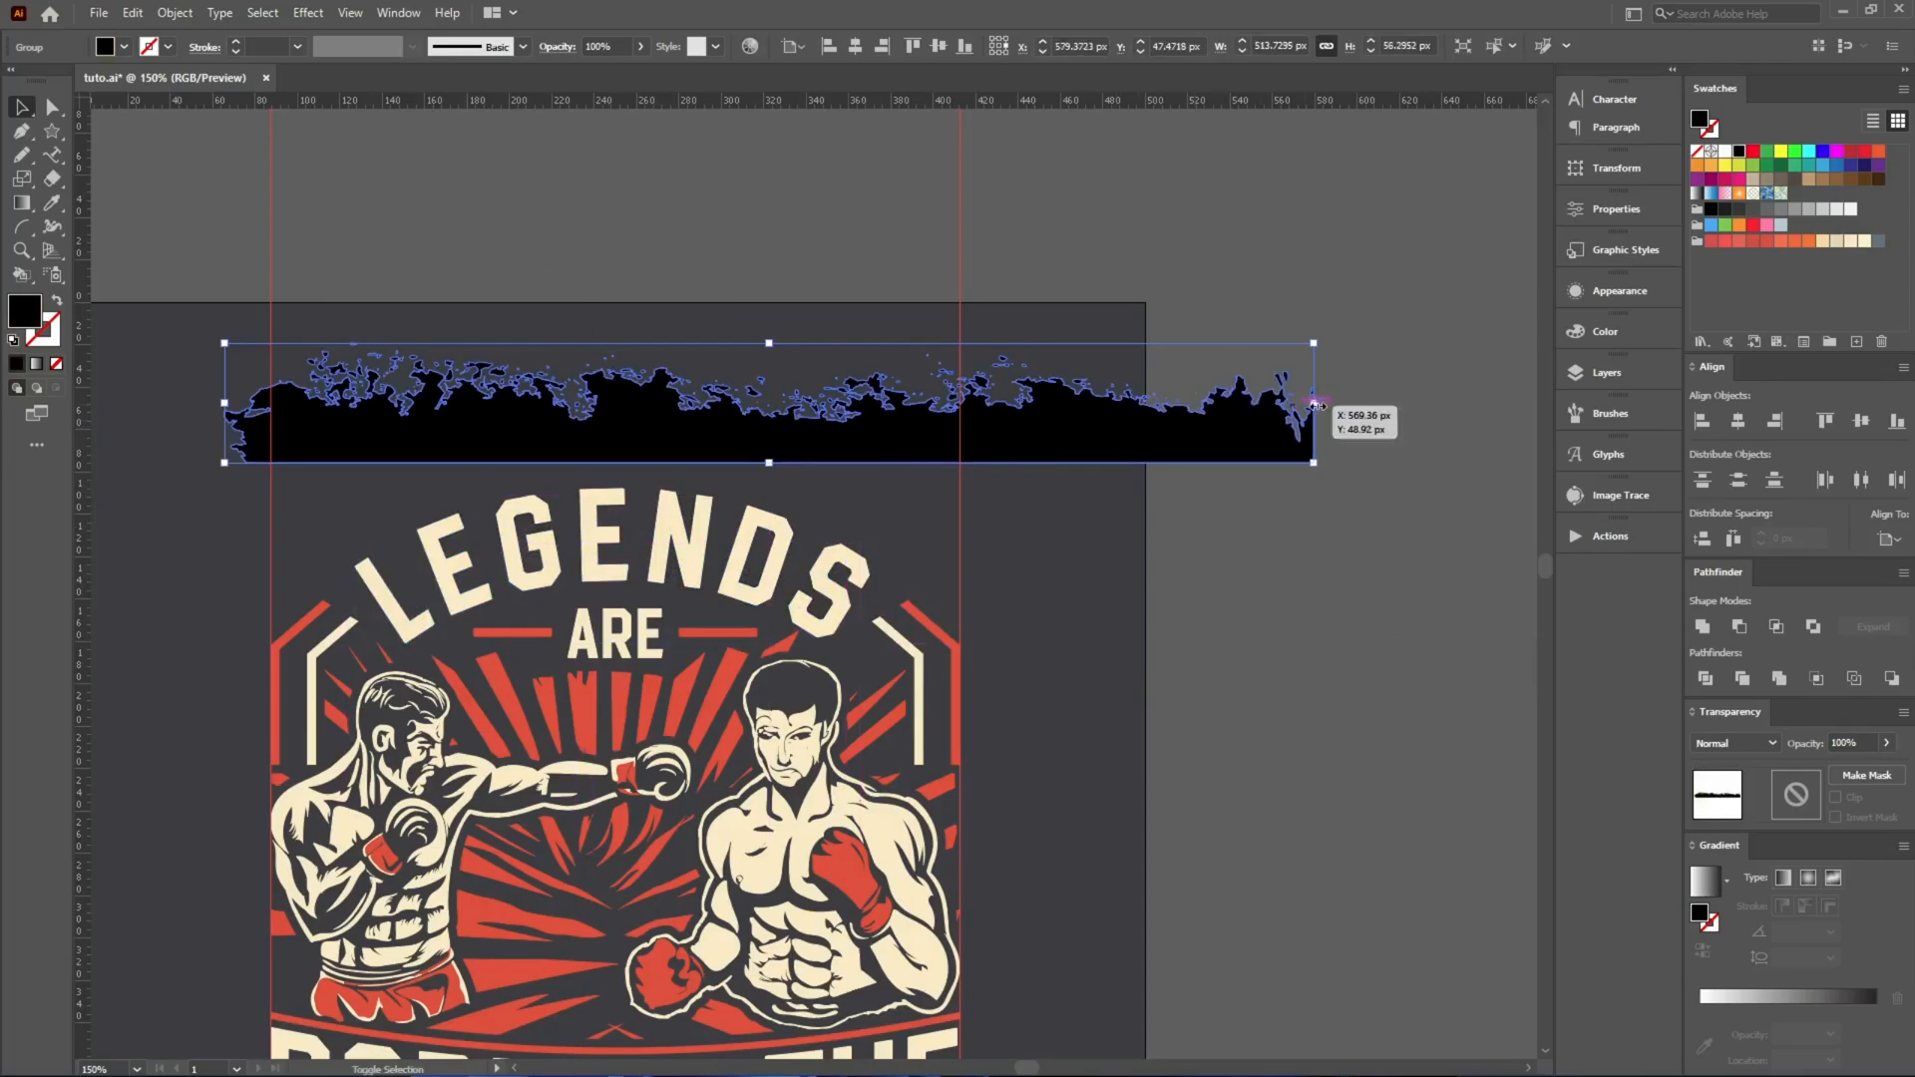
drag(1333, 395, 462, 452)
key(a)
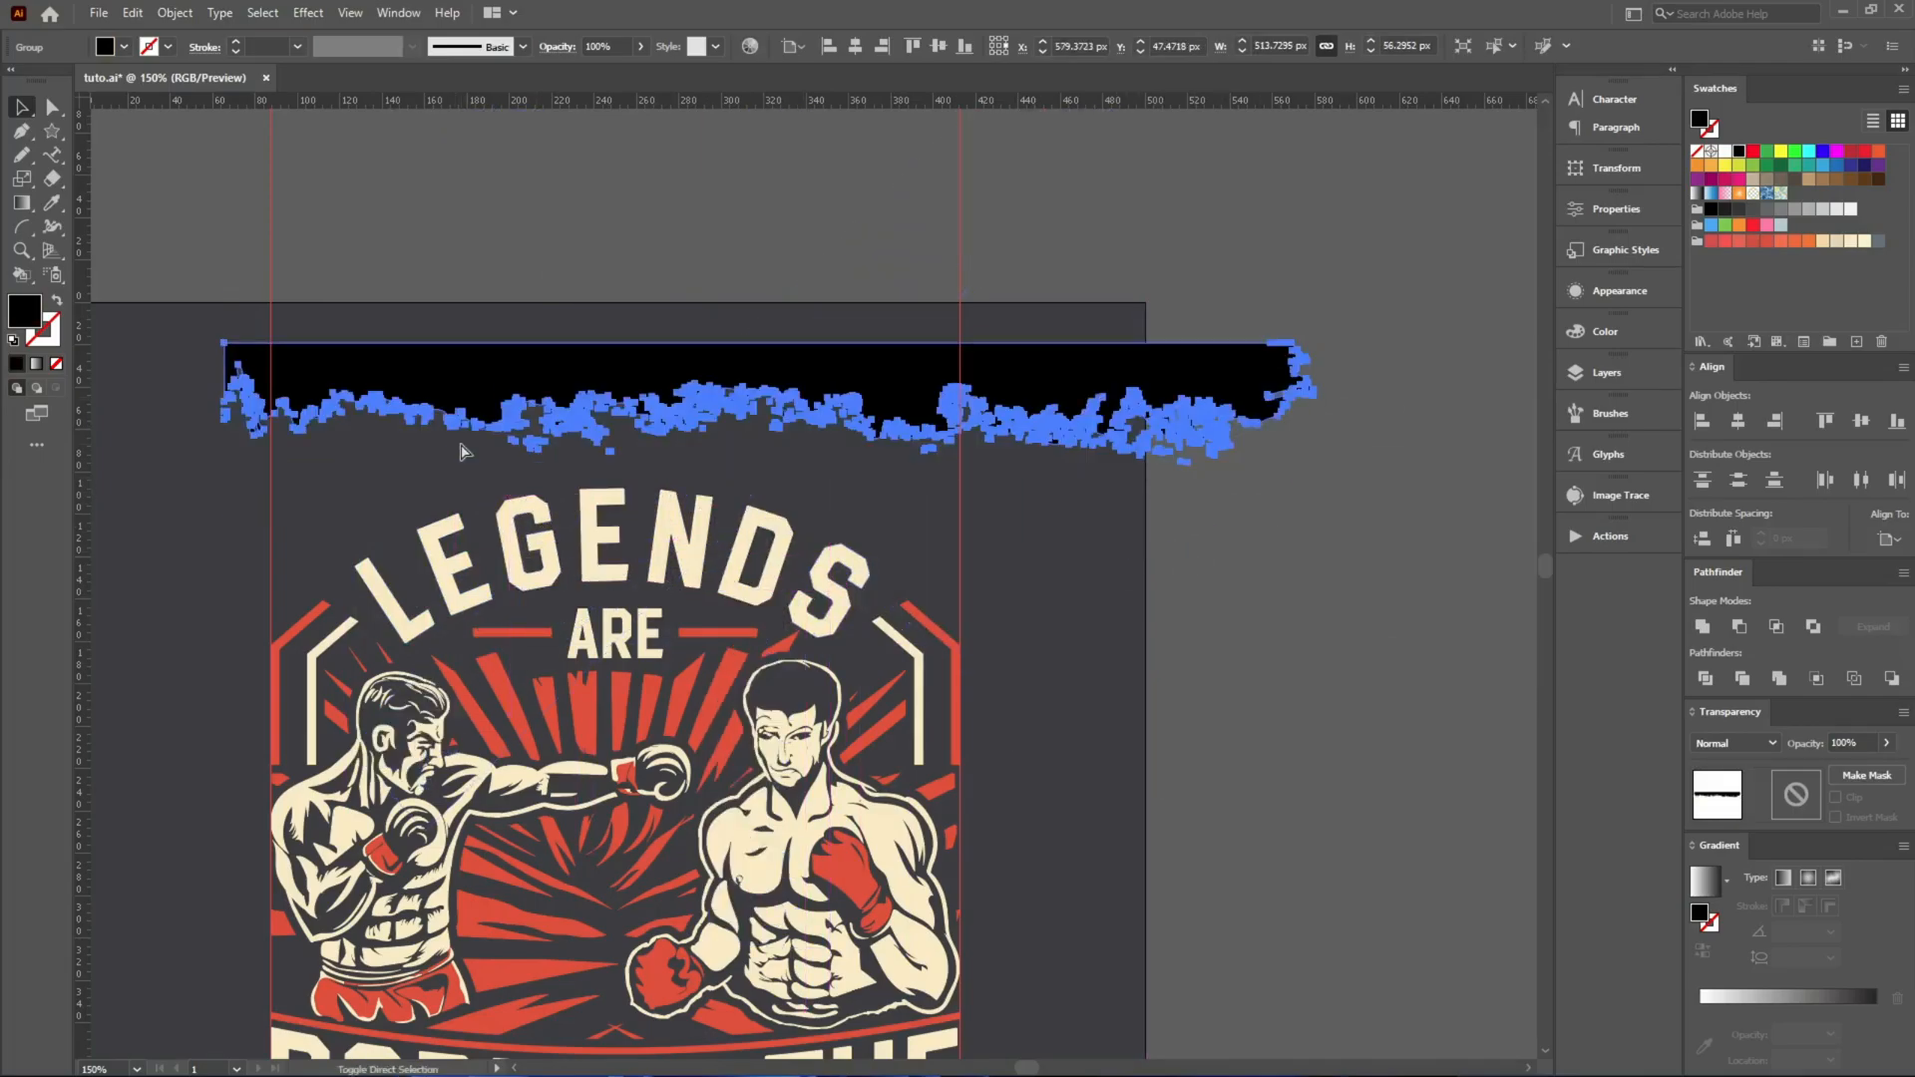
Bend the rotated grunge strip with a horizontal Arc warp of 28%.
key(ctrl+alt+shift+w)
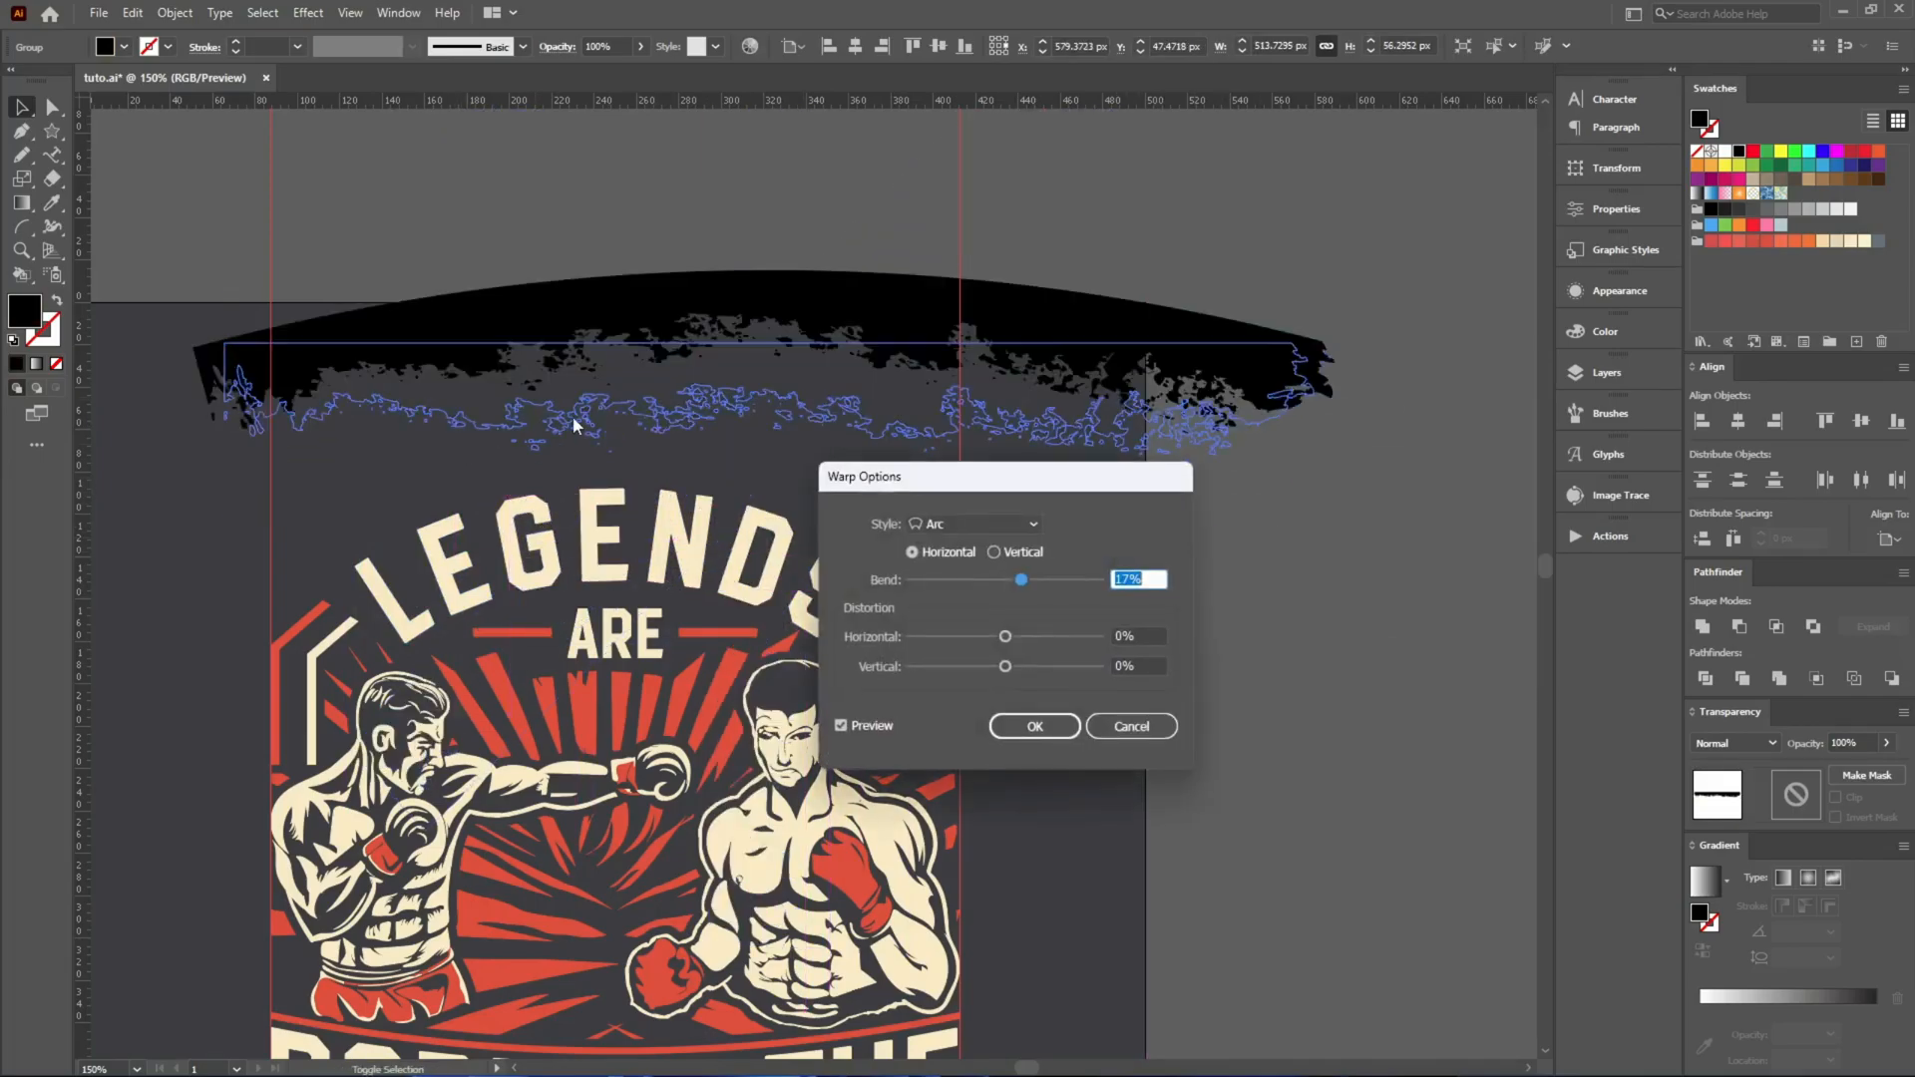
scroll(1137, 578, up, 8)
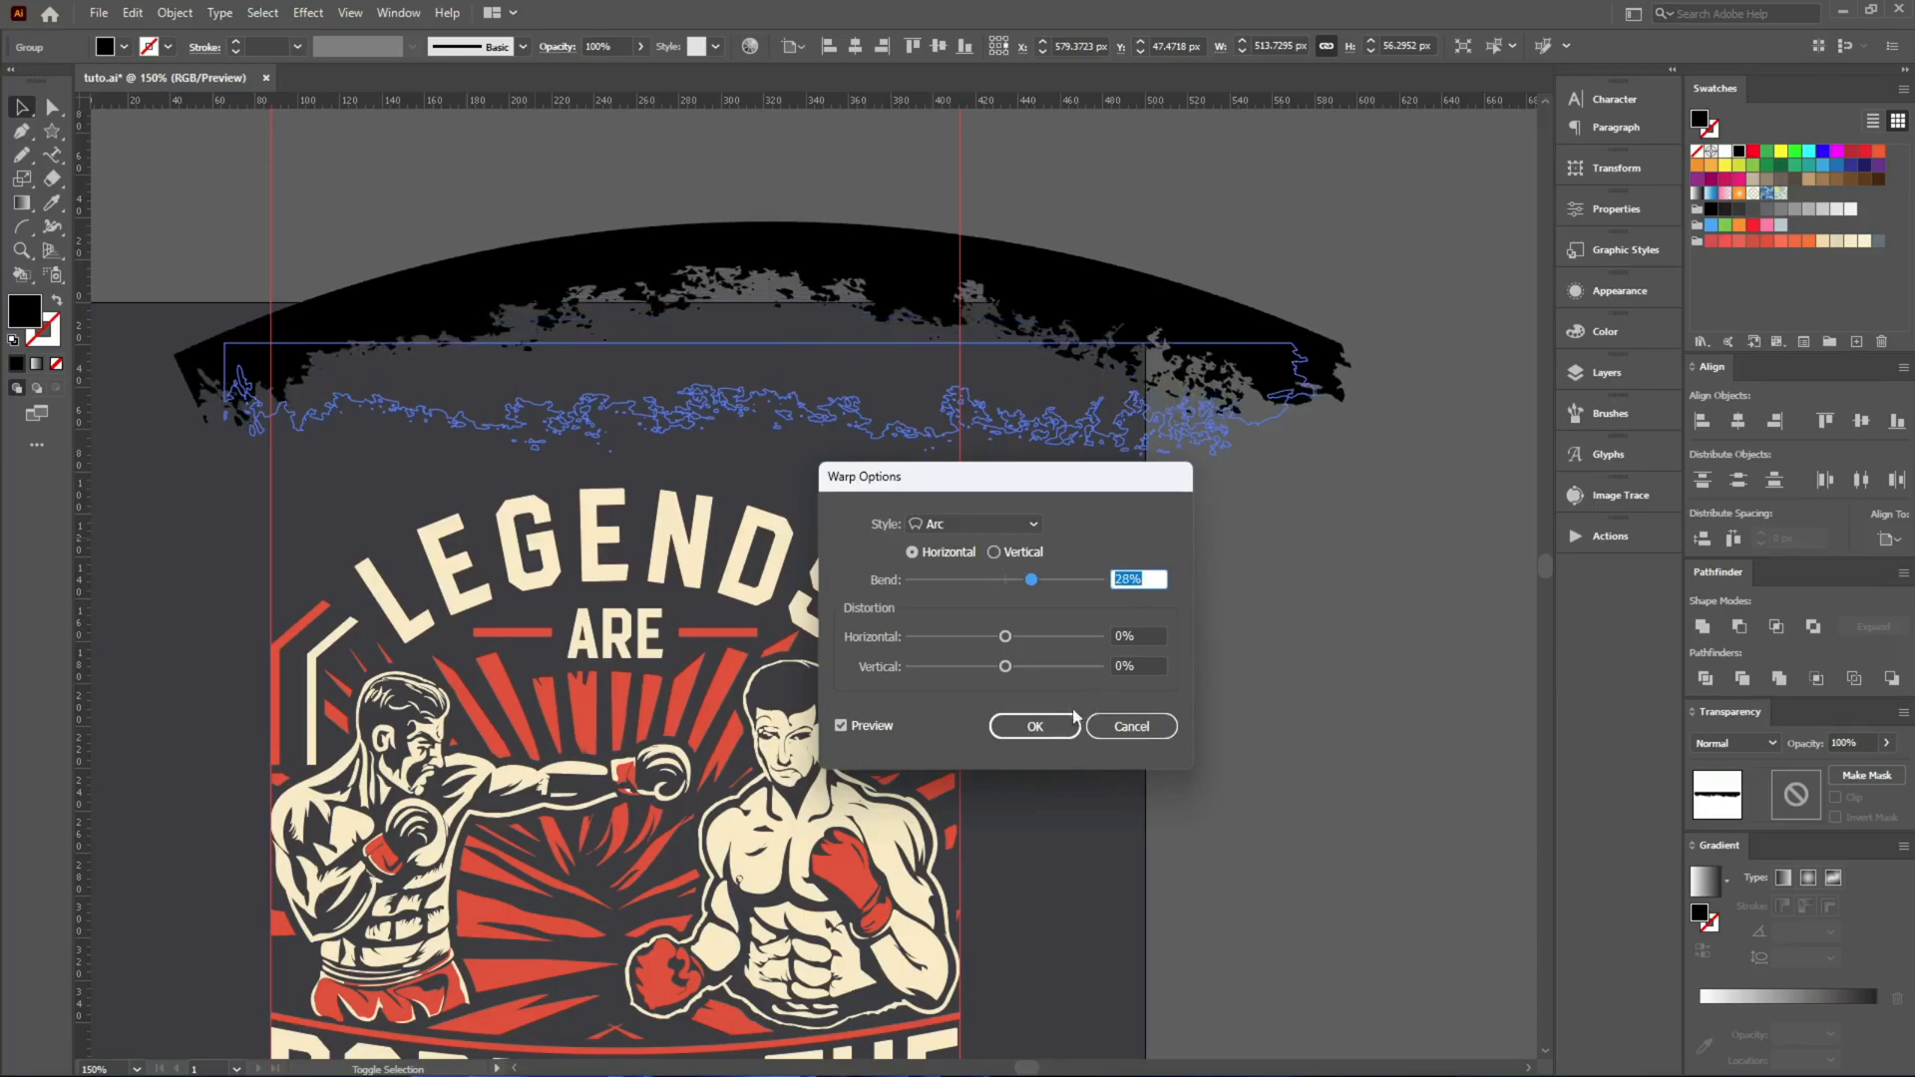
click(1042, 725)
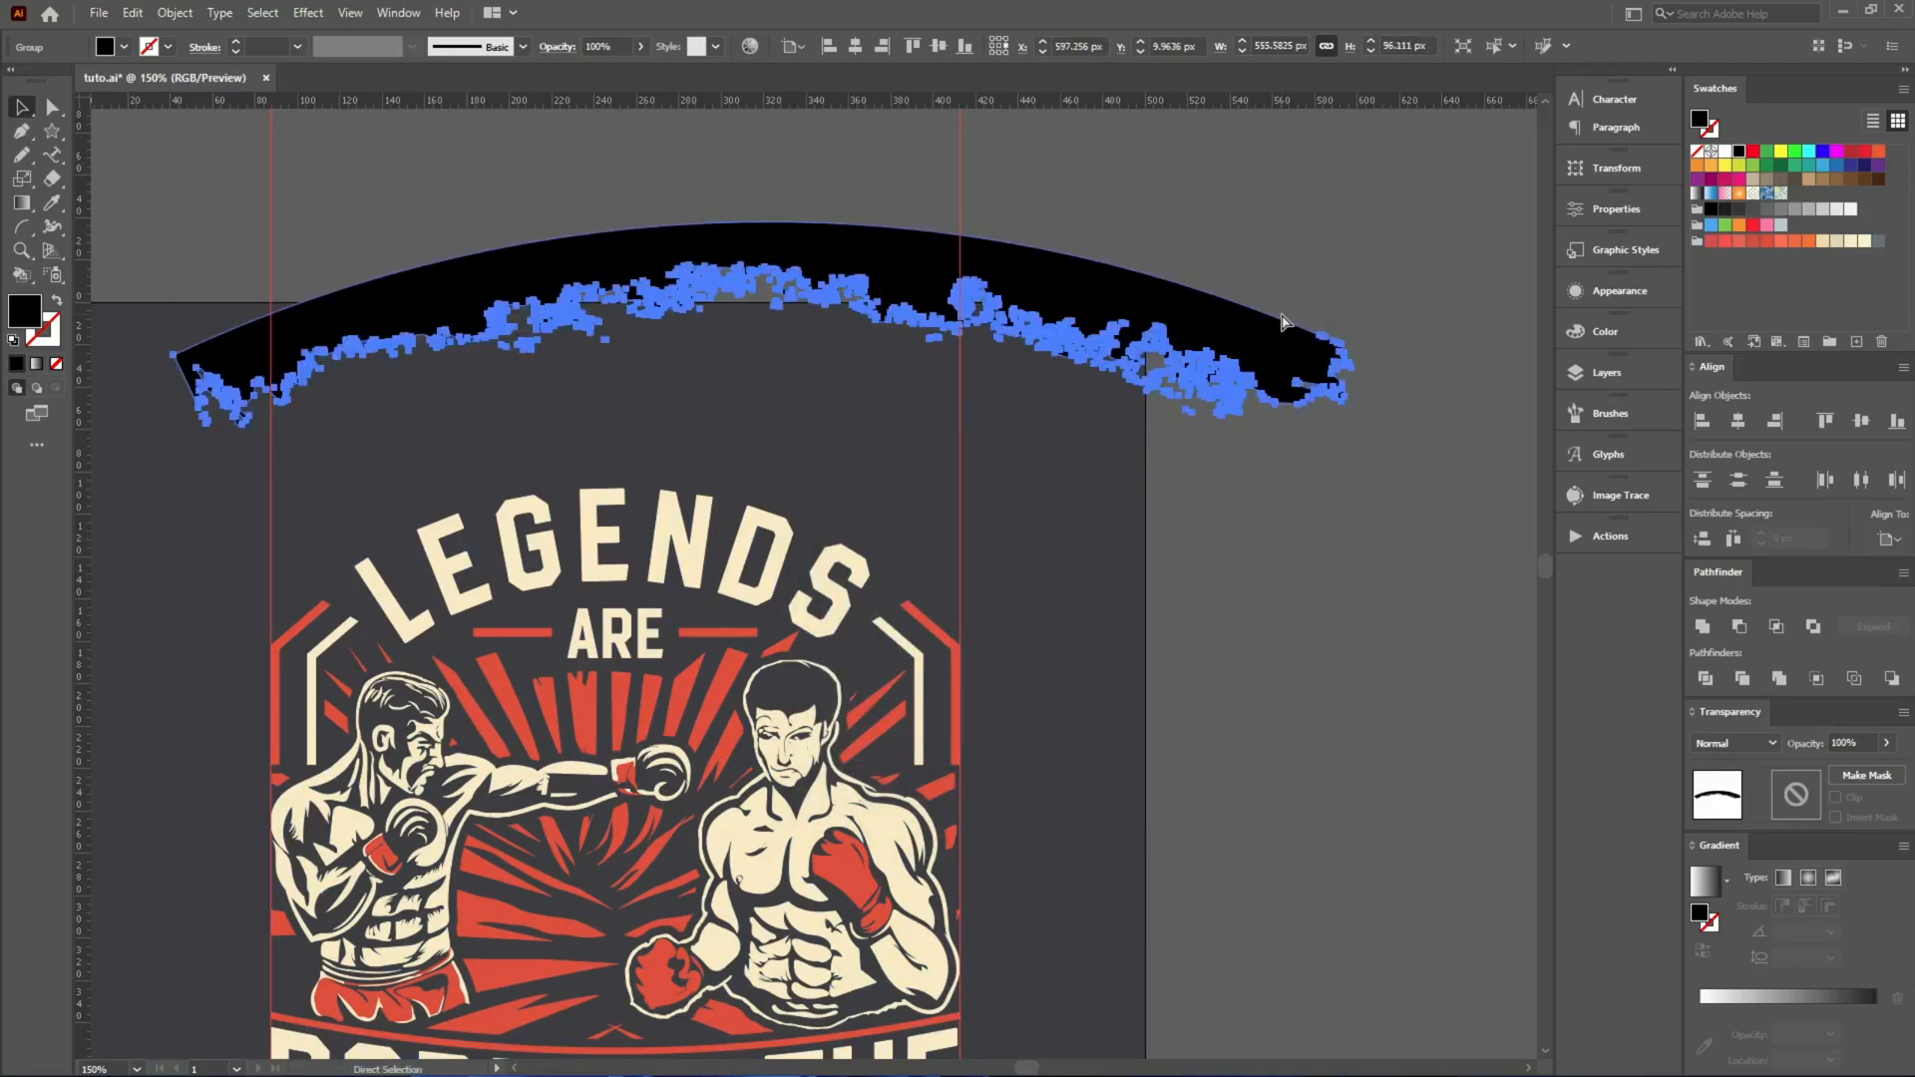
Make an unclipped opacity mask on the cream LEGENDS lettering and place the cut arched strip in it over the letters' upper half.
key(ctrl+x)
click(706, 533)
click(1857, 777)
click(1836, 796)
click(1798, 797)
key(ctrl+f)
drag(943, 296, 859, 544)
click(1111, 438)
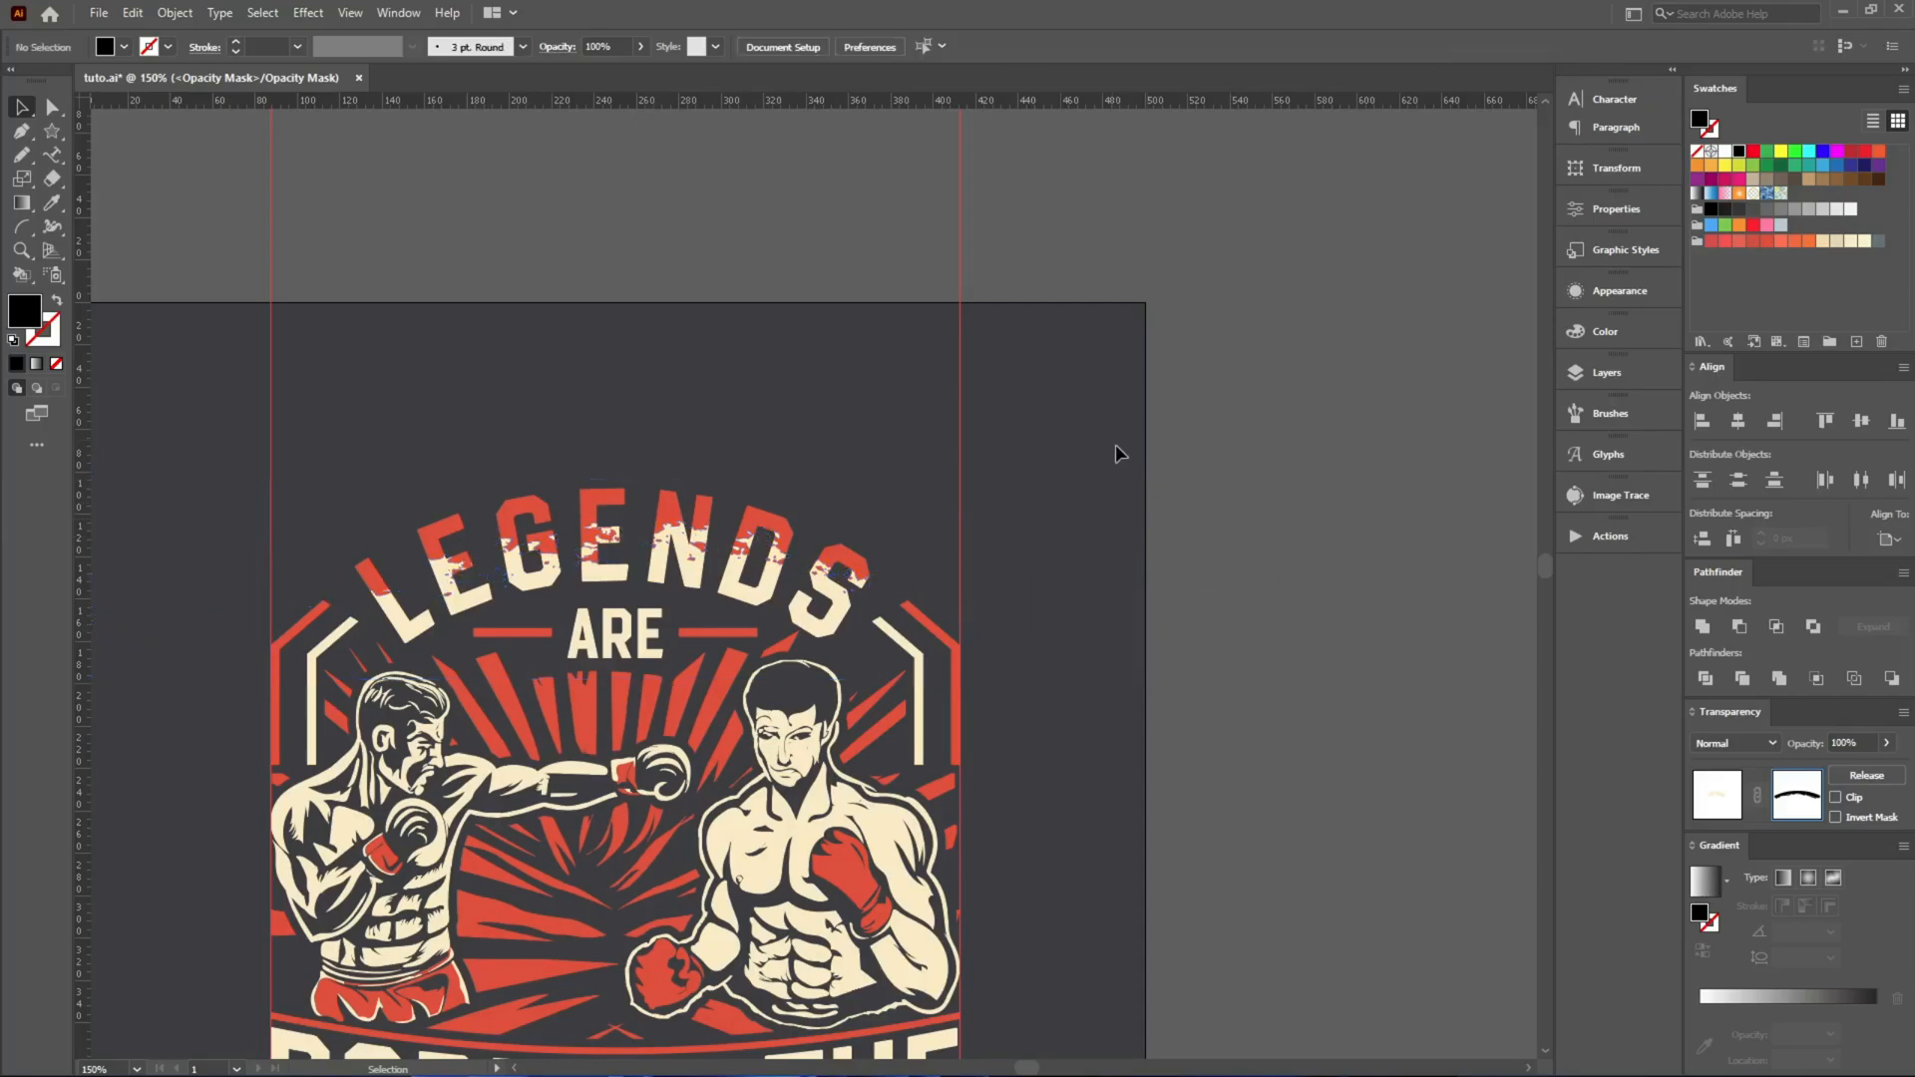
click(1717, 804)
click(1122, 521)
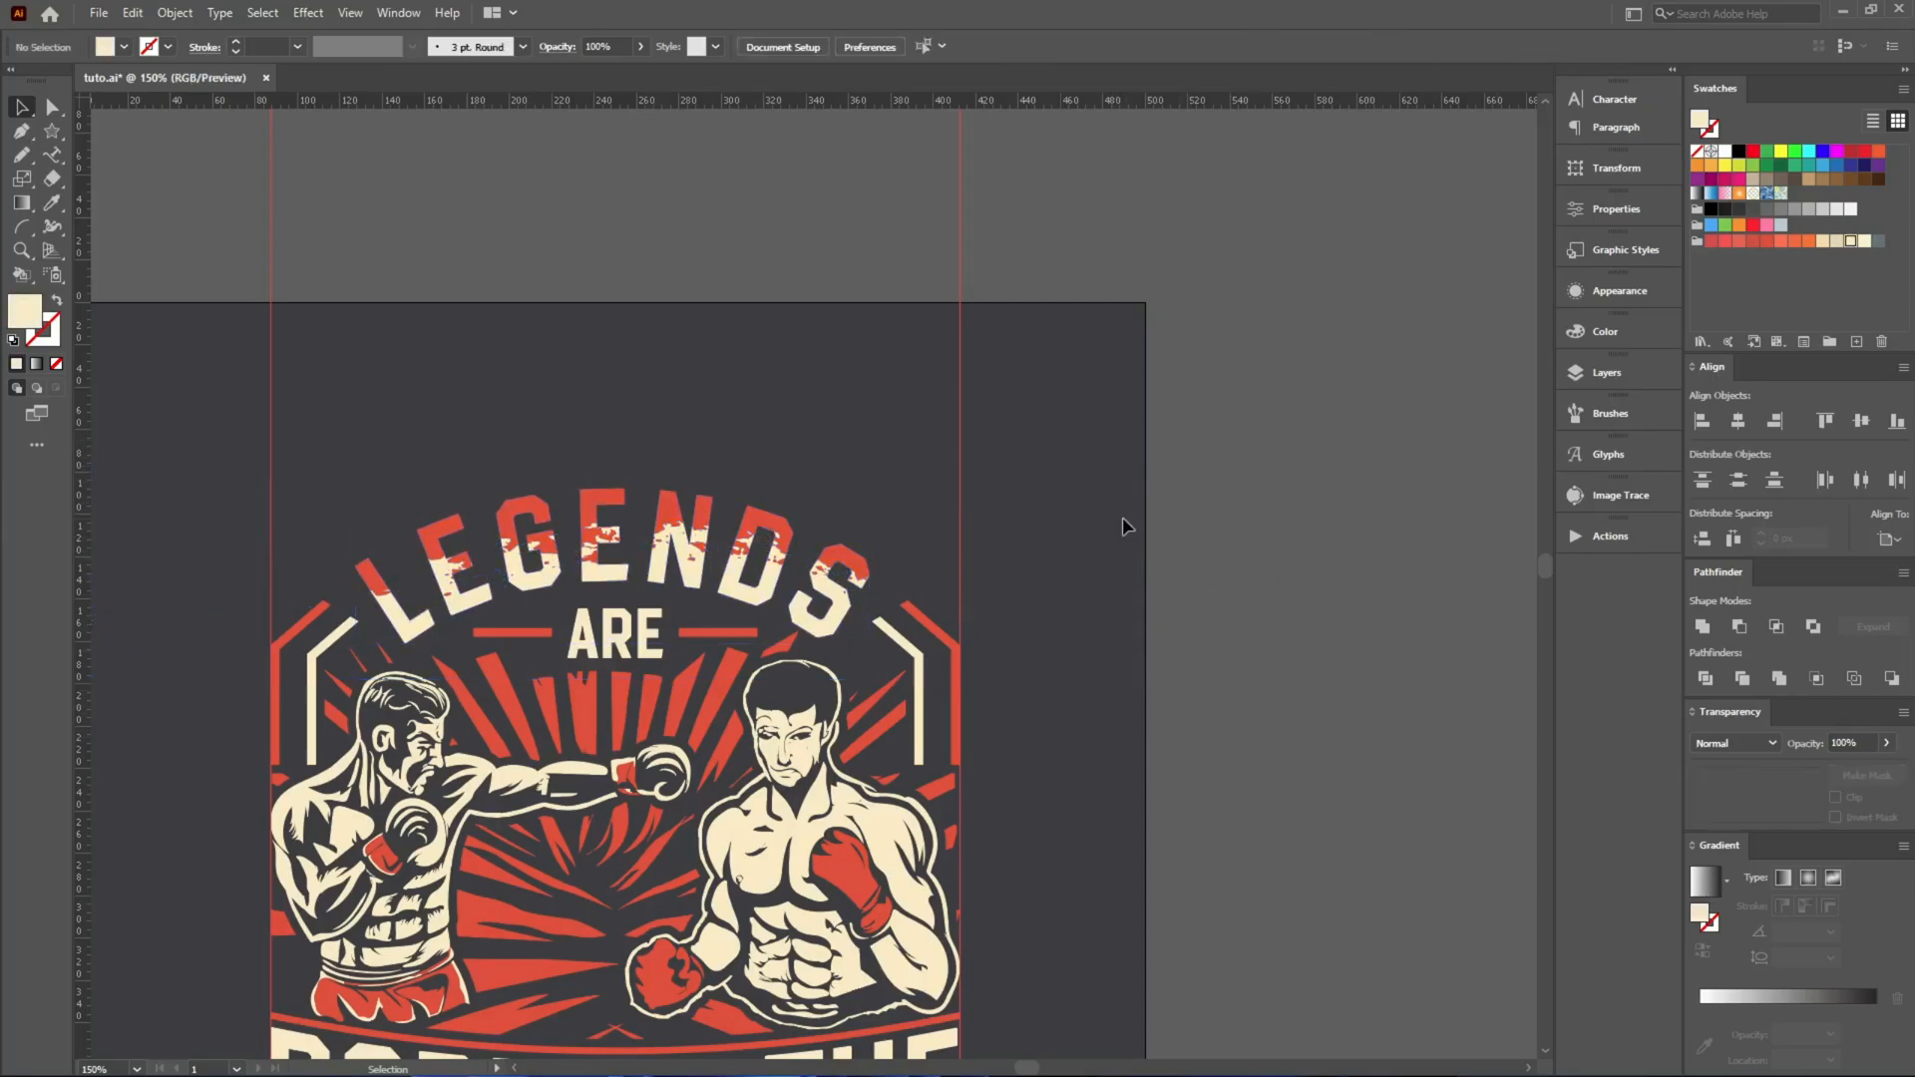
Examine the overall composition and the details of the two boxers and the rays behind them.
key(ctrl+1)
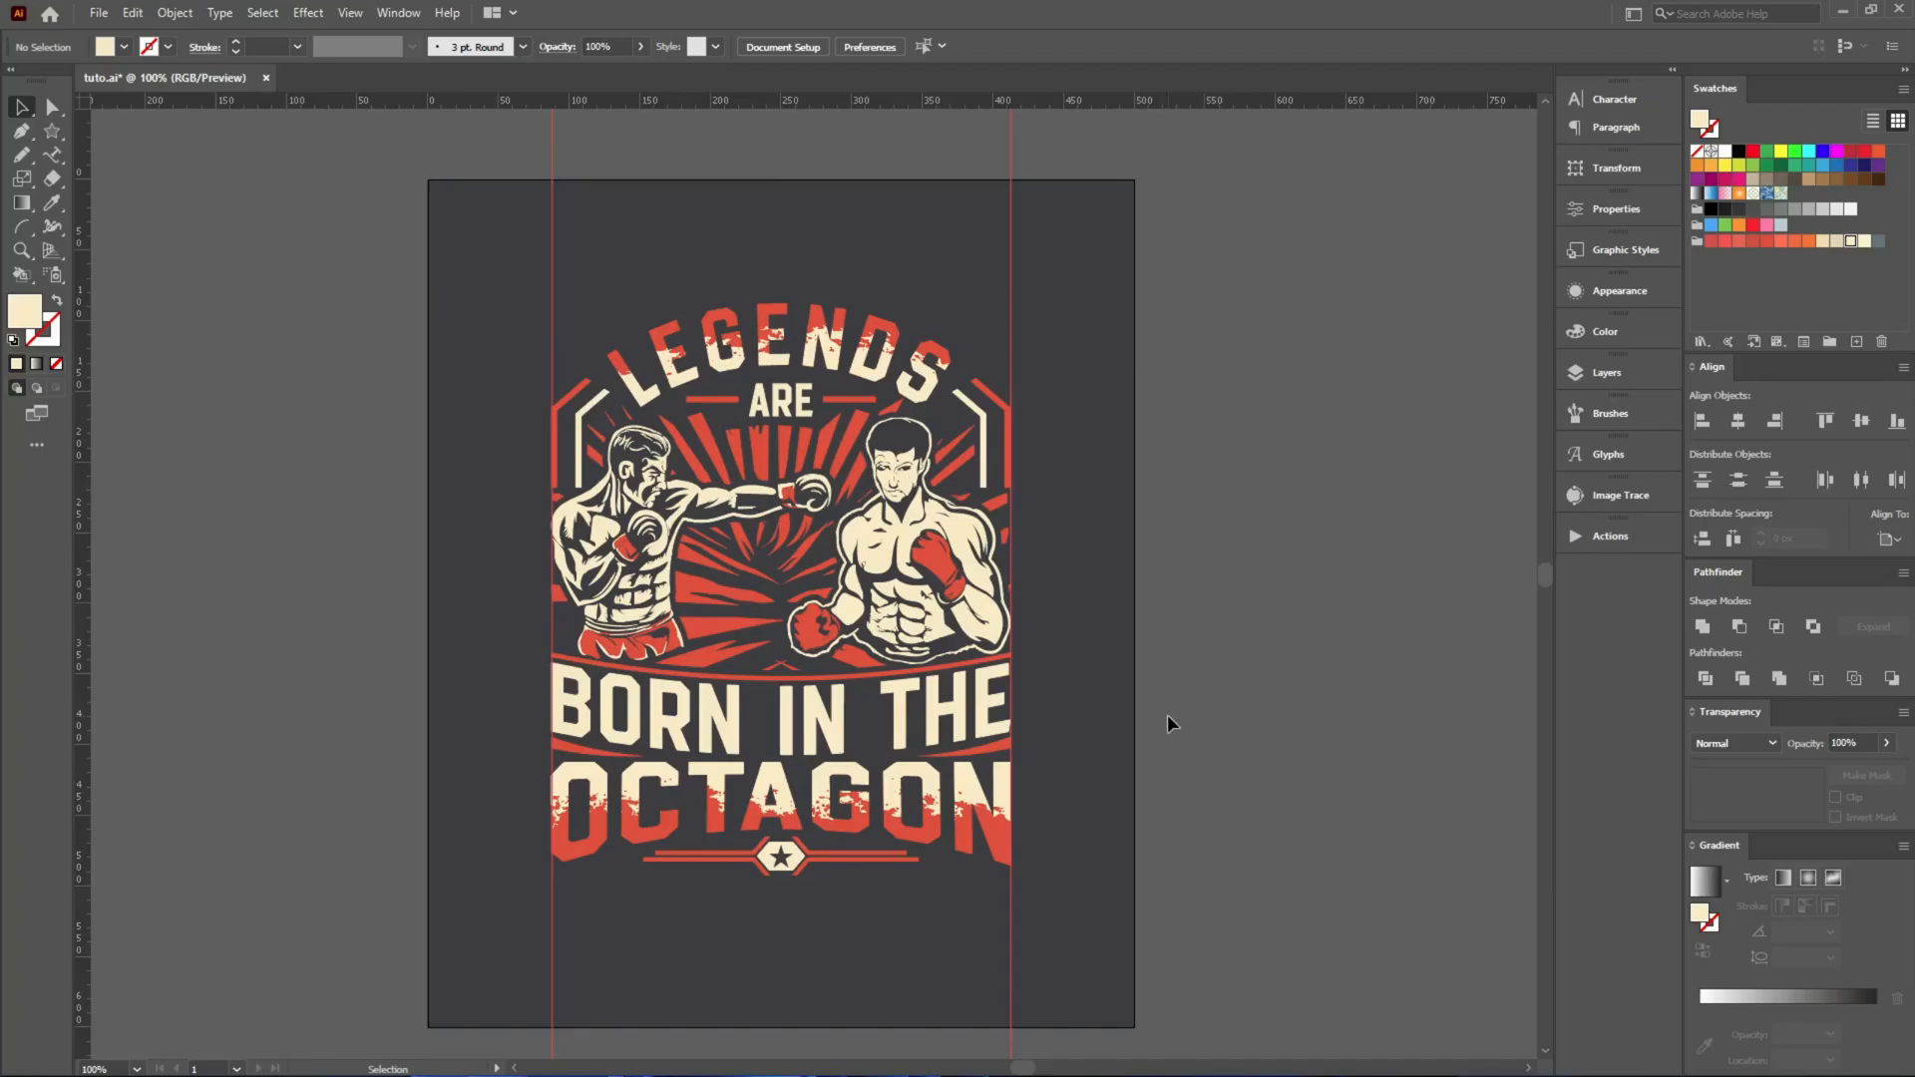
scroll(1165, 710, up, 2)
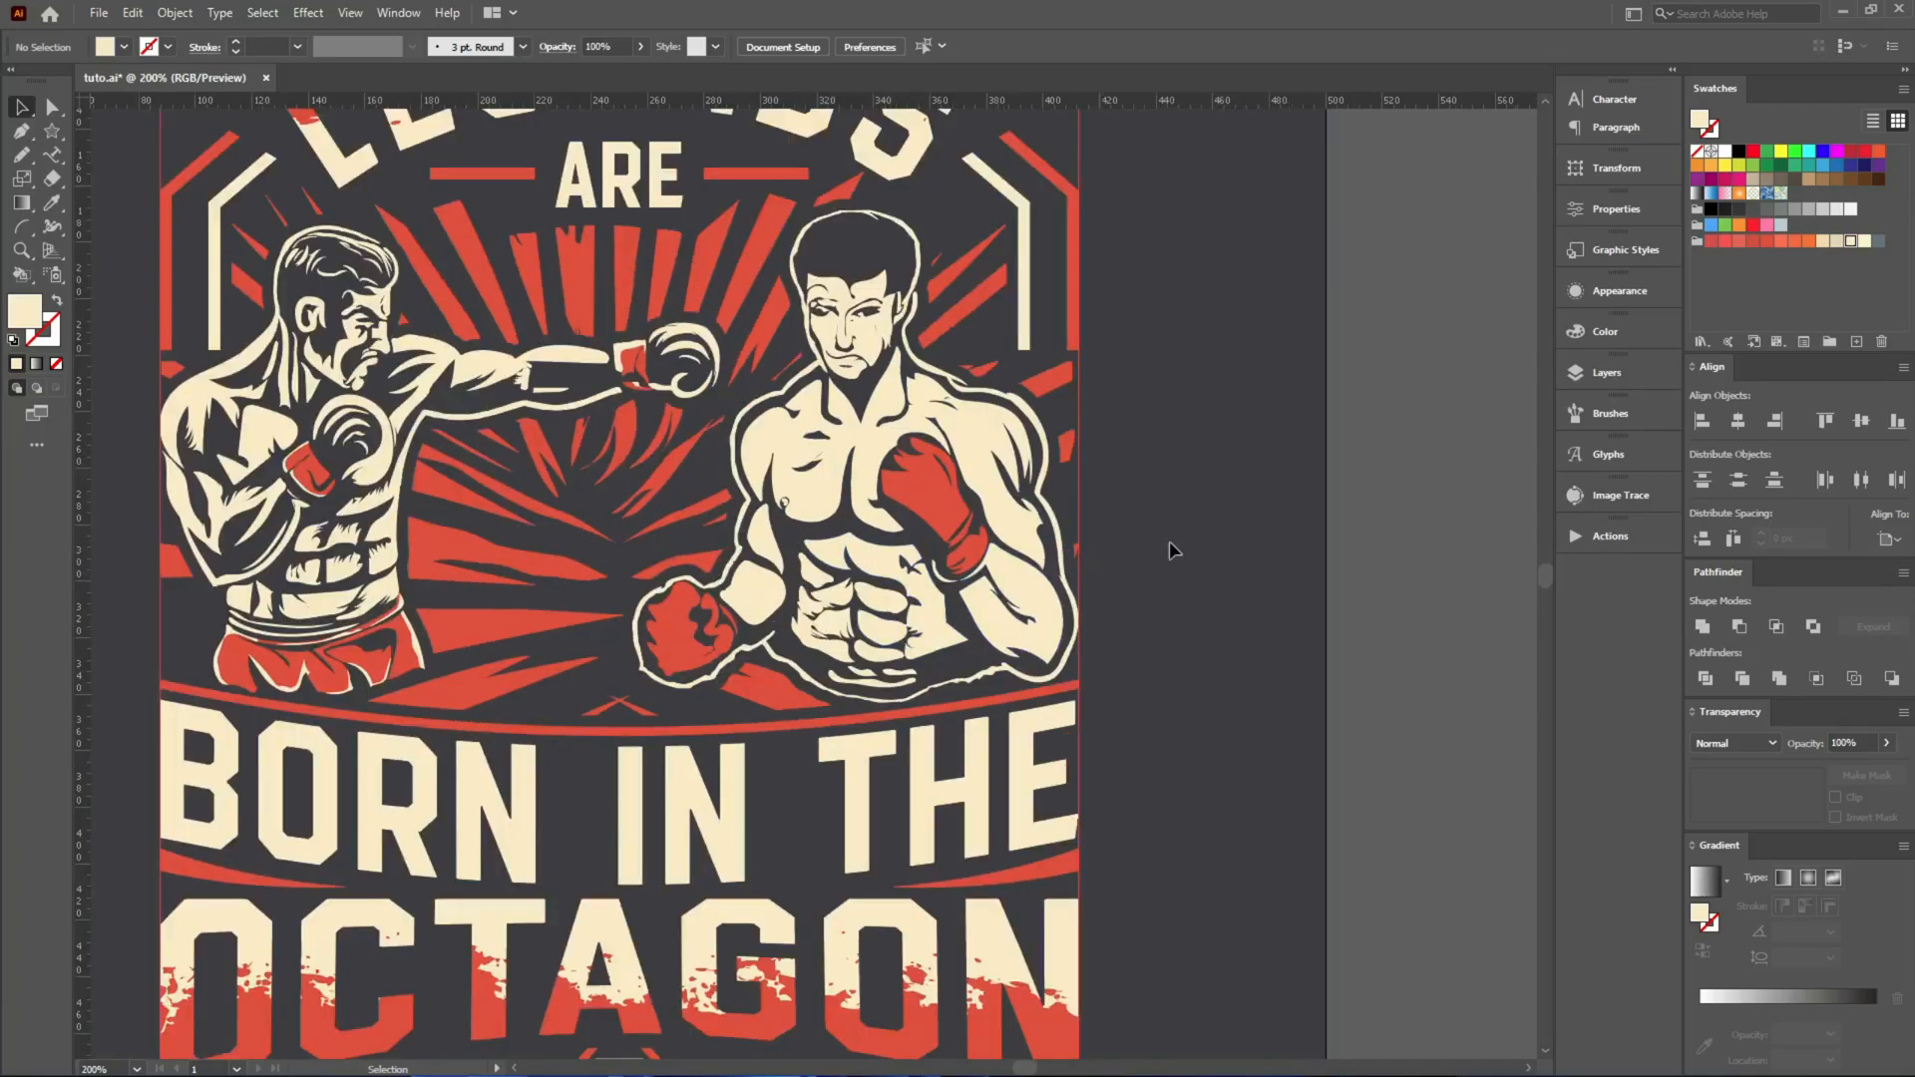
scroll(849, 384, up, 3)
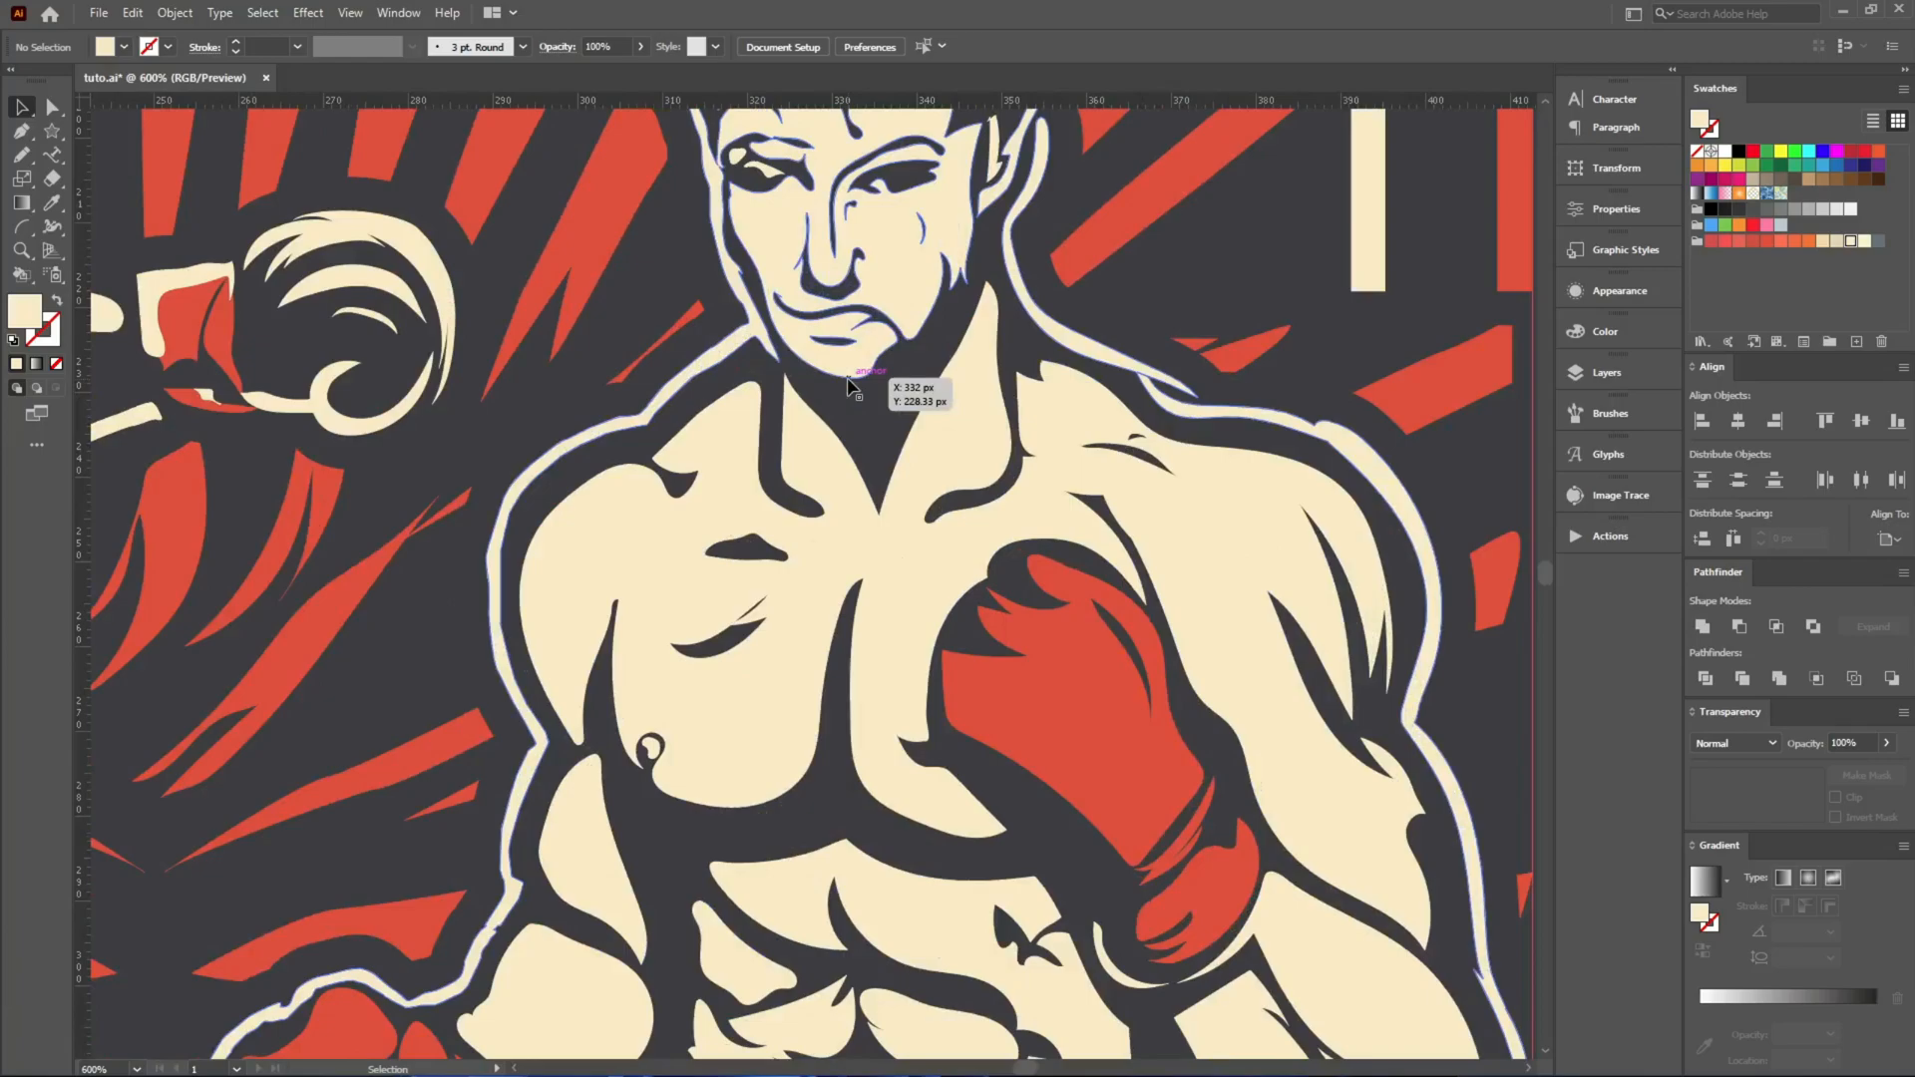
scroll(820, 402, down, 2)
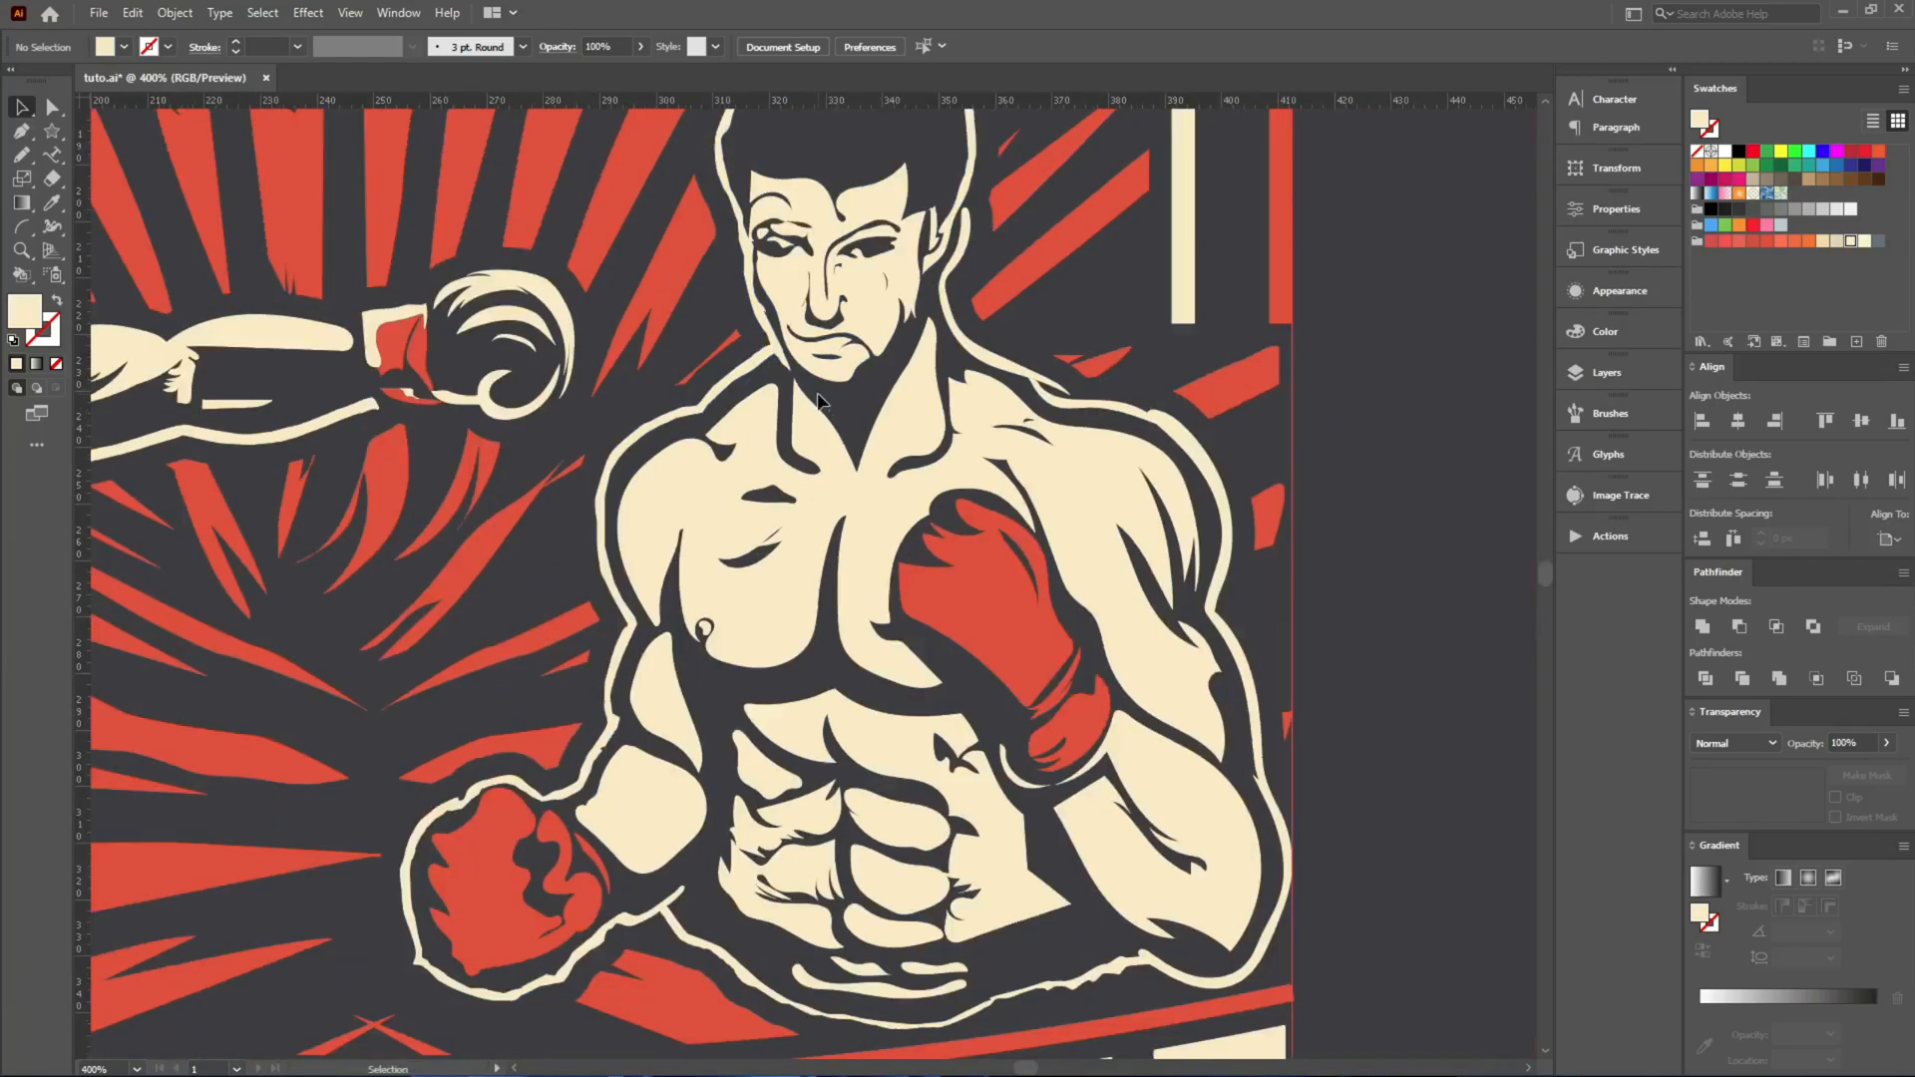
scroll(817, 398, down, 2)
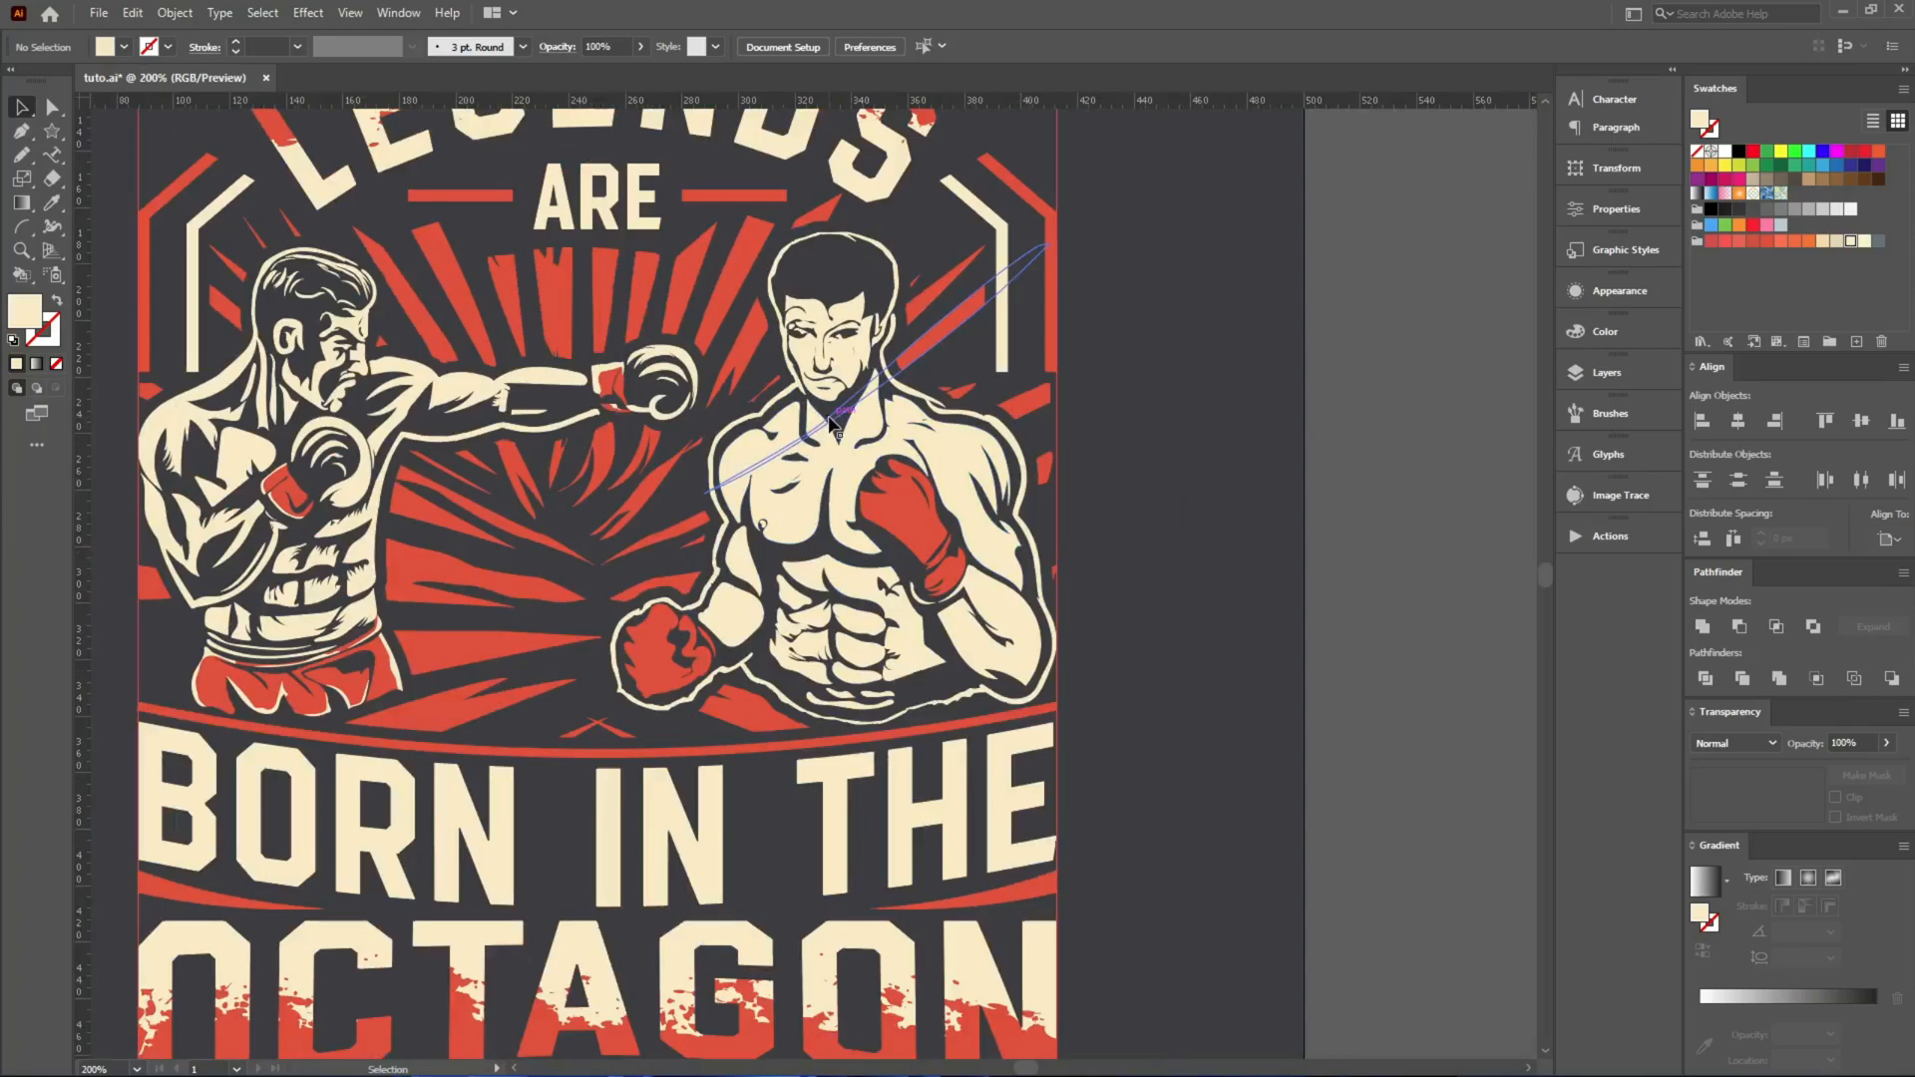
scroll(829, 424, down, 3)
scroll(812, 429, up, 4)
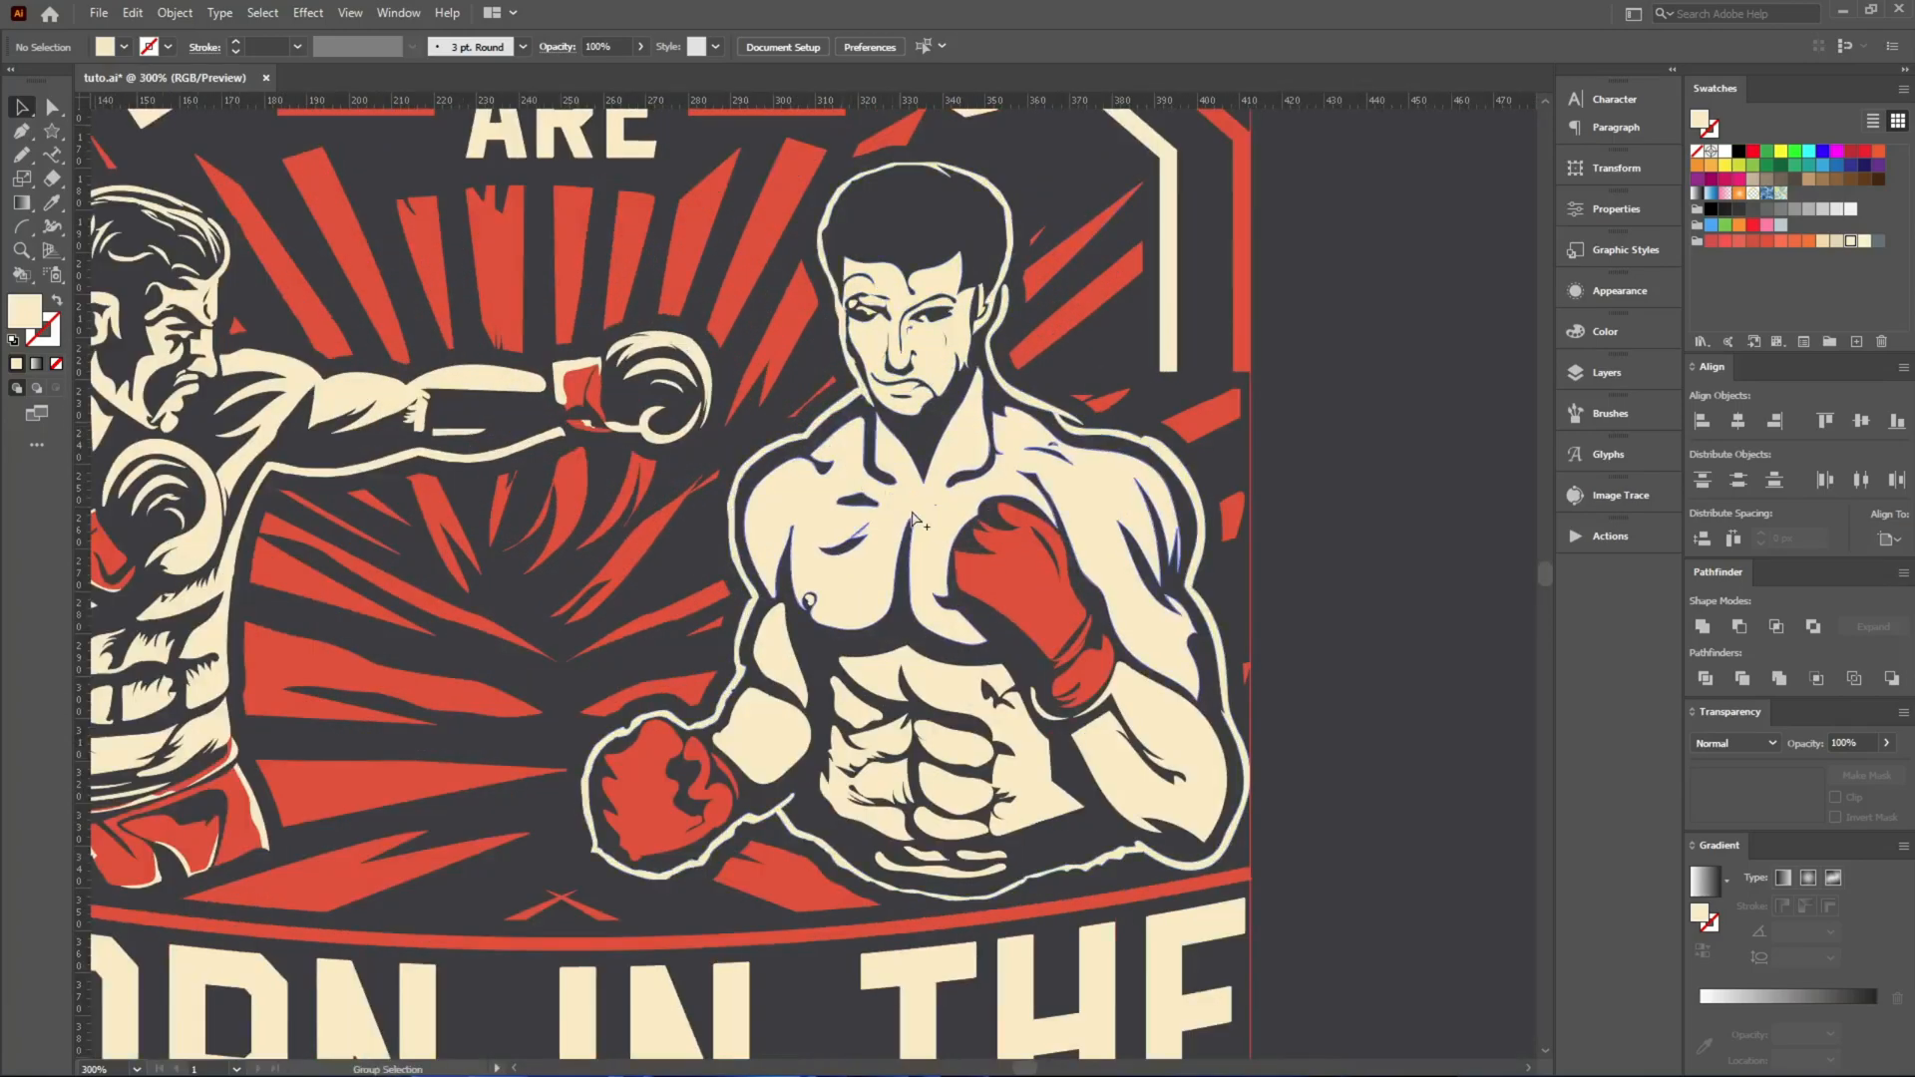
scroll(1044, 566, down, 2)
scroll(1049, 567, down, 1)
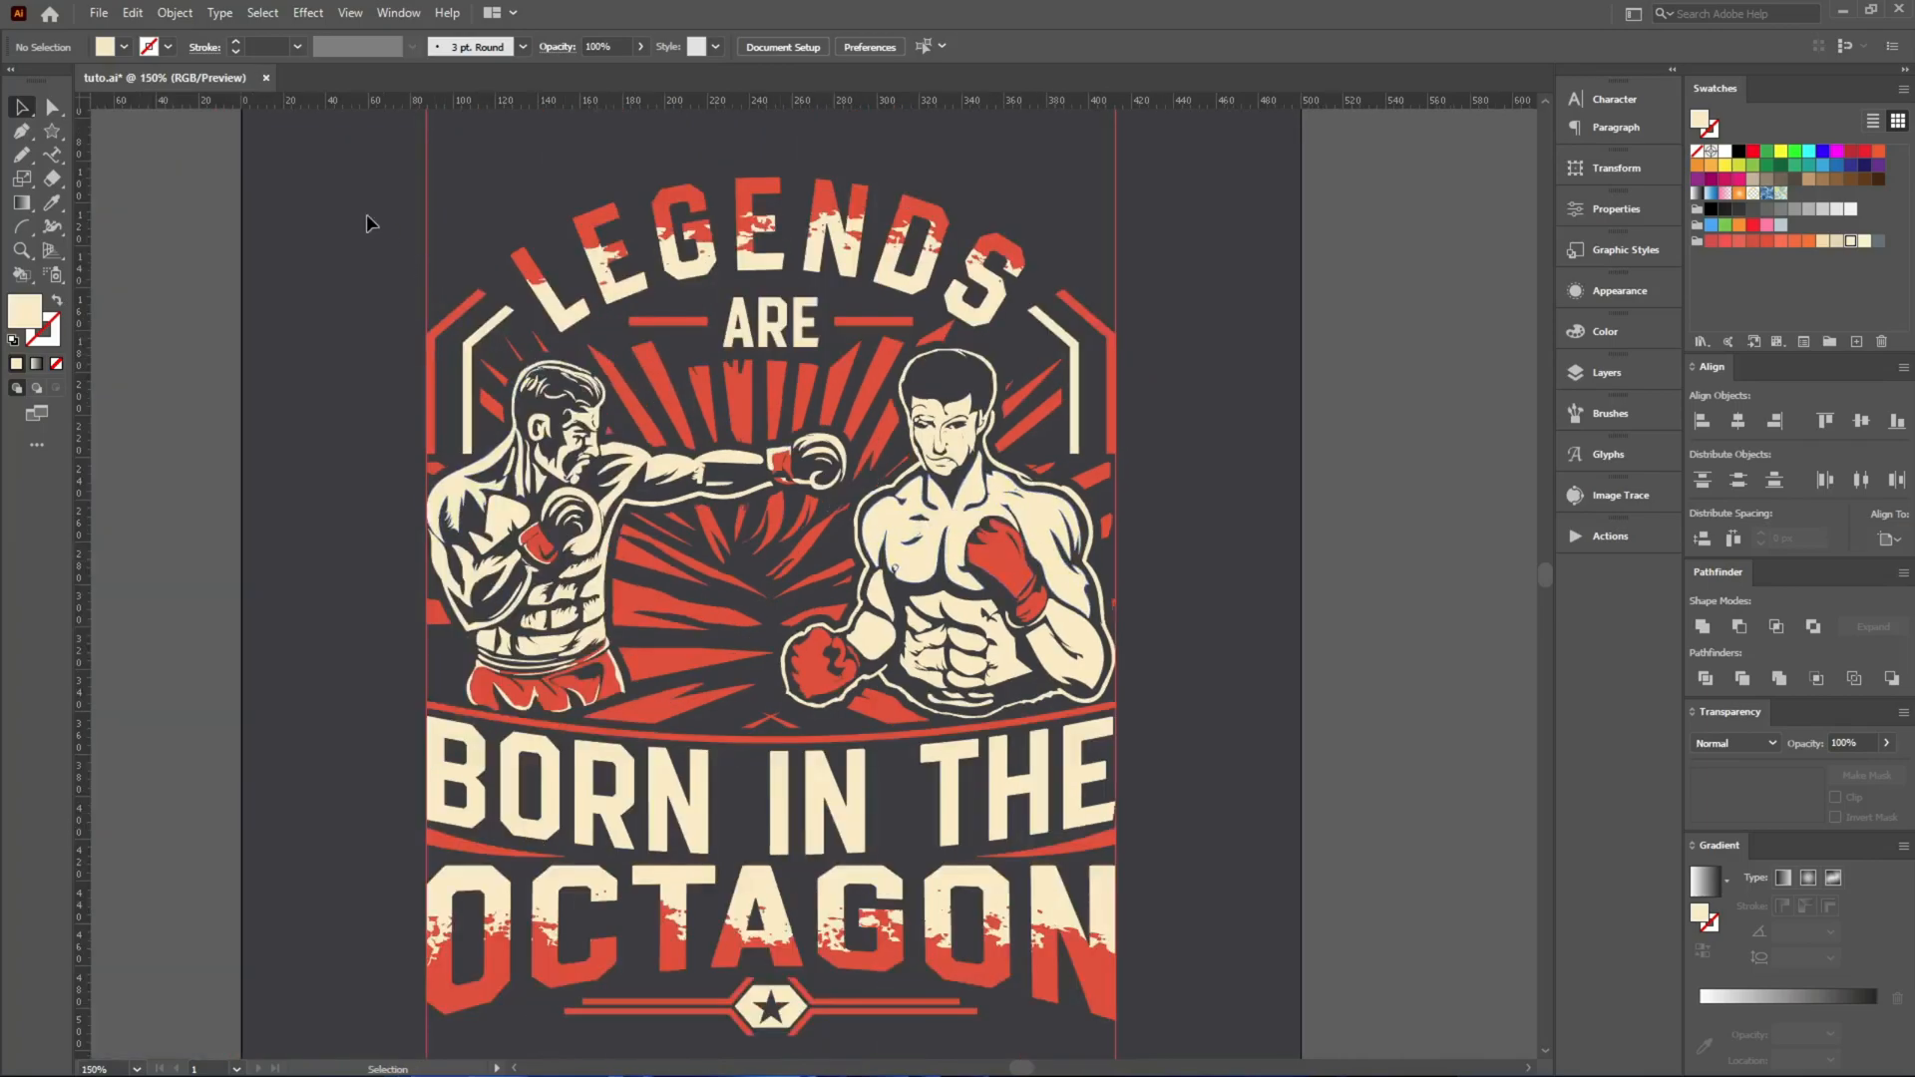
Group all the design artwork into one object and hide the guides.
key(ctrl+a)
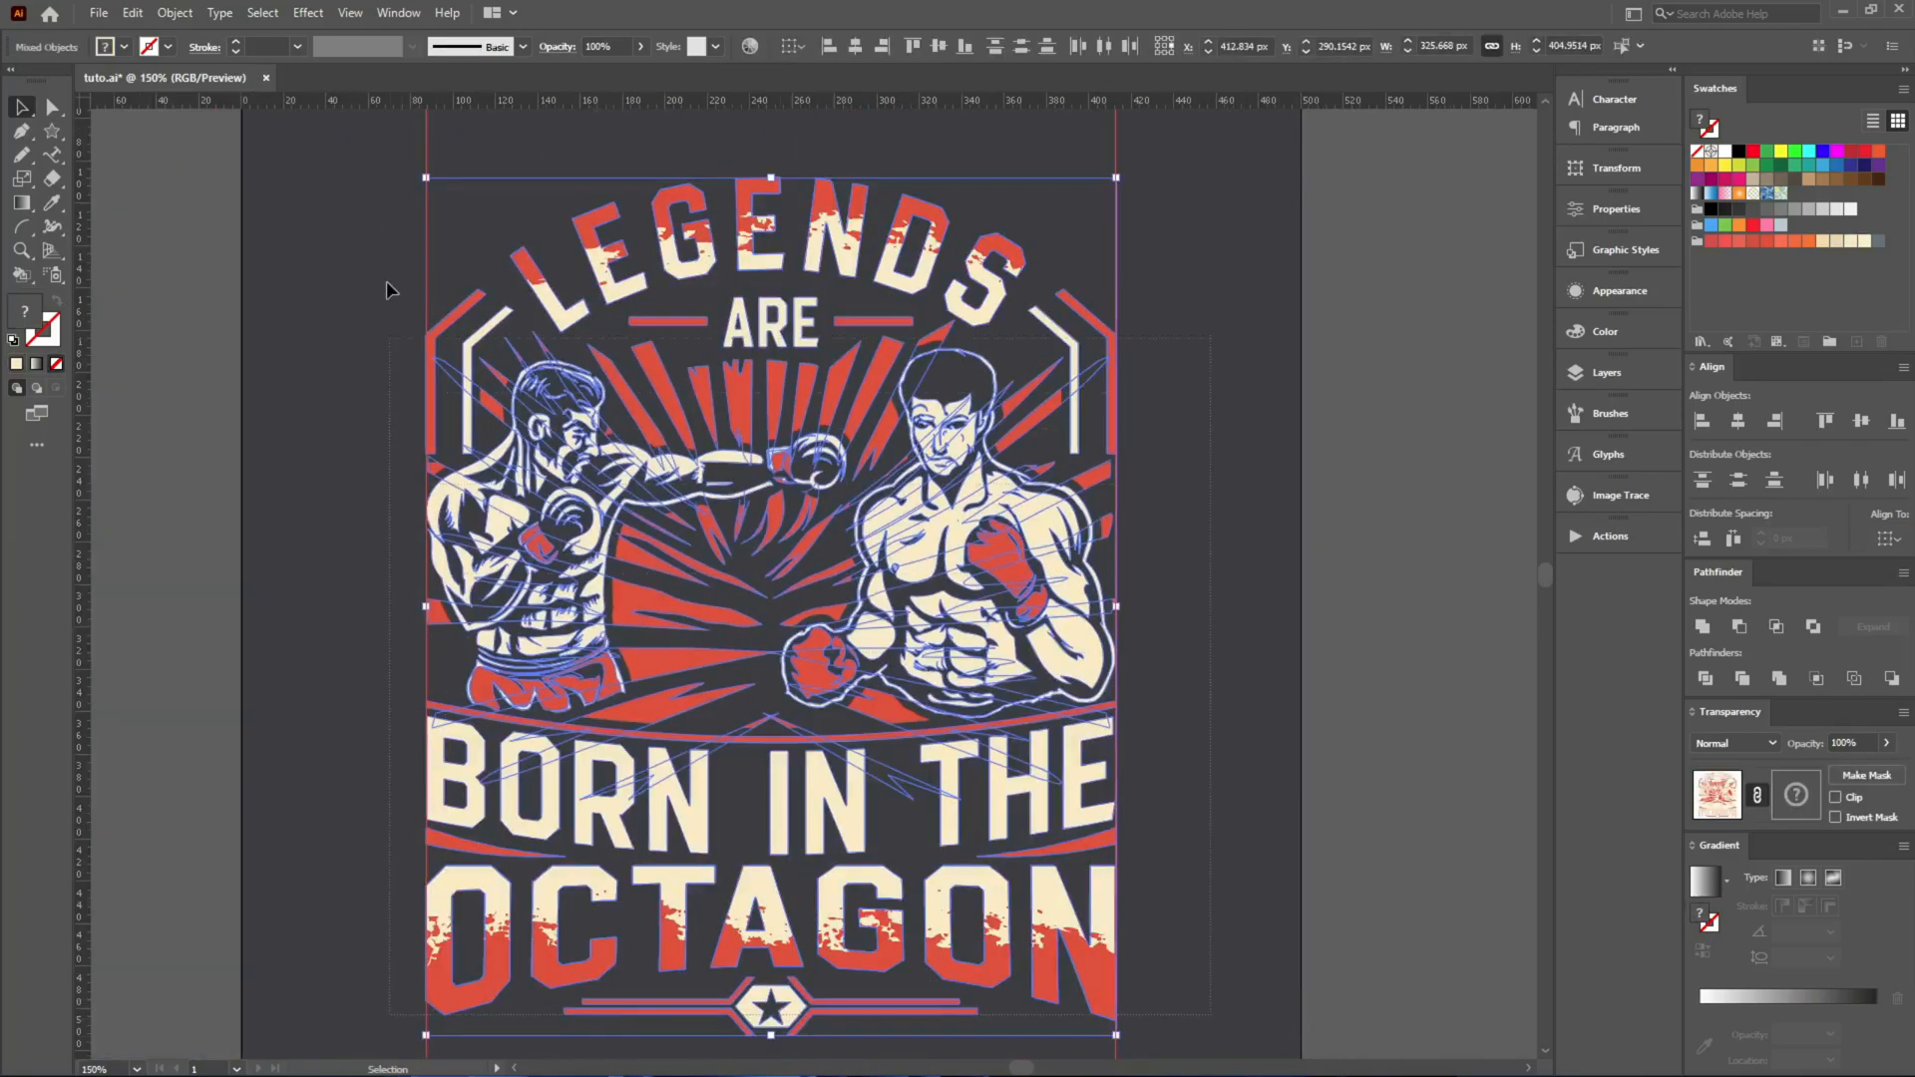
key(a)
click(381, 222)
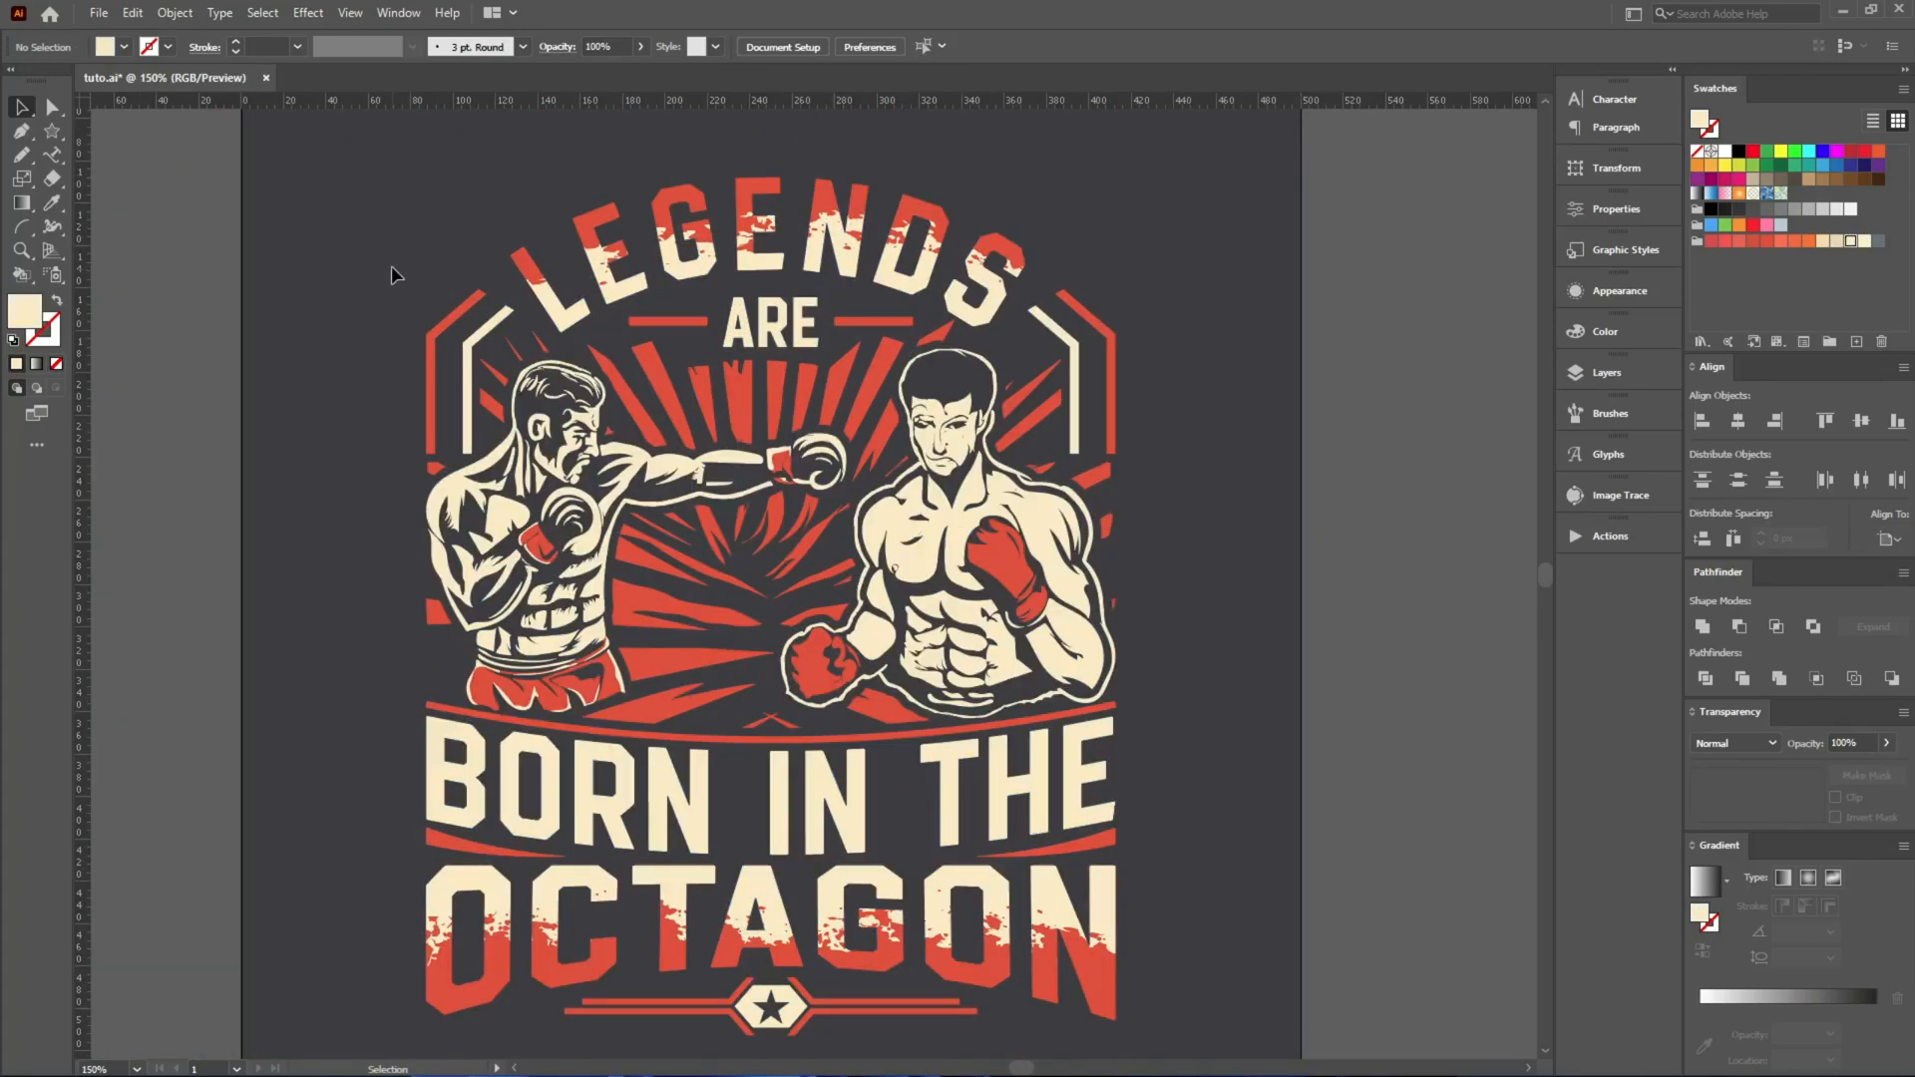
Centre the grouped design vertically on the artboard and scale it up proportionally to about 387 px wide.
click(953, 568)
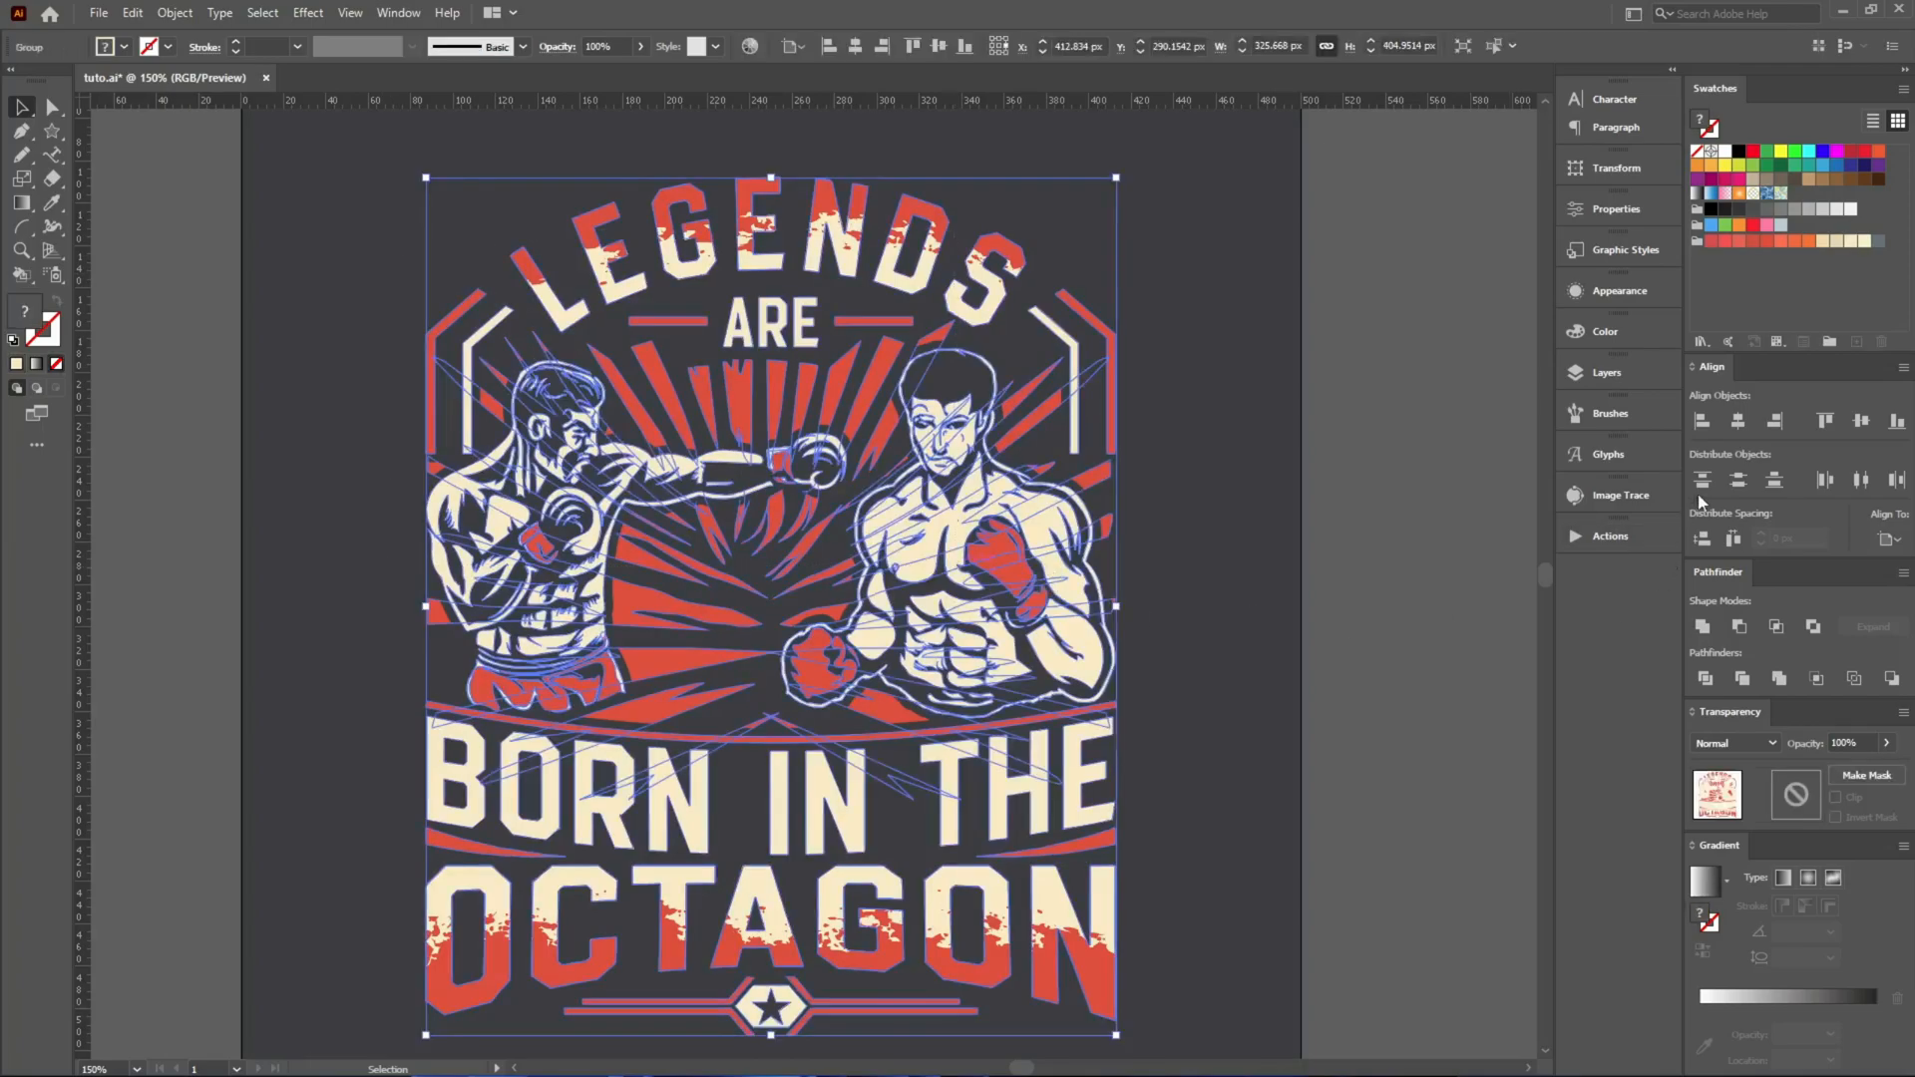
click(1857, 429)
drag(1116, 627, 1182, 626)
click(1273, 592)
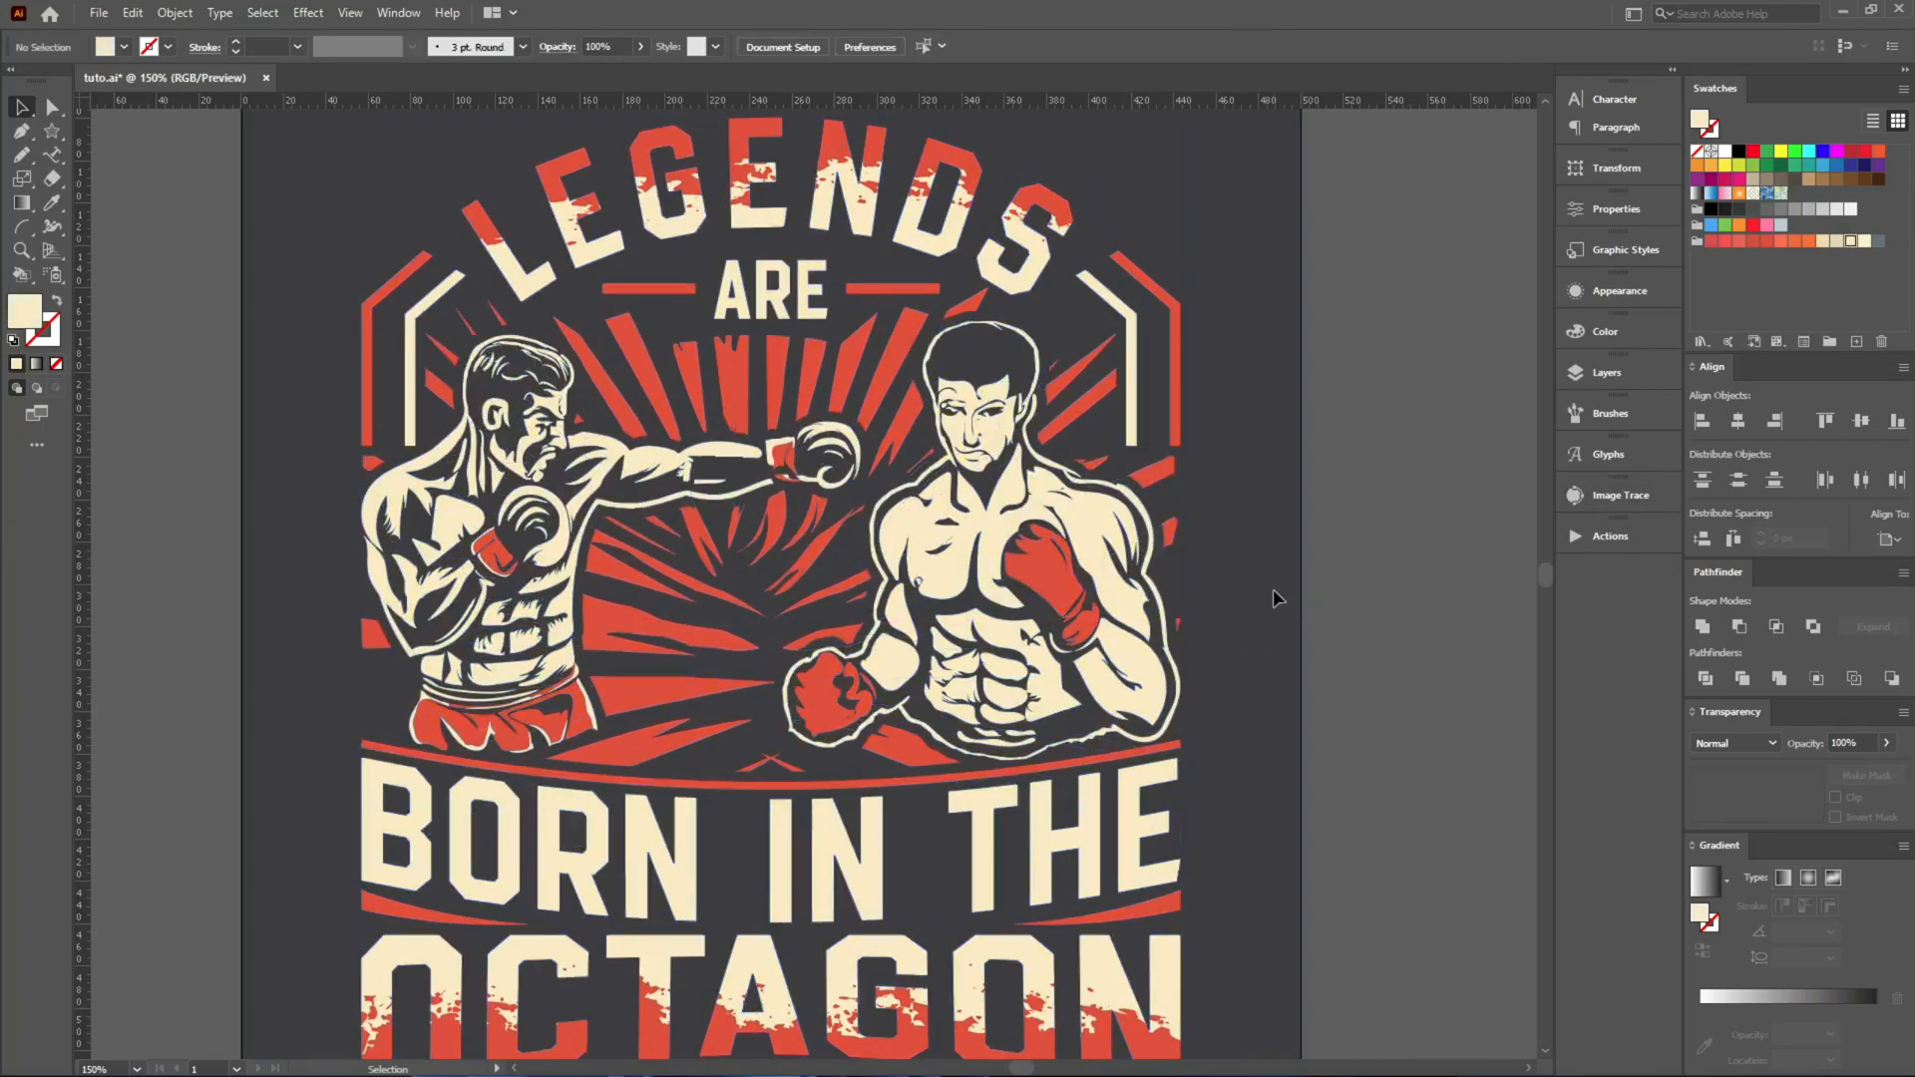
Move the image Grunge Texture (8).jpg from beside the artboard onto the grouped design.
scroll(906, 541, down, 1)
scroll(1002, 543, up, 1)
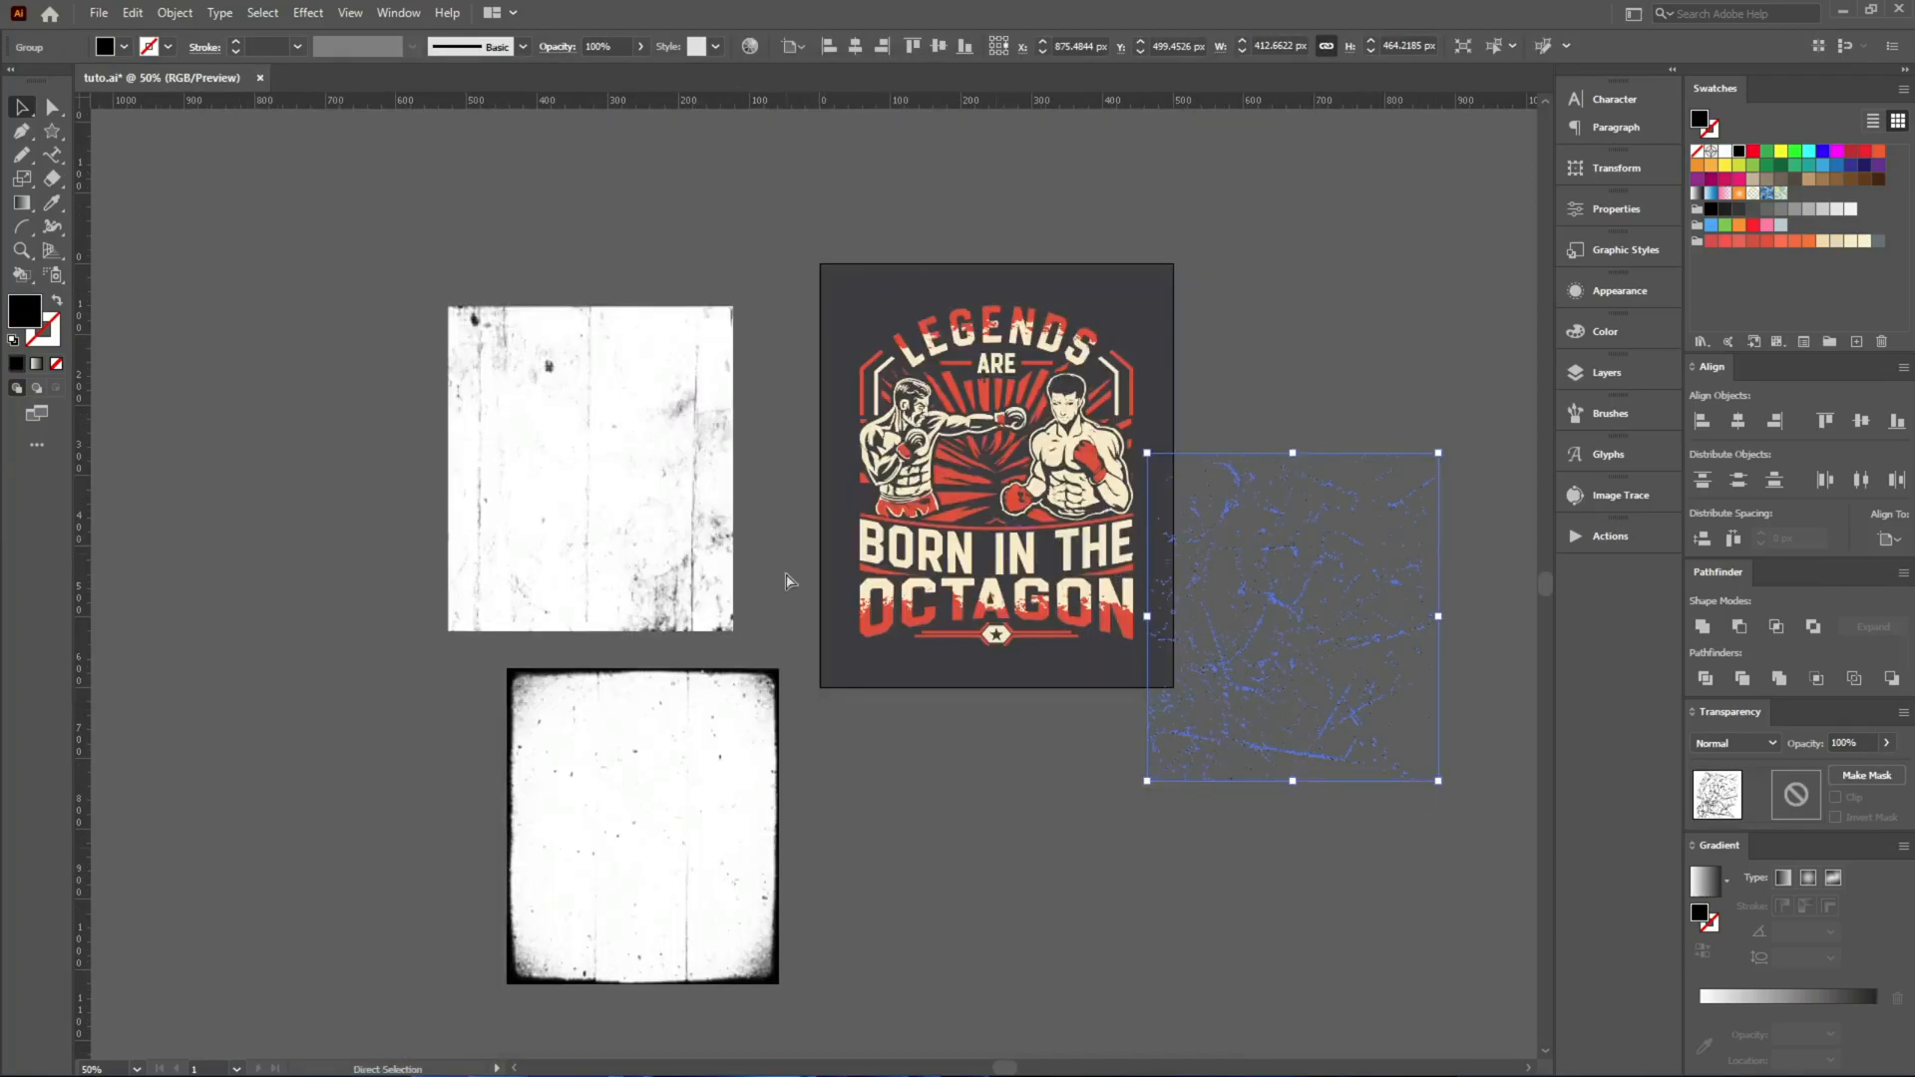
scroll(669, 603, up, 3)
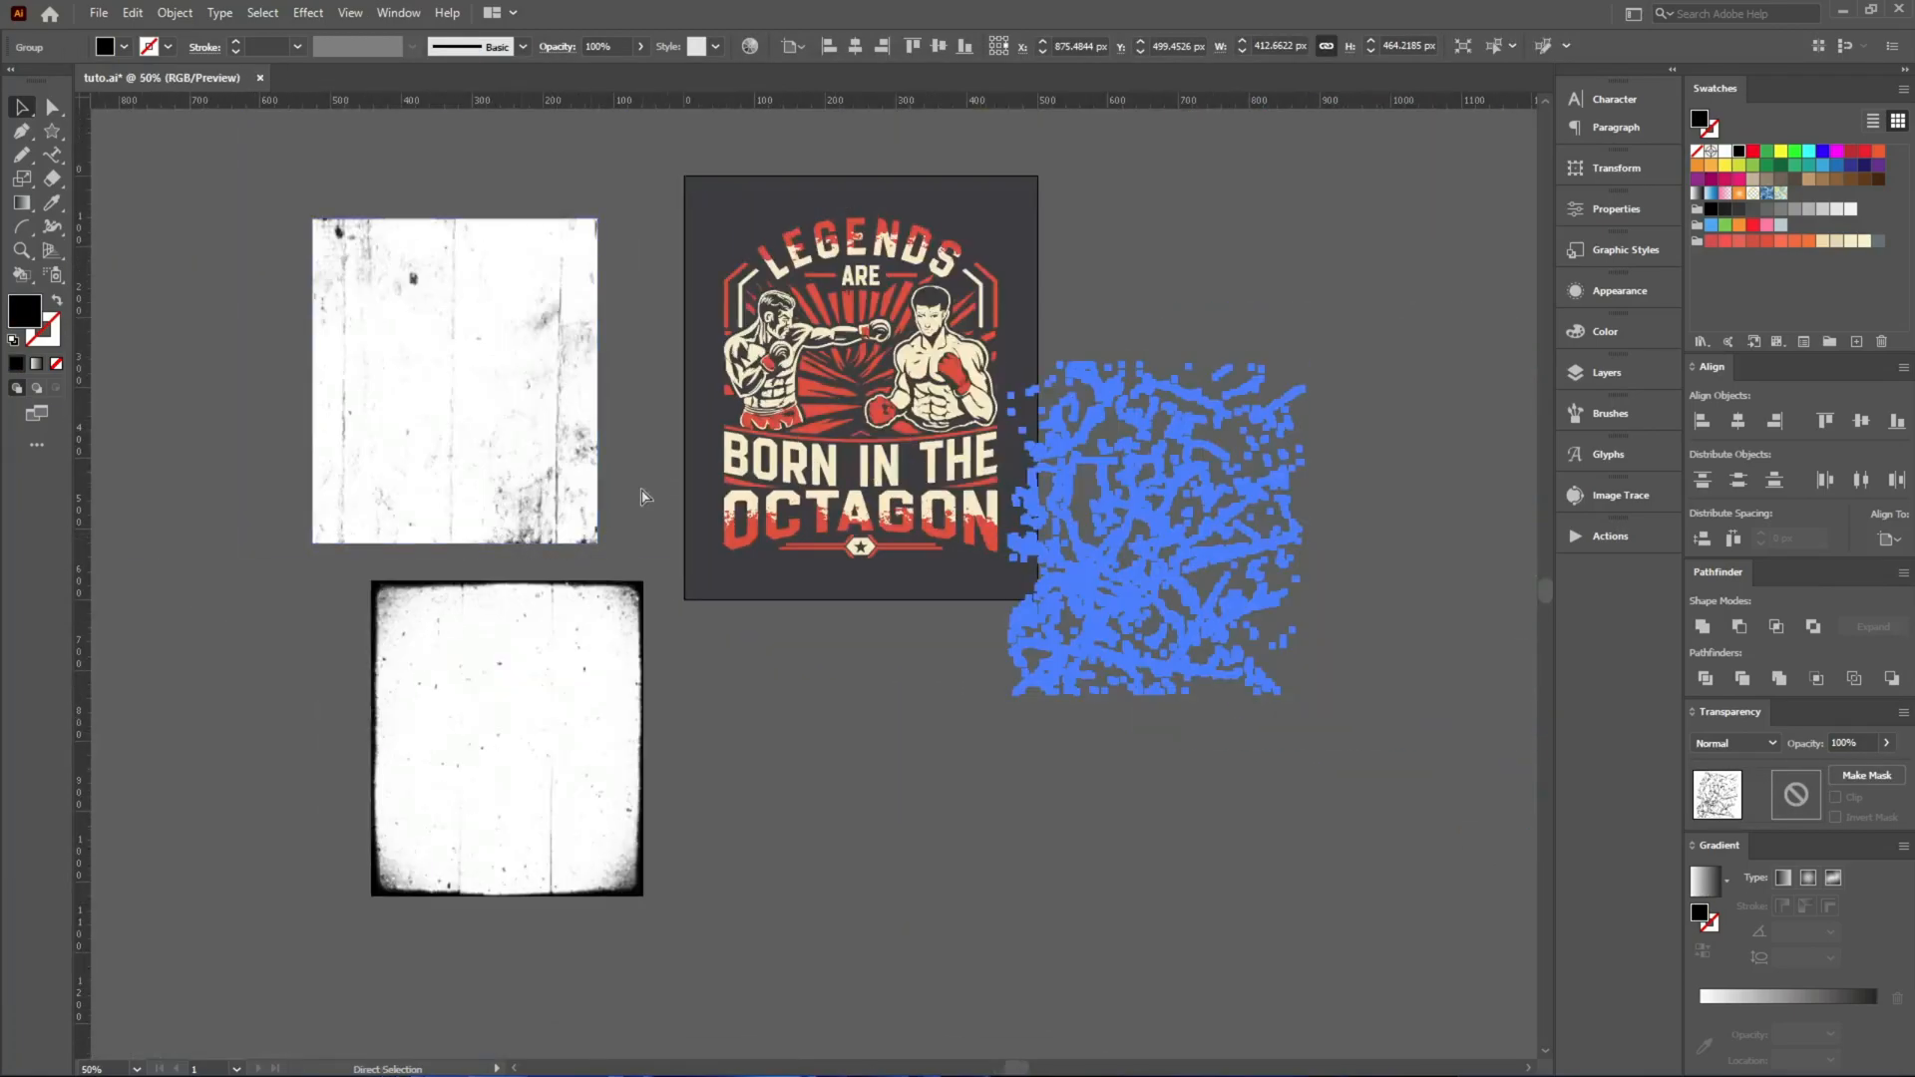
scroll(1145, 482, up, 5)
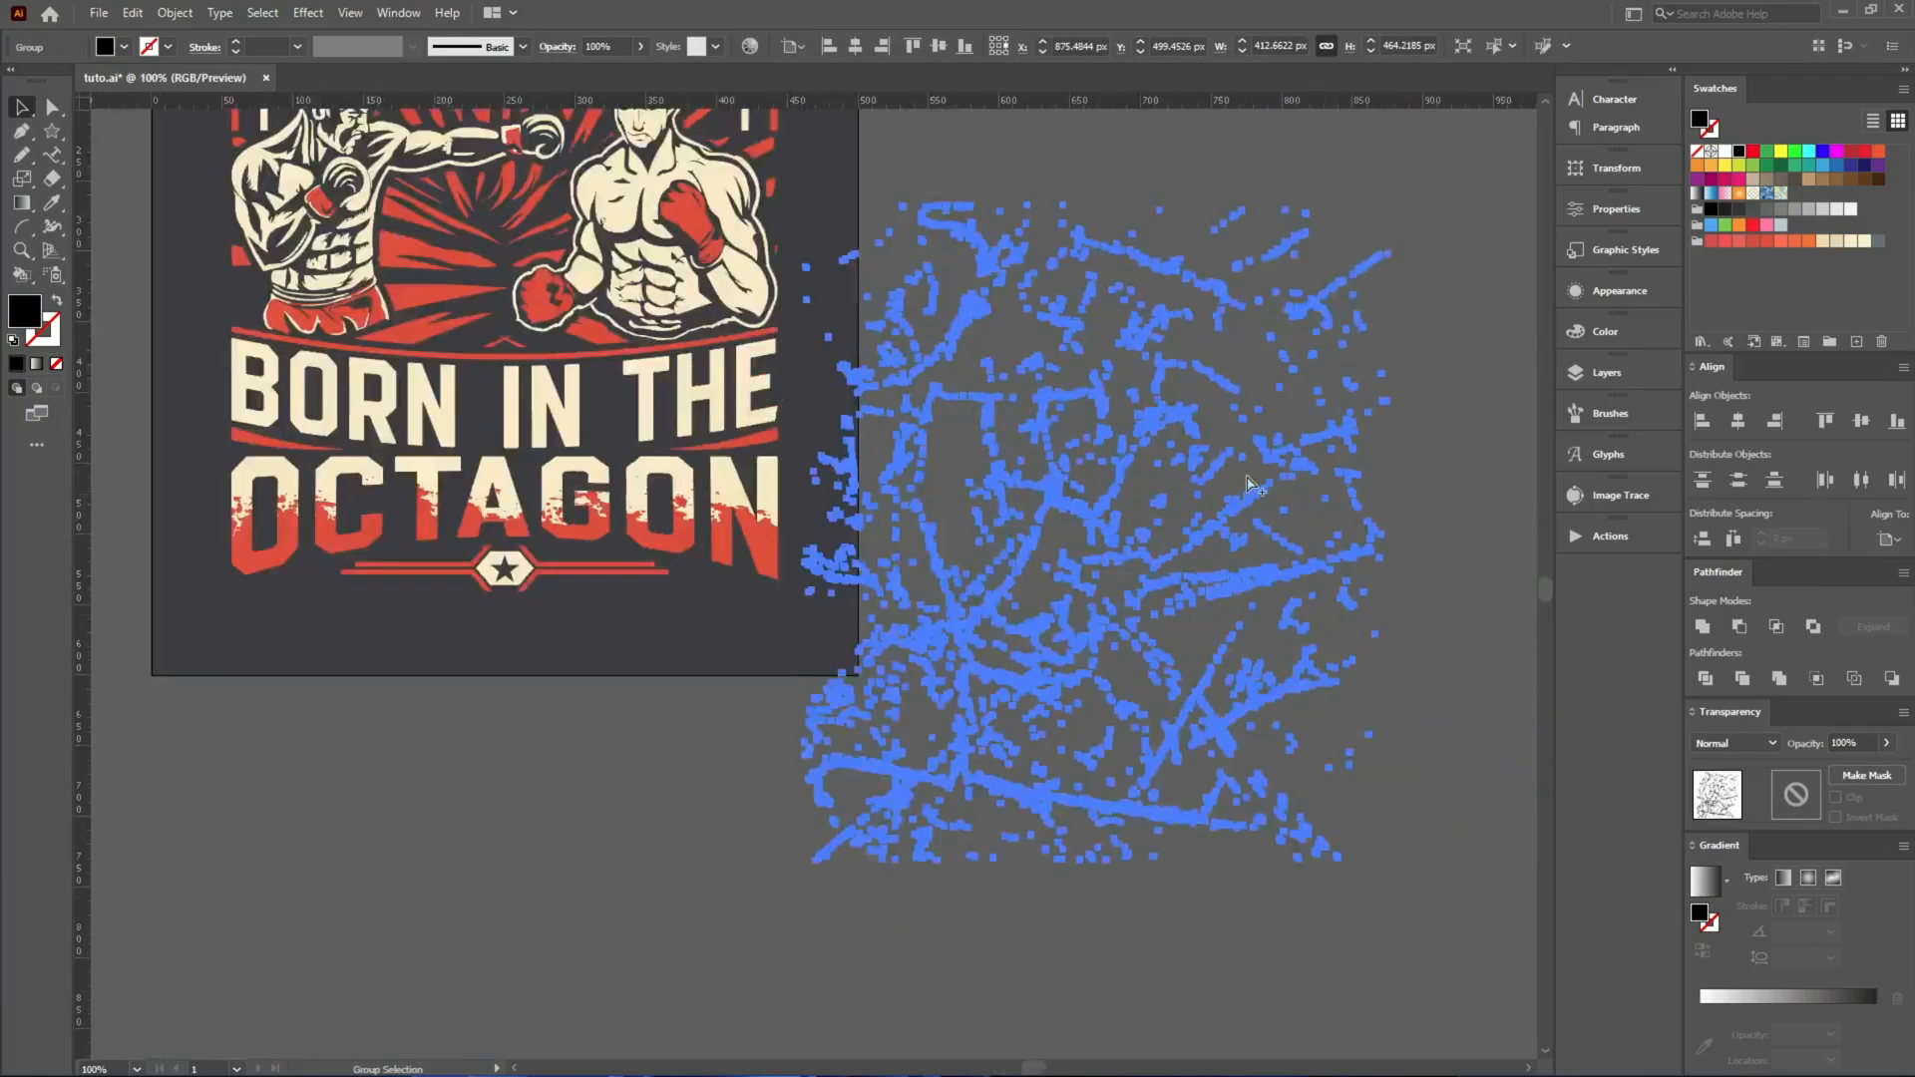
scroll(1145, 481, down, 5)
drag(494, 445, 908, 446)
key(ctrl+2)
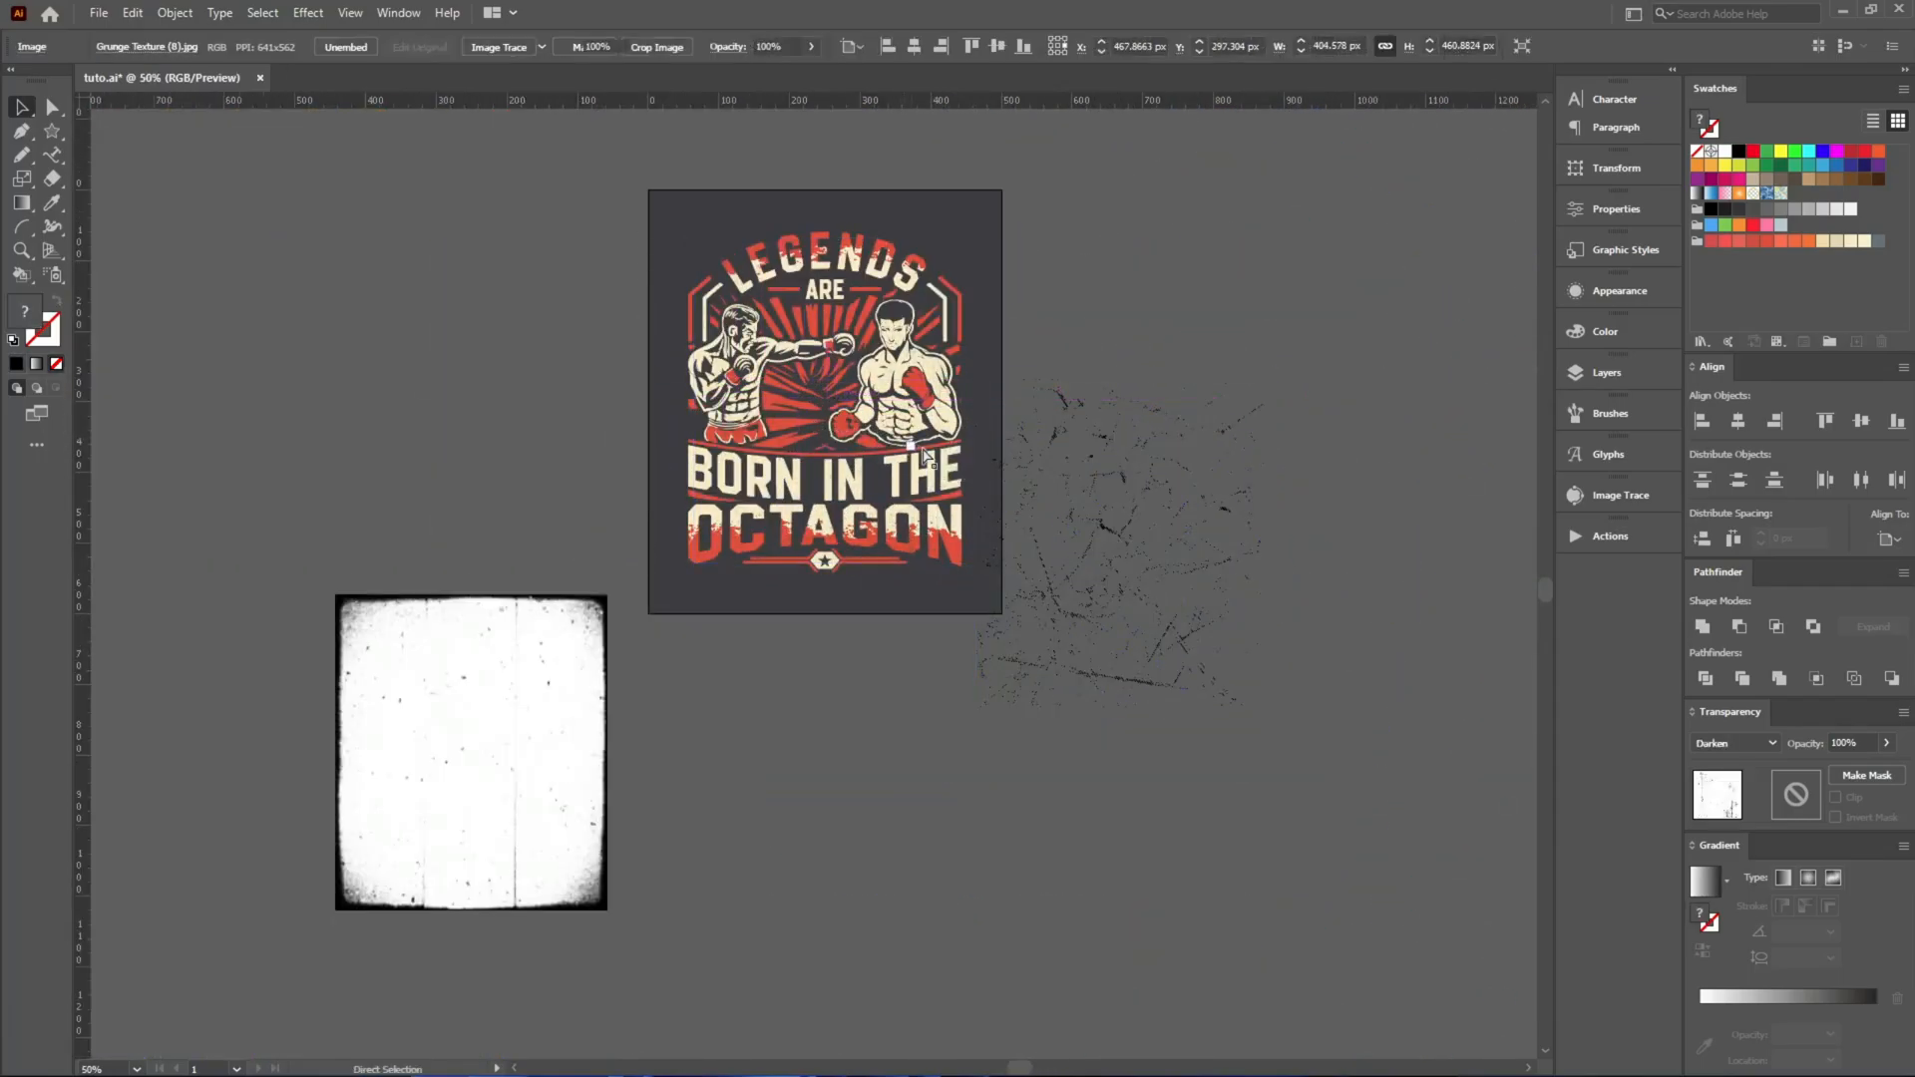
Make an unclipped opacity mask on the grouped design and paste the cut grunge texture image into it.
scroll(895, 387, up, 1)
scroll(902, 391, up, 1)
click(903, 391)
click(1873, 776)
click(1836, 797)
click(1792, 796)
key(ctrl+f)
Reposition and enlarge the texture in the mask to about 476 × 524 px to cover the design, and return to the artwork.
scroll(1065, 547, up, 1)
scroll(1071, 639, down, 1)
drag(938, 408, 876, 395)
drag(1000, 758, 1102, 836)
scroll(1012, 840, down, 2)
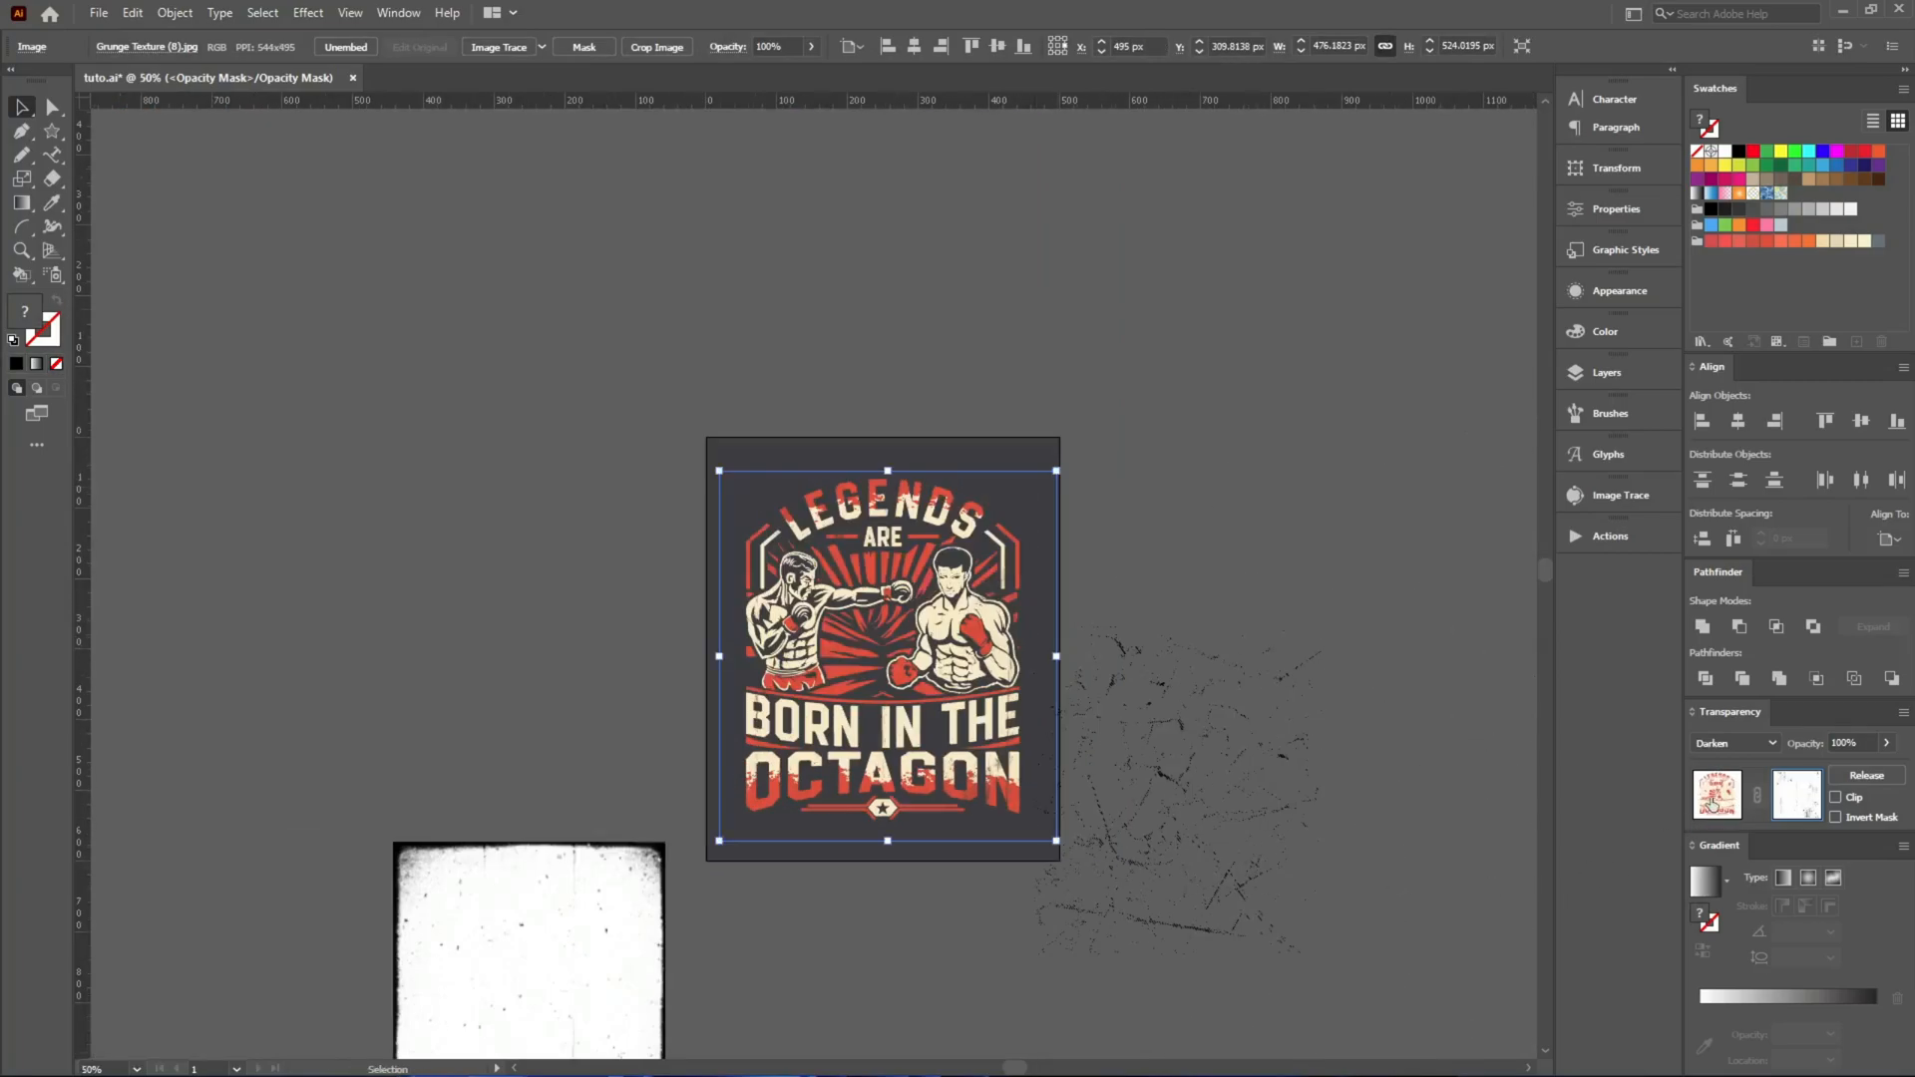
click(1706, 800)
Move the dark-bordered grunge texture from below the artboard onto the design, cut it, and paste it in place into the design's opacity mask.
scroll(932, 742, down, 3)
drag(654, 713, 972, 441)
key(Delete)
scroll(949, 390, up, 1)
click(953, 394)
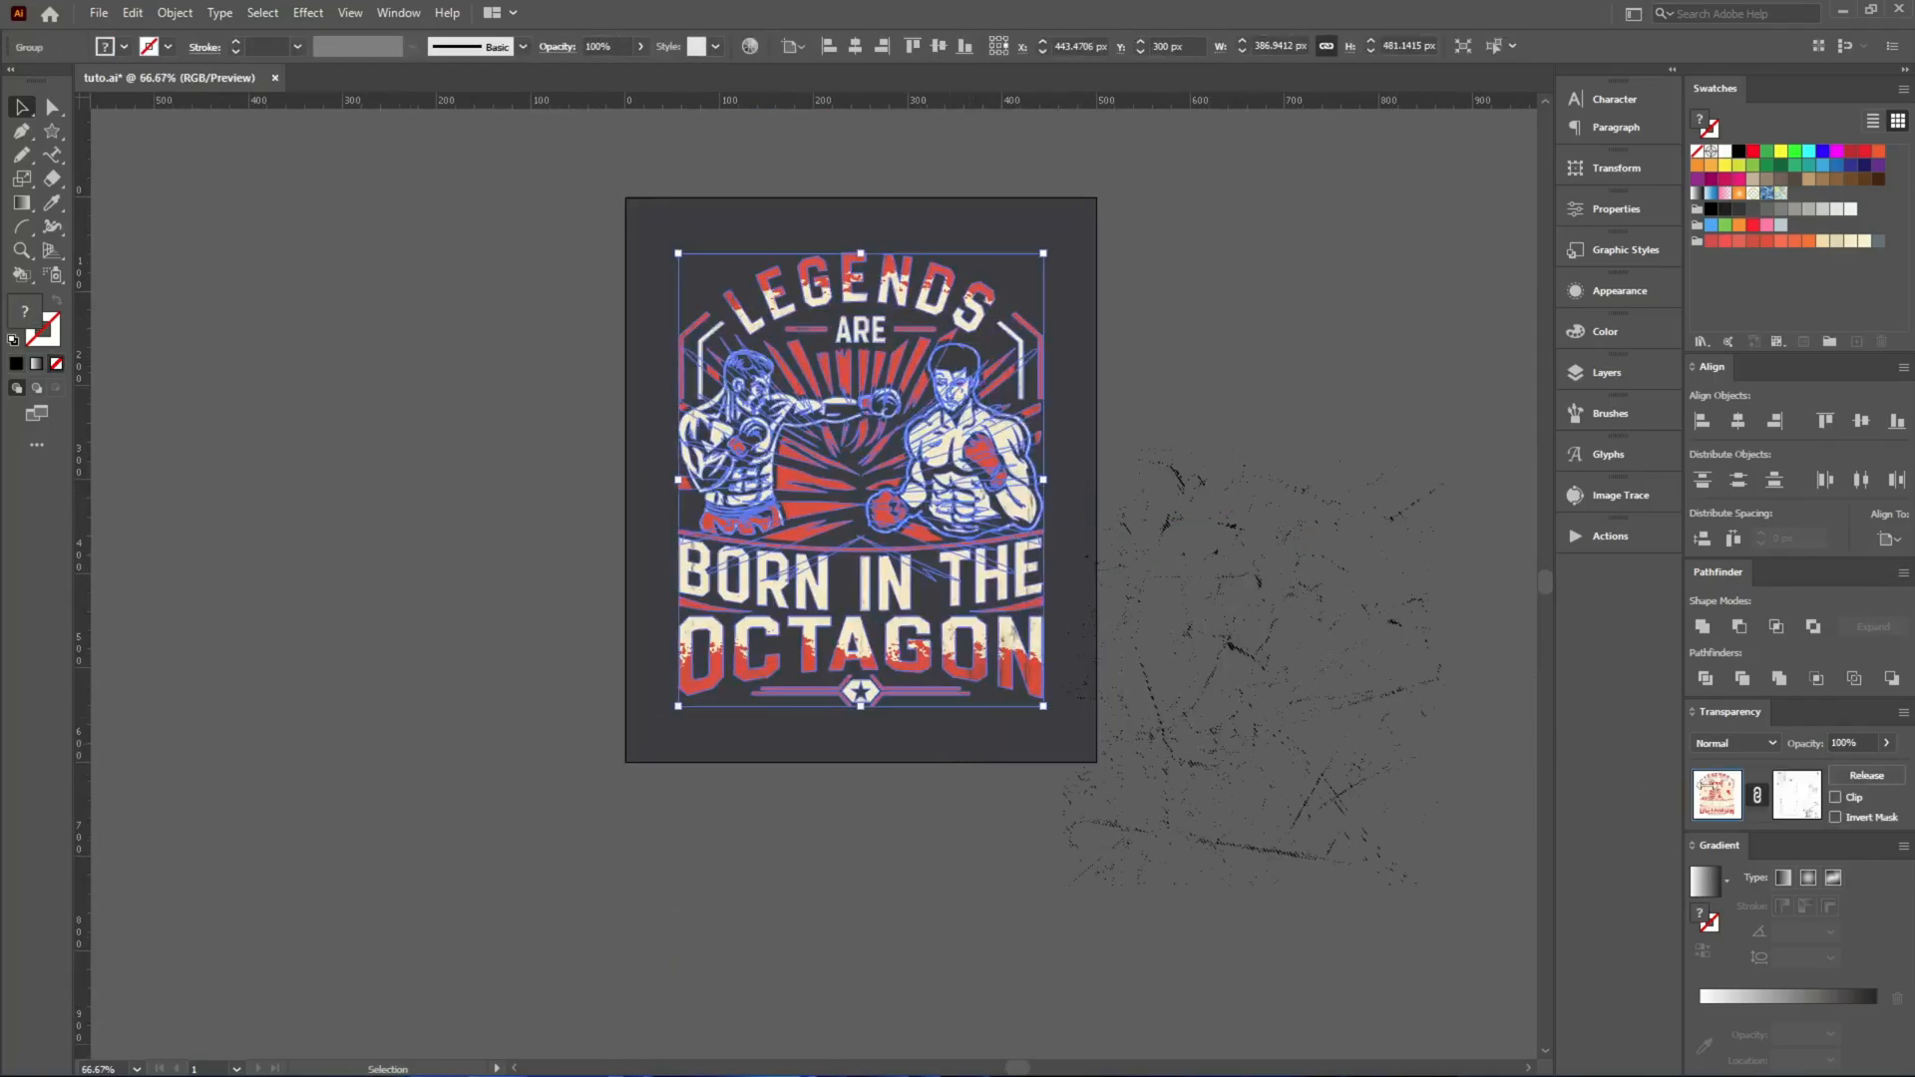
click(1795, 798)
key(ctrl+f)
Reposition and enlarge the dark-bordered texture in the mask to surround the design, and return to the artwork.
drag(998, 592, 956, 524)
drag(1036, 661, 1079, 711)
click(1717, 795)
Move the black scratch texture from beside the artboard onto the design, cut it, and paste it in place into the design's opacity mask.
drag(1249, 656, 897, 449)
key(ctrl+x)
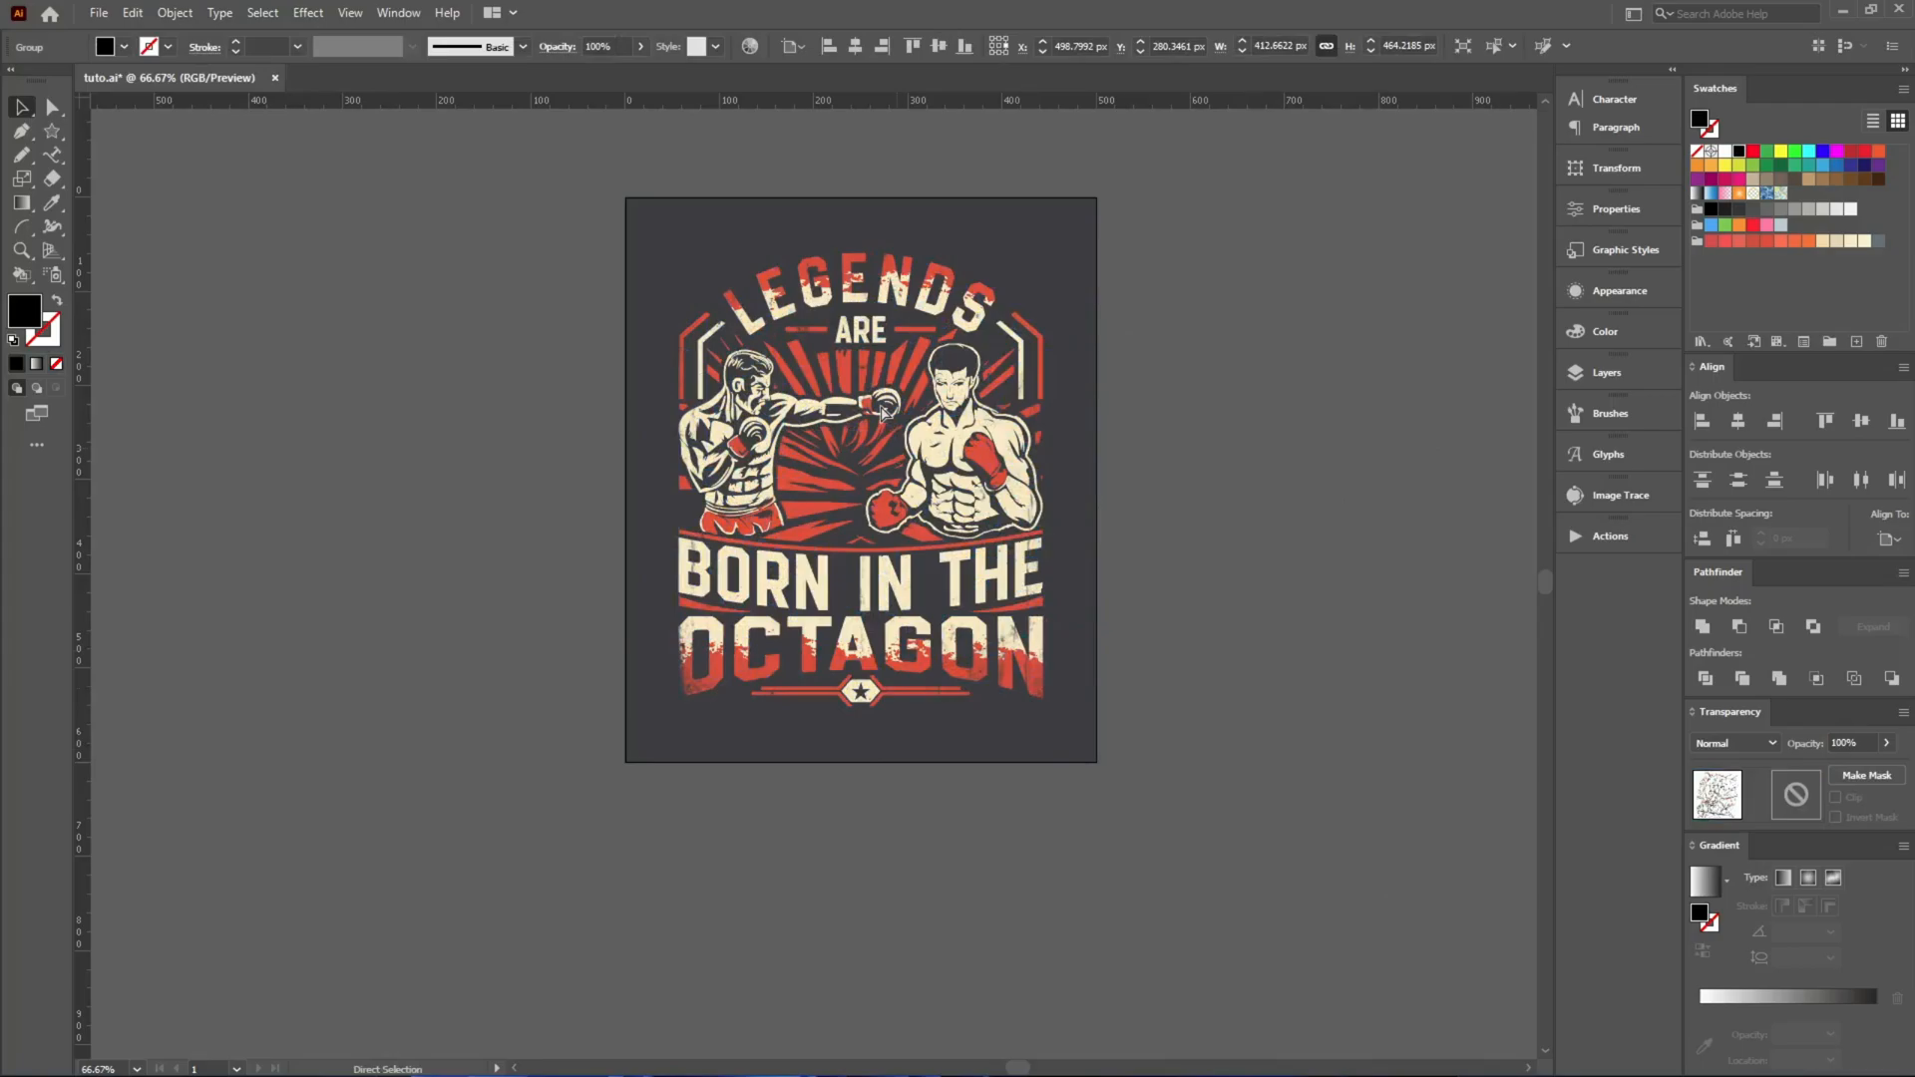
click(880, 409)
click(1797, 795)
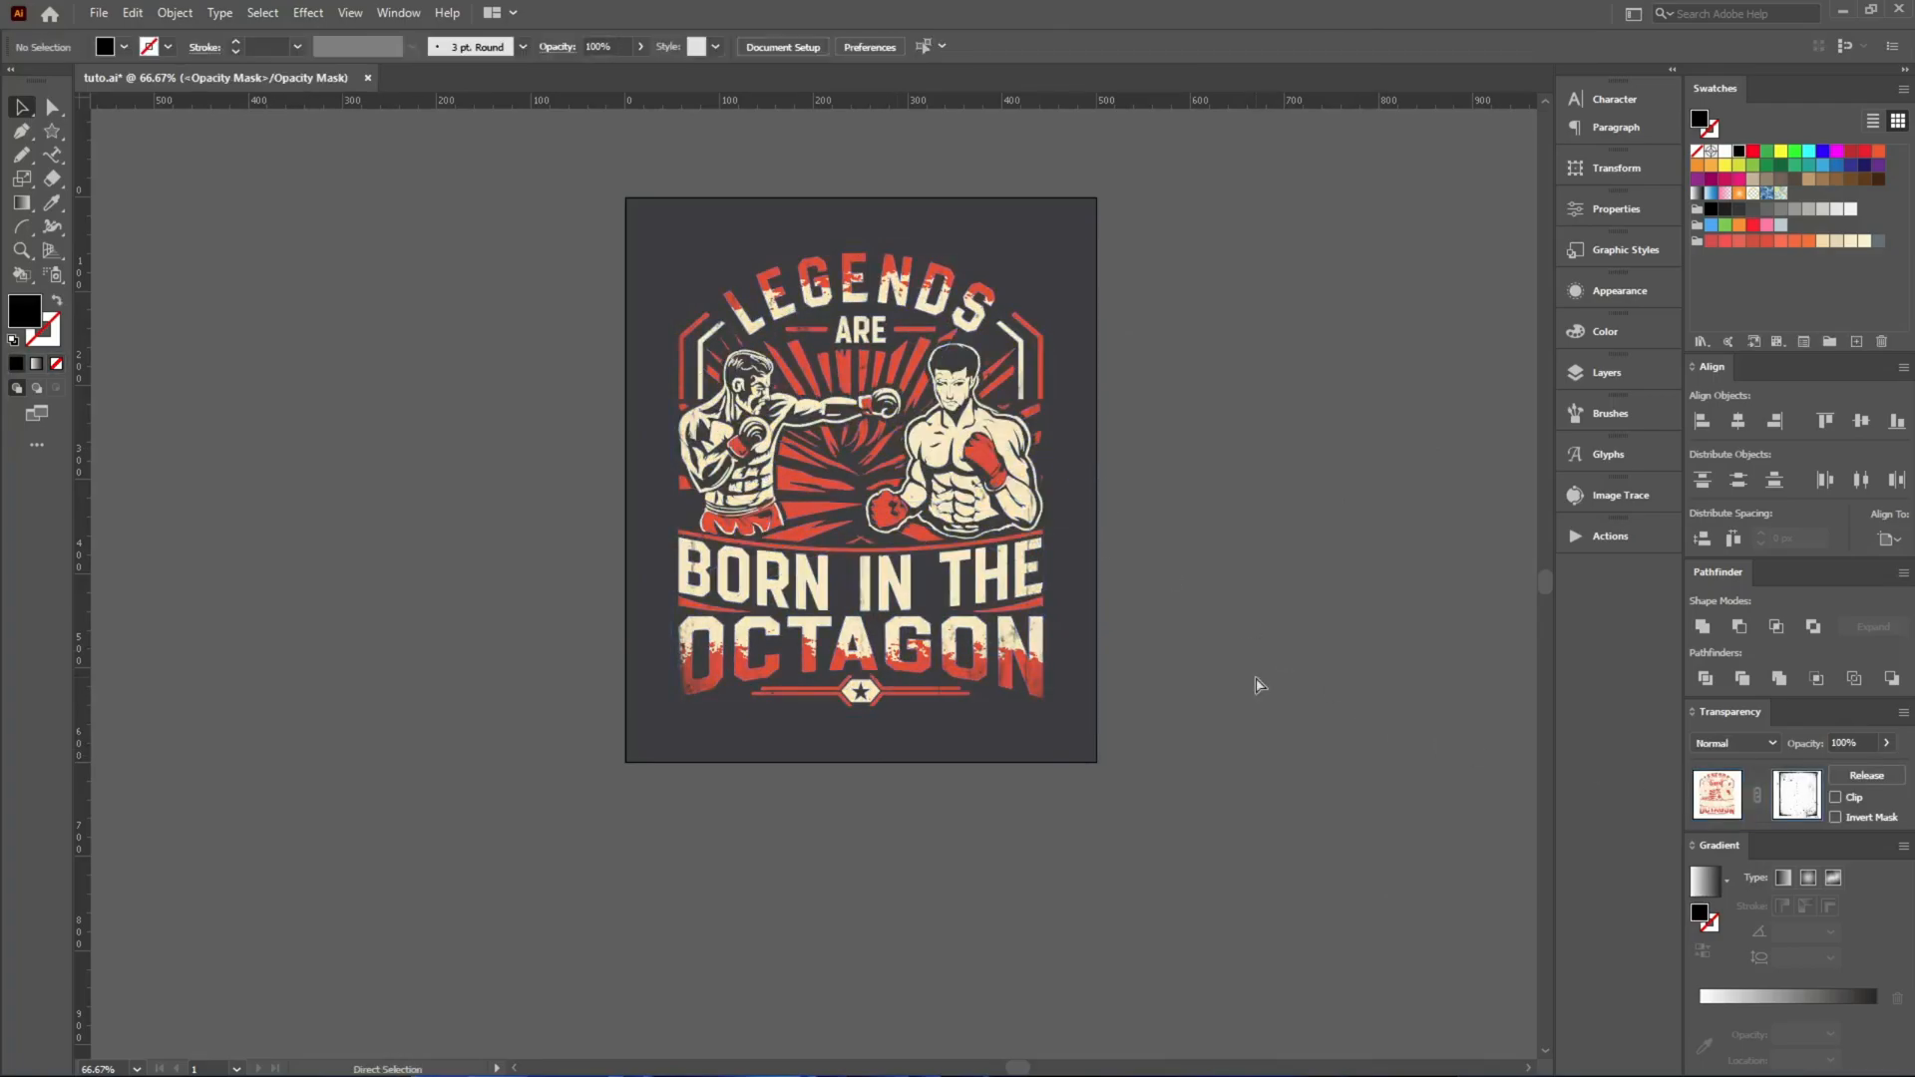
key(ctrl+f)
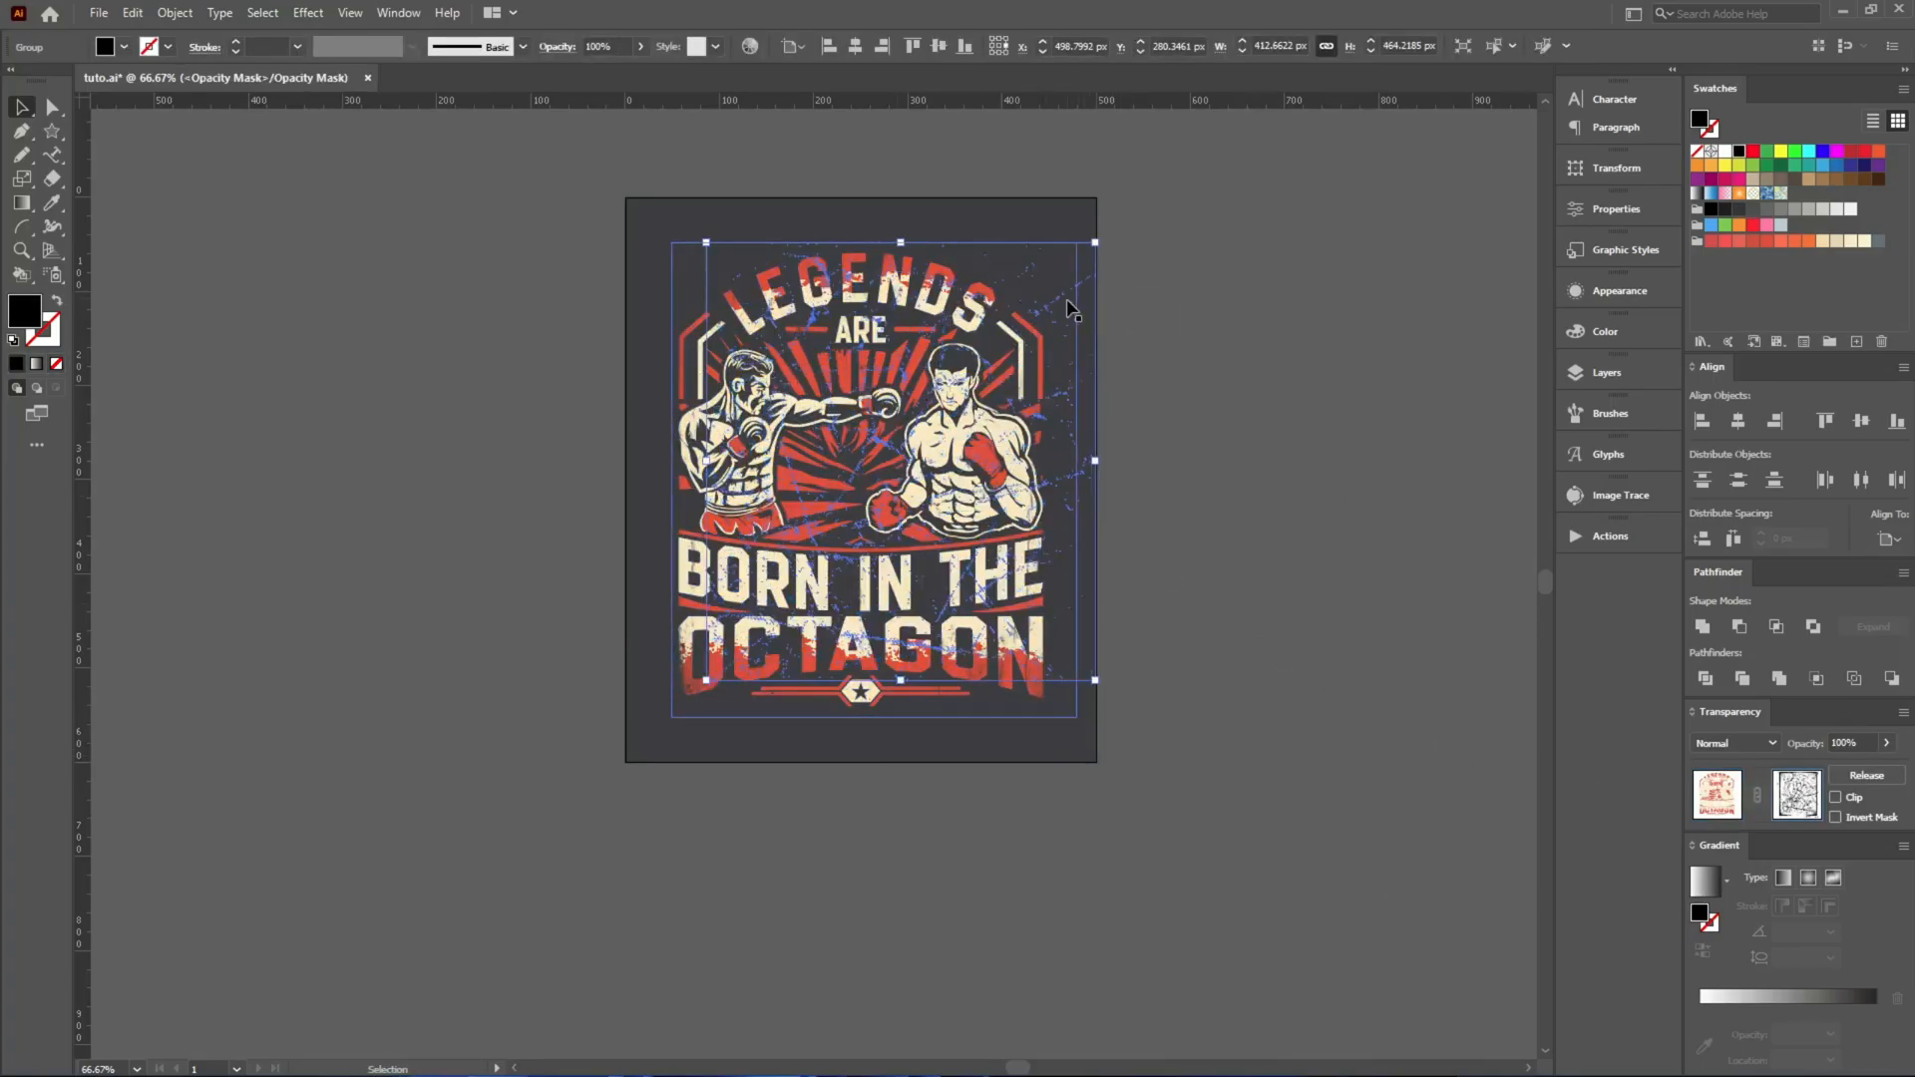
Reposition and enlarge the scratch texture in the mask to cover the whole design, return to the artwork, and fit the artboard in view.
drag(1065, 307, 968, 313)
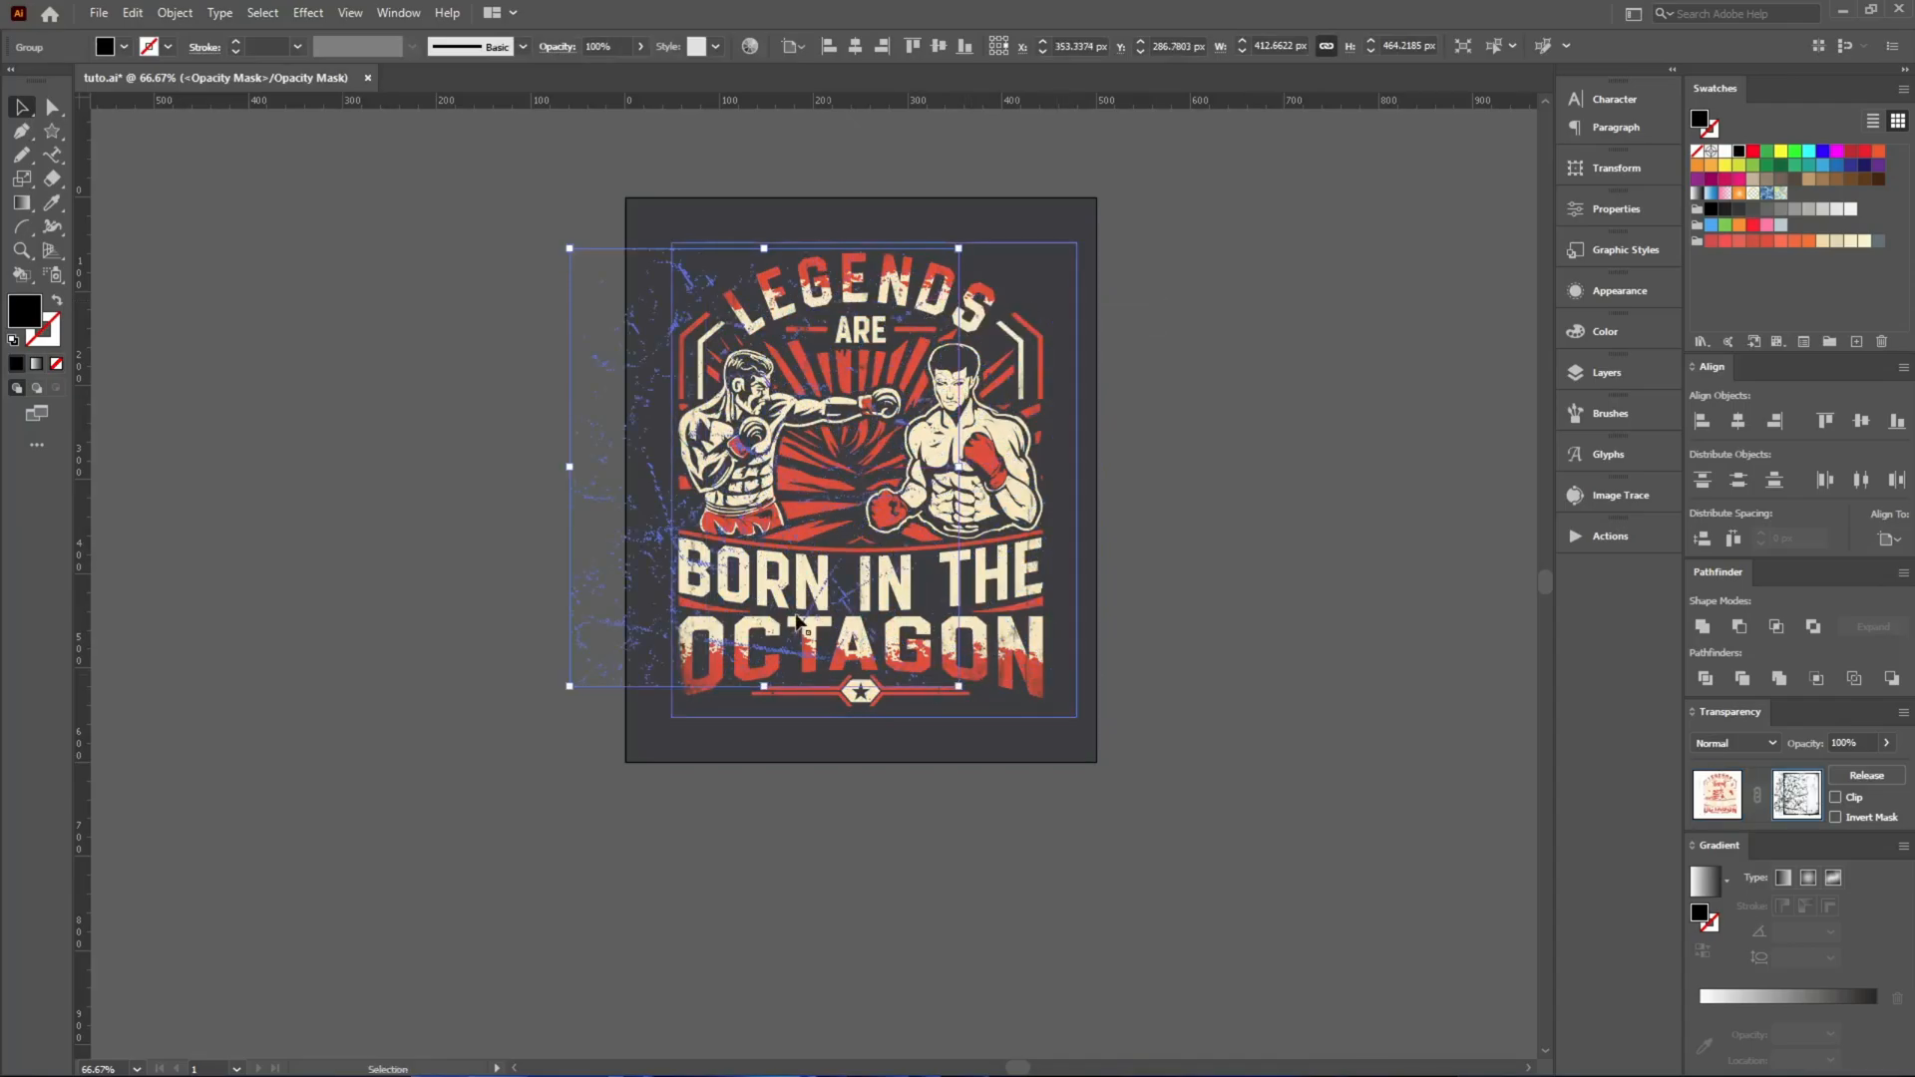
drag(634, 558, 695, 515)
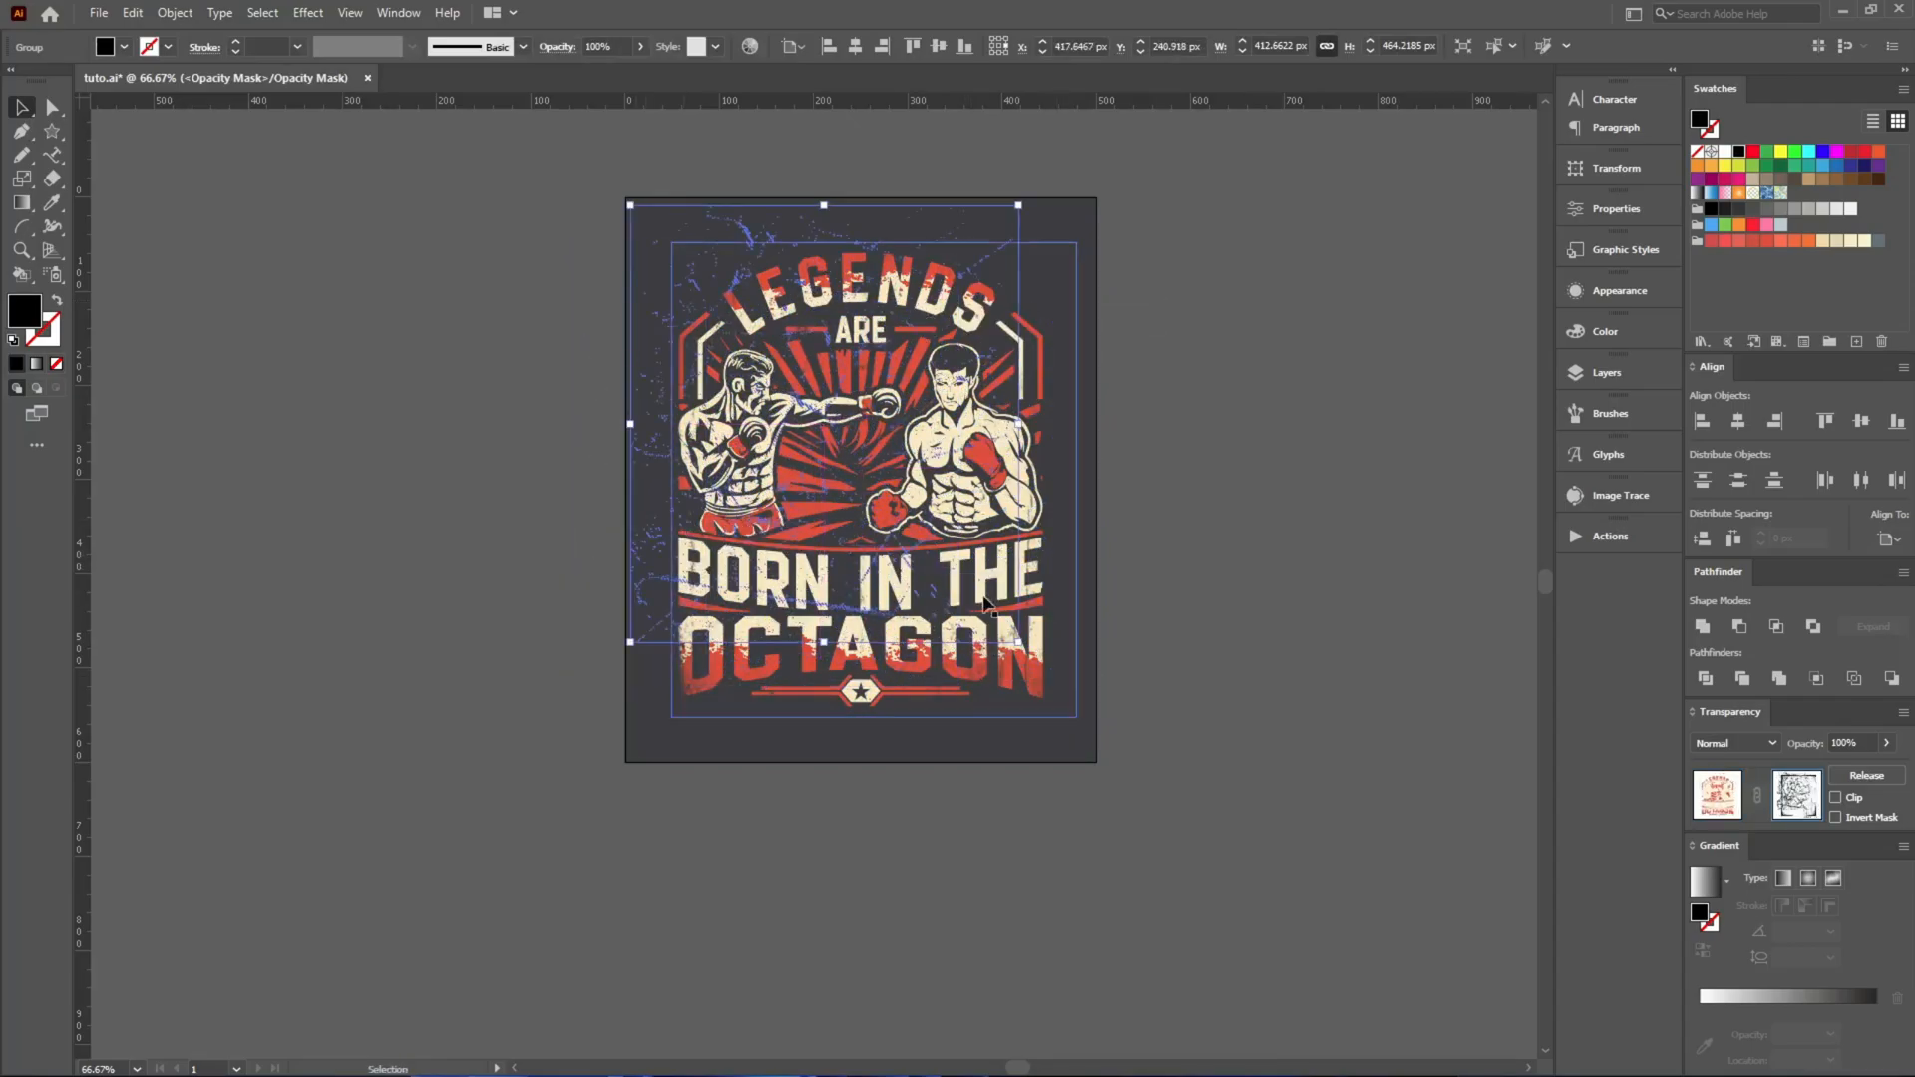
drag(1018, 639, 1133, 741)
click(1403, 770)
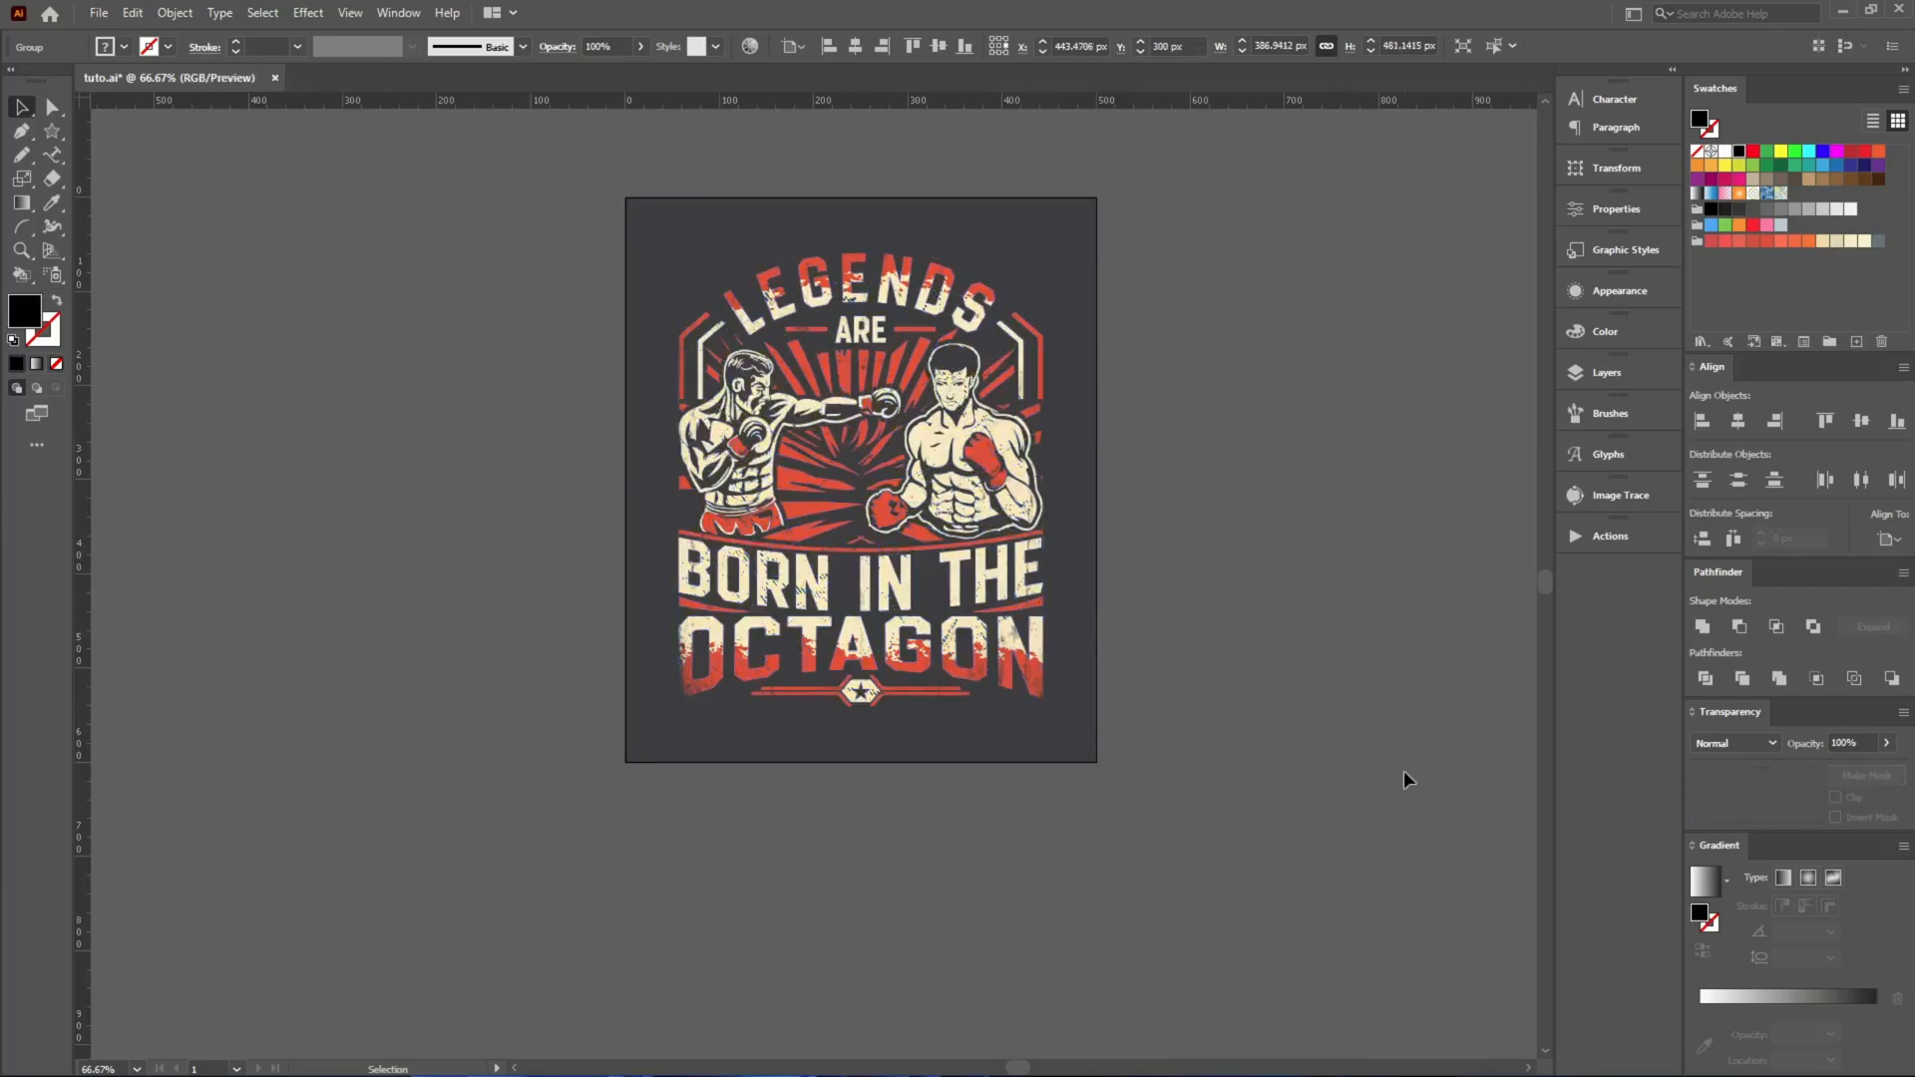
key(ctrl+0)
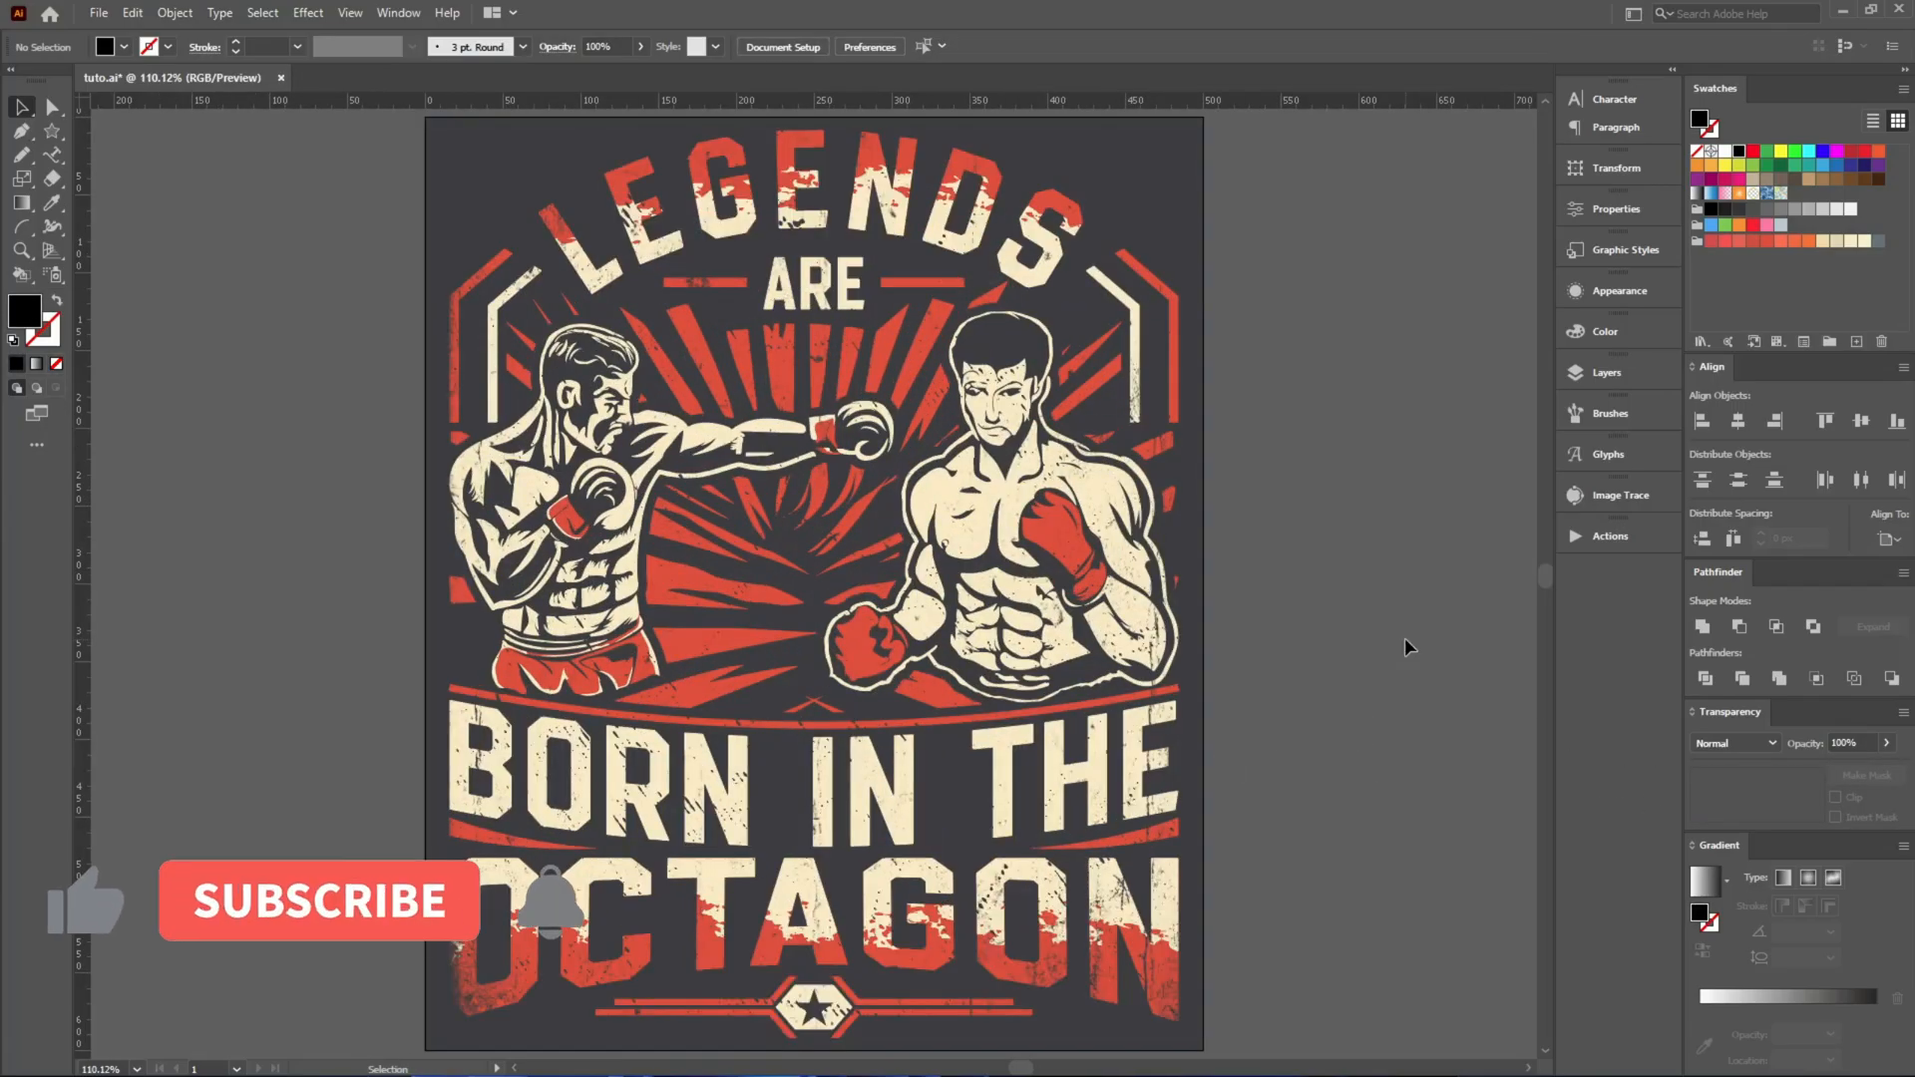